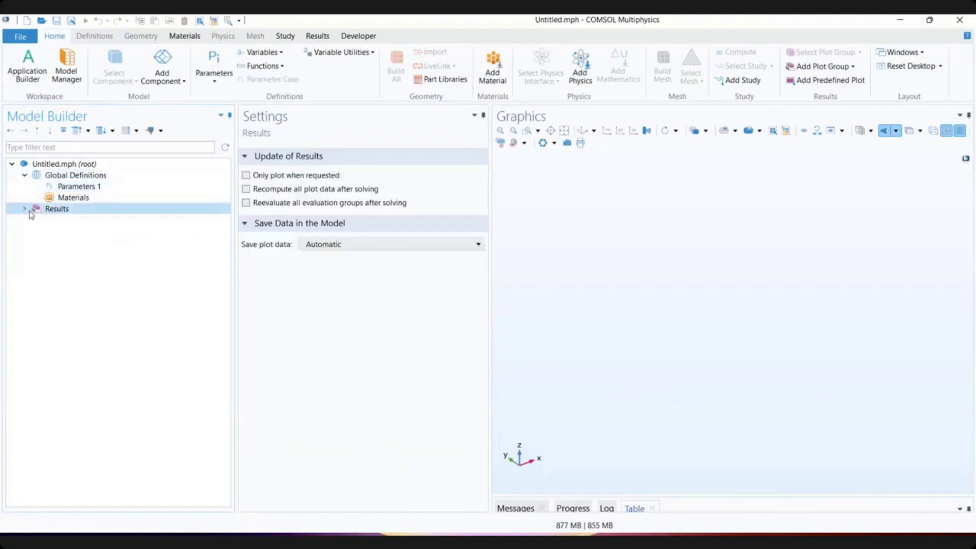
left_click(26, 209)
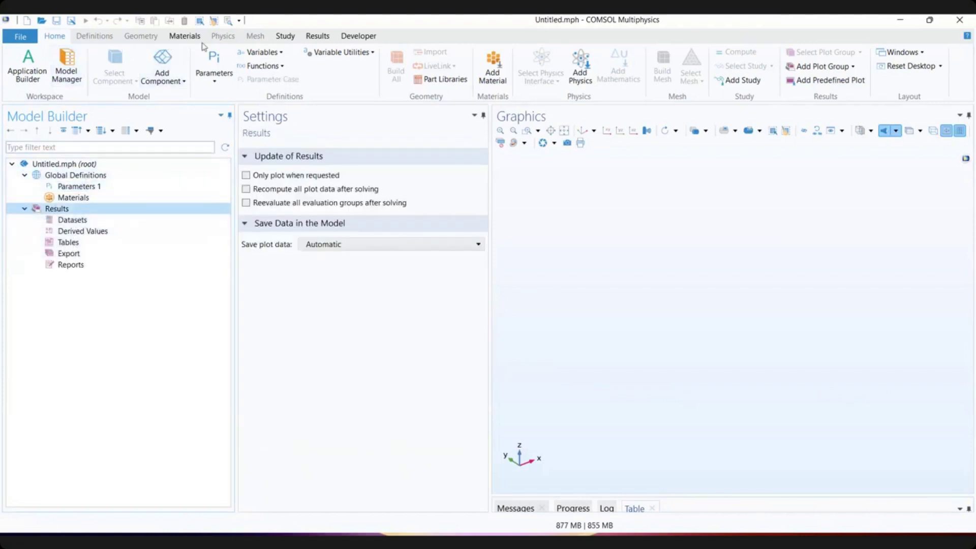
left_click(286, 36)
left_click(183, 37)
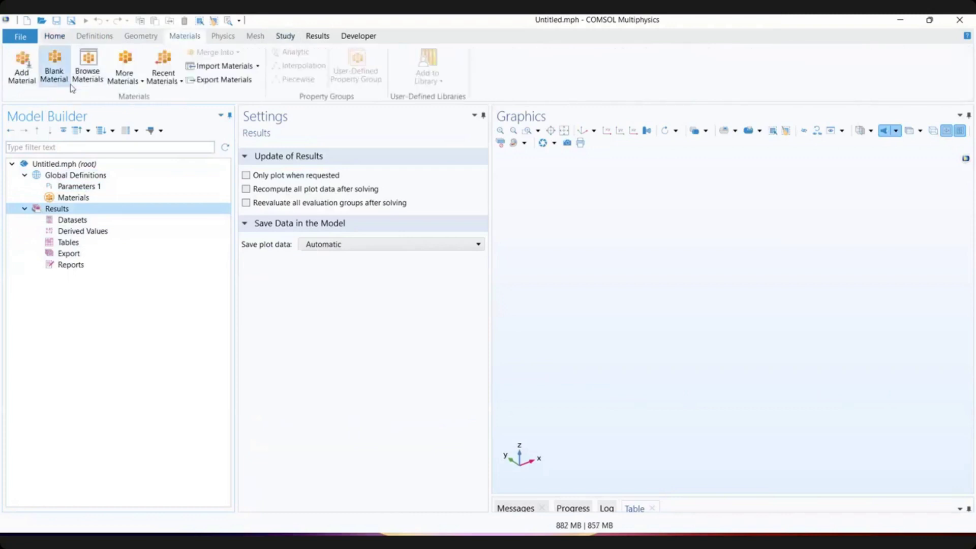
left_click(54, 36)
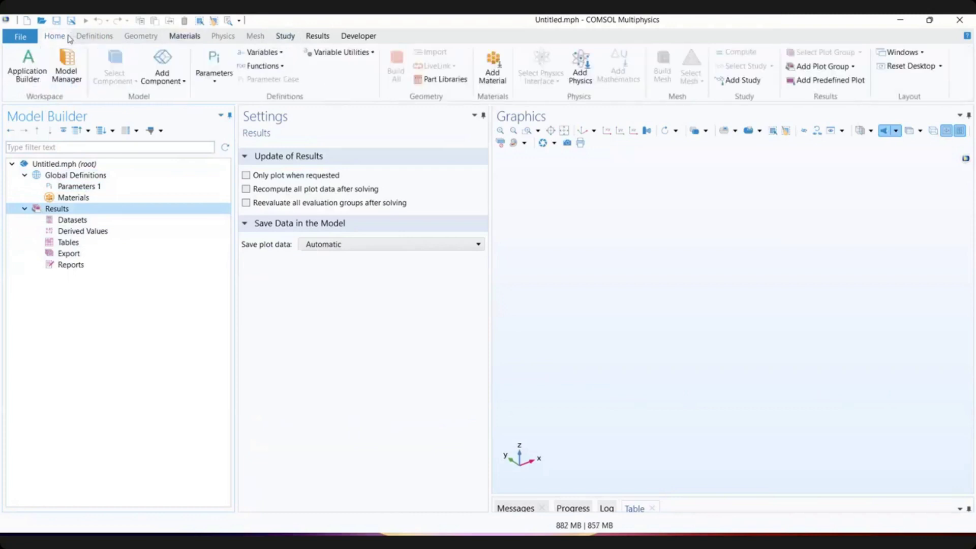
- Add a 3D component to the blank model
left_click(172, 83)
left_click(182, 97)
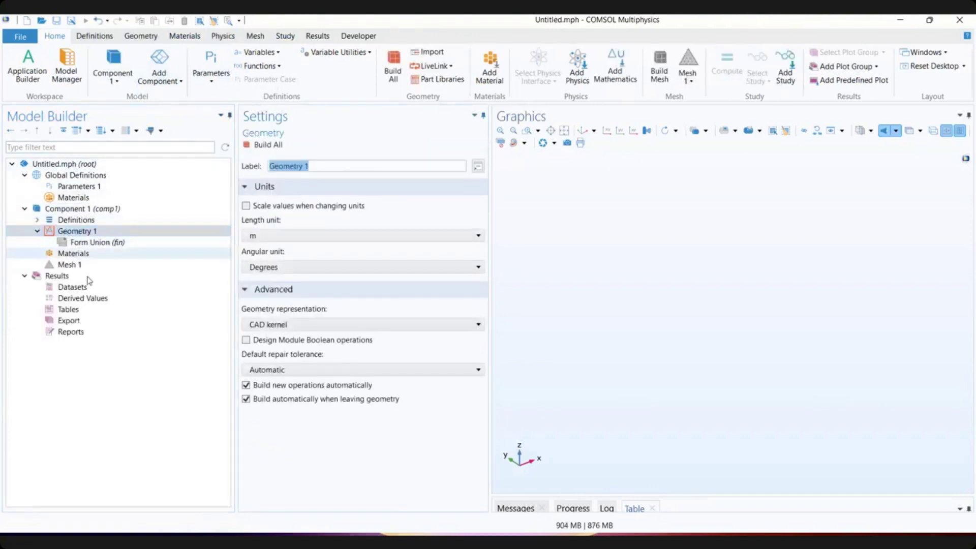
left_click(185, 40)
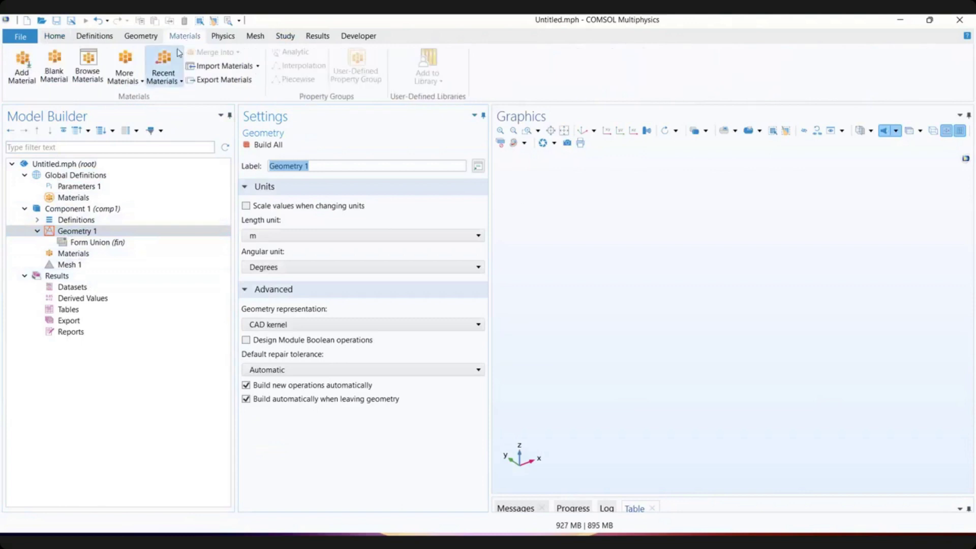
left_click(224, 36)
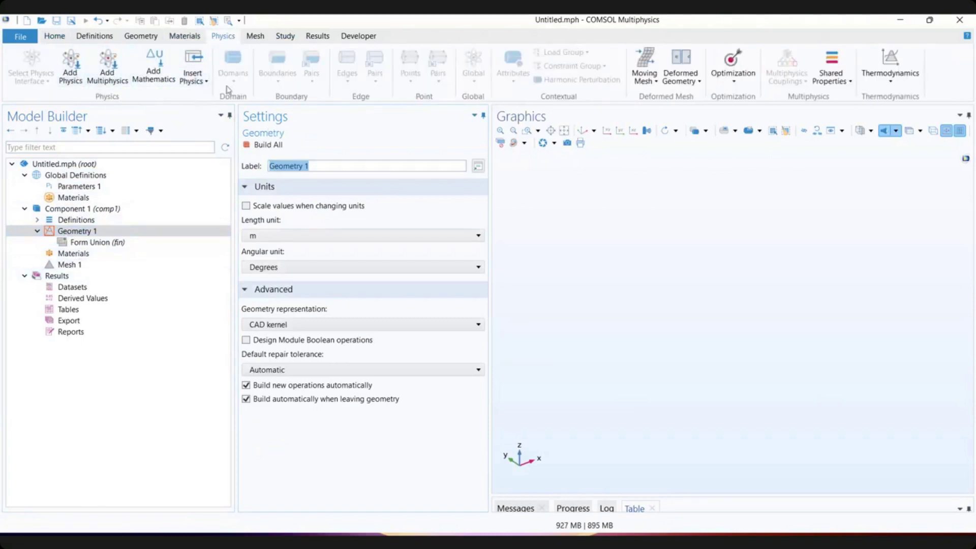
- Start a new model with the Model Wizard and choose 3D as the space dimension
left_click(23, 40)
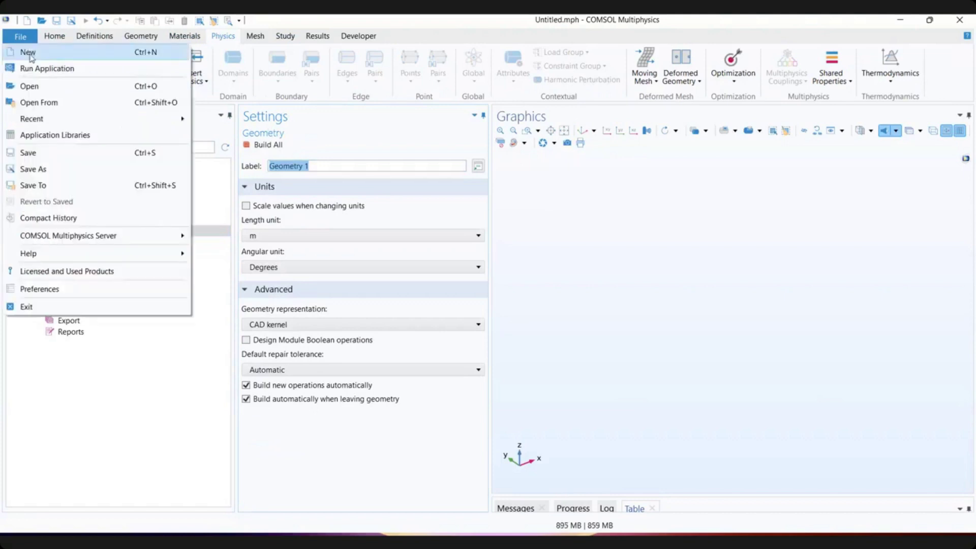
left_click(25, 52)
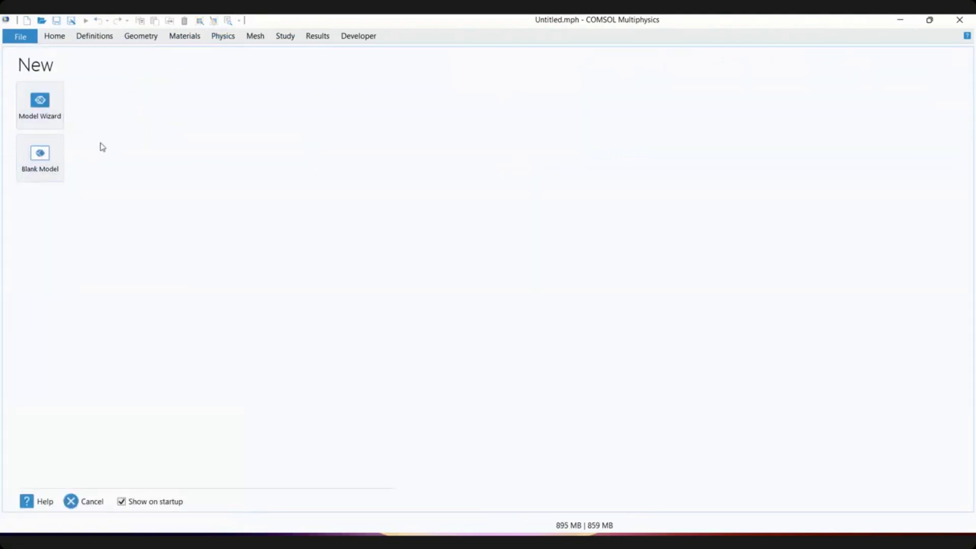
left_click(22, 104)
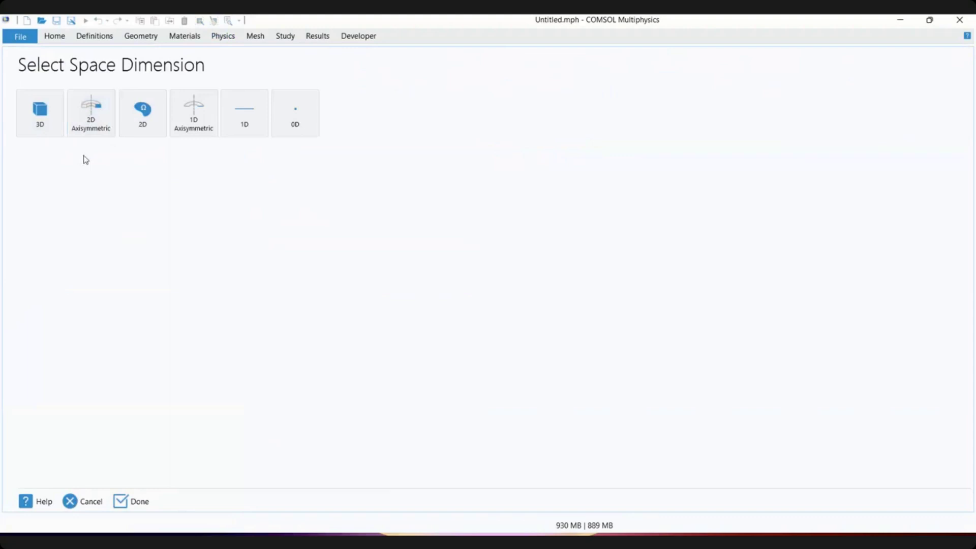
left_click(56, 123)
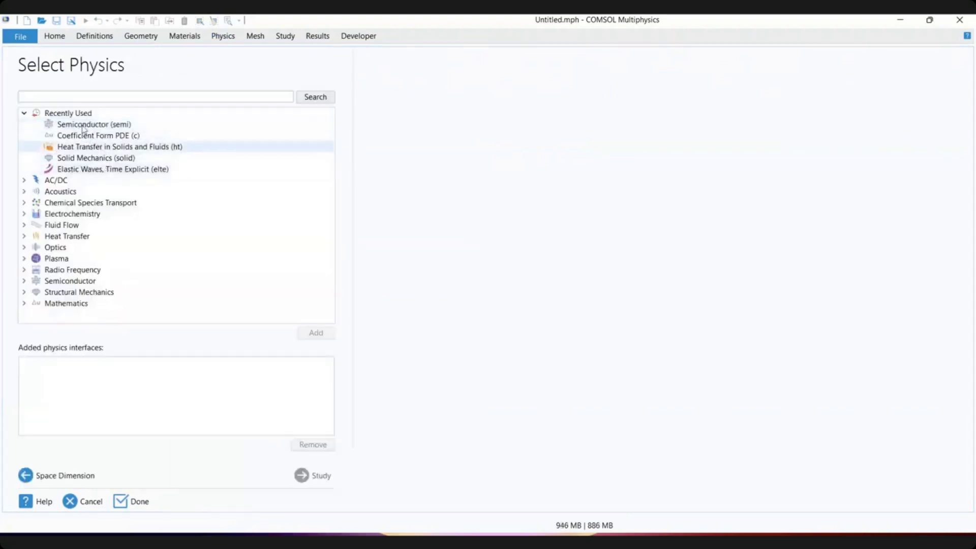
- Add the Joule Heating interface from Heat Transfer's Electromagnetic Heating group and review its Heat Transfer in Solids and Electromagnetic Heating entries
left_click(24, 113)
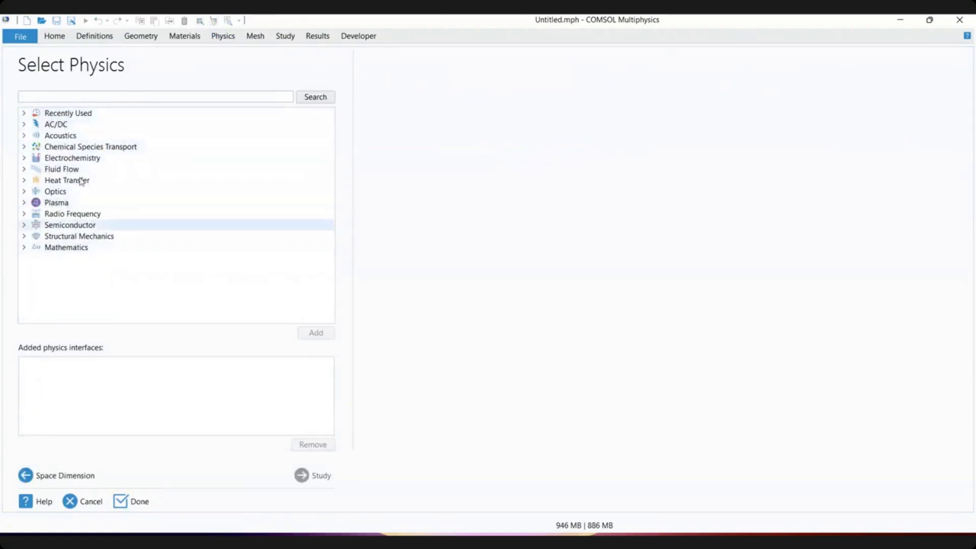
left_click(24, 169)
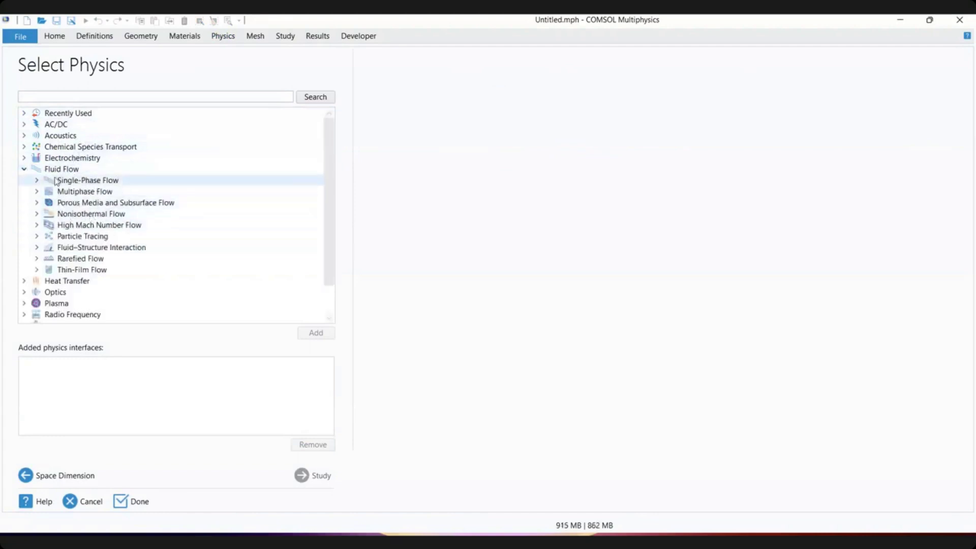
left_click(24, 169)
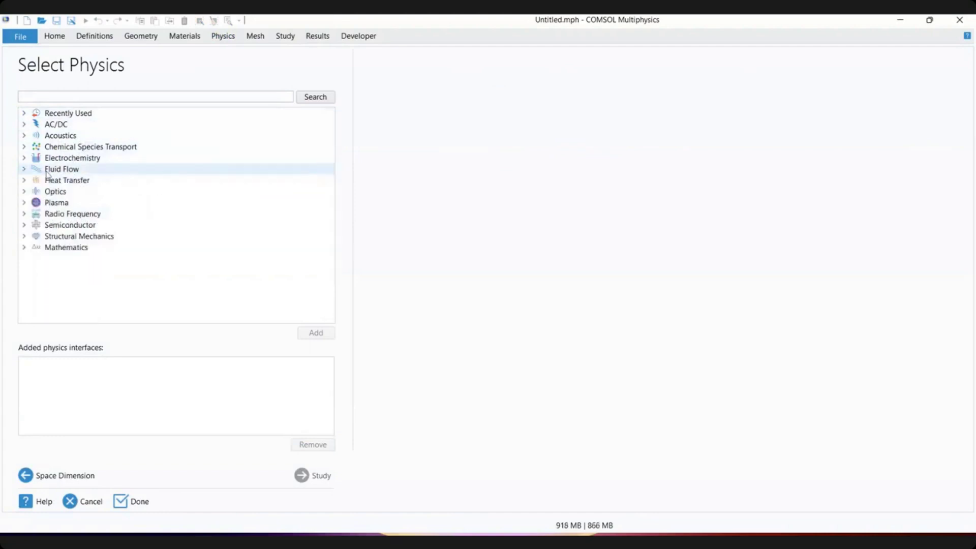
left_click(24, 181)
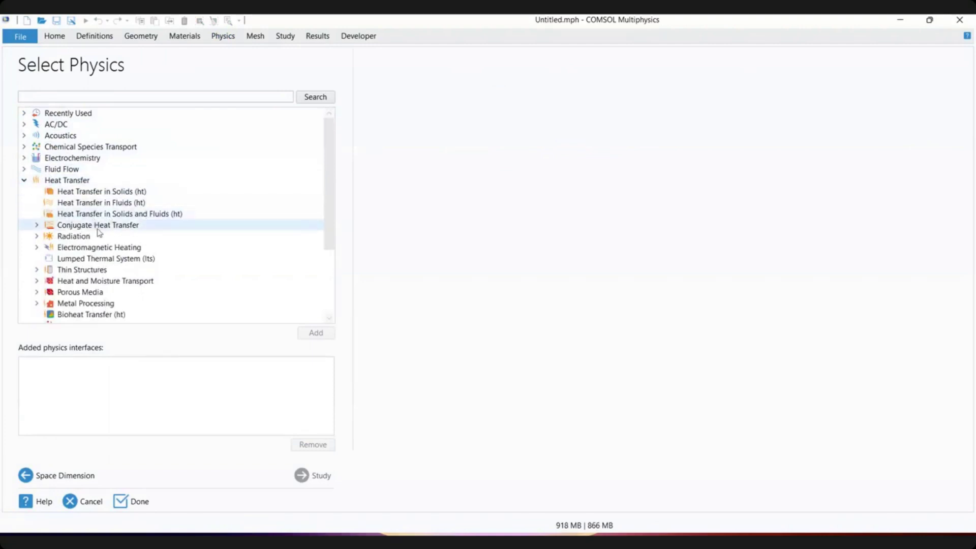
left_click(37, 248)
left_click(83, 260)
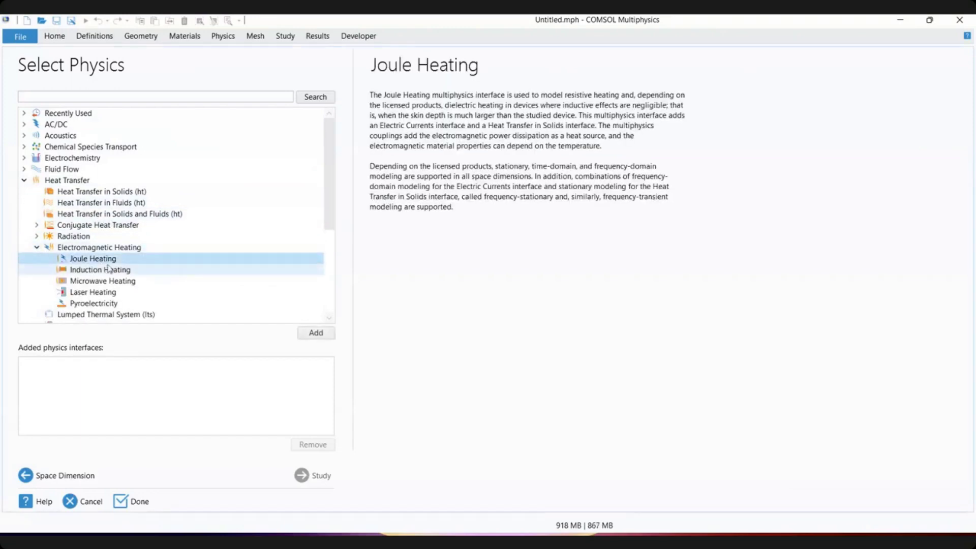
left_click(314, 332)
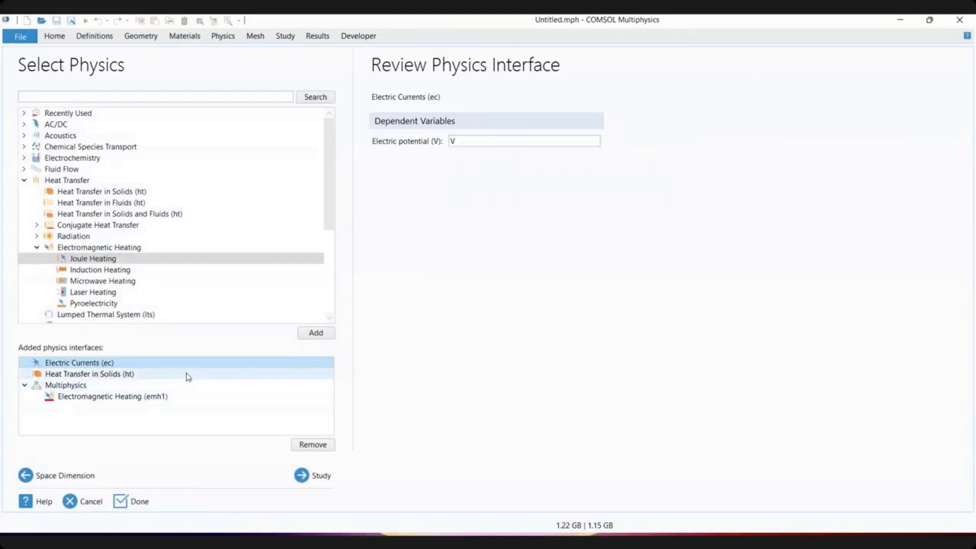
left_click(127, 374)
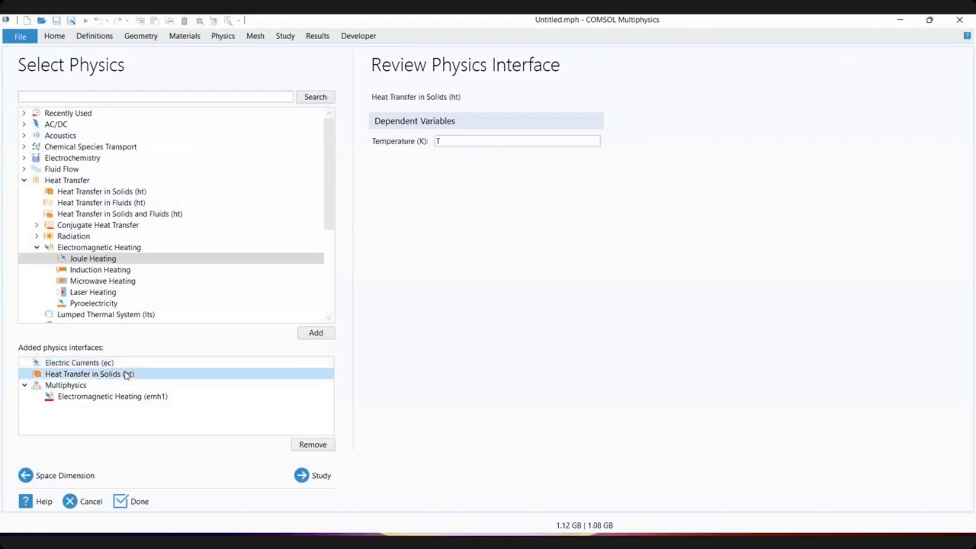
left_click(78, 401)
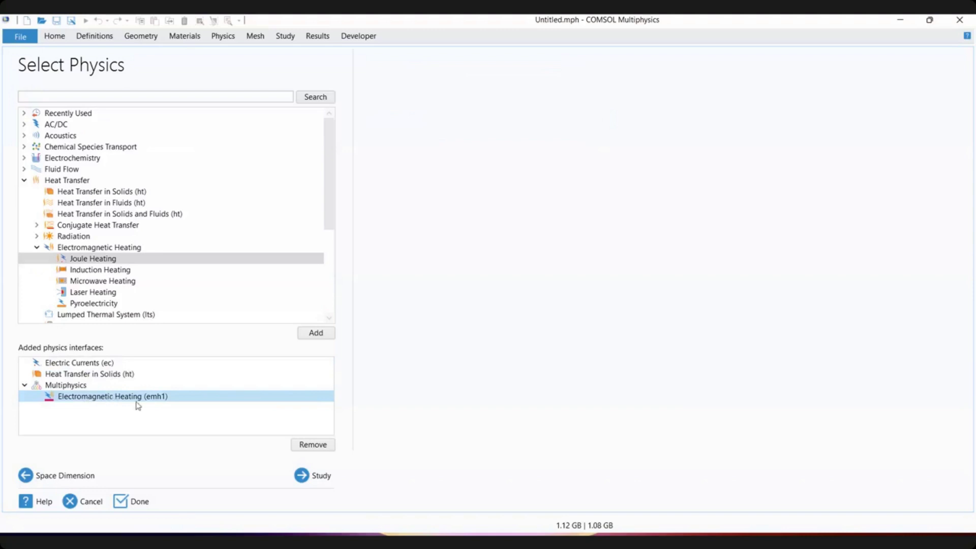
- Choose a Stationary study and finish the new model setup, discarding the changes to the previous untitled model
left_click(320, 477)
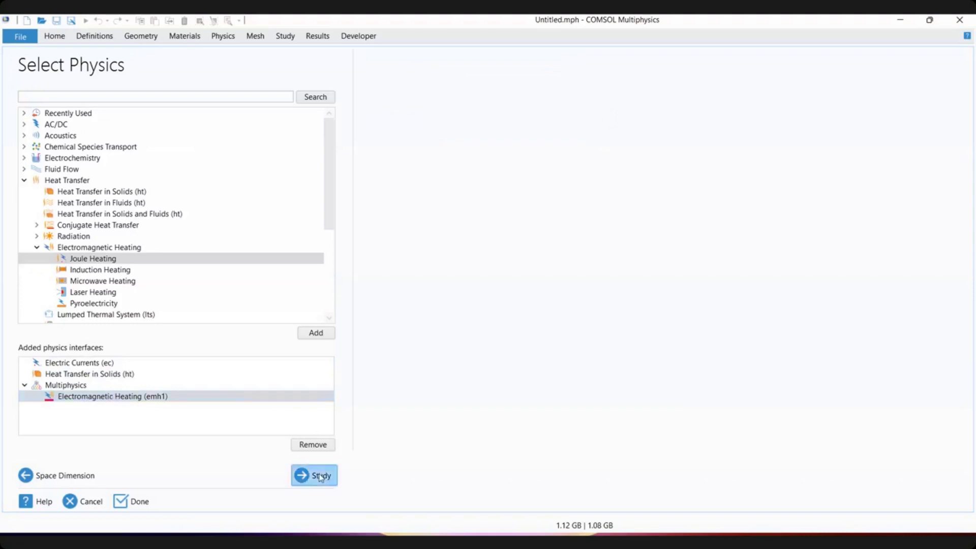
left_click(88, 111)
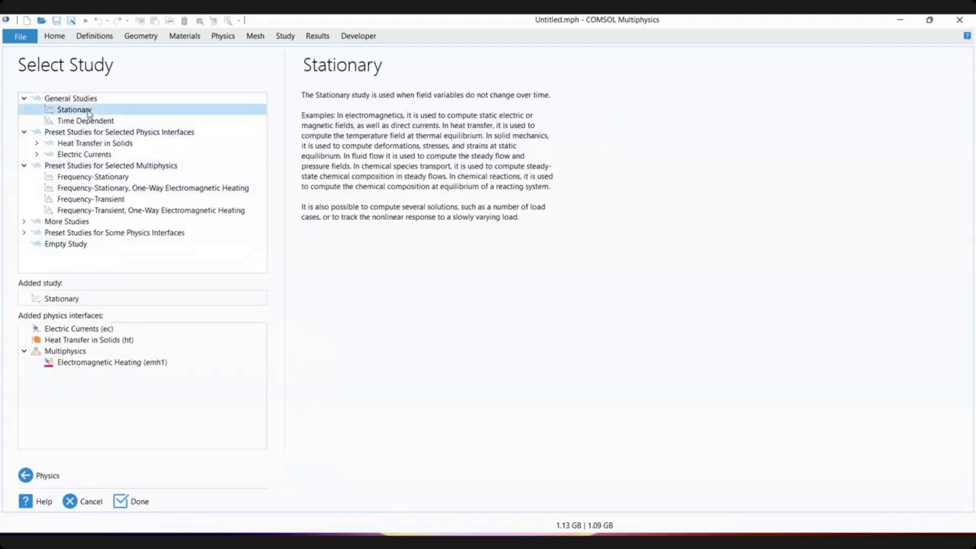
left_click(136, 501)
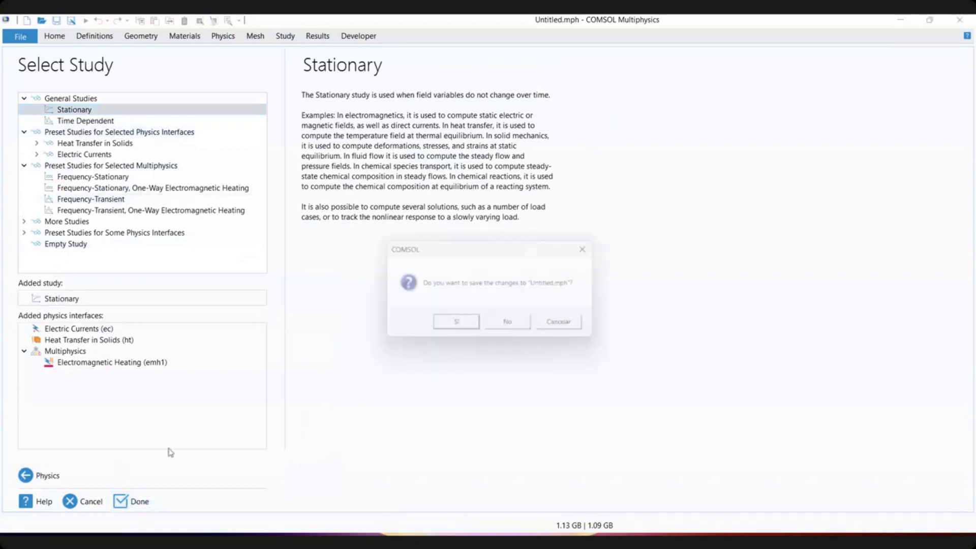
left_click(513, 327)
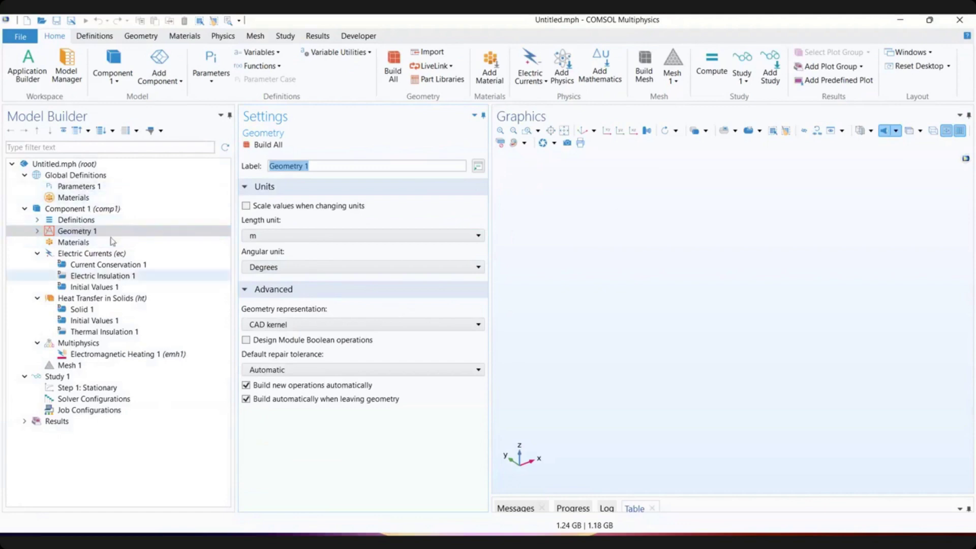
- Define a trial parameter L in Parameters 1 with expression 5 [nm] and description Comentario, and delete it
left_click(77, 187)
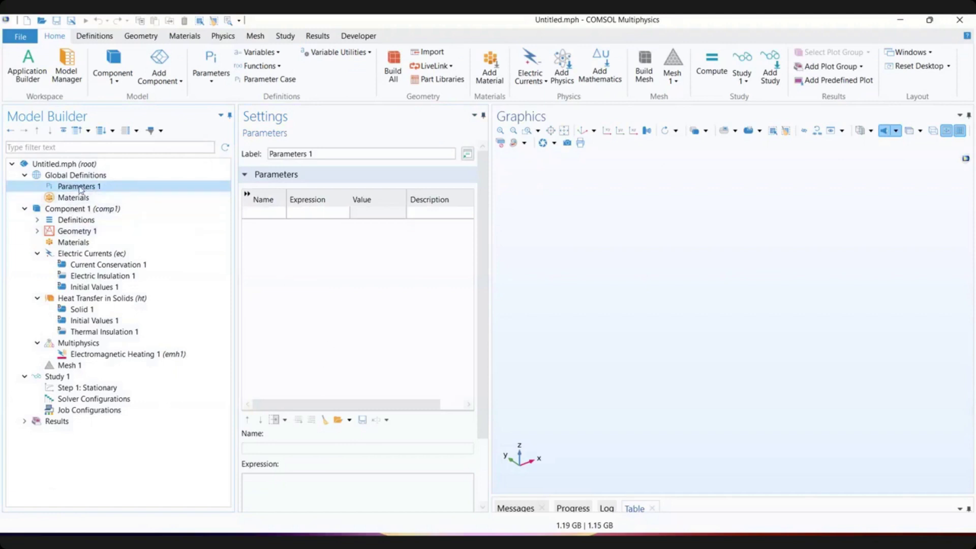
left_click(274, 212)
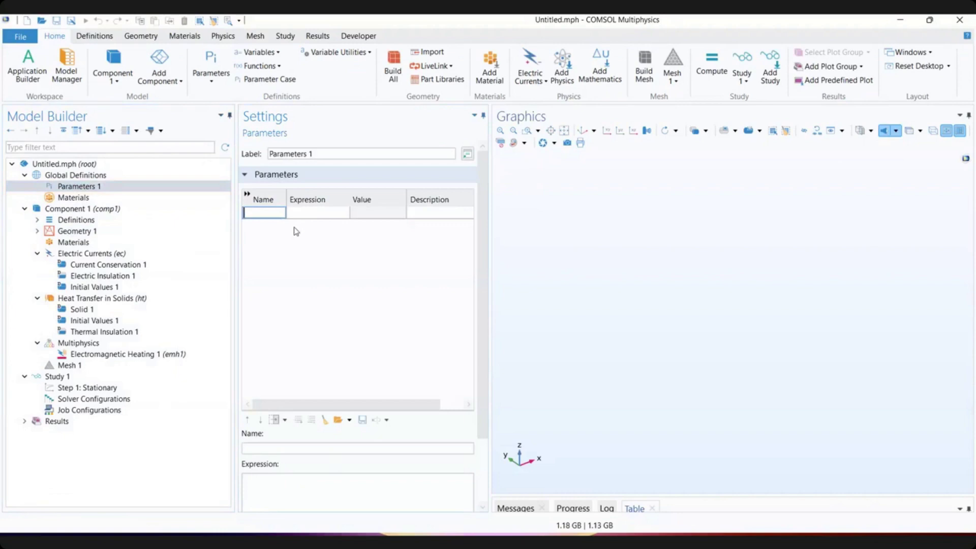
type("L")
left_click(310, 213)
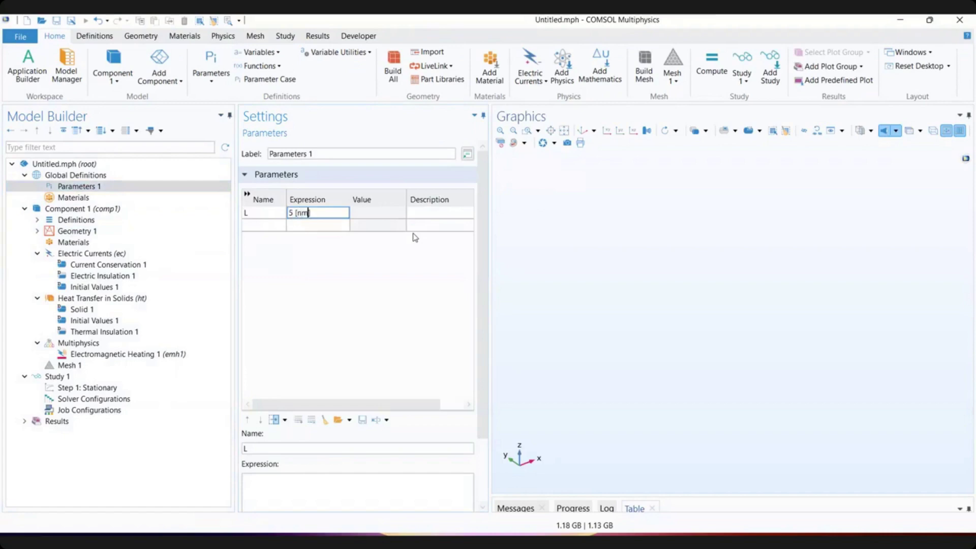
type("]")
key("Return")
left_click(434, 211)
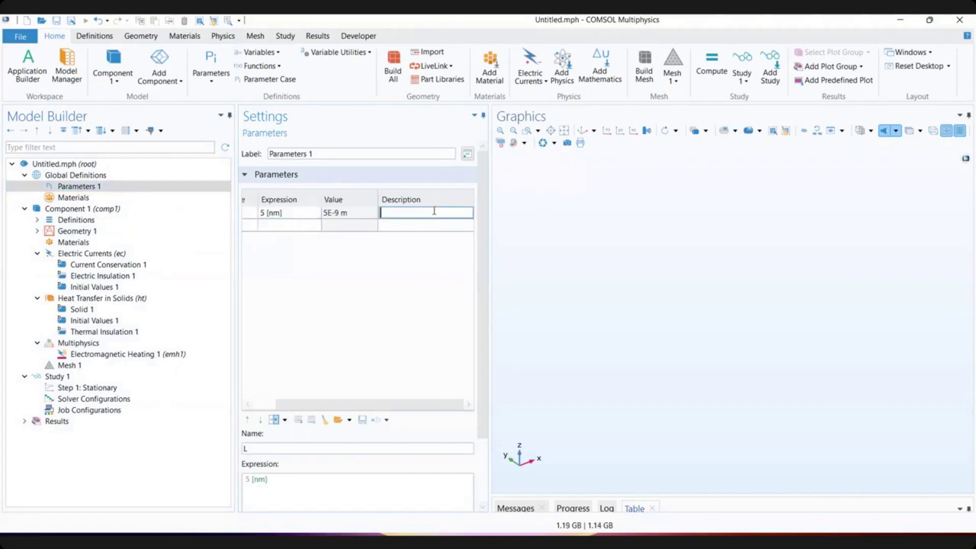
type("Comentario")
left_click(364, 264)
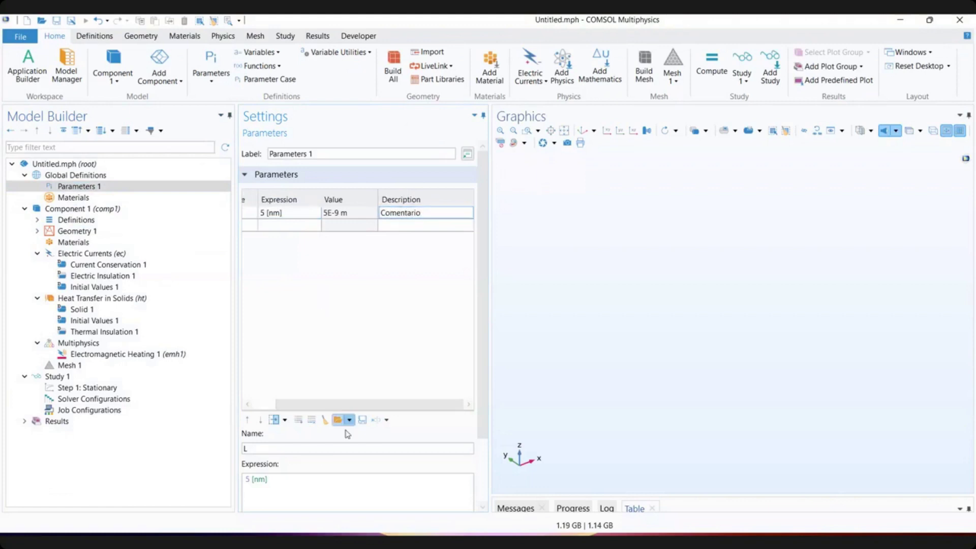
left_click_drag(351, 404, 329, 404)
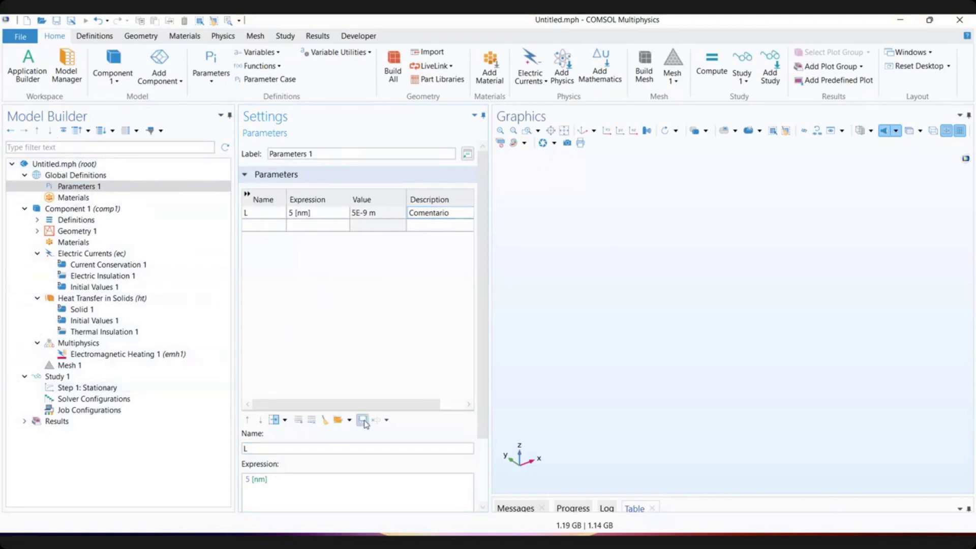
left_click(310, 421)
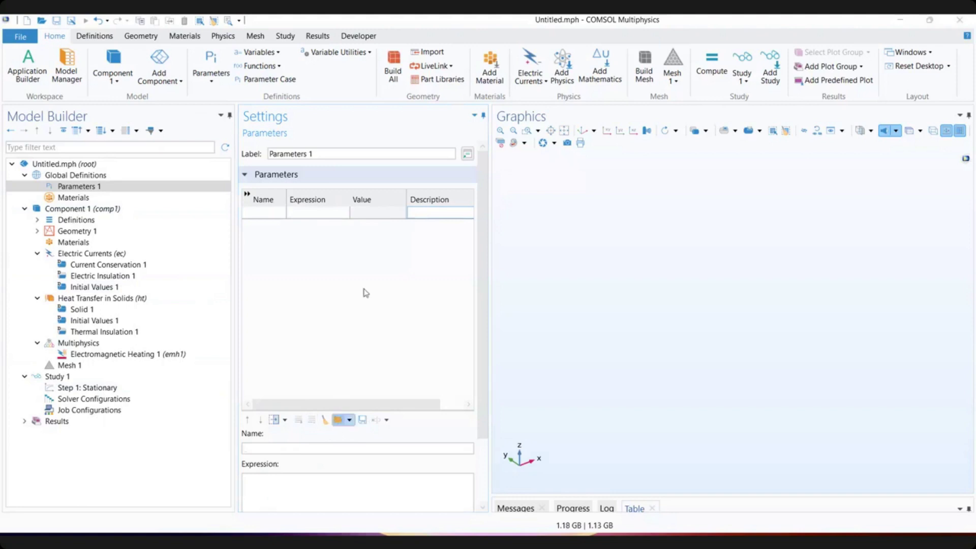
- Load the global parameters into Parameters 1 from the text file par in the 1 Webinar Intro folder
left_click(337, 420)
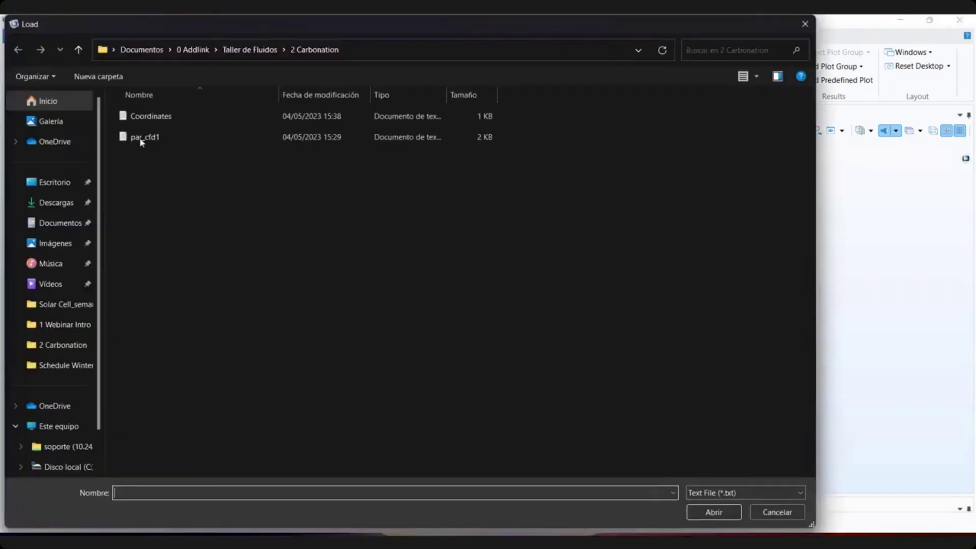
left_click(193, 50)
double_click(178, 136)
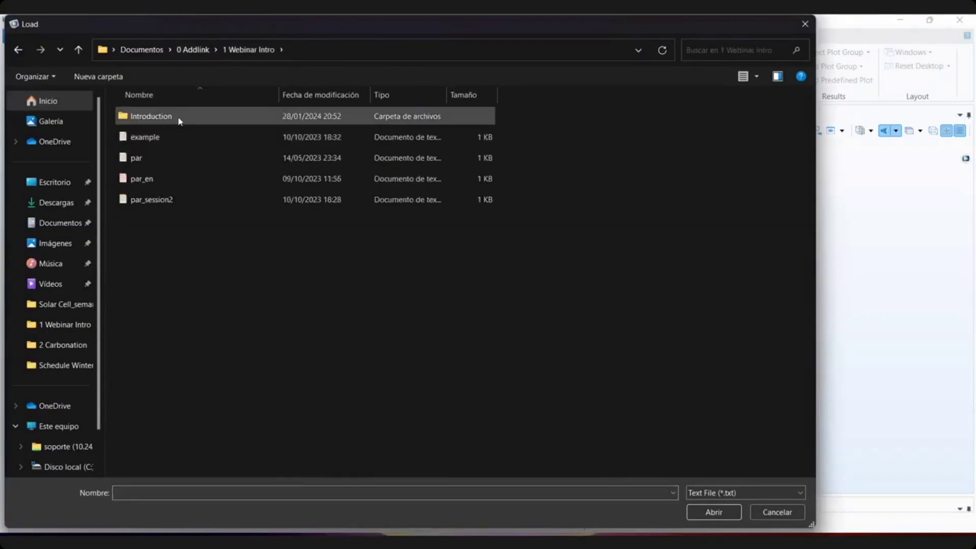
double_click(153, 159)
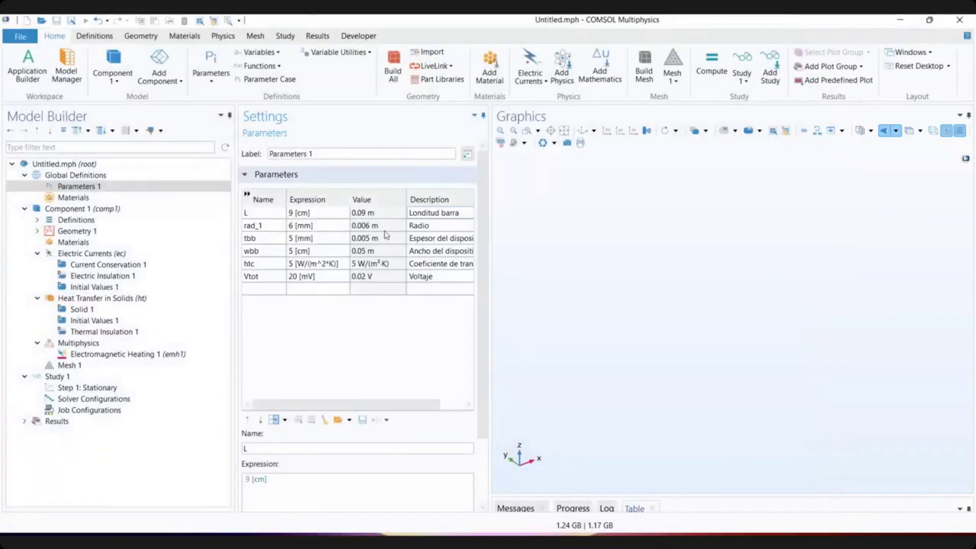
- Widen the Settings window and adjust the column widths of the parameters table to read the parameter expressions and descriptions
left_click_drag(489, 211, 591, 219)
left_click_drag(429, 191, 364, 191)
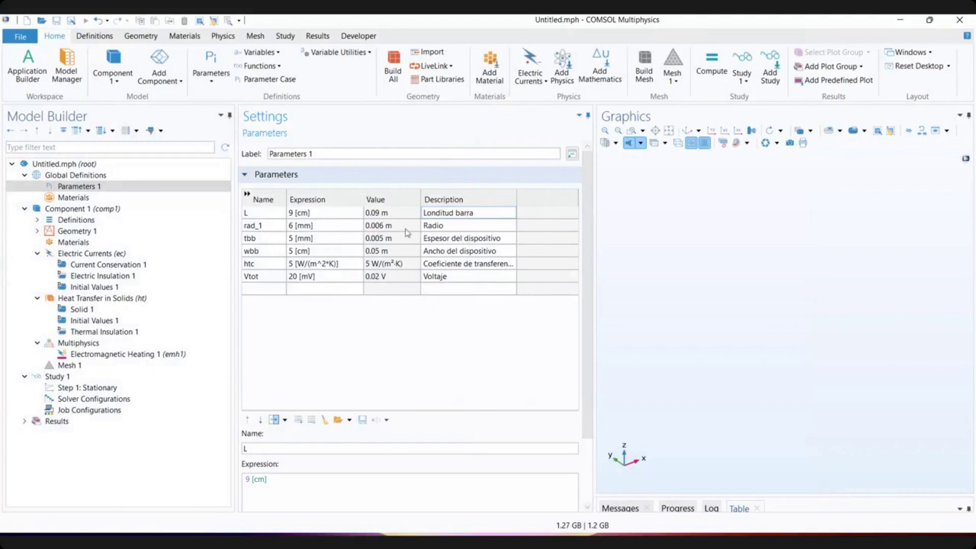
left_click(273, 237)
left_click(454, 240)
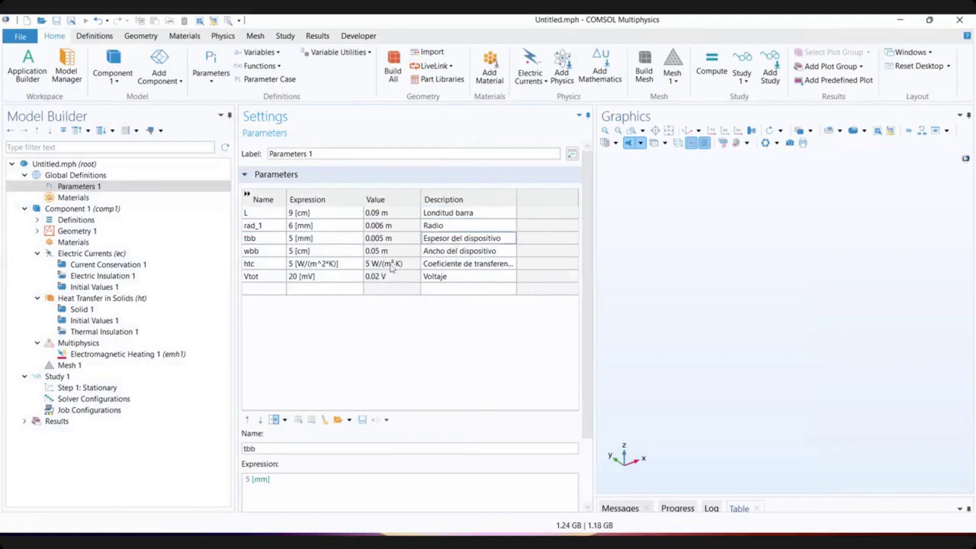
left_click_drag(516, 190, 486, 235)
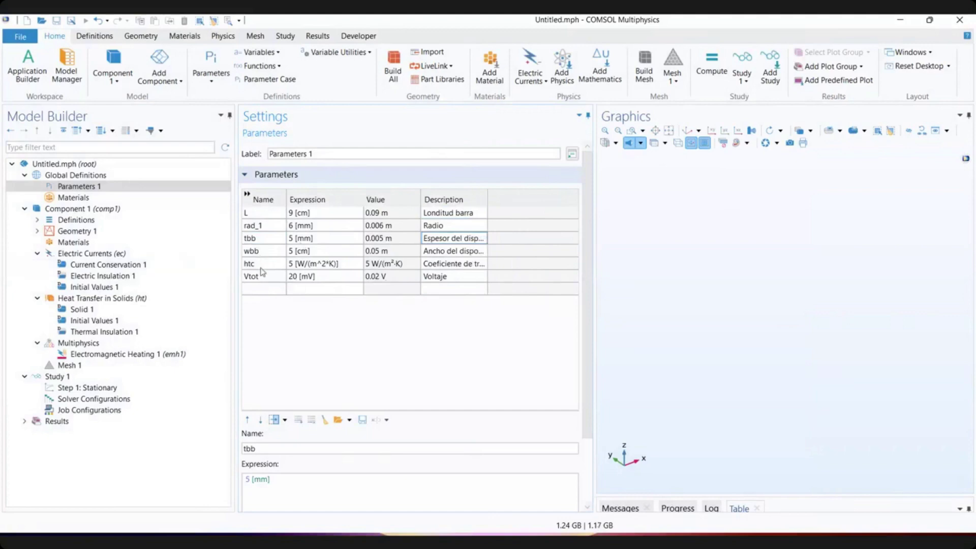
- Review the Component 1 settings and the function types that can be added under its Definitions
left_click(67, 207)
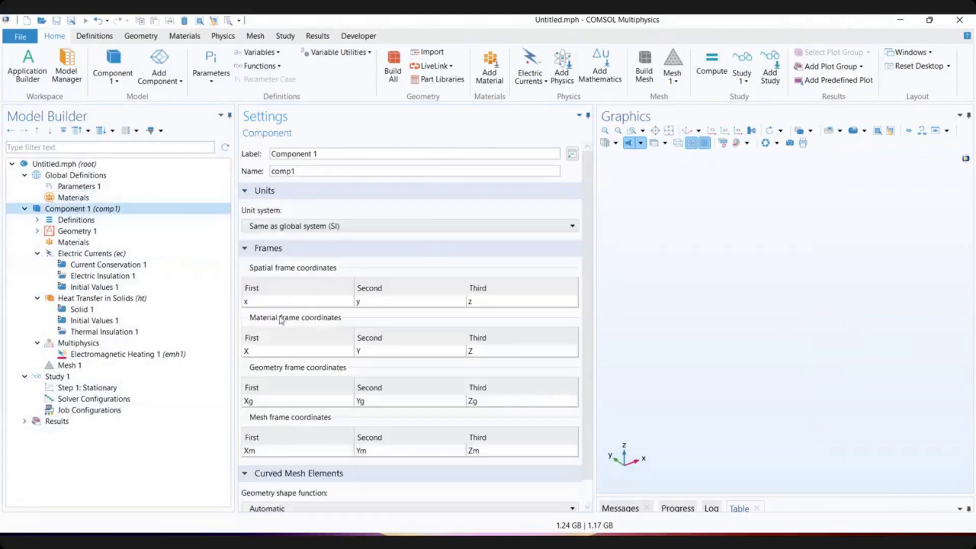
scroll(280, 320, "down", 1)
scroll(380, 312, "up", 1)
scroll(326, 331, "down", 1)
scroll(348, 279, "up", 1)
scroll(353, 295, "down", 1)
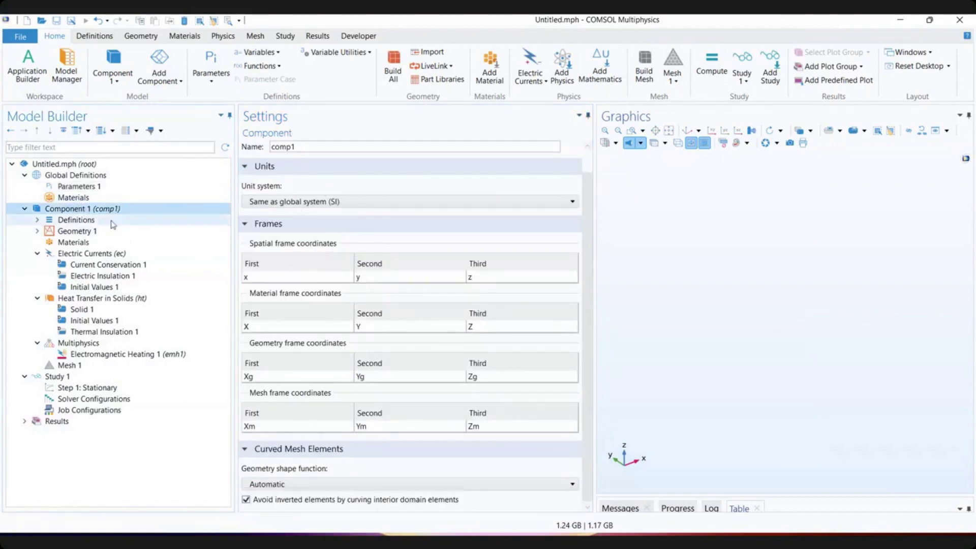
left_click(38, 220)
left_click(97, 222)
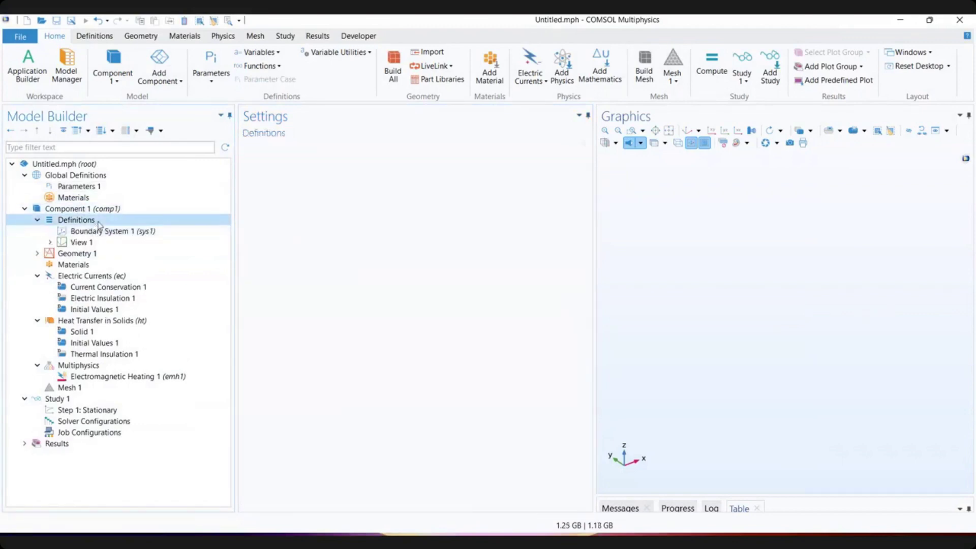
right_click(100, 224)
mouse_move(191, 261)
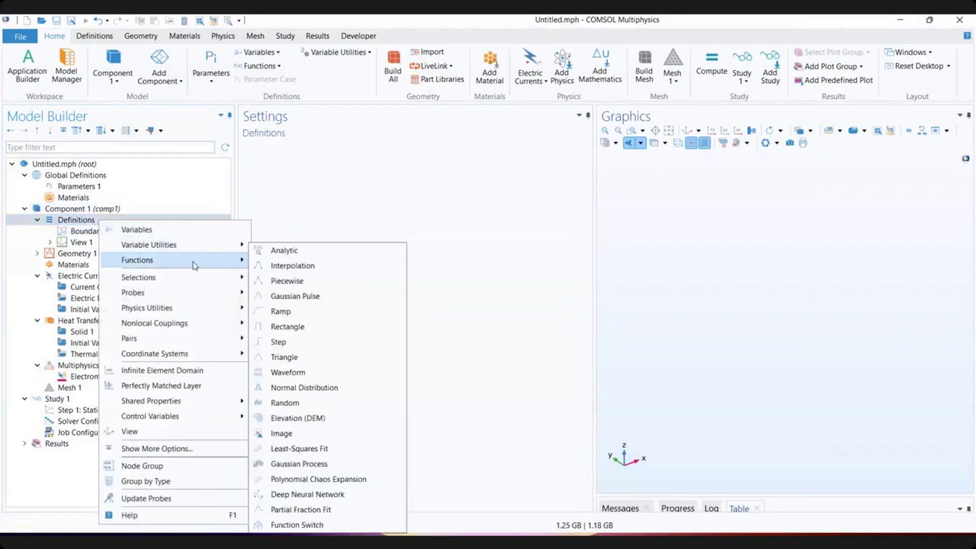
left_click(350, 202)
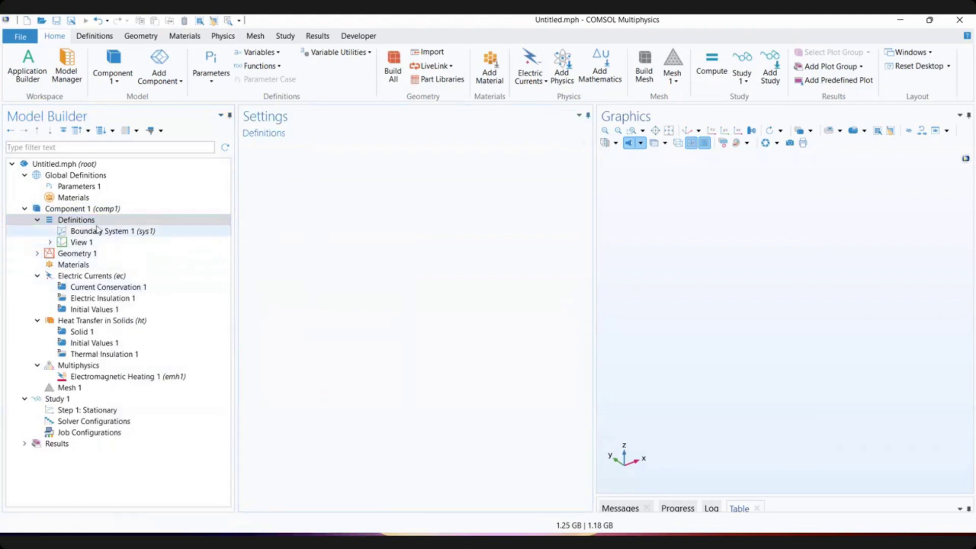
- Add a work plane to Geometry 1 and set its plane to the xz-plane
left_click(81, 254)
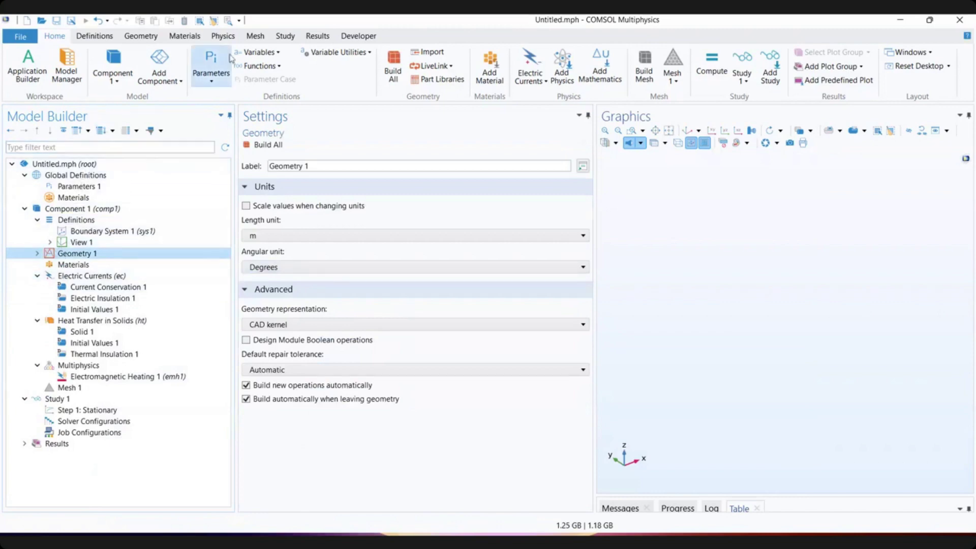
left_click(140, 36)
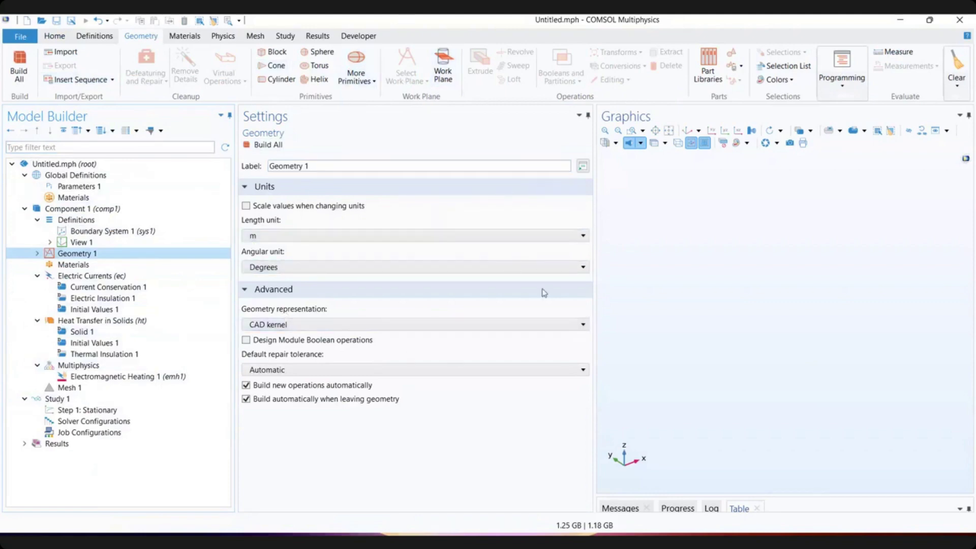
left_click_drag(594, 194, 495, 194)
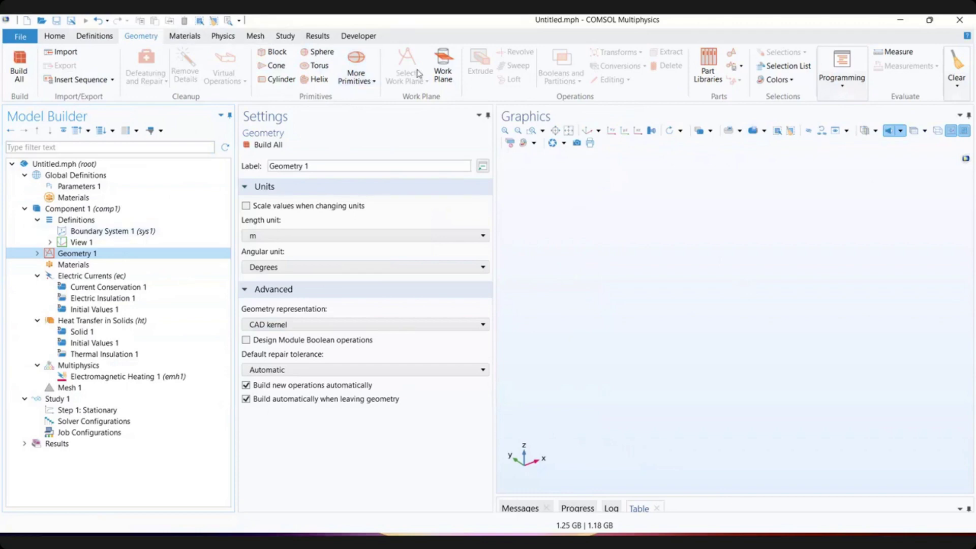
left_click(444, 66)
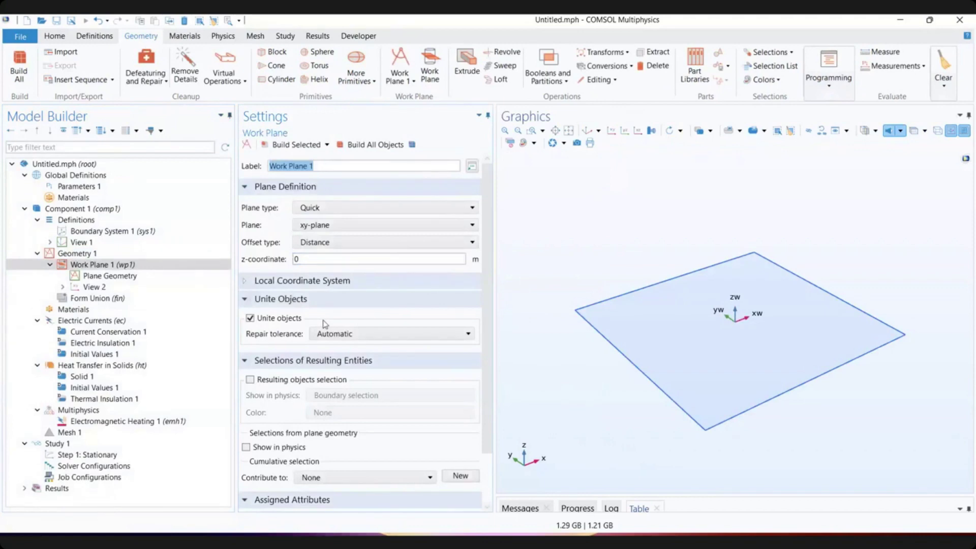
left_click(338, 225)
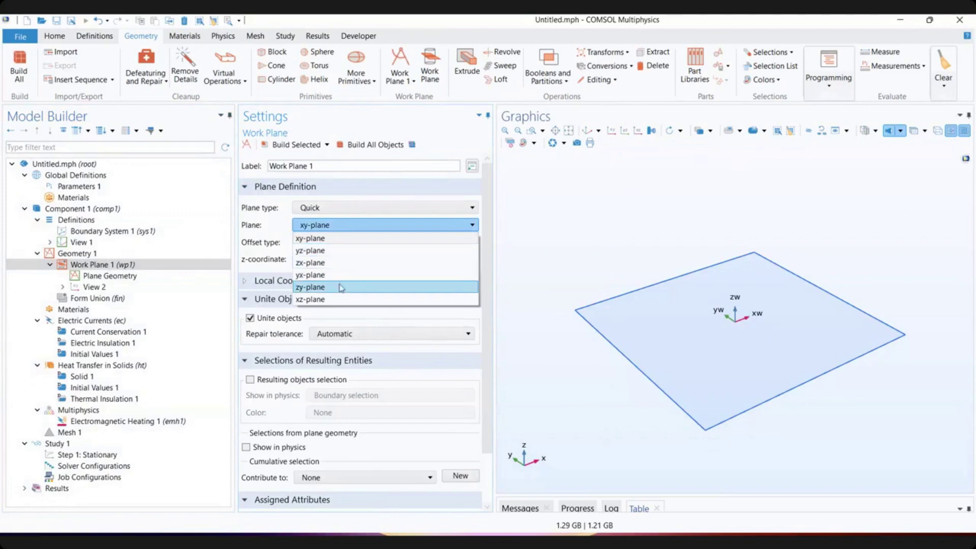
left_click(341, 298)
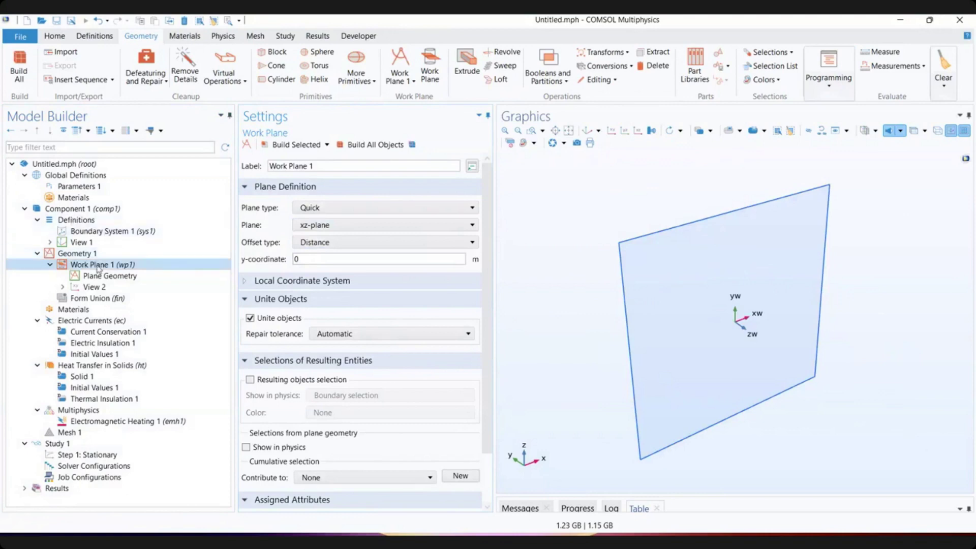
- Add a rectangle to the work plane's Plane Geometry and duplicate it
left_click(110, 278)
right_click(110, 280)
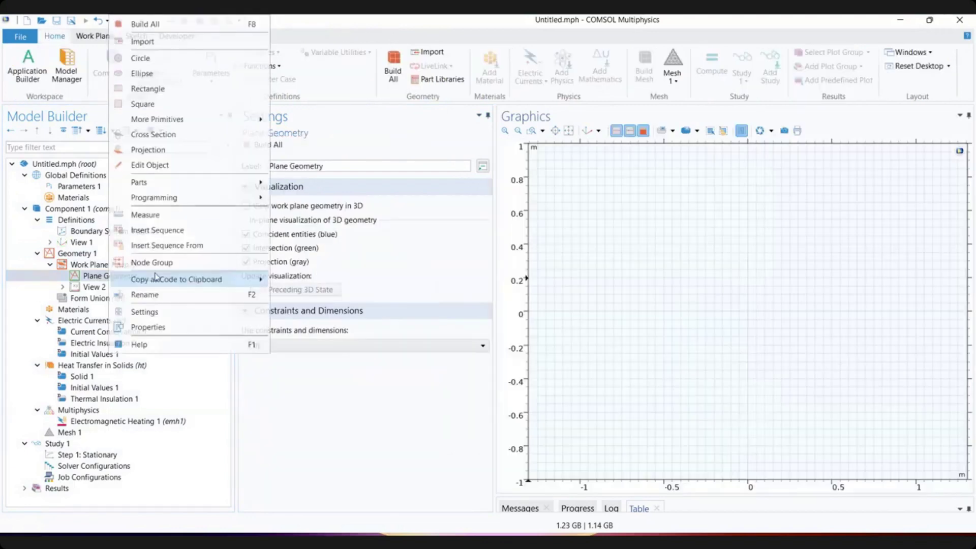
left_click(181, 92)
right_click(119, 287)
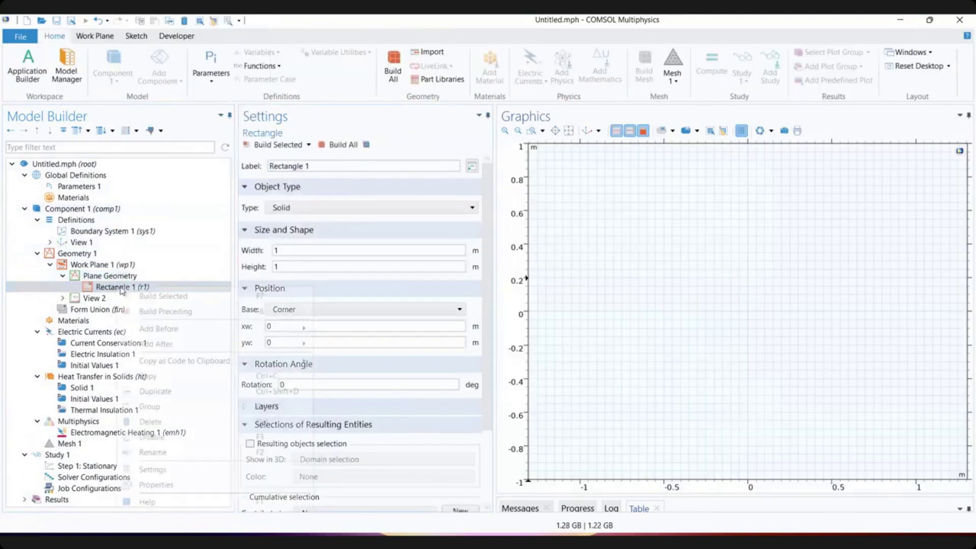
left_click(195, 398)
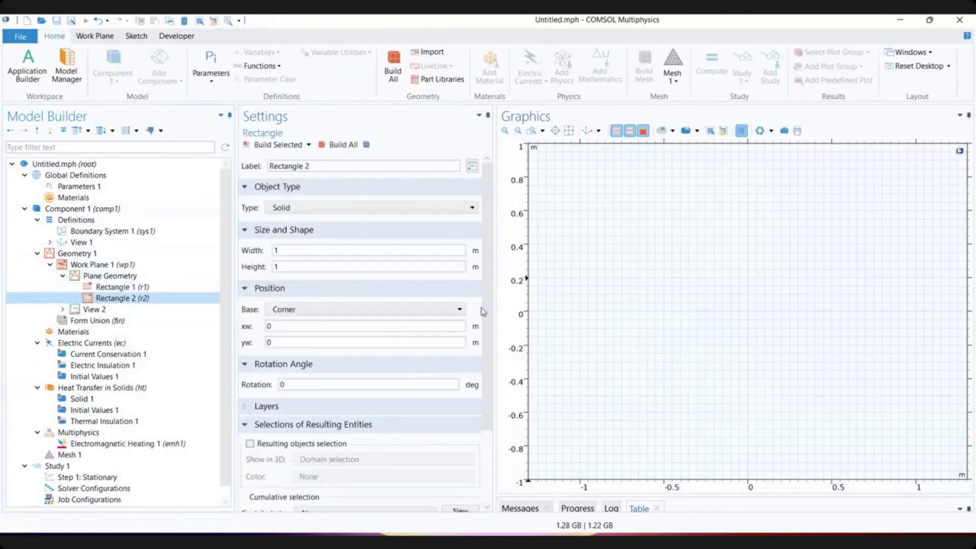
- Set Rectangle 1's width to L+2*tbb and height to 0.1 [m], and build all objects
left_click(130, 287)
left_click(299, 249)
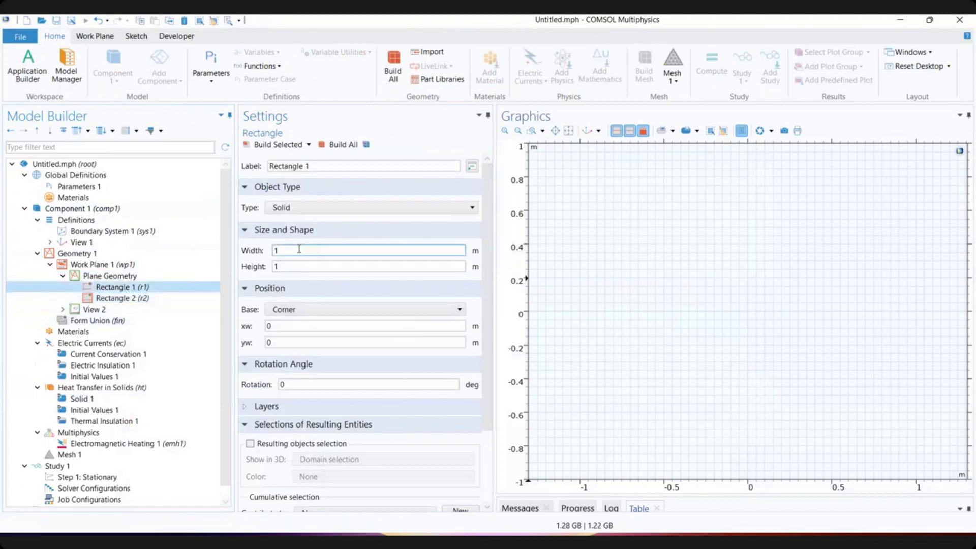
left_click_drag(299, 249, 269, 252)
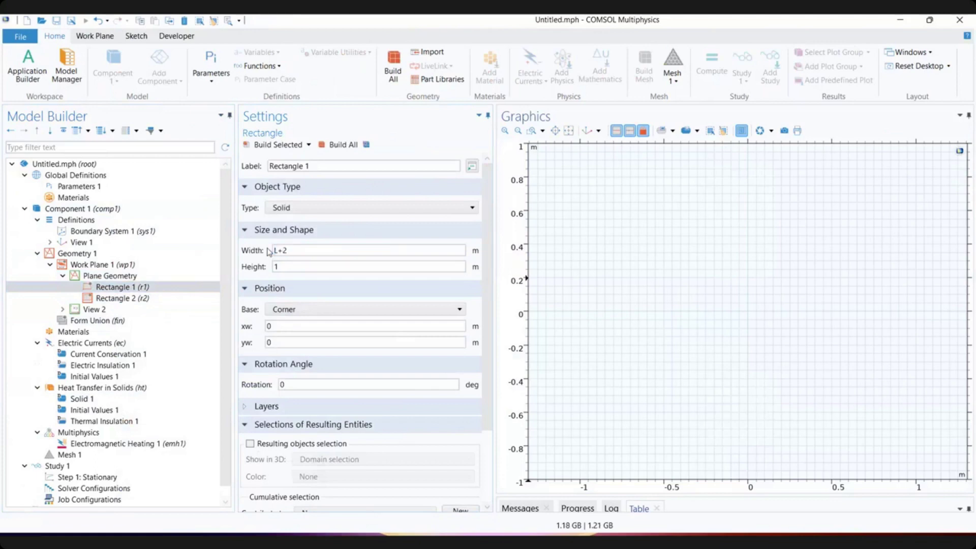
left_click(308, 253)
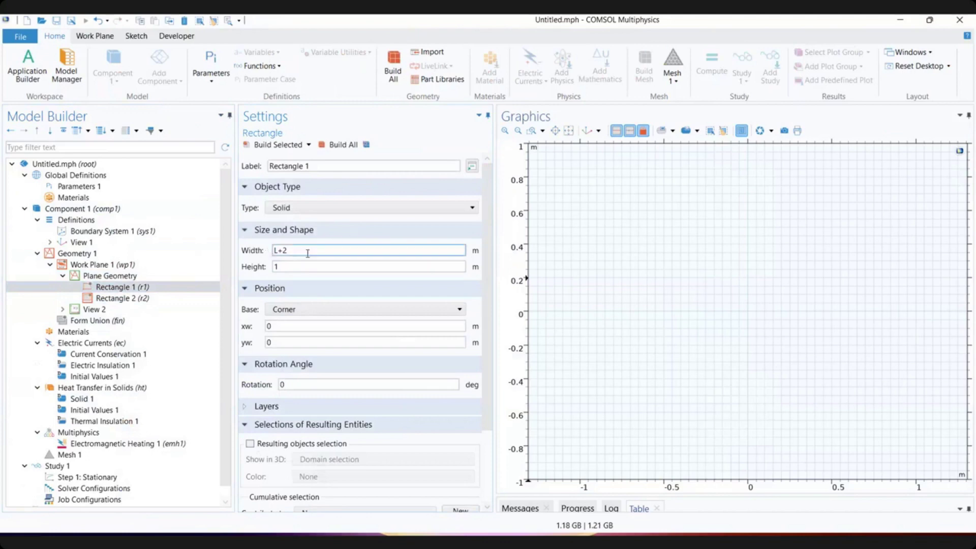
type("*tbb")
key("Tab")
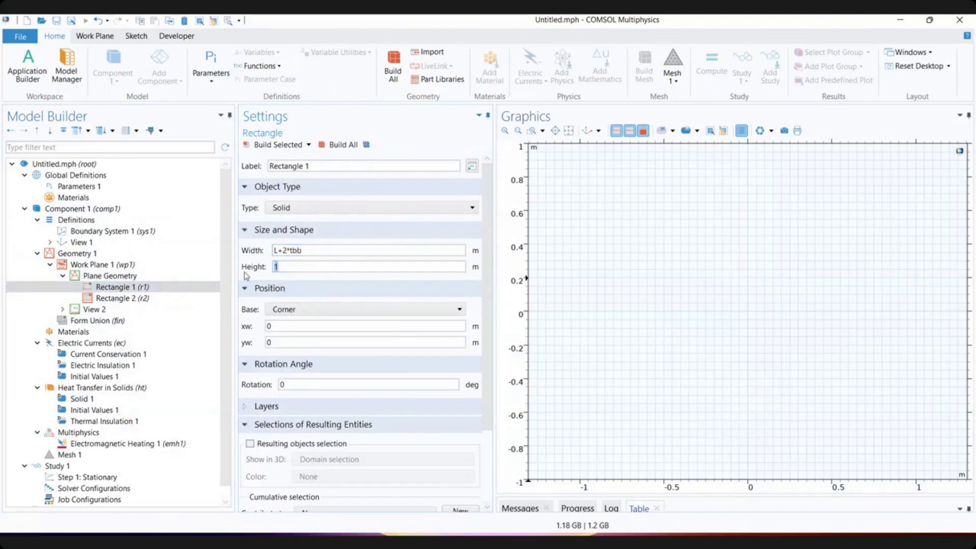
type("0,1 [")
type("m")
type(".")
left_click(322, 147)
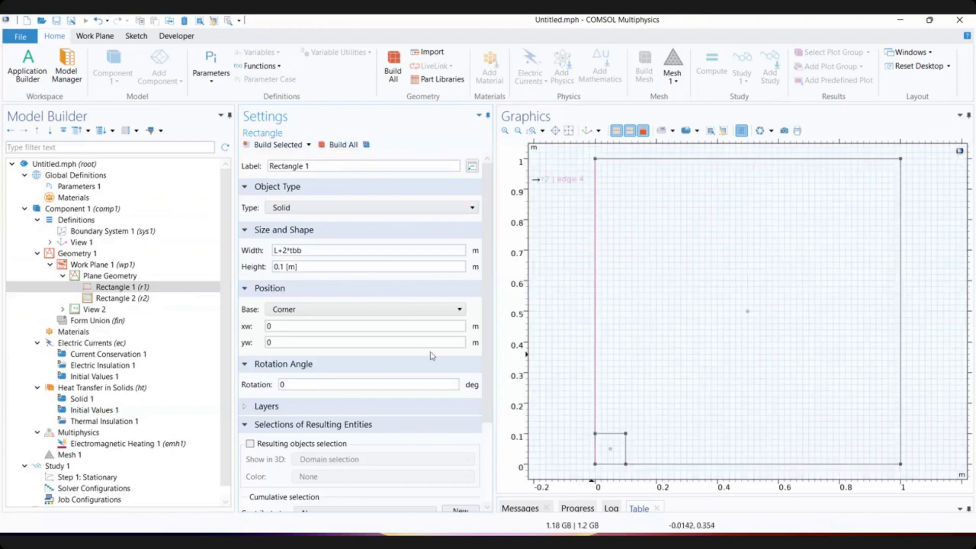
- Set Rectangle 2's width to L+tbb and height to 0.1 [m] - tbb, and build all objects
left_click(153, 287)
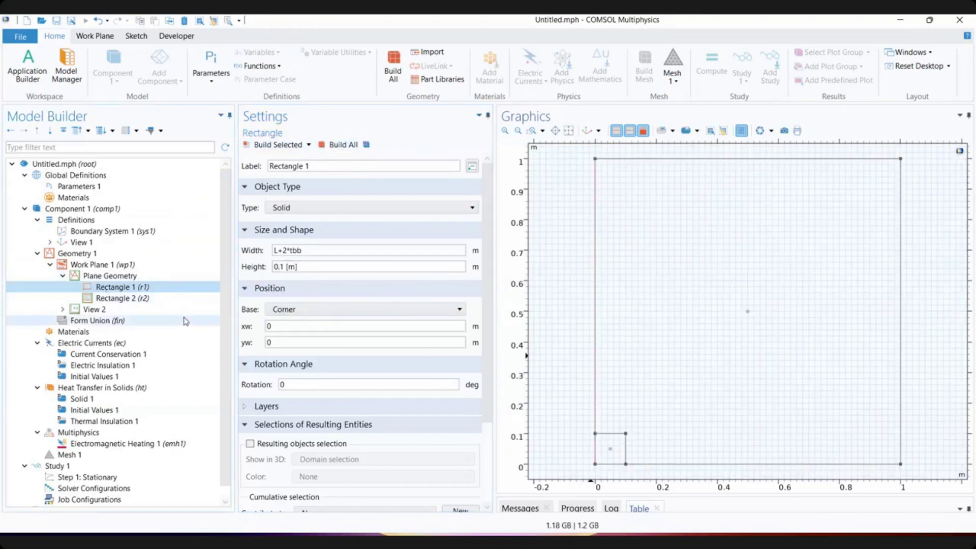
left_click(130, 298)
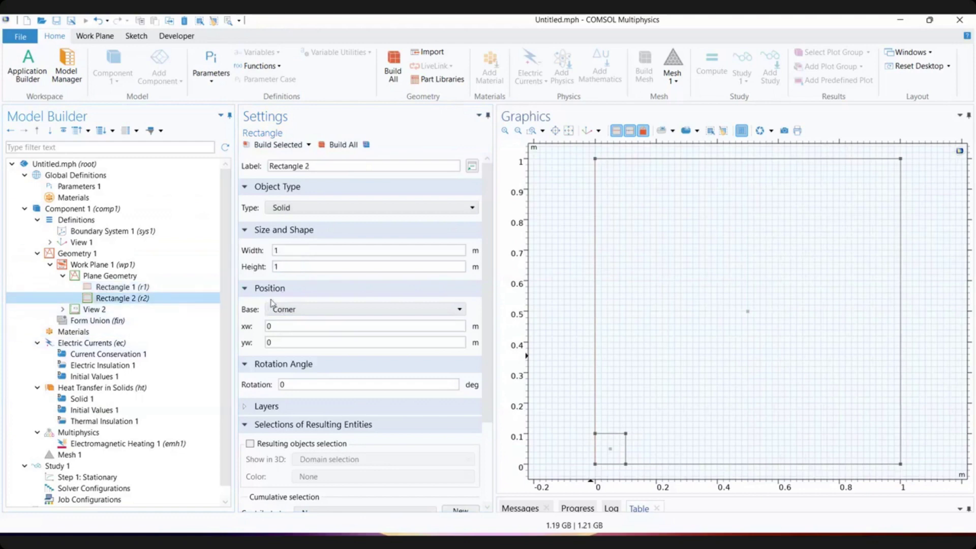
double_click(277, 250)
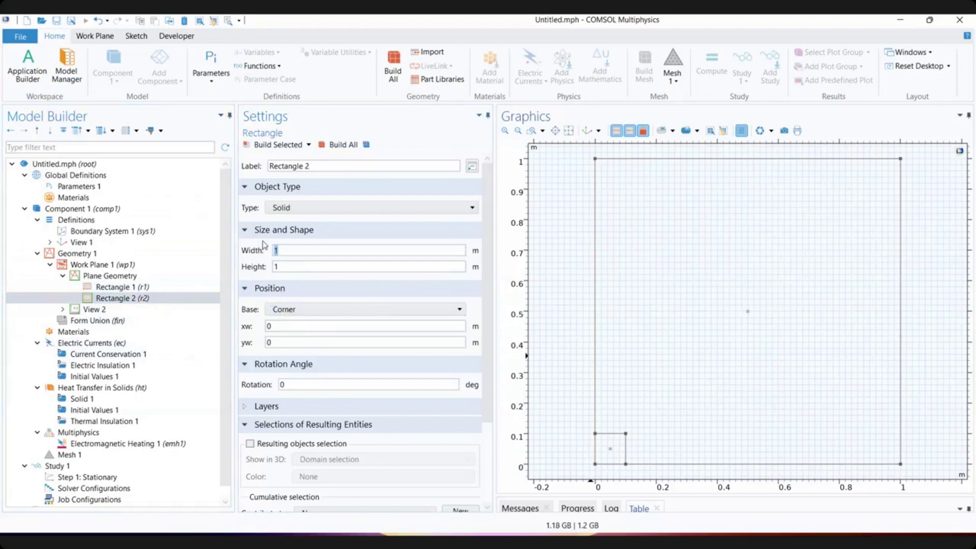
type("L+tbb")
double_click(274, 266)
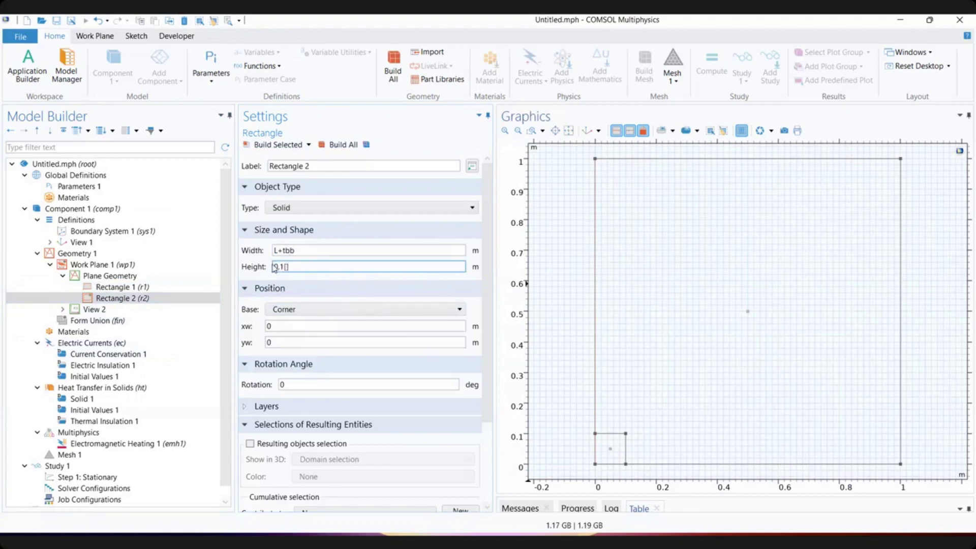
type("0.1[m")
left_click(283, 267)
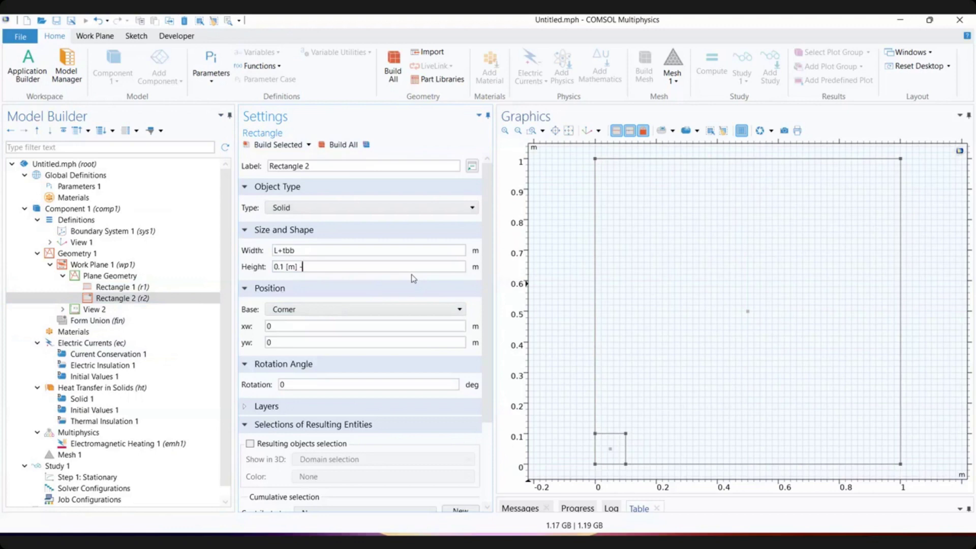
type("tbb")
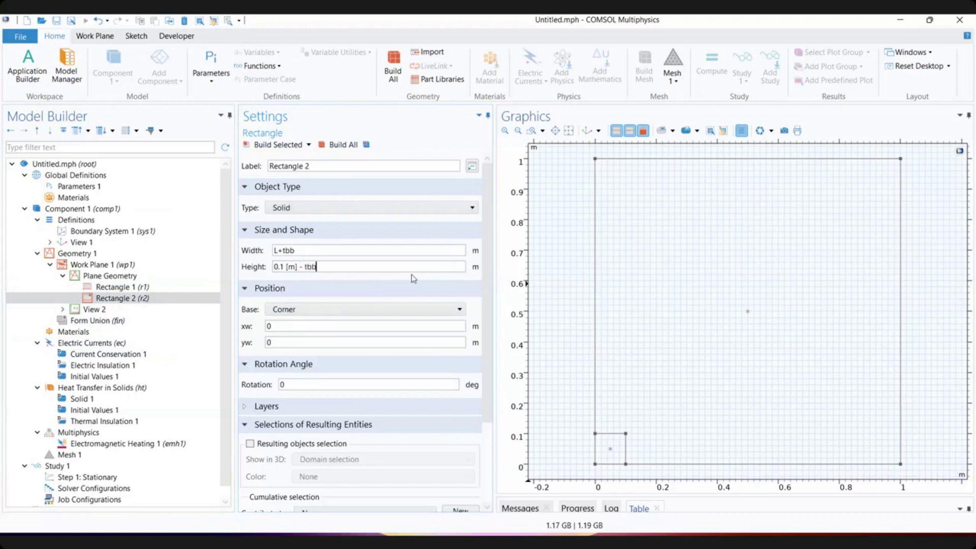
left_click(338, 146)
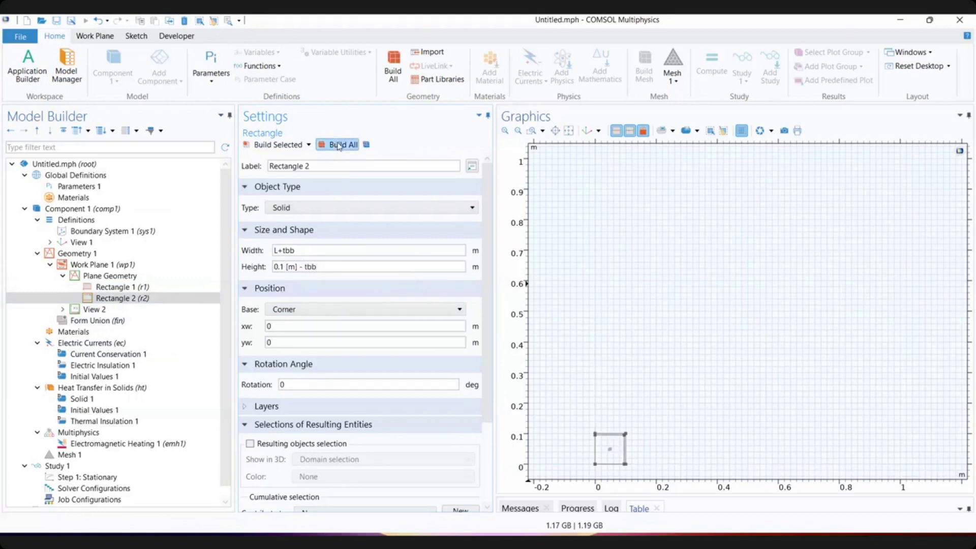
left_click(569, 131)
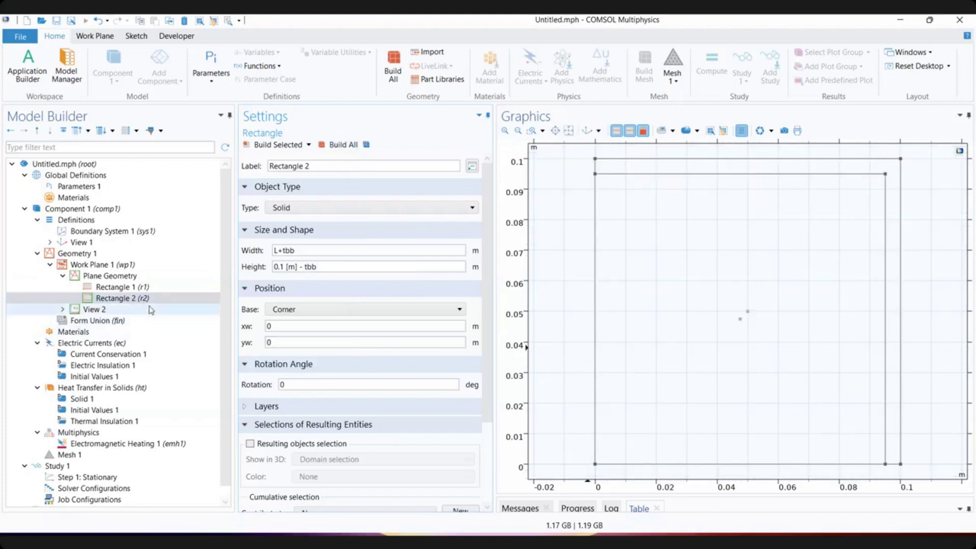
- Subtract Rectangle 2 from Rectangle 1 with a Difference operation in Plane Geometry and build the result
left_click(88, 277)
right_click(95, 279)
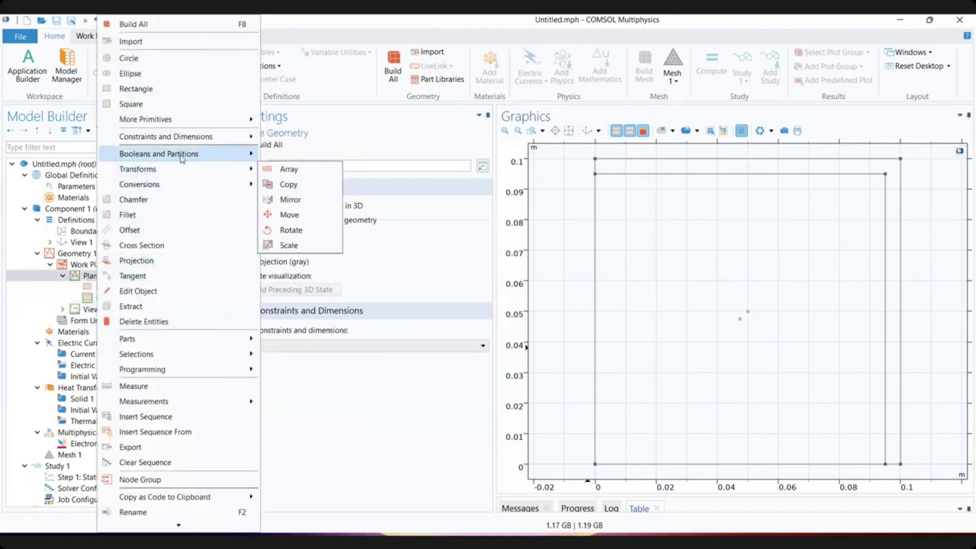
mouse_move(181, 159)
left_click(284, 185)
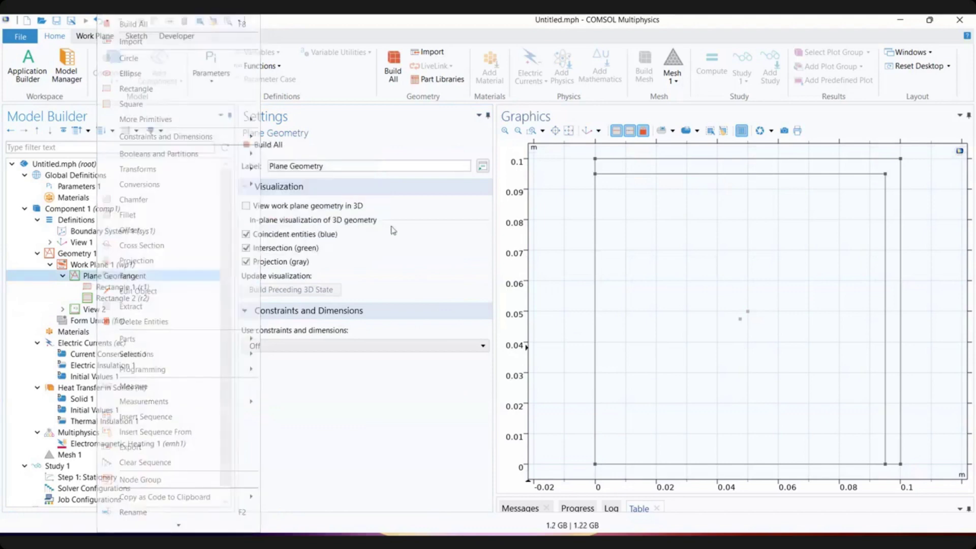
left_click(655, 170)
left_click(254, 335)
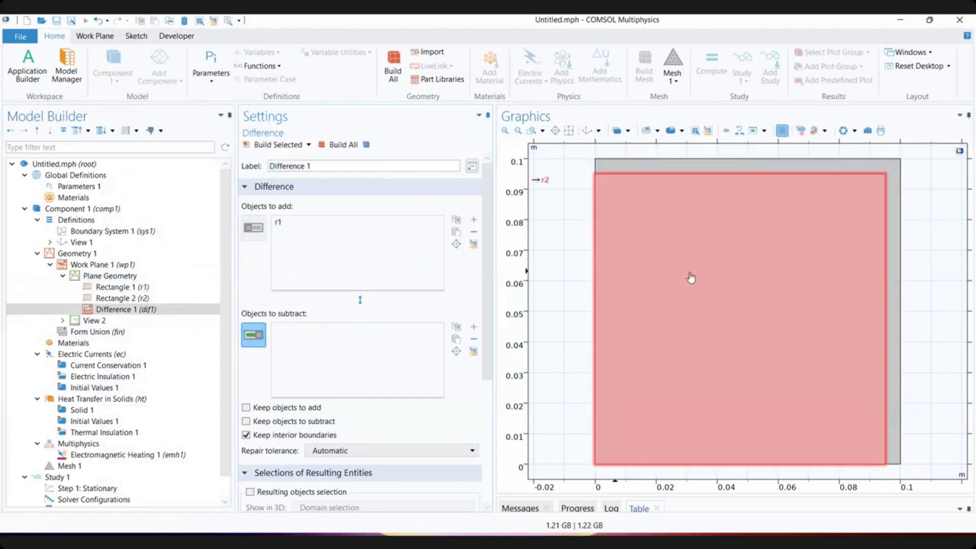
left_click(655, 283)
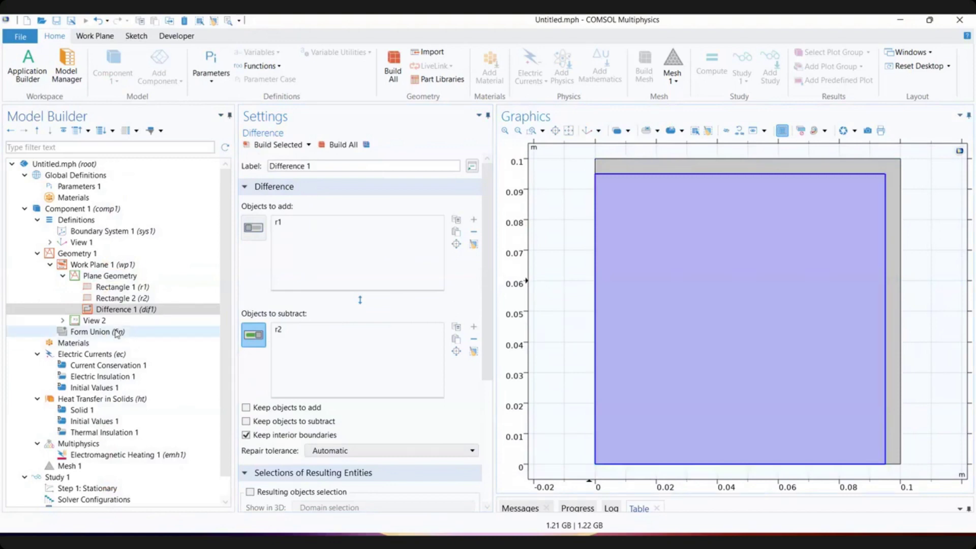
scroll(350, 343, "down", 1)
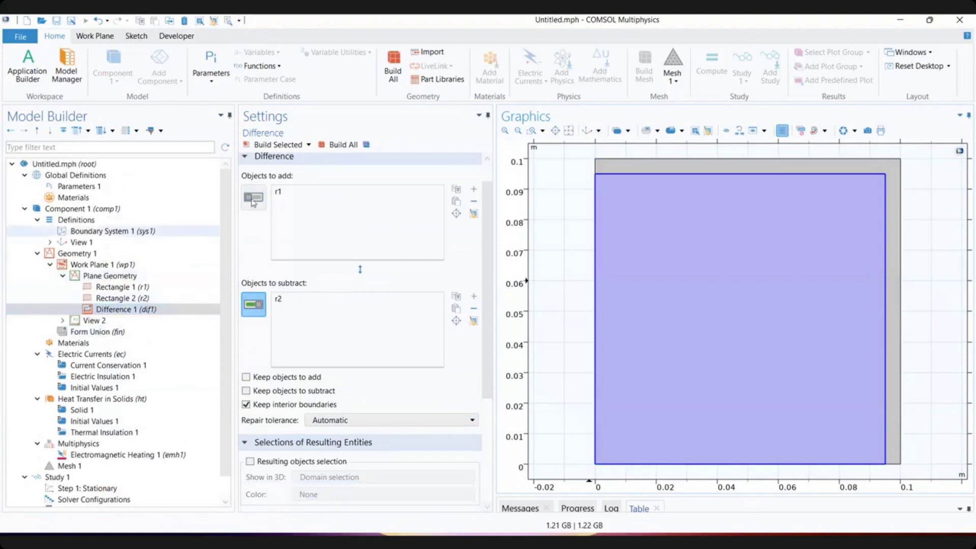
left_click(336, 147)
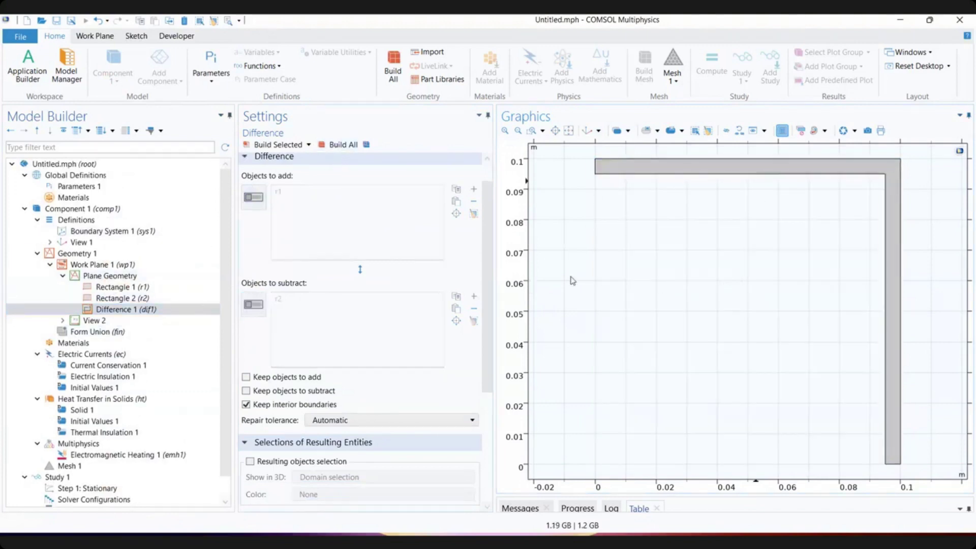
- Set Rectangle 2's yw position to tbb and rebuild the plane geometry
left_click(143, 299)
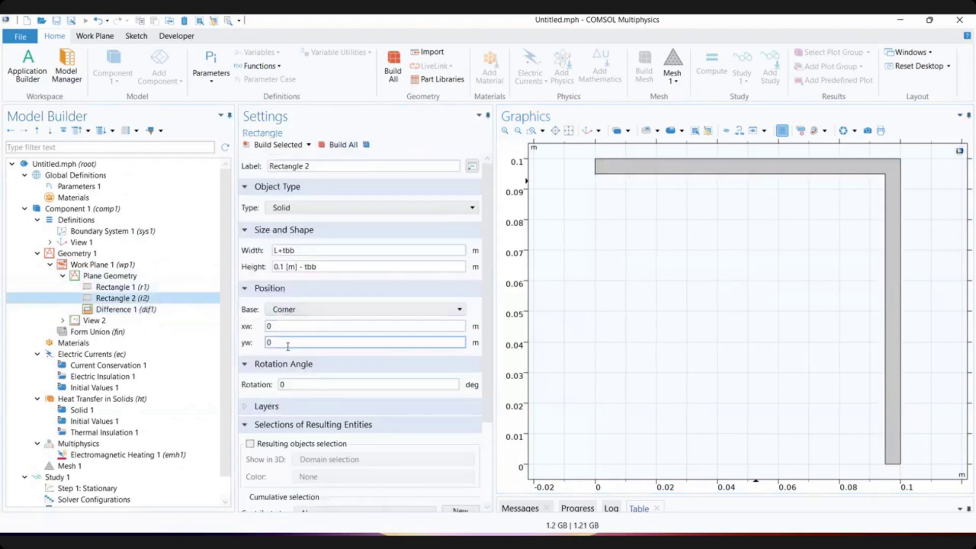
left_click(290, 248)
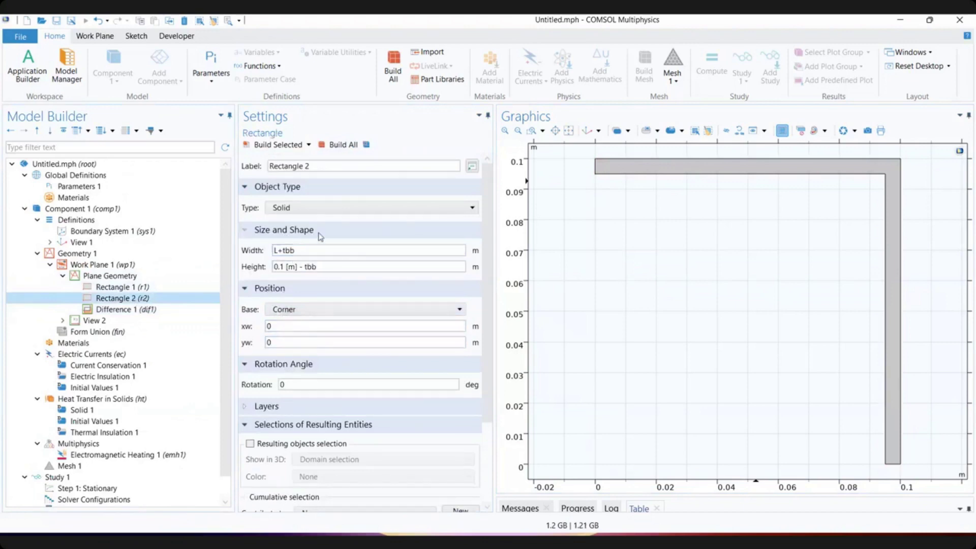
left_click(283, 322)
left_click(286, 340)
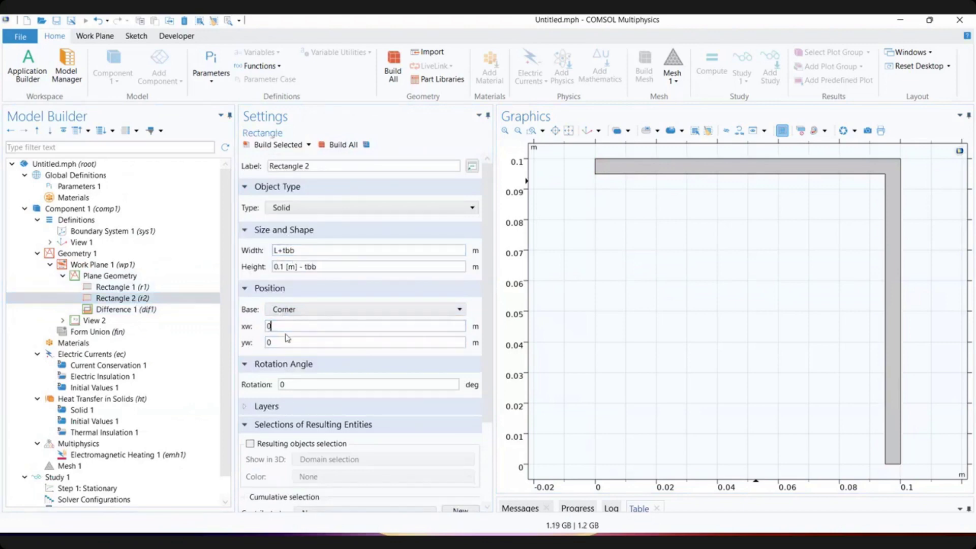
double_click(268, 343)
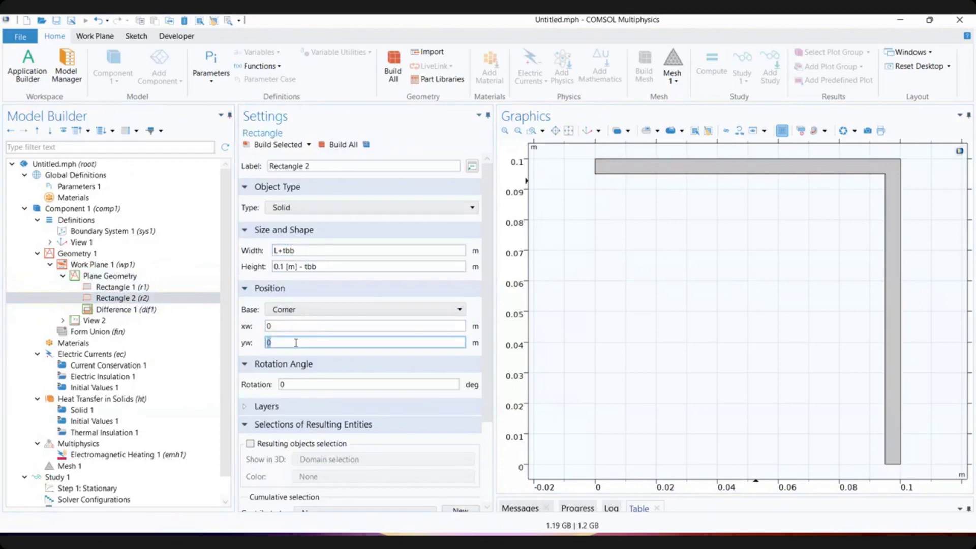
type("tbb")
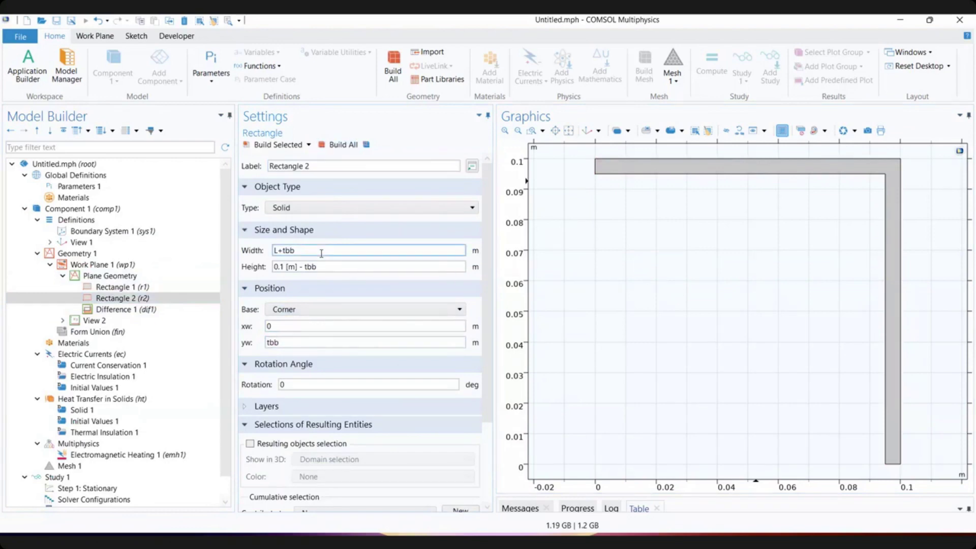
left_click(336, 146)
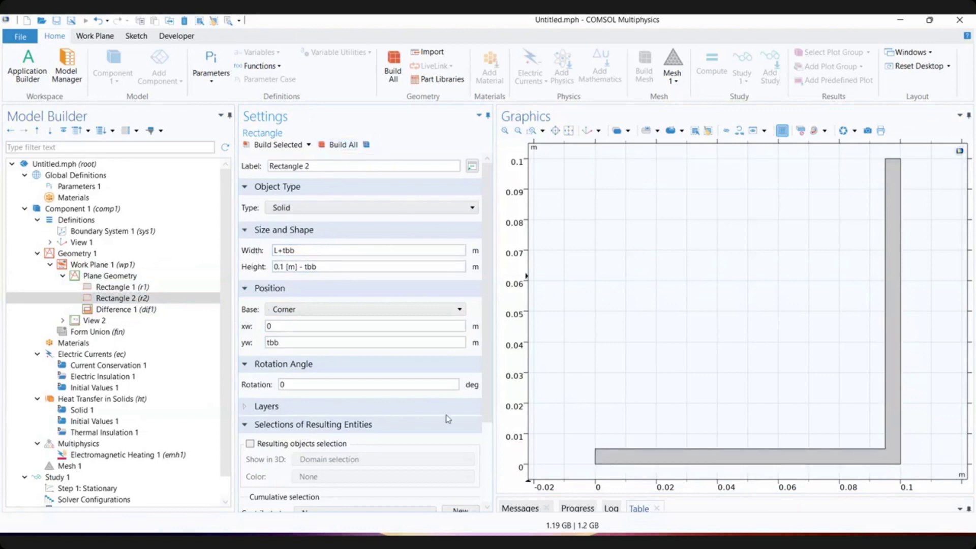
left_click(122, 299)
left_click(292, 343)
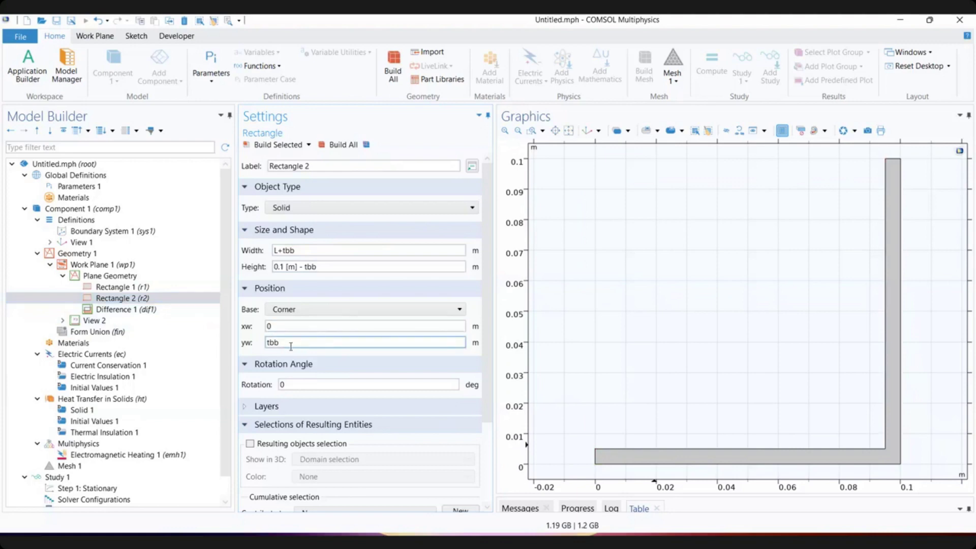
left_click_drag(292, 344, 255, 345)
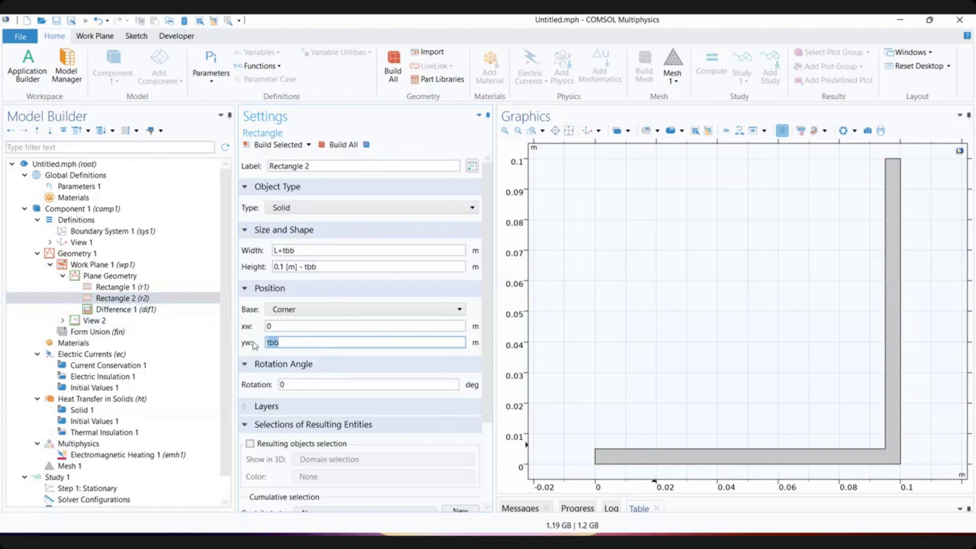
left_click(338, 147)
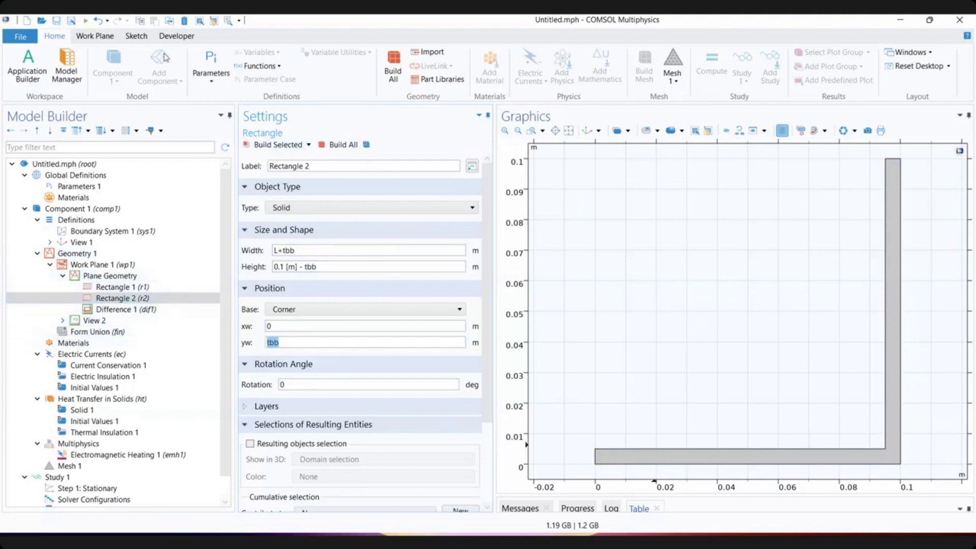
- Add a fillet with radius rad_1 to the inner corner of the L-shaped profile and build all objects
left_click(96, 35)
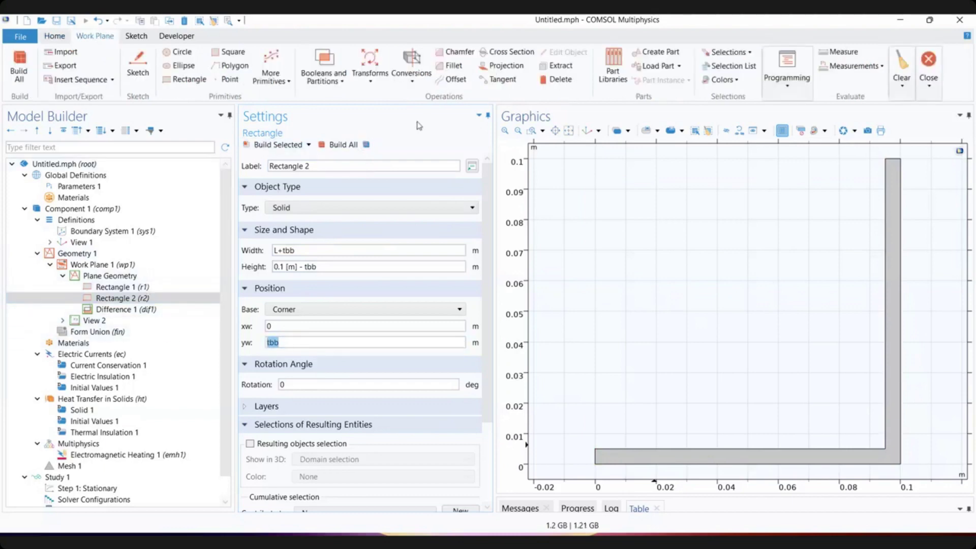
left_click(902, 388)
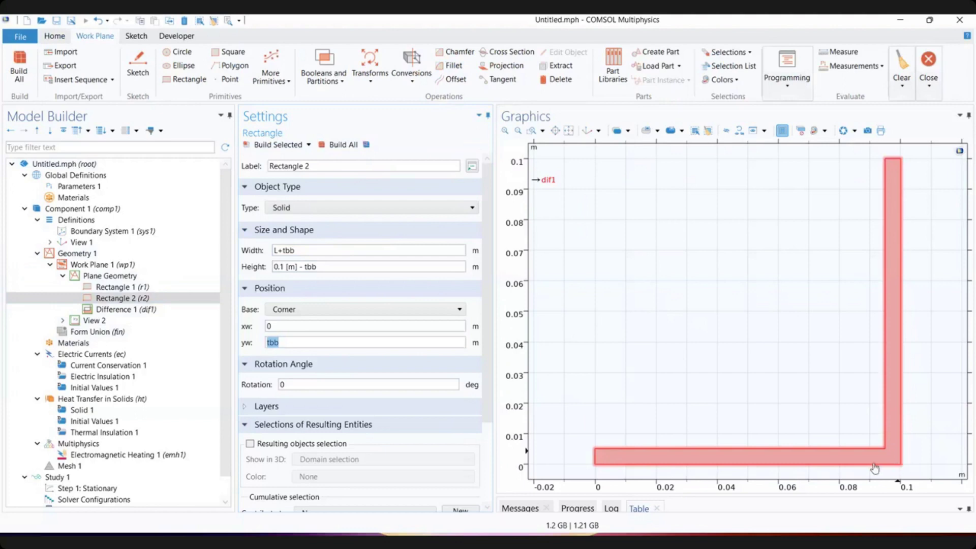
left_click(781, 352)
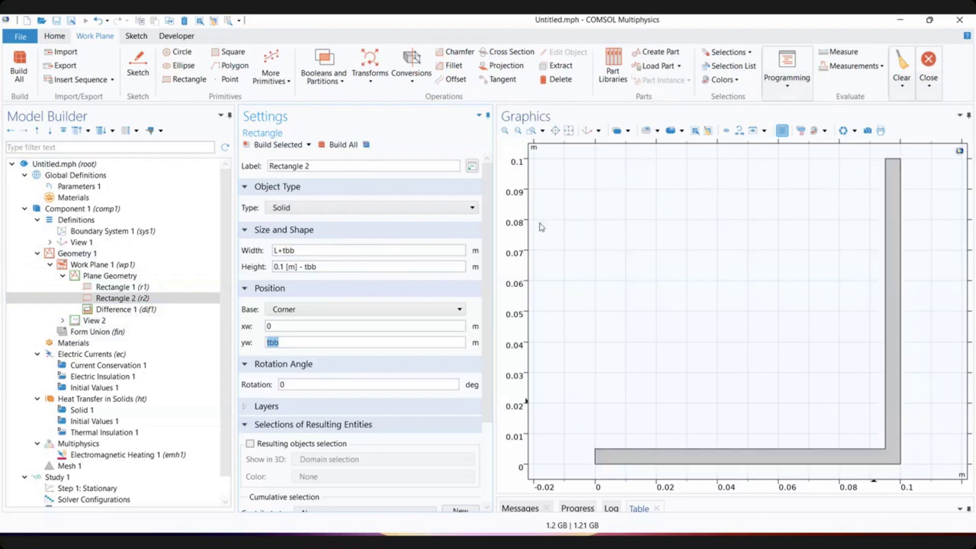
left_click(454, 65)
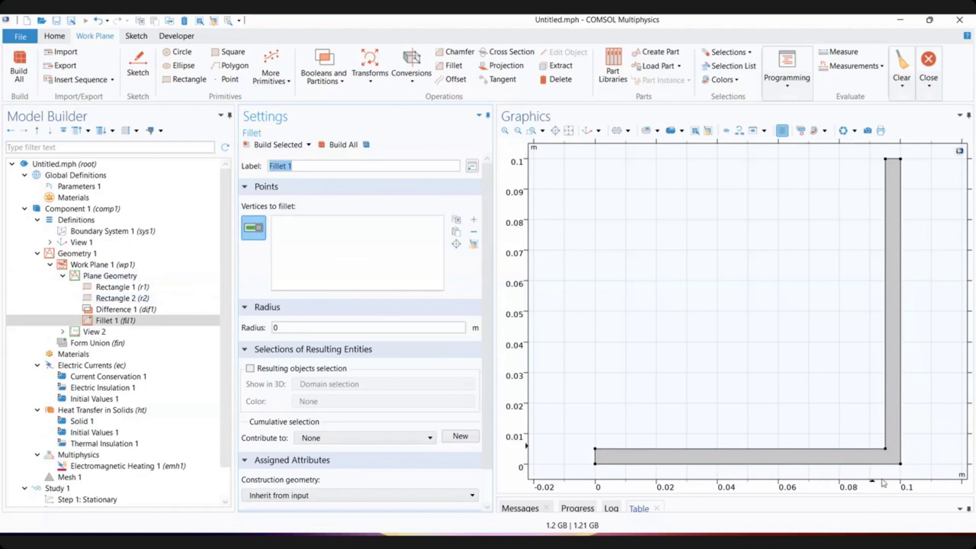
left_click(885, 449)
double_click(285, 327)
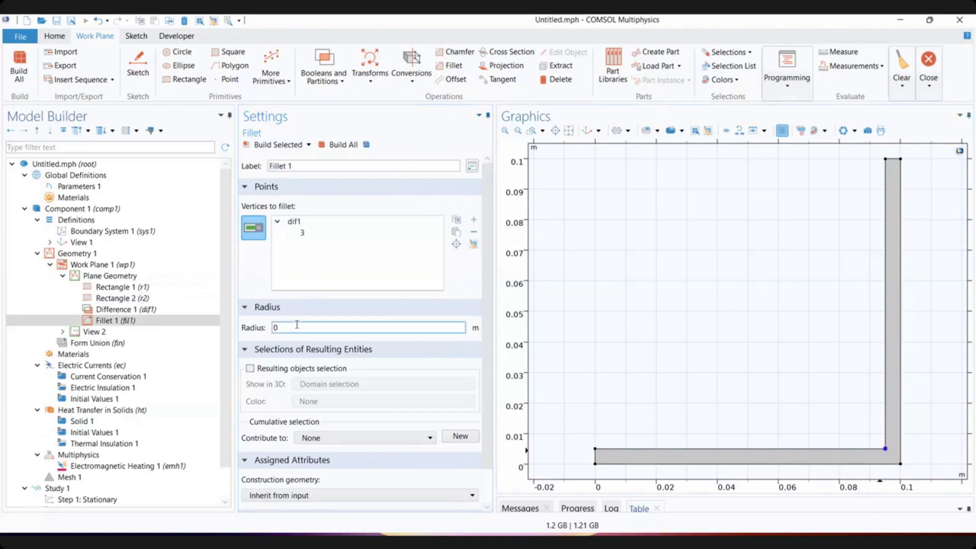
type("rad_1")
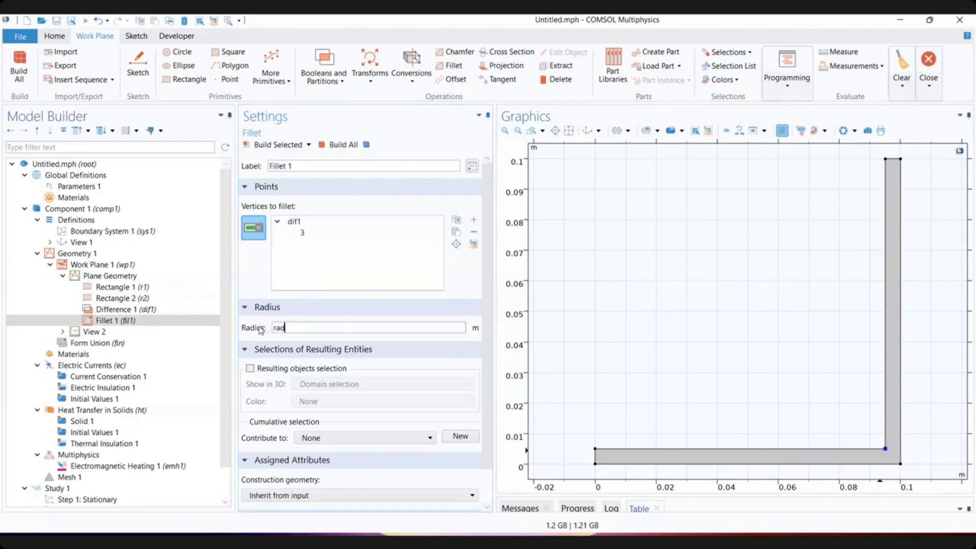
left_click(339, 144)
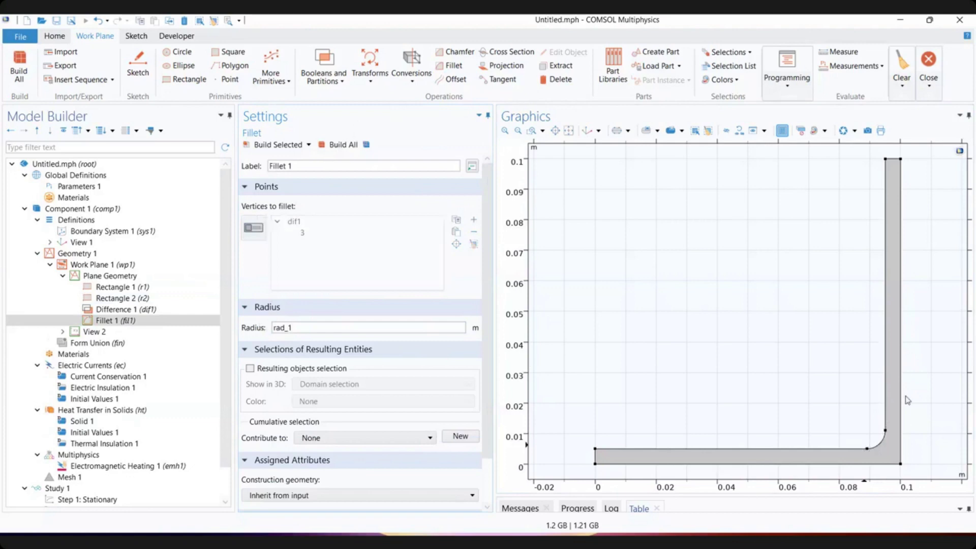
- Duplicate Fillet 1 and assign the copy to the outer corner vertex of the L-shaped profile
double_click(374, 323)
right_click(126, 323)
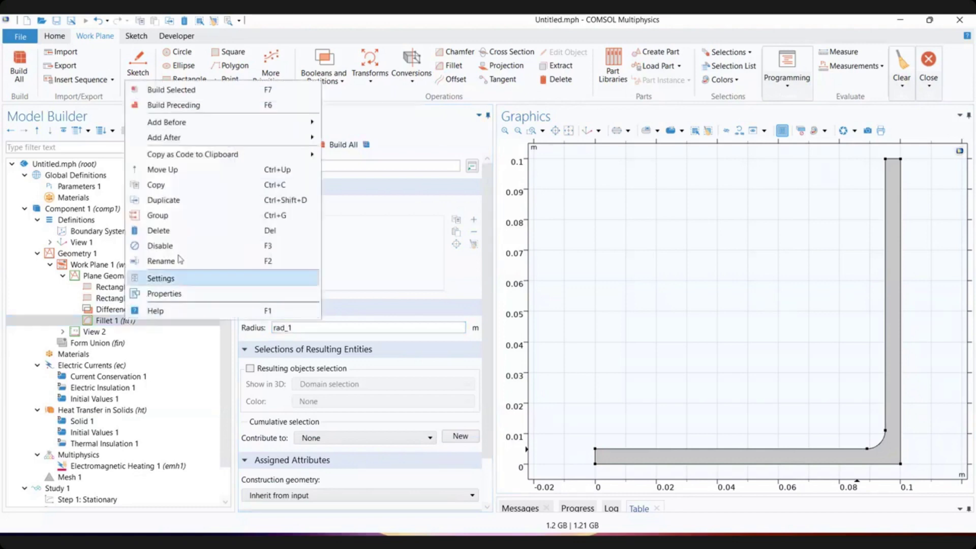
left_click(180, 205)
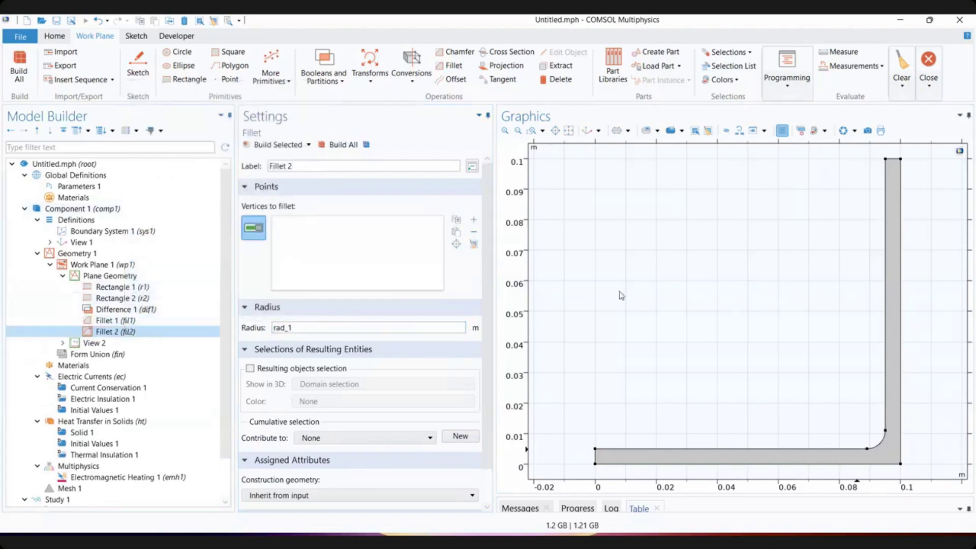
left_click(900, 465)
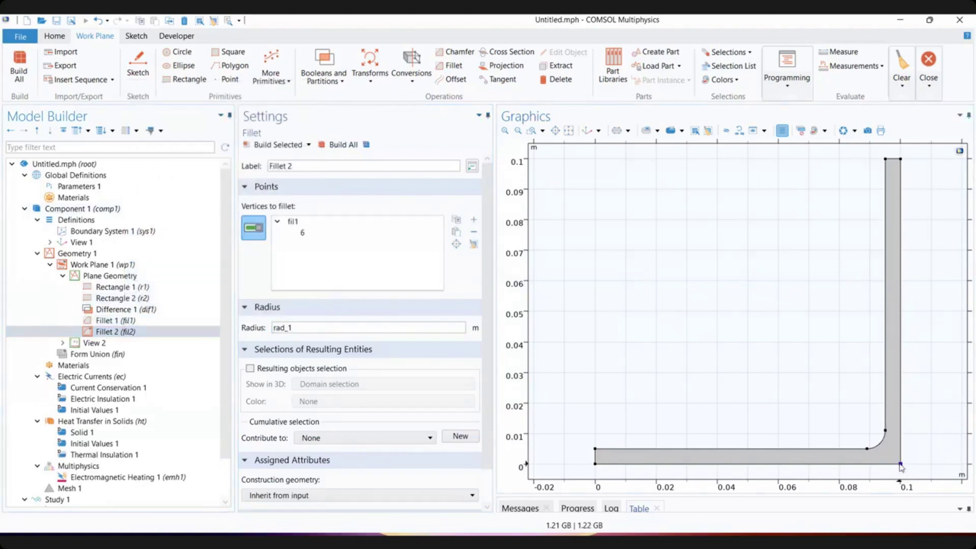
left_click(303, 328)
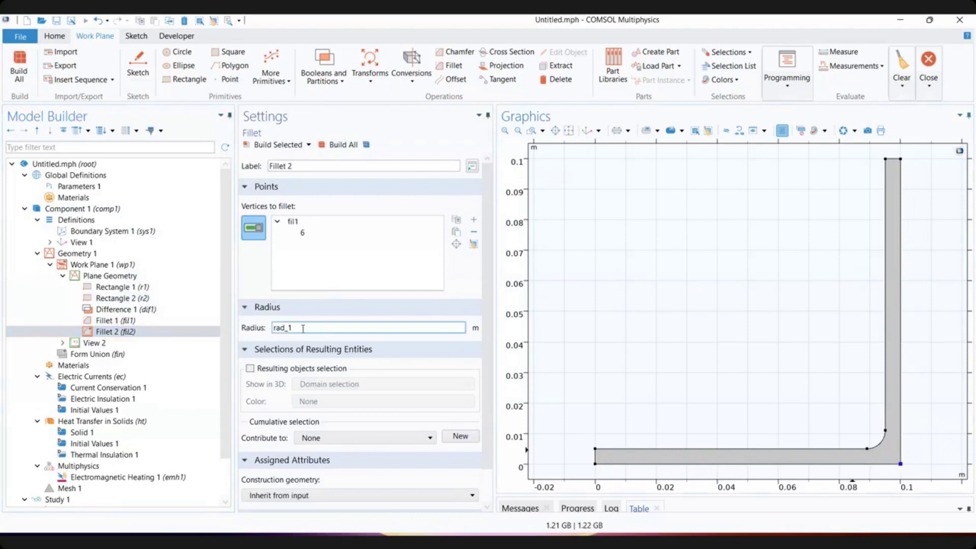
left_click_drag(309, 328, 259, 330)
left_click(298, 330)
- Set Fillet 1's radius to tbb
left_click(128, 321)
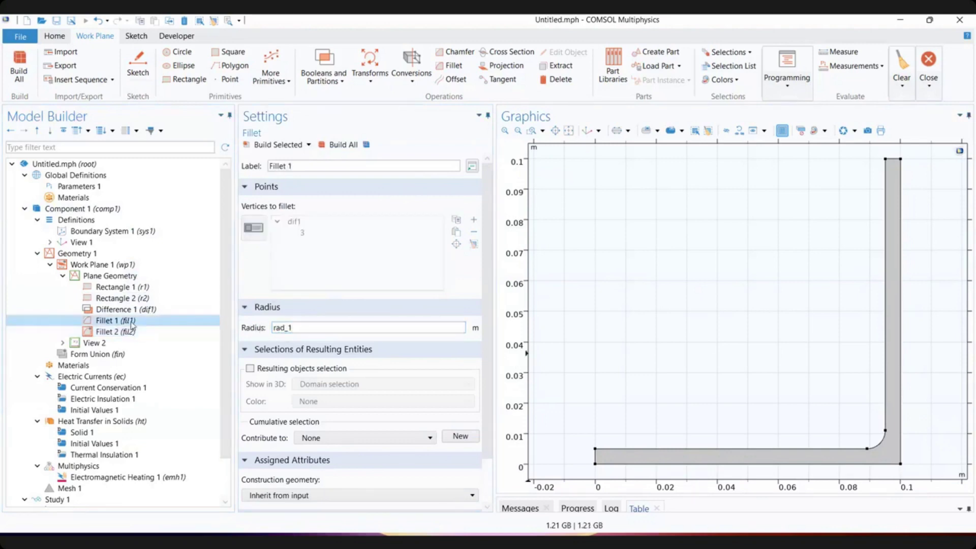
left_click(289, 329)
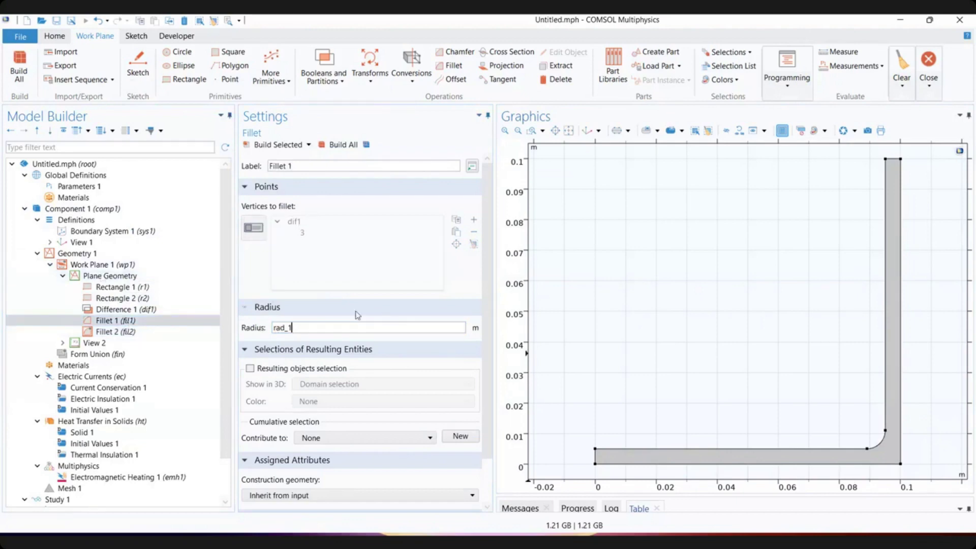
left_click_drag(298, 327, 254, 330)
type("tbb")
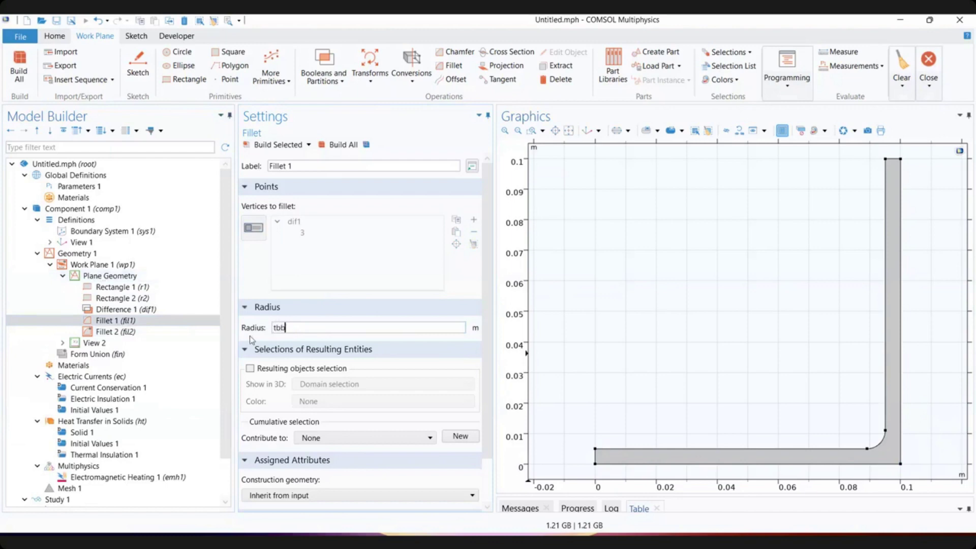
- Set Fillet 2's radius to 2*tbb and build all objects
left_click(198, 336)
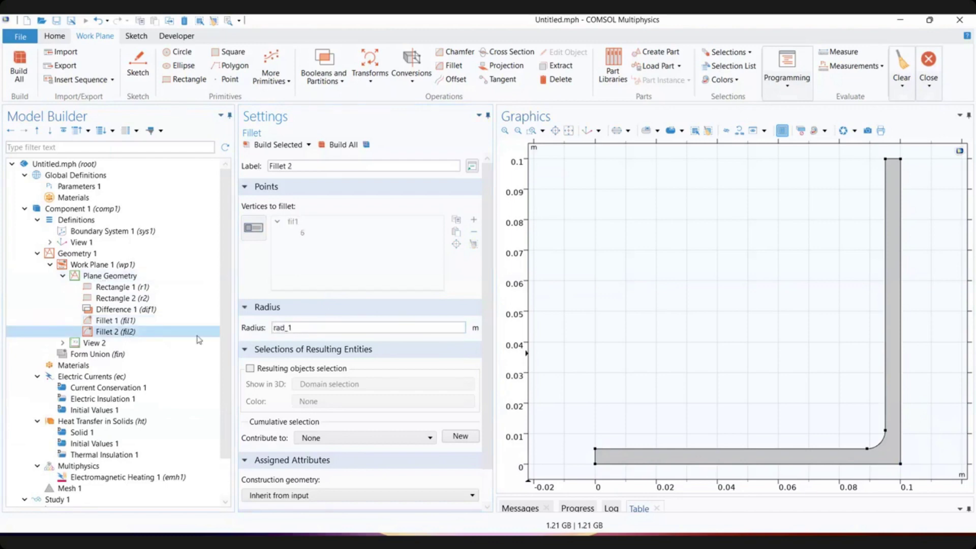
left_click_drag(302, 327, 255, 333)
type("tb")
type("2*")
left_click(334, 145)
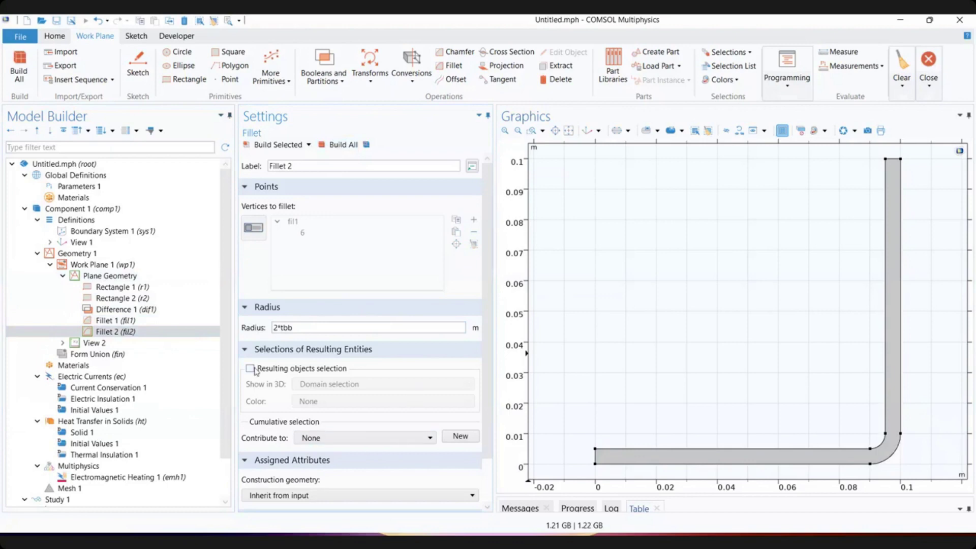
left_click(323, 328)
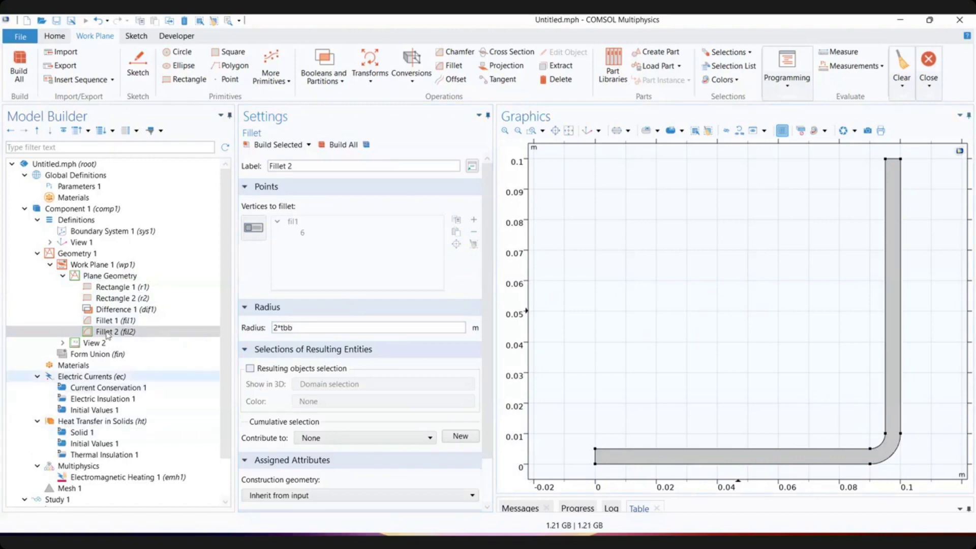
- Review Work Plane 1's settings and enable viewing the work plane geometry in 3D for Plane Geometry
left_click(104, 265)
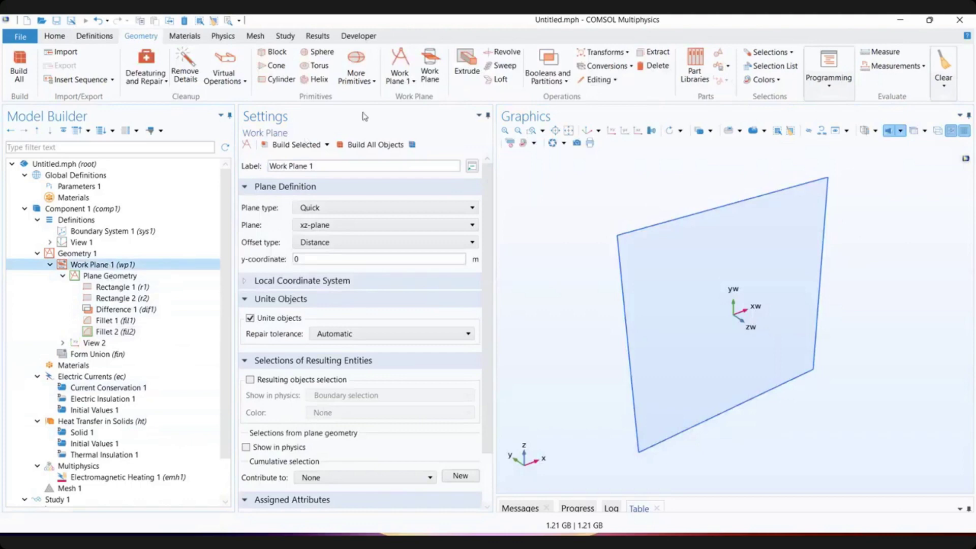
left_click(107, 276)
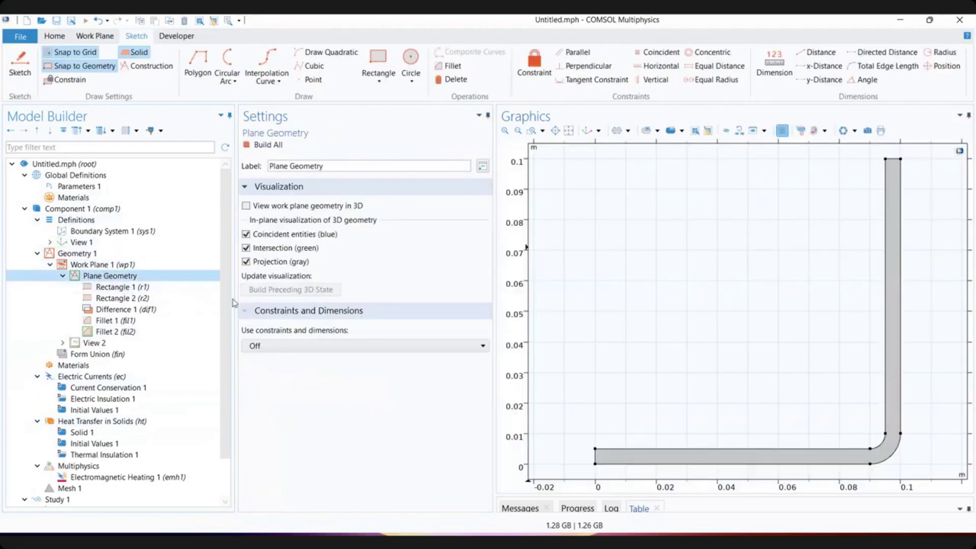
left_click(111, 267)
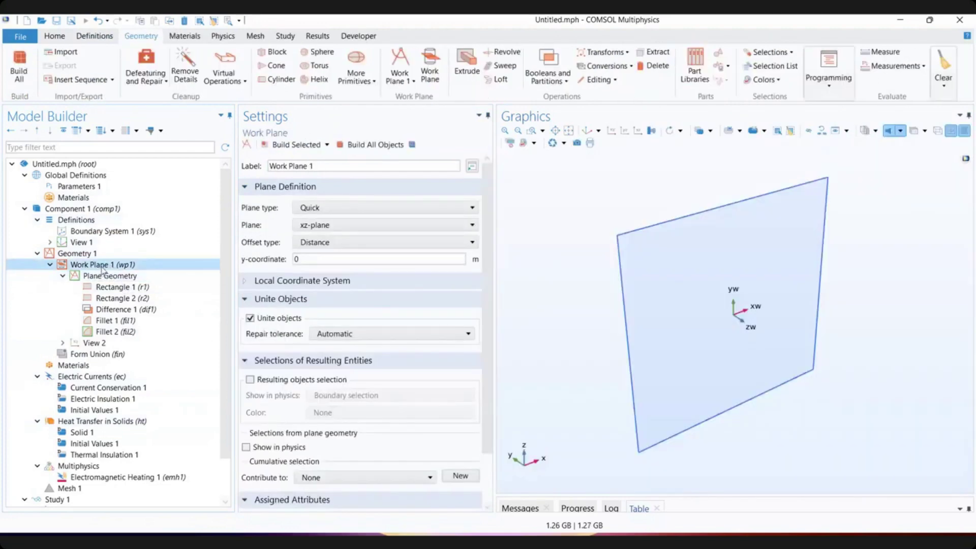
left_click(125, 278)
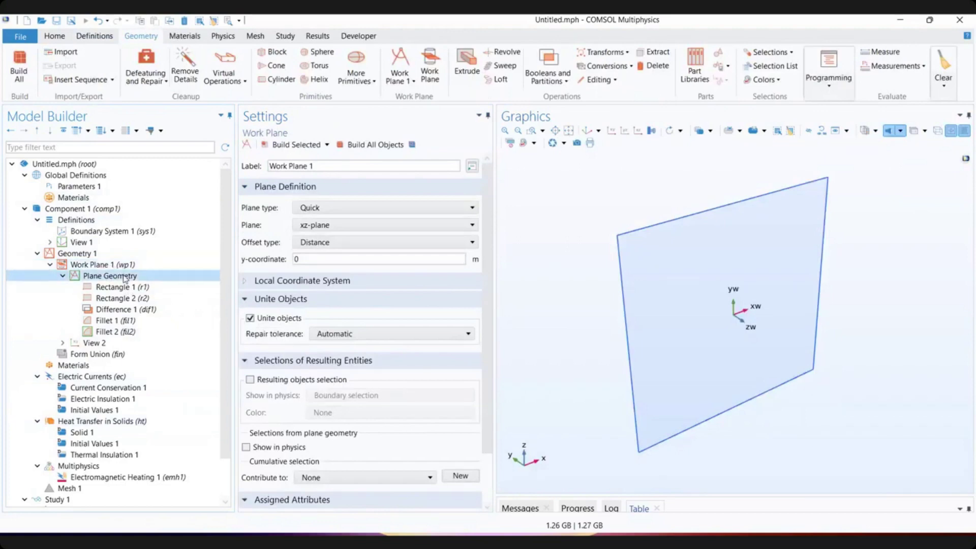
left_click(125, 266)
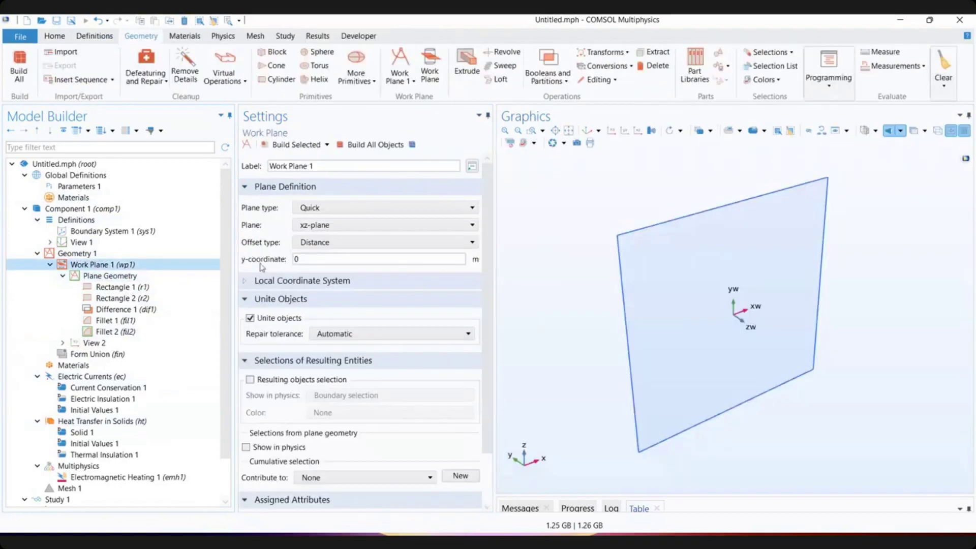
left_click(371, 261)
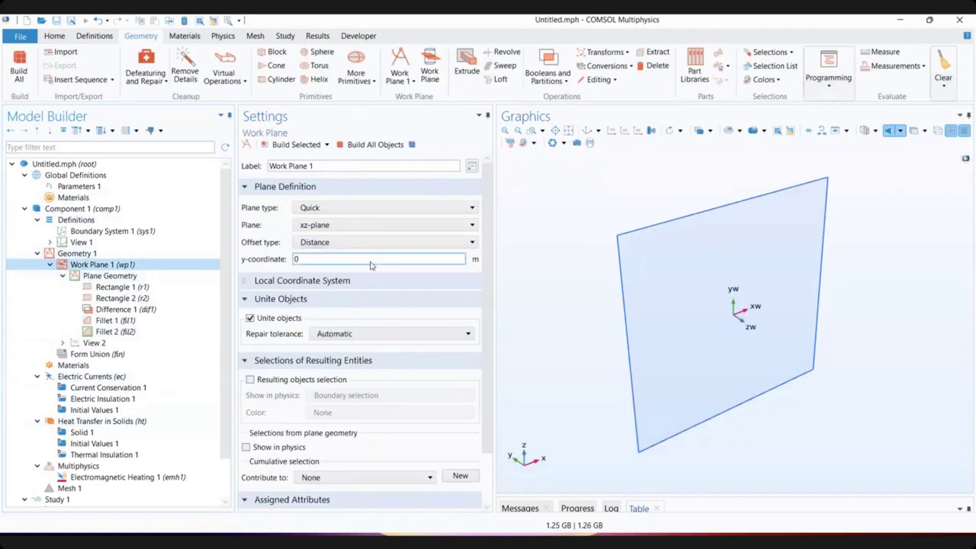
scroll(373, 266, "down", 3)
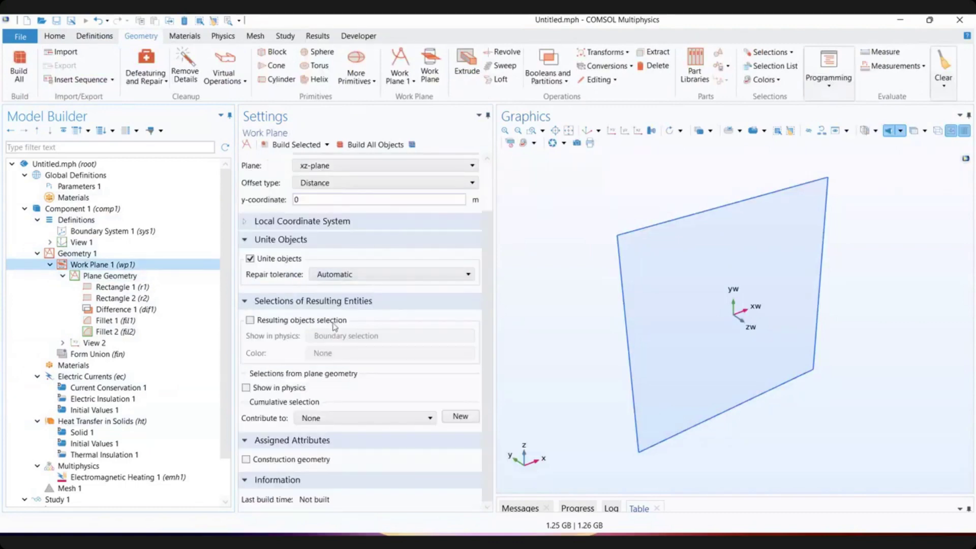
left_click(111, 278)
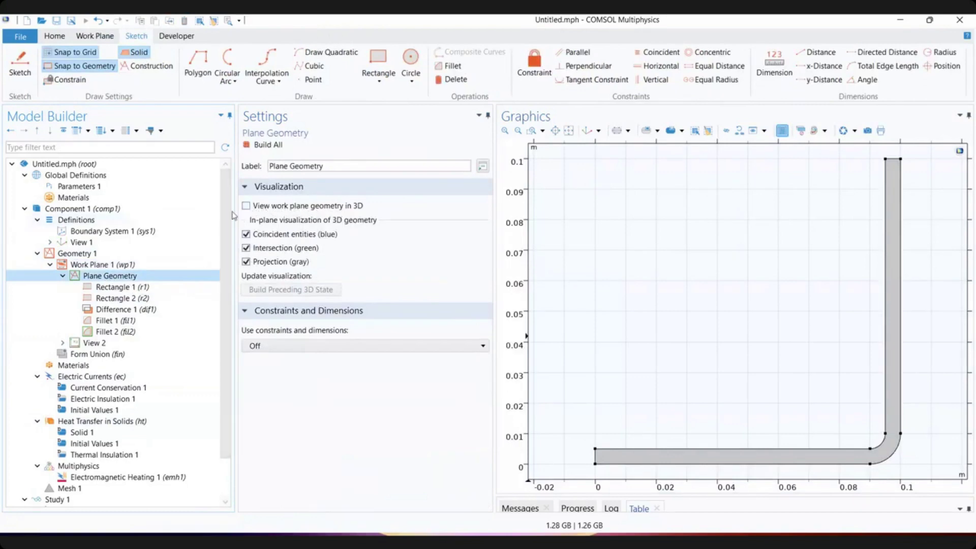
left_click(246, 206)
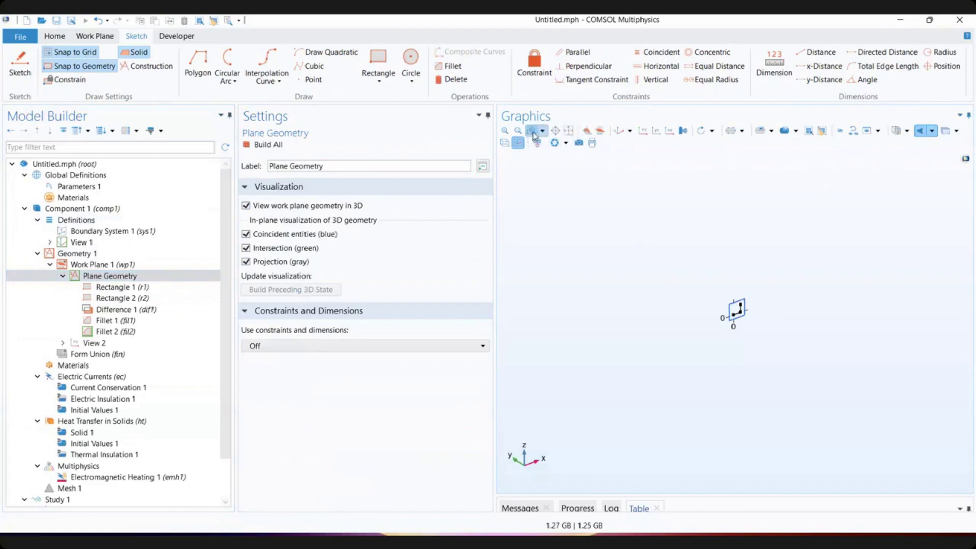
- Inspect the profile in the 3D view and turn off viewing the work plane geometry in 3D for Plane Geometry
left_click(532, 131)
left_click_drag(633, 221, 860, 387)
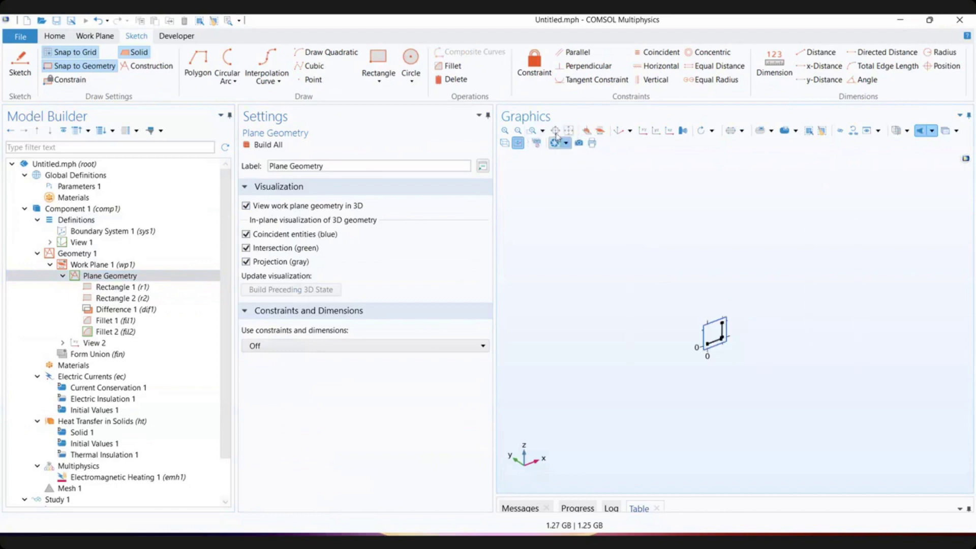
left_click(532, 131)
left_click_drag(725, 333, 732, 386)
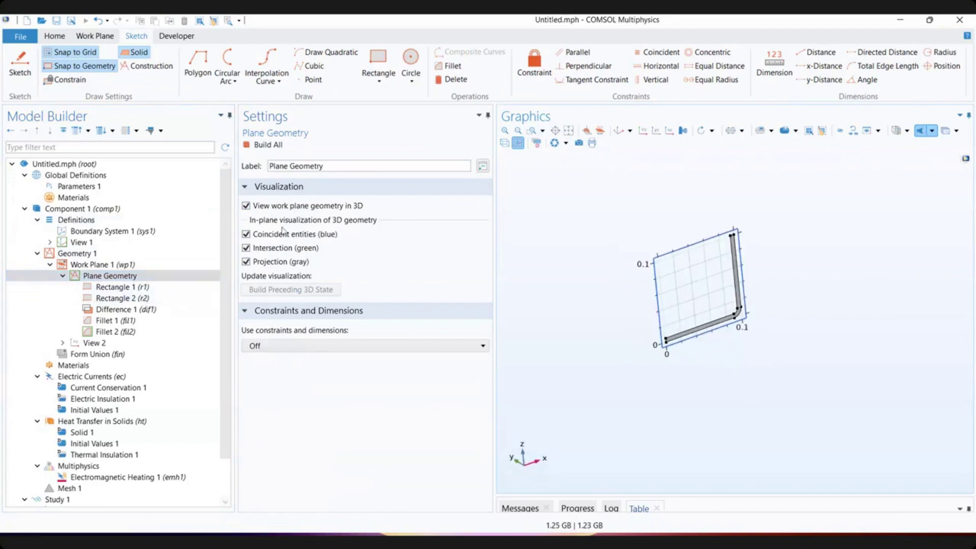
left_click(304, 207)
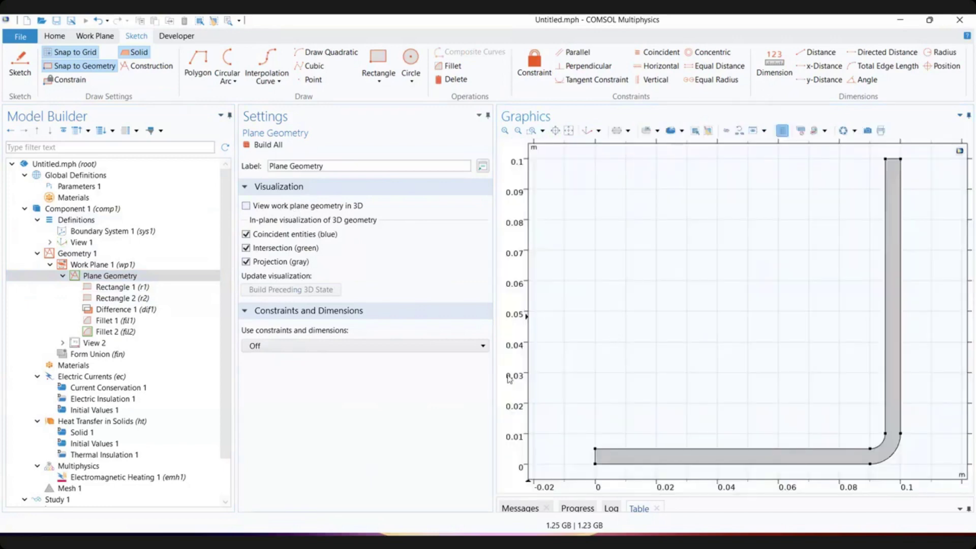
- Extrude Work Plane 1 by a distance of wbb and build all objects
left_click(104, 265)
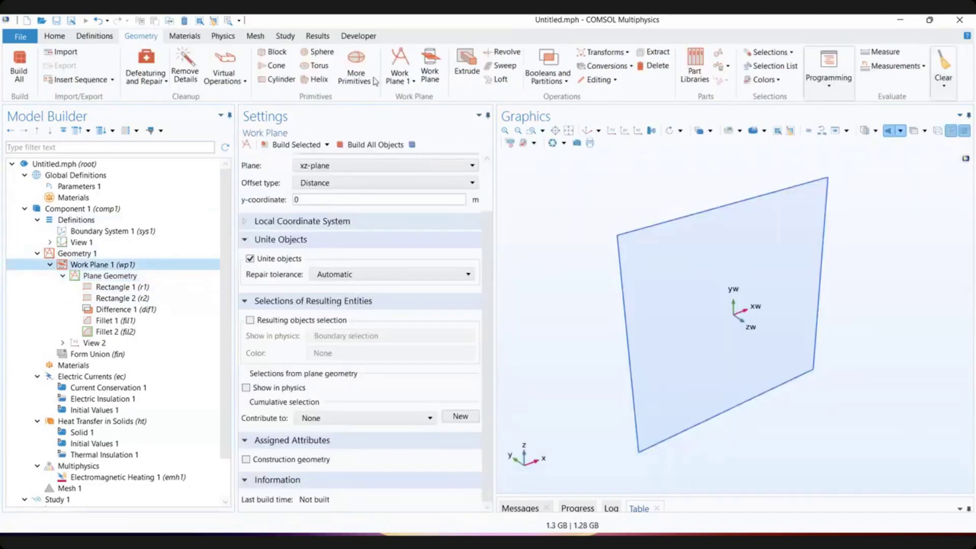
left_click(467, 65)
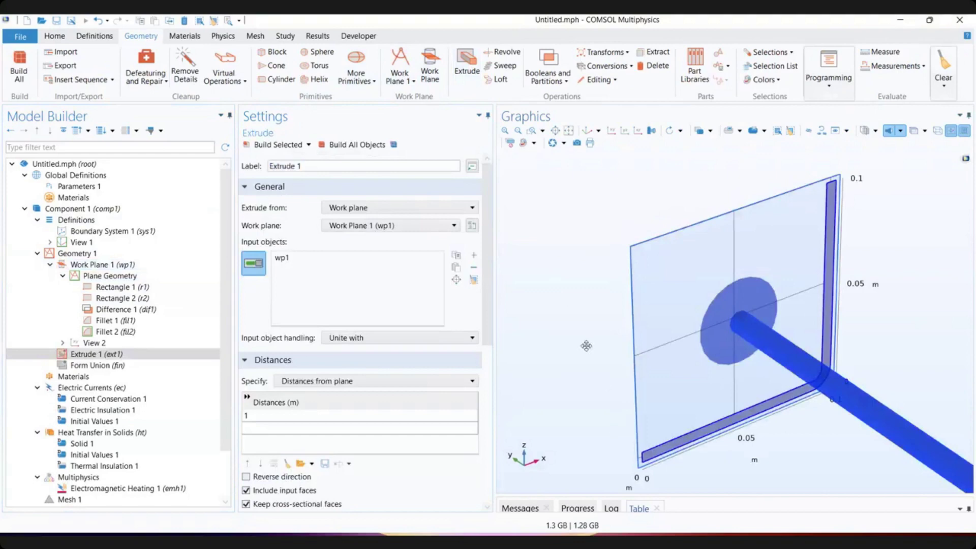
left_click_drag(586, 345, 568, 338)
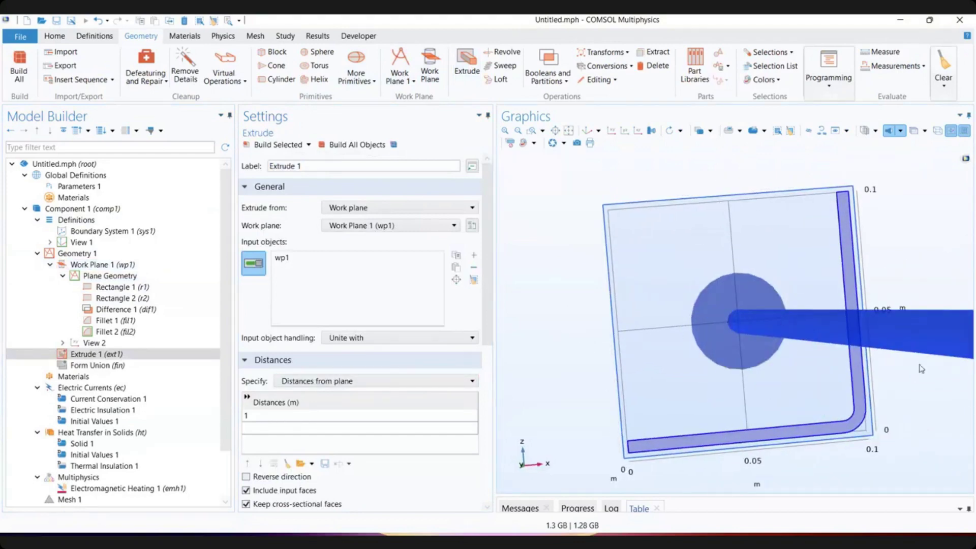
left_click(267, 418)
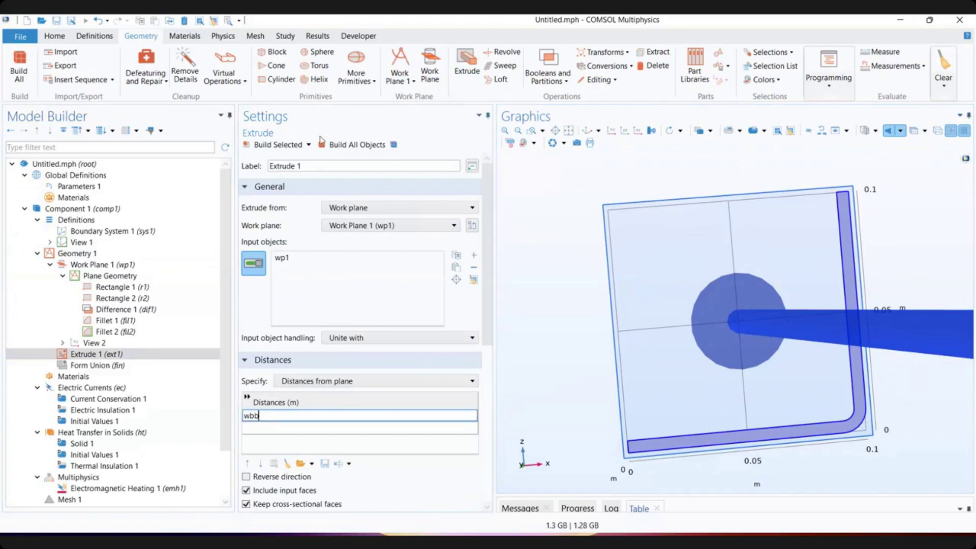
left_click(350, 145)
left_click_drag(629, 333, 670, 341)
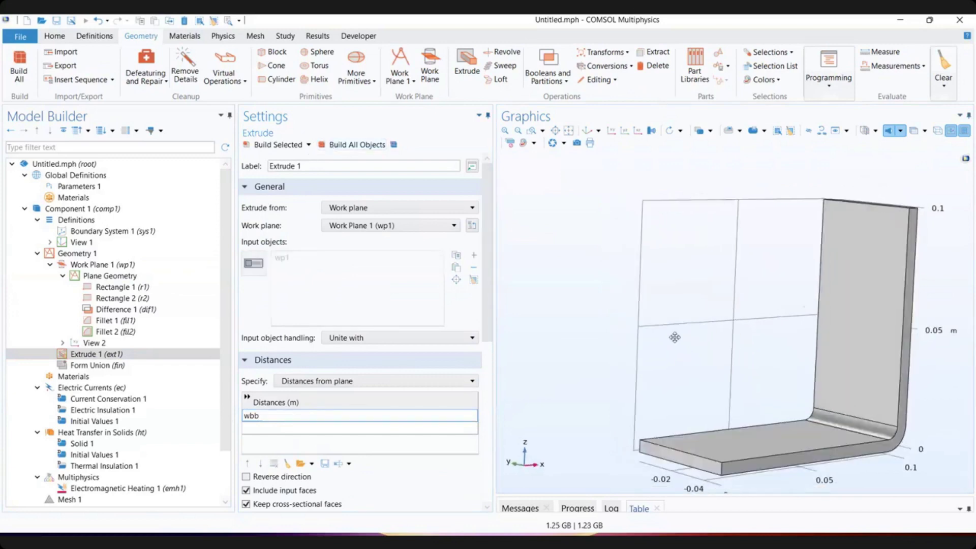
left_click(569, 132)
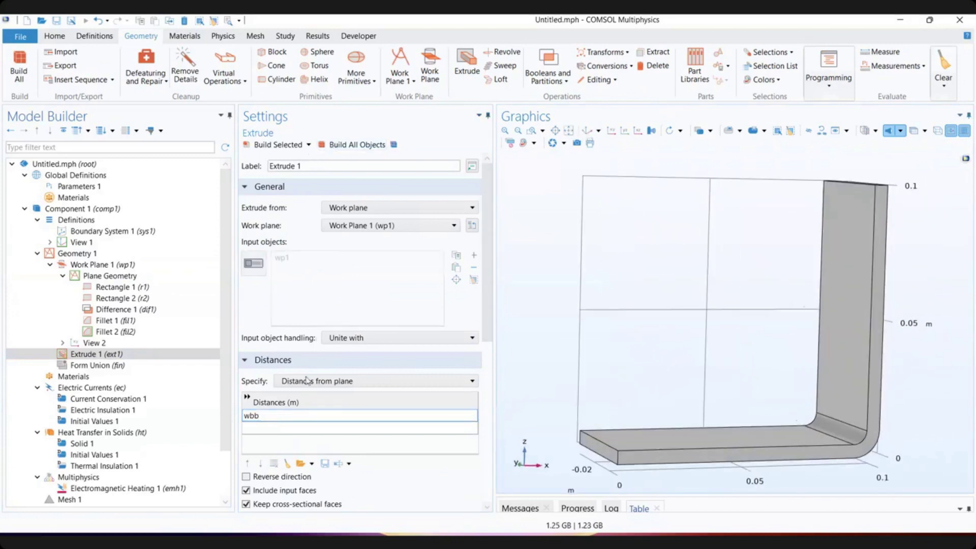
- Try a distance of -wbb for Extrude 1, build all objects, and restore and rebuild it with wbb
left_click(274, 414)
left_click(286, 415)
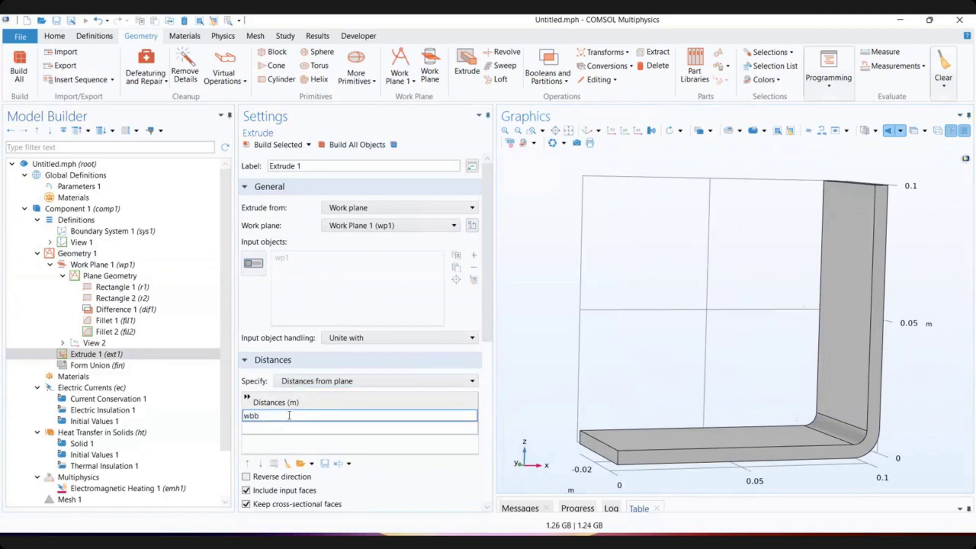
key("Home")
type("-")
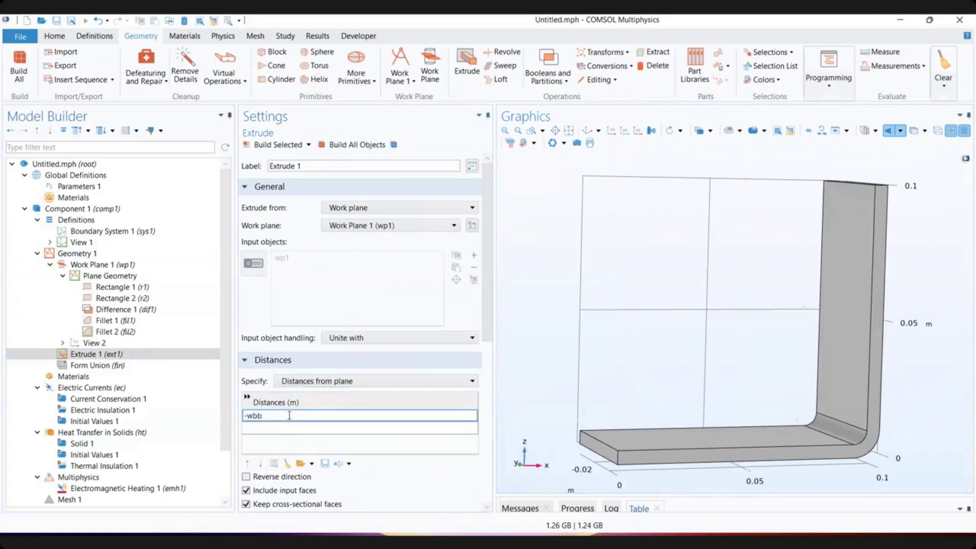
left_click(351, 145)
left_click(347, 418)
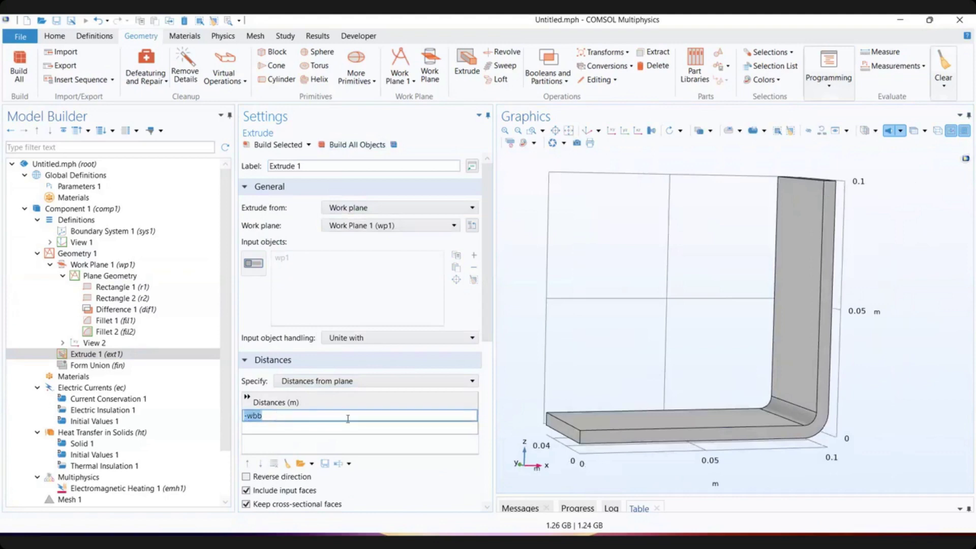
key("Home")
key("Delete")
left_click(337, 146)
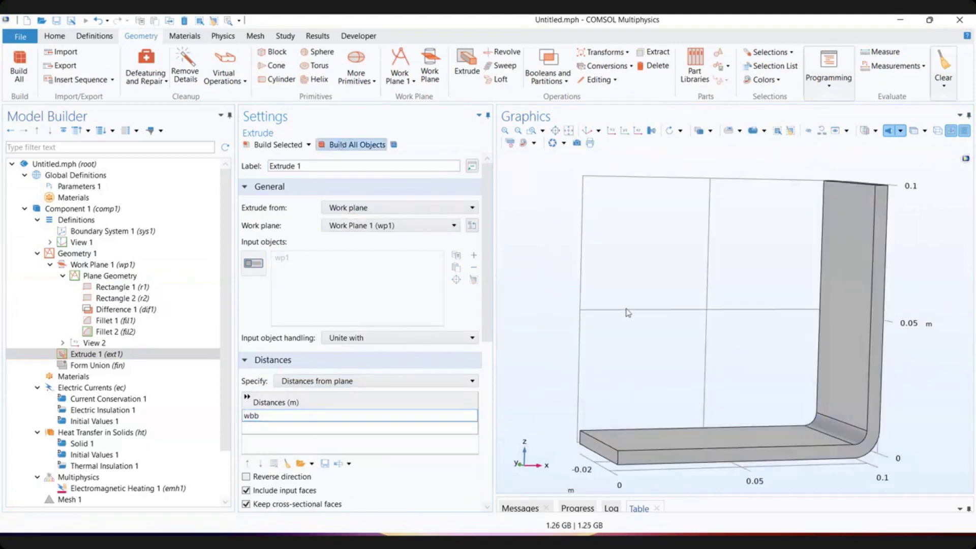
- Add a second work plane to the busbar geometry
left_click(587, 130)
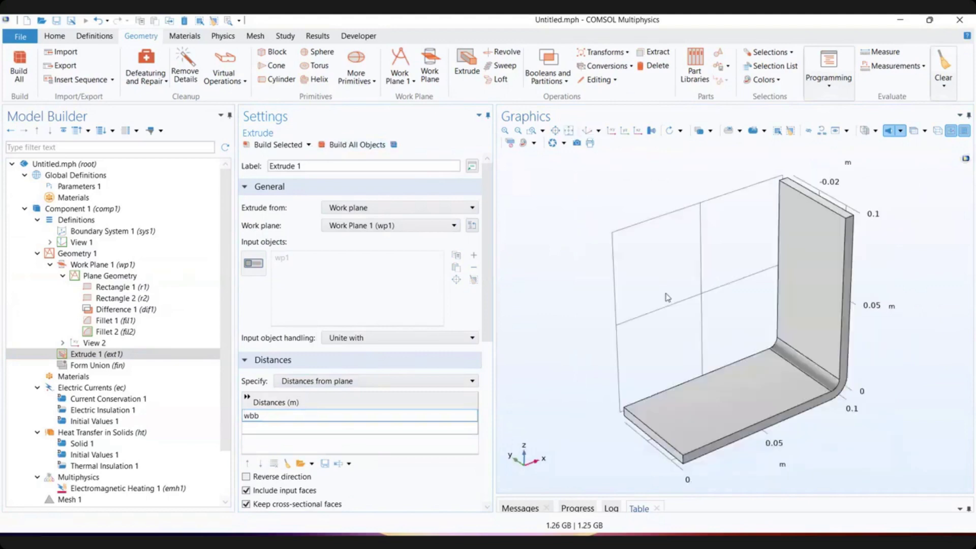
left_click_drag(669, 298, 617, 296)
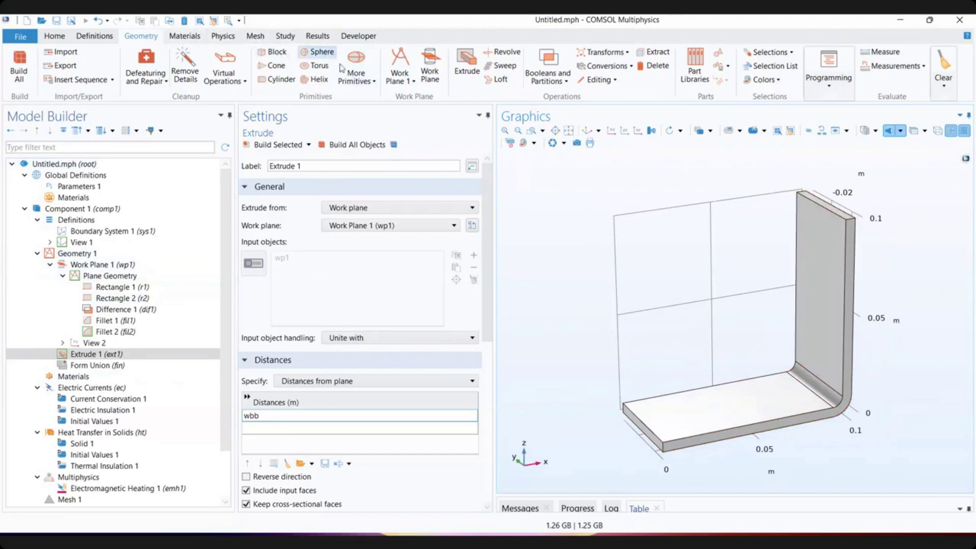
left_click(432, 72)
- Try the Face parallel plane type for Work Plane 2 and return it to Quick
left_click(332, 203)
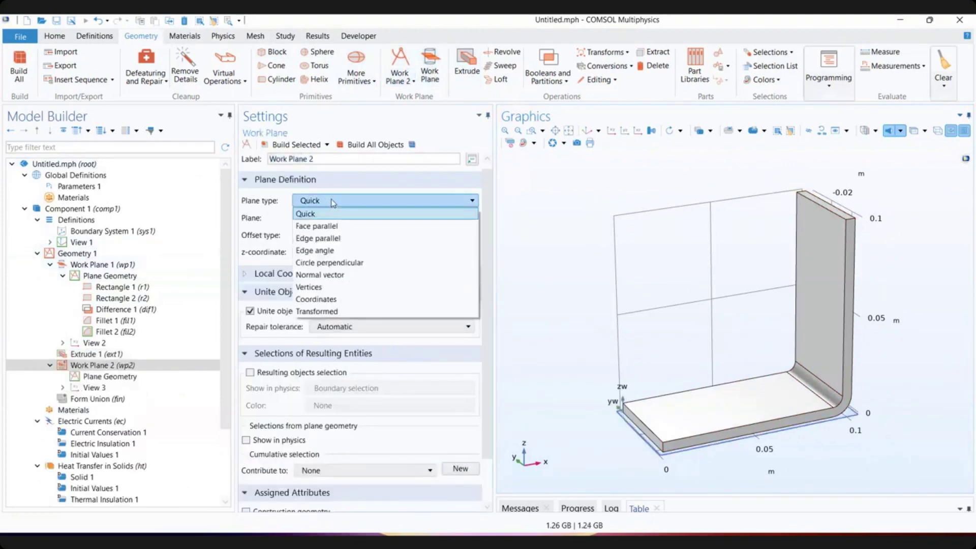
left_click(333, 225)
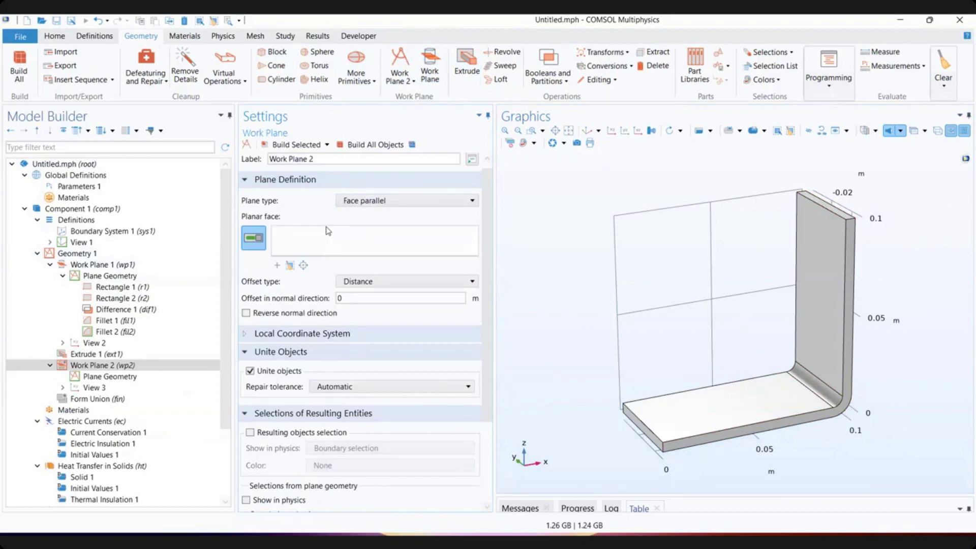
left_click(355, 203)
left_click(356, 211)
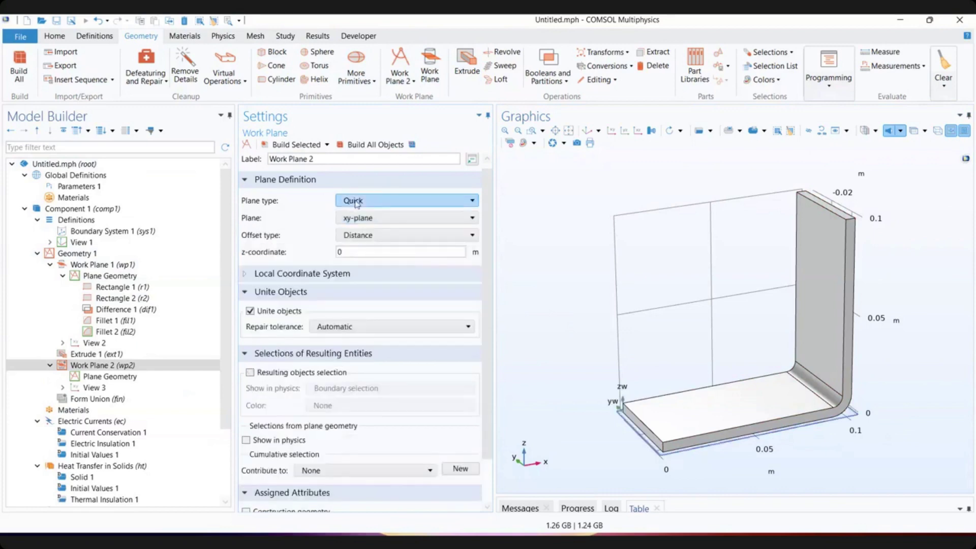
left_click(358, 203)
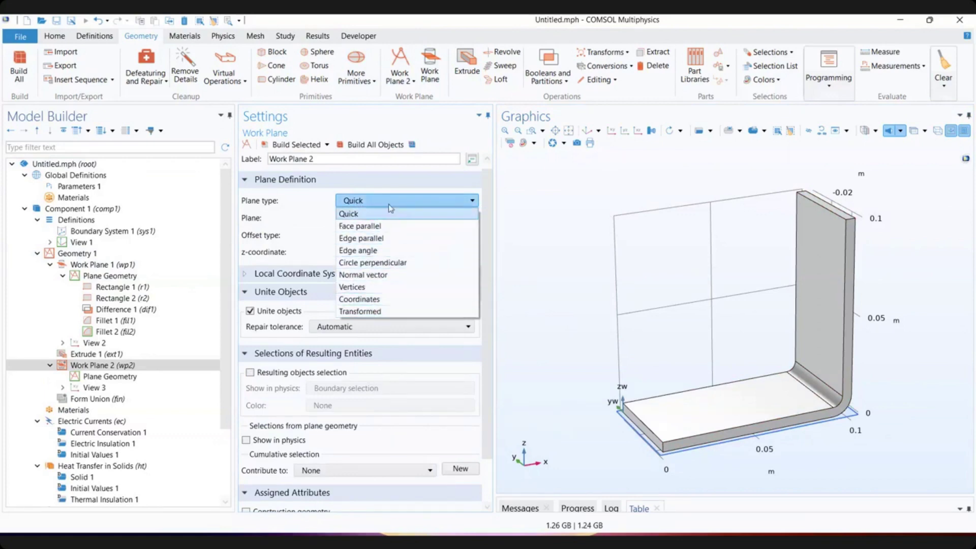
- Check Work Plane 1's plane definition and the available plane type options
left_click(102, 264)
left_click(102, 265)
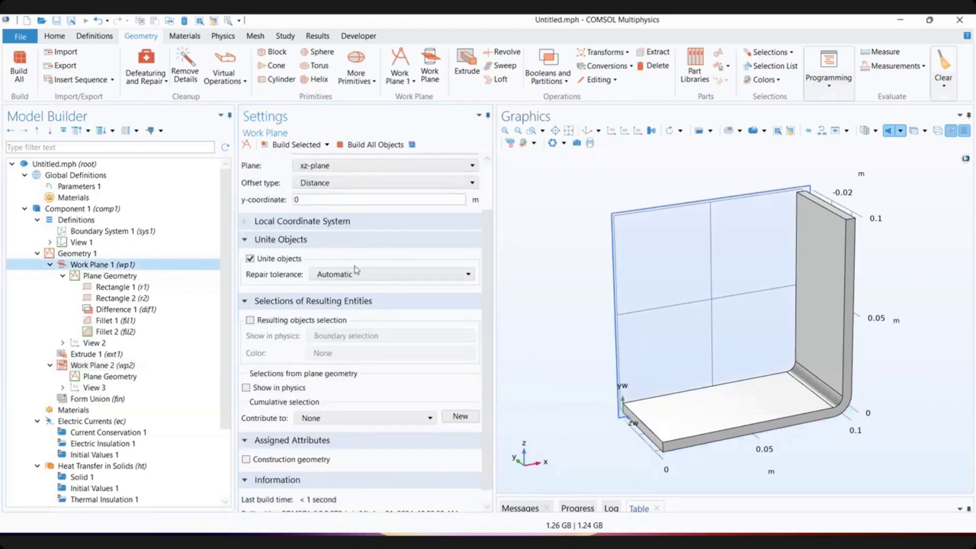
scroll(354, 269, "up", 2)
left_click(336, 207)
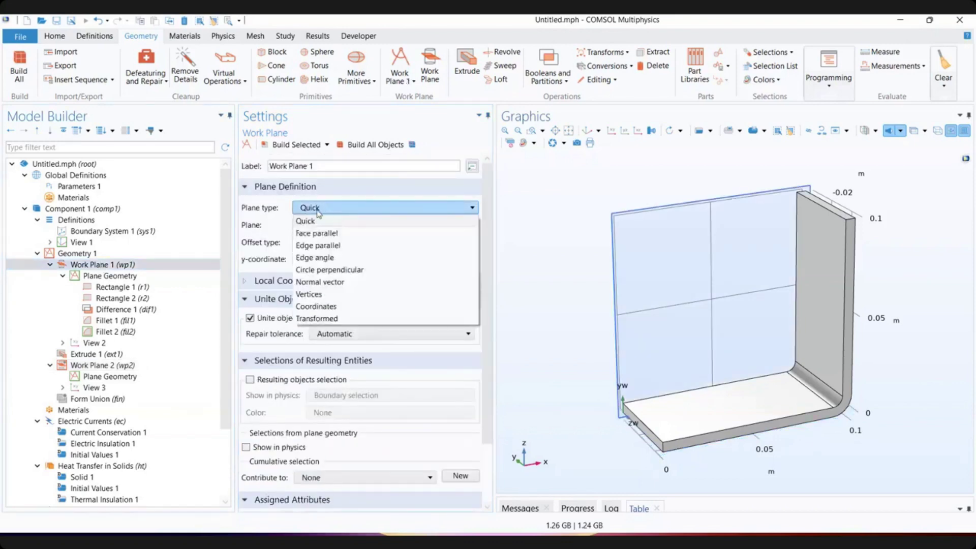
left_click(365, 212)
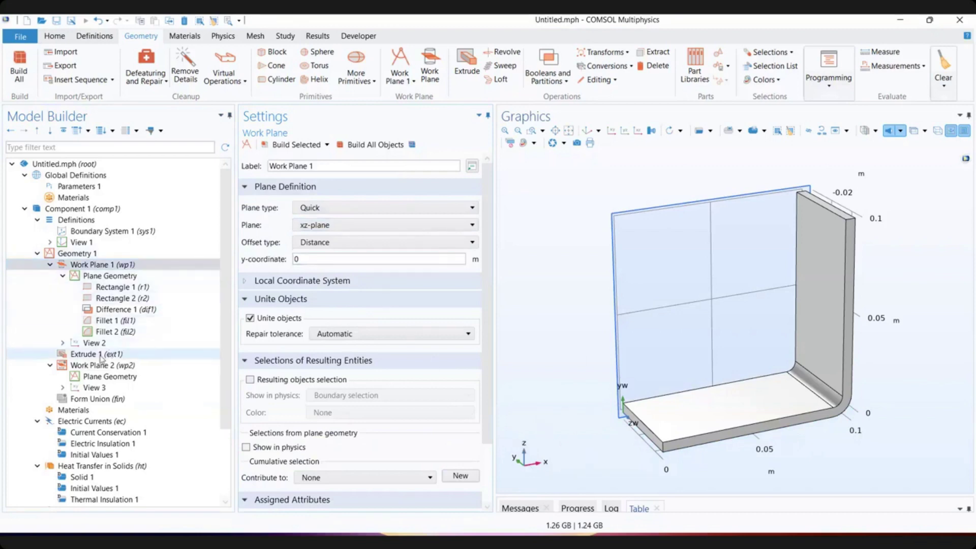
- Set Work Plane 2's plane type to Face parallel and assign the inner face of the busbar's upright leg
left_click(99, 364)
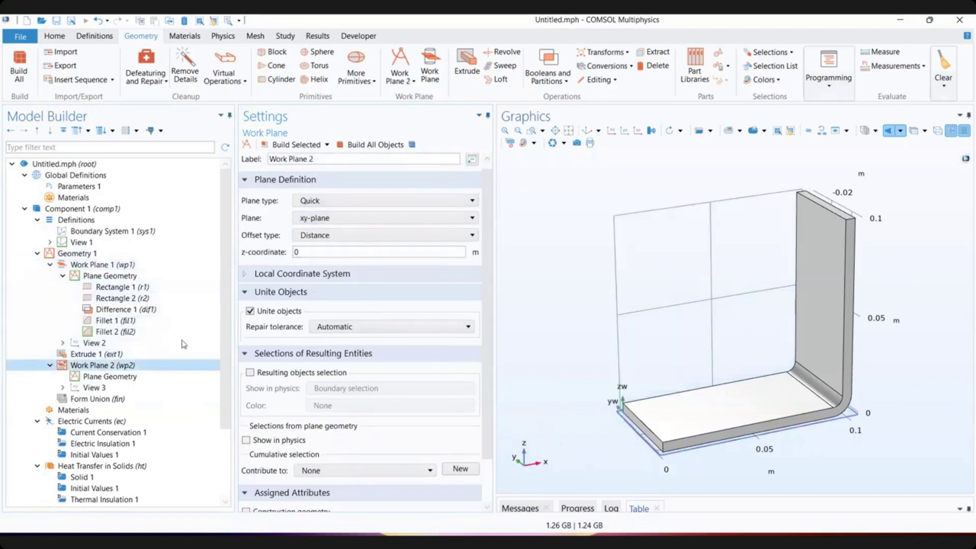
left_click(325, 201)
left_click(330, 226)
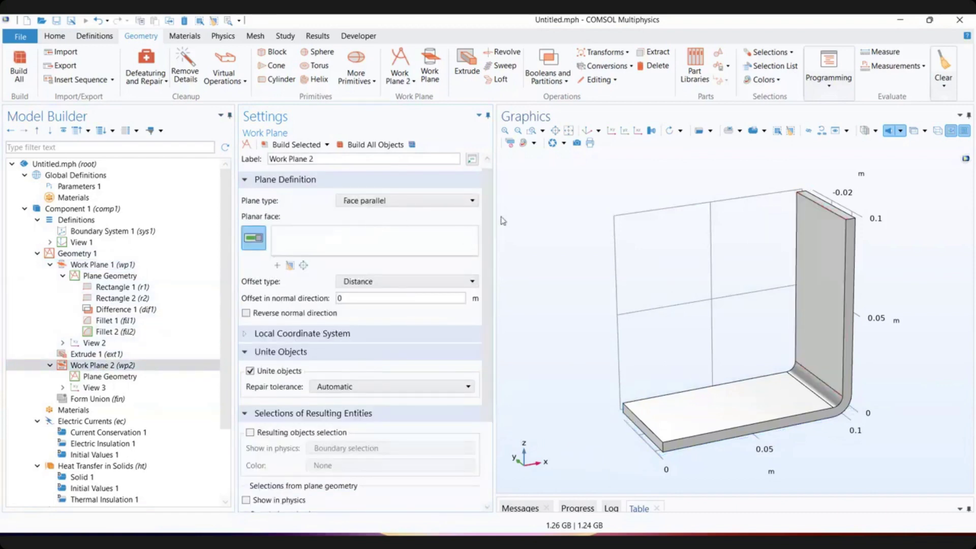
left_click(820, 274)
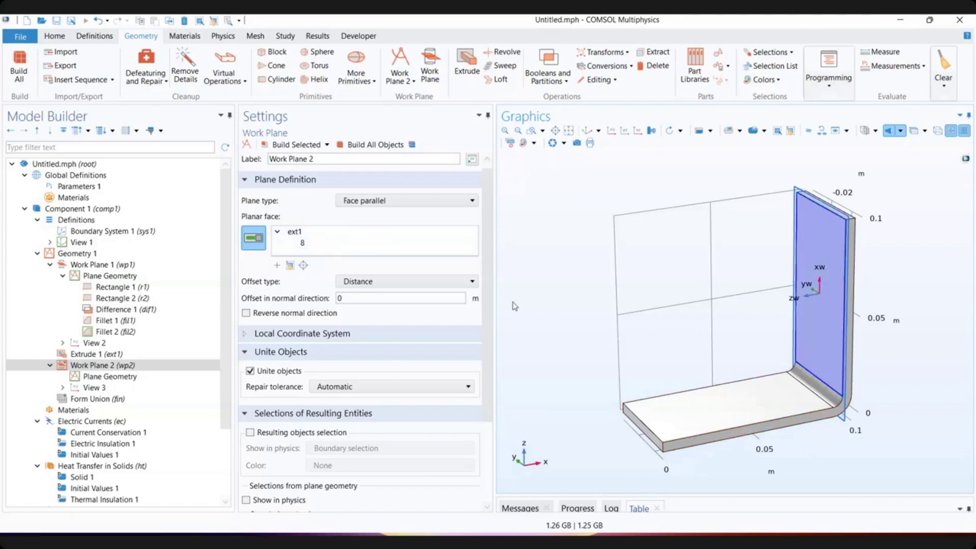
- Draw a circle of radius 0.01 m in Work Plane 2's plane geometry, centred at about xw -0.01, yw 0.008
left_click(89, 379)
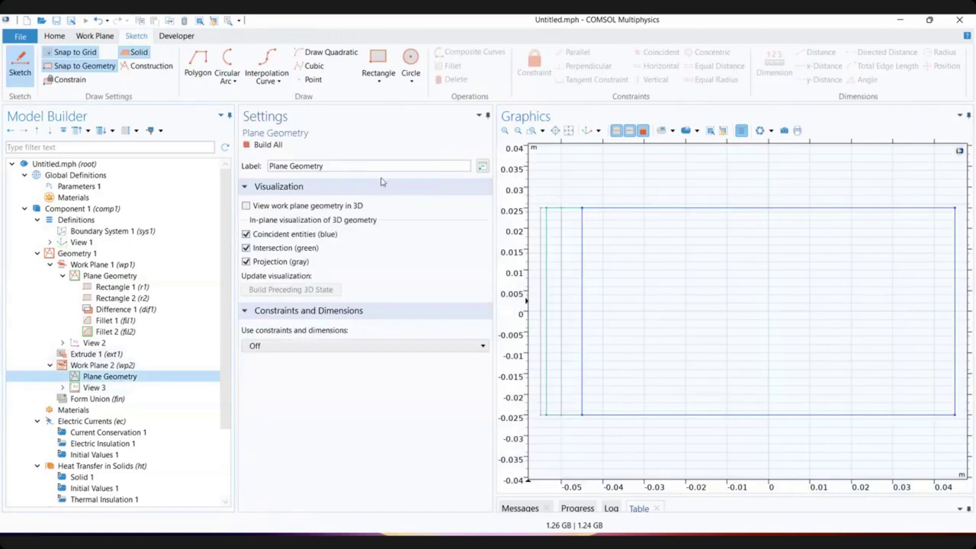
left_click(411, 63)
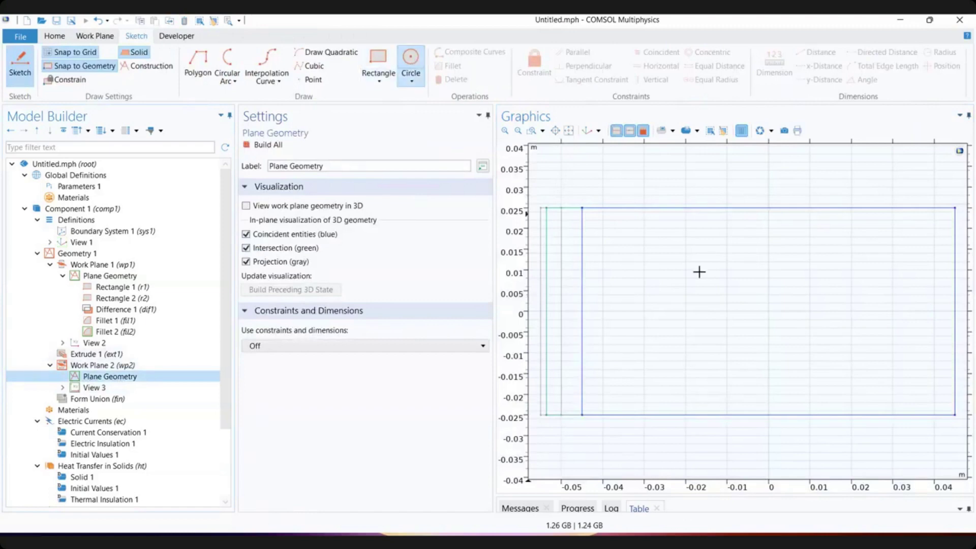
left_click(727, 278)
left_click(756, 307)
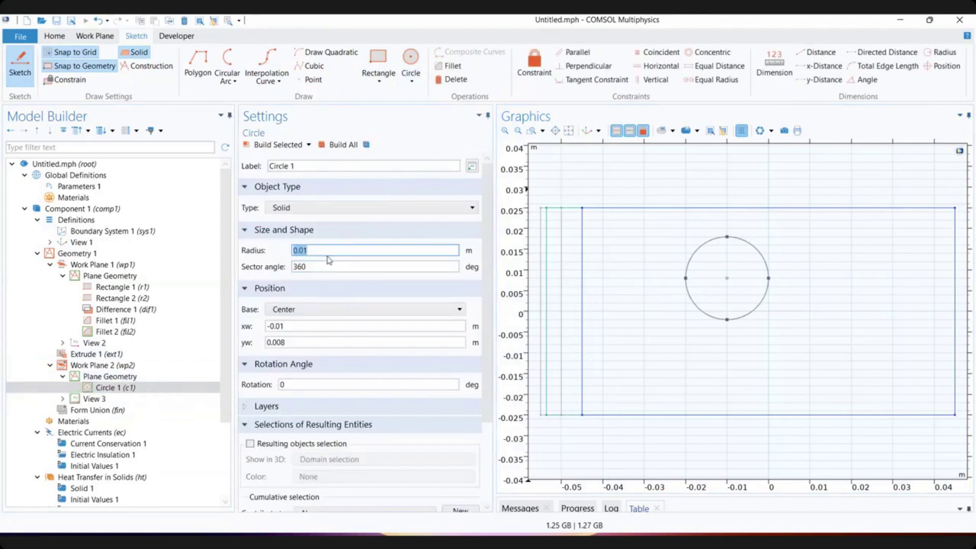
- Set Circle 1's radius to rad_1 and its centre to xw 0, yw 0, and build the plane geometry
type("rad_1")
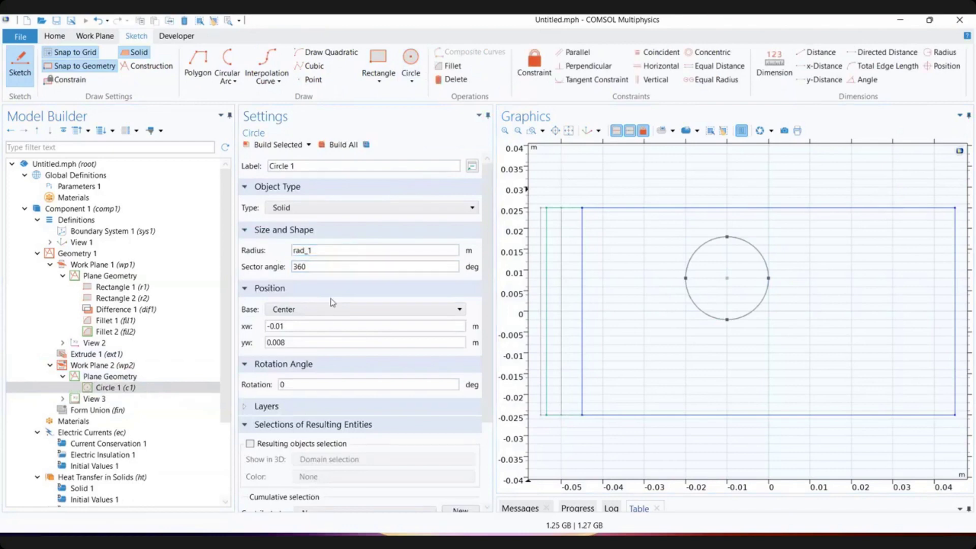
triple_click(278, 326)
type("0")
triple_click(297, 344)
type("0")
left_click(338, 145)
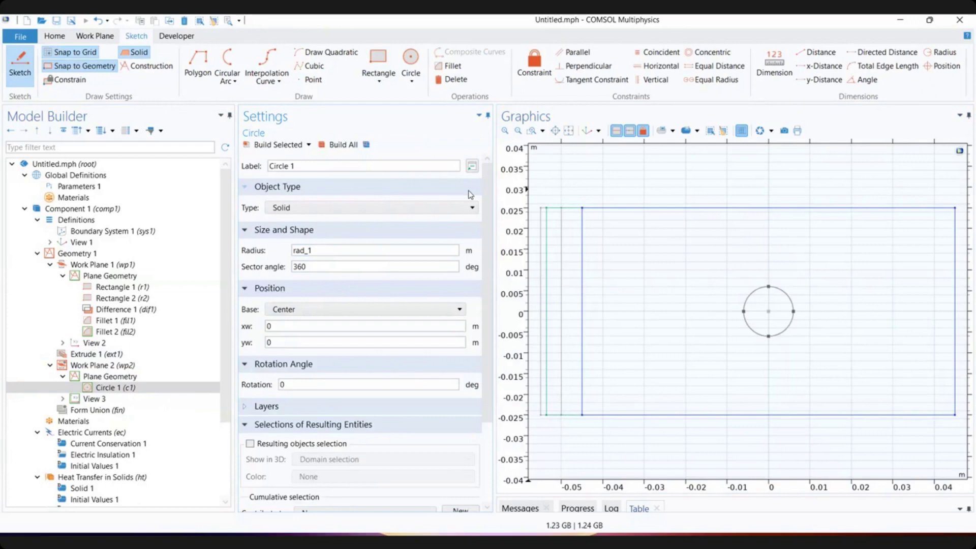
- Add an extrusion of Work Plane 2's circle with a distance from plane of 1[cm]
left_click(92, 366)
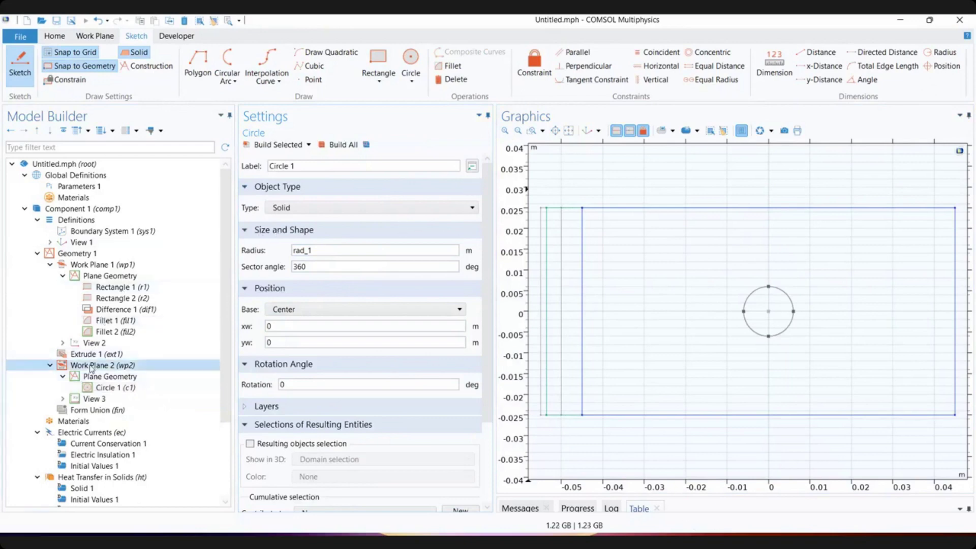
left_click(467, 64)
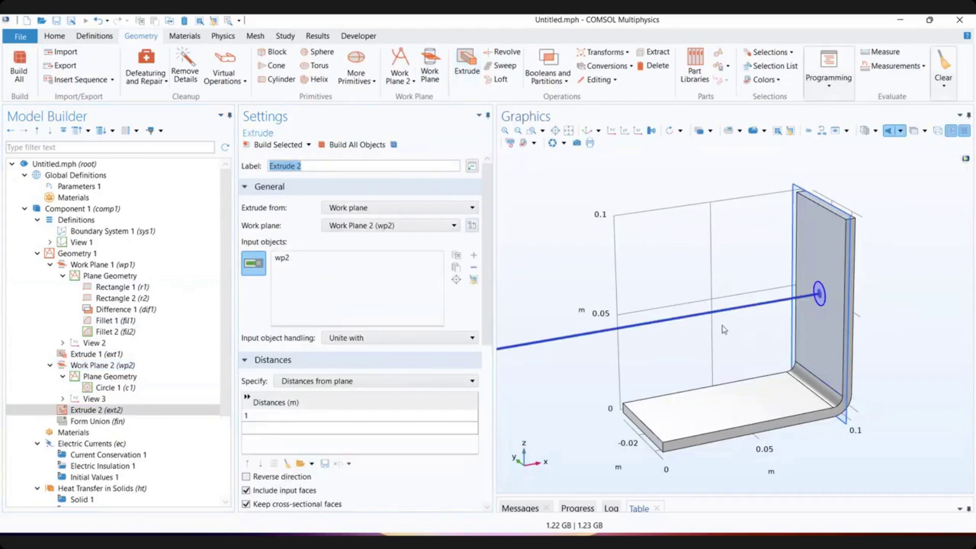
left_click(272, 416)
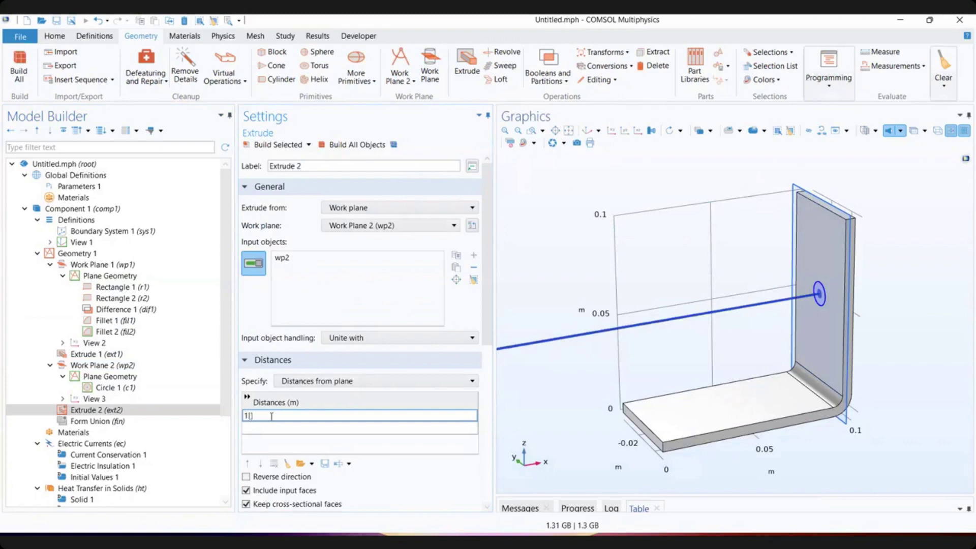
type("[cm")
left_click(273, 439)
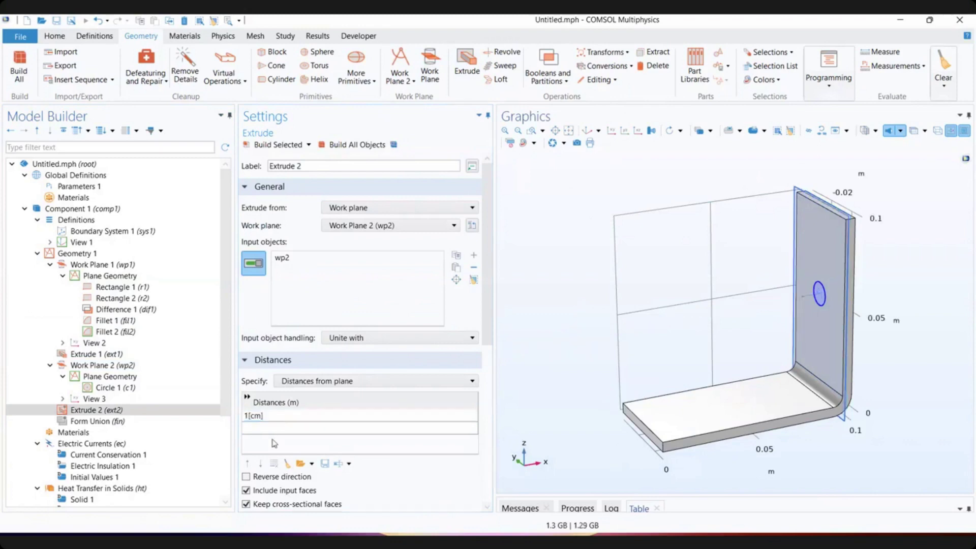
left_click(266, 416)
left_click(255, 416)
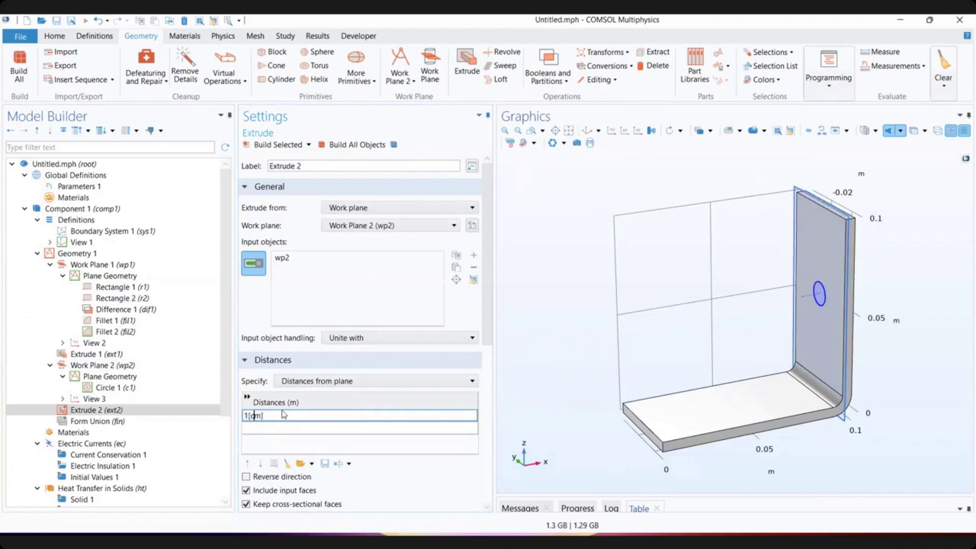
left_click_drag(750, 354, 715, 339)
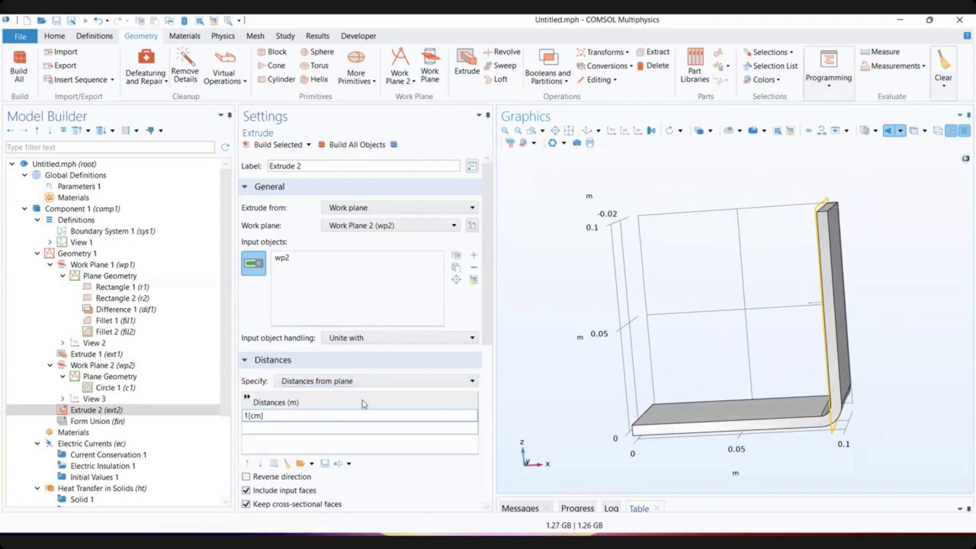
- Set the circle extrusion's distance from plane to -tbb
left_click(292, 416)
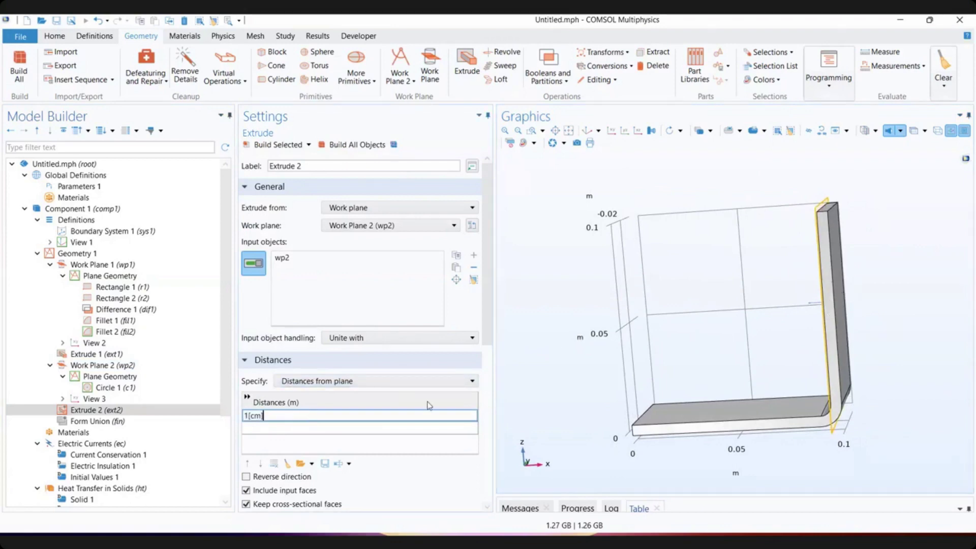
key("BackSpace")
type("-")
left_click_drag(752, 318, 794, 336)
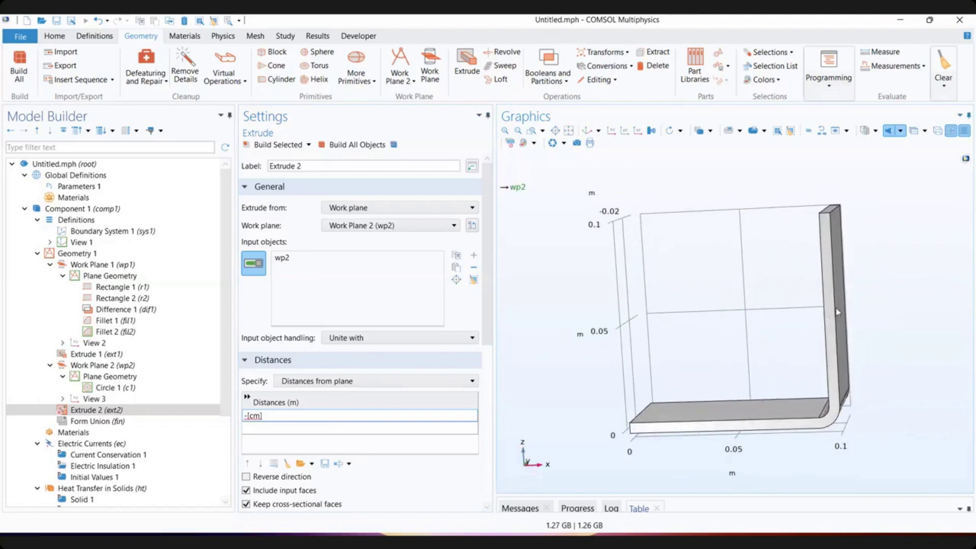
left_click_drag(697, 301, 607, 343)
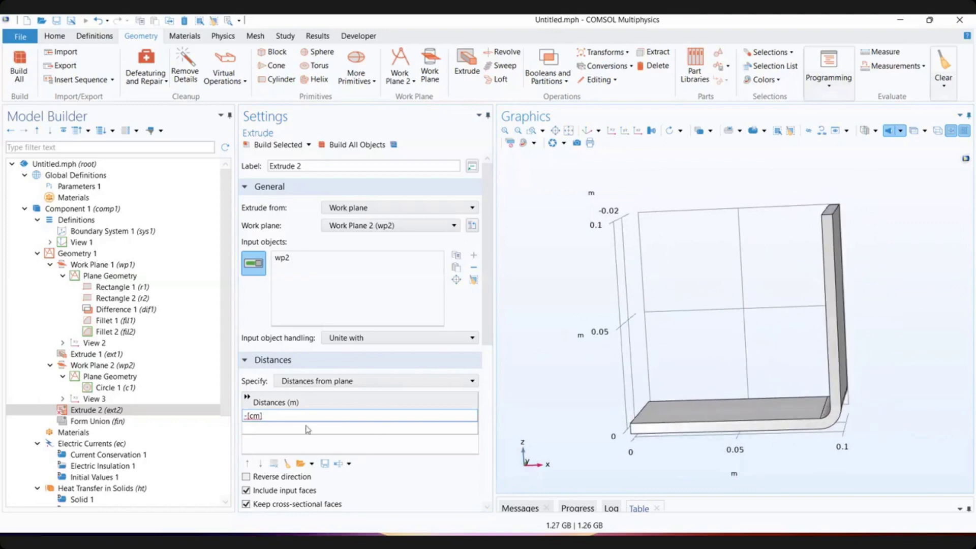
left_click(319, 415)
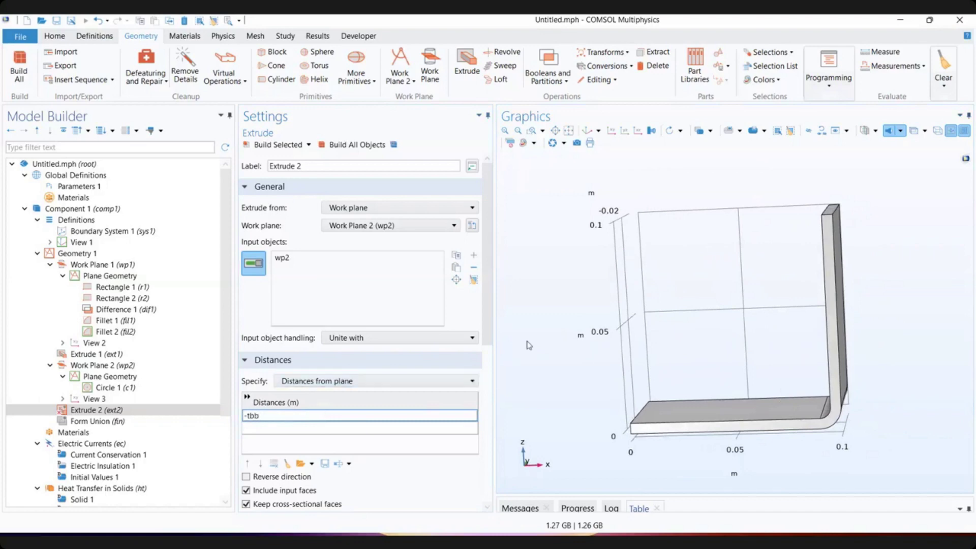
key("Return")
left_click(262, 418)
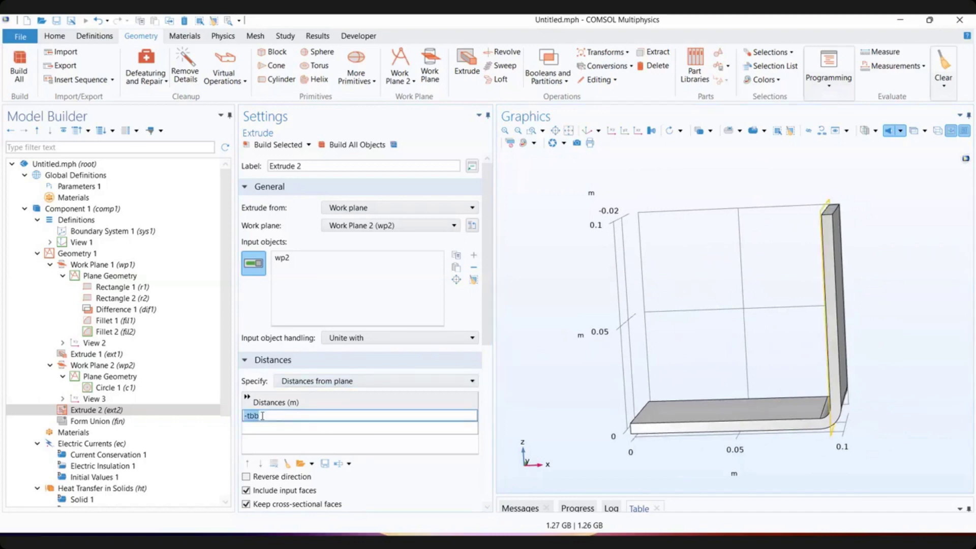
- Set the circle extrusion's distance to -2*tbb and build all objects
left_click(341, 415)
key("Left")
key("Left")
key("Left")
type("2*")
left_click(351, 145)
left_click_drag(741, 335, 788, 332)
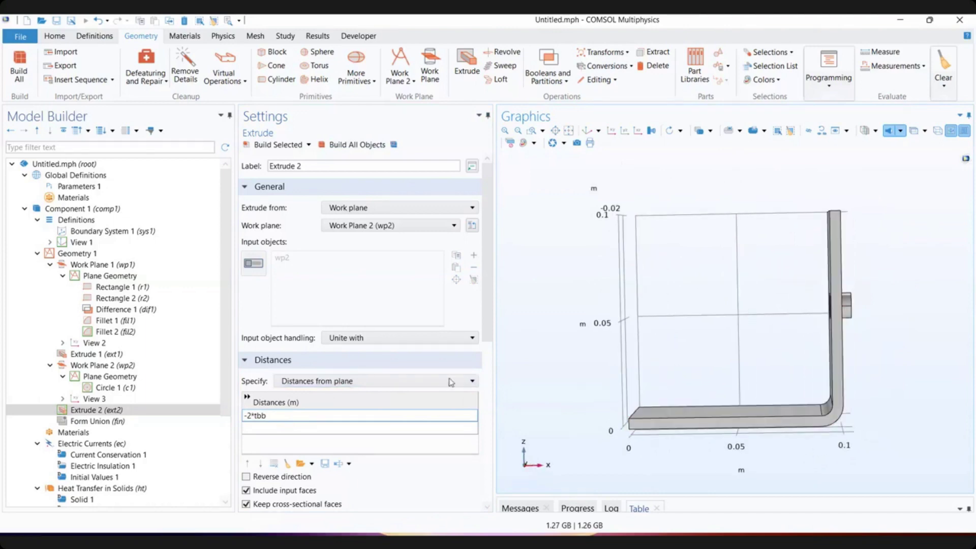
left_click_drag(775, 320, 568, 349)
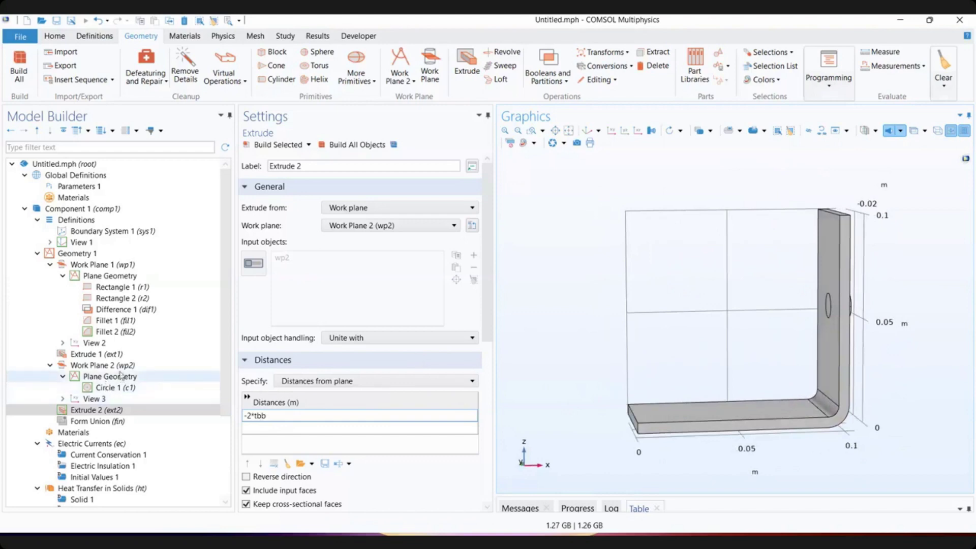
- Add a third work plane of type Face parallel and assign the upper face of the busbar's horizontal leg
left_click_drag(656, 409, 661, 427)
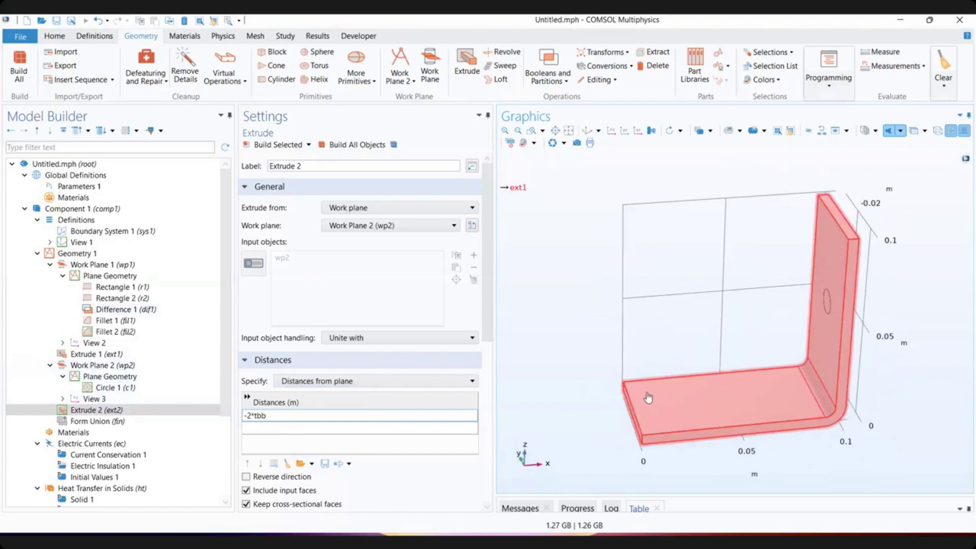
left_click(431, 71)
left_click(341, 201)
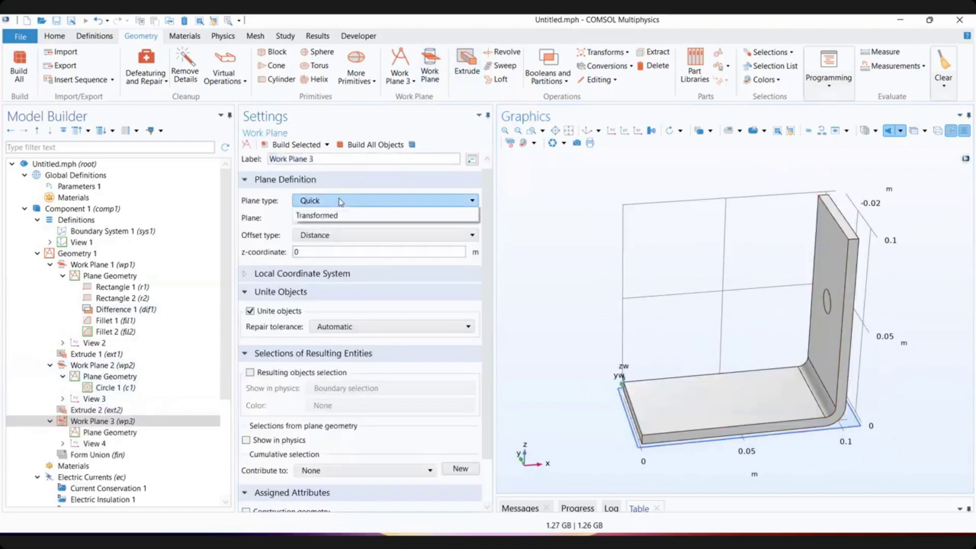
left_click(336, 224)
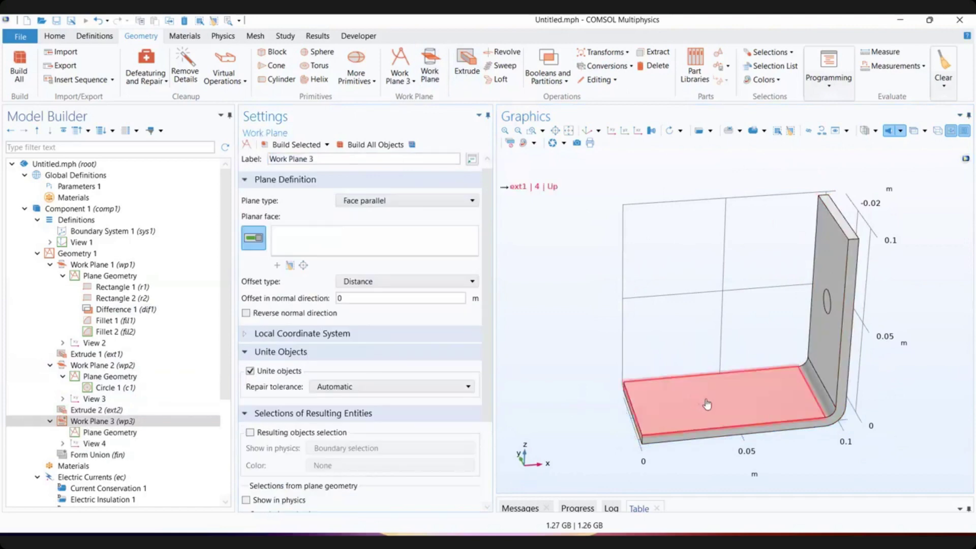
left_click(706, 405)
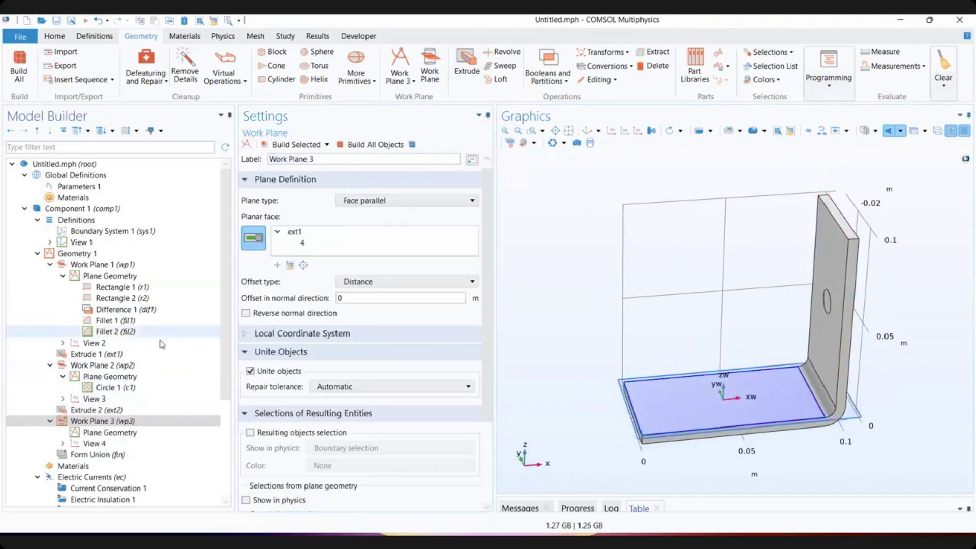
- Draw a circle of radius about 0.0076 m in Work Plane 3's plane geometry, centred at about xw -0.0024, yw 0.016
left_click(107, 433)
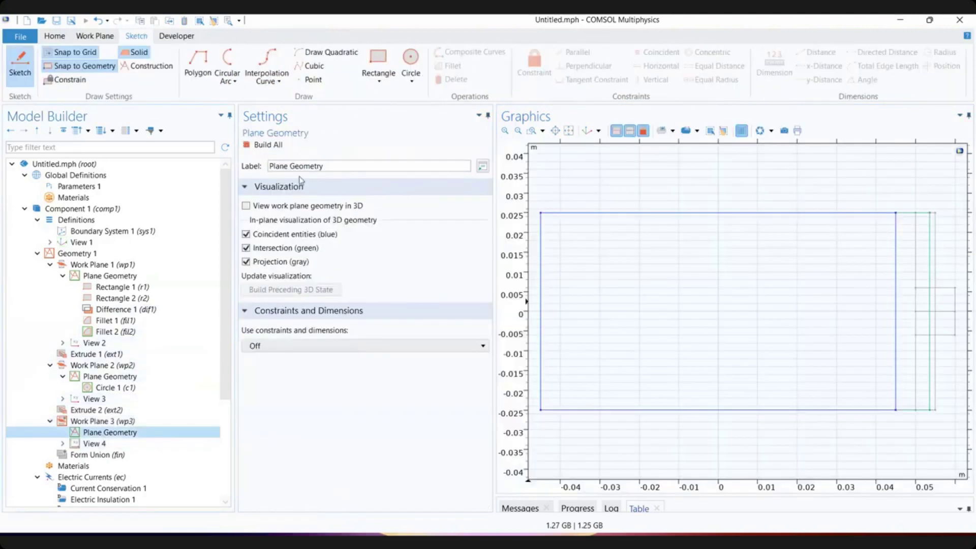
left_click(416, 74)
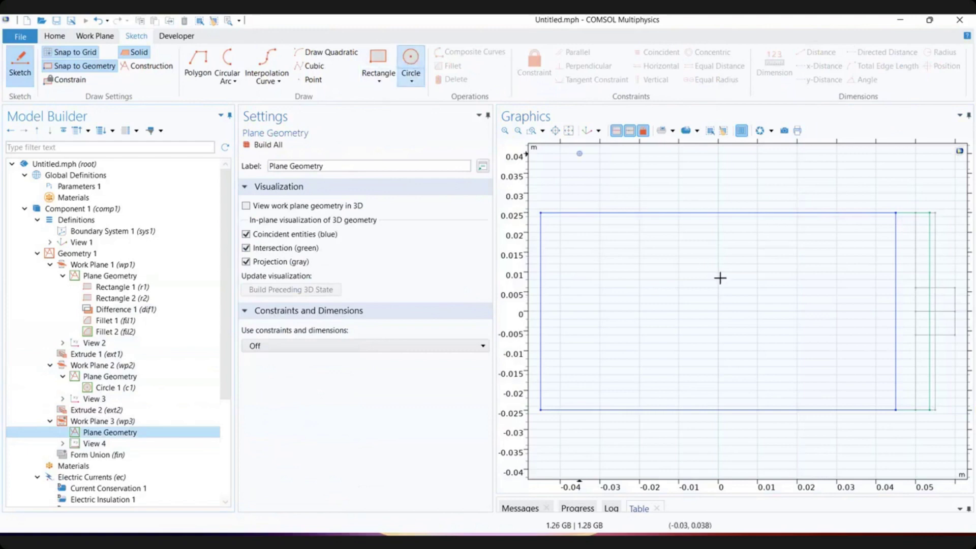
left_click(708, 248)
left_click(723, 272)
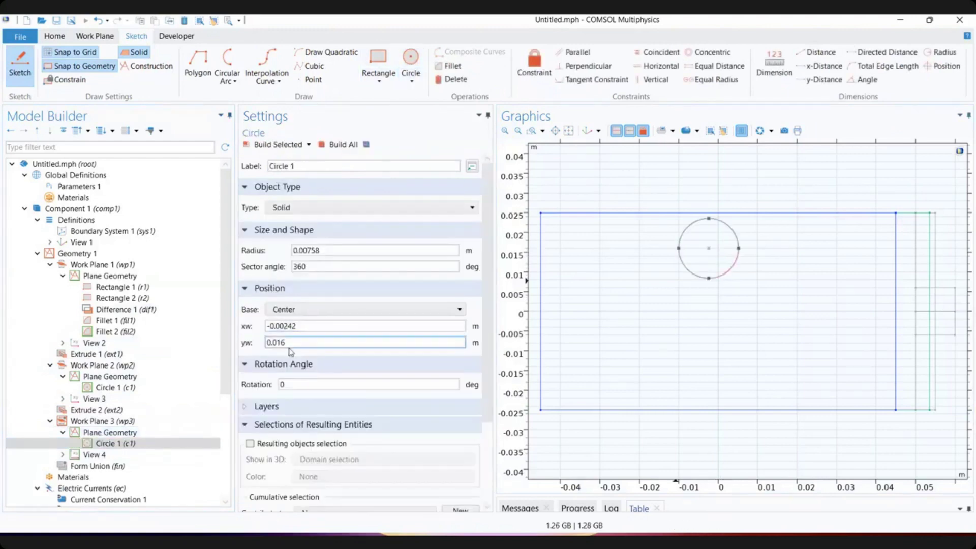
- Set the new circle's radius to rad_1 and its centre to xw -L/2+1.5[cm], yw -wbb/4, and build the plane geometry
left_click(352, 250)
left_click_drag(352, 250, 254, 249)
type("rad_1")
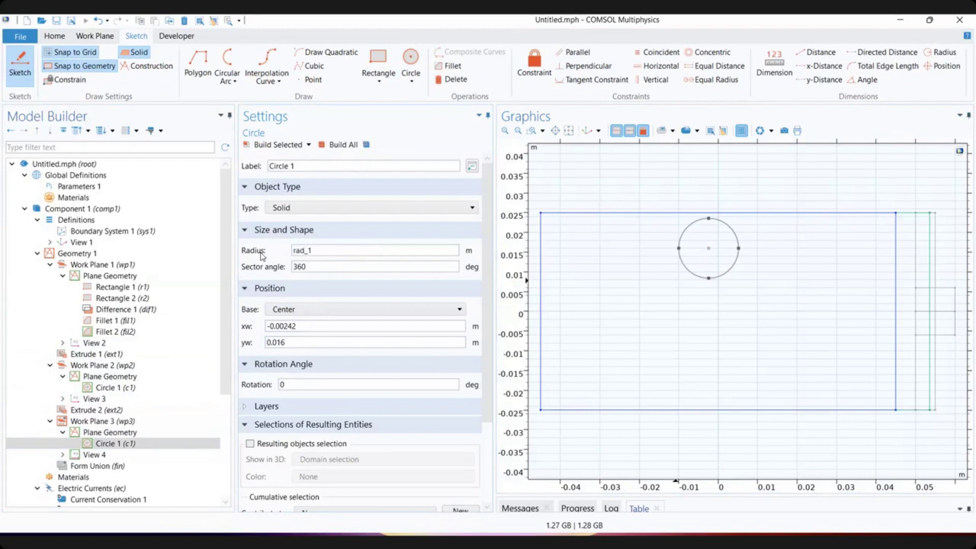
left_click(331, 326)
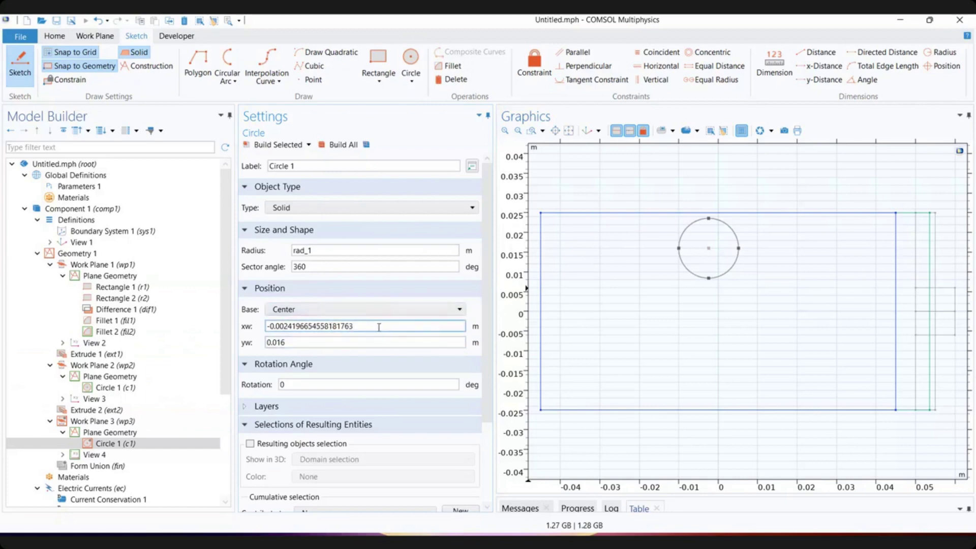
left_click_drag(354, 325, 235, 326)
type("-L/2+1.5[m")
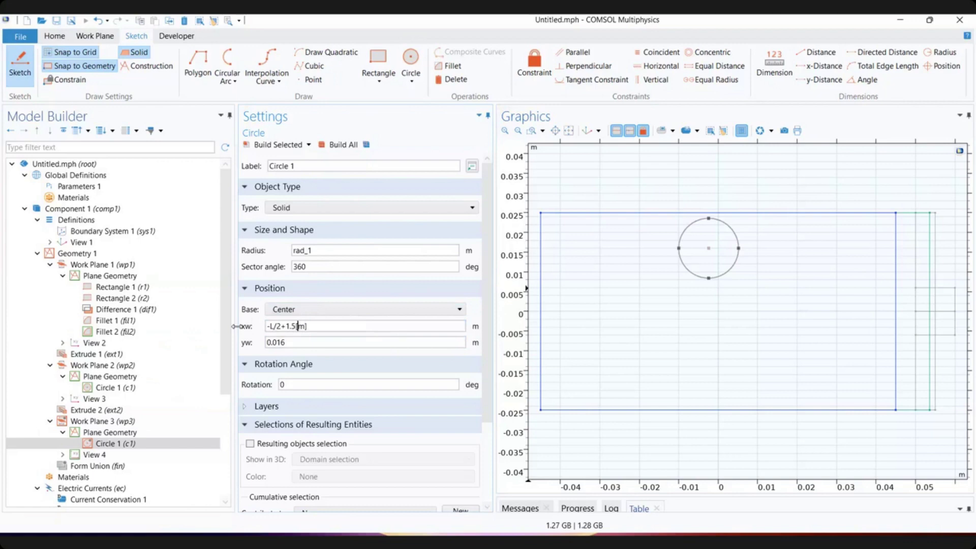
type("c")
key("Tab")
type("-wbb/4")
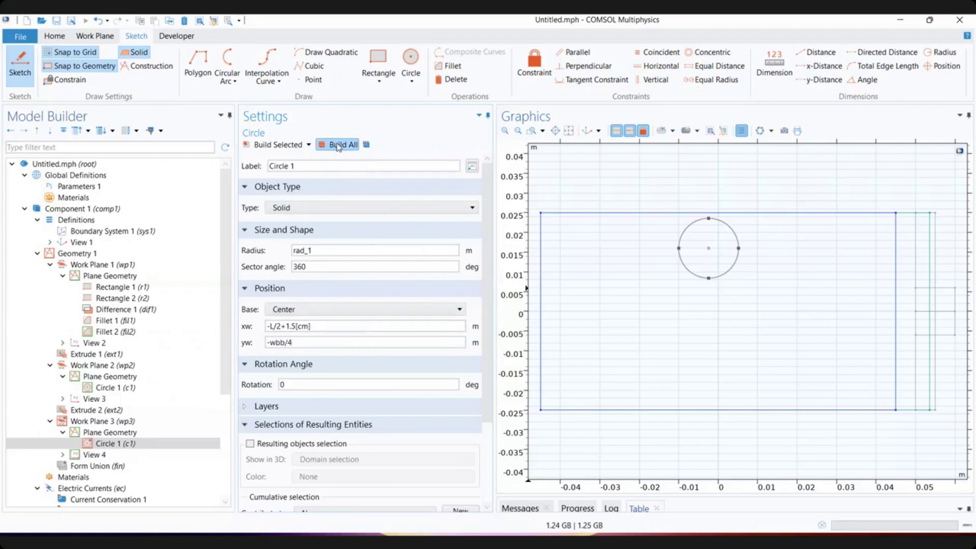
left_click(336, 145)
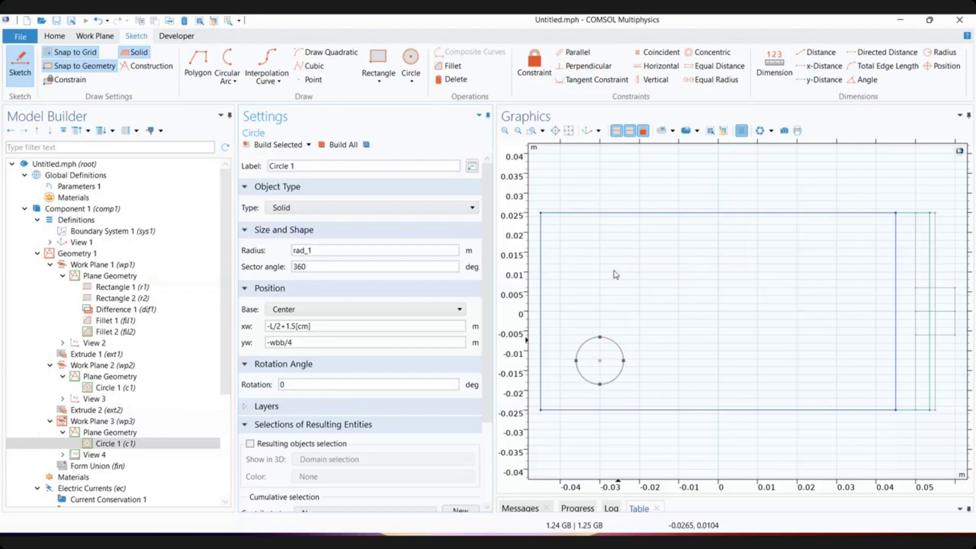
left_click(106, 444)
left_click(276, 407)
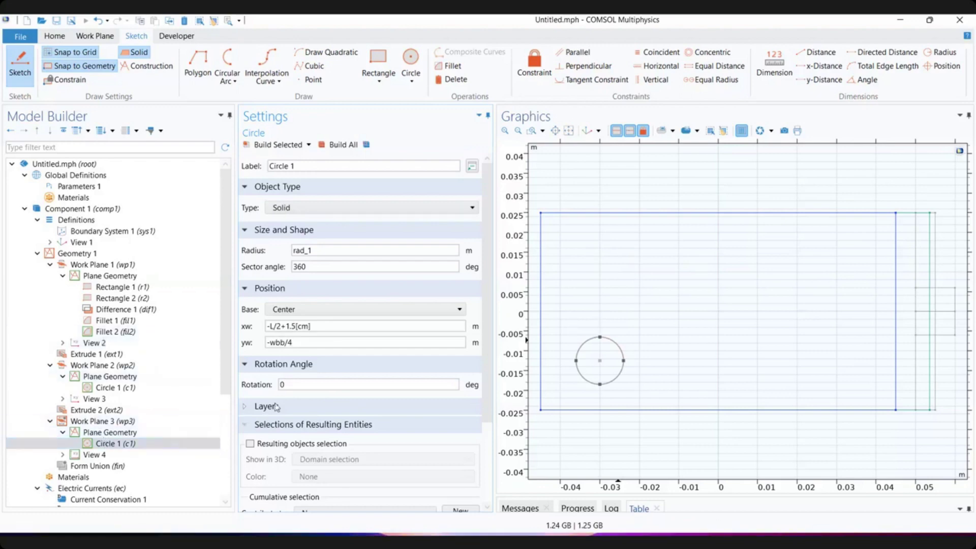
left_click(287, 343)
- Add a Copy transform to Work Plane 3's plane geometry with circle c1 as the input object
mouse_move(285, 346)
left_click(118, 432)
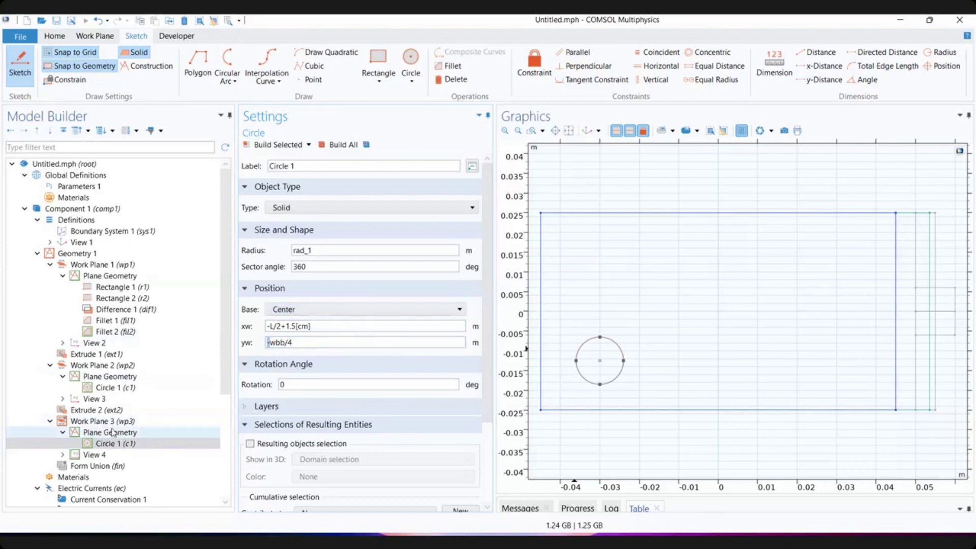
right_click(113, 432)
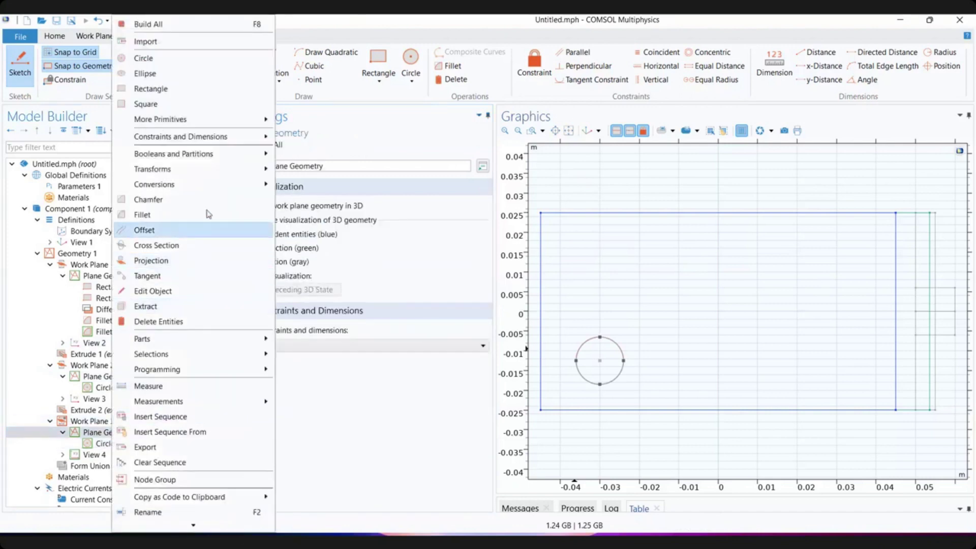
mouse_move(212, 185)
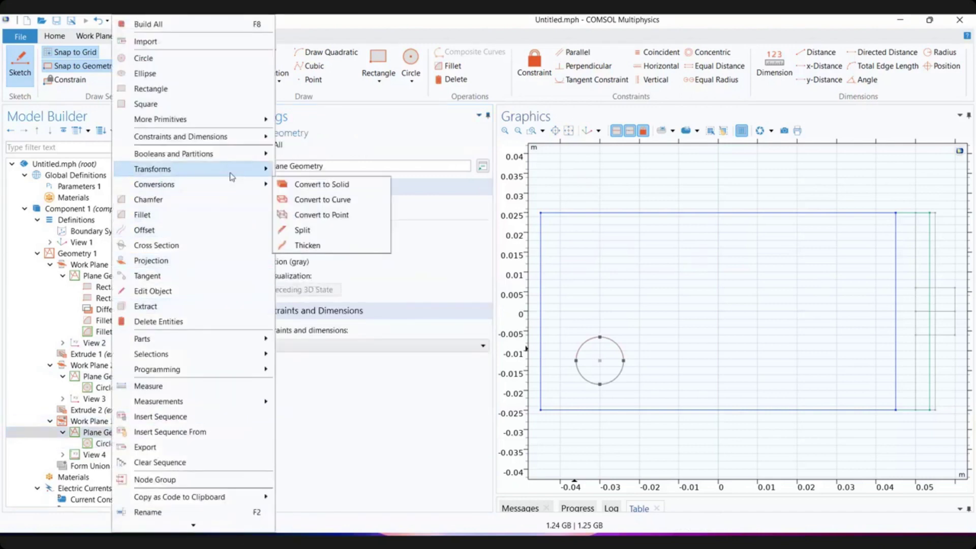
mouse_move(230, 171)
left_click(300, 185)
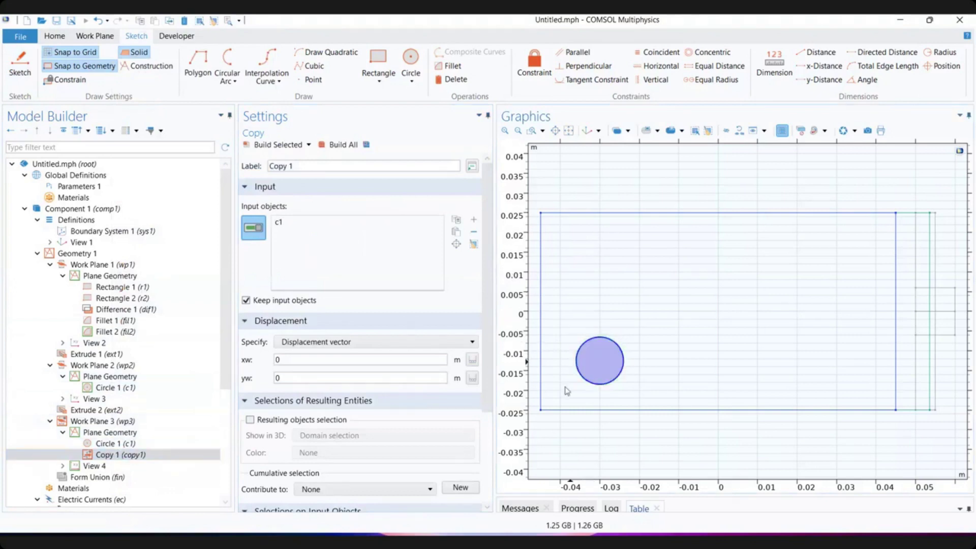
- Set the copy's yw displacement to wbb/2 and build the plane geometry
left_click(277, 378)
left_click(291, 360)
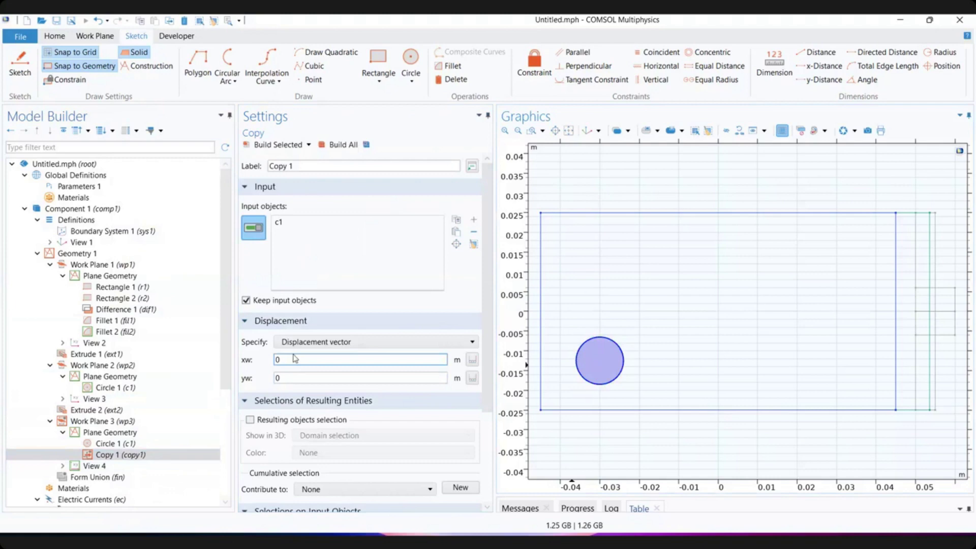
key("Tab")
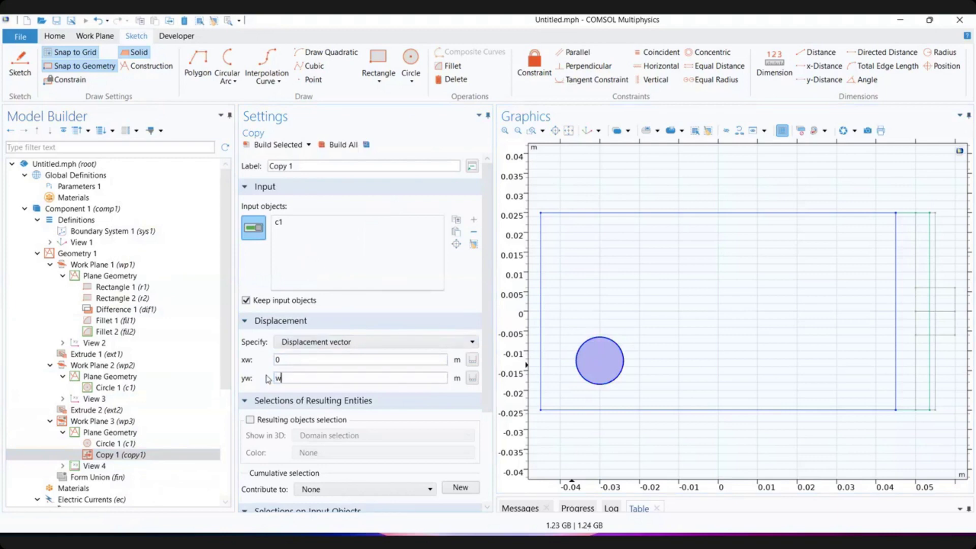
type("wbb/2")
left_click(342, 146)
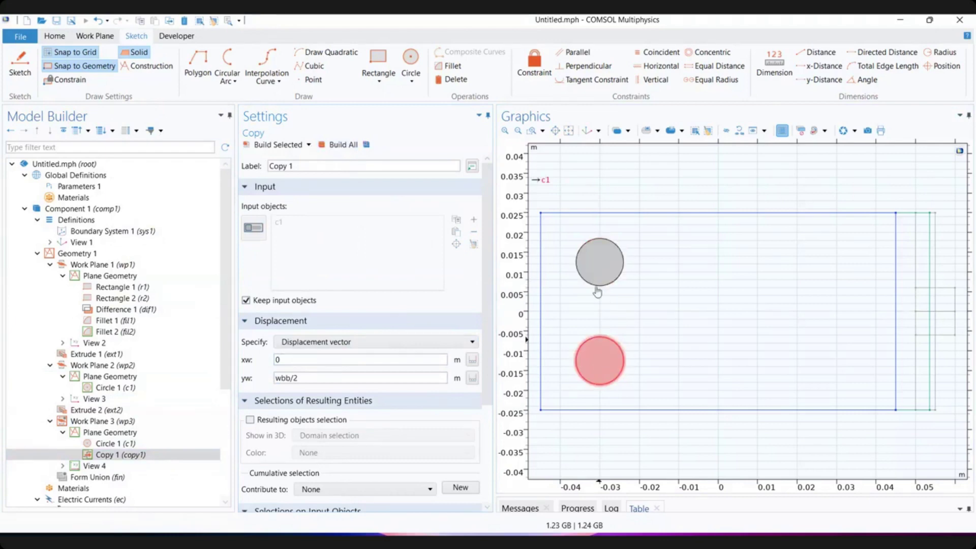
left_click_drag(313, 376, 286, 378)
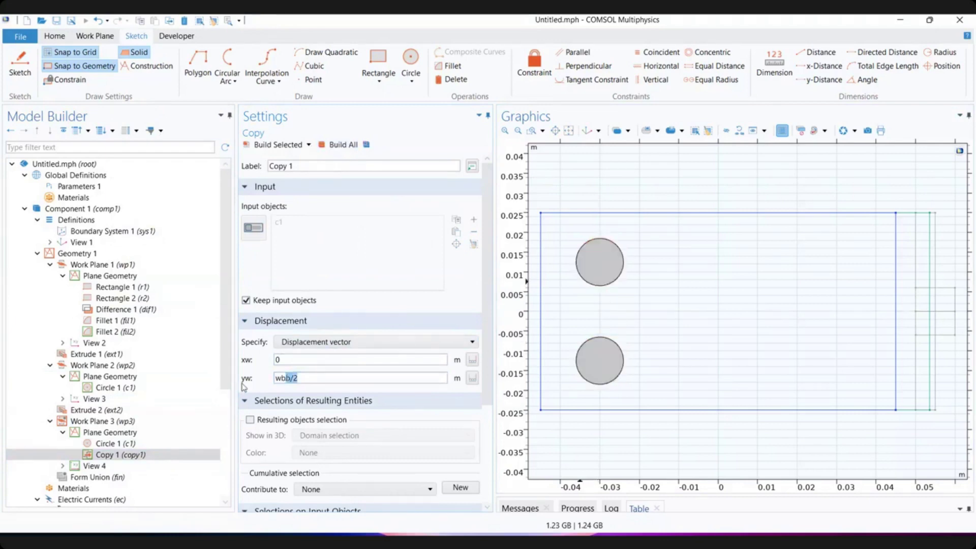
left_click(311, 380)
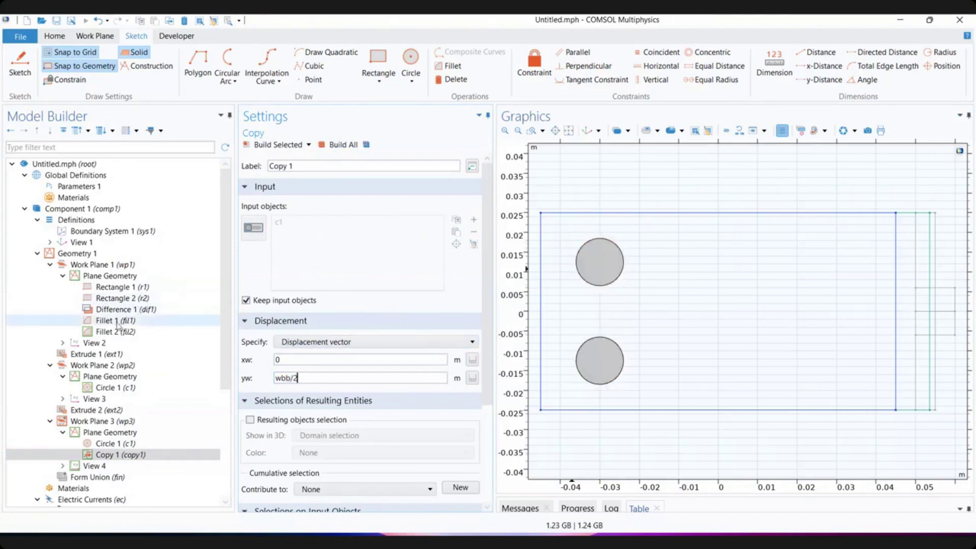
- Extrude Work Plane 3's two circles by a distance of -2*tbb and build the extrusion
left_click(113, 420)
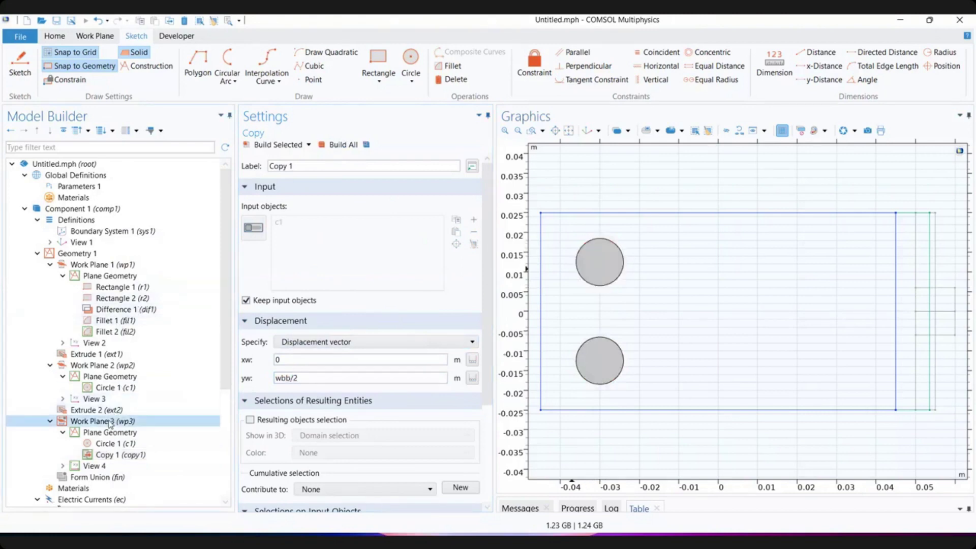
left_click(467, 63)
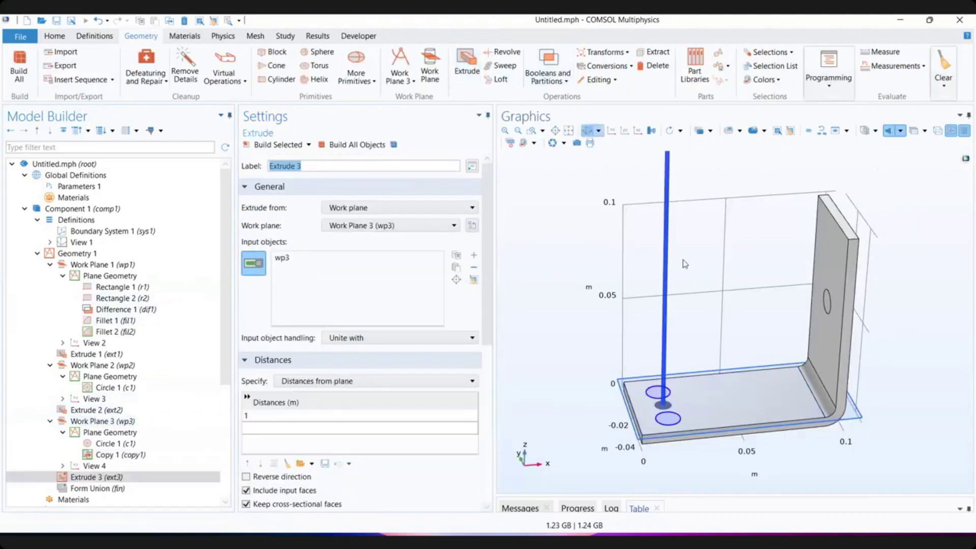
left_click_drag(707, 324, 698, 290)
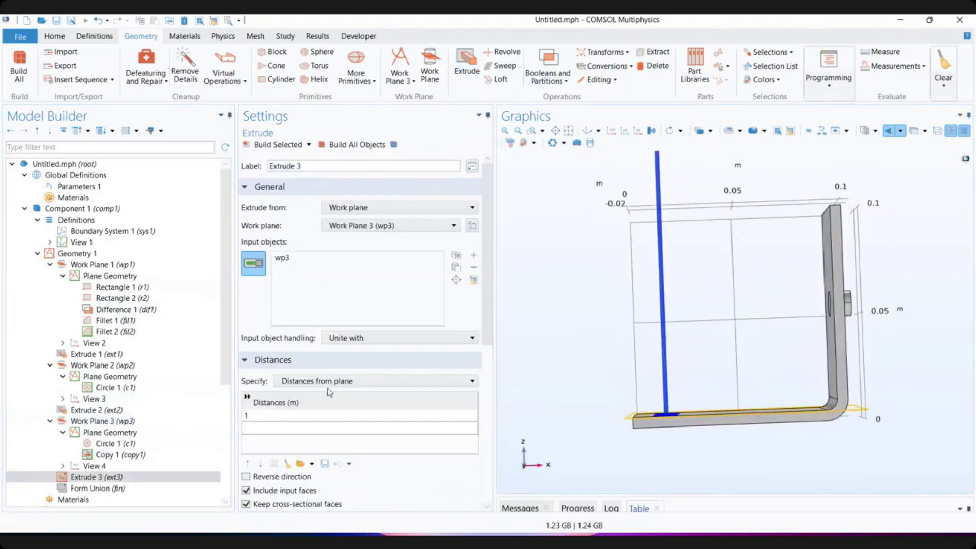
left_click(274, 419)
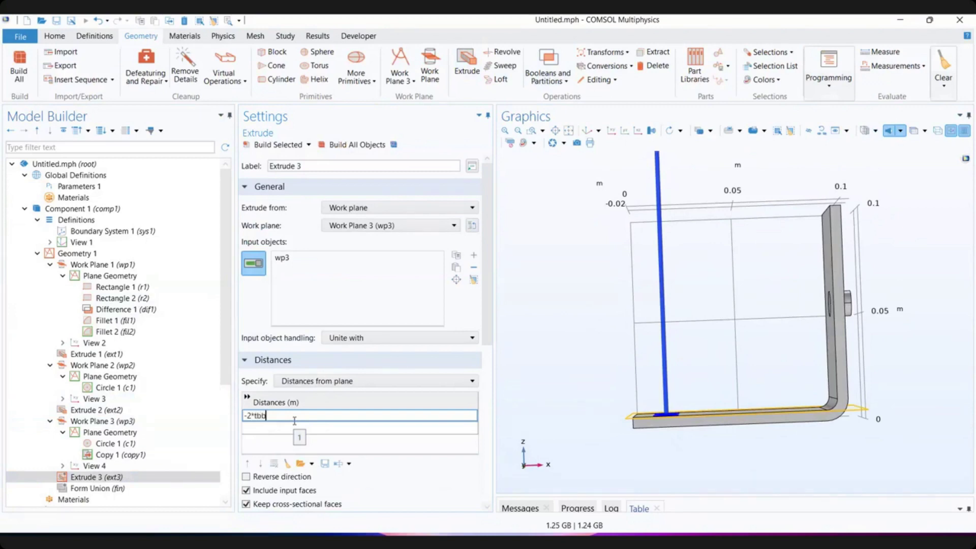
left_click(330, 144)
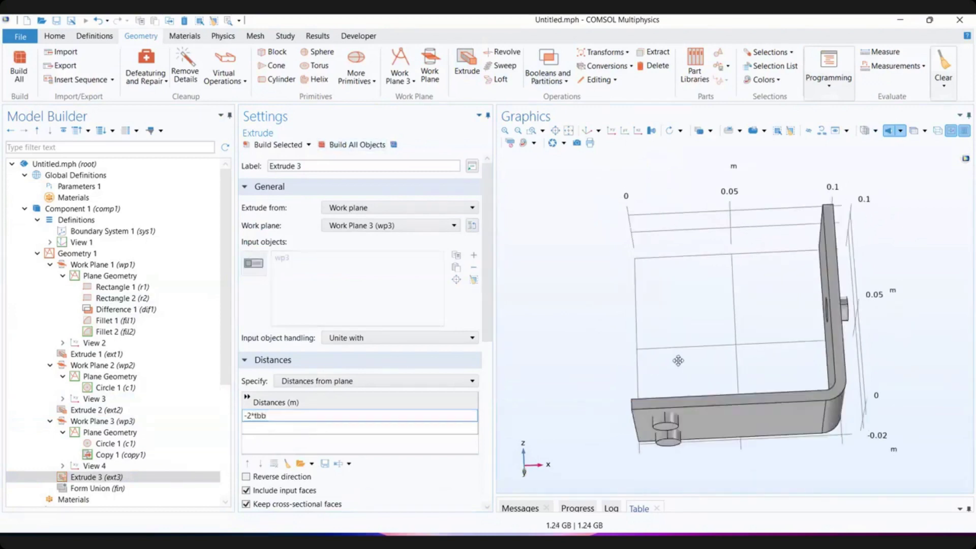
left_click_drag(678, 361, 703, 390)
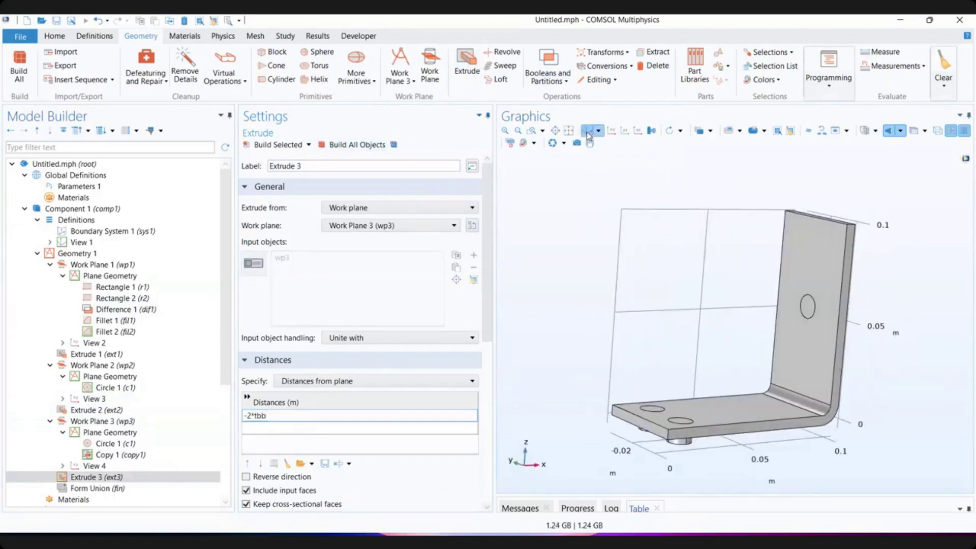
left_click_drag(666, 348, 613, 321)
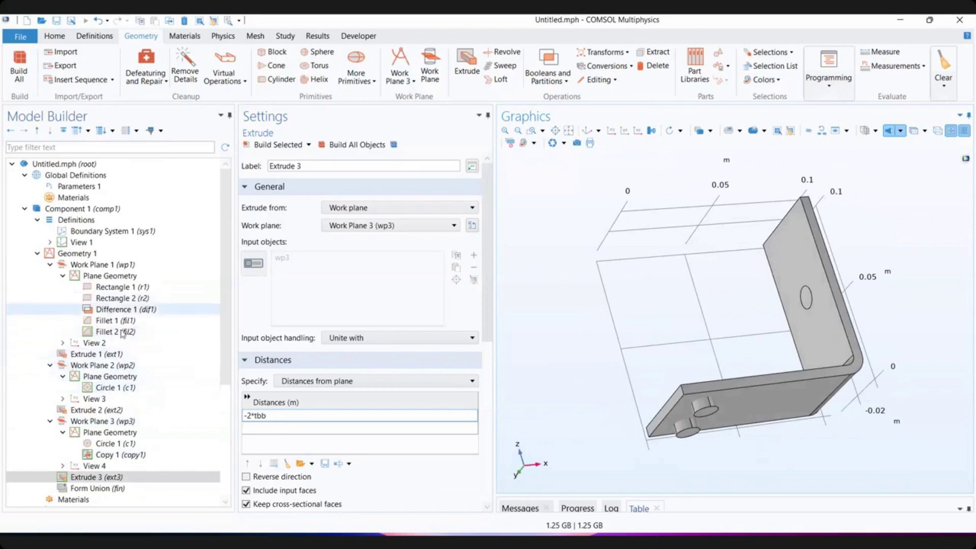
- Collapse the Geometry 1 and Definitions branches of the model tree and show the component's material overview
left_click(39, 258)
left_click(39, 255)
left_click(39, 254)
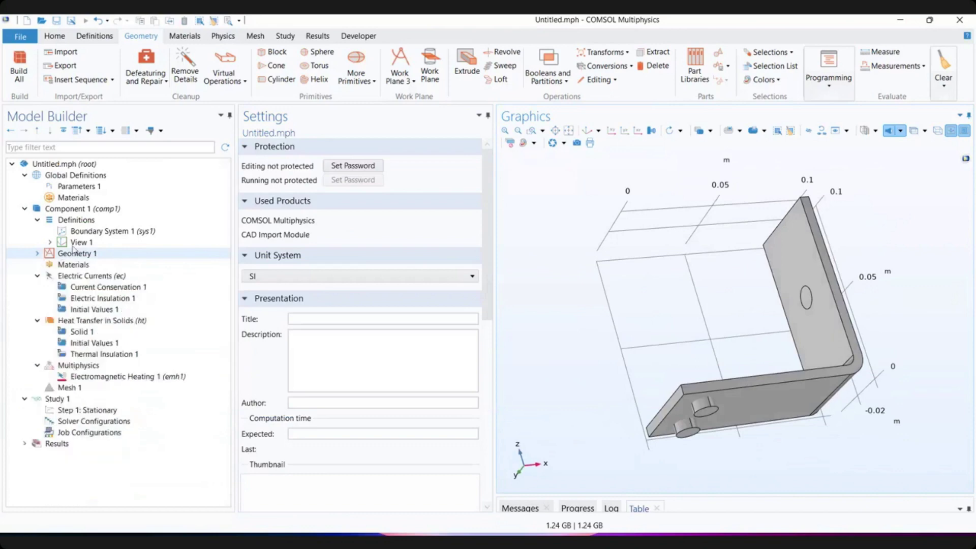
left_click(38, 220)
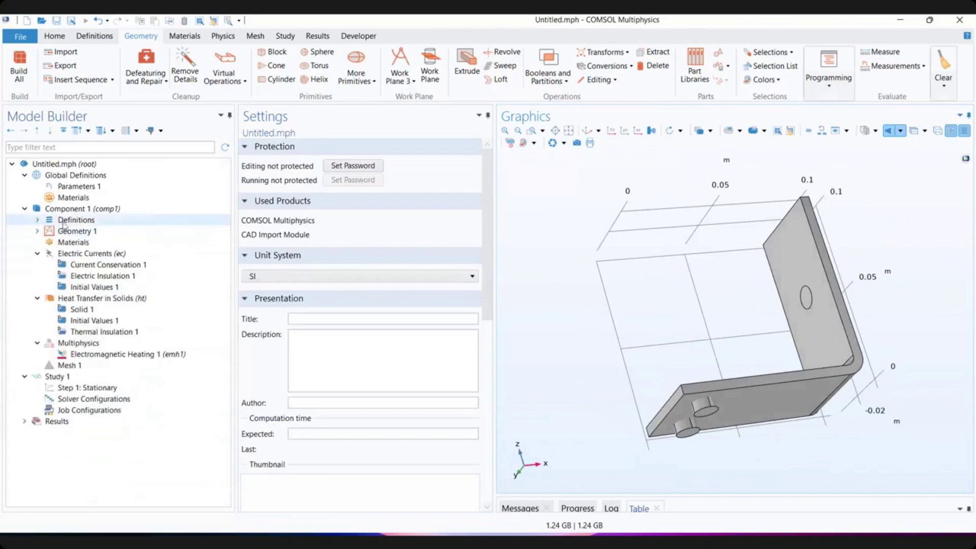
left_click(86, 188)
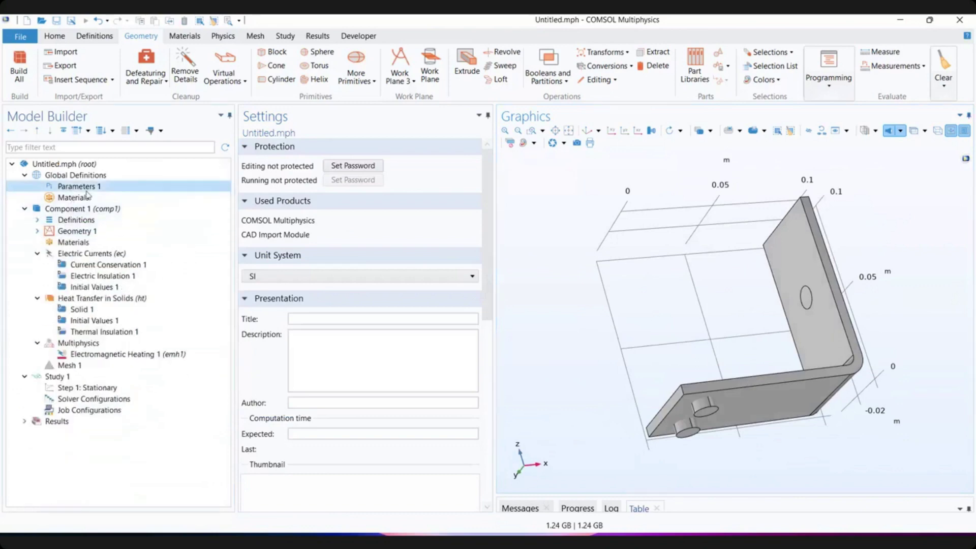
left_click(71, 244)
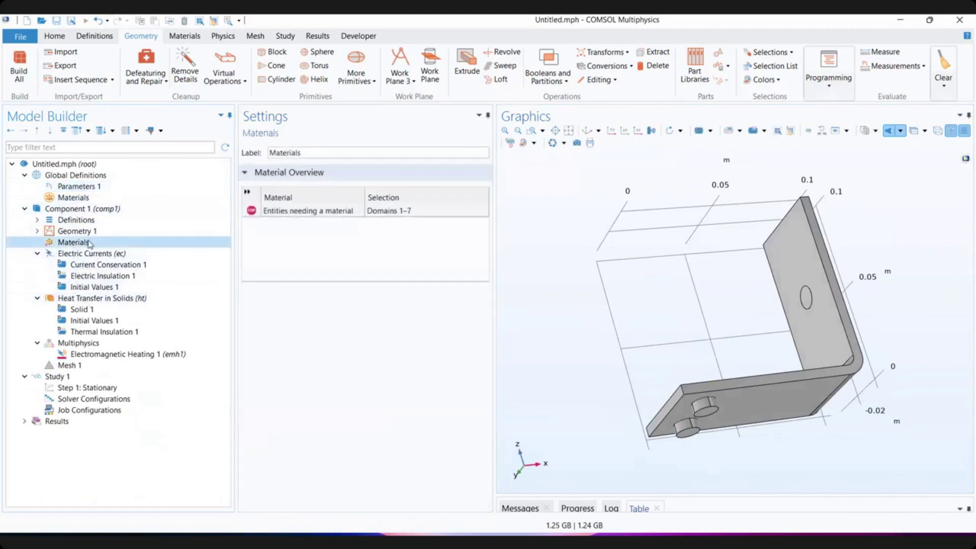
left_click(184, 36)
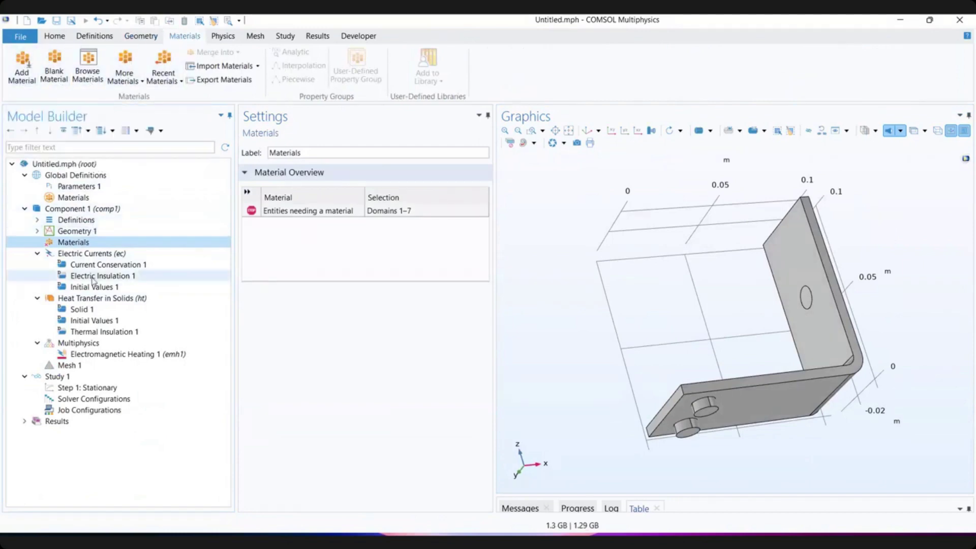
- Review the Geometry 1 sequence, including Work Plane 1's plane geometry, and the operations available for each level
left_click(38, 231)
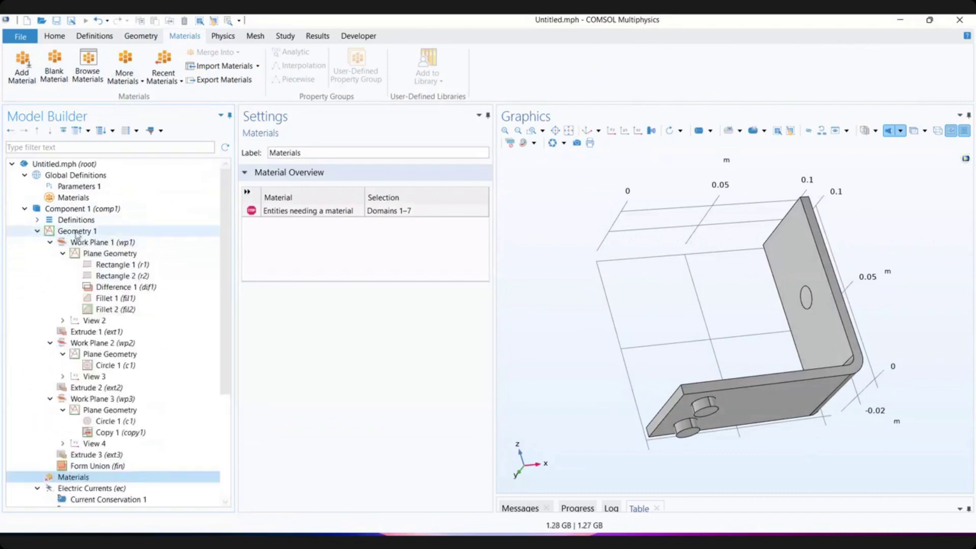
left_click(75, 233)
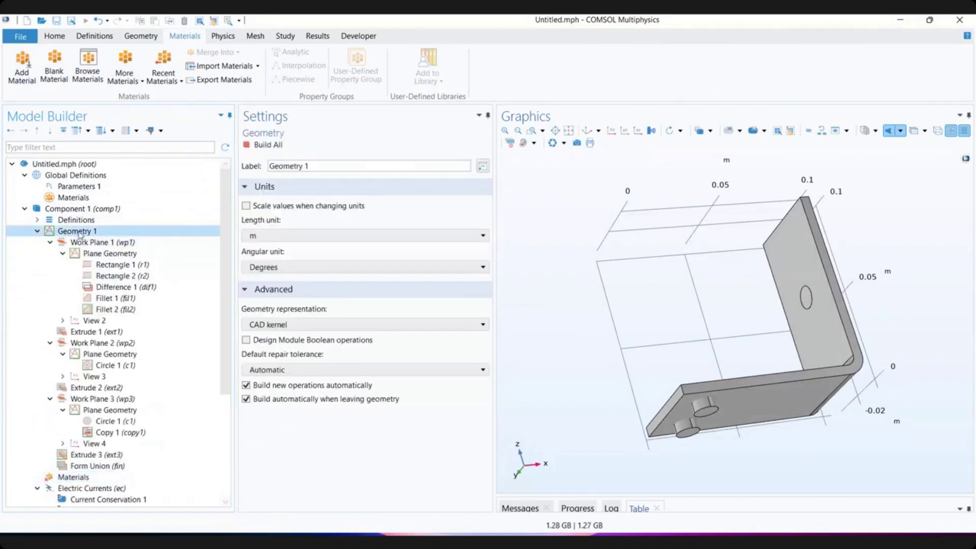
right_click(79, 235)
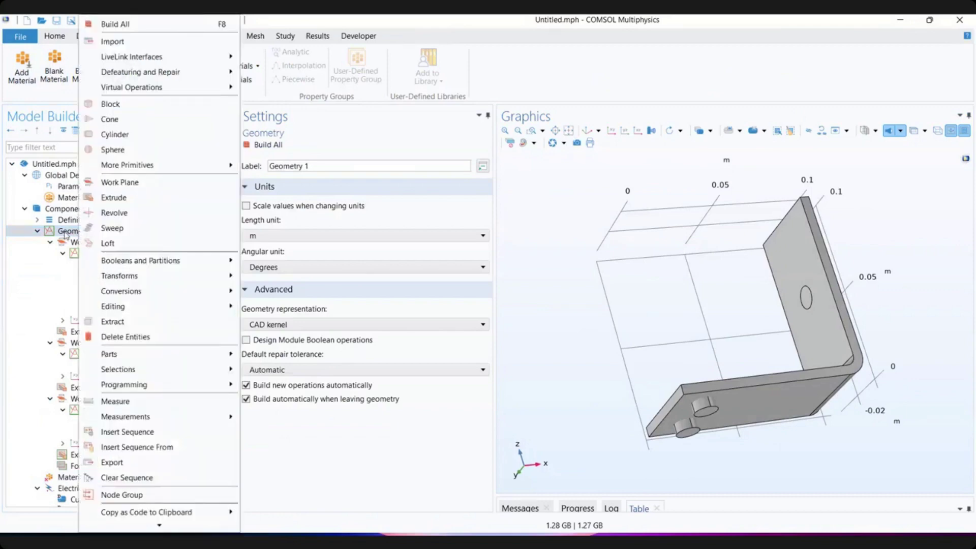
key("Escape")
right_click(70, 234)
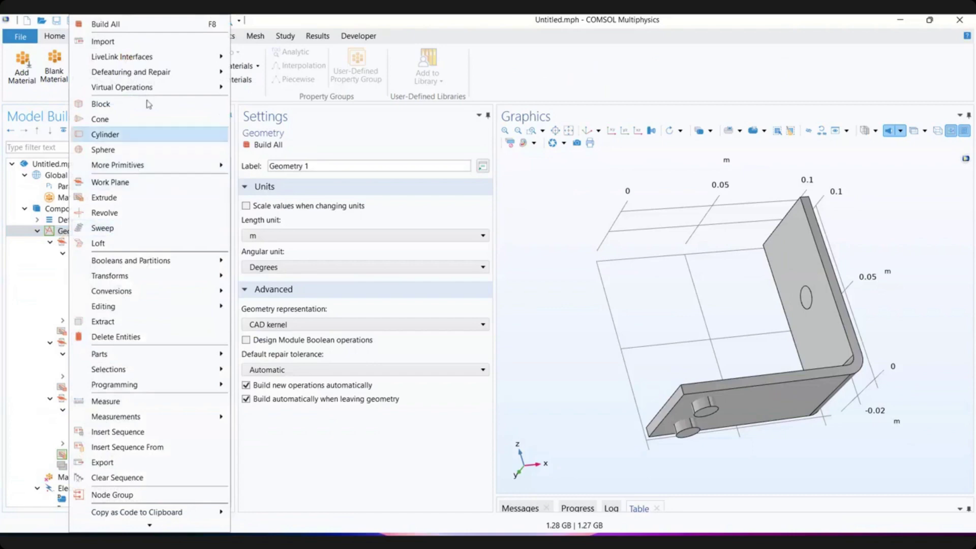
left_click(65, 234)
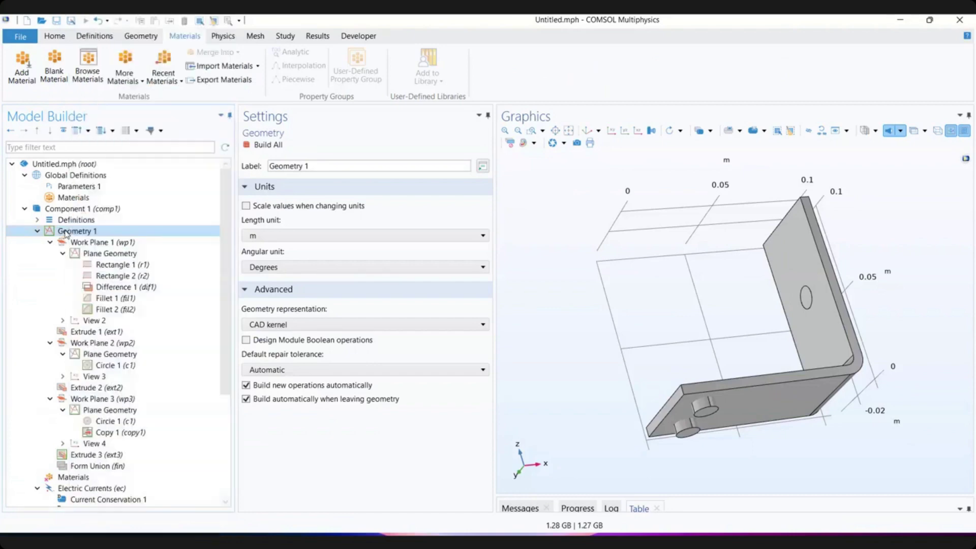
left_click(119, 265)
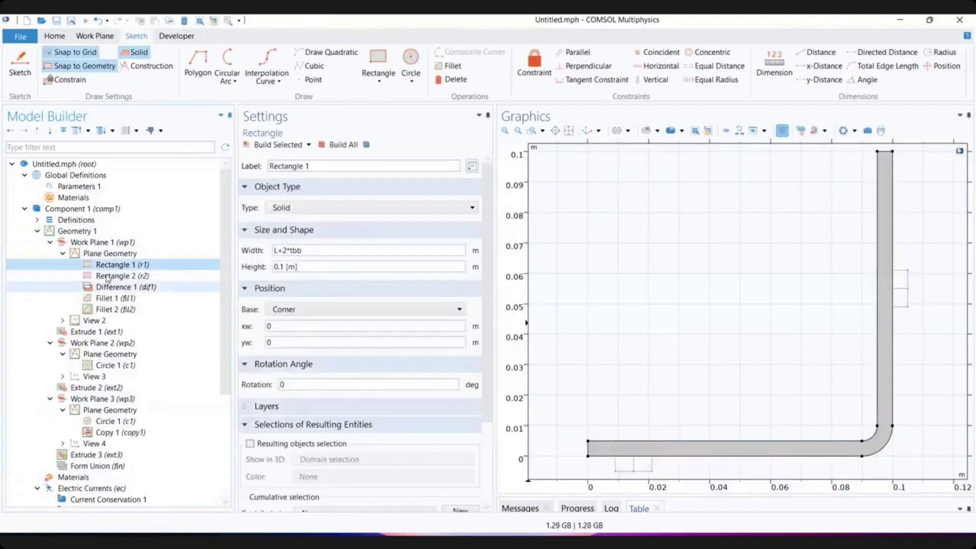
left_click(116, 253)
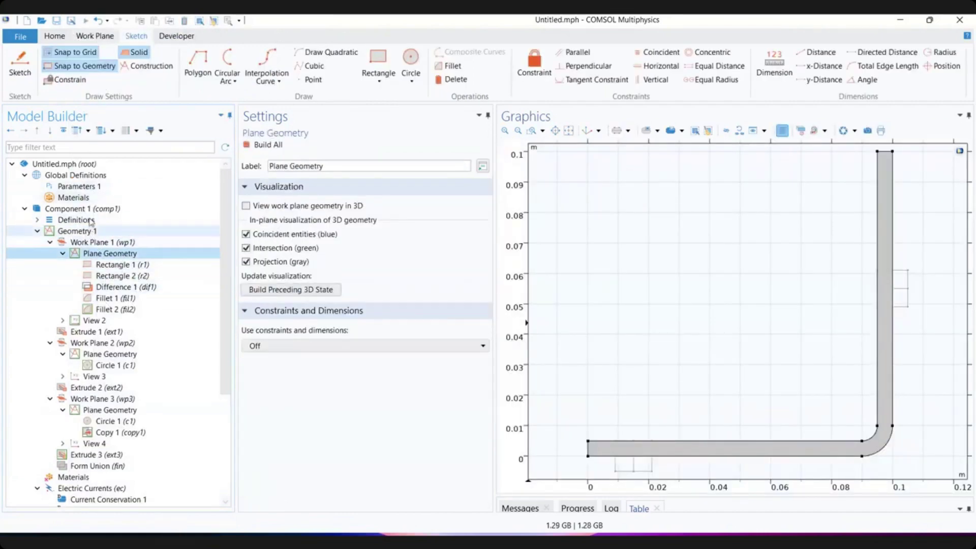
left_click(68, 39)
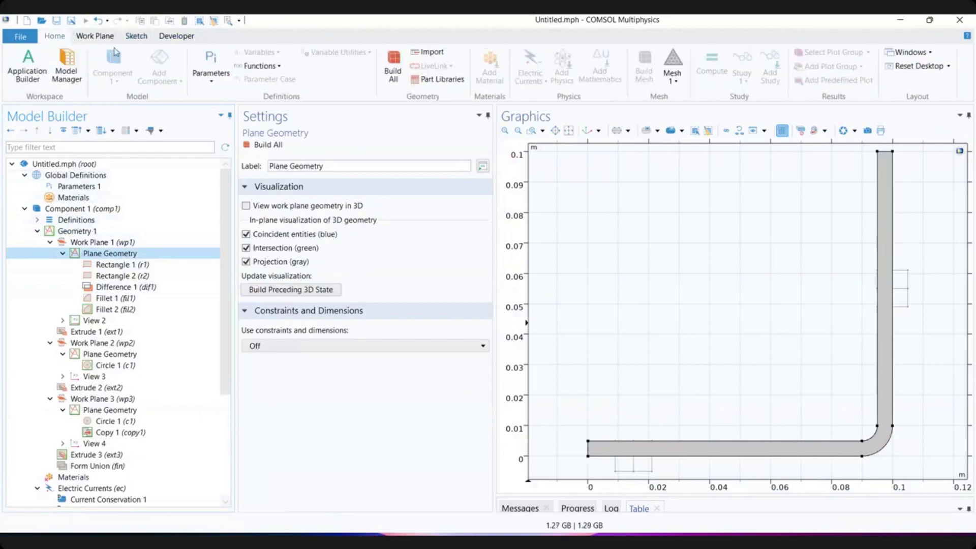
left_click(82, 229)
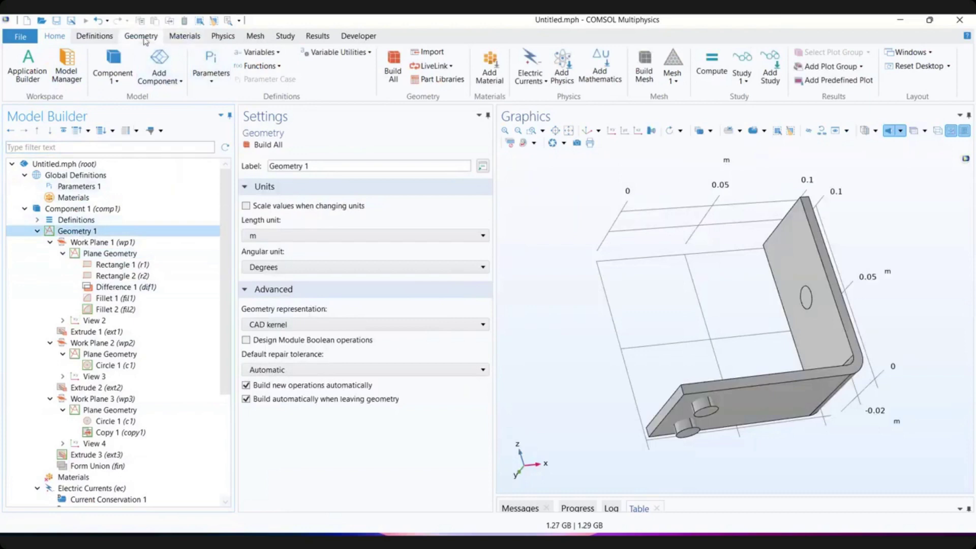
left_click(152, 37)
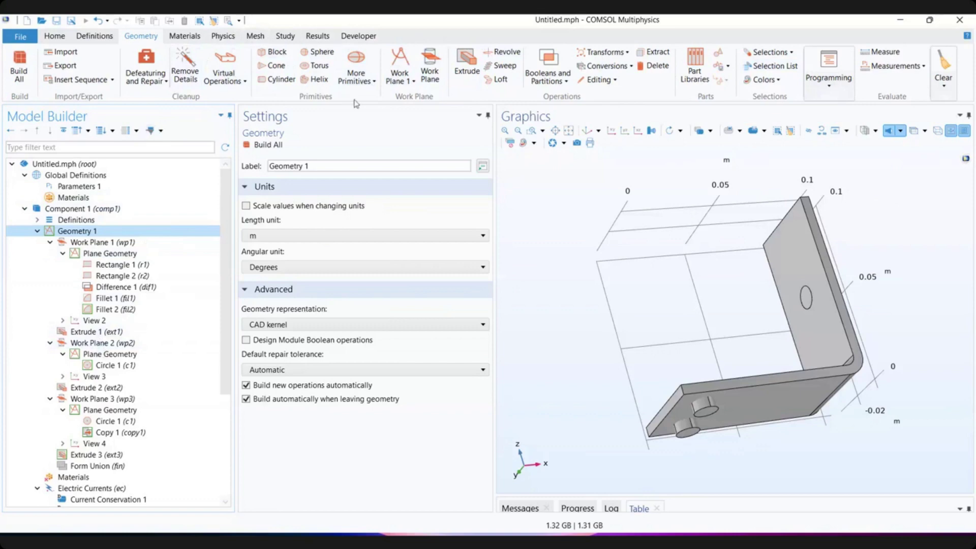
- Add the built-in material Copper to Component 1, with the Geometry 1 branch collapsed
left_click(37, 231)
left_click(78, 243)
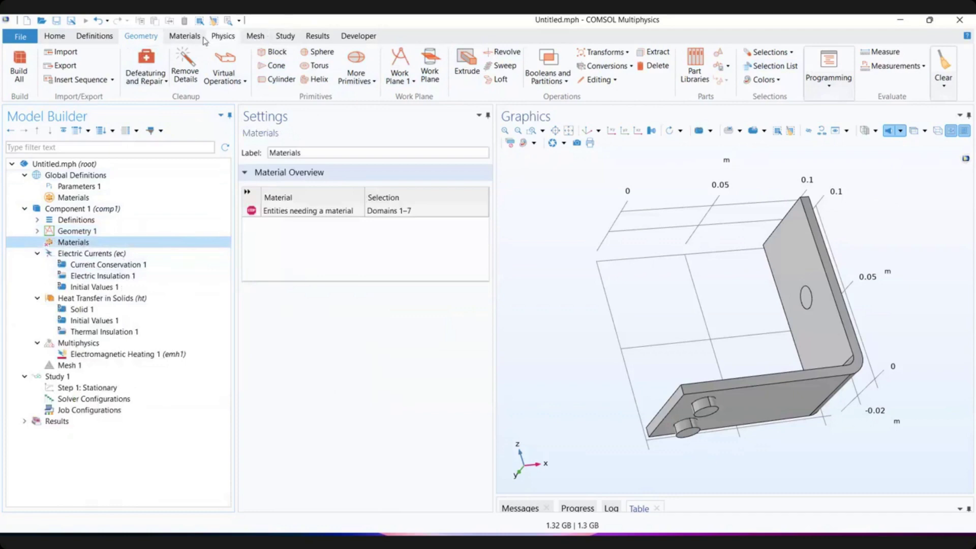
left_click(185, 36)
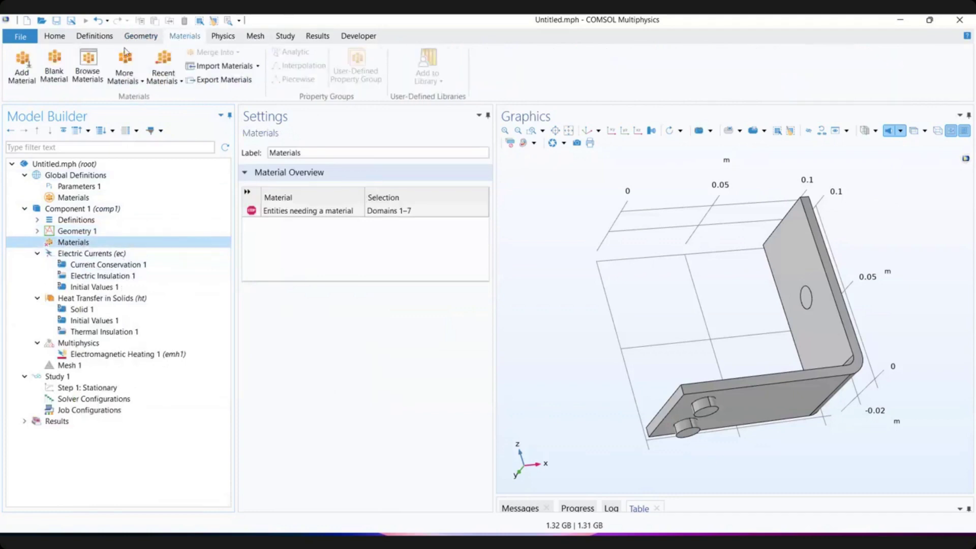
left_click(23, 71)
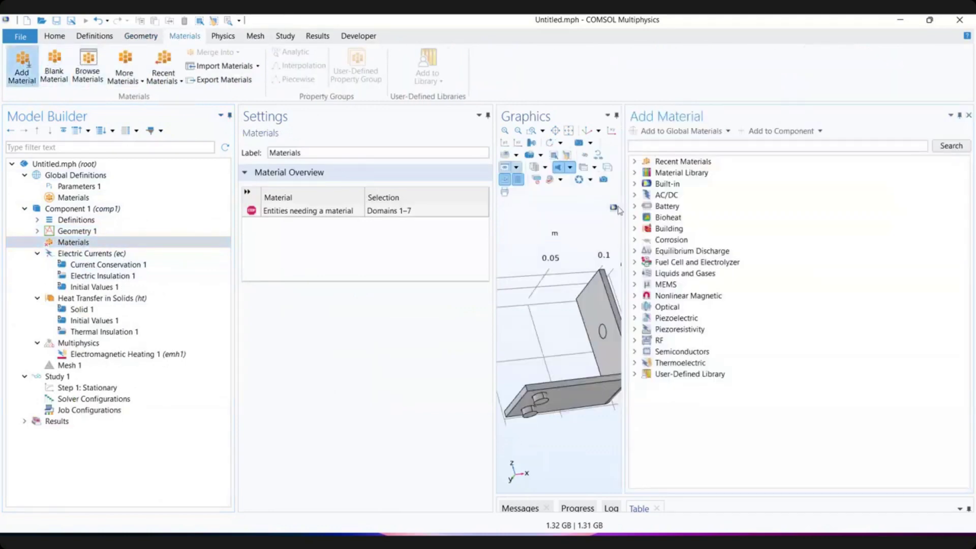
left_click(635, 185)
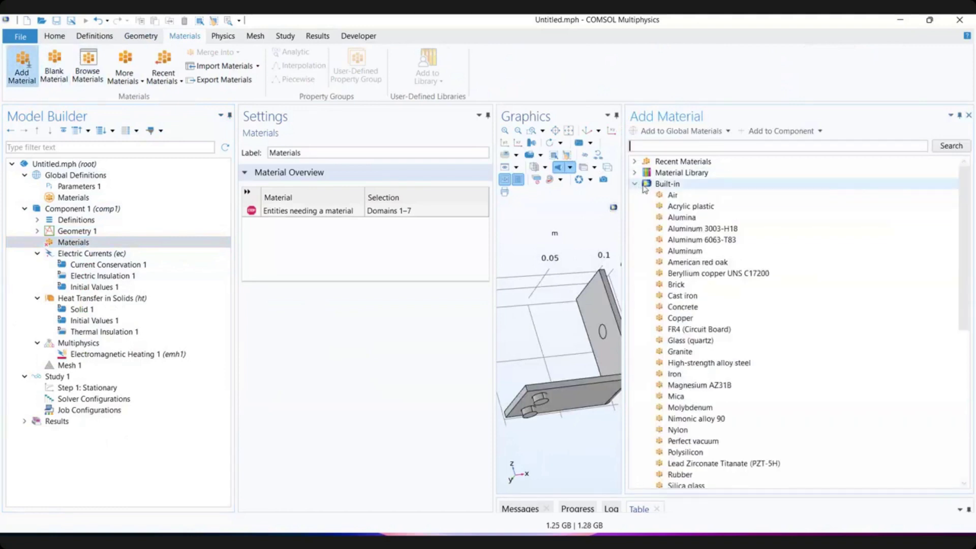
scroll(712, 320, "down", 2)
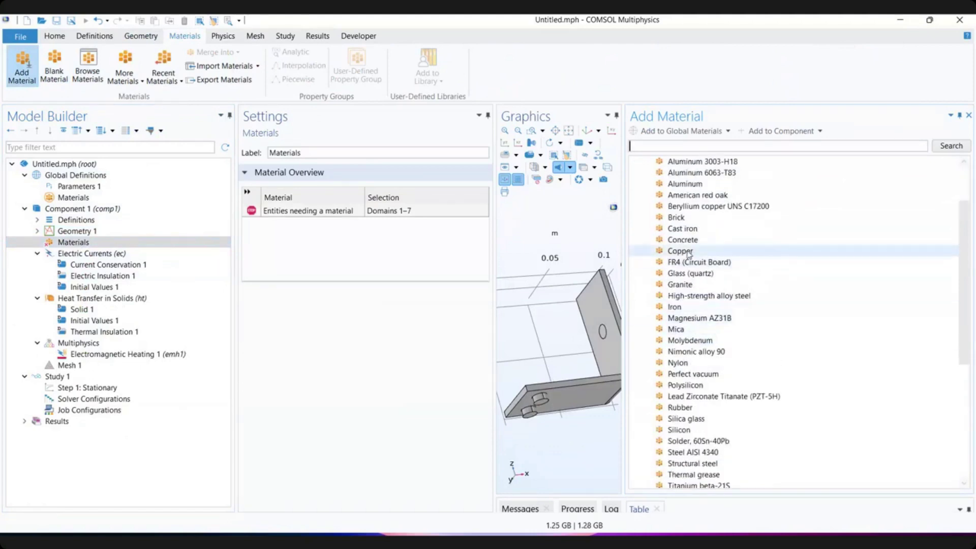
left_click(670, 253)
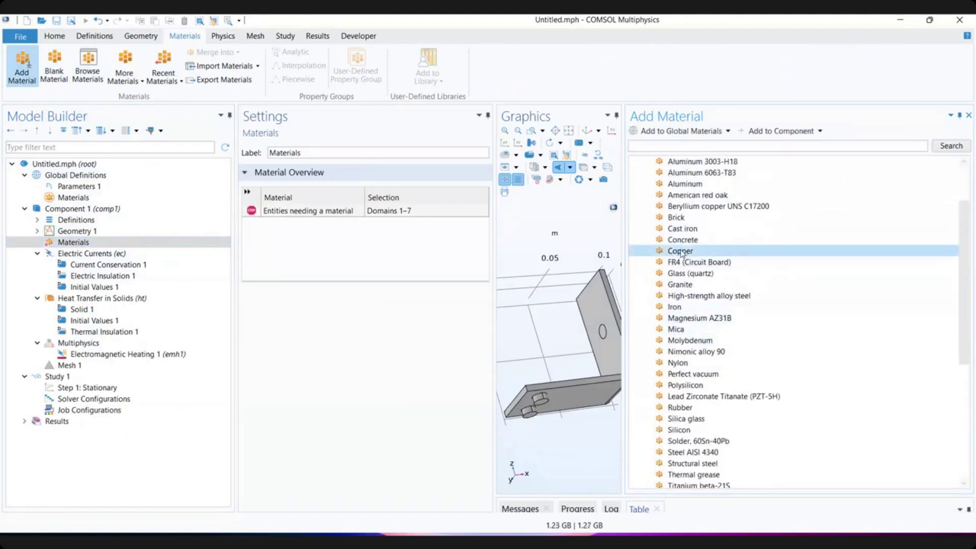
double_click(681, 252)
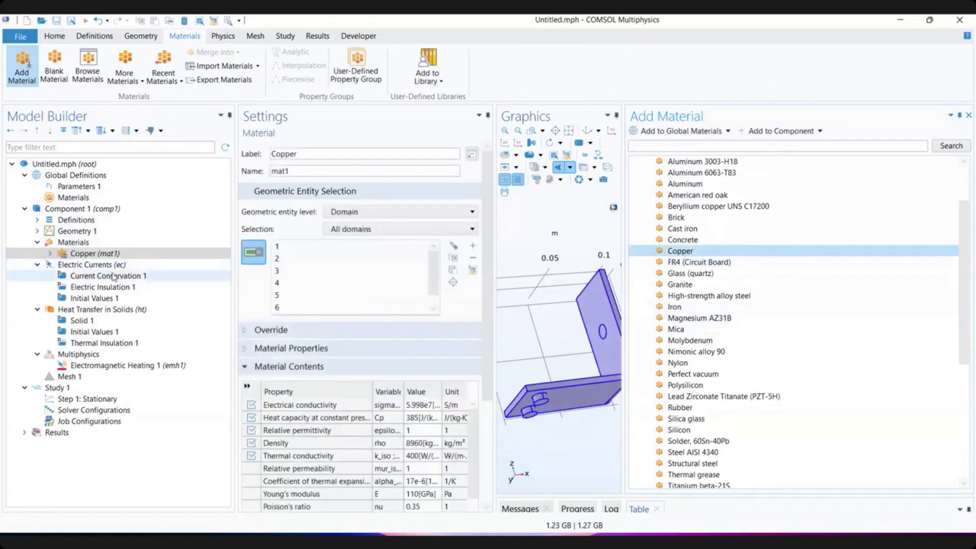
- Add the built-in material Titanium beta-21S to Component 1 and close the material library
scroll(728, 304, "down", 4)
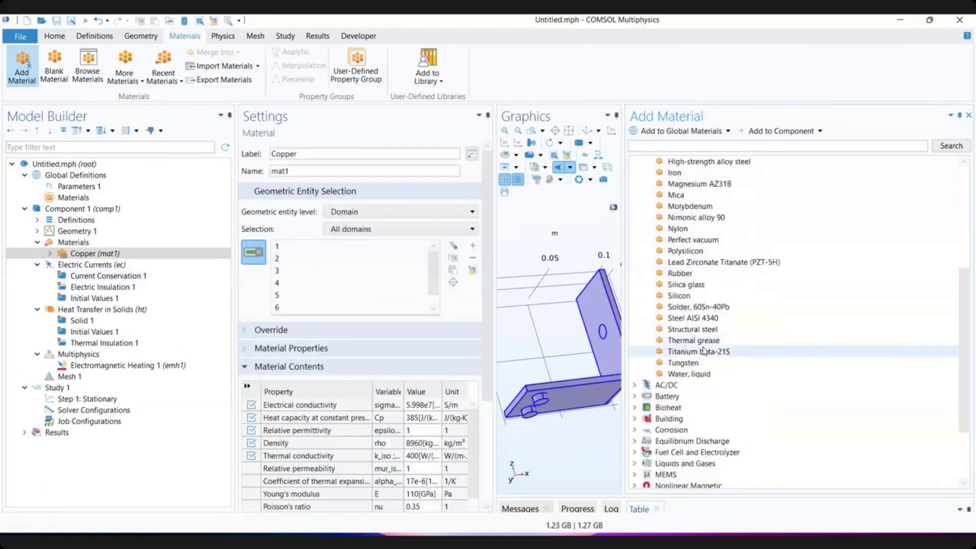
left_click(705, 350)
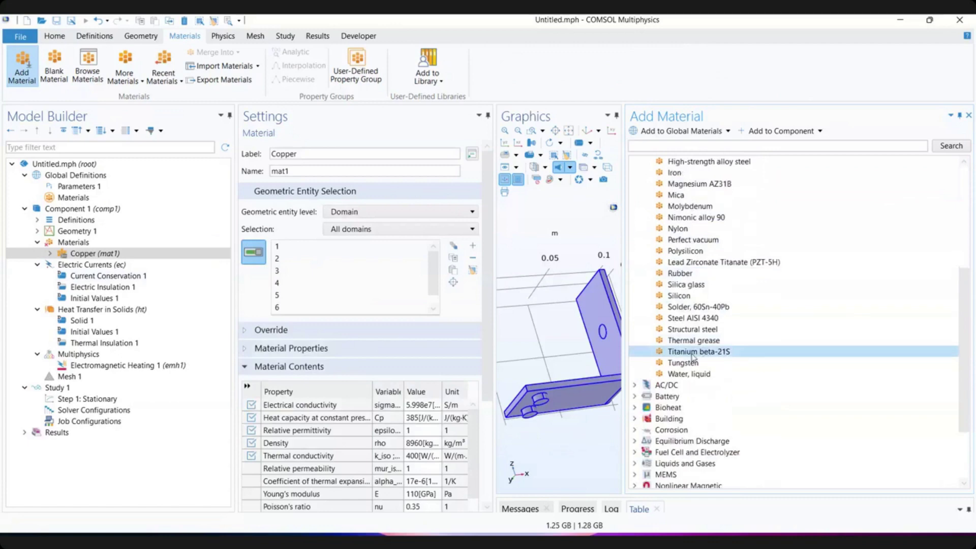
right_click(693, 357)
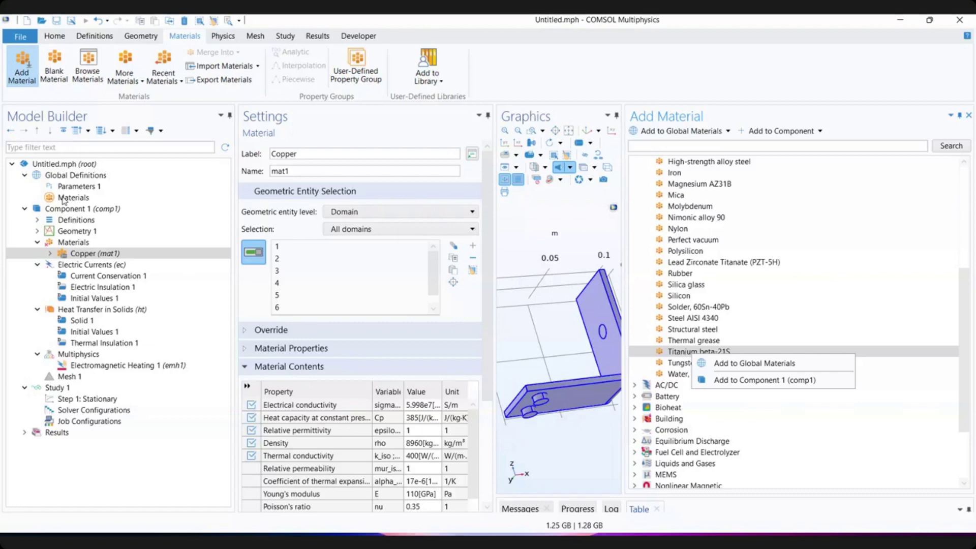
left_click(764, 382)
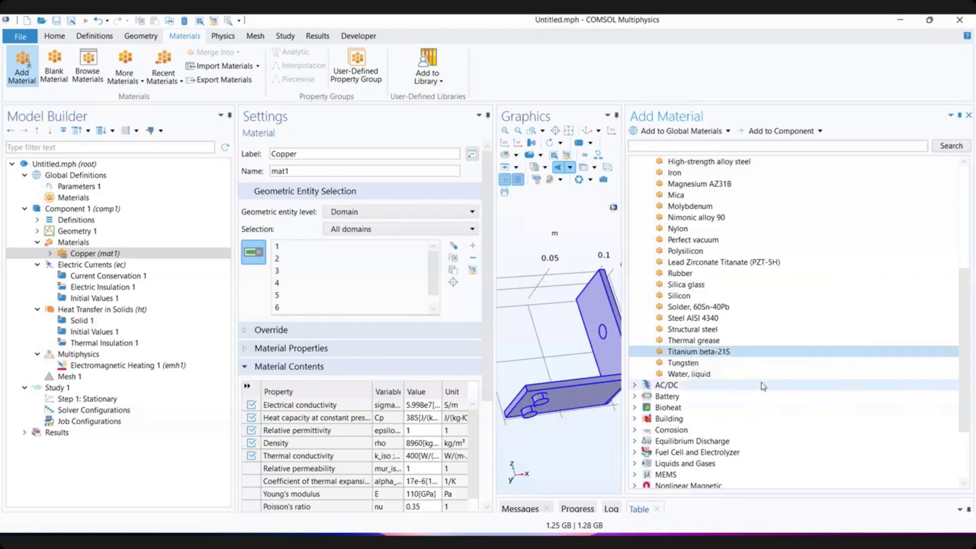
left_click(970, 114)
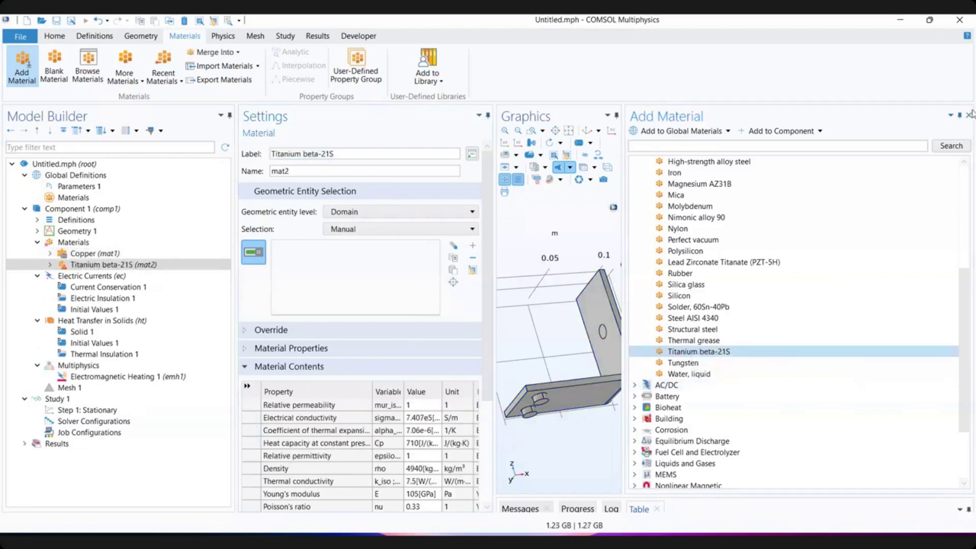
left_click(971, 115)
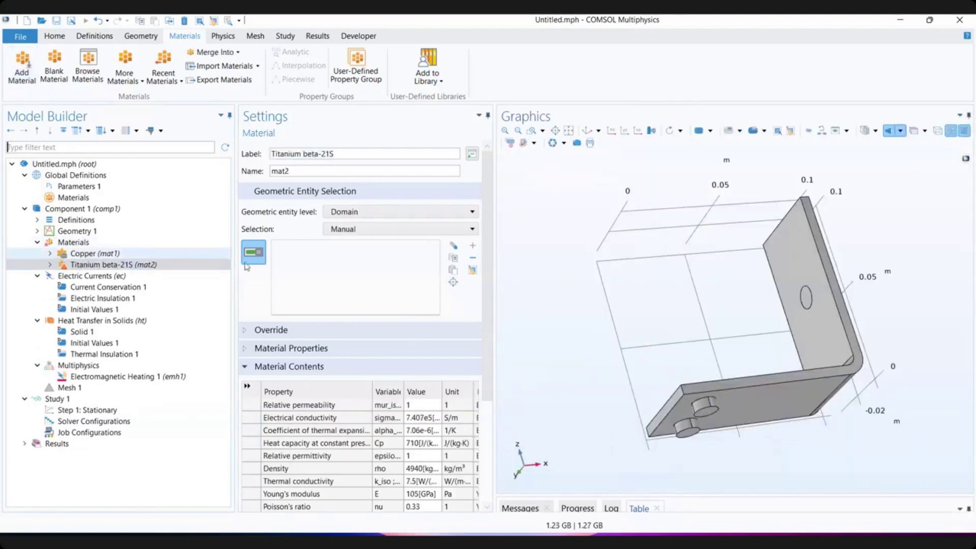
- Limit the Copper material to the busbar body, domain 1, clearing its previous selection, and review its material contents
left_click(132, 246)
left_click(130, 254)
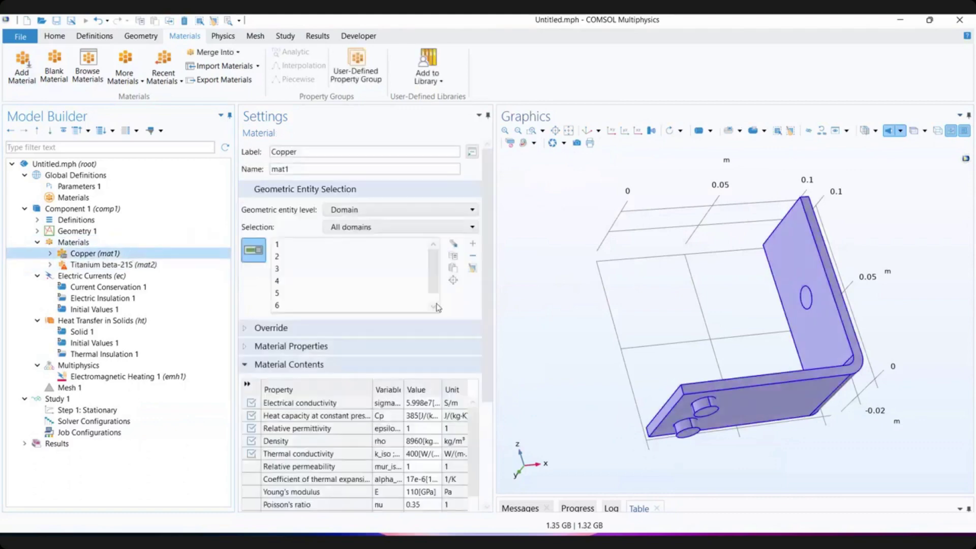
left_click(472, 270)
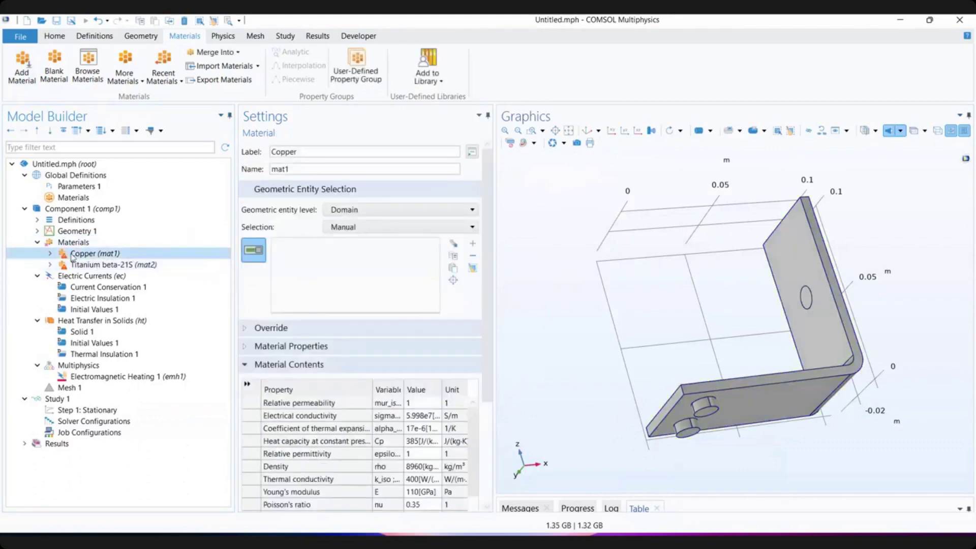
left_click_drag(686, 296, 684, 343)
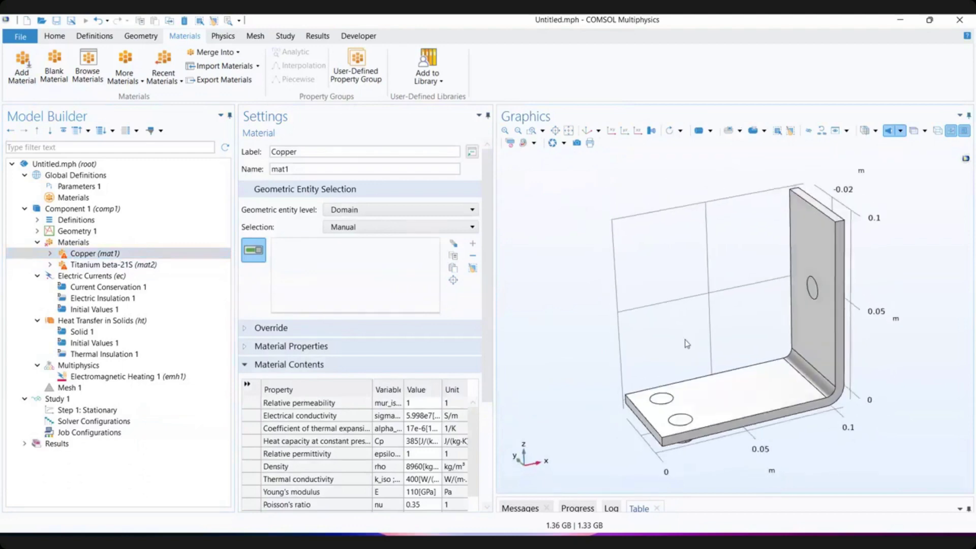
left_click(740, 403)
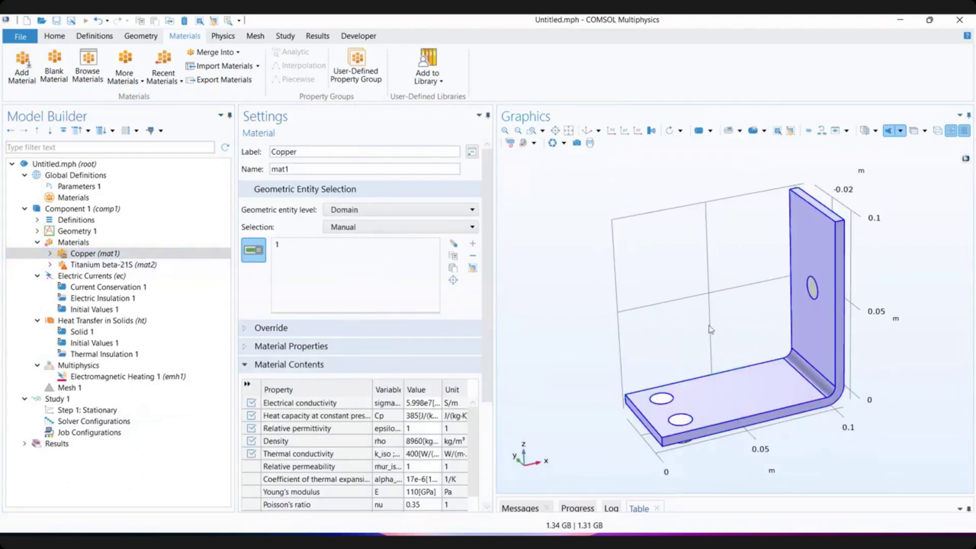
mouse_move(704, 318)
left_mouse_down()
mouse_move(699, 282)
mouse_move(687, 333)
mouse_move(697, 307)
left_mouse_up()
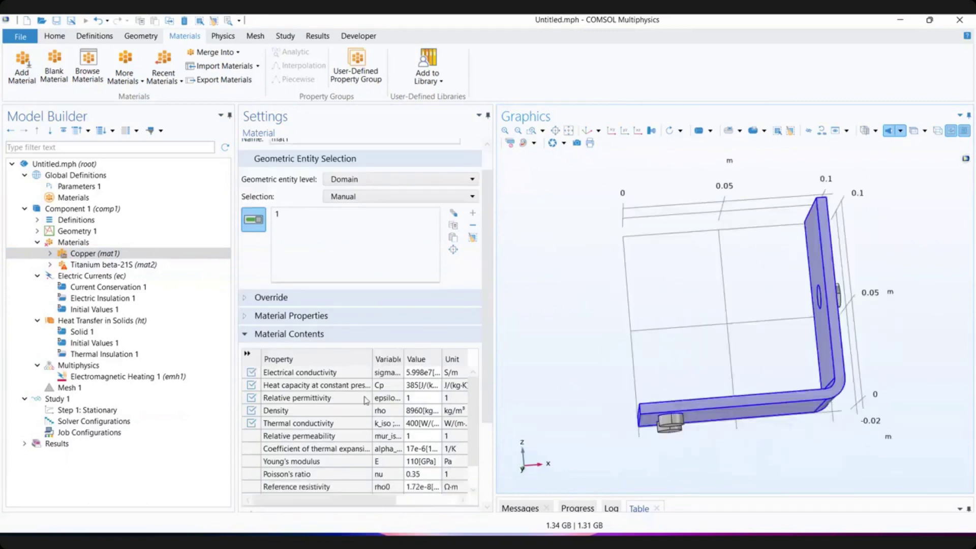
scroll(476, 333, "down", 4)
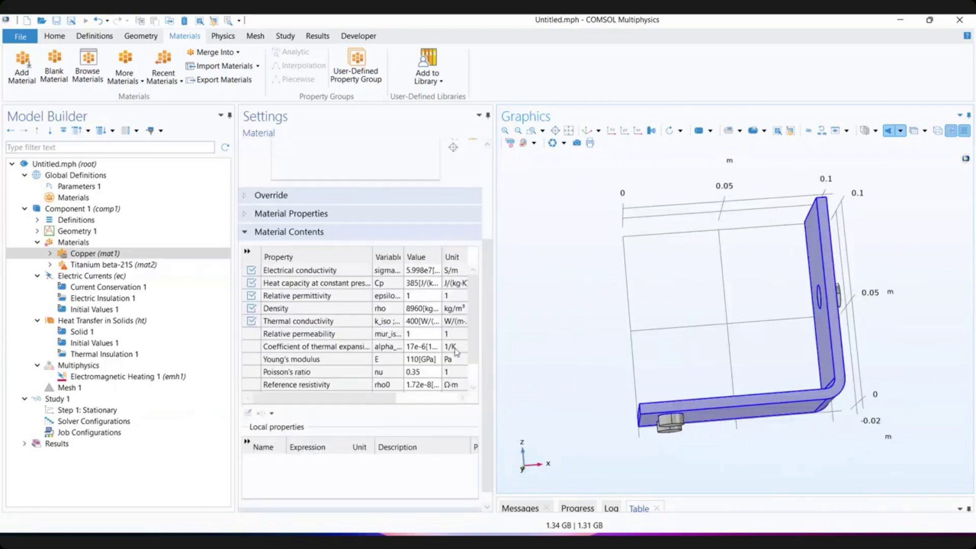
scroll(440, 337, "down", 1)
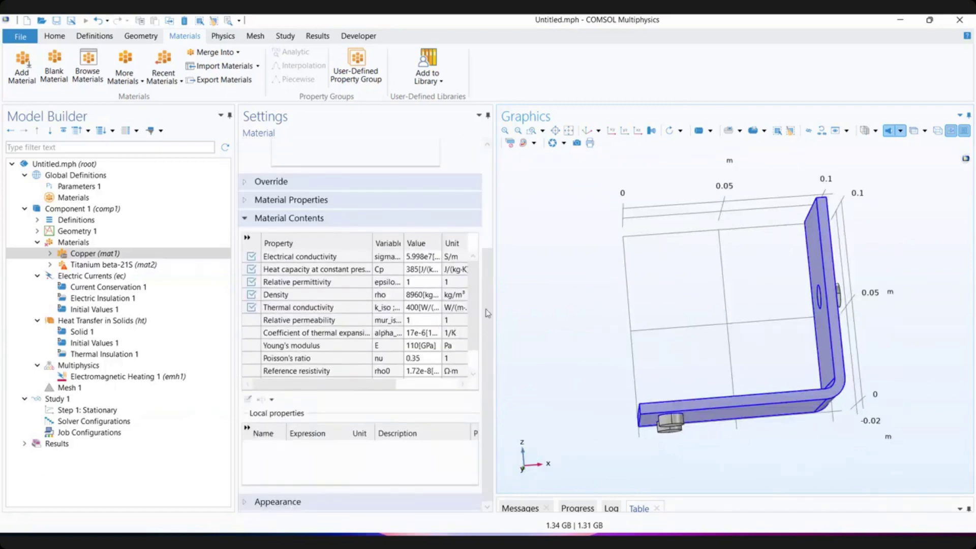
left_click_drag(469, 307, 468, 338)
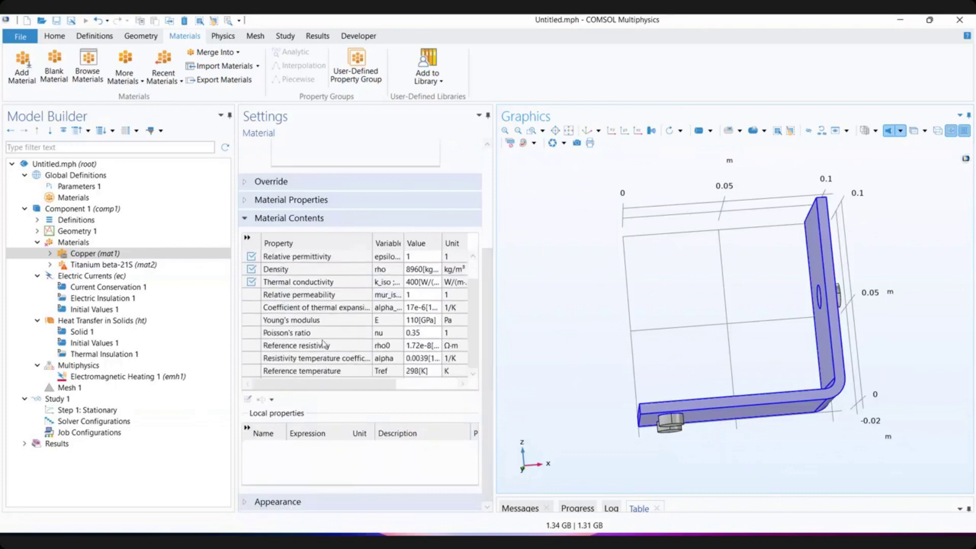
scroll(473, 320, "up", 2)
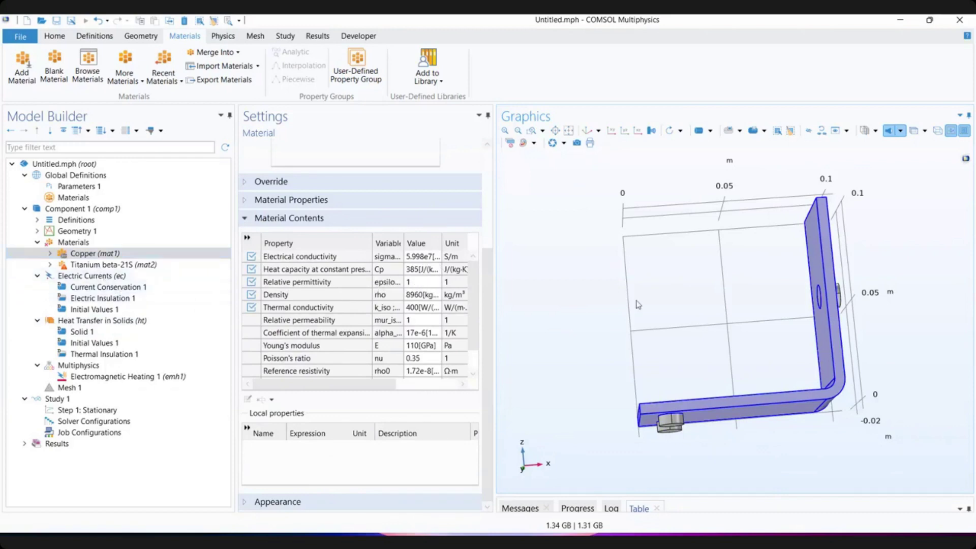
- Assign Titanium beta-21S to all domains except the busbar body, domain 1, so that it covers only the bolts
left_click(112, 264)
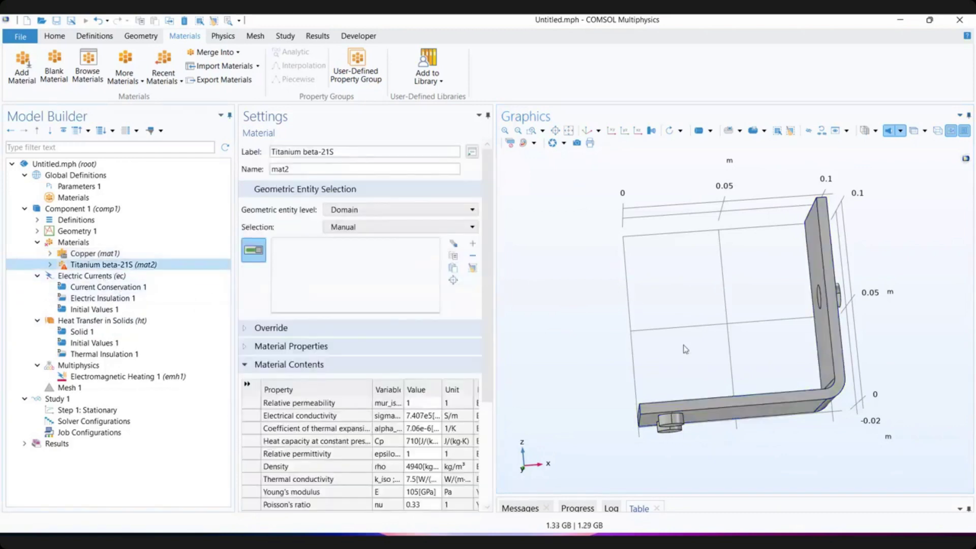
left_click(356, 228)
left_click(350, 252)
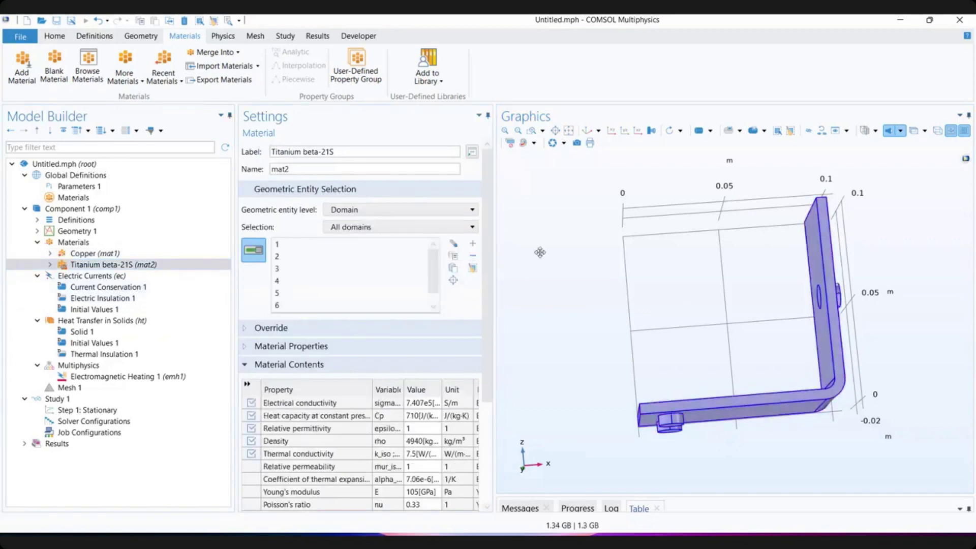
left_click_drag(540, 253, 508, 254)
left_click(394, 245)
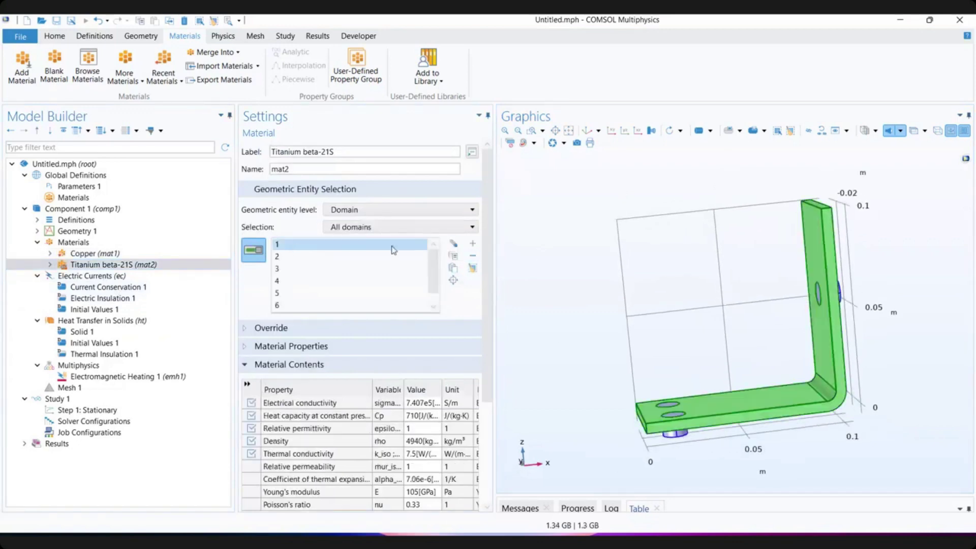
left_click(473, 256)
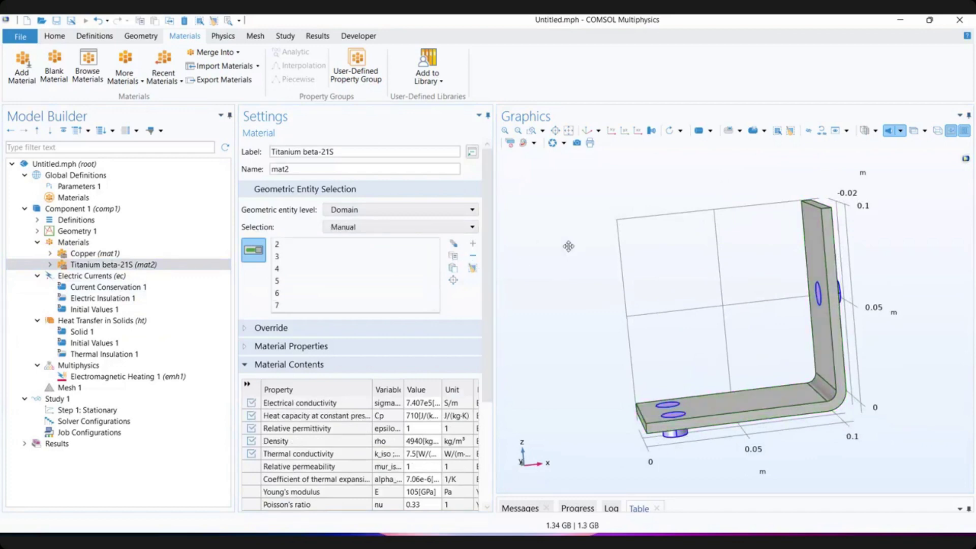
- Check which bolt parts the Titanium beta-21S domains cover and look through the material's entries in the model tree
left_click_drag(568, 247, 571, 255)
left_click(358, 245)
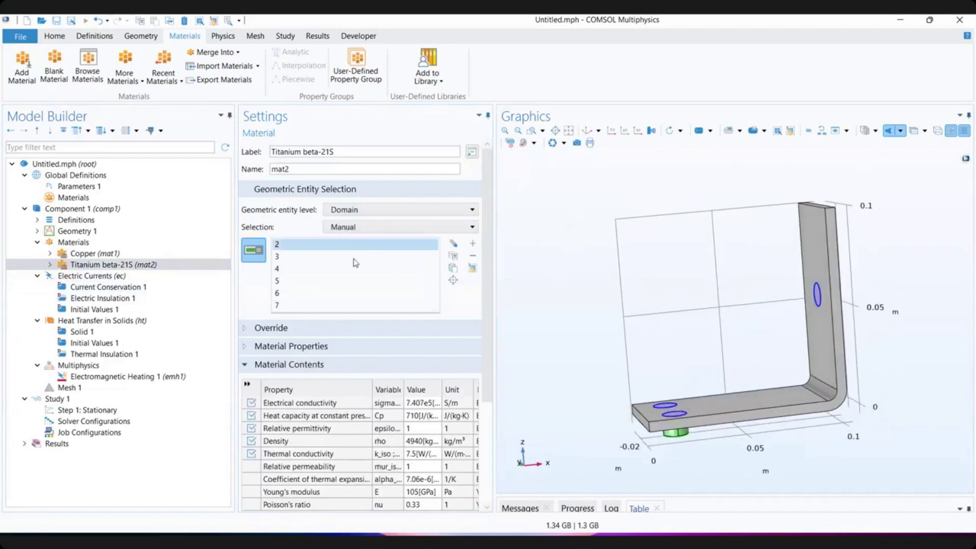
left_click(312, 256)
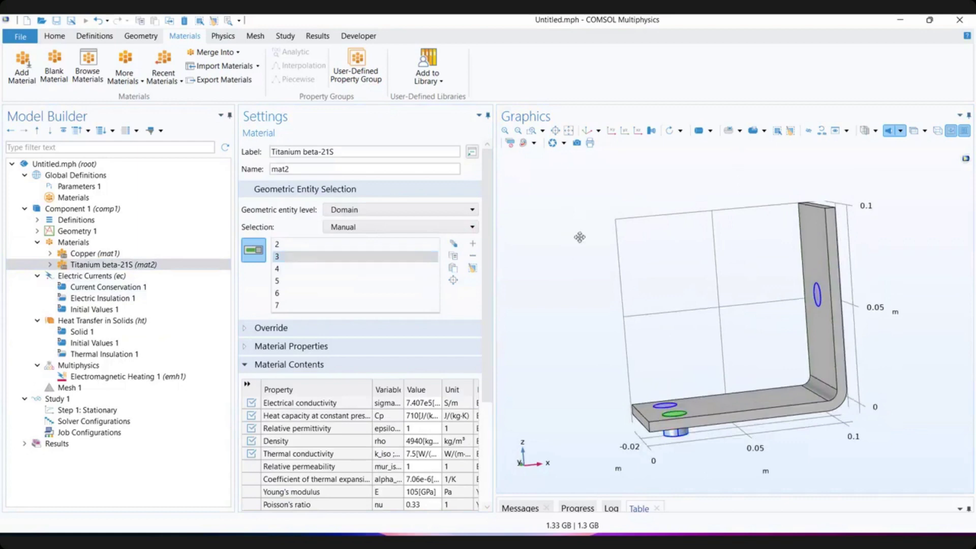
left_click_drag(580, 237, 567, 262)
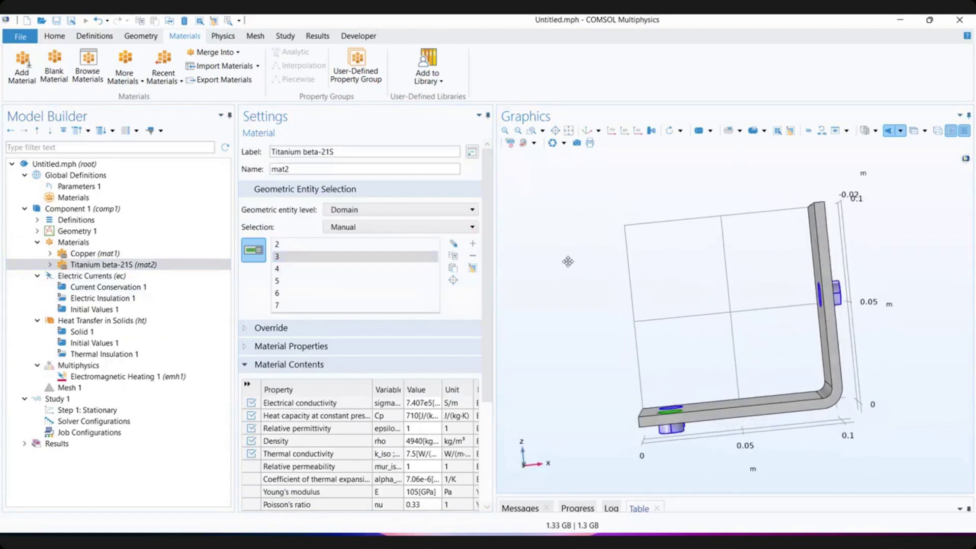
left_click(38, 244)
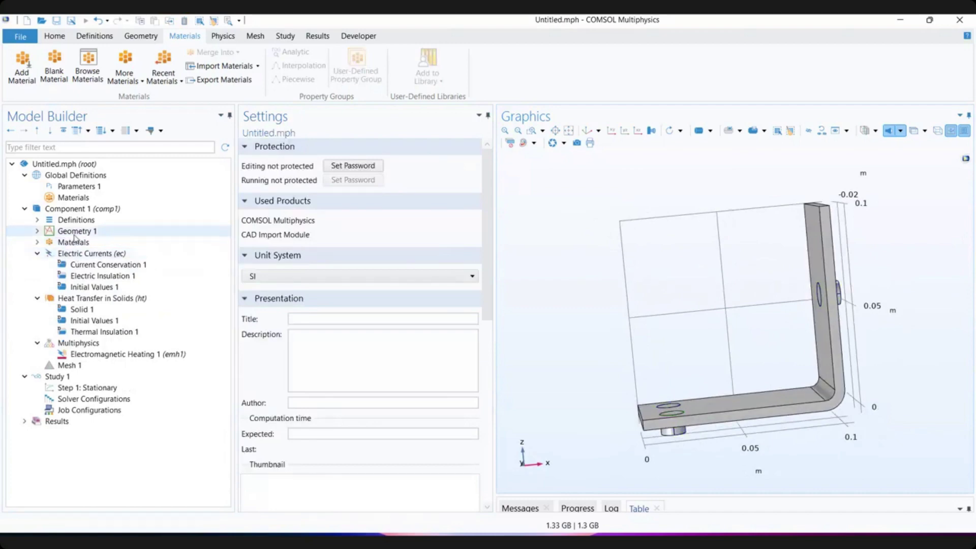
left_click(38, 243)
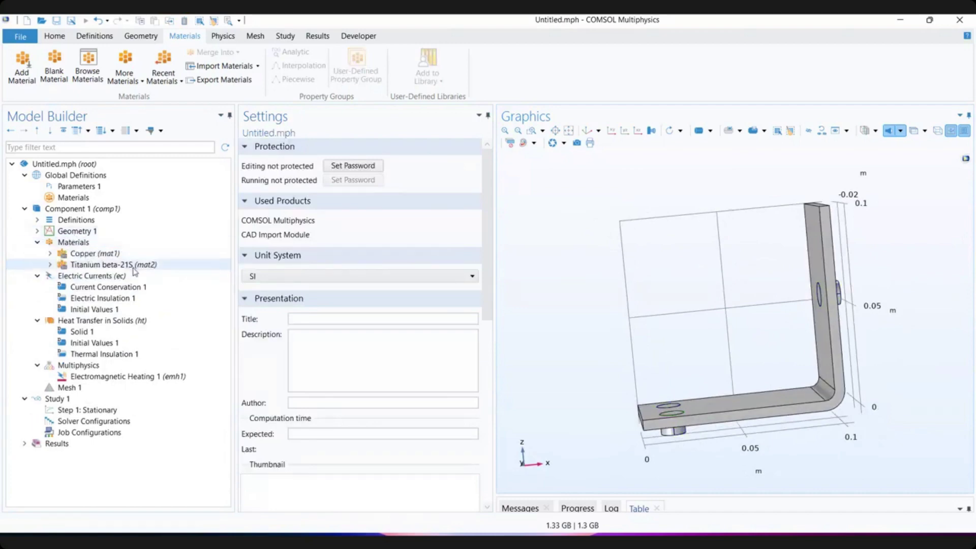
left_click(92, 268)
double_click(91, 268)
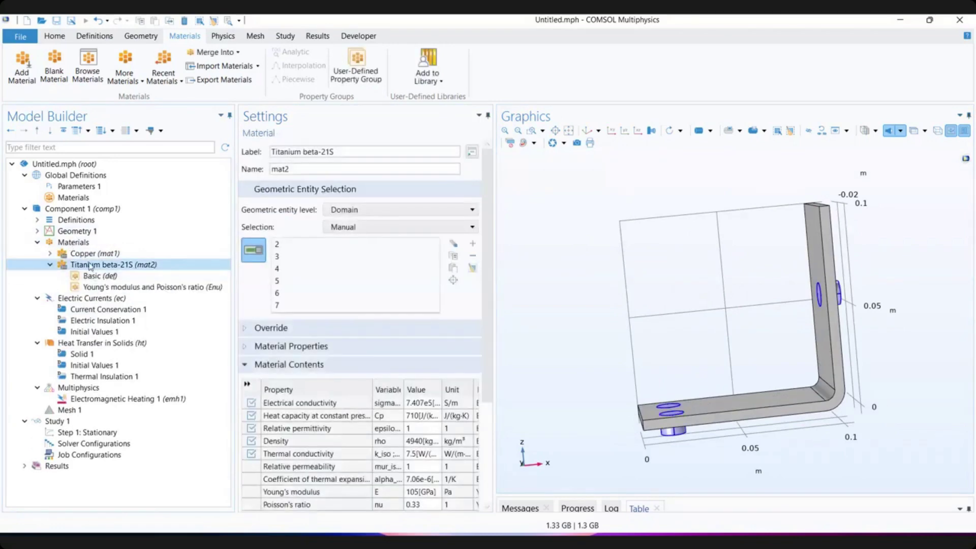
double_click(91, 271)
- Review the domain selections of the Electric Currents and Heat Transfer in Solids interfaces against the busbar geometry
left_click(91, 276)
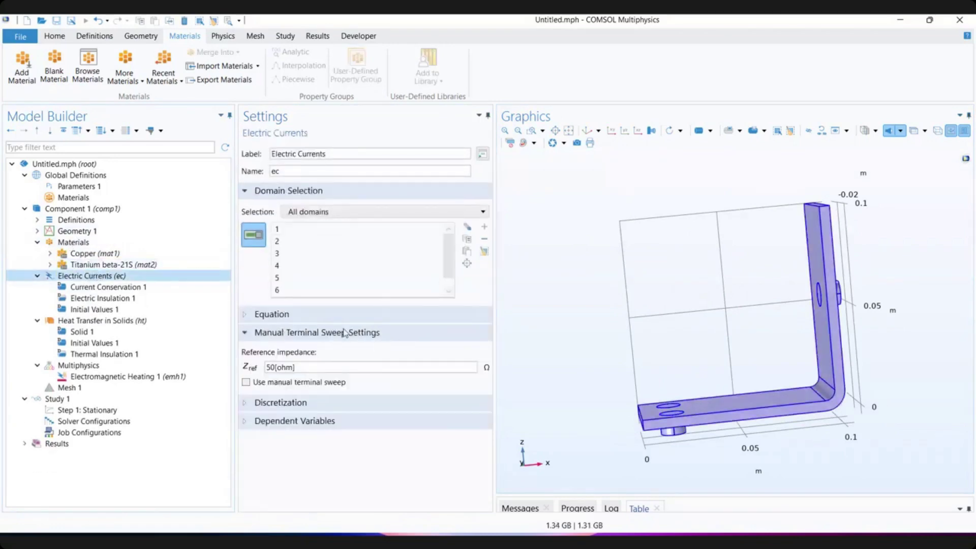
left_click(312, 233)
left_click(309, 243)
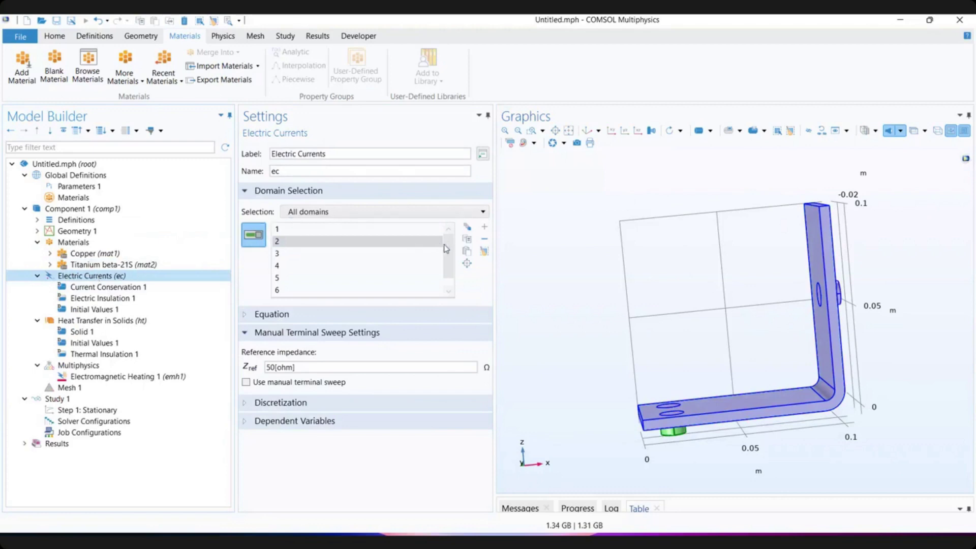
left_click_drag(449, 251, 449, 269)
left_click(449, 229)
left_click(307, 229)
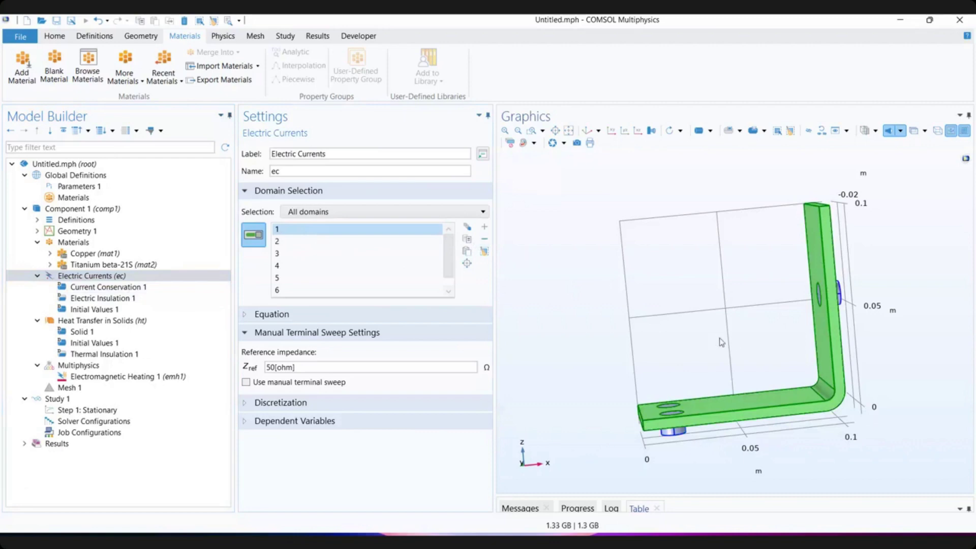
left_click_drag(707, 313, 515, 302)
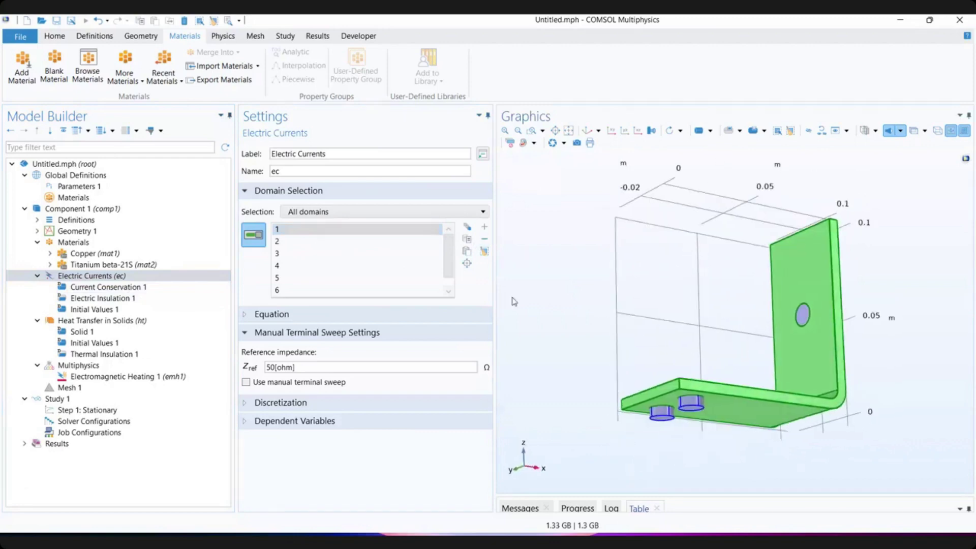
left_click(122, 321)
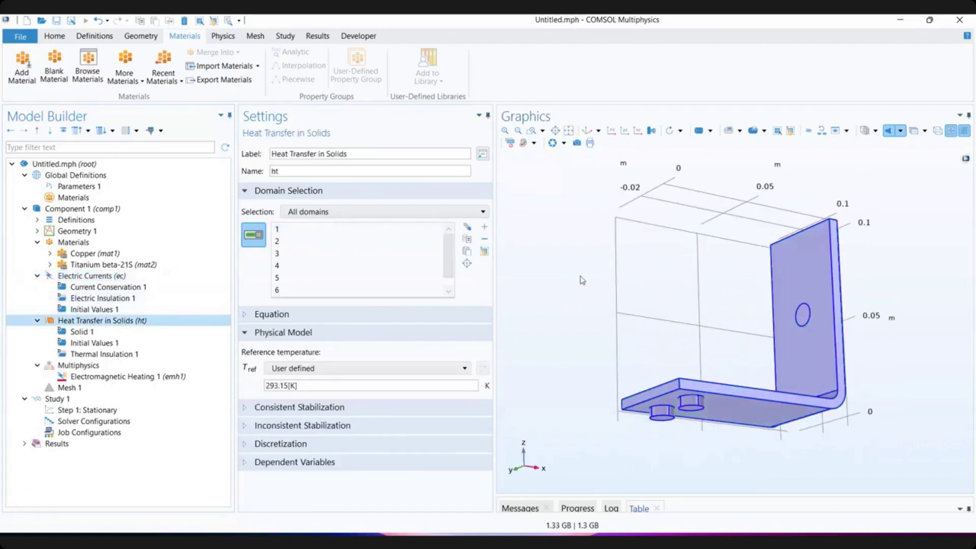
left_click_drag(645, 292, 753, 295)
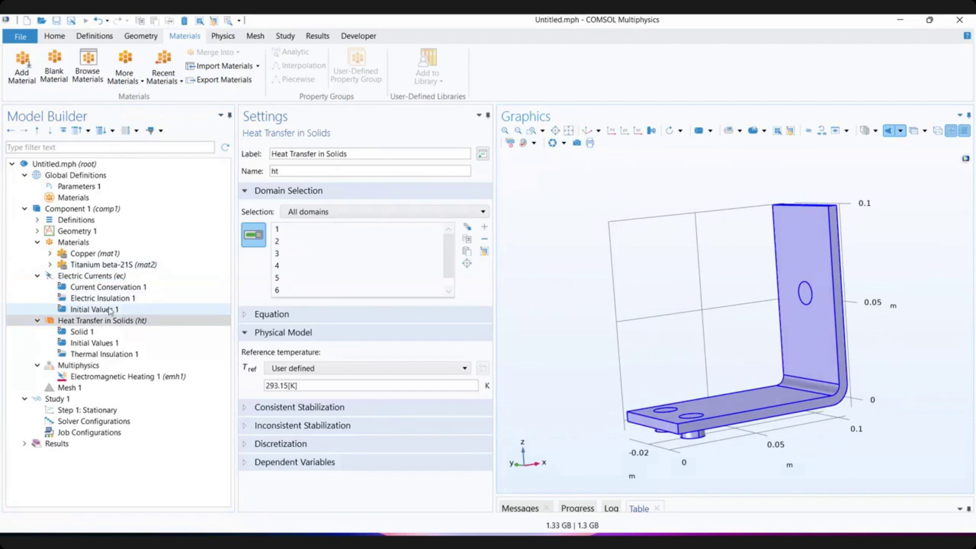
- Add a Ground and an Electric Potential boundary condition to the Electric Currents interface
left_click(79, 278)
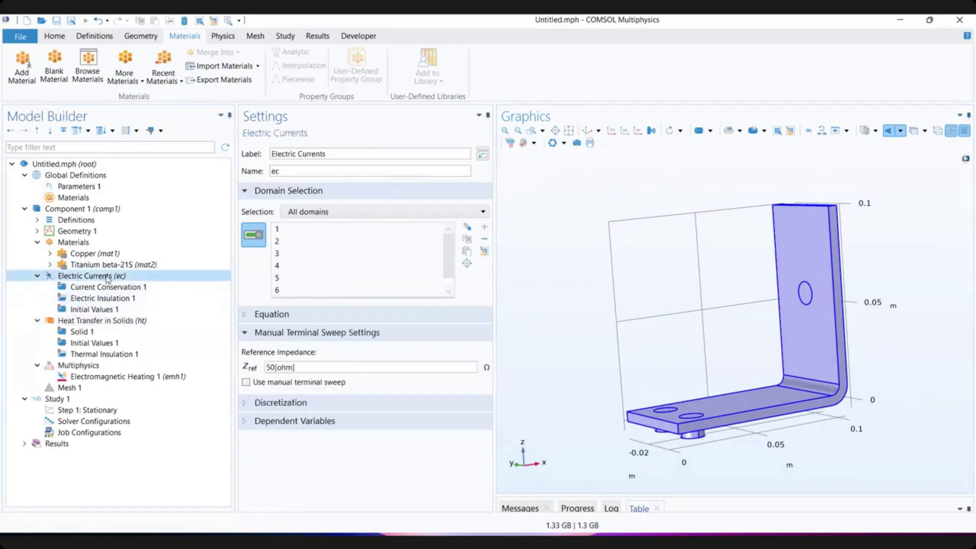
left_click(224, 36)
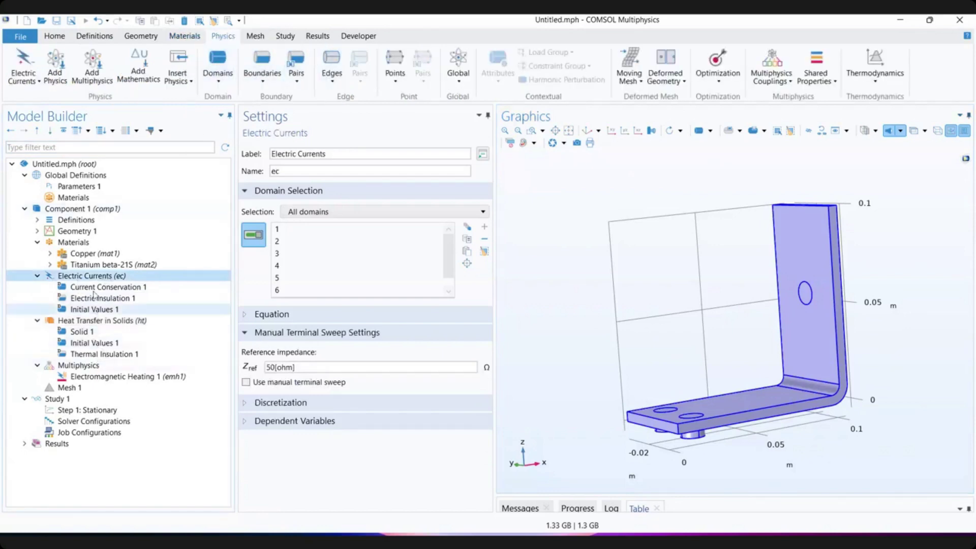
right_click(95, 276)
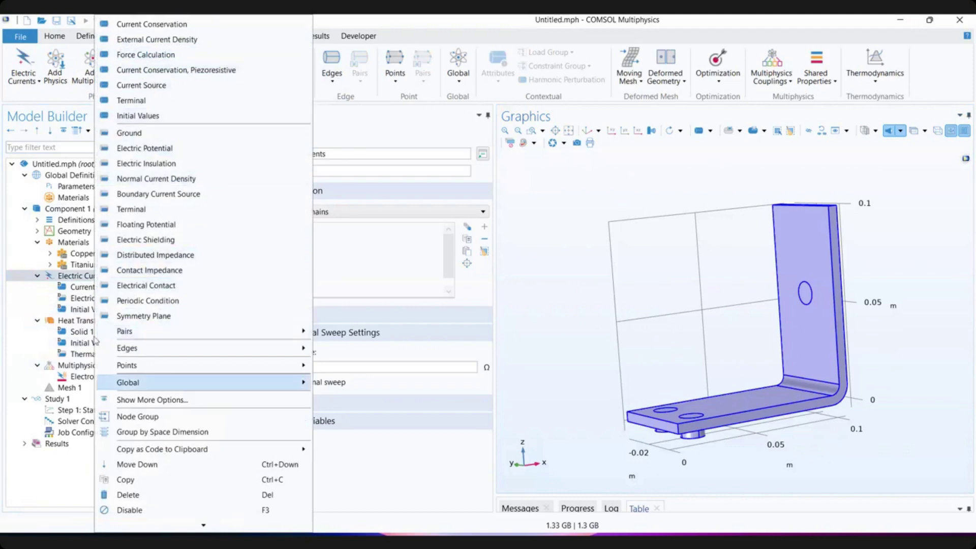
left_click(76, 278)
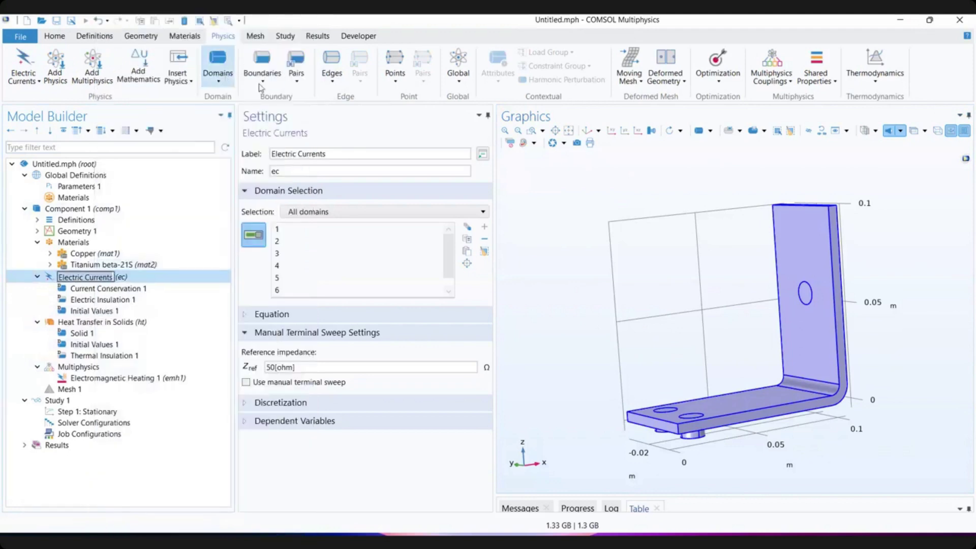
left_click(263, 65)
left_click(269, 130)
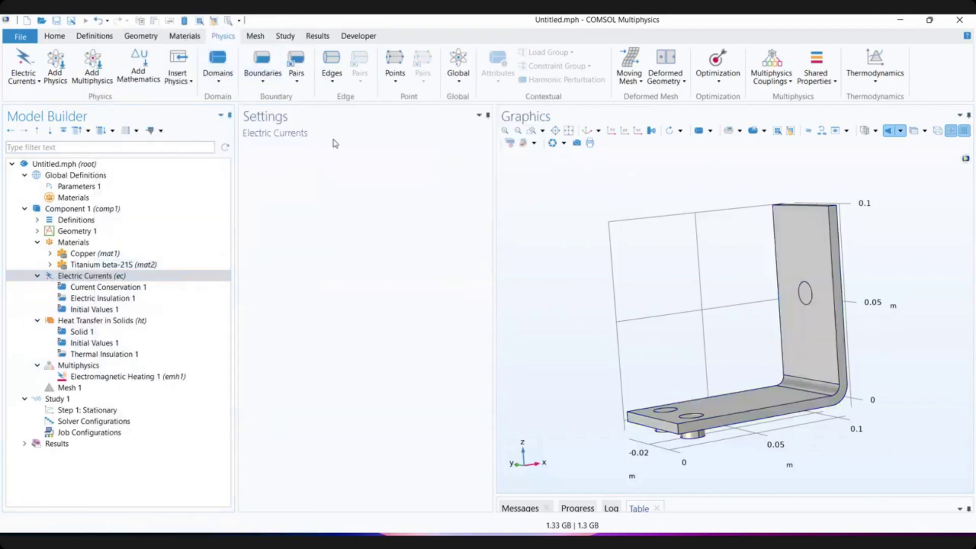
left_click(262, 75)
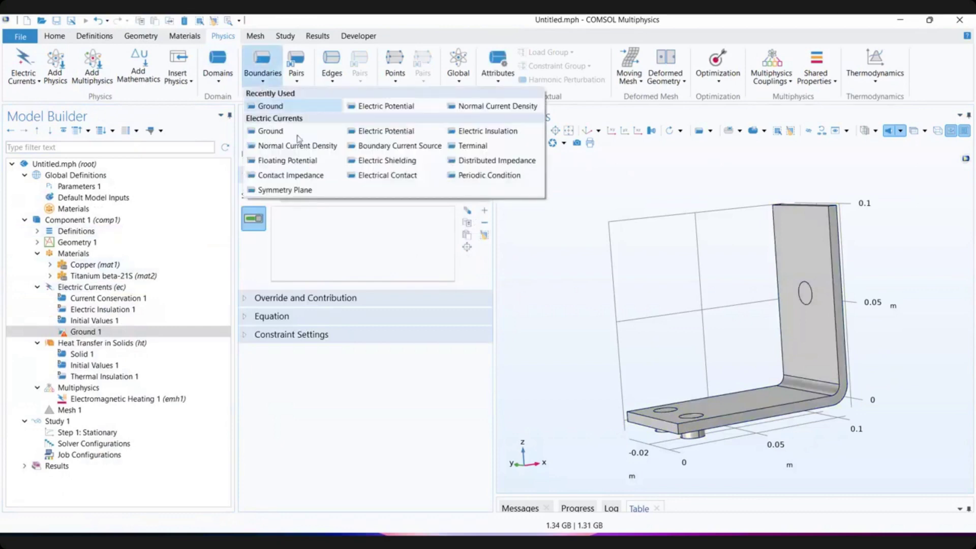
left_click(376, 132)
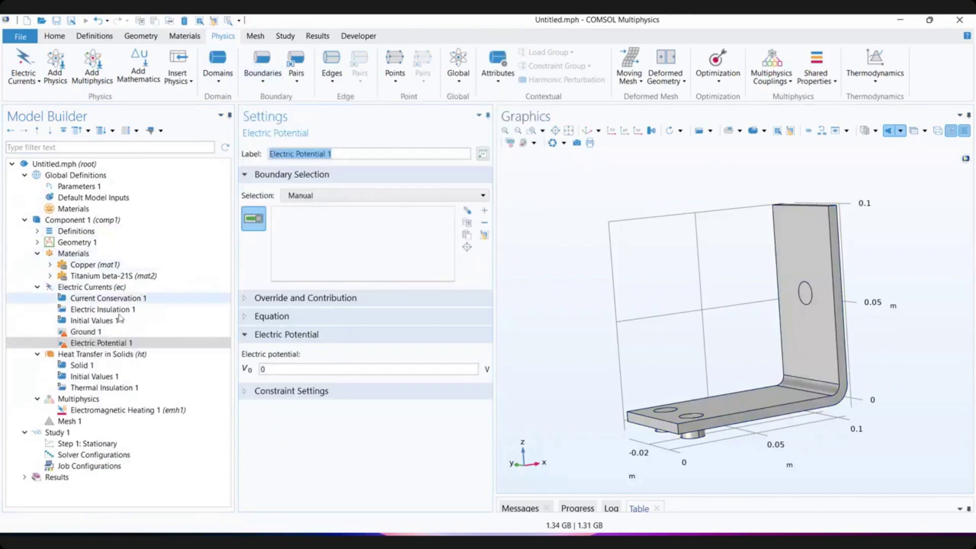
- Apply the Ground condition to the end faces of the two bolts on the busbar's horizontal leg, boundaries 8 and 15
left_click(87, 332)
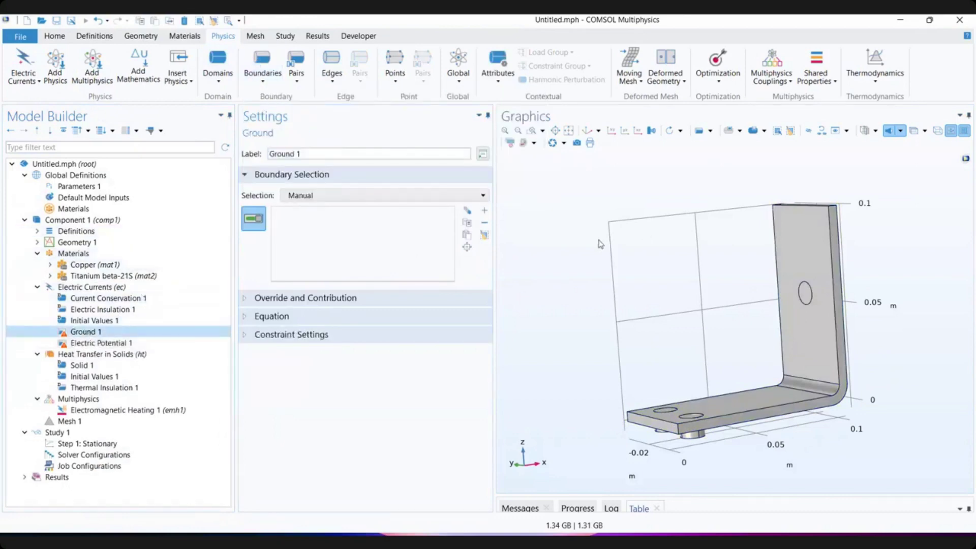
left_click_drag(580, 225, 604, 278)
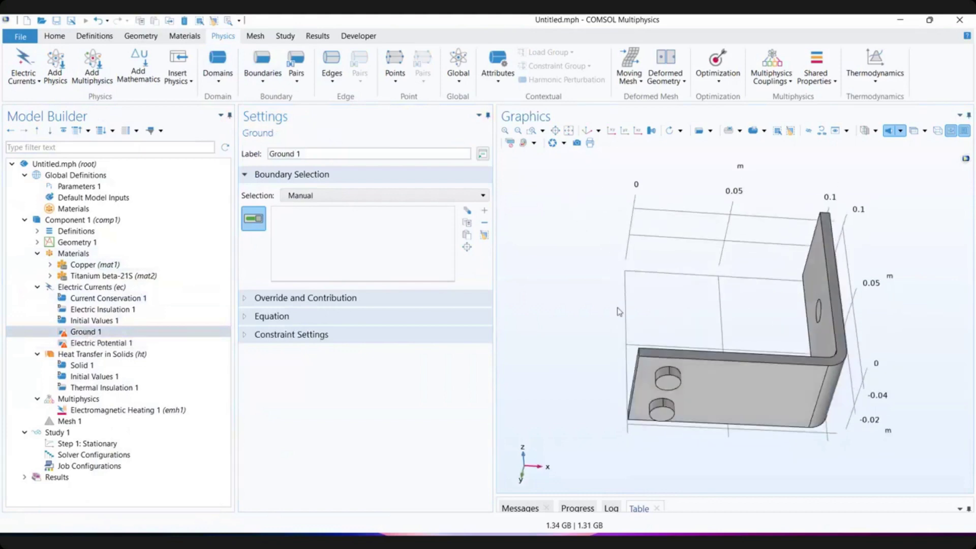
left_click(667, 381)
left_click(663, 414)
left_click_drag(644, 260, 580, 289)
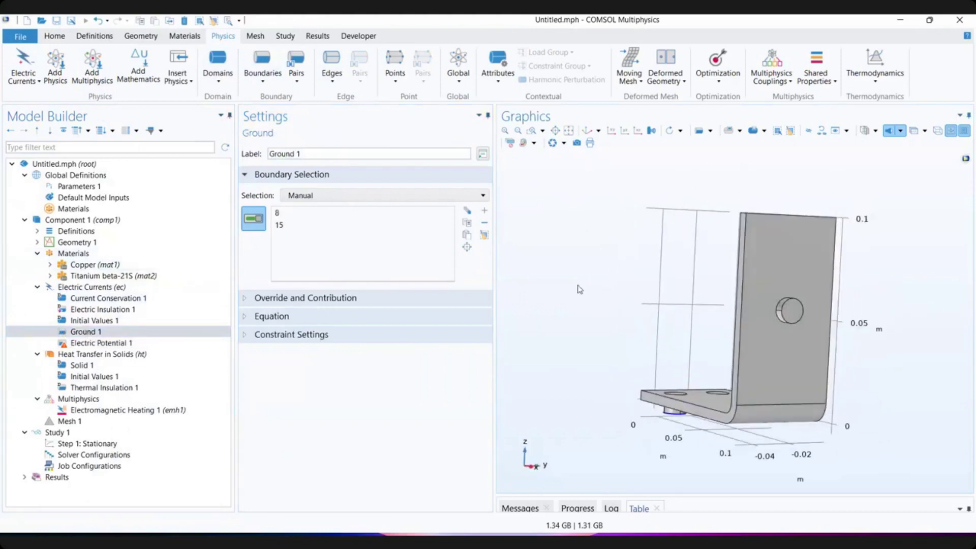
- Apply the Electric Potential condition to the end face of the vertical leg's bolt, boundary 43, trying Vtot and V as the potential
left_click(101, 343)
left_click(789, 311)
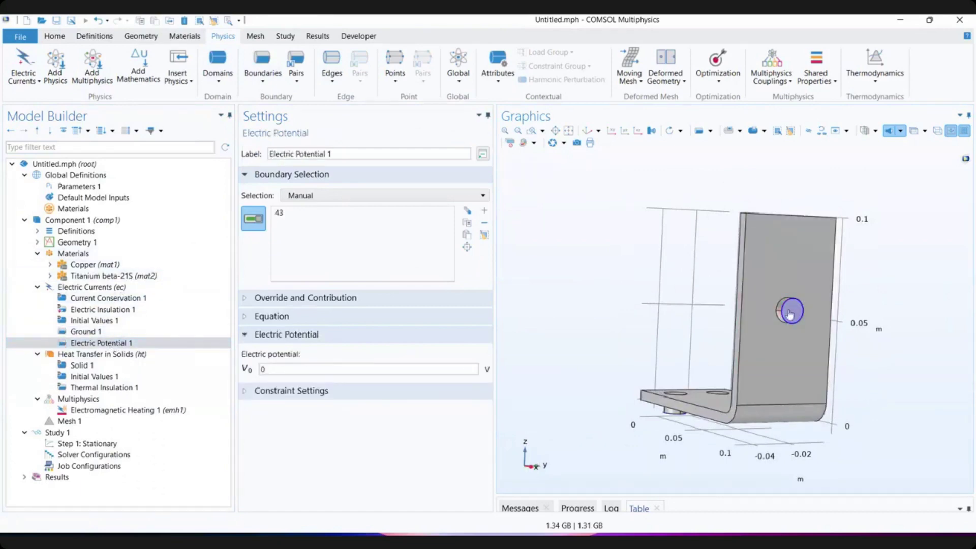
double_click(291, 374)
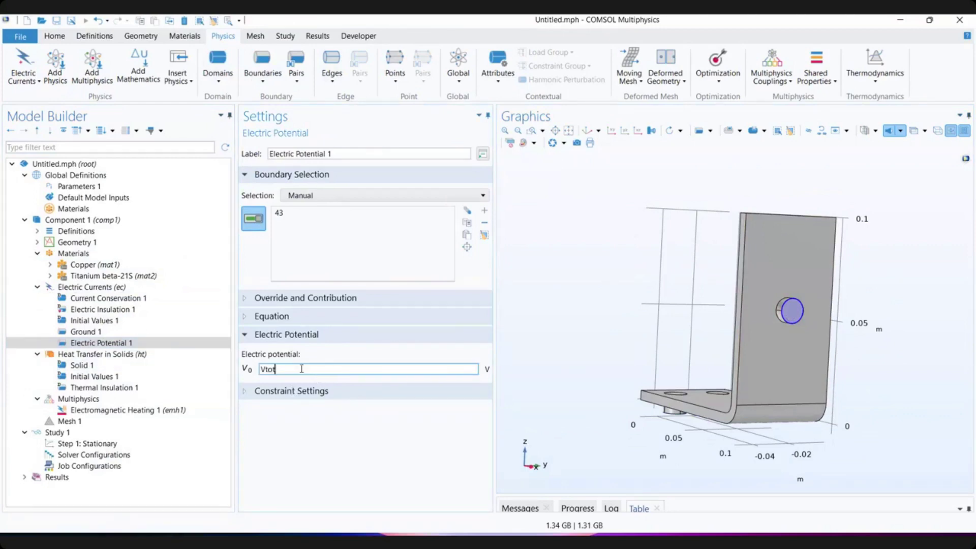
left_click(331, 434)
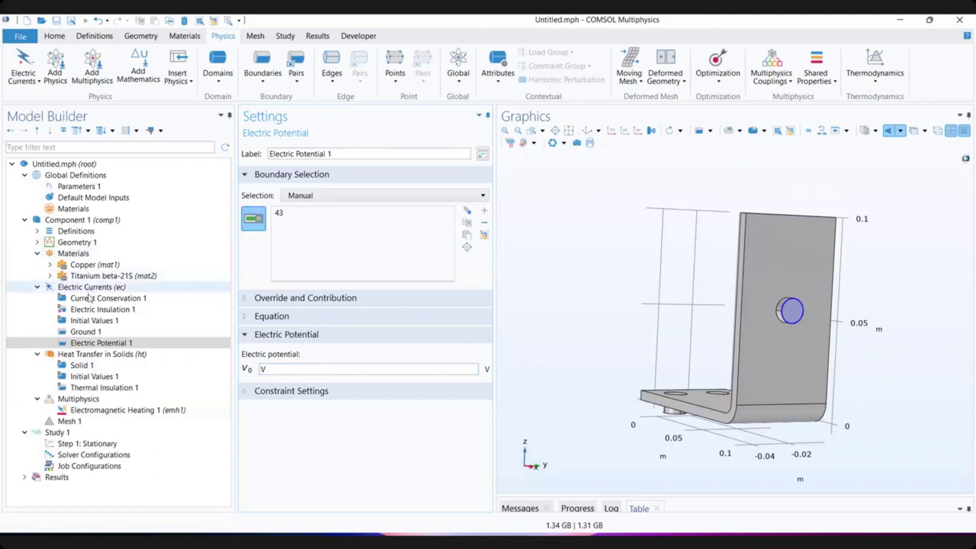
- Try the undefined variable gg as the value of the Electric Potential condition
left_click(105, 298)
left_click(94, 343)
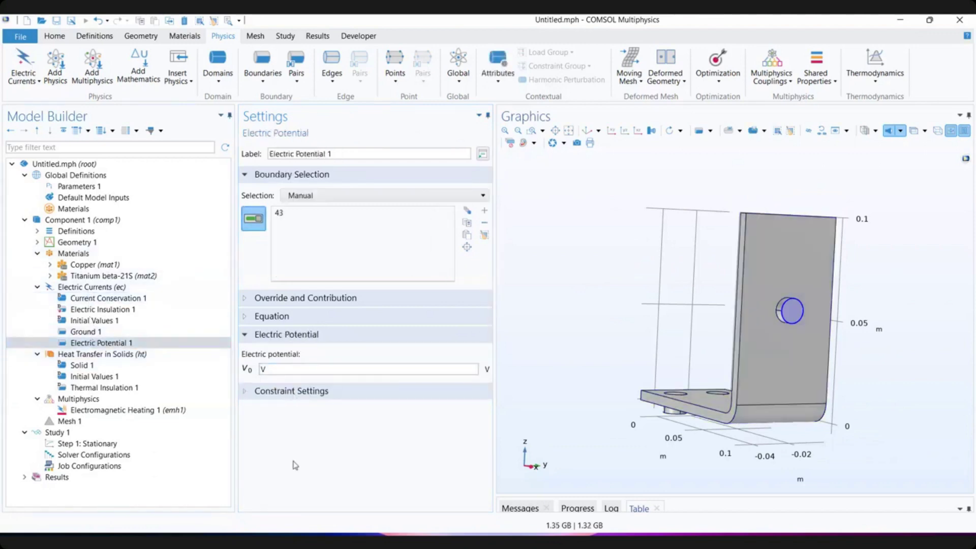
left_click(281, 367)
left_click(289, 369)
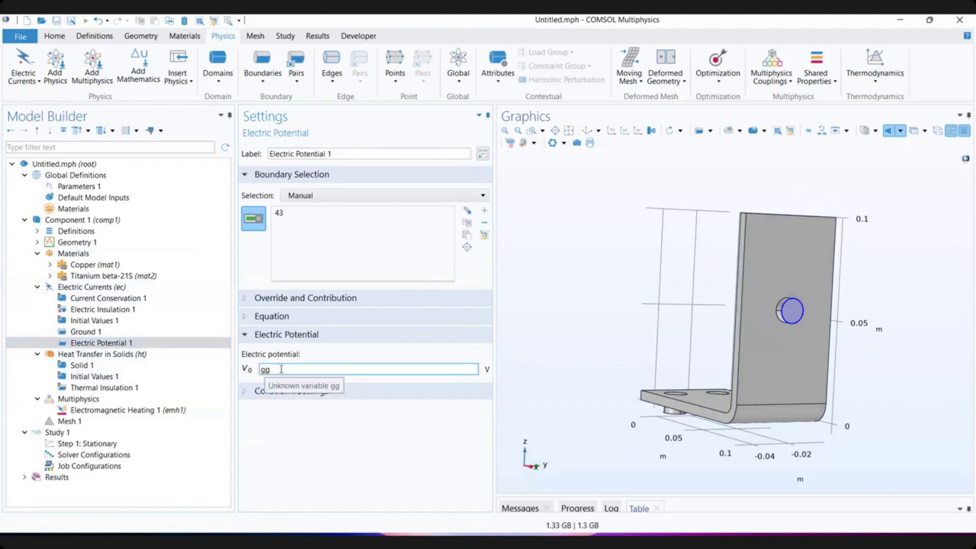
- Set the electric potential to Vtot and check that parameter's definition in the global parameter list
left_click_drag(282, 369, 249, 371)
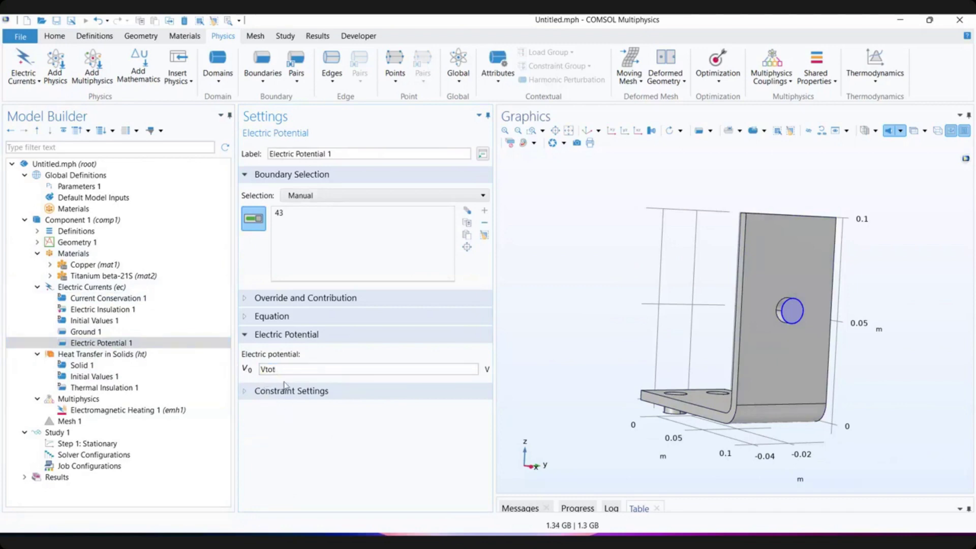
left_click(261, 369)
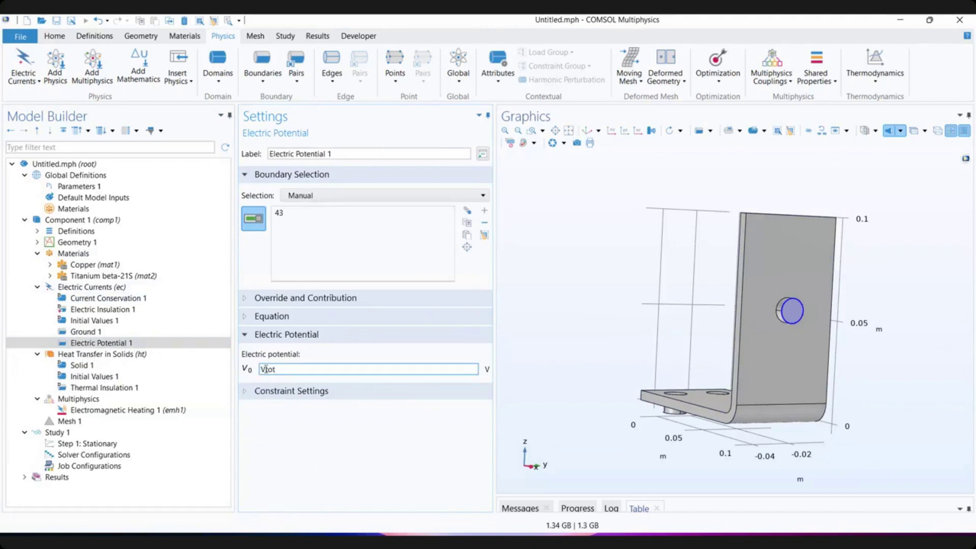
mouse_move(274, 369)
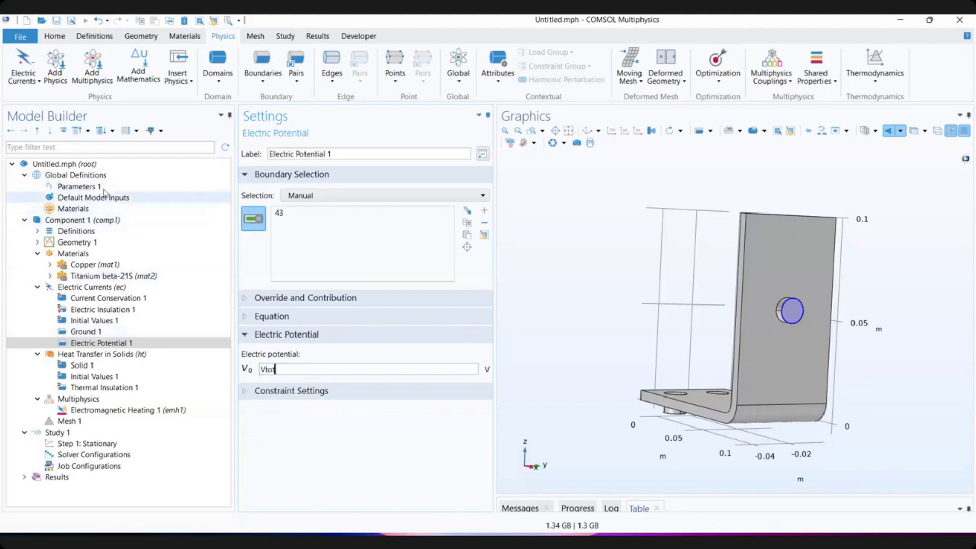
left_click(77, 186)
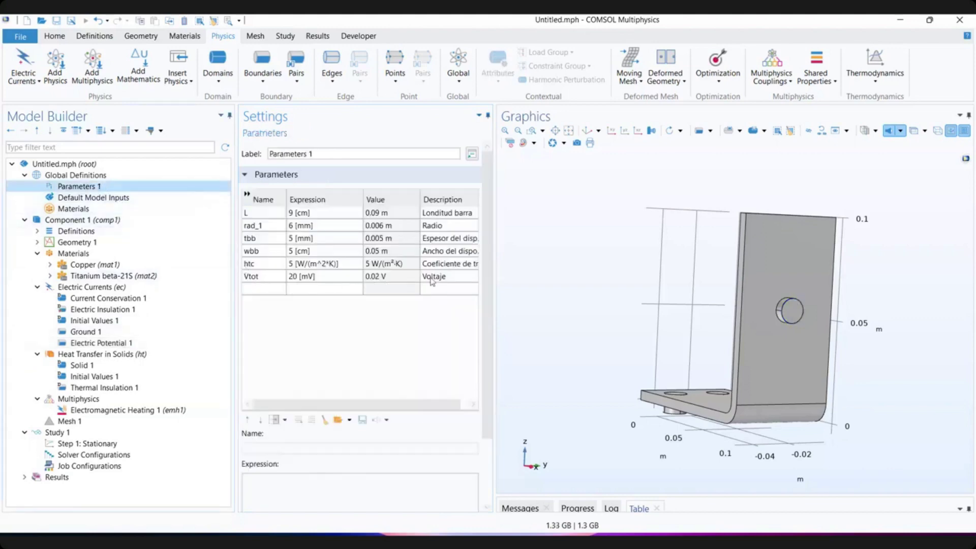
left_click(267, 277)
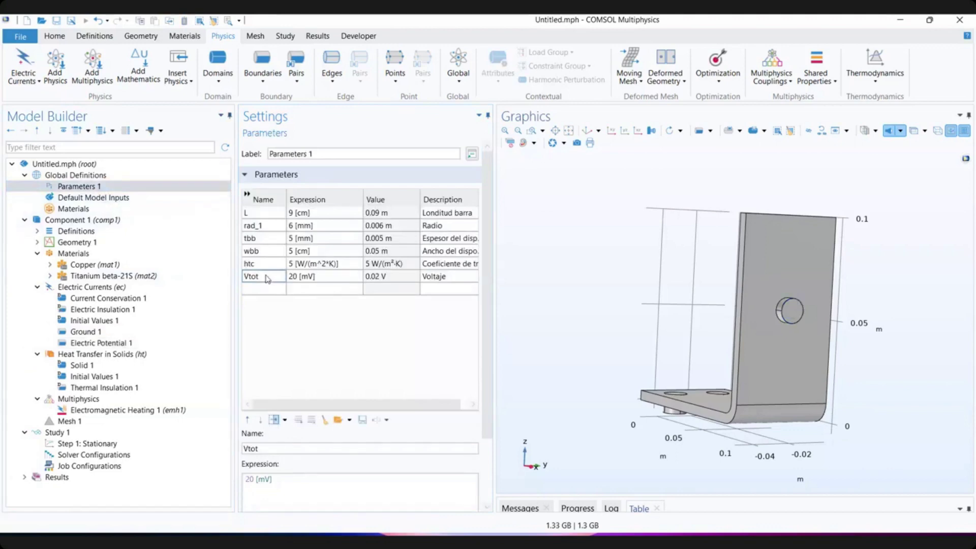
left_click(119, 342)
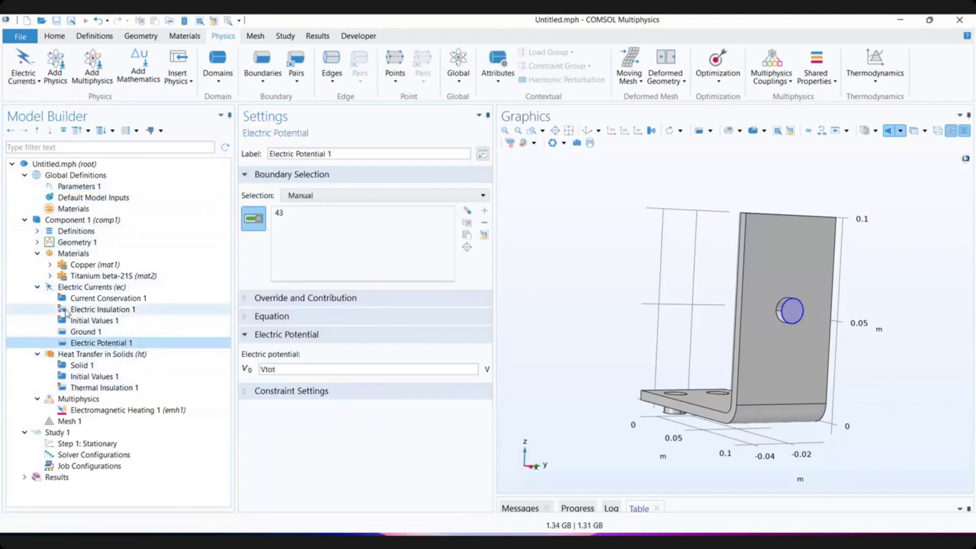
- Add a Heat Flux boundary condition to the Heat Transfer in Solids interface
left_click(37, 288)
left_click(135, 299)
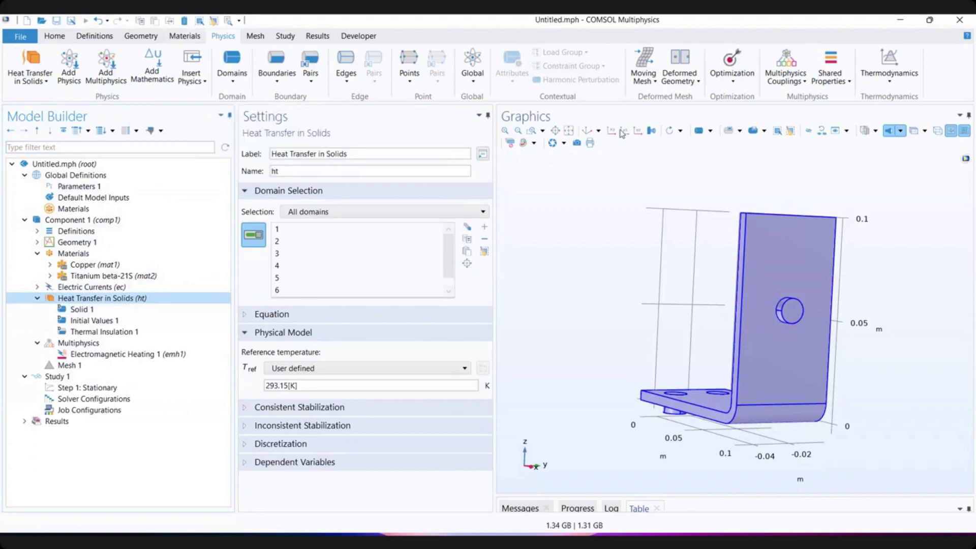
left_click(590, 133)
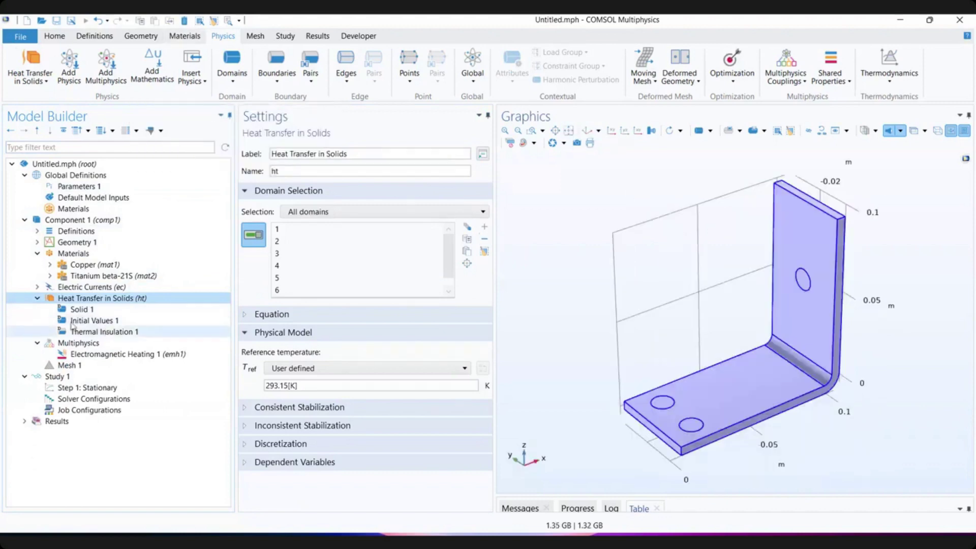
right_click(77, 299)
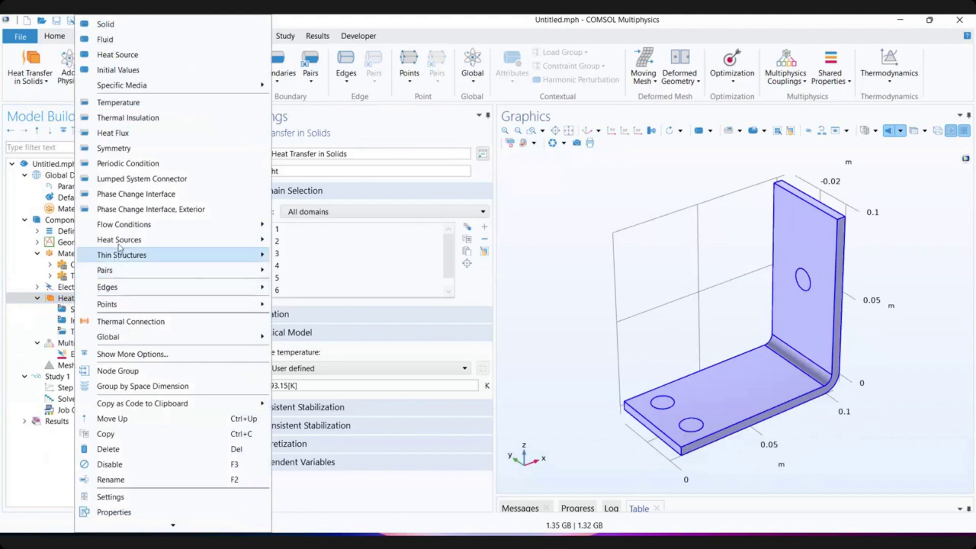
left_click(157, 132)
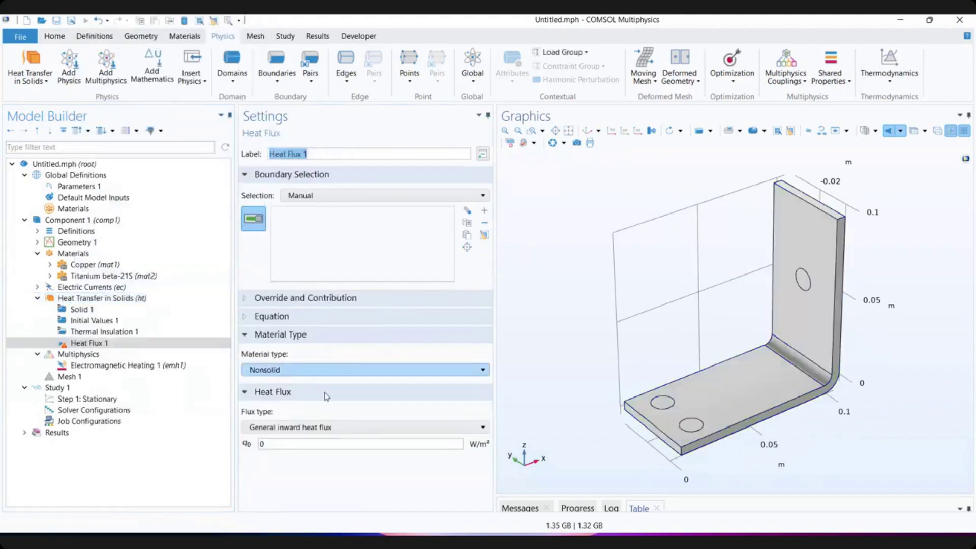
- Set the Heat Flux condition to convective heat flux with the user-defined heat transfer coefficient htc
left_click(288, 427)
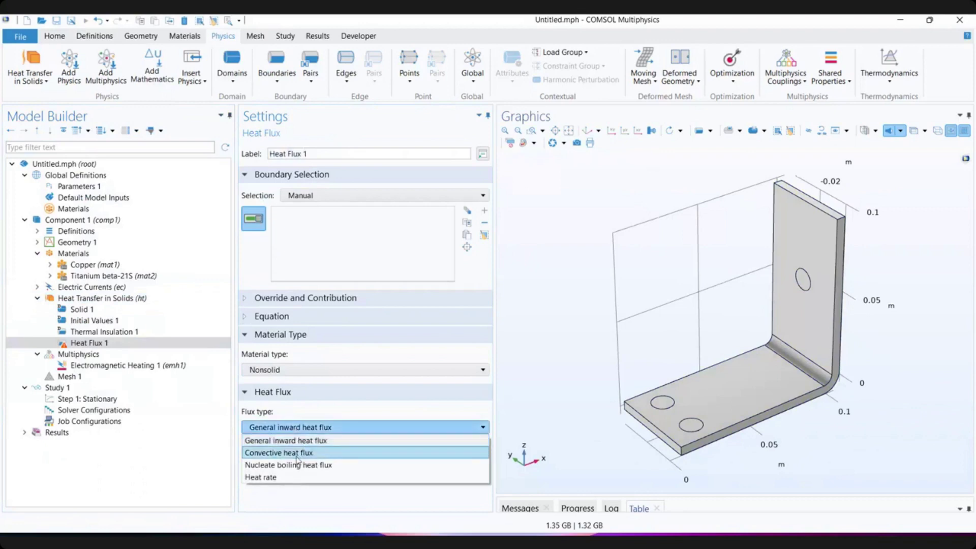
left_click(297, 456)
scroll(488, 326, "down", 2)
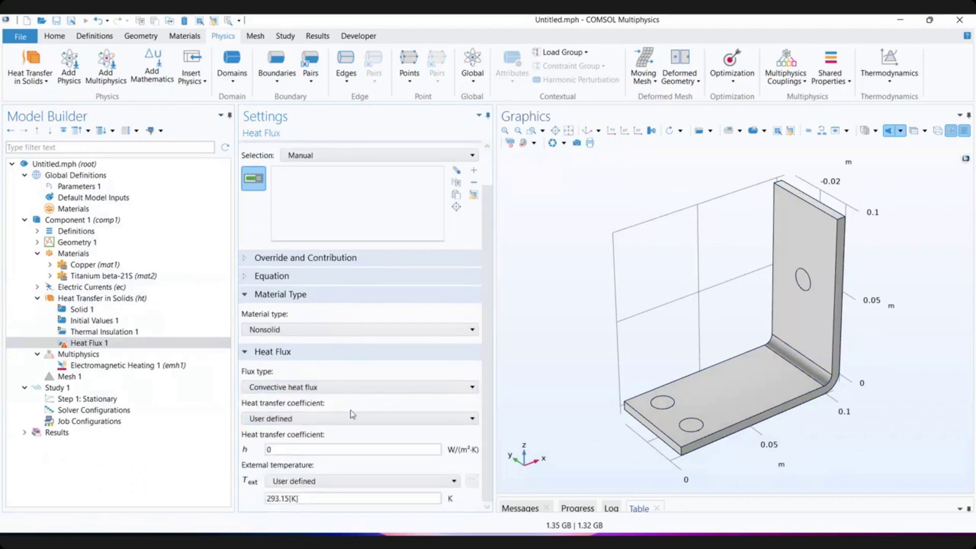
double_click(269, 449)
type("htc")
- Check the definition of htc in the global parameter list and return to the Heat Flux condition
left_click(56, 189)
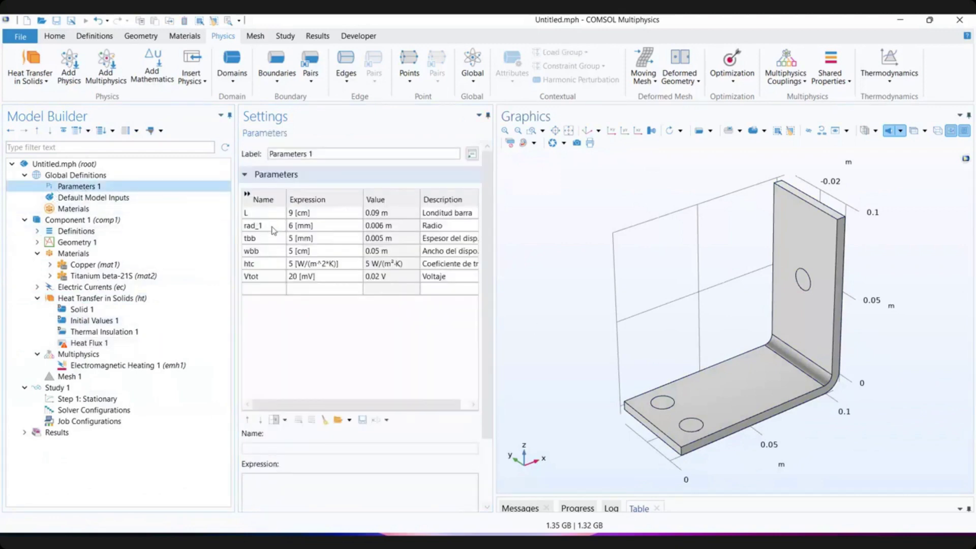
left_click(312, 265)
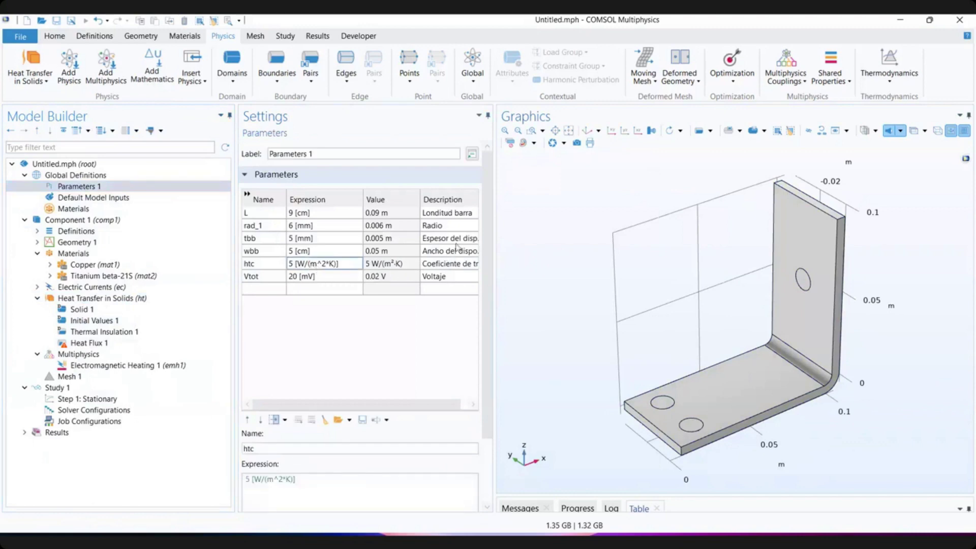
left_click(102, 332)
left_click(104, 346)
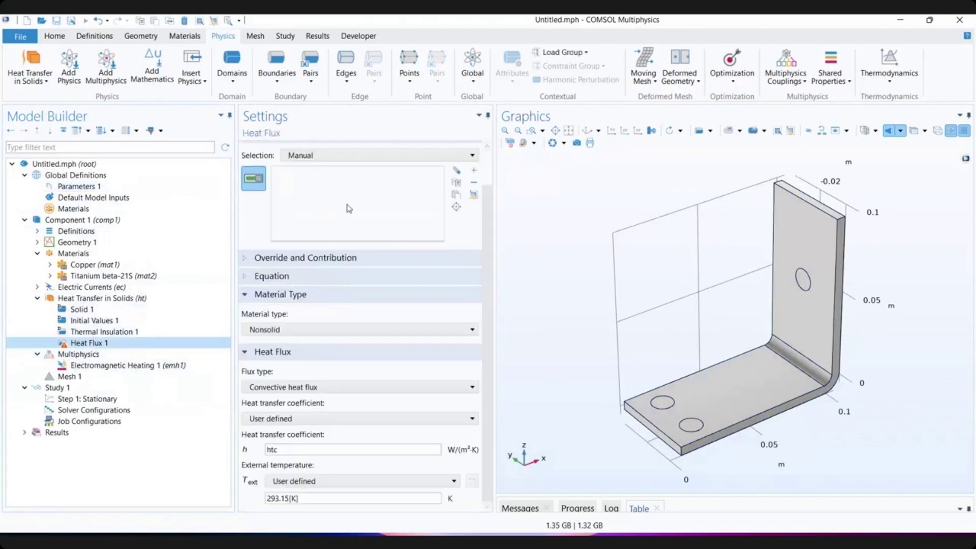
- Apply the Heat Flux condition to all boundaries of the busbar
left_click(354, 158)
left_click(343, 188)
left_click(339, 159)
left_click(337, 180)
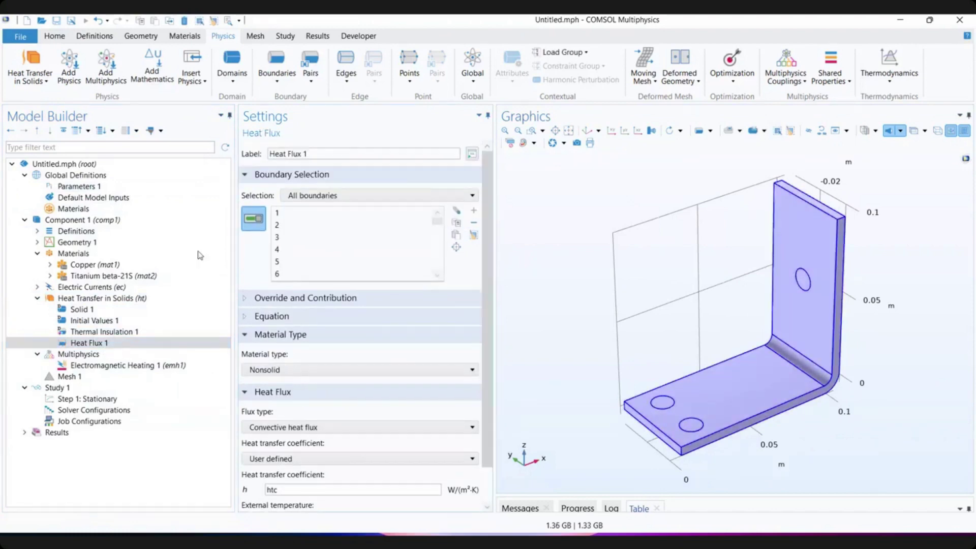
- Look over the available flux types and try External natural convection as the heat transfer coefficient of the Heat Flux condition
scroll(481, 372, "down", 2)
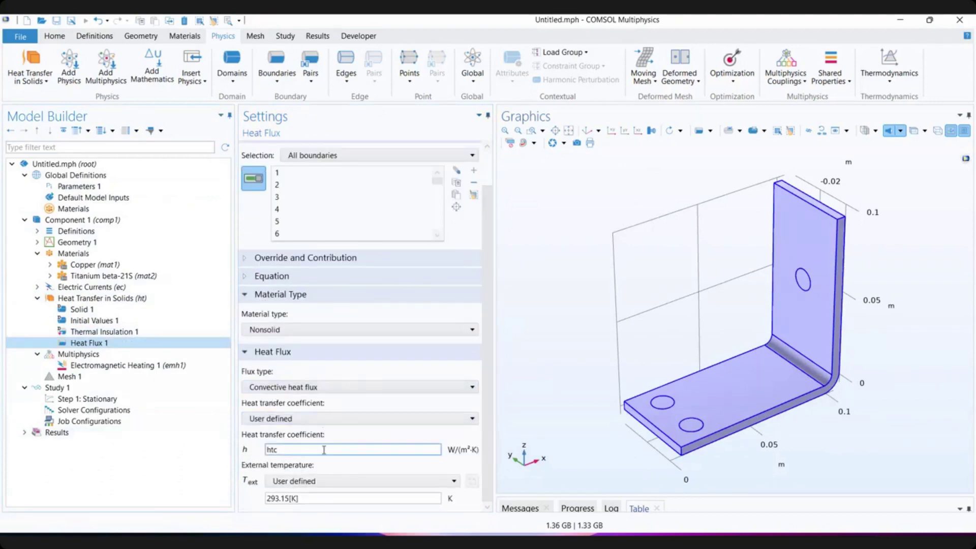
left_click(306, 391)
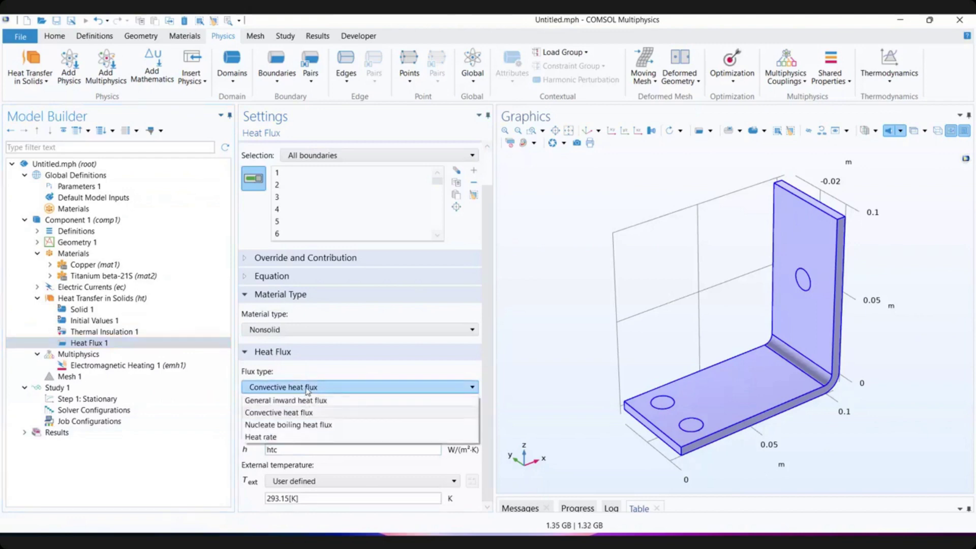
left_click(307, 391)
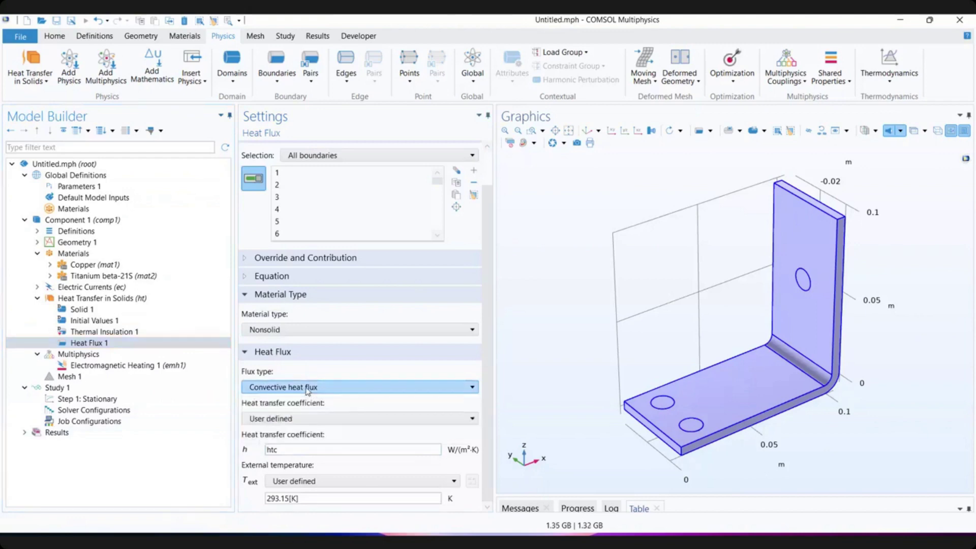
left_click(282, 421)
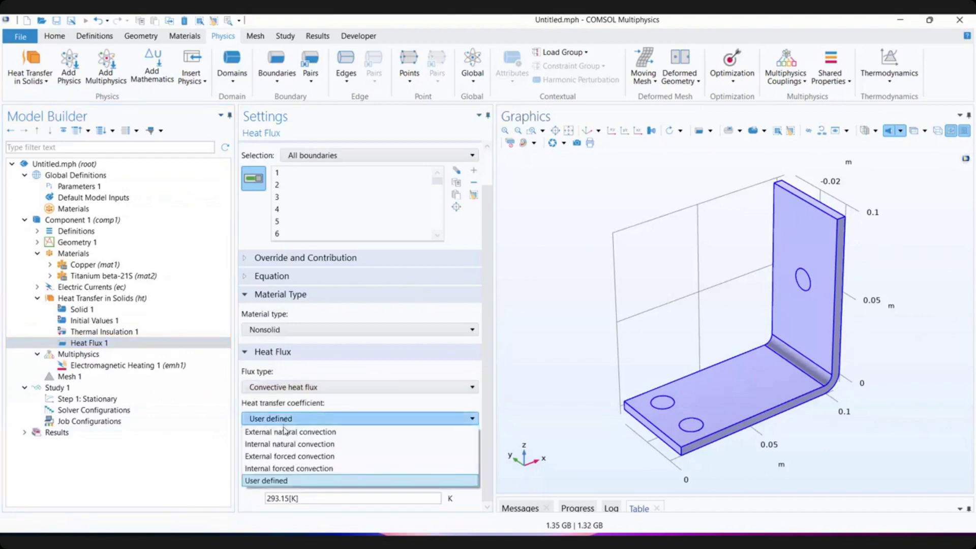
left_click(311, 434)
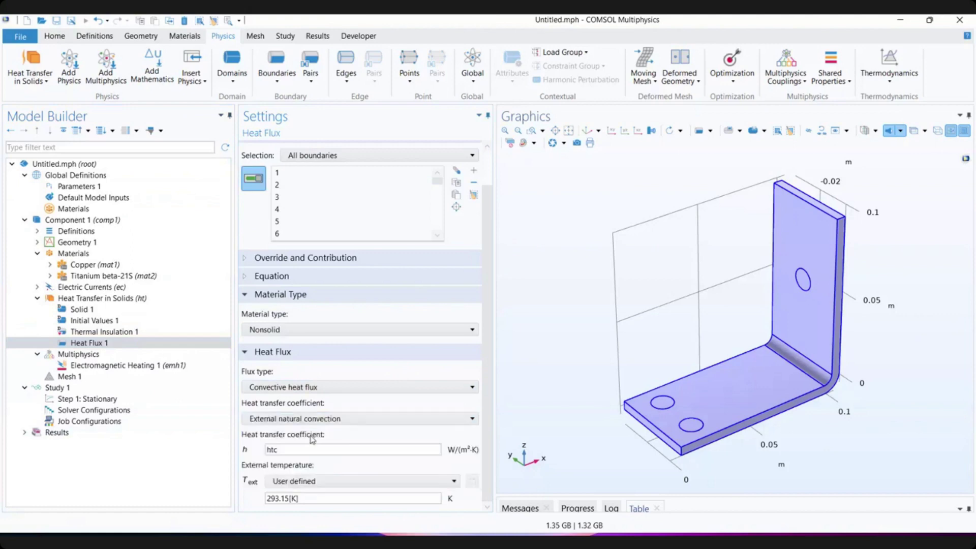
left_click_drag(492, 351, 492, 500)
left_click(283, 371)
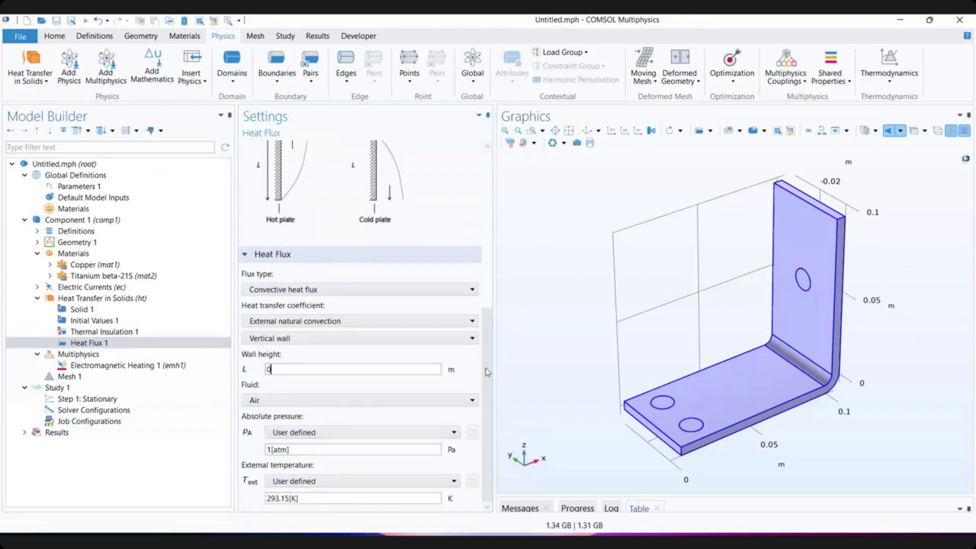
- Examine the Heat Flux condition's vertical-wall sketch and its equation for external natural convection
left_click_drag(488, 346, 481, 239)
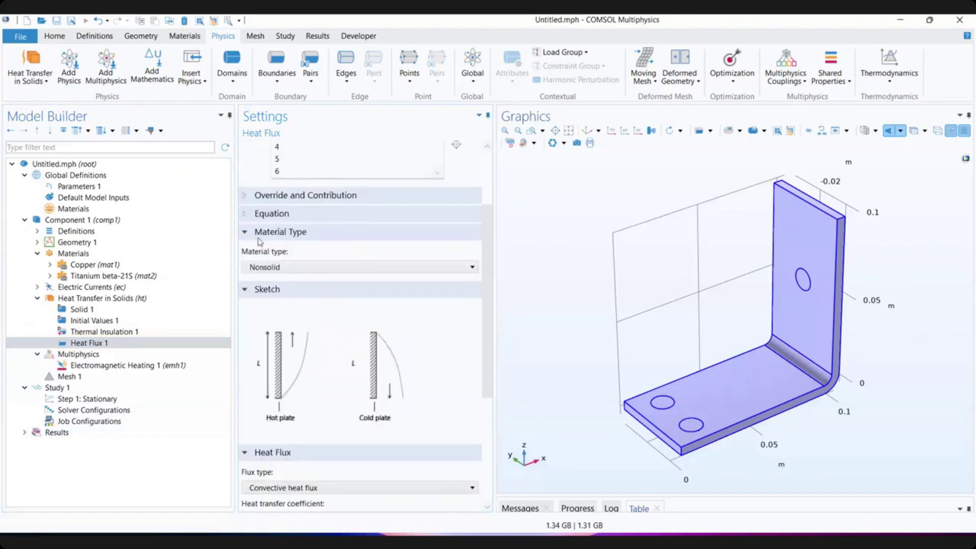
left_click(270, 216)
mouse_move(492, 284)
left_mouse_down()
mouse_move(487, 325)
mouse_move(494, 251)
mouse_move(488, 416)
mouse_move(487, 239)
left_mouse_up()
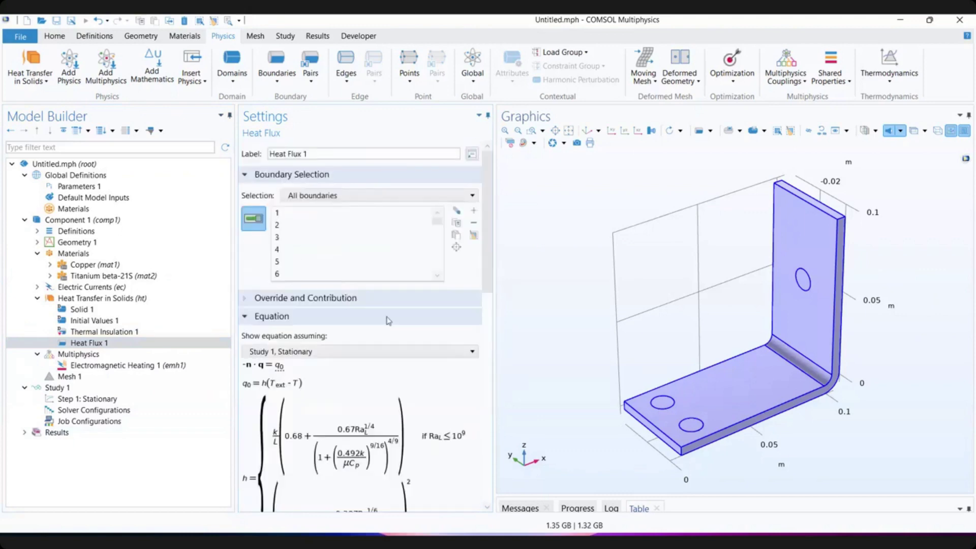
left_click_drag(487, 290, 493, 457)
- Return the heat transfer coefficient to User defined and look over the other natural and forced convection options
left_click(290, 326)
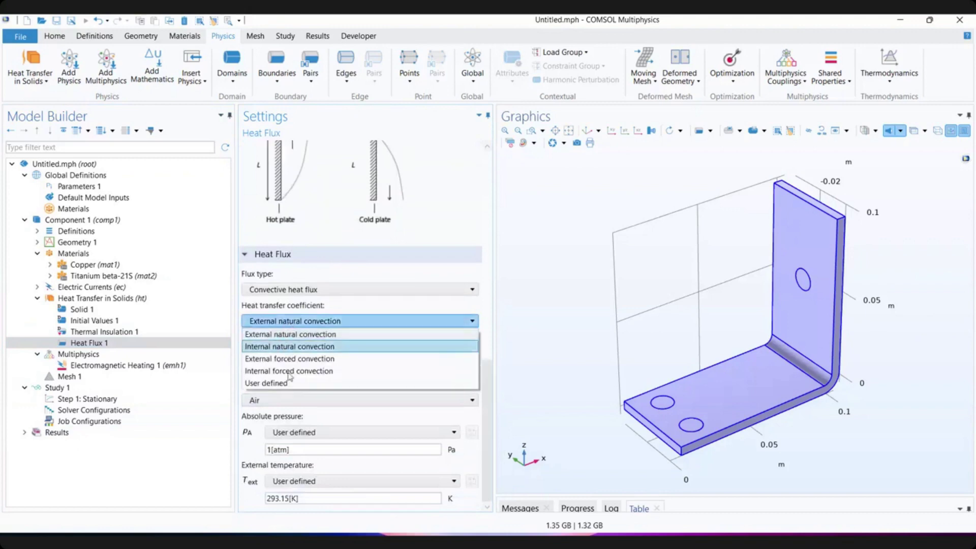
left_click(309, 381)
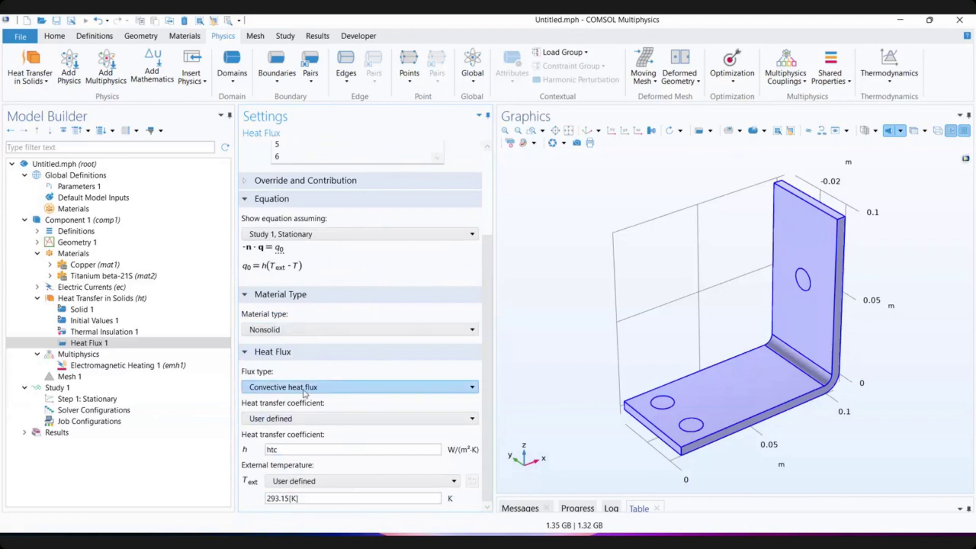
left_click(290, 420)
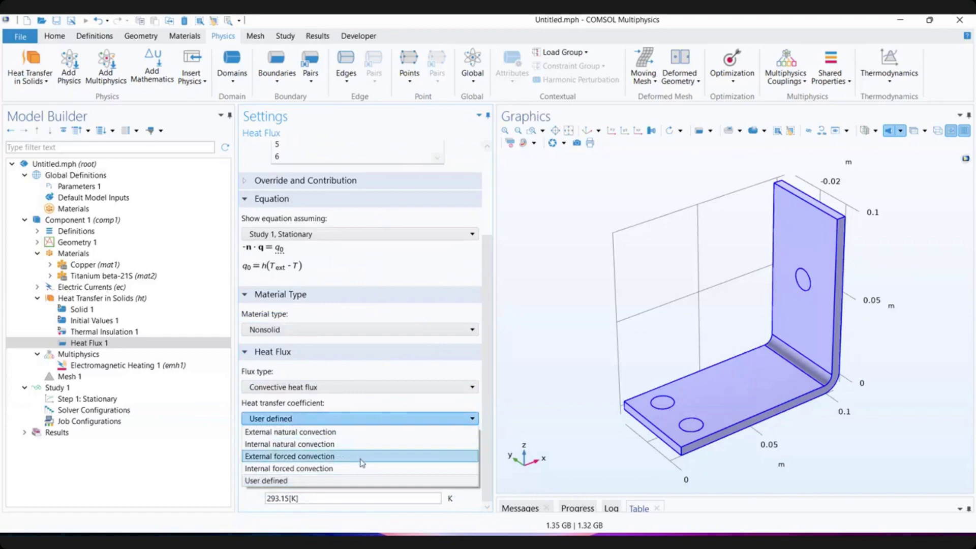
left_click(549, 321)
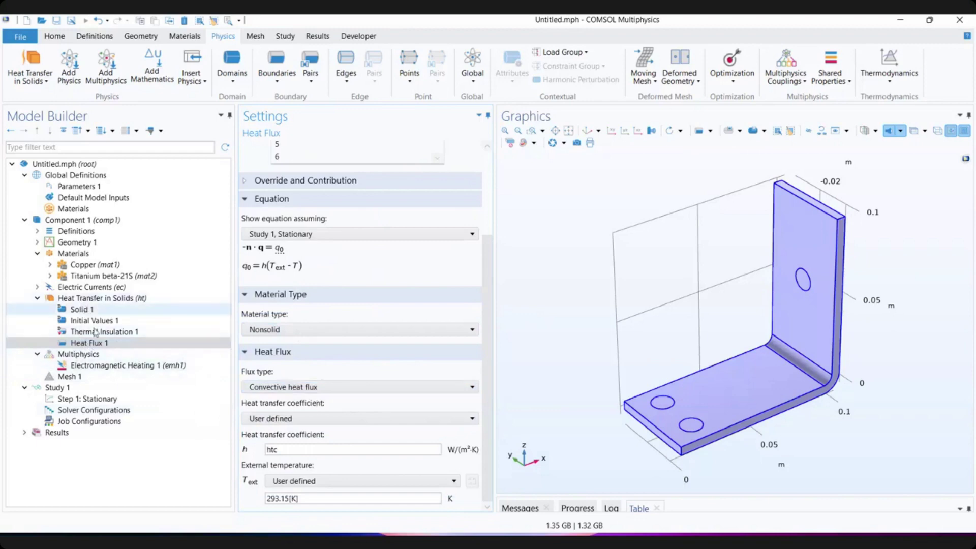
- Examine the domain and boundary selections, the equation and the coupled interfaces of the Electromagnetic Heating coupling
left_click(102, 365)
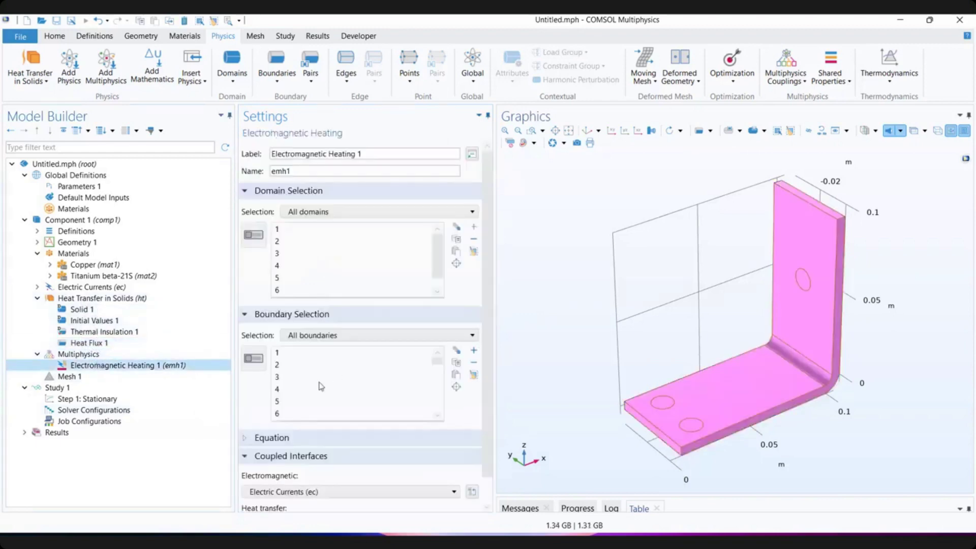
scroll(321, 387, "down", 2)
left_click(286, 438)
scroll(289, 434, "down", 3)
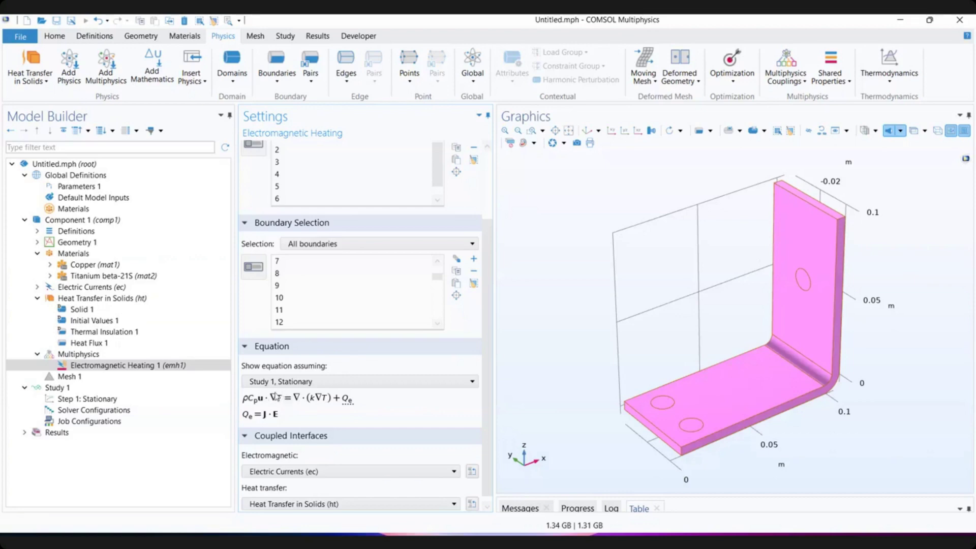
- Set the physics-controlled mesh's element size to Extremely coarse and inspect the mesh on the busbar
left_click(94, 398)
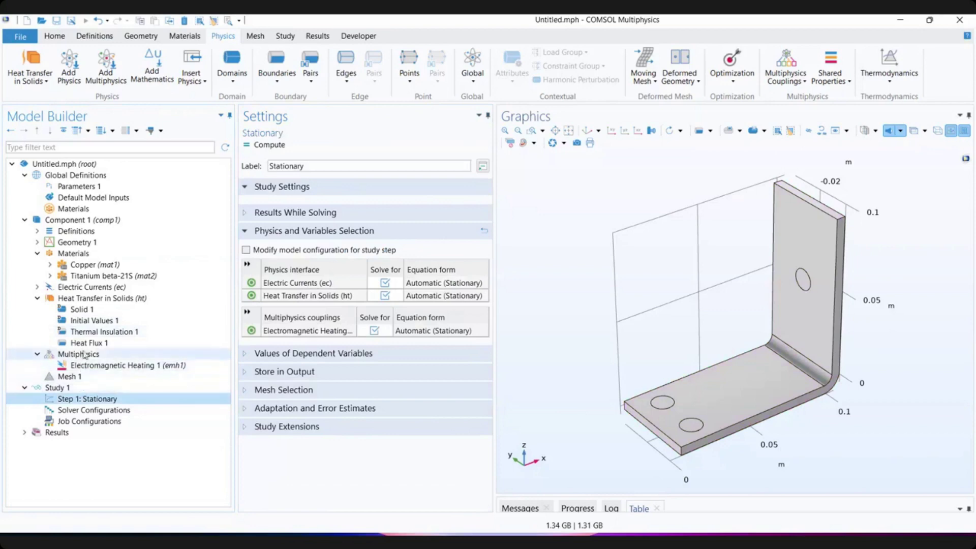
left_click(68, 376)
left_click(297, 266)
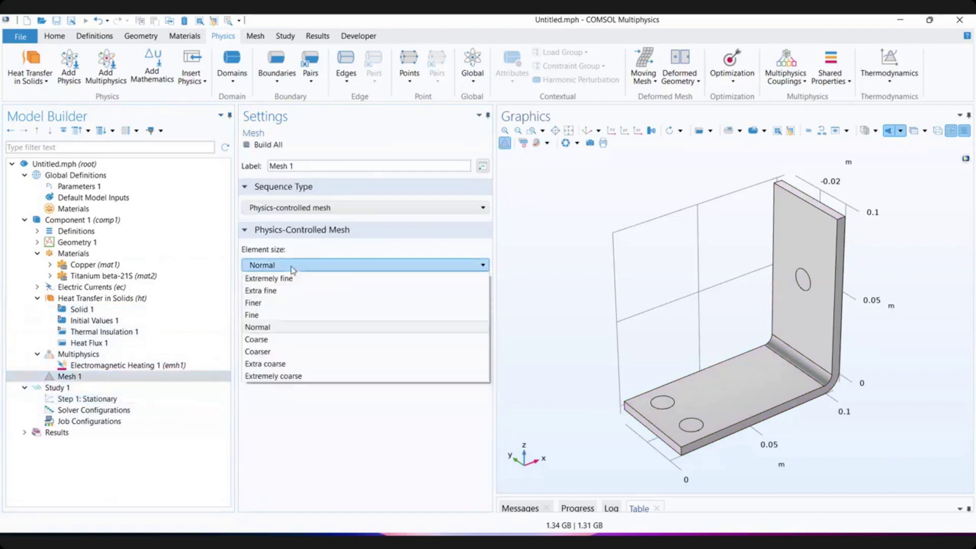
left_click(294, 374)
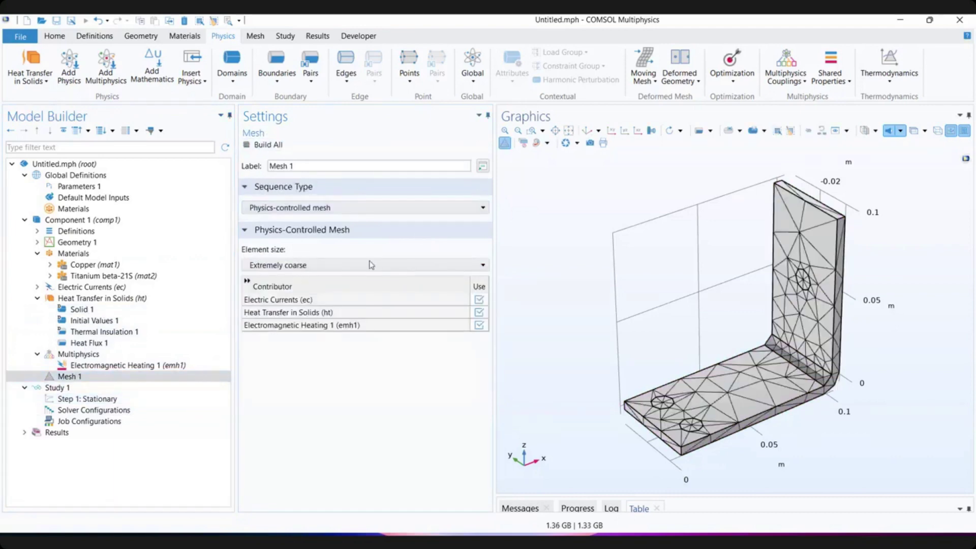
mouse_move(576, 274)
left_mouse_down()
mouse_move(575, 253)
mouse_move(575, 267)
left_mouse_up()
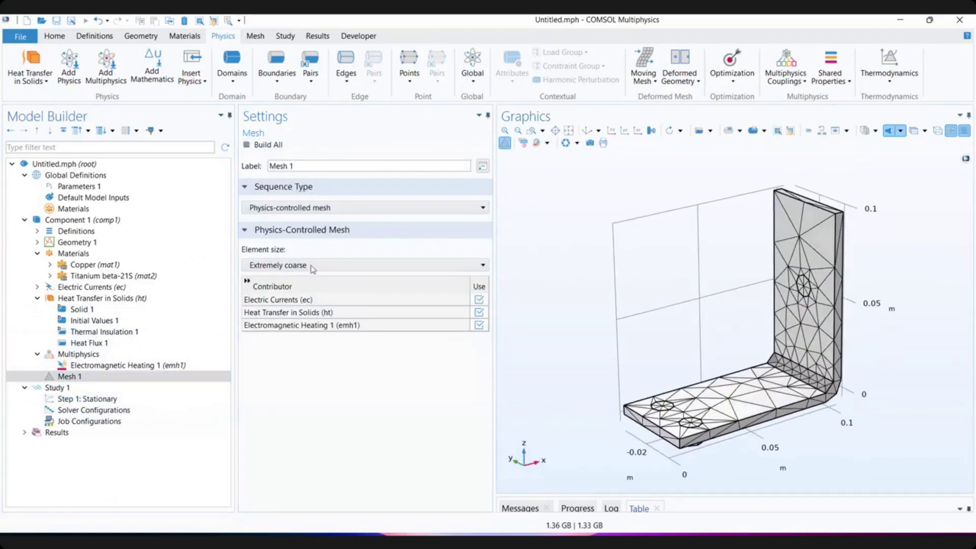
- Compute Study 1 and inspect the electric potential plot of the busbar
left_click(72, 389)
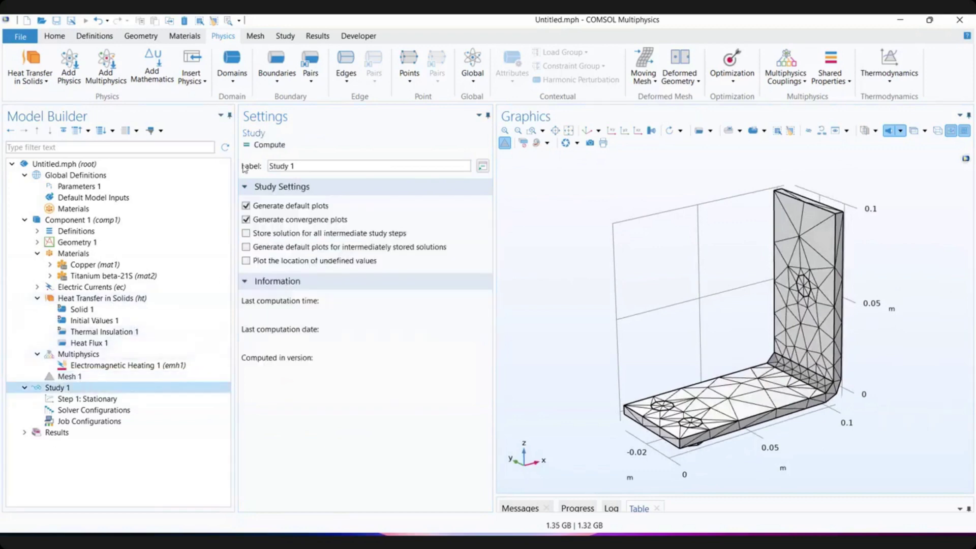
left_click(54, 36)
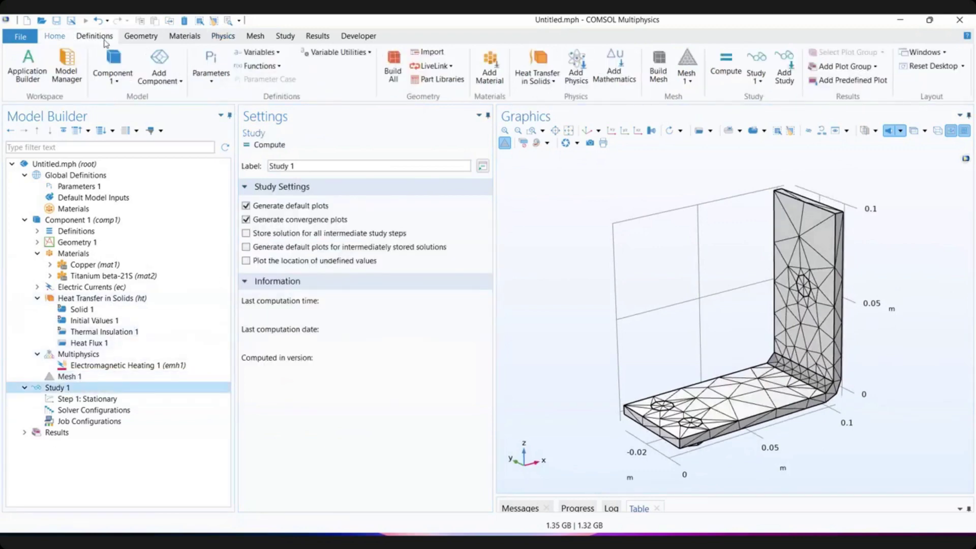
left_click(284, 36)
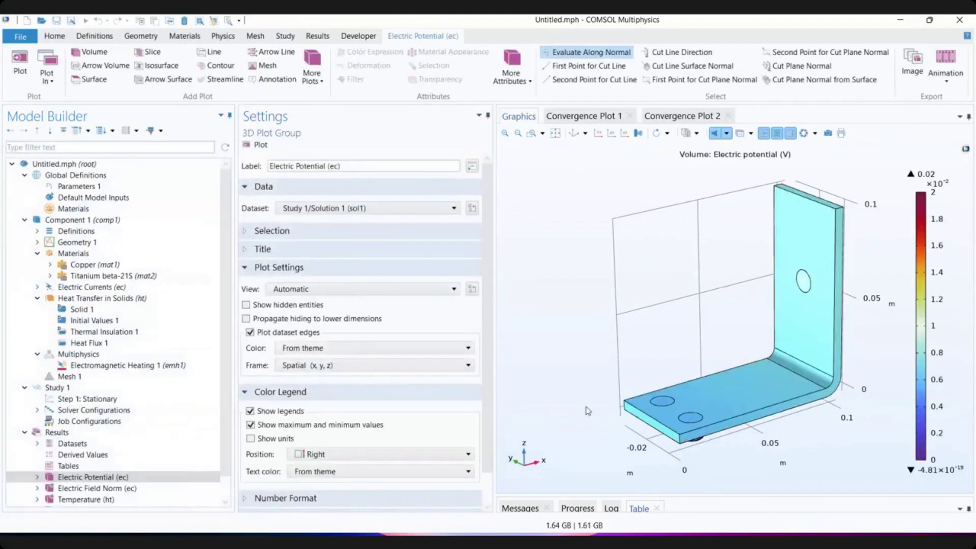
scroll(153, 440, "down", 1)
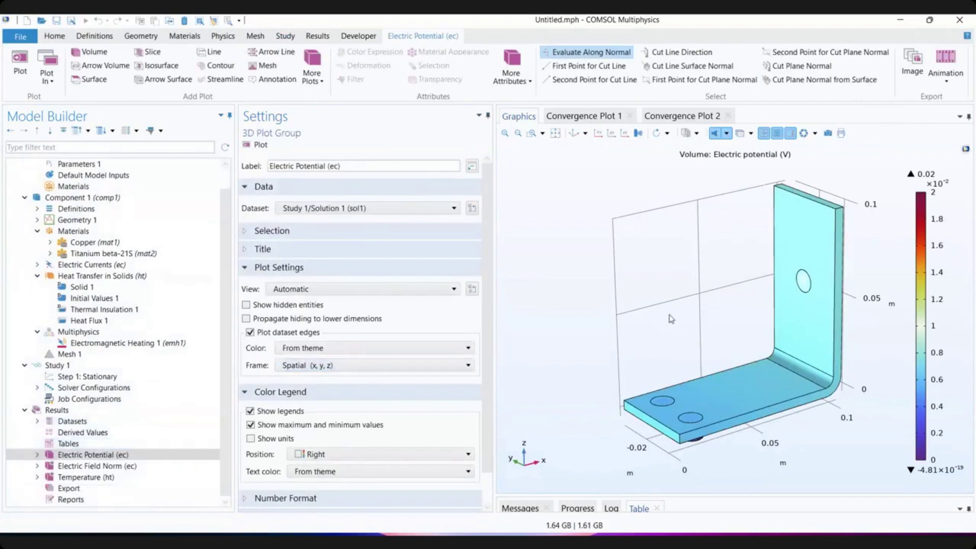
left_click_drag(644, 293, 668, 279)
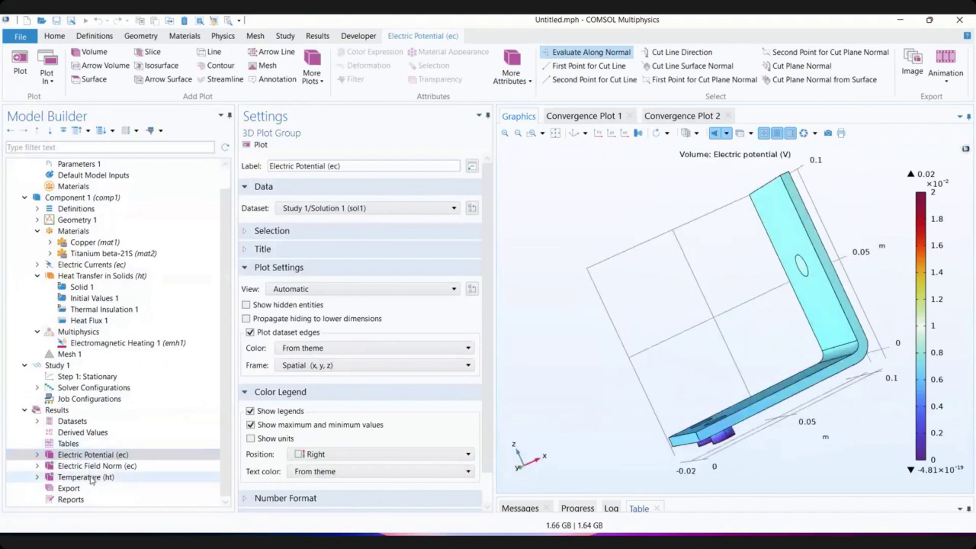
- Set the unit of the Temperature plot's volume expression to degC and inspect the temperature distribution on the busbar and bolts
left_click(85, 477)
left_click_drag(512, 321, 663, 369)
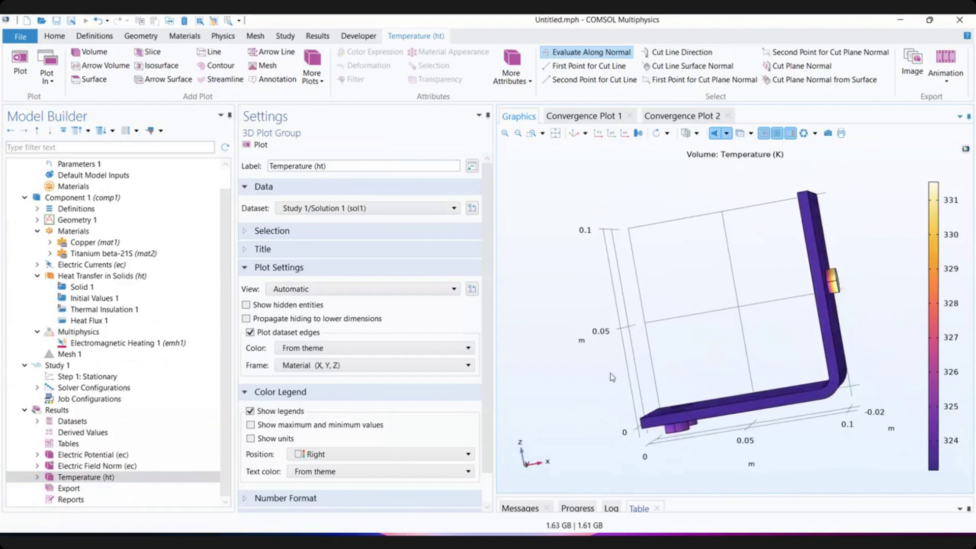
left_click(62, 477)
left_click(38, 478)
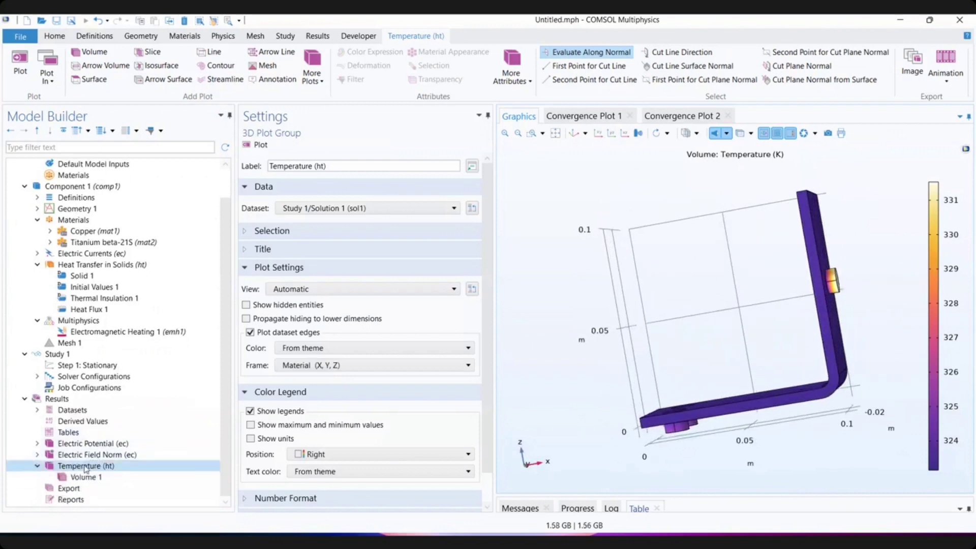
left_click(83, 477)
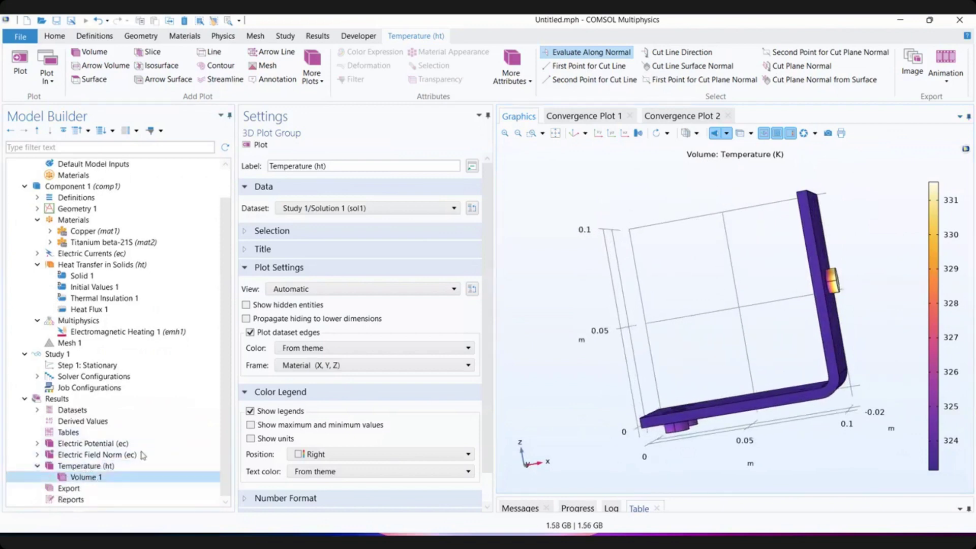
left_click(100, 479)
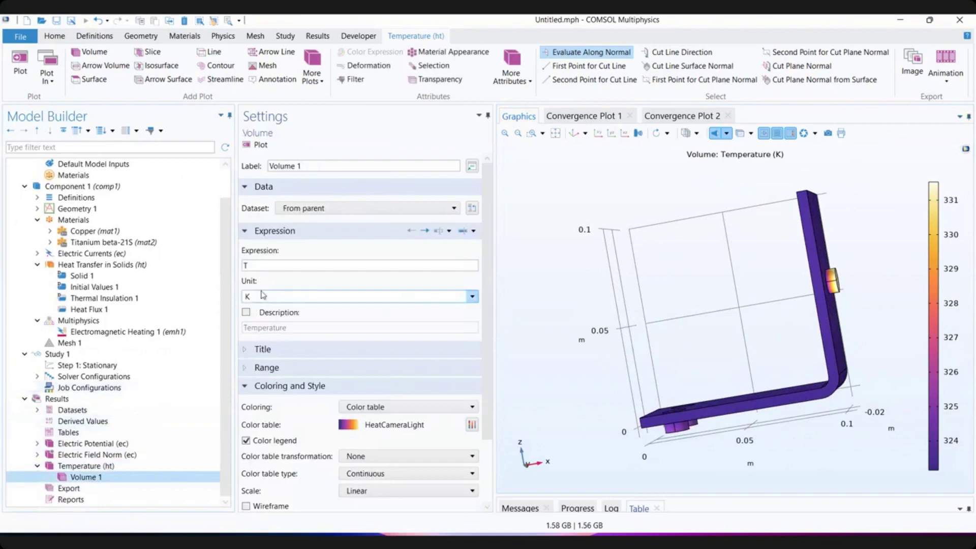
left_click(472, 297)
left_click(249, 396)
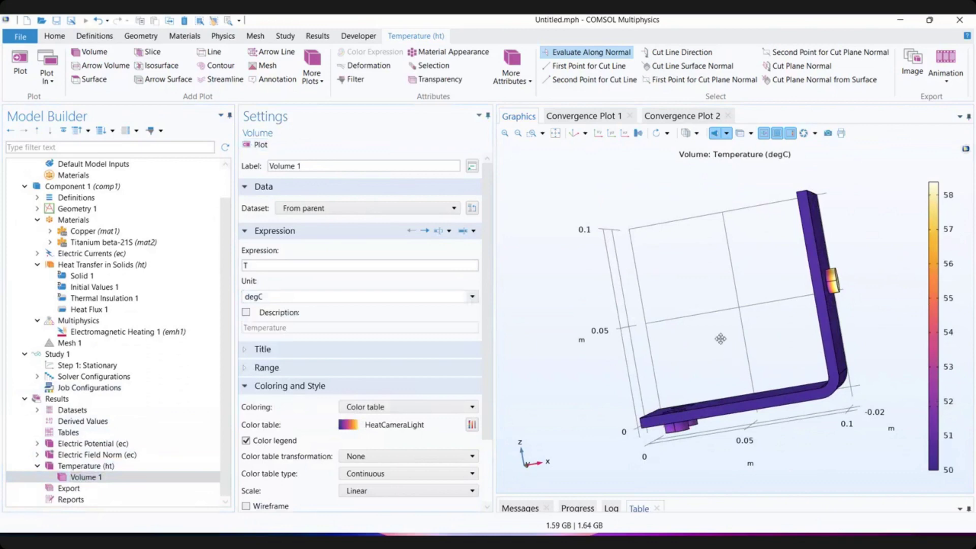
left_click_drag(721, 338, 702, 351)
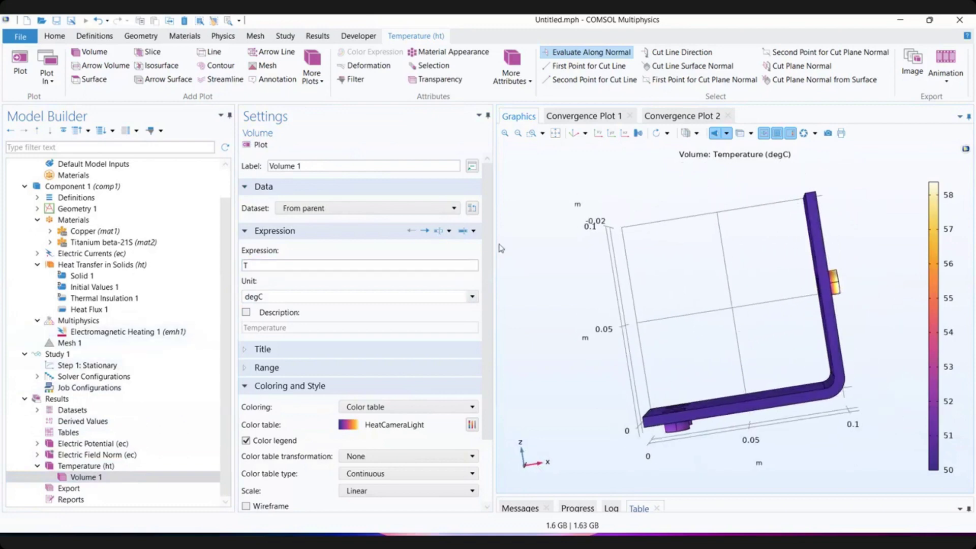
mouse_move(486, 230)
left_mouse_down()
mouse_move(487, 320)
mouse_move(486, 217)
left_mouse_up()
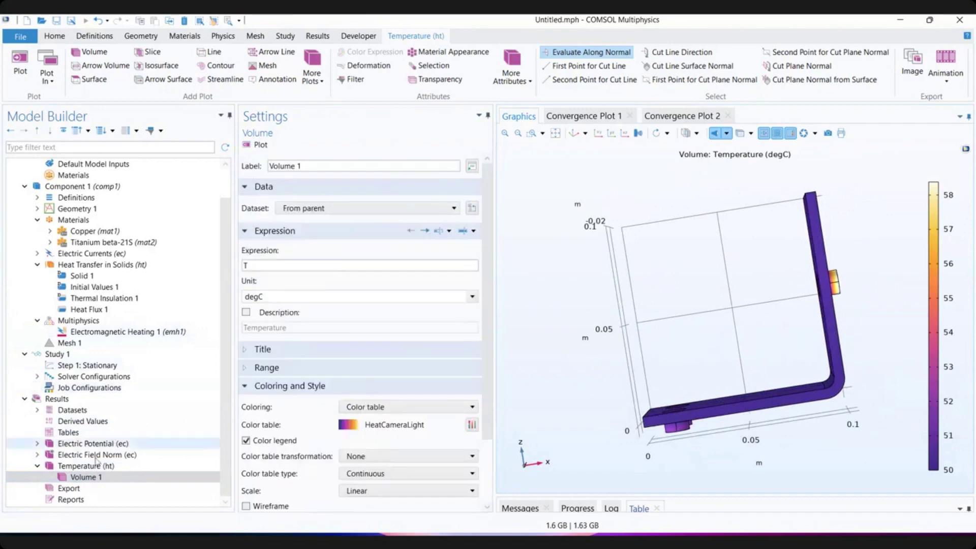
left_click(97, 479)
left_click_drag(705, 332, 770, 326)
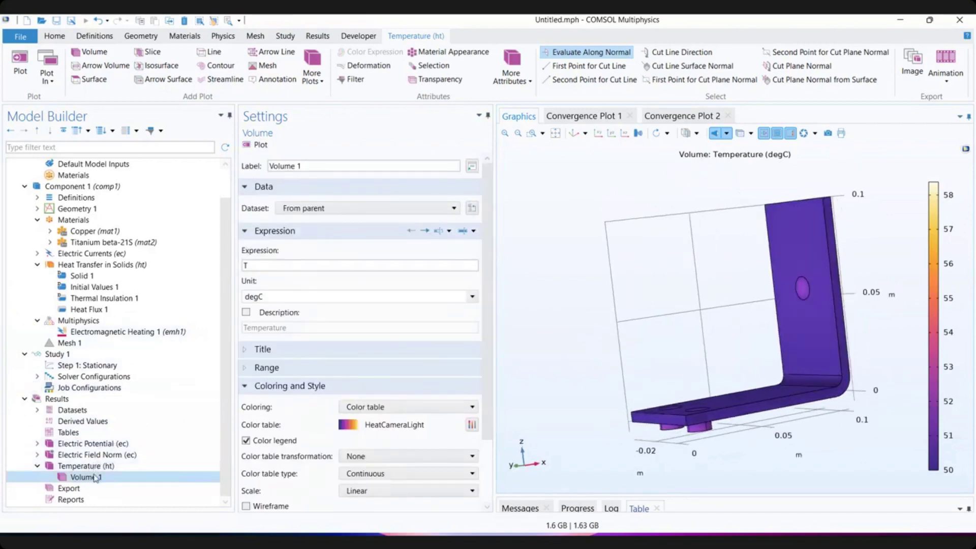
- Add a Volume Average to the derived values and apply it to all domains
left_click(76, 421)
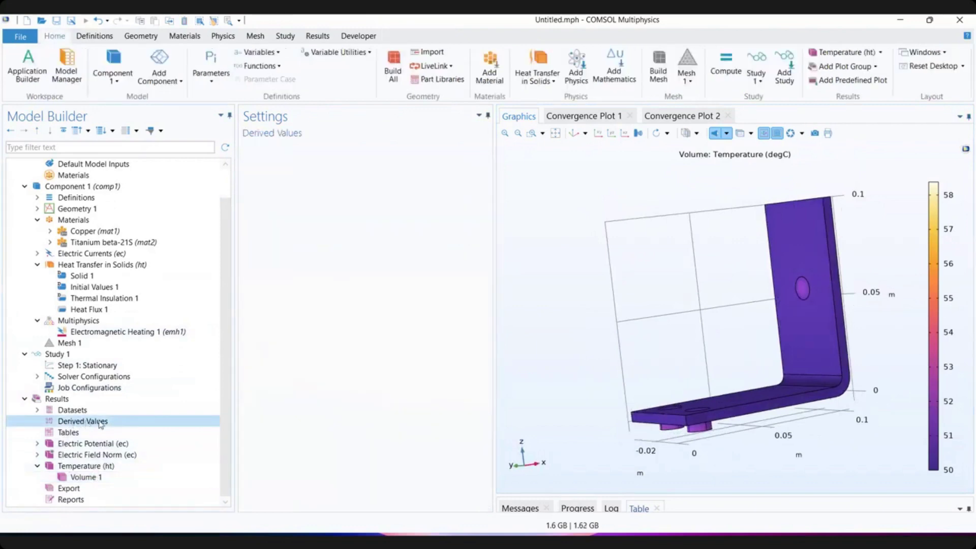
right_click(101, 424)
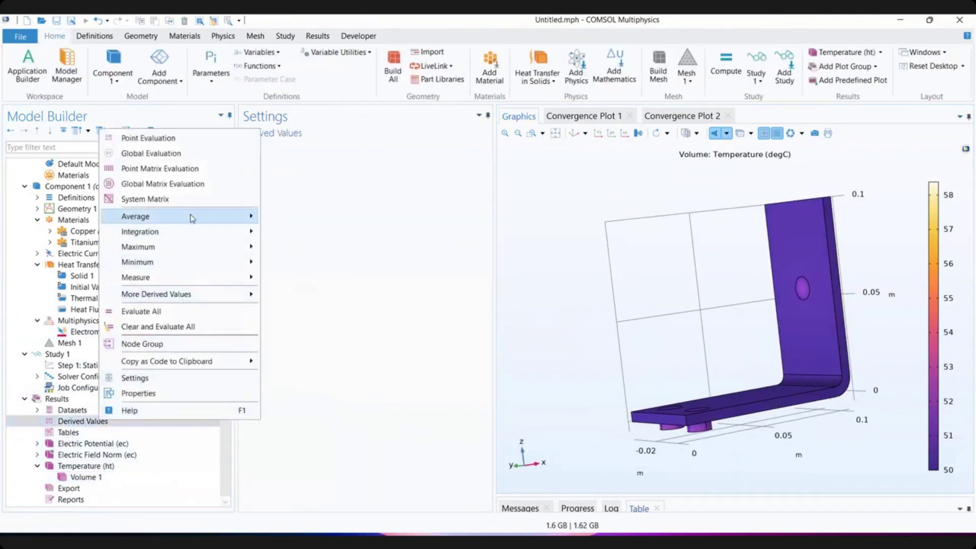
mouse_move(192, 216)
left_click(311, 216)
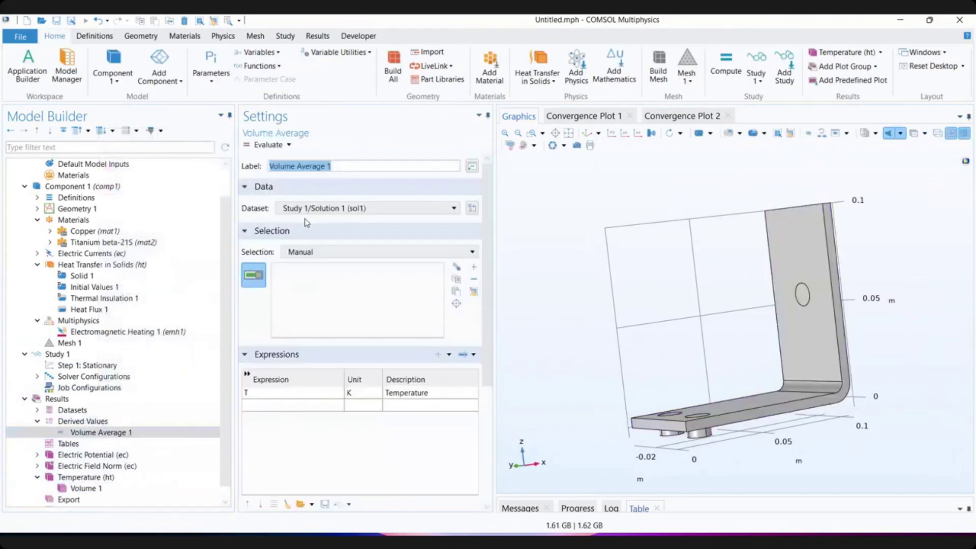
left_click(322, 252)
left_click(329, 278)
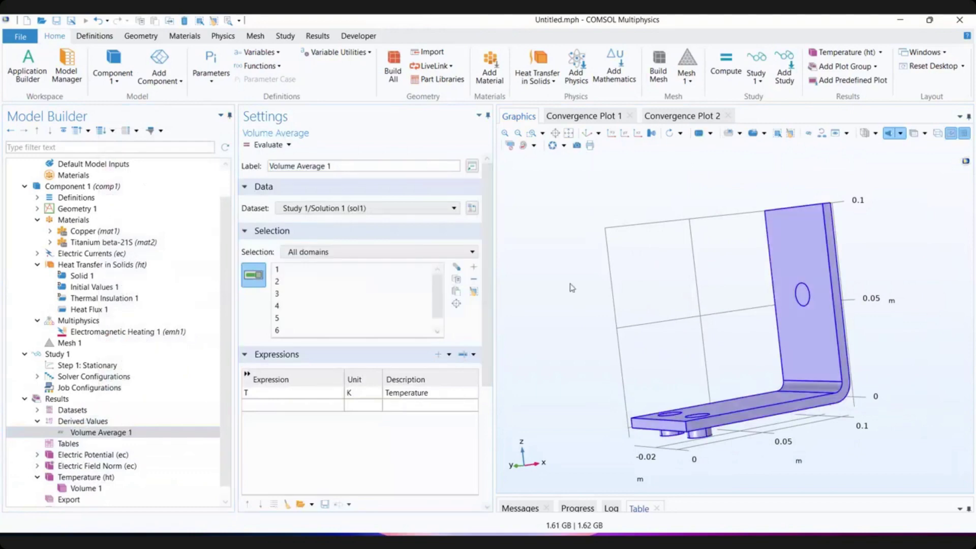
- Set the volume average's temperature unit to degC and evaluate it into a results table
left_click(357, 392)
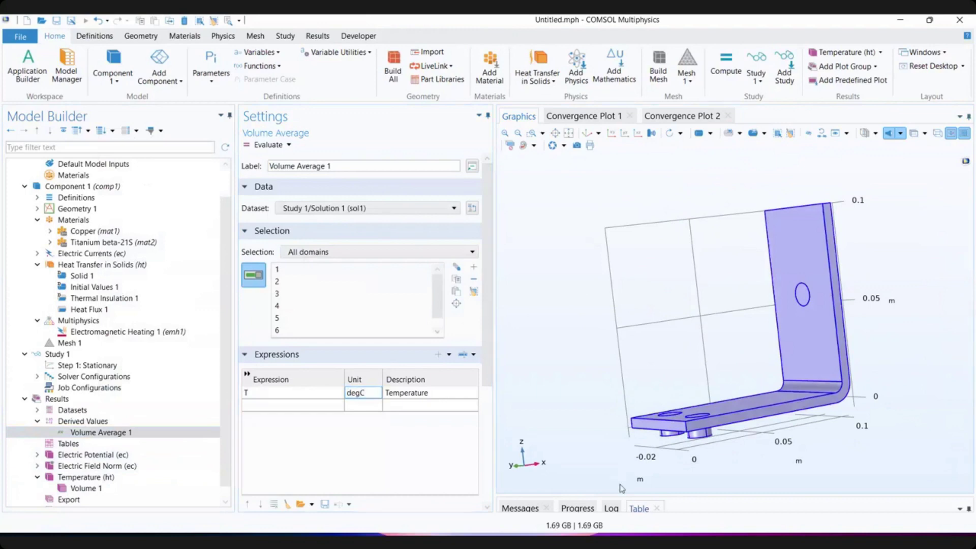
left_click_drag(616, 495, 613, 384)
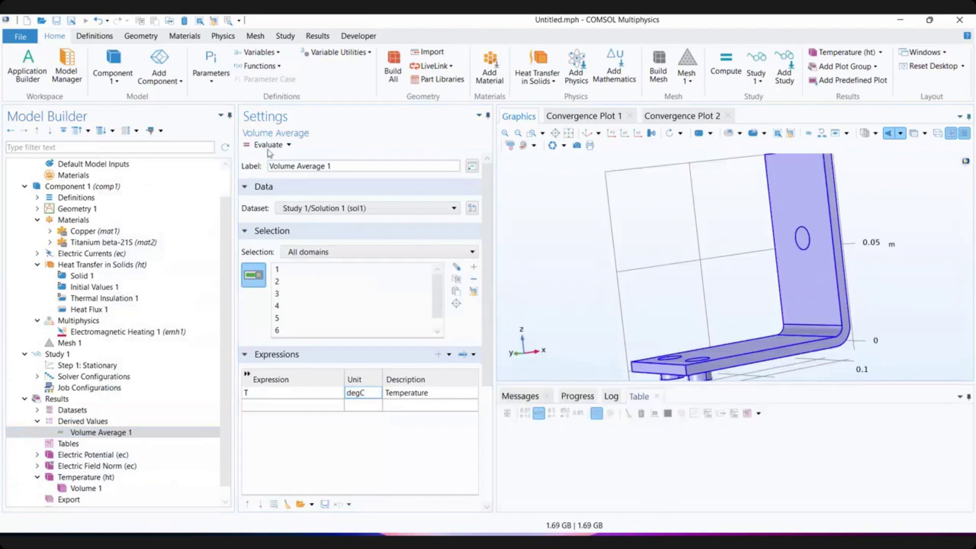
left_click(268, 145)
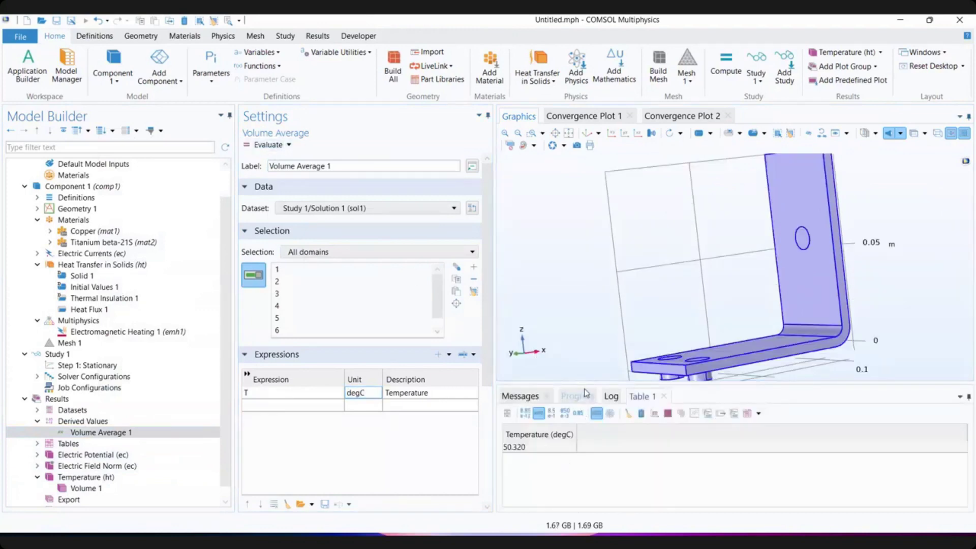
left_click_drag(580, 383, 580, 425)
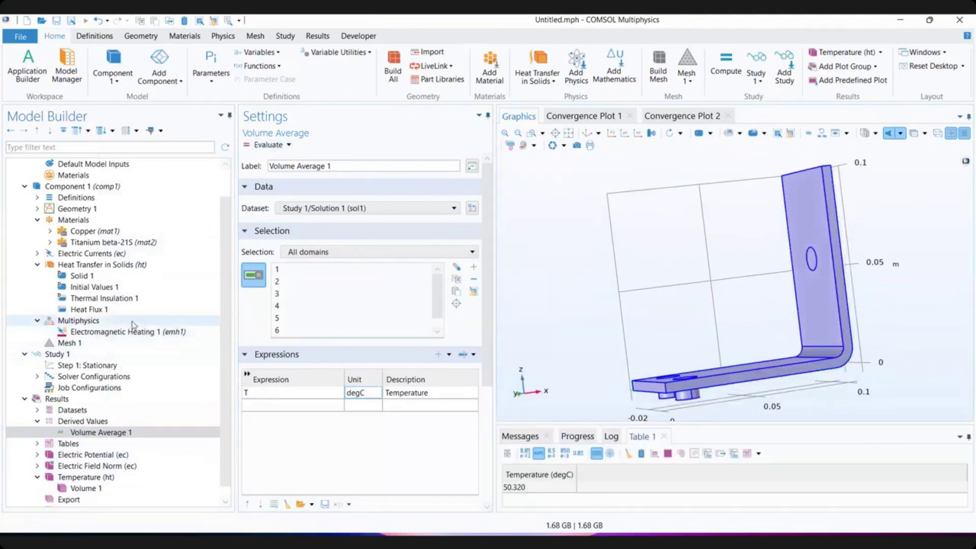
- Add a Parametric Sweep to Study 1
scroll(127, 320, "up", 1)
scroll(99, 350, "down", 2)
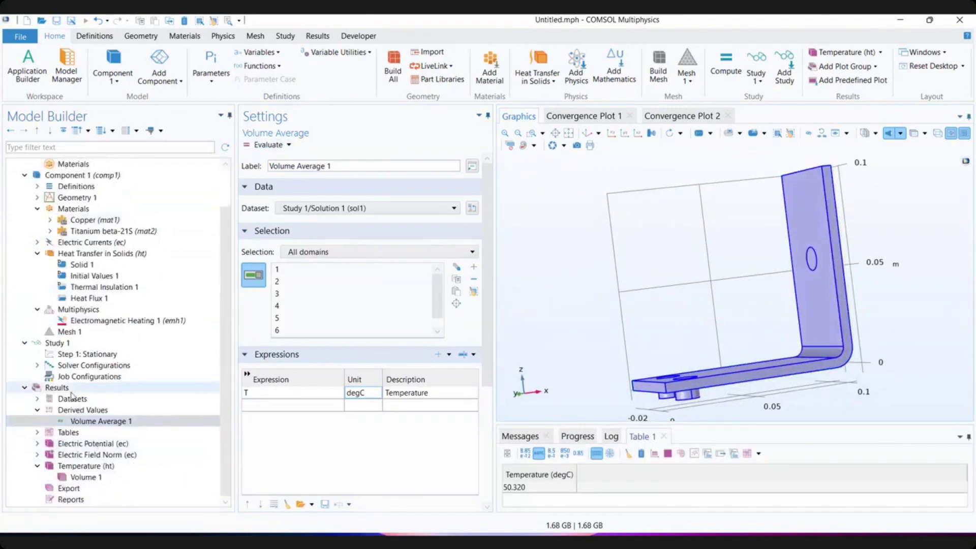
left_click(86, 355)
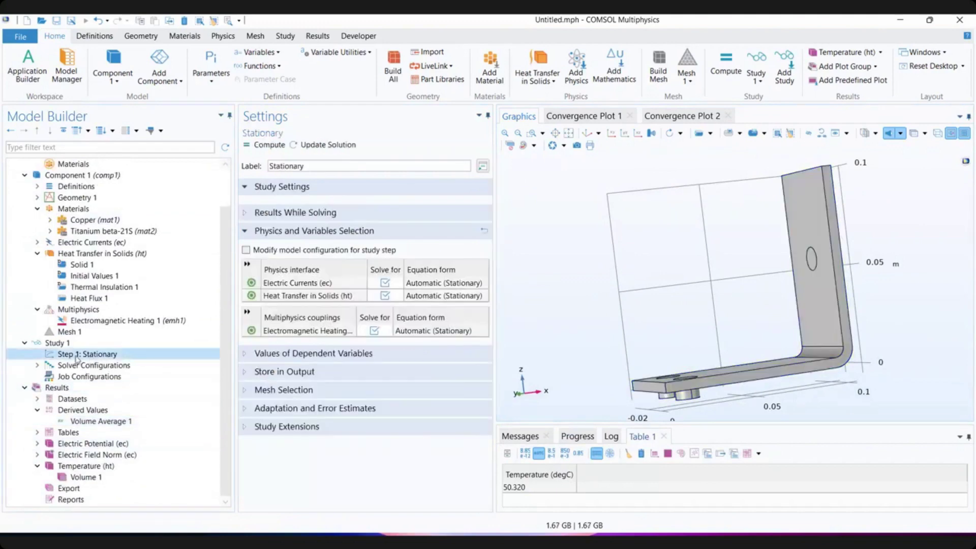
left_click(55, 343)
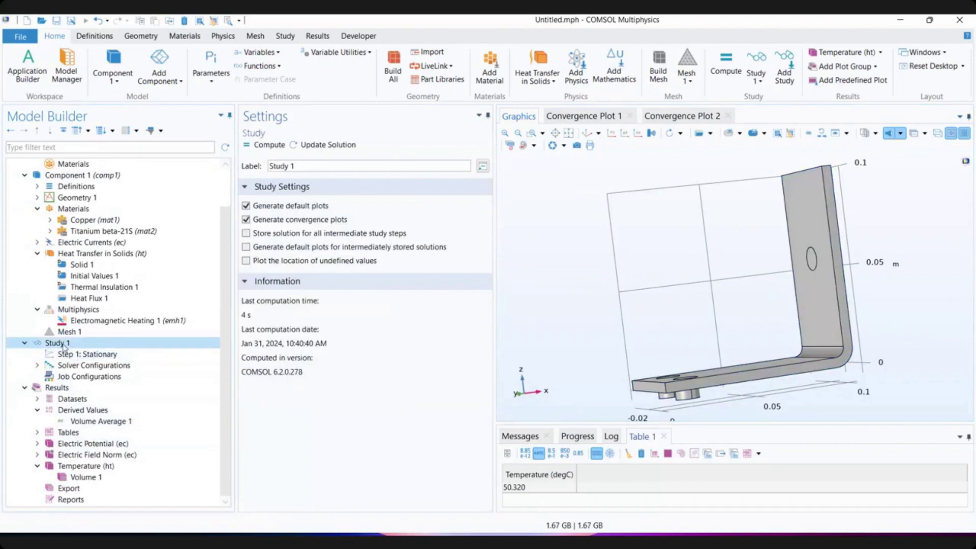
right_click(63, 349)
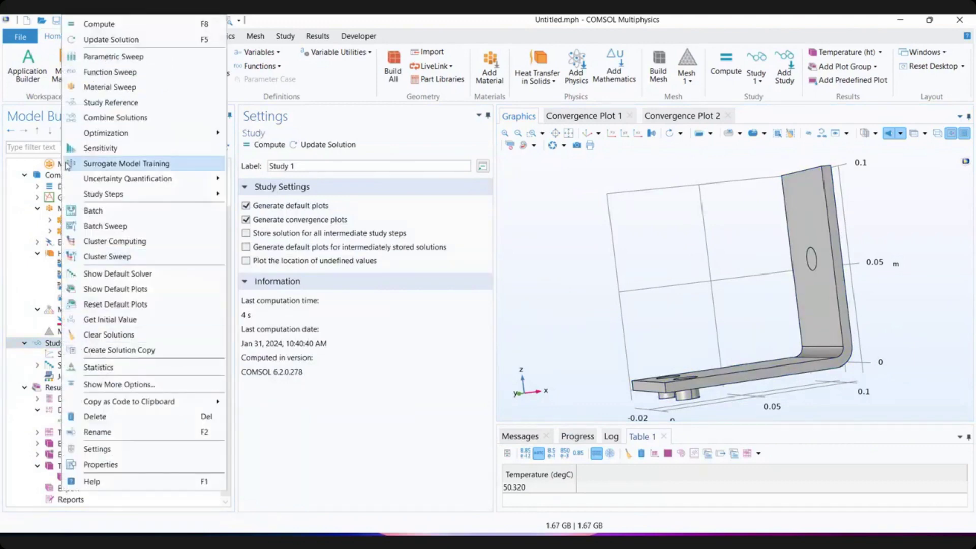
left_click(71, 57)
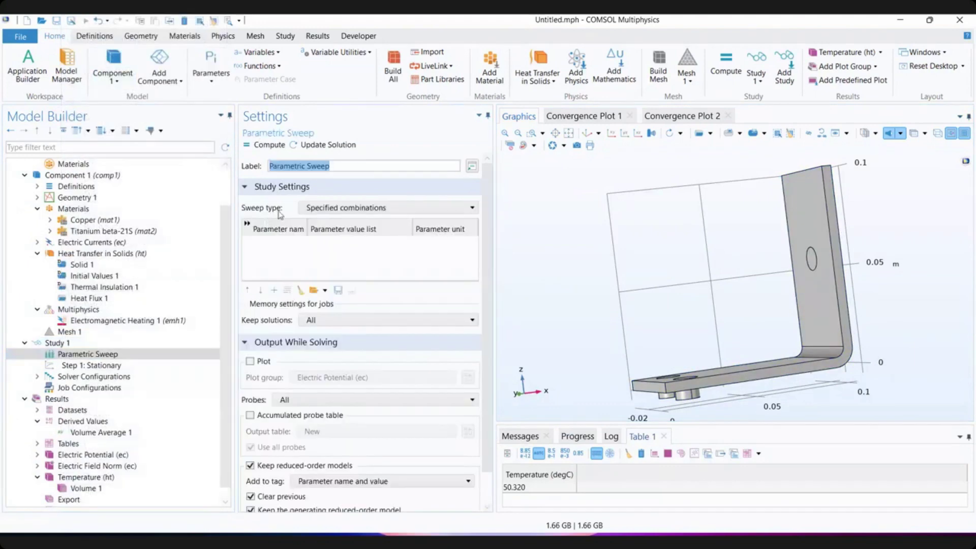
- Sweep the voltage parameter Vtot over the values 10, 15, 20 and 25 in mV
left_click(273, 291)
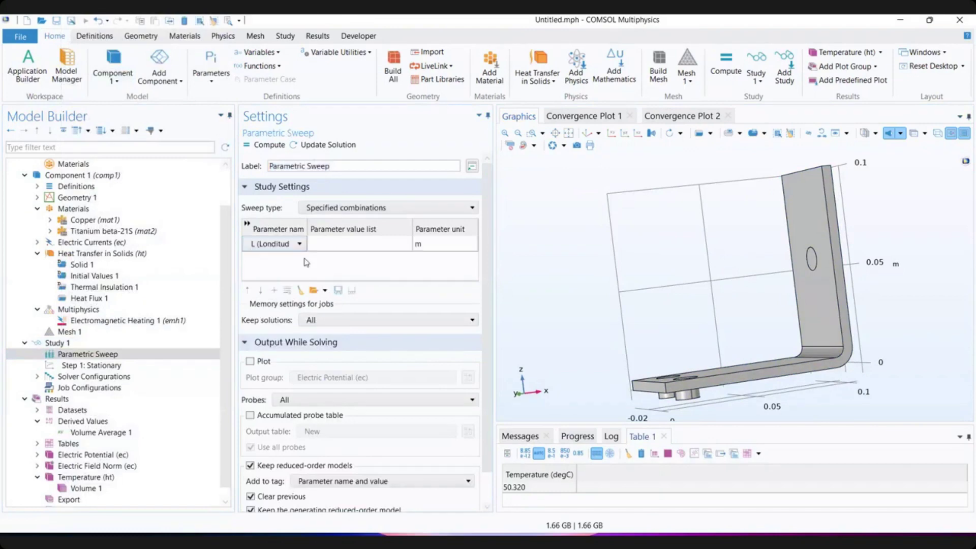
left_click(300, 245)
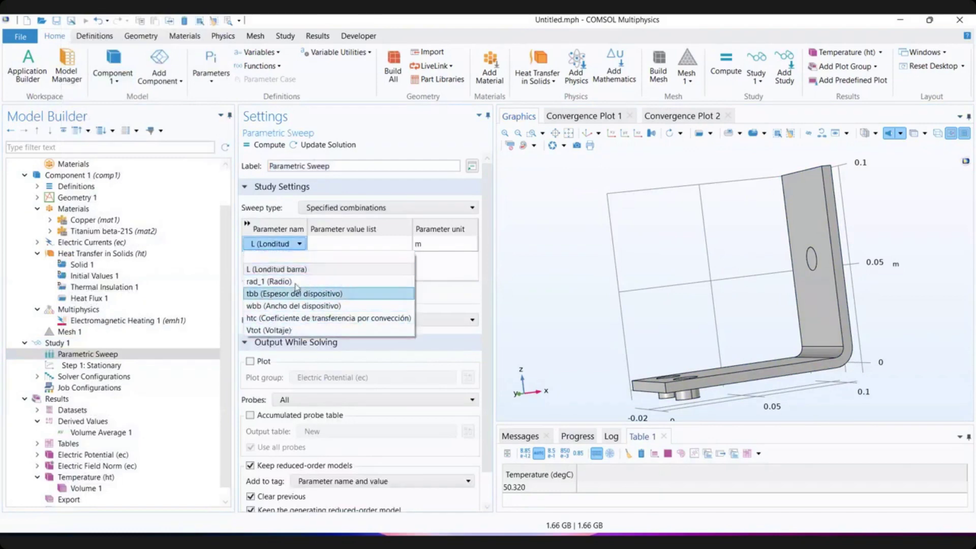
left_click(295, 330)
left_click(427, 244)
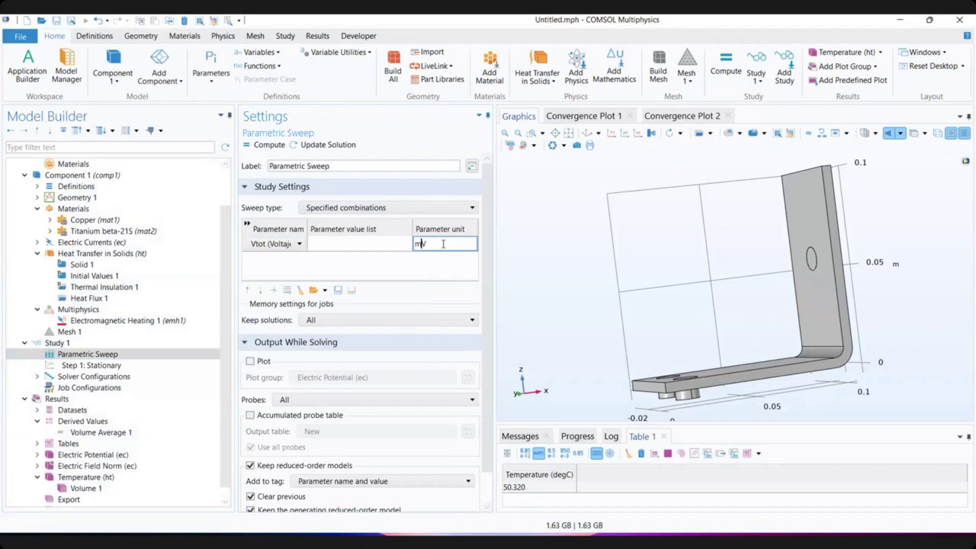
left_click(346, 245)
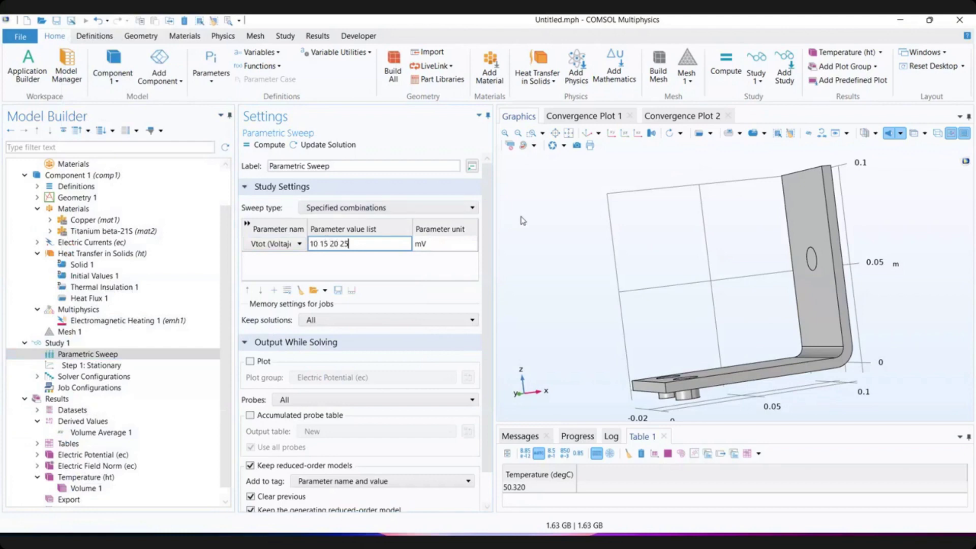
scroll(62, 400, "down", 1)
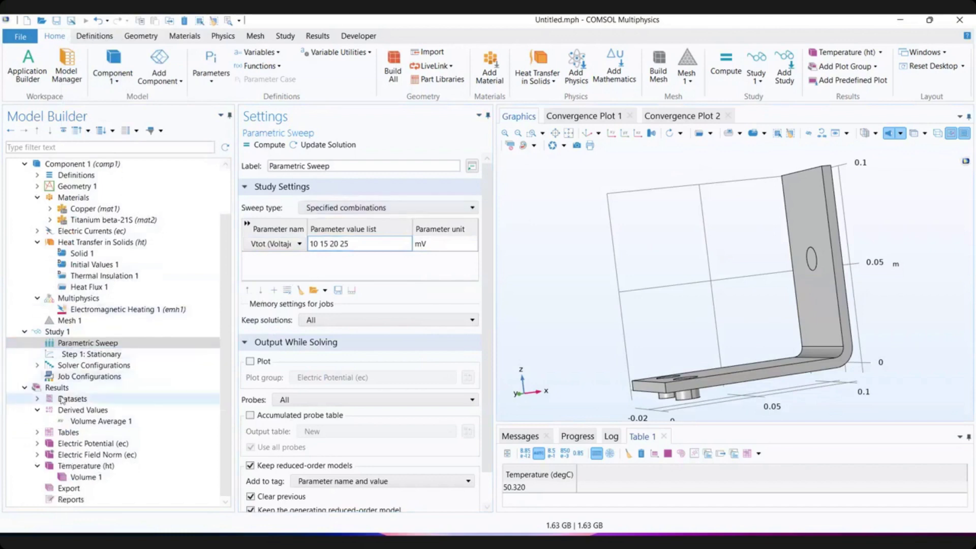
- Compute Study 1 with the parametric sweep of Vtot
scroll(127, 364, "up", 2)
scroll(189, 289, "down", 2)
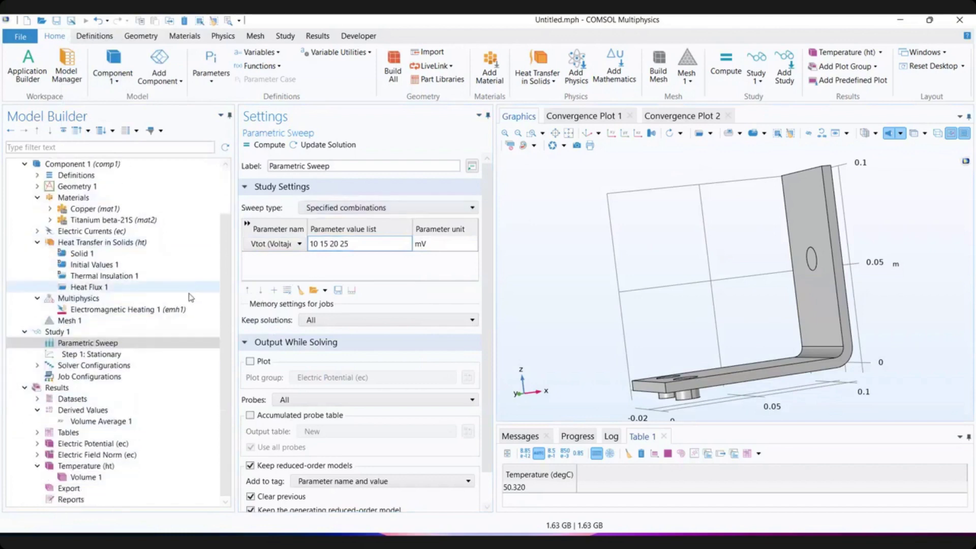
scroll(190, 298, "up", 2)
left_click(285, 36)
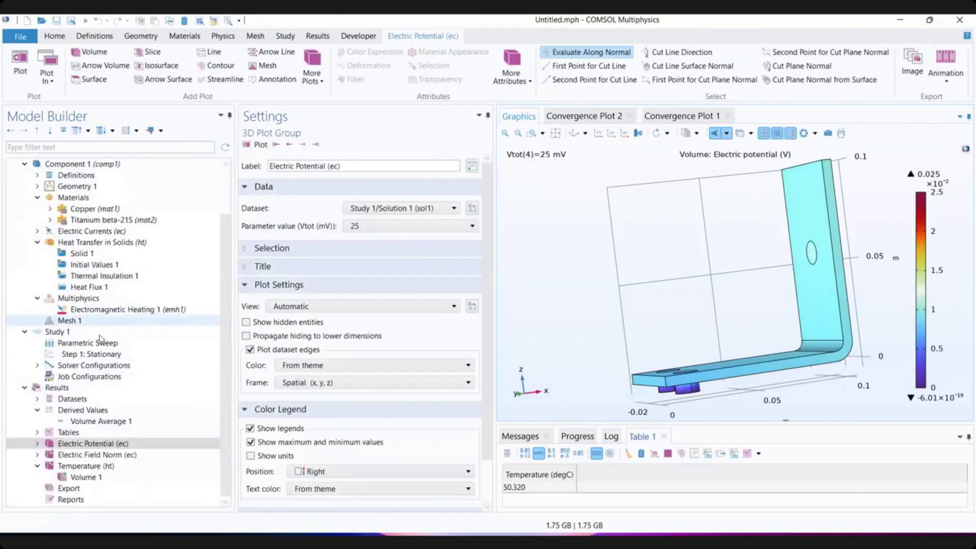
- Set the Electric Potential plot to the Study 1/Solution 1 dataset with a Vtot parameter value of 10 mV
left_click(370, 210)
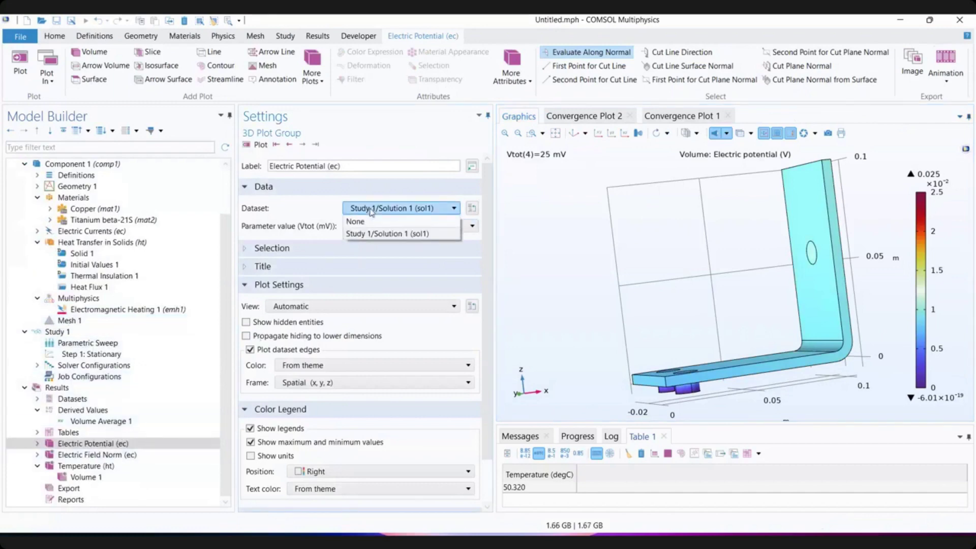
left_click(362, 233)
left_click(368, 226)
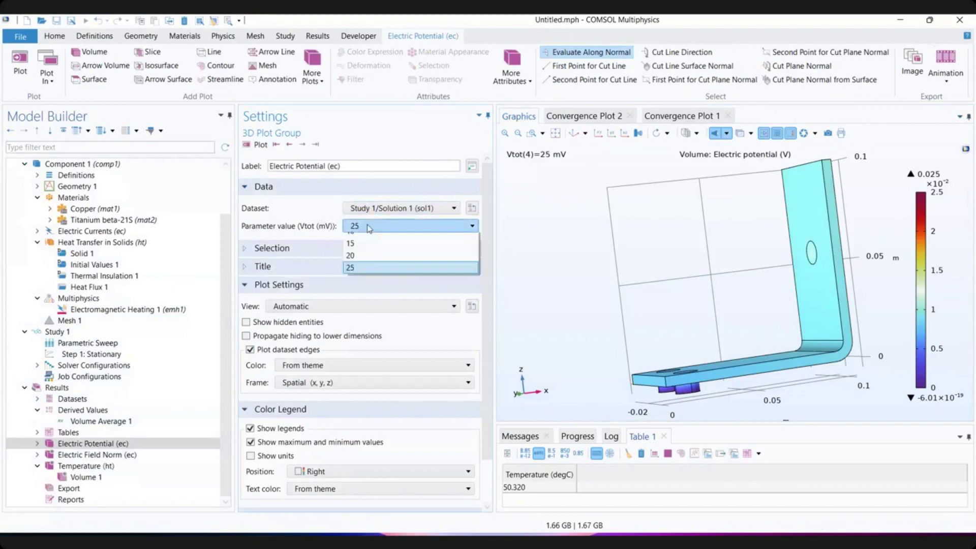
left_click(371, 240)
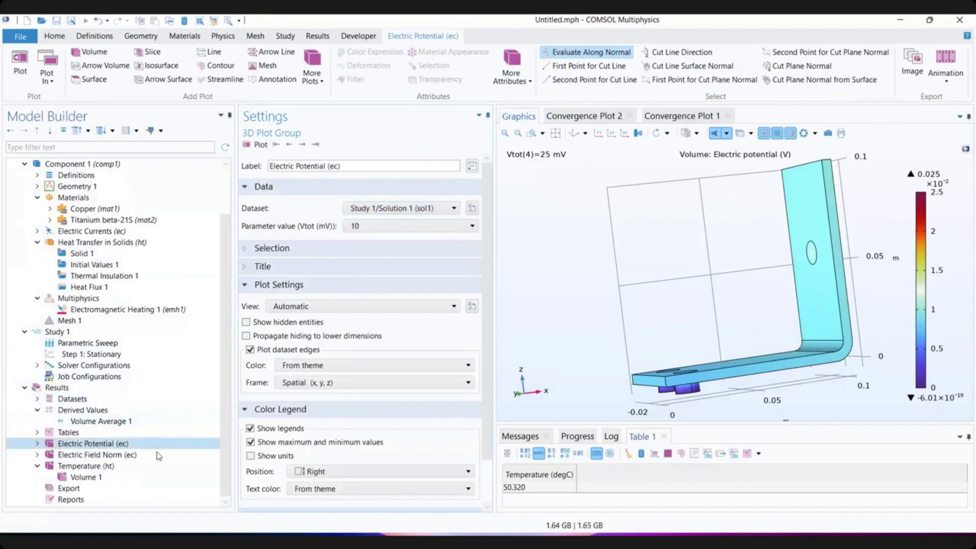
- Plot the Temperature (ht) group for a Vtot parameter value of 10 mV
left_click(94, 478)
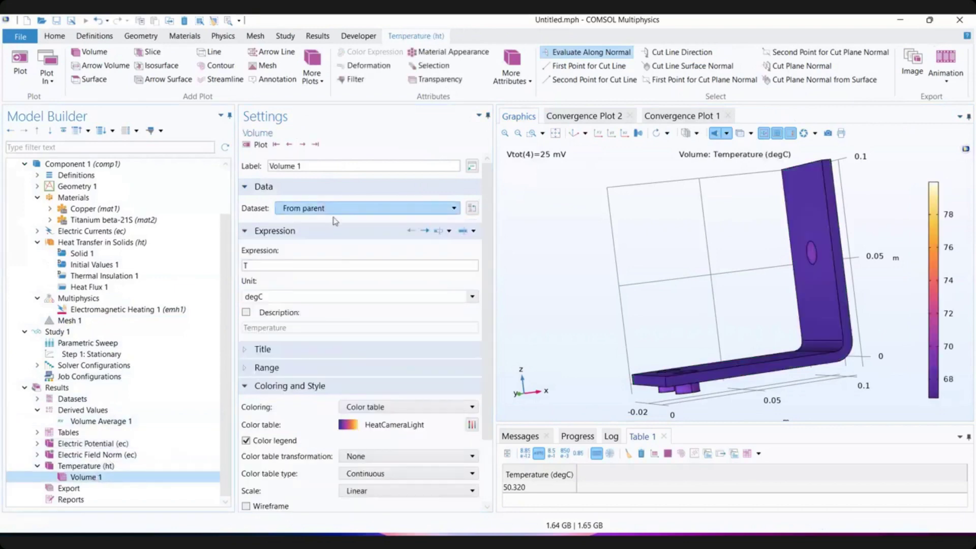
left_click(87, 466)
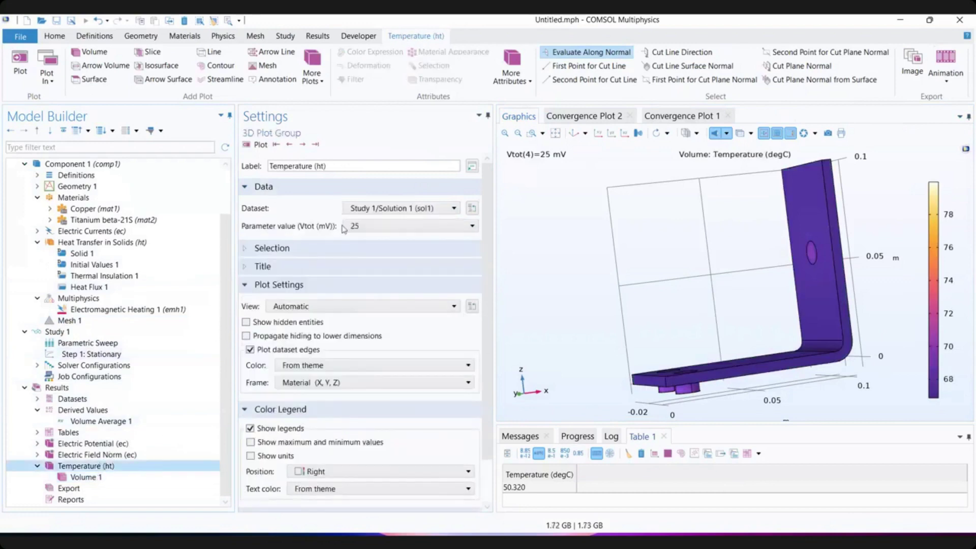
left_click(344, 229)
left_click(386, 240)
left_click(258, 144)
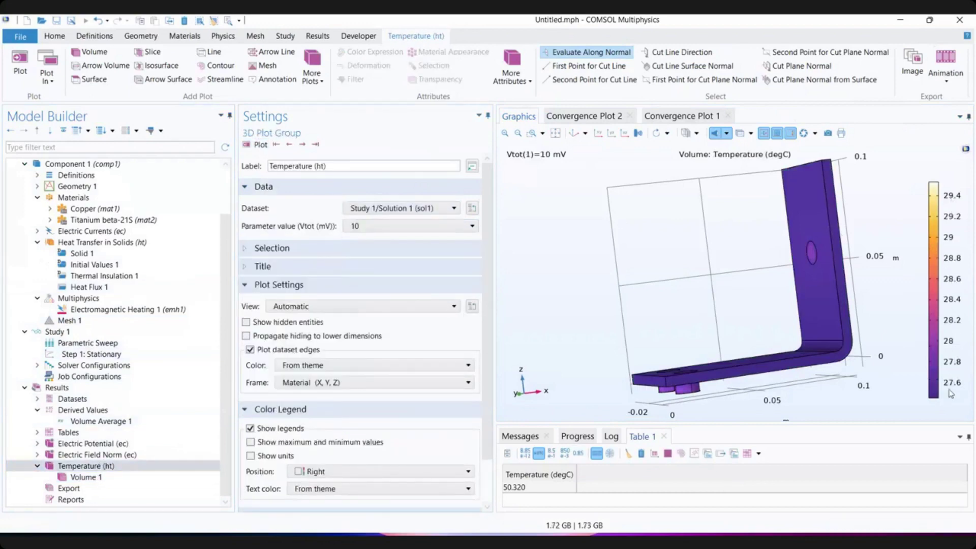
- Plot the temperature for Vtot = 15 mV and look at the busbar from the side with the protruding bolts
left_click(417, 227)
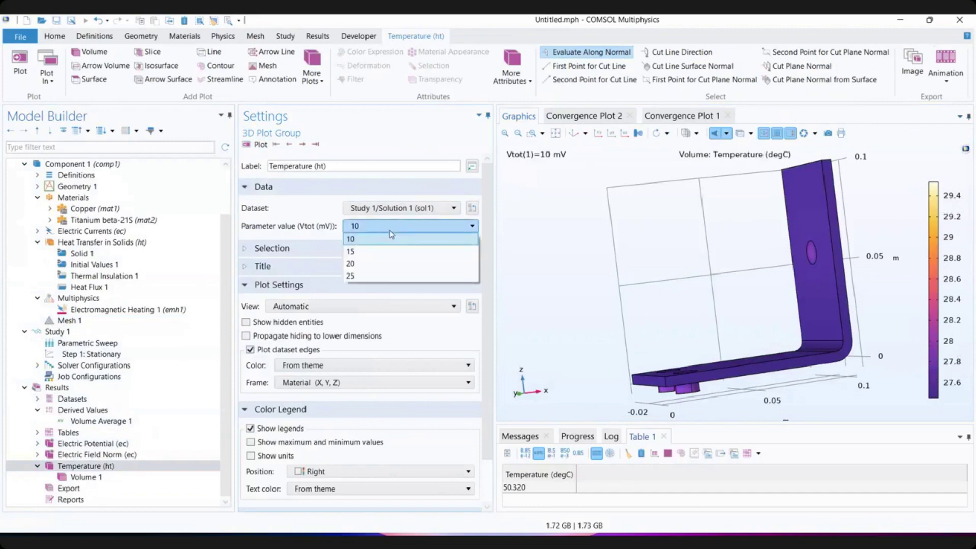
left_click(386, 251)
left_click(258, 145)
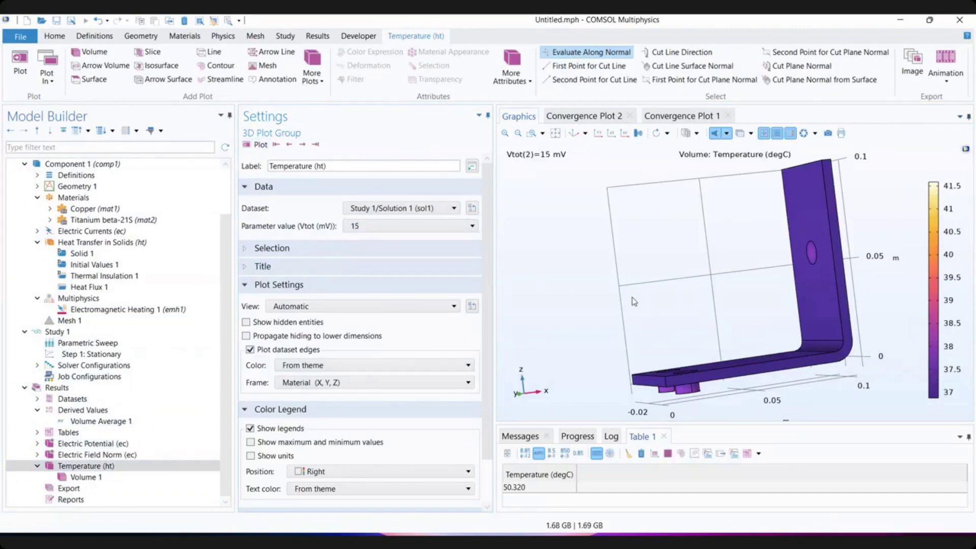
left_click_drag(799, 265, 746, 275)
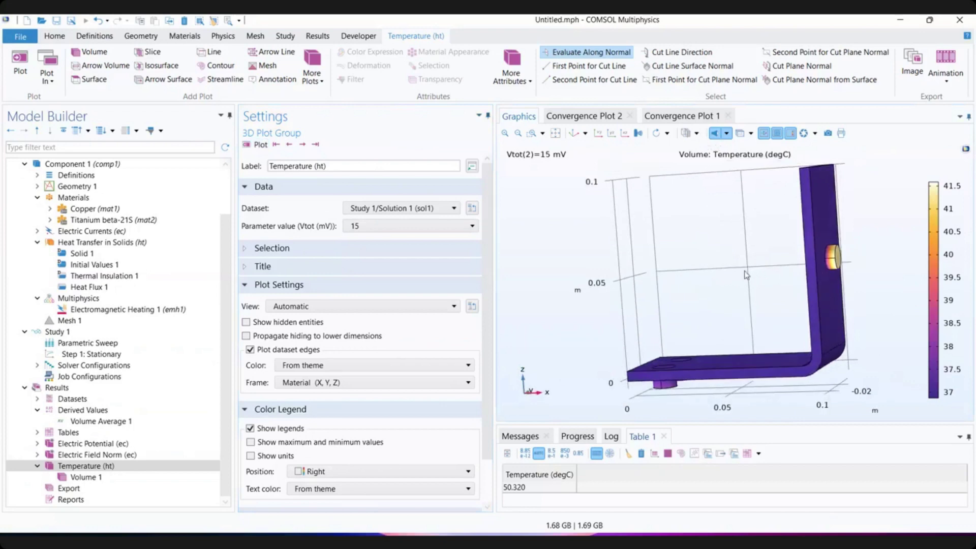
- Plot the temperature for Vtot = 25 mV and inspect the busbar and its bolts from below
left_click(447, 226)
left_click(371, 278)
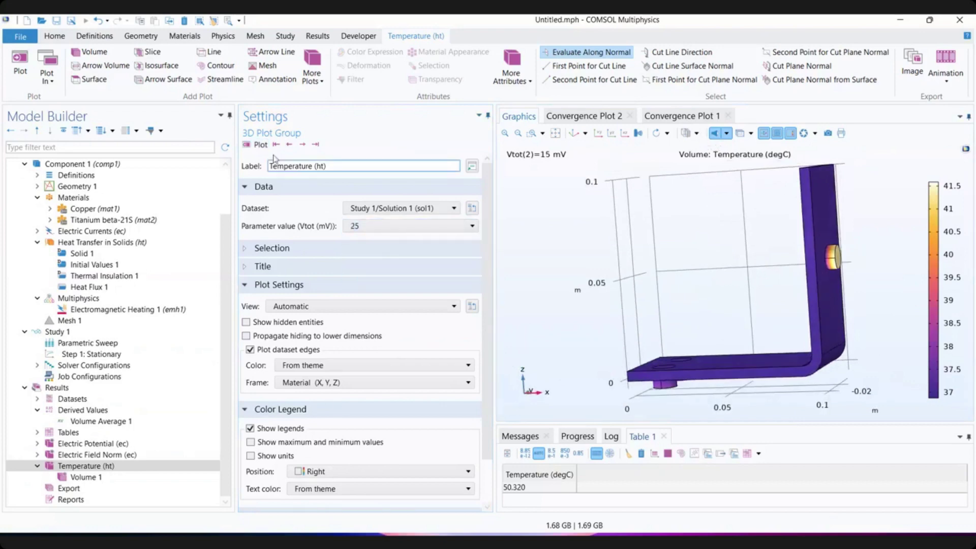
left_click(254, 144)
left_click_drag(760, 290, 742, 283)
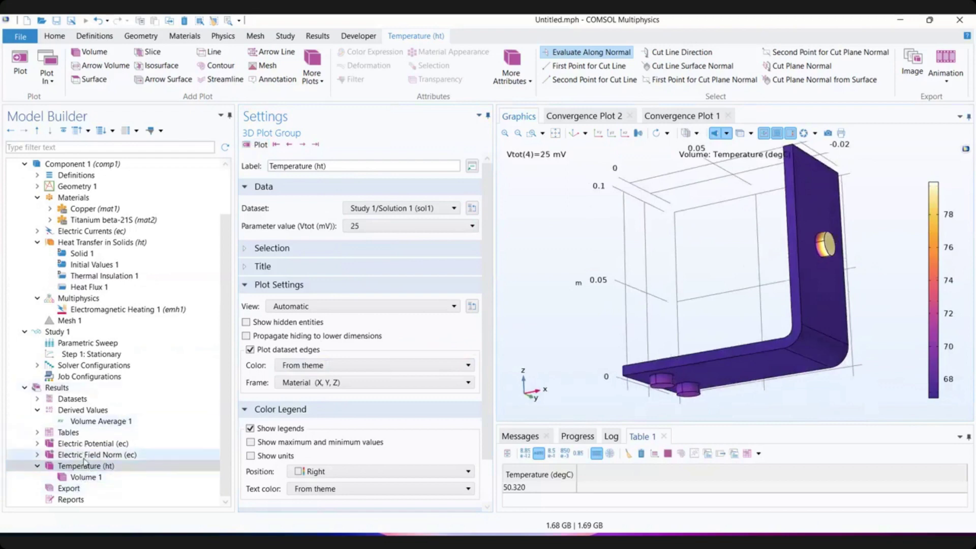
- Evaluate Volume Average 1 for all Vtot values, overwriting Table 1, and plot the table as a graph
left_click(92, 421)
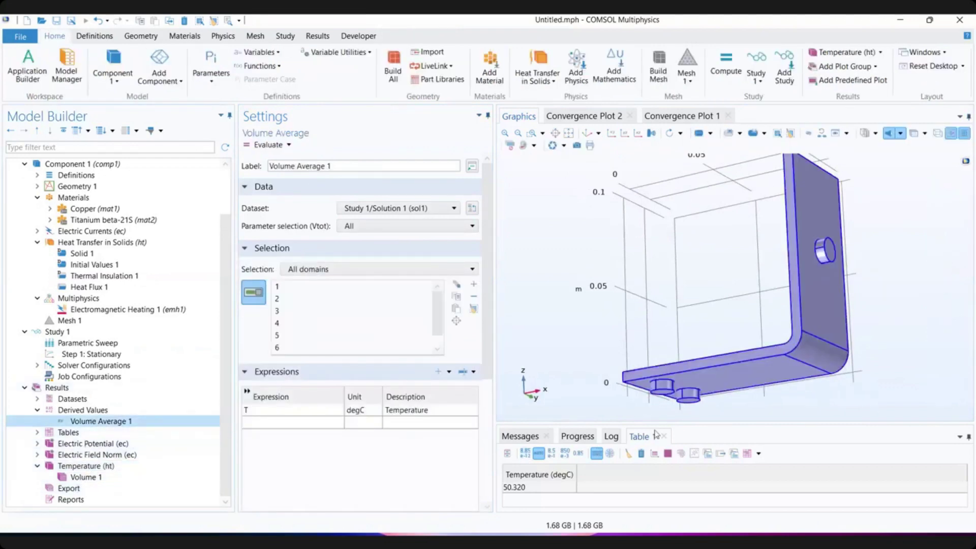
left_click_drag(653, 424, 644, 307)
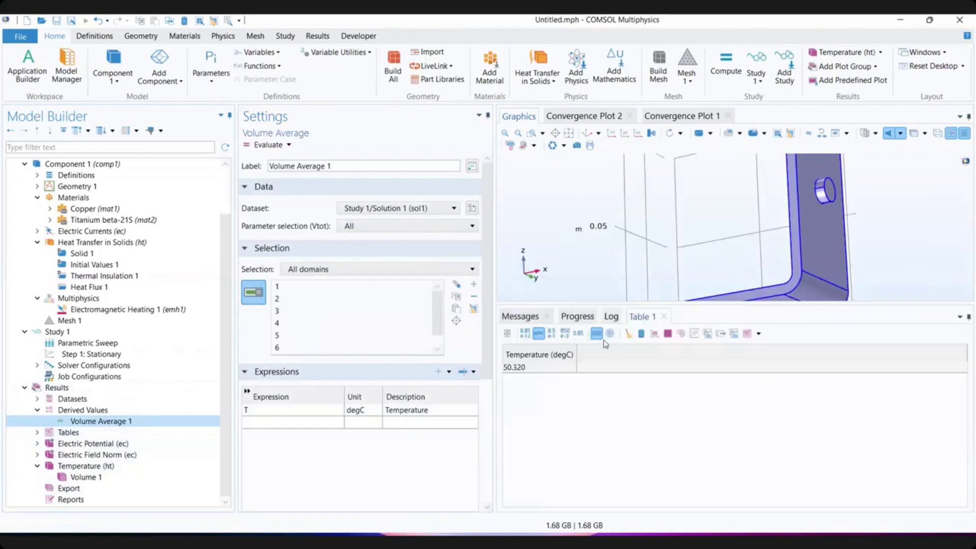
left_click(267, 146)
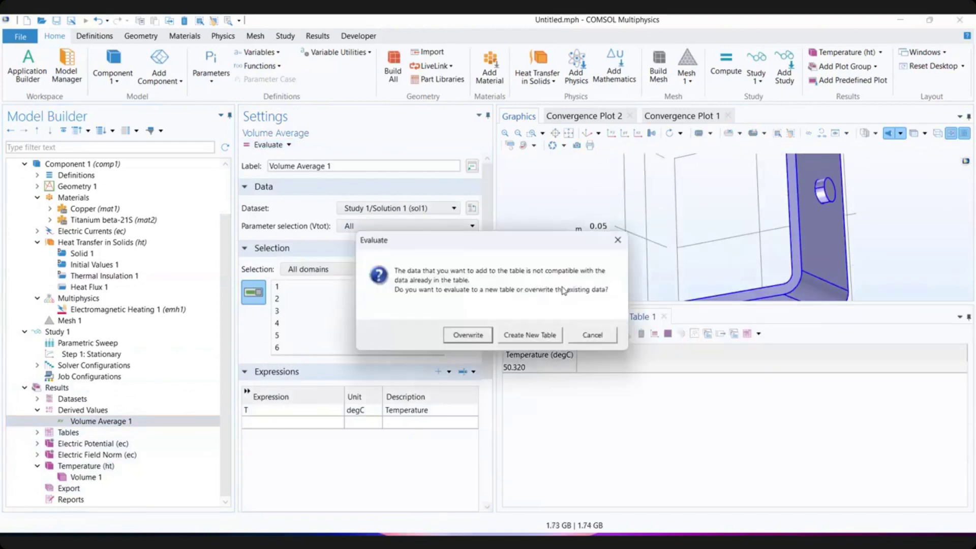
left_click(470, 337)
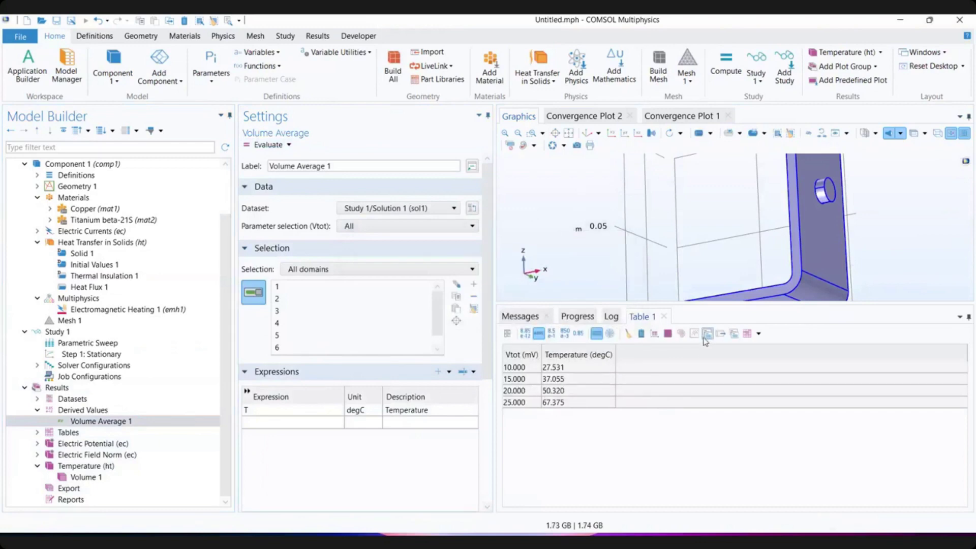
left_click(656, 336)
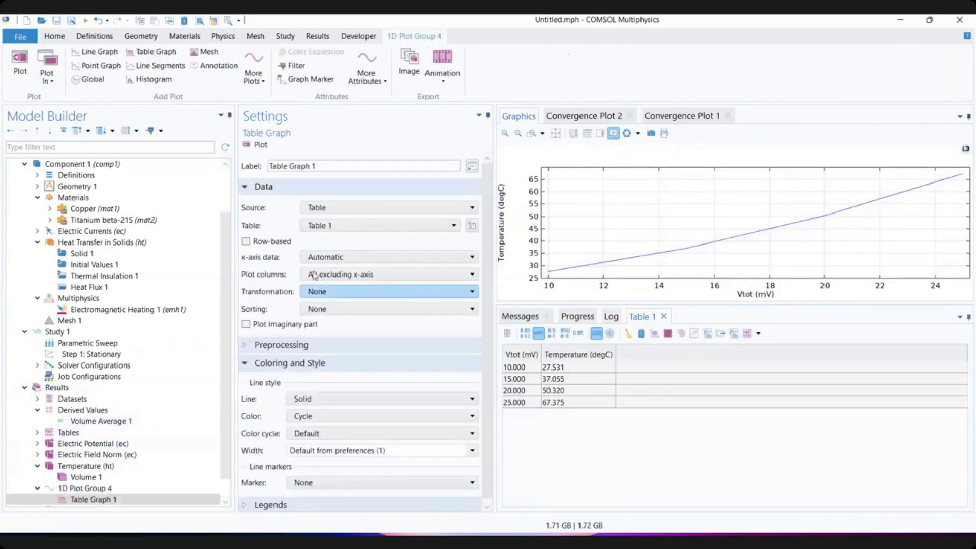
- Disable the Parametric Sweep in Study 1 and recompute the study
scroll(185, 436, "down", 1)
scroll(107, 387, "up", 3)
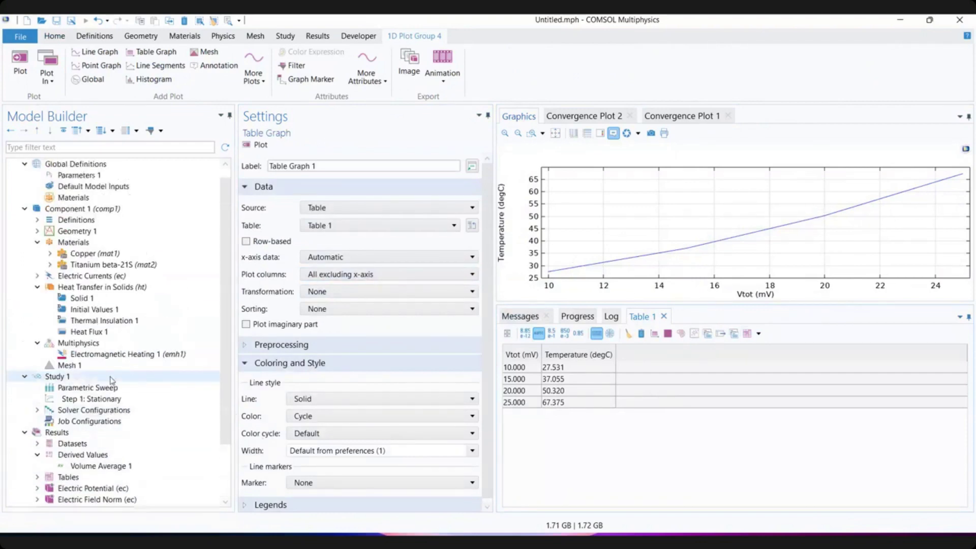
scroll(101, 381, "down", 1)
right_click(86, 357)
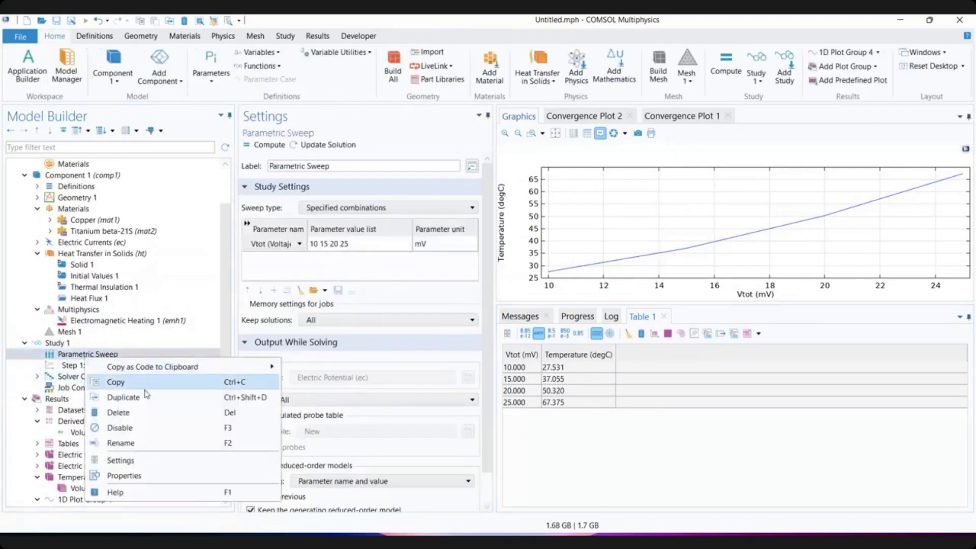
left_click(146, 429)
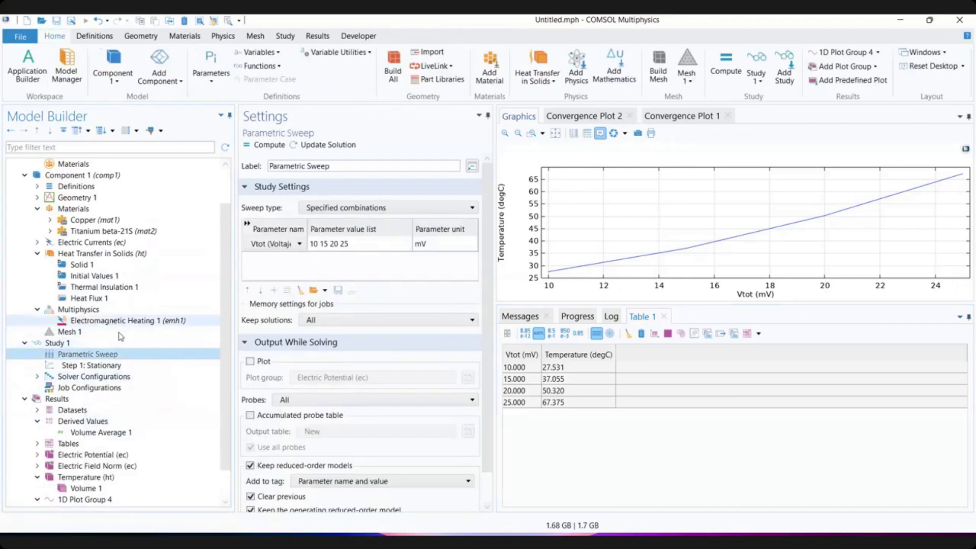
left_click(84, 344)
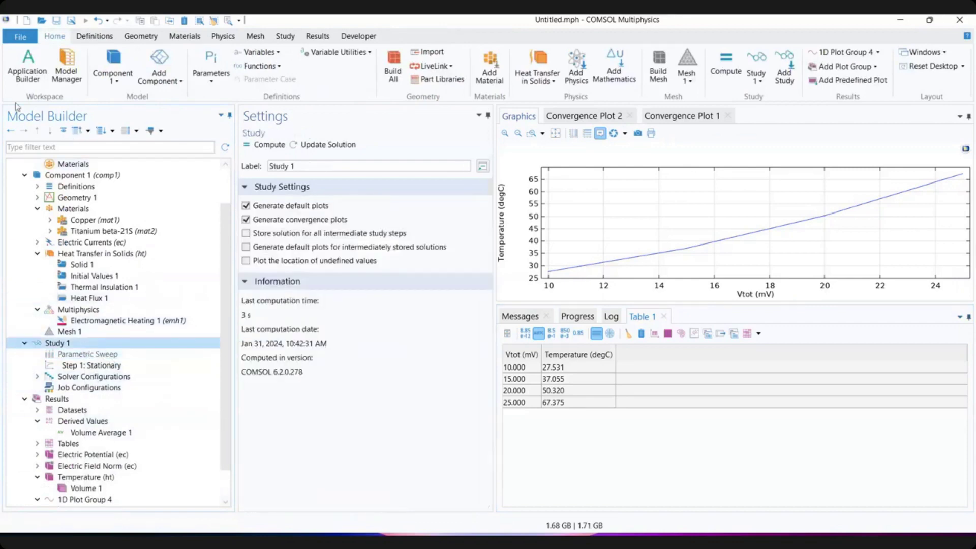
left_click(286, 36)
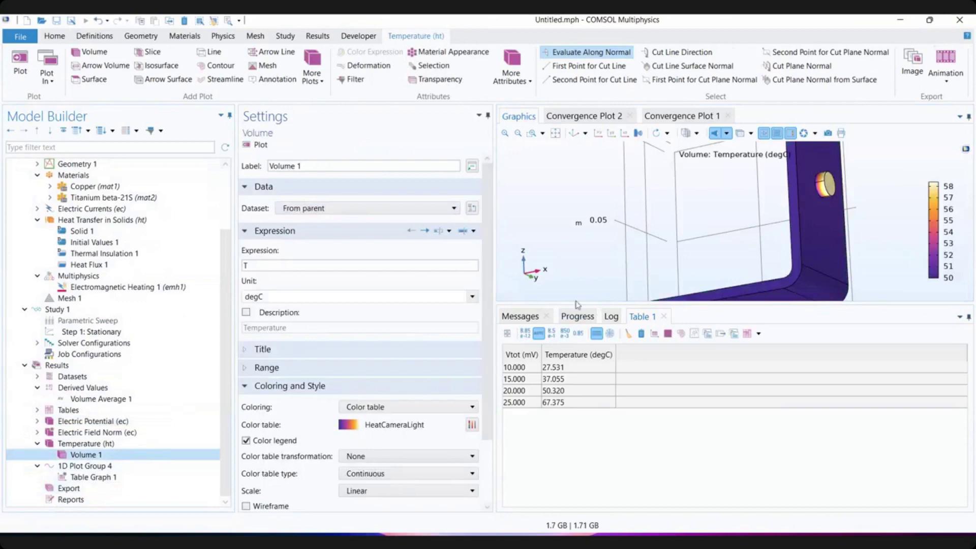
- Re-evaluate Volume Average 1, overwriting the data in Table 1, and enlarge the graphics view
left_click(98, 398)
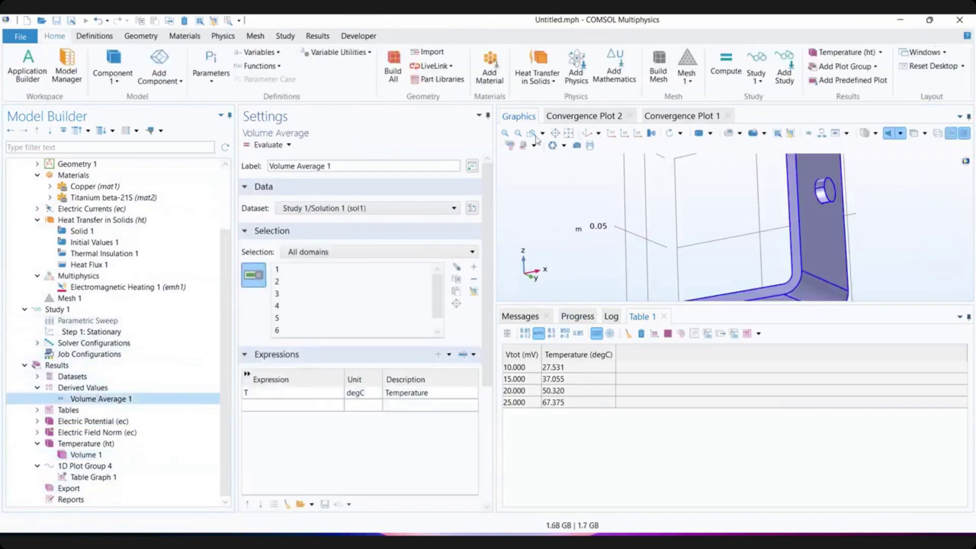
left_click(260, 144)
left_click(467, 335)
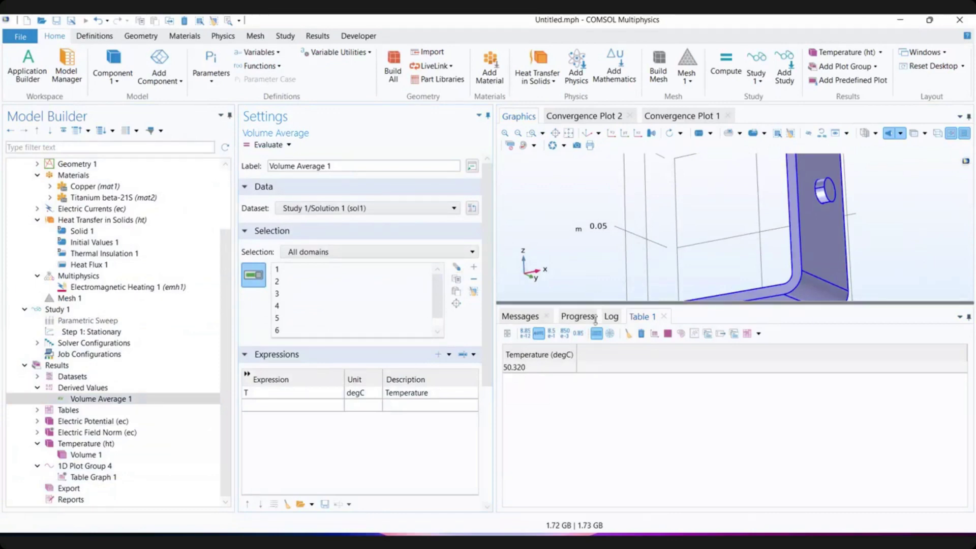
left_click_drag(595, 319, 582, 412)
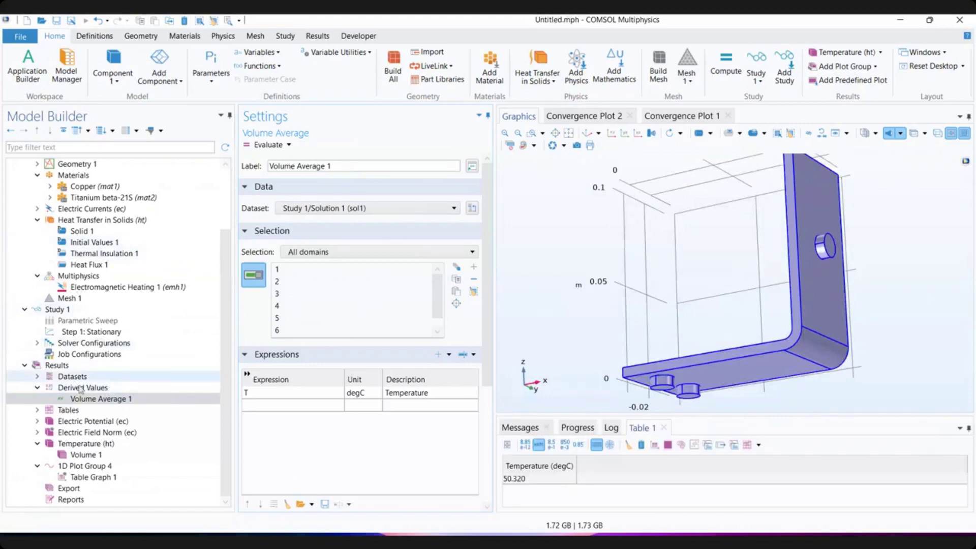
- Switch to PowerPoint to review the slide on the convection and deformation cases, and return to COMSOL Multiphysics
scroll(80, 390, "up", 4)
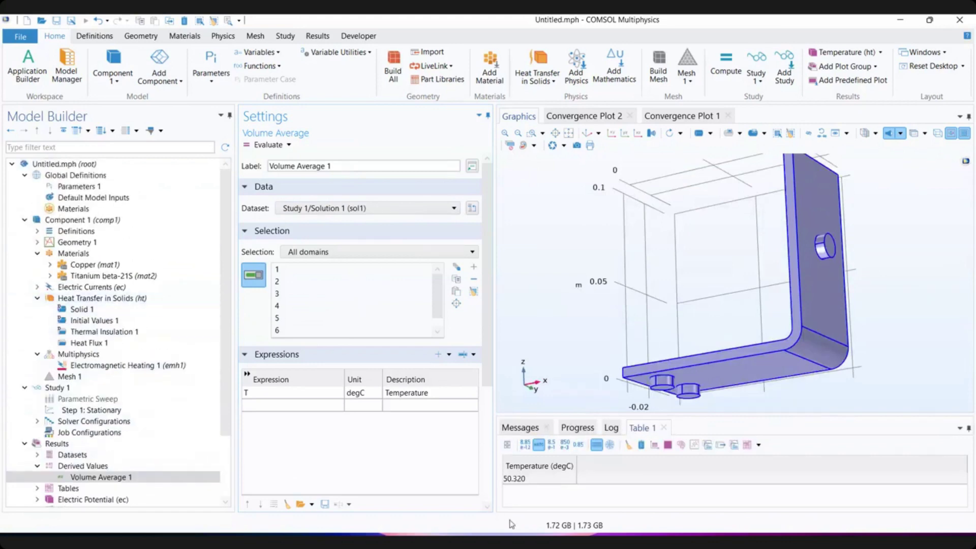
left_click(537, 543)
scroll(535, 489, "up", 1)
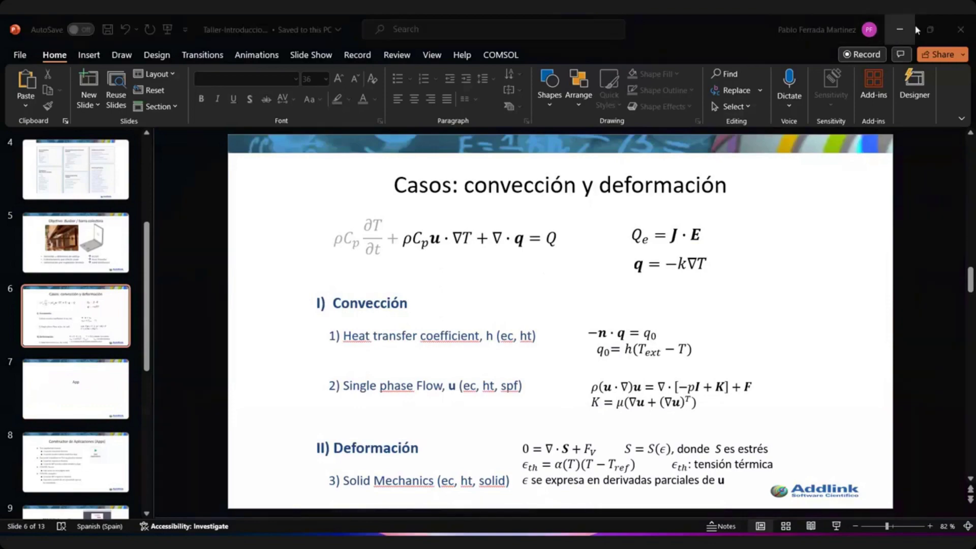
left_click(901, 29)
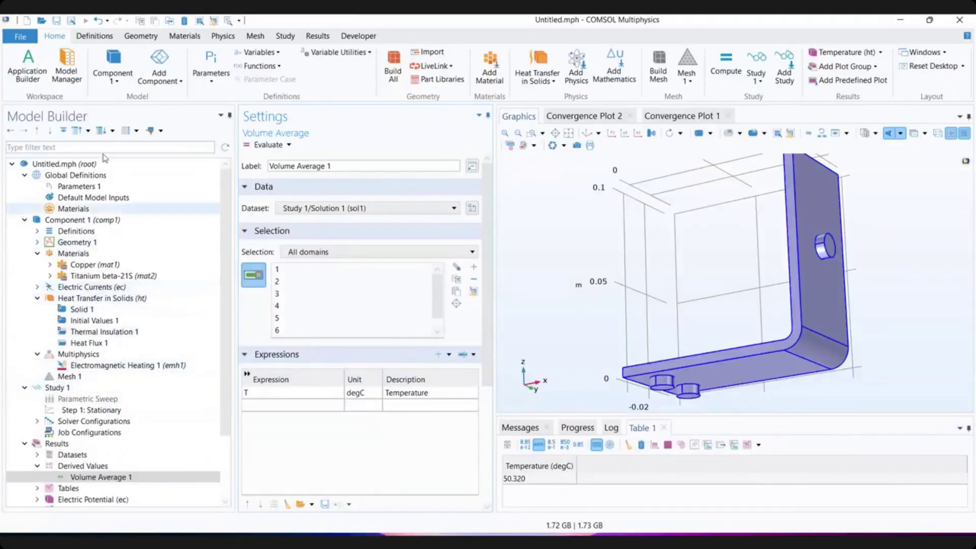
- Add the single-phase Laminar Flow (spf) physics interface to Component 1
left_click(223, 37)
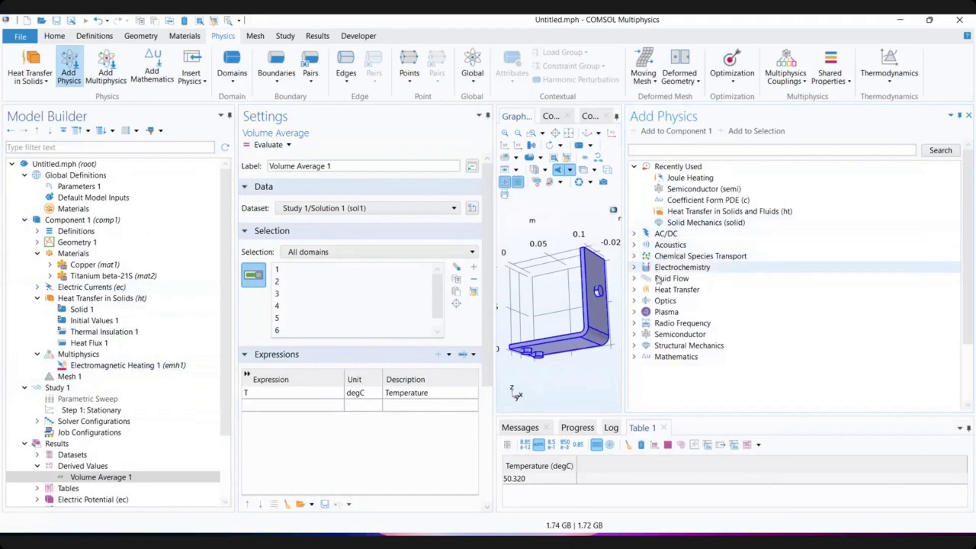
left_click(634, 278)
left_click(646, 289)
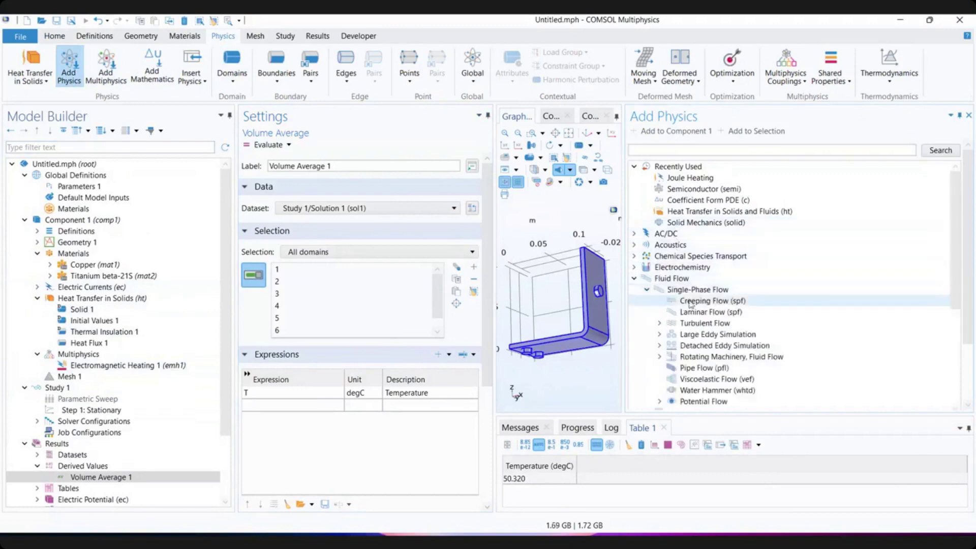
left_click(717, 313)
right_click(718, 316)
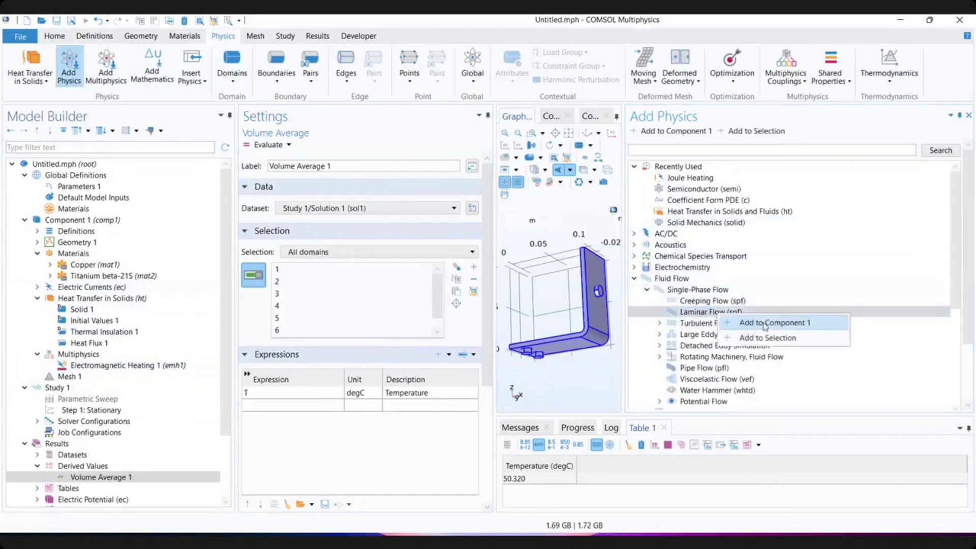
left_click(781, 322)
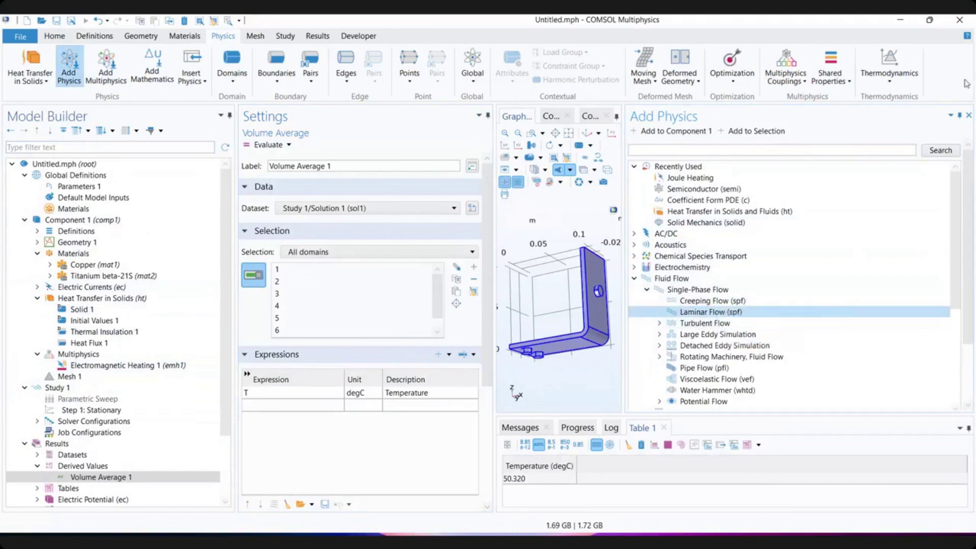
left_click(971, 117)
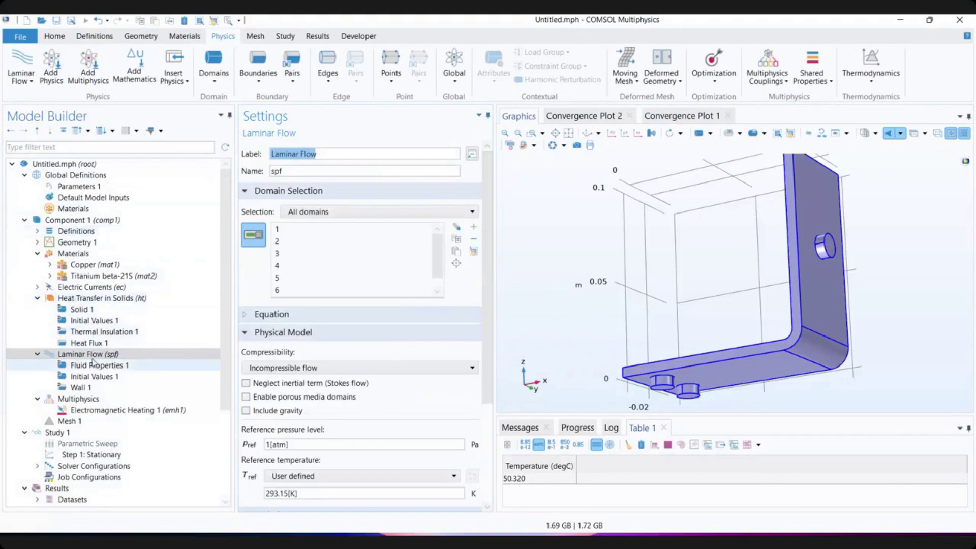
- Disable the Heat Flux 1 condition under Heat Transfer in Solids
scroll(101, 336, "down", 1)
scroll(91, 347, "up", 1)
left_click(94, 331)
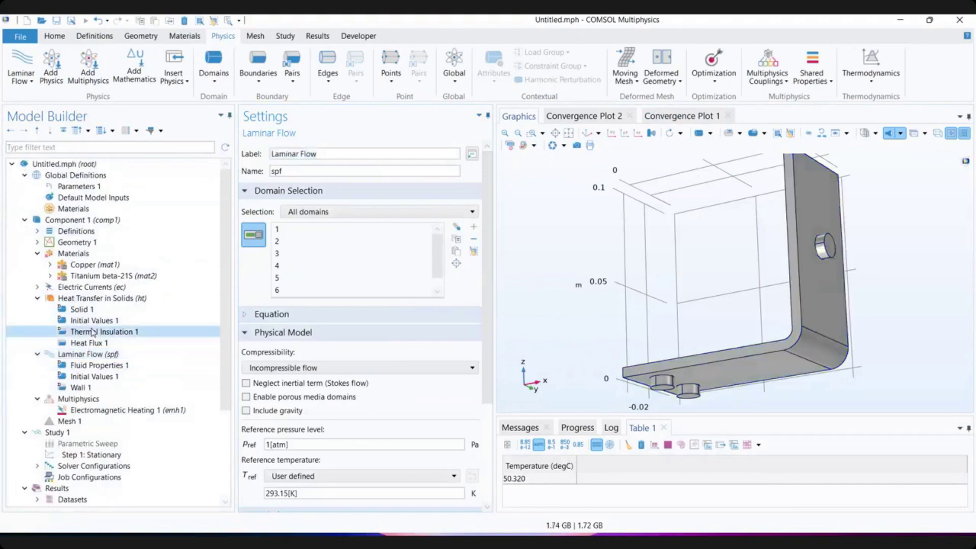
left_click(94, 344)
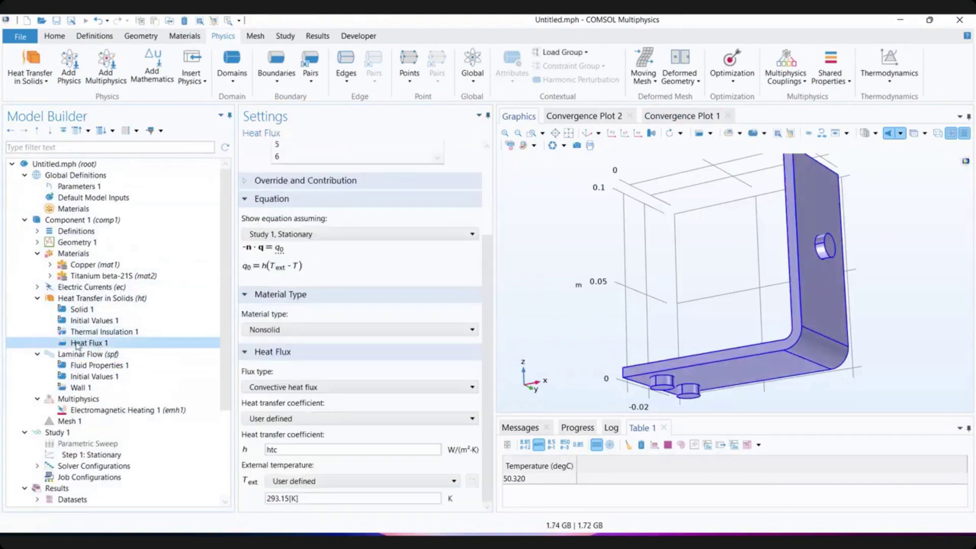
right_click(92, 346)
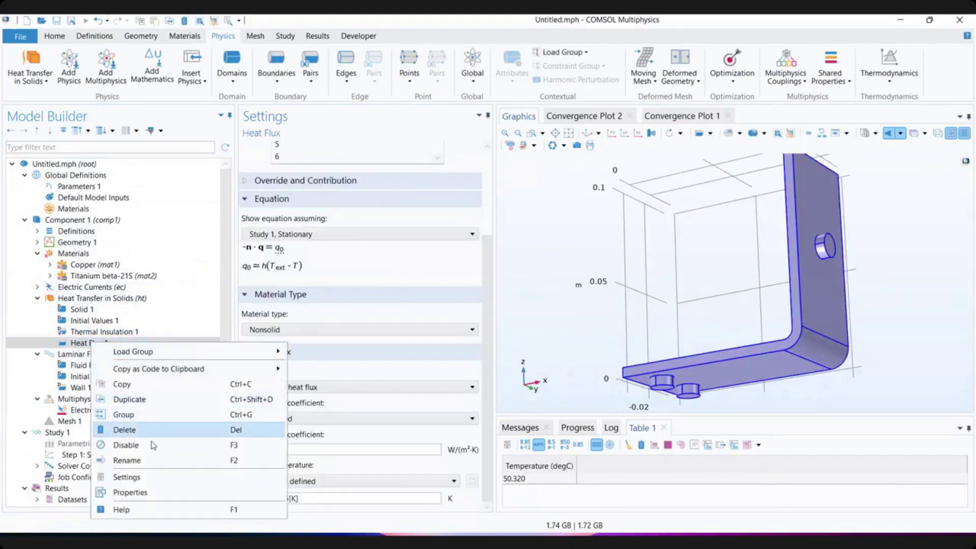
- Disable the Heat Flux 1 boundary condition under Heat Transfer in Solids
left_click(125, 443)
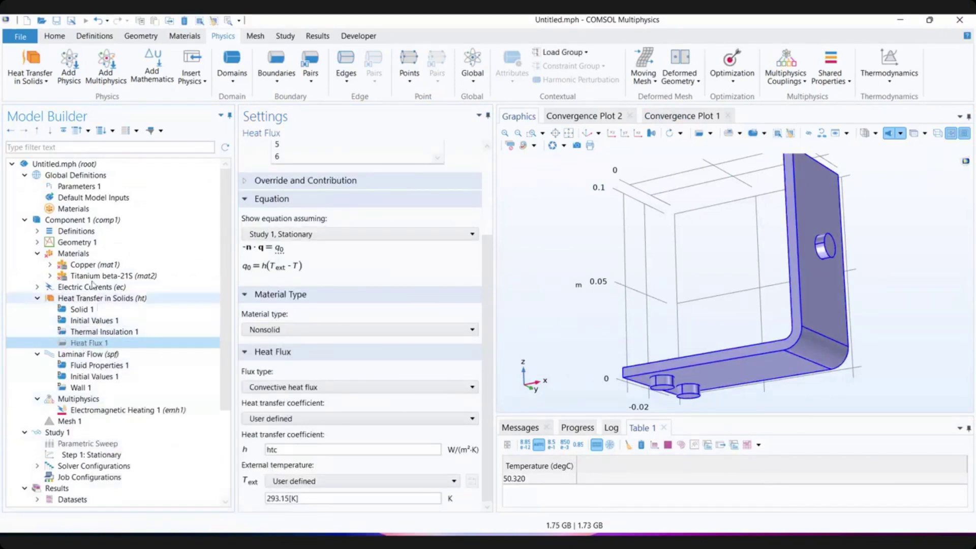
left_click(76, 254)
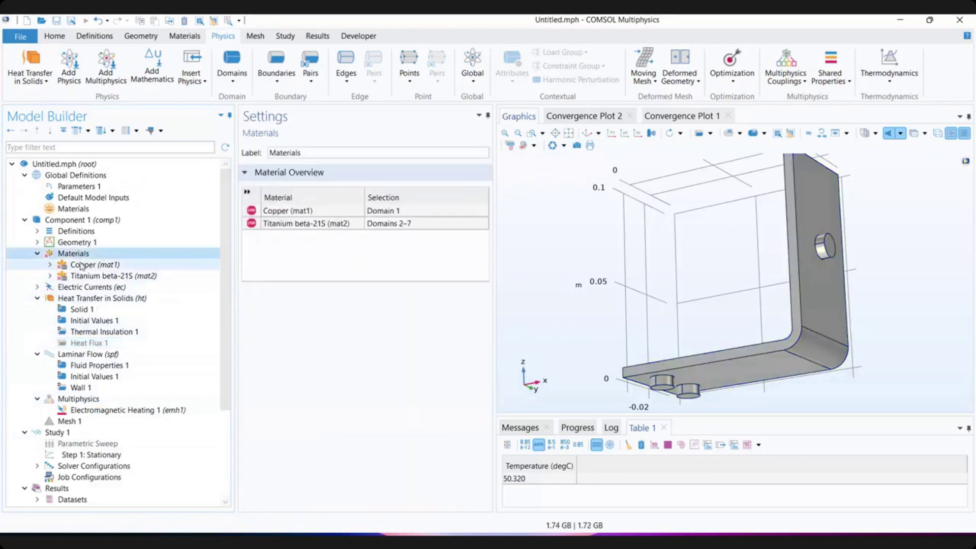
- Add a Block primitive to the Geometry 1 sequence
left_click(38, 242)
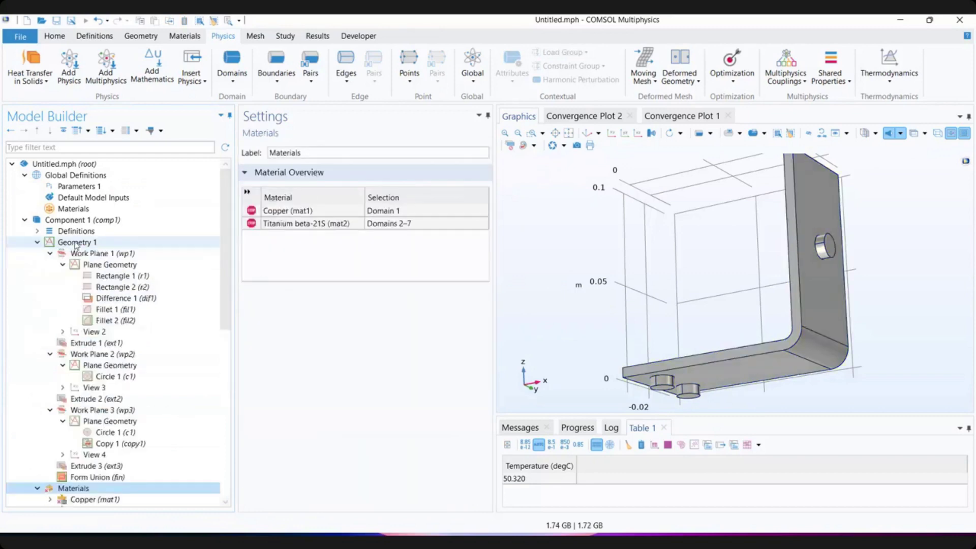
left_click(76, 243)
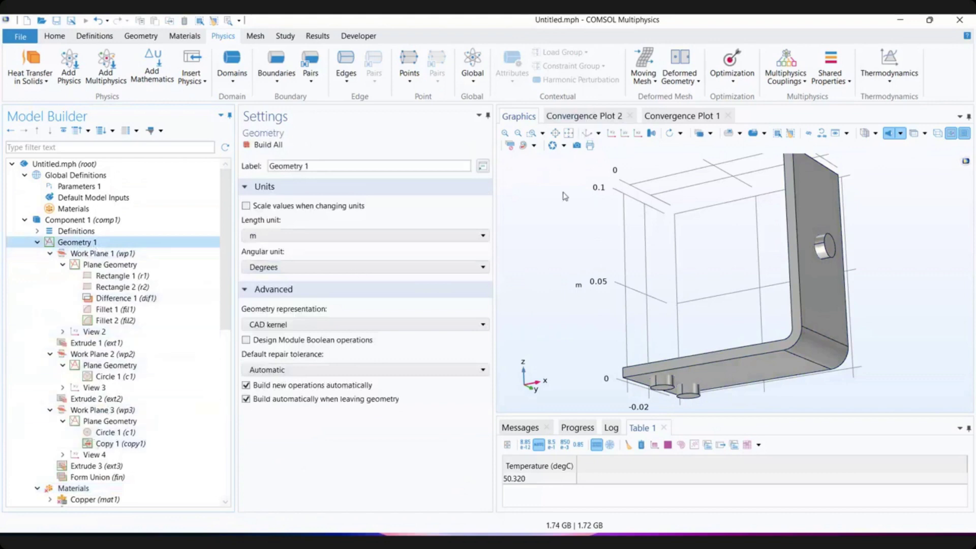
left_click(568, 133)
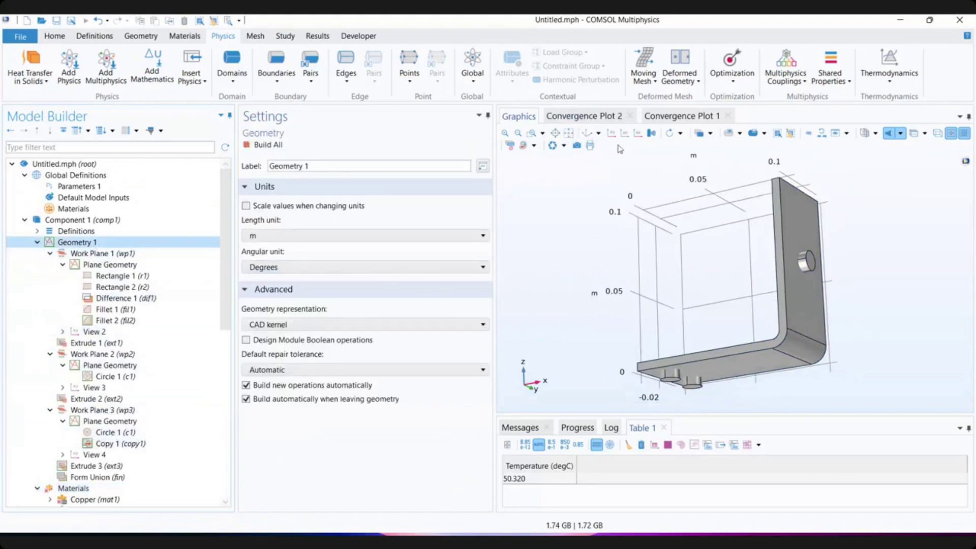
left_click(587, 133)
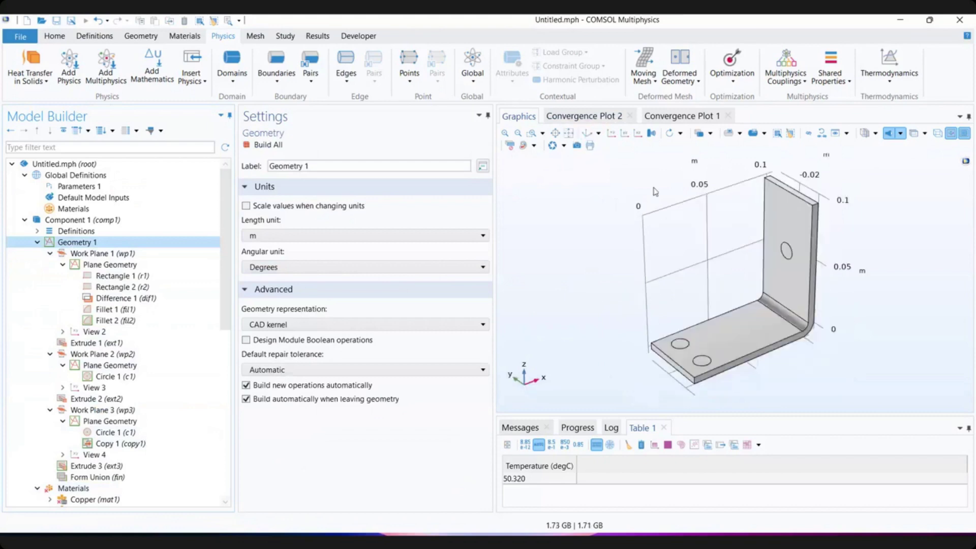
right_click(98, 243)
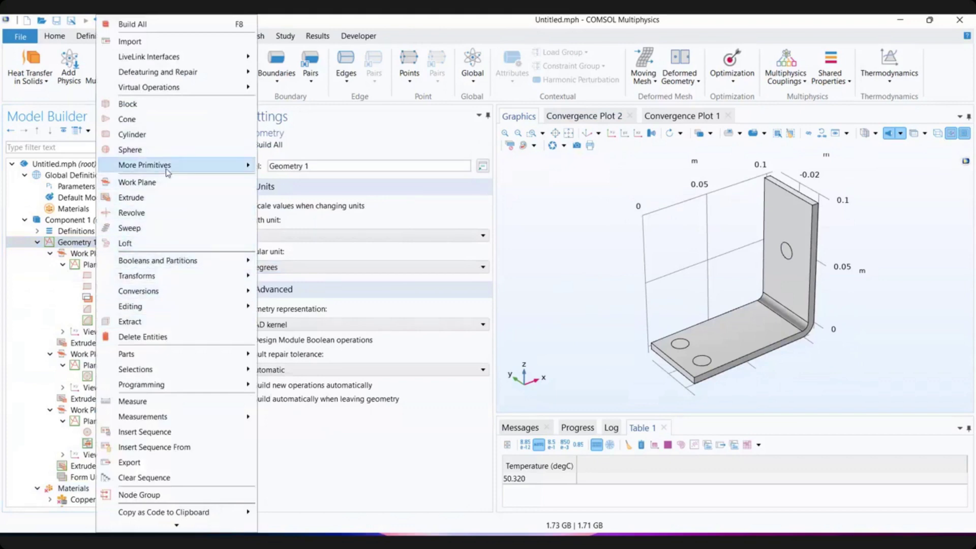
left_click(162, 104)
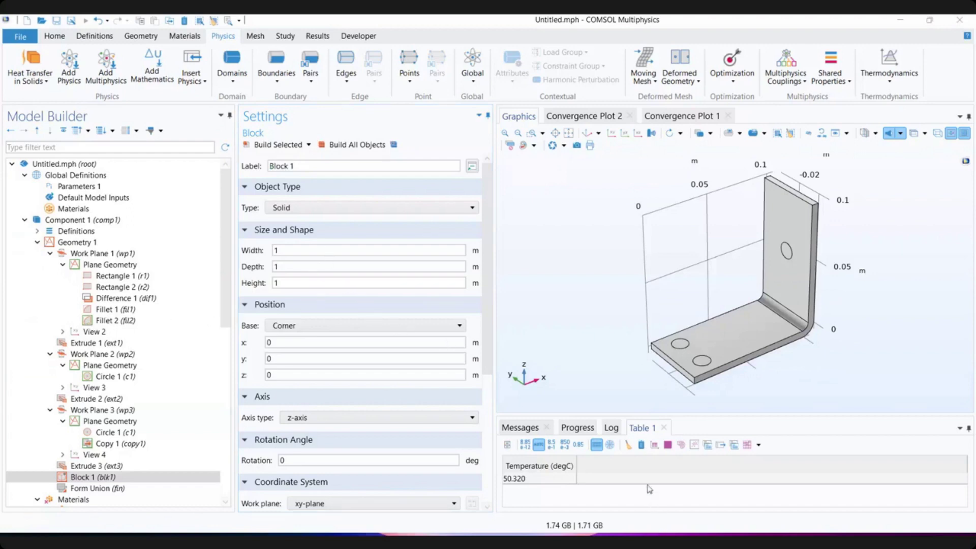
- Set the block's width to L+5*tbb, depth to 6*L and height to L+6*tbb
double_click(276, 251)
type("L+5*tbb")
key("Tab")
left_click_drag(308, 283, 256, 284)
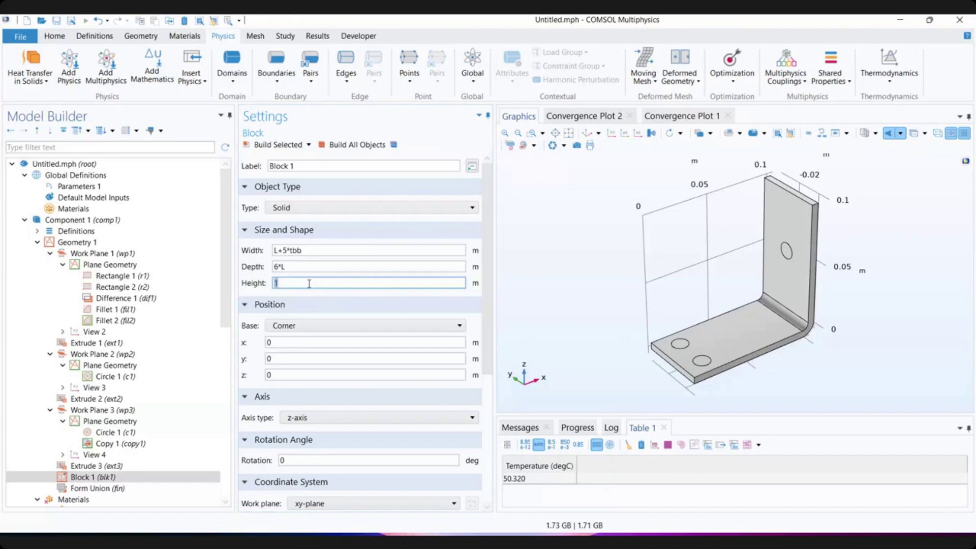
type("L+6*tbb")
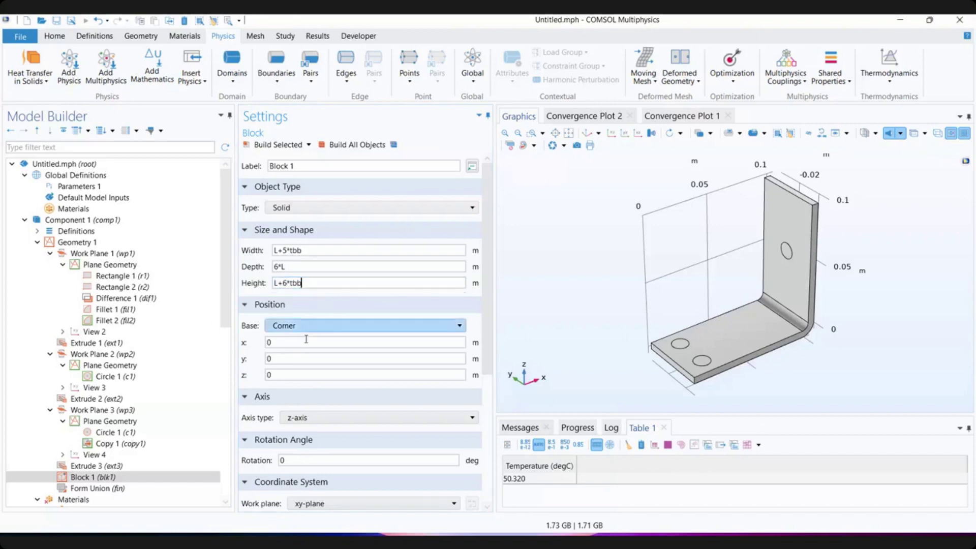
- Place the block's corner at x -2*tbb, y -L, z -tbb and build all geometry objects
left_click(307, 340)
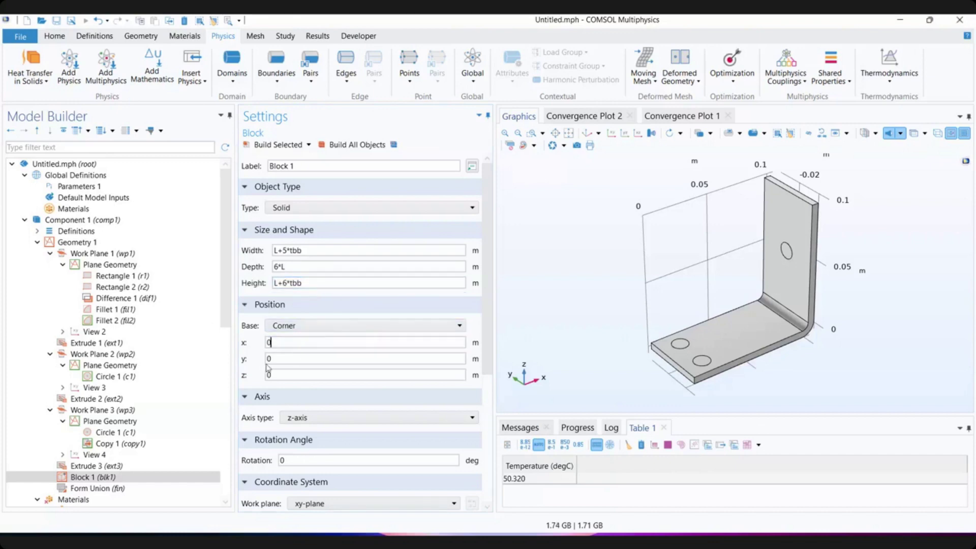
left_click(302, 343)
left_click(910, 19)
type("-2*tbb")
key("Tab")
type("-L")
double_click(265, 375)
type("-tbb")
left_click(342, 146)
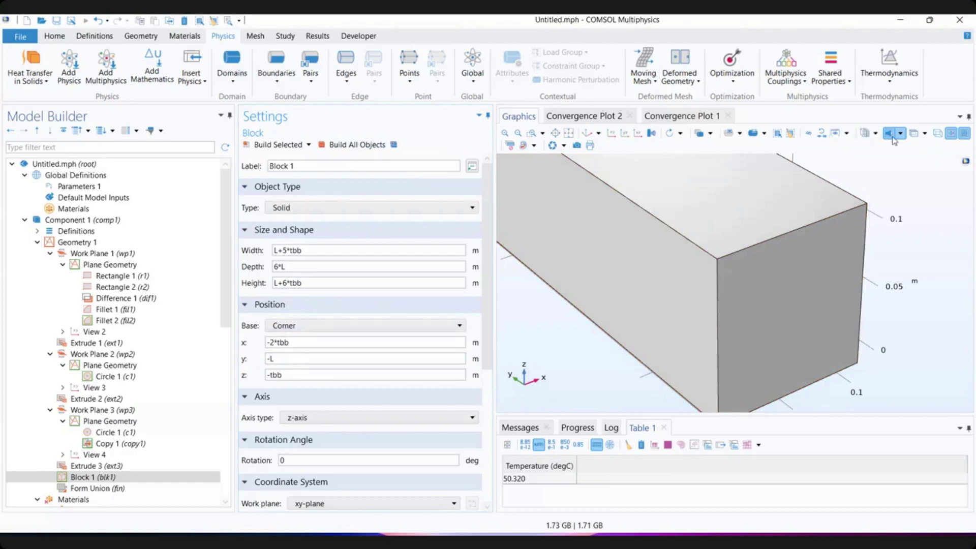
- Display the geometry in wireframe without transparency, with the bracket and the entire surrounding block in view
left_click(921, 135)
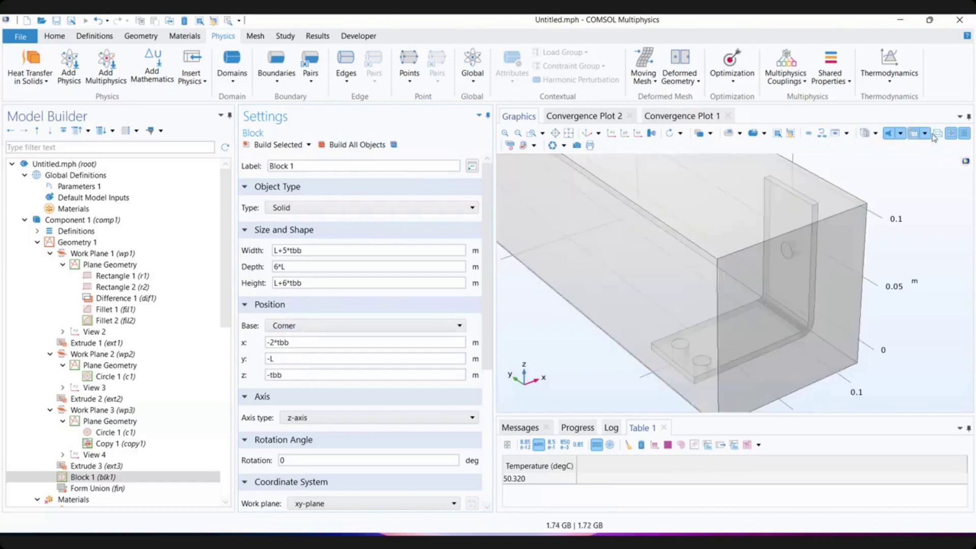
left_click(938, 133)
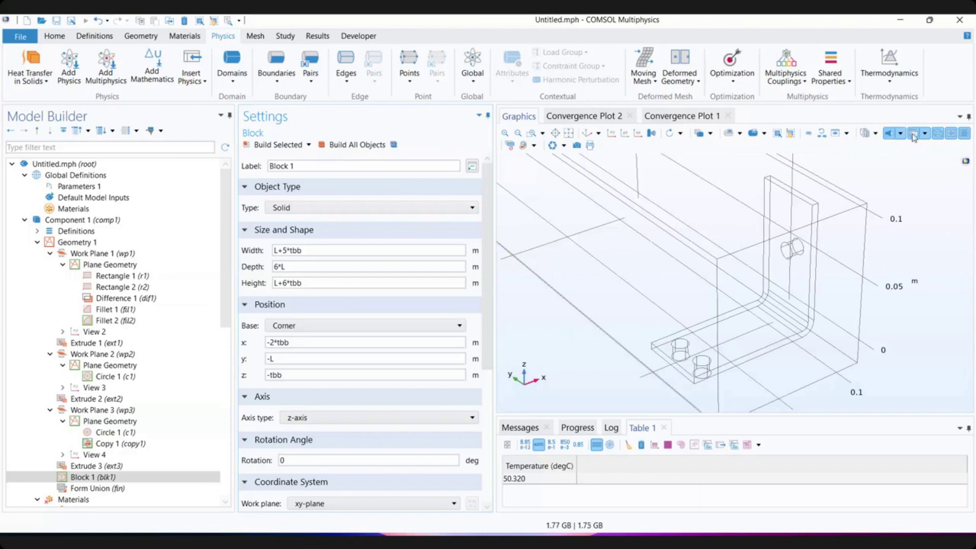
left_click(913, 134)
left_click(555, 133)
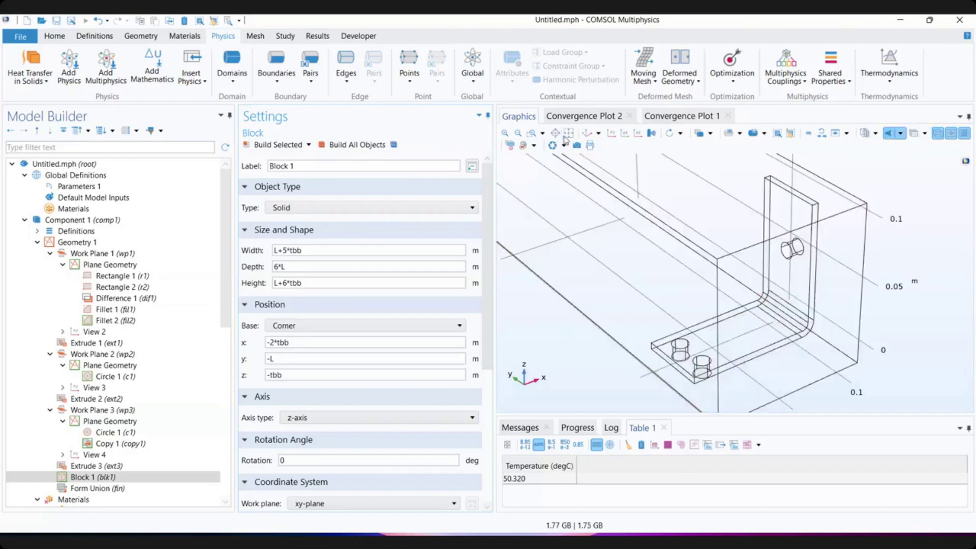
left_click_drag(639, 233, 619, 227)
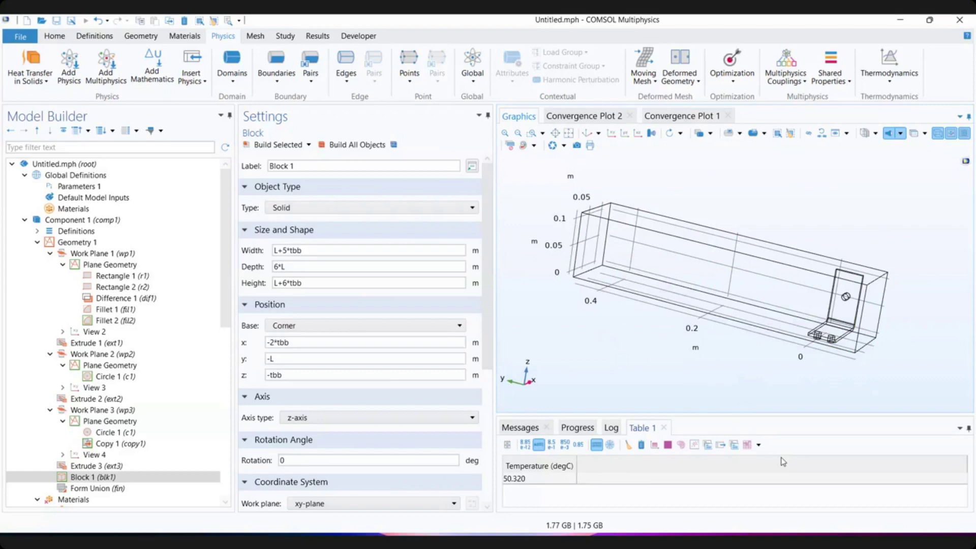
- Shorten the block's depth to 3*L and rebuild all geometry objects
double_click(275, 267)
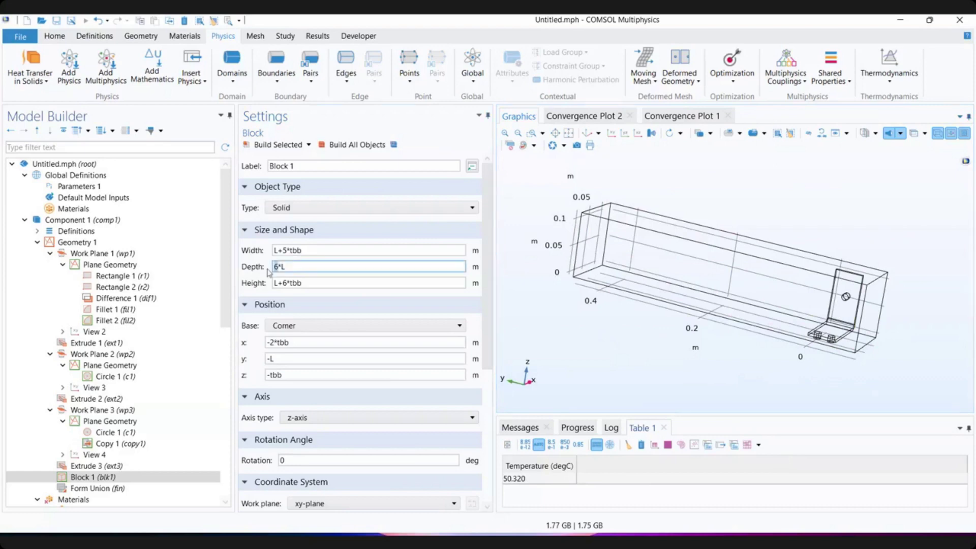
type("3")
left_click(354, 146)
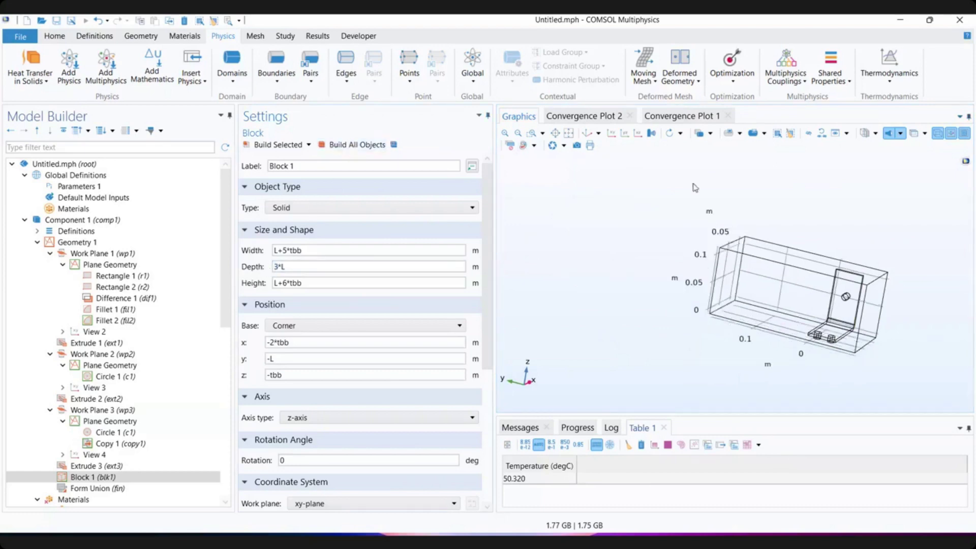
left_click(570, 133)
left_click(587, 132)
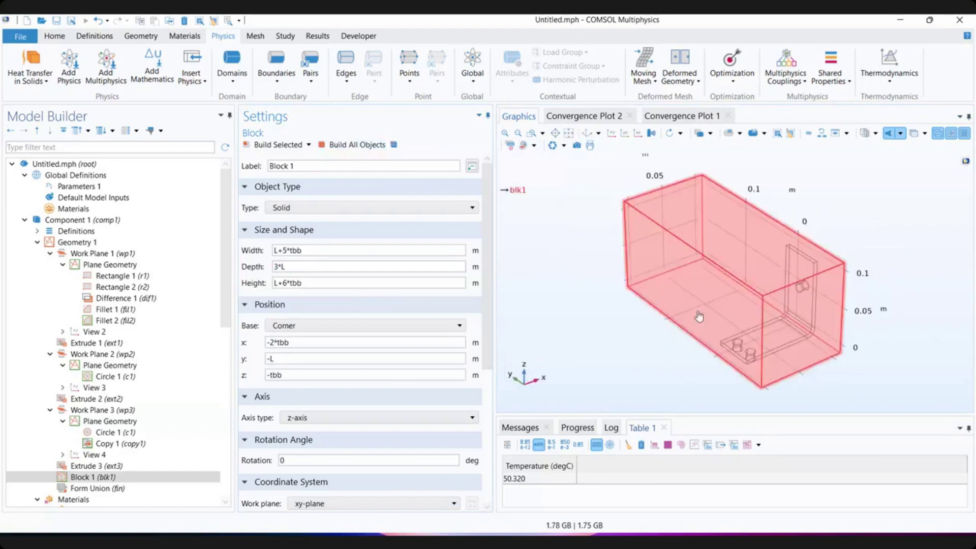
left_click_drag(696, 289, 719, 300)
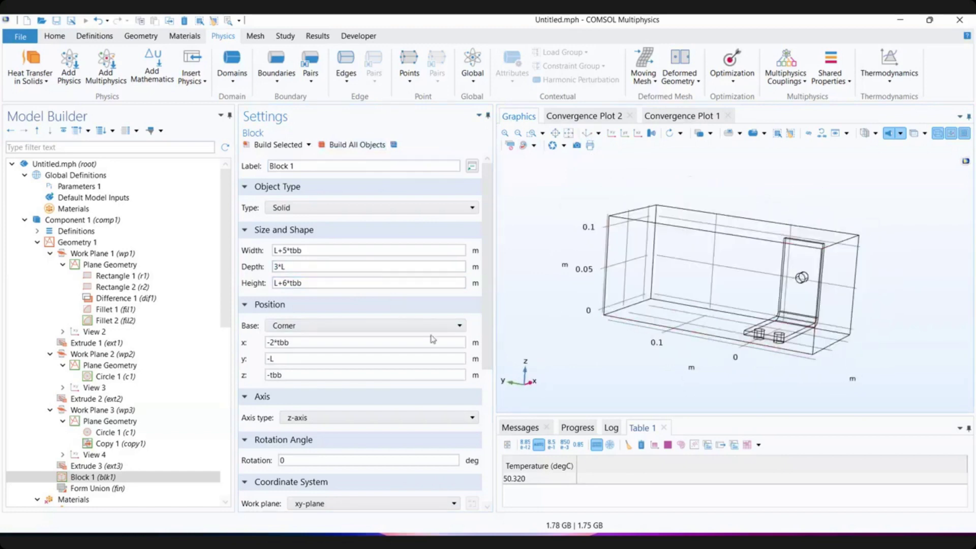
- Add the built-in Air material to the component and assign it to the block domain surrounding the bracket
left_click(37, 242)
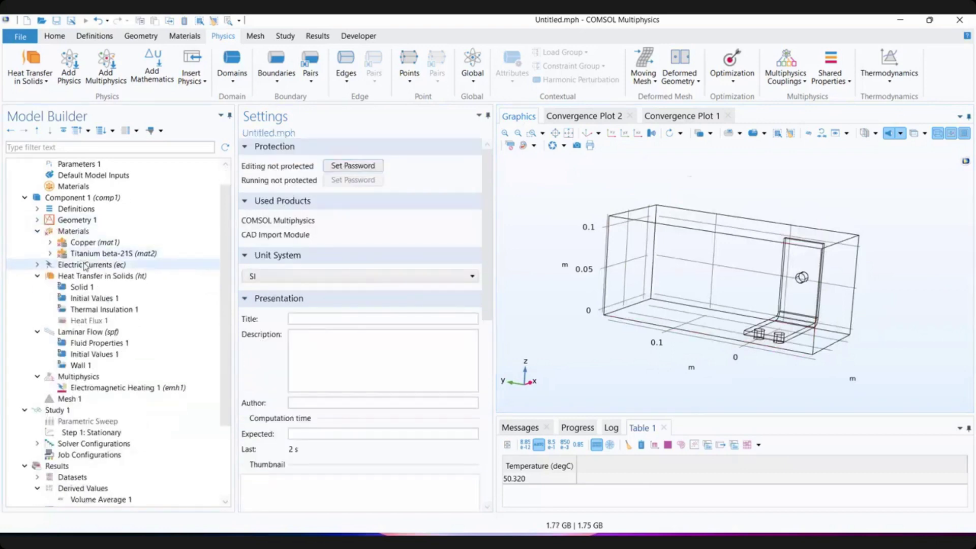
left_click(85, 232)
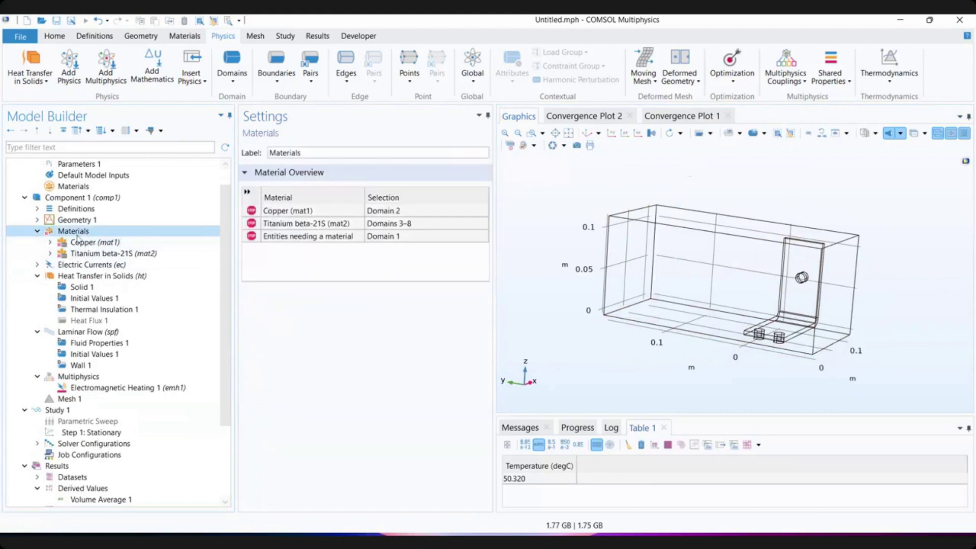
mouse_move(160, 243)
left_click_drag(611, 357, 595, 345)
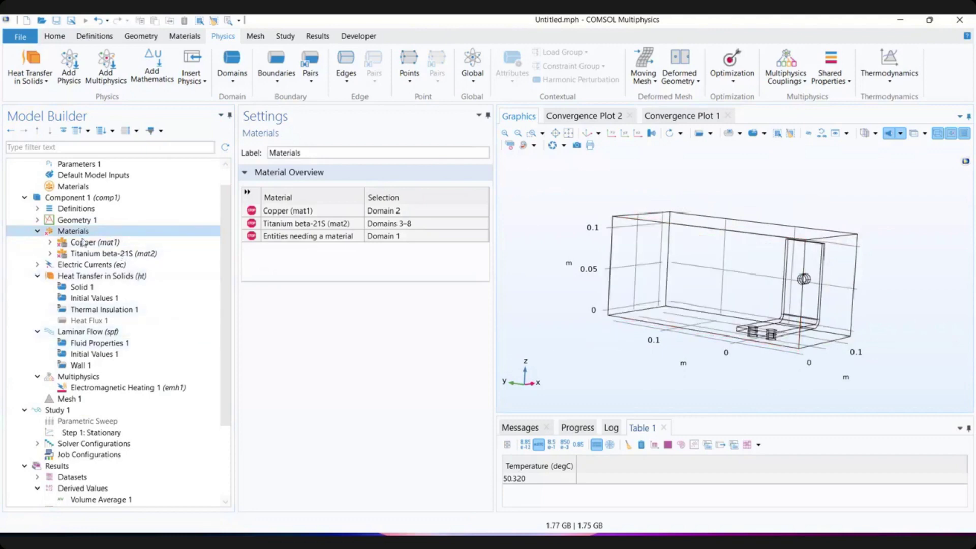
right_click(106, 234)
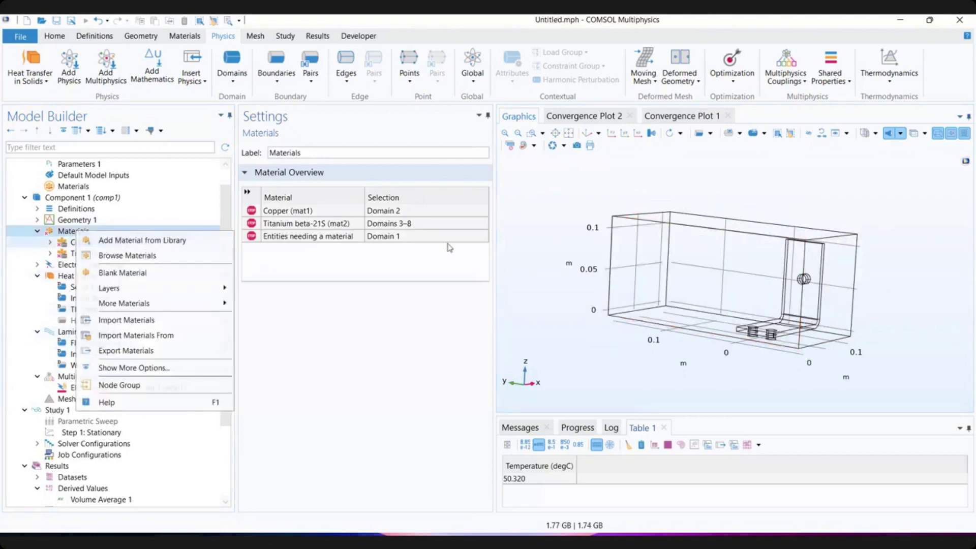
left_click(163, 240)
left_click(634, 183)
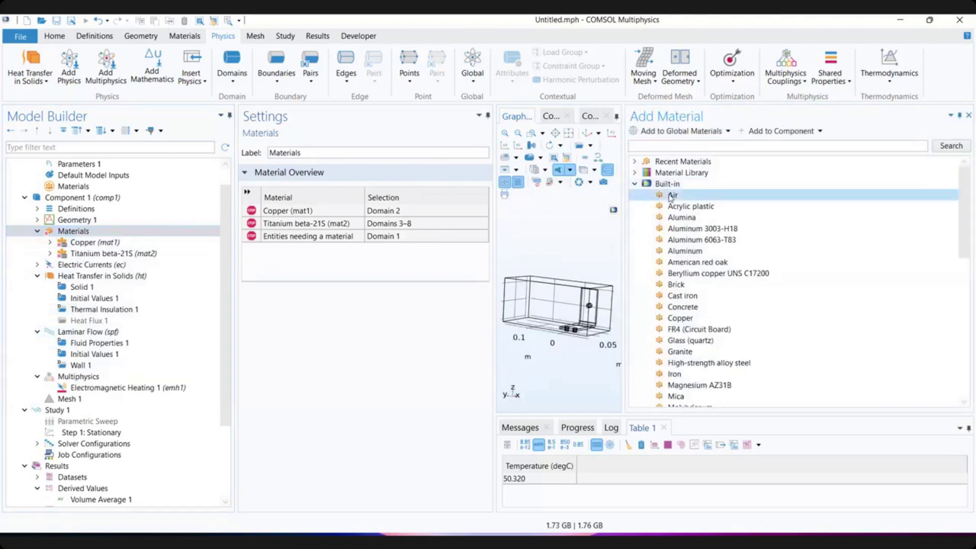
double_click(672, 197)
left_click(969, 115)
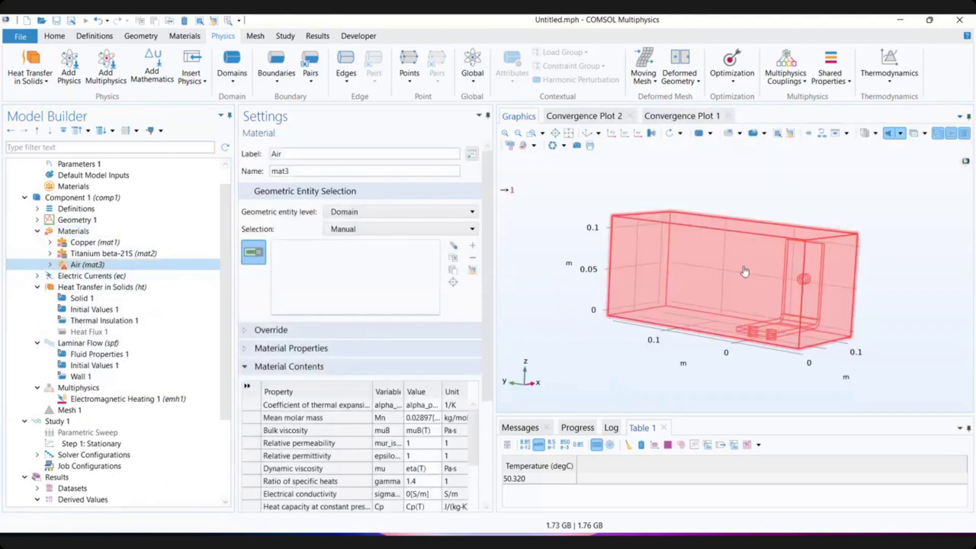
left_click(730, 266)
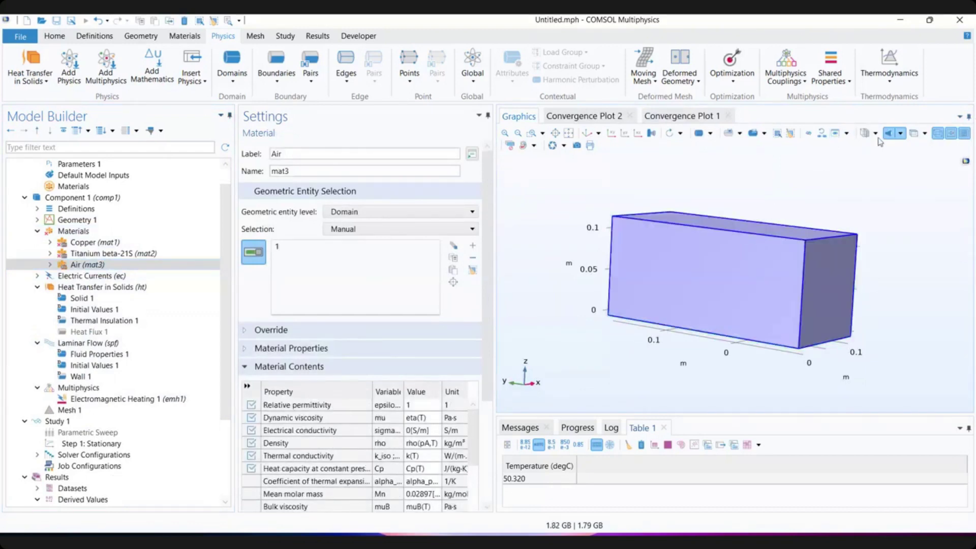
- Turn on transparency and examine which domains Copper and Titanium beta-21S are assigned to
left_click(913, 133)
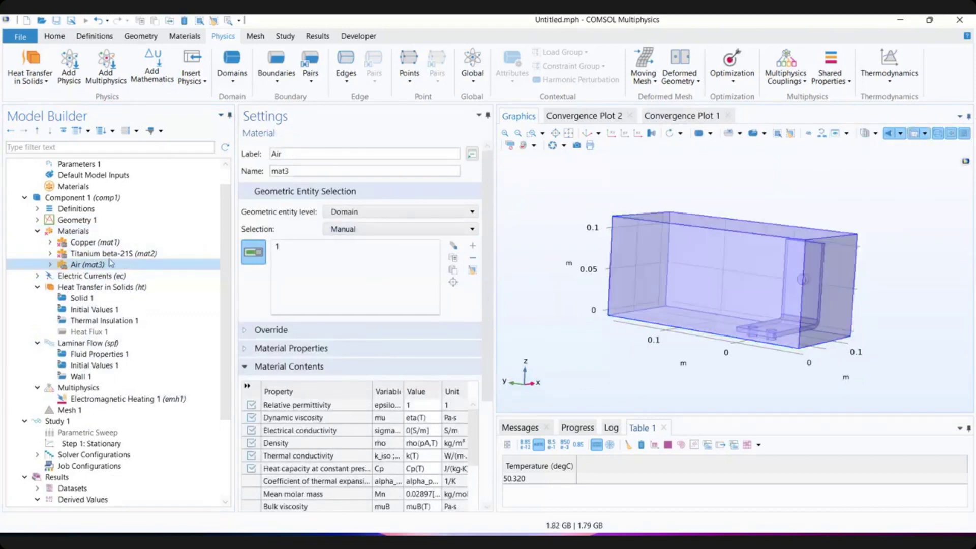
left_click(96, 243)
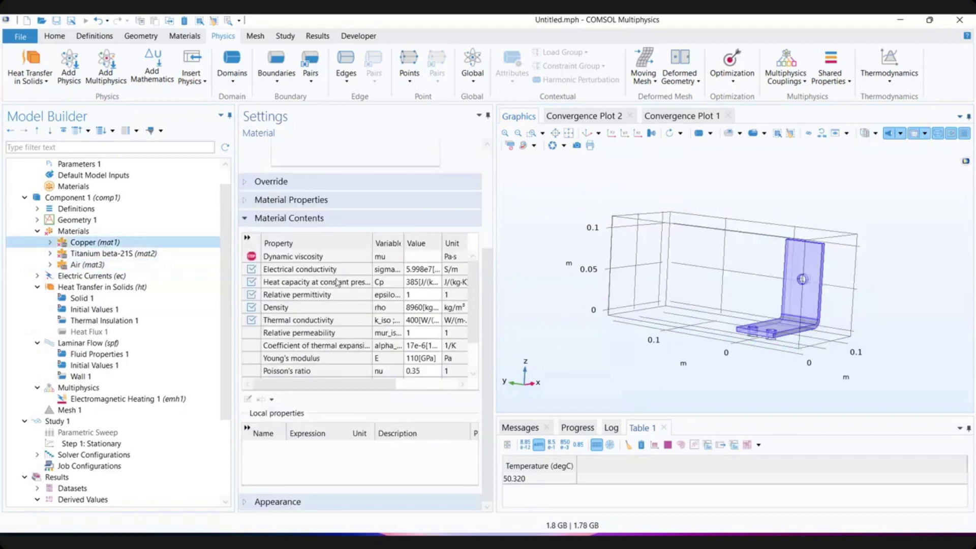
scroll(337, 283, "up", 3)
left_click(298, 244)
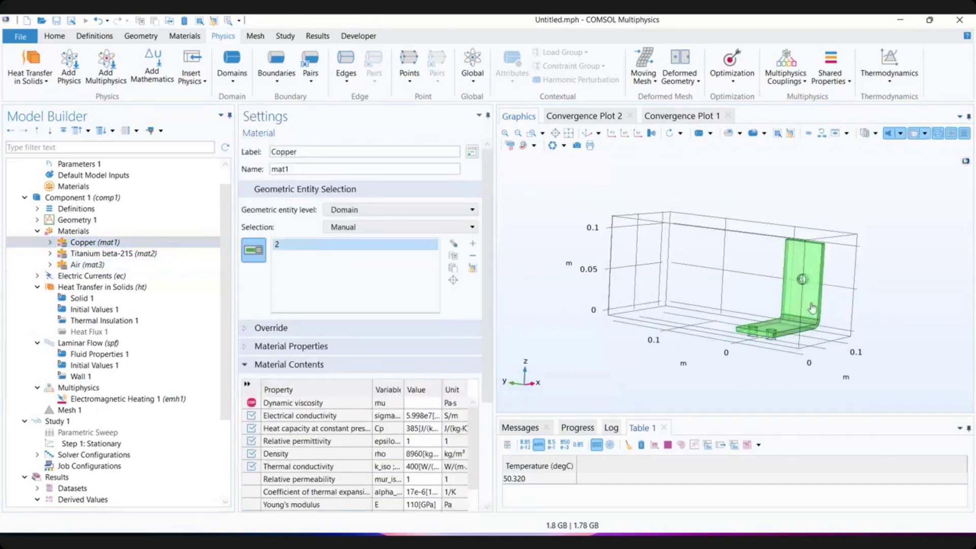
left_click_drag(721, 267, 672, 291)
left_click(96, 254)
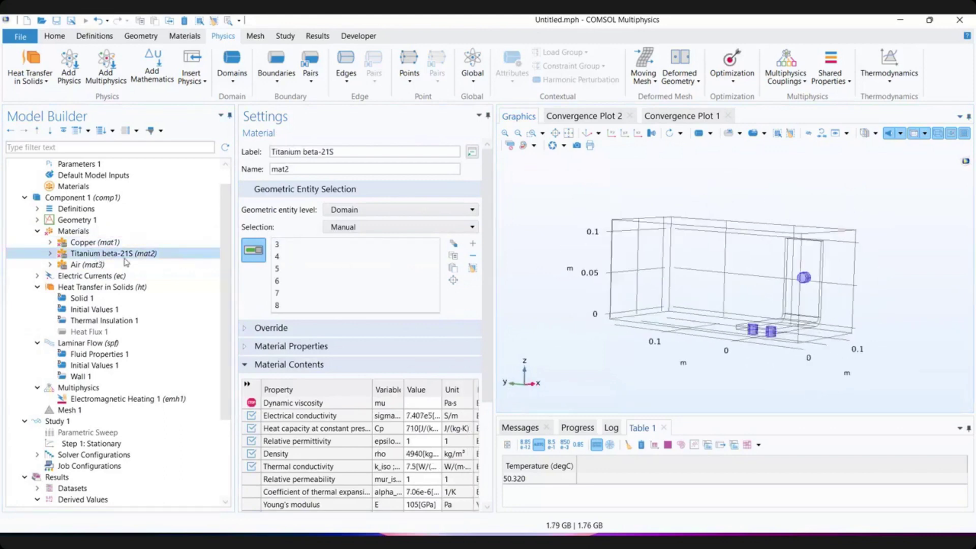
- Move the Air material above Copper and Titanium beta-21S in the component's materials order
left_click(126, 263)
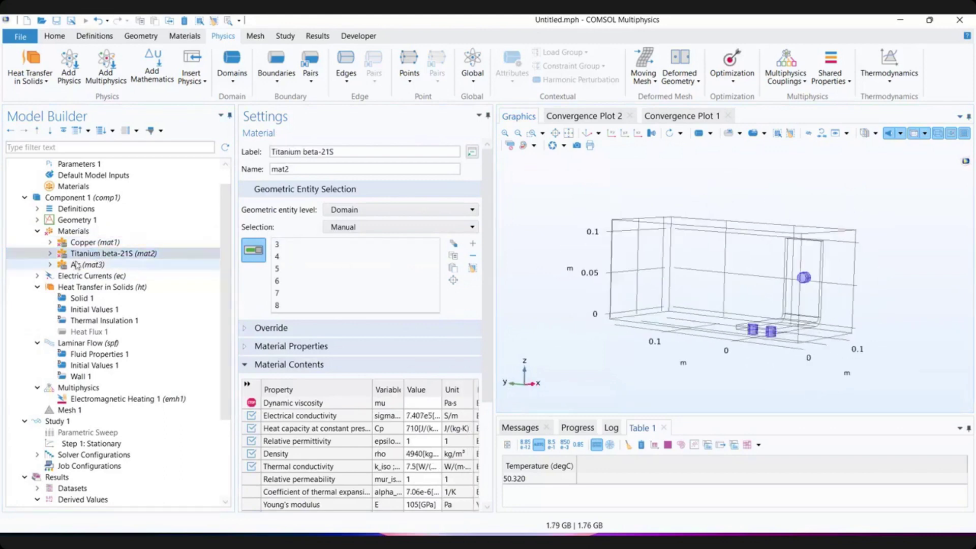
left_click(37, 131)
left_click(36, 131)
- Compare the domain selections and required material properties of Copper, Titanium beta-21S and Air
left_click(88, 256)
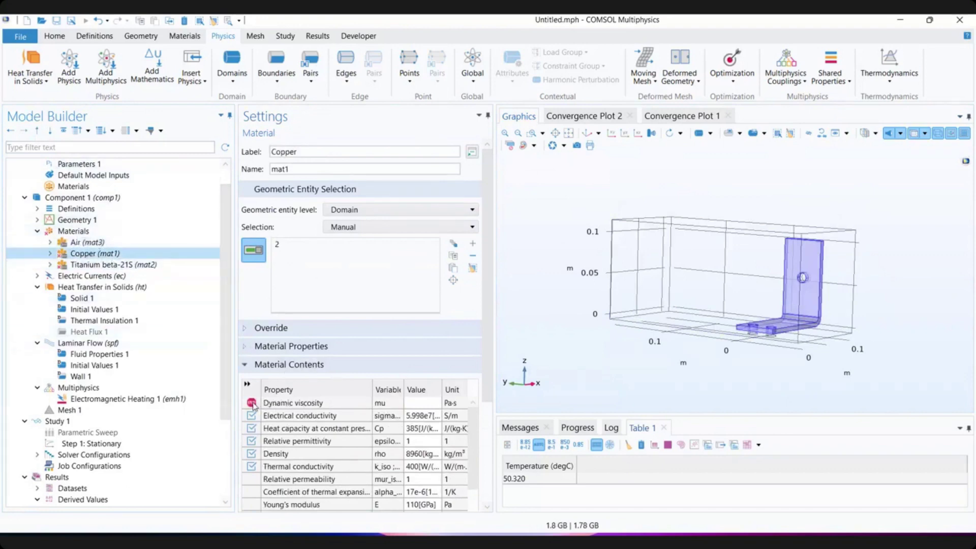
left_click(109, 264)
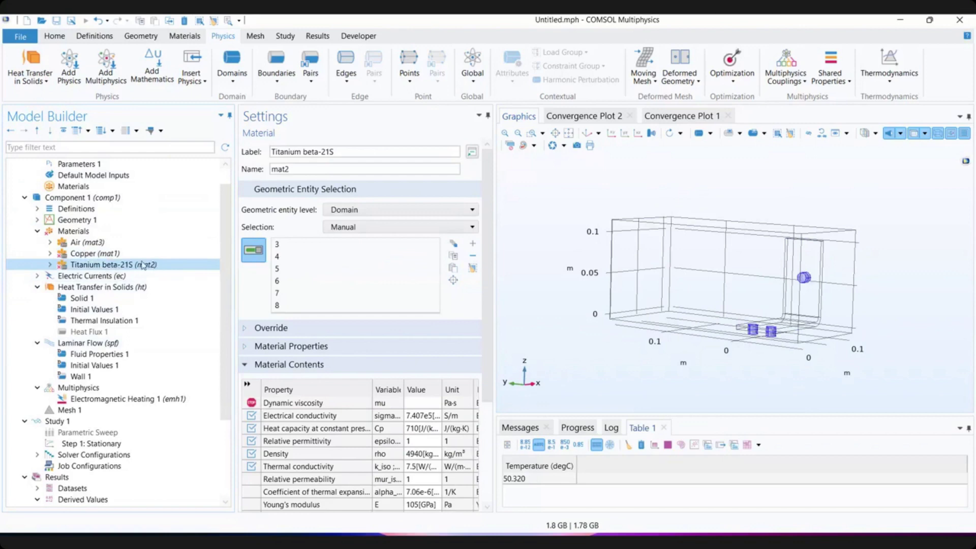
left_click(122, 243)
left_click(103, 262)
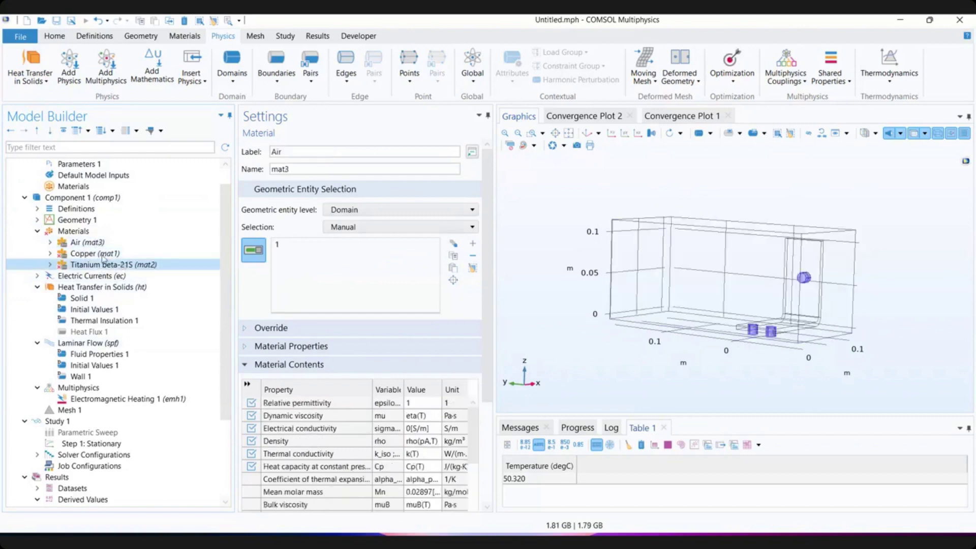
- Remove the surrounding air block, domain 1, from the Electric Currents domain selection and check the remaining domains
left_click(103, 254)
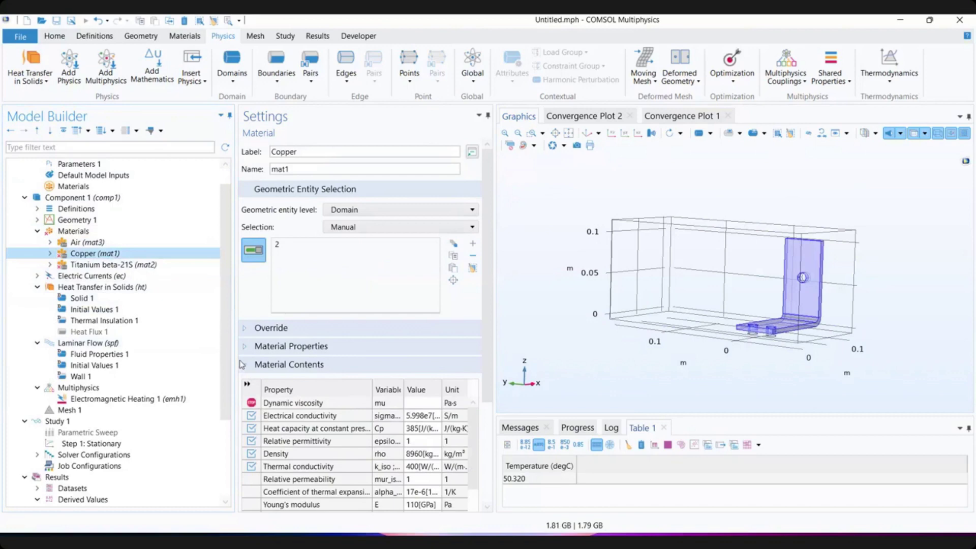
left_click(116, 277)
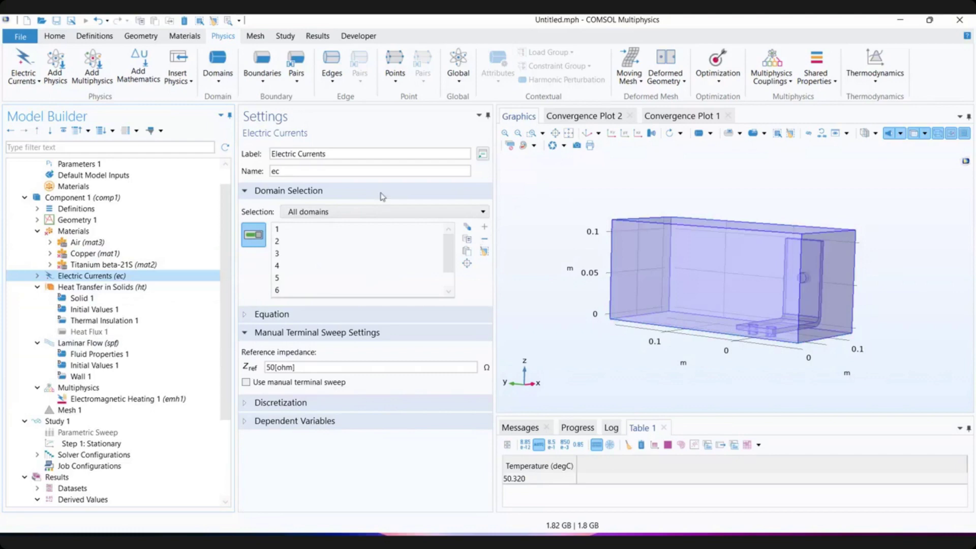
left_click(305, 253)
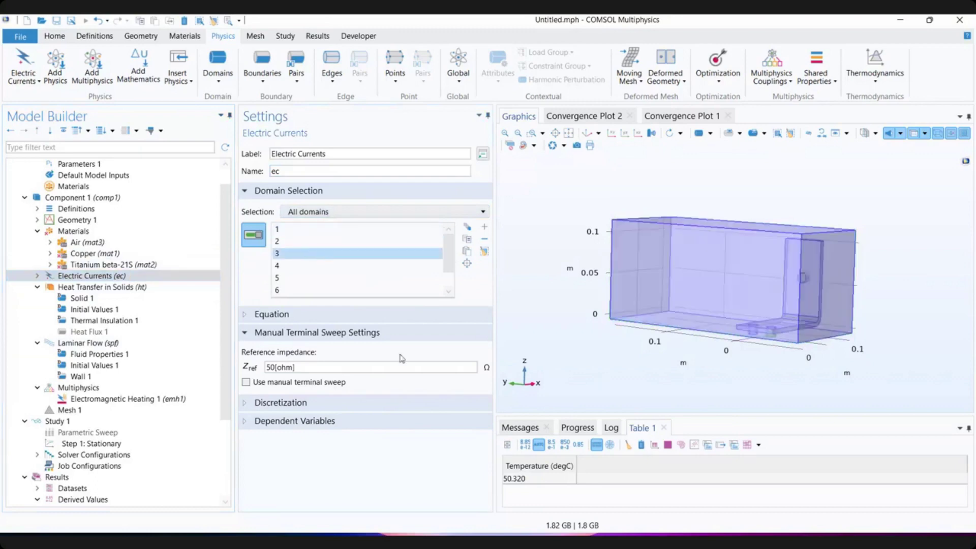
left_click(308, 231)
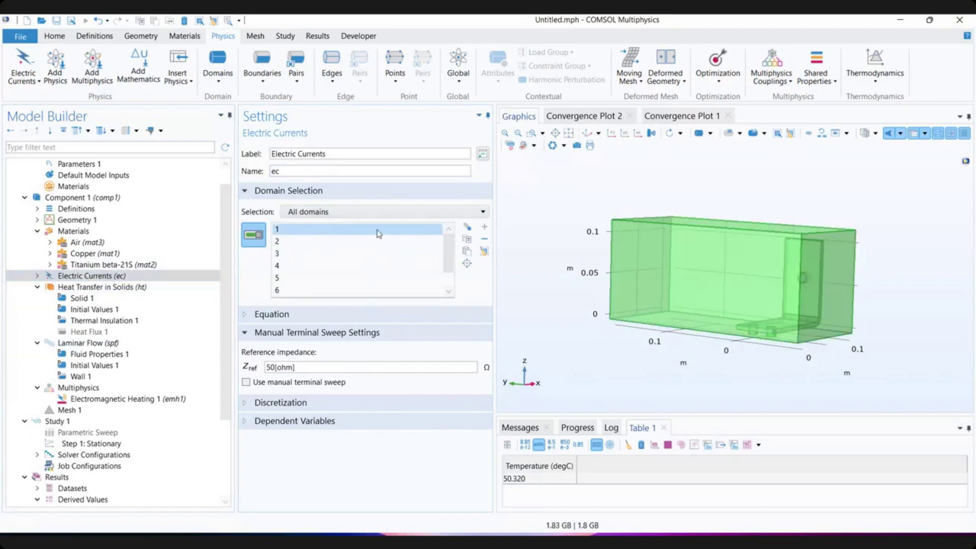
left_click(485, 243)
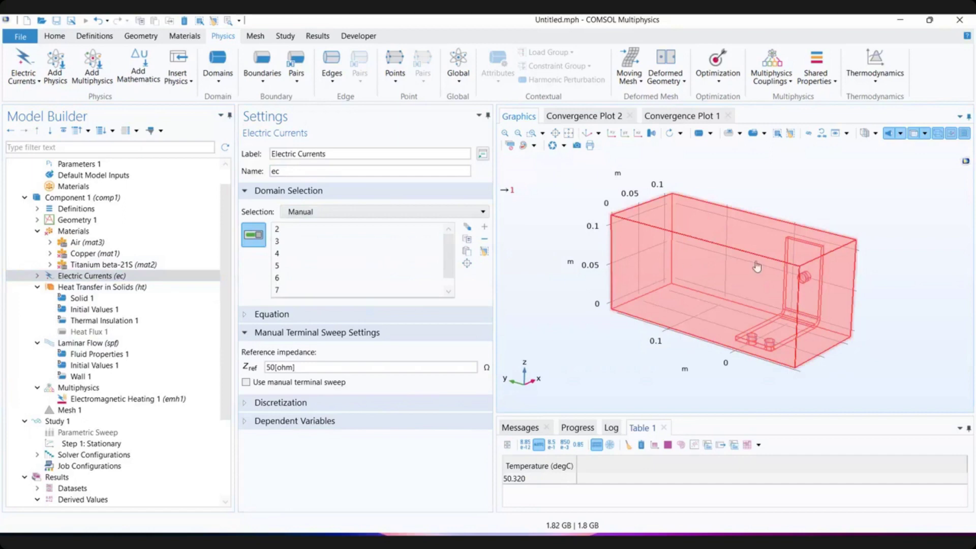
left_click_drag(728, 292, 744, 269)
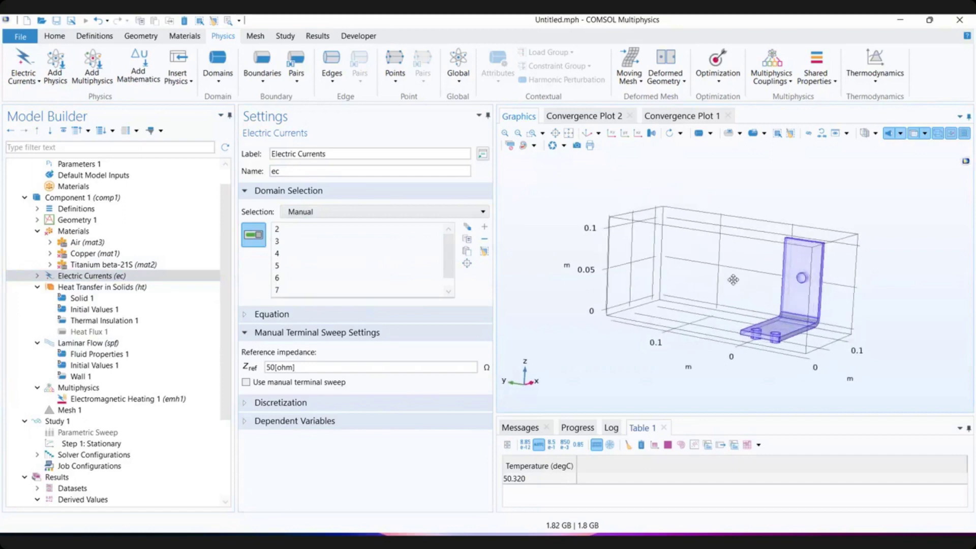
left_click(298, 257)
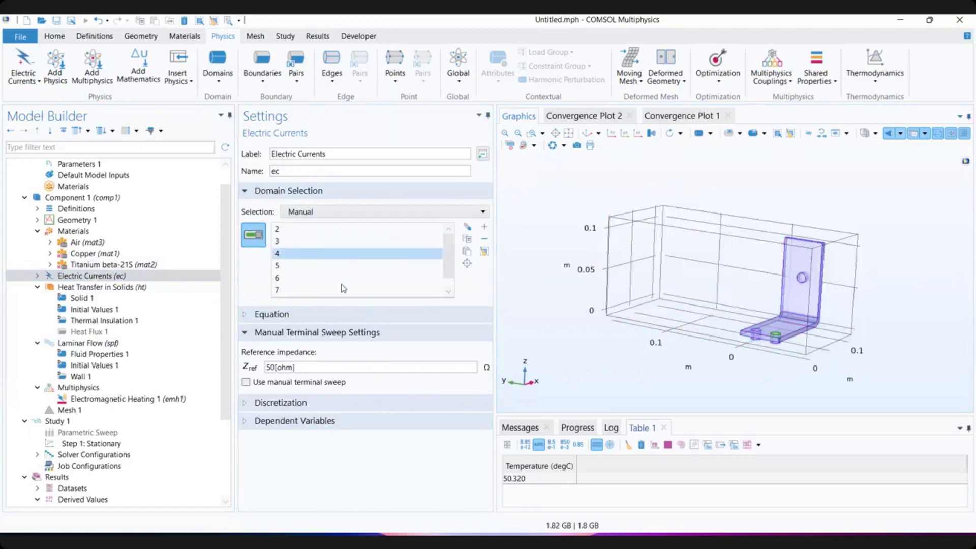
scroll(318, 287, "down", 1)
scroll(301, 249, "up", 1)
- Check the domains covered by Heat Transfer in Solids and restrict Laminar Flow to the surrounding air block, domain 1
left_click(128, 279)
left_click(94, 286)
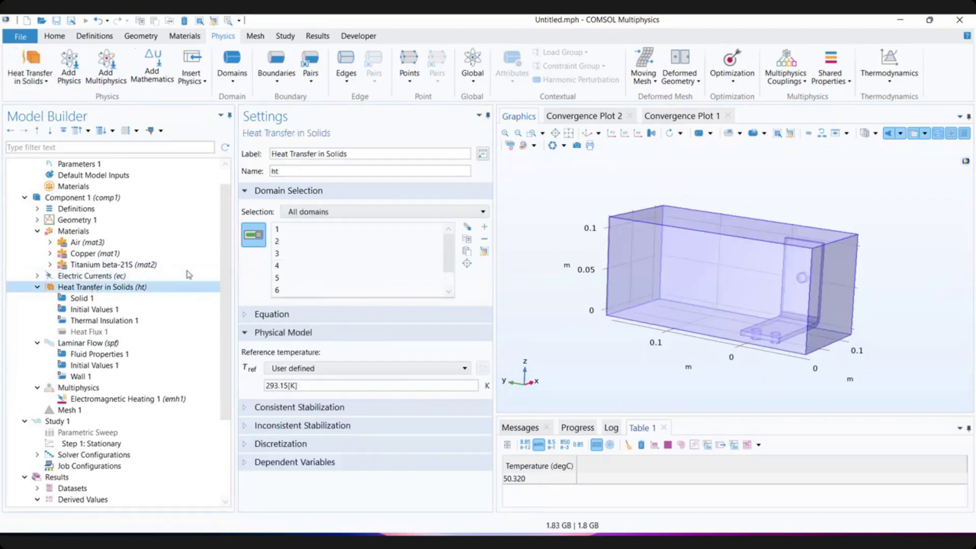
left_click(331, 233)
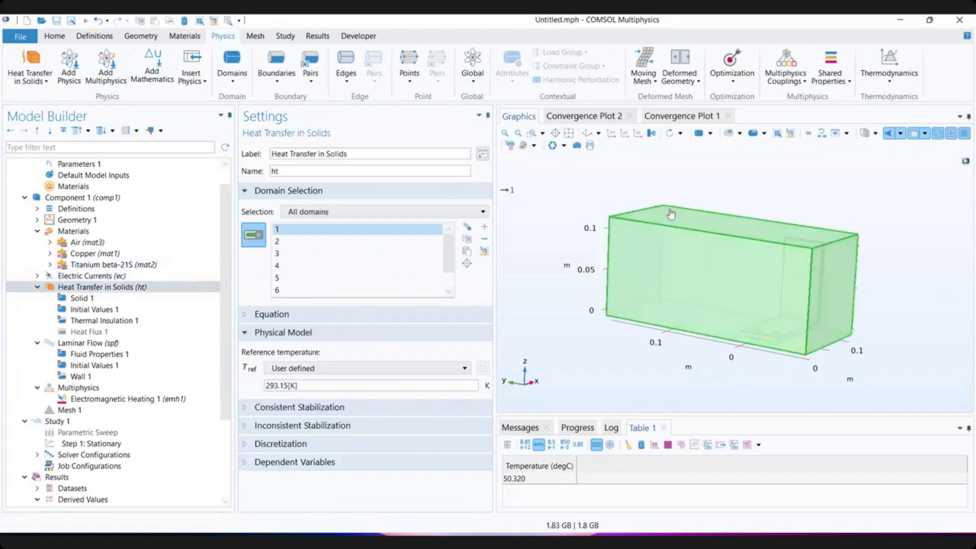
left_click(315, 241)
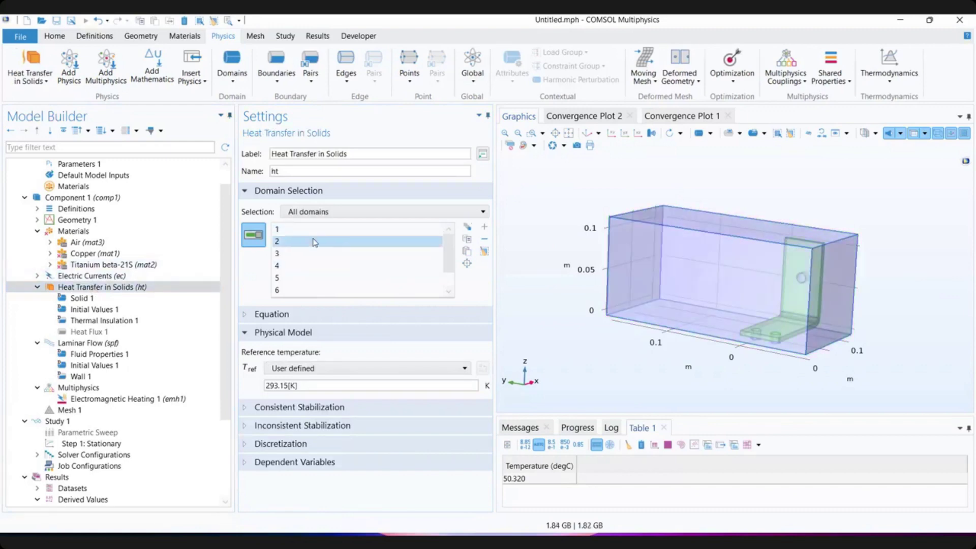
left_click(84, 343)
left_click(346, 241)
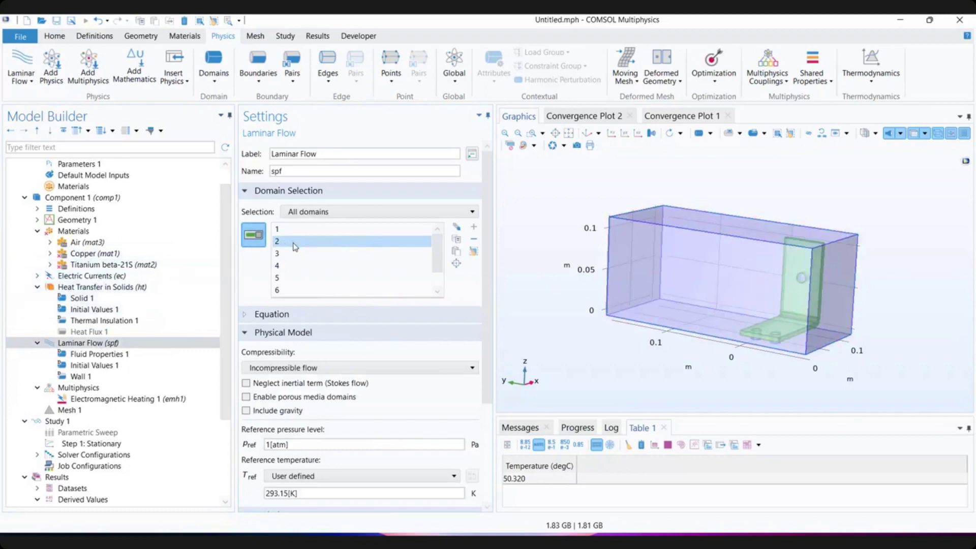
left_click(475, 252)
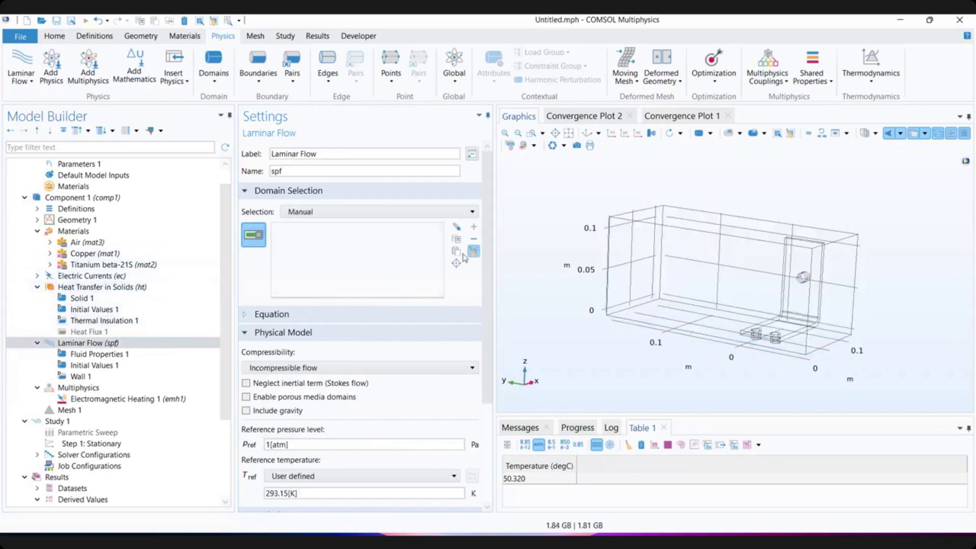
left_click(643, 264)
left_click(325, 230)
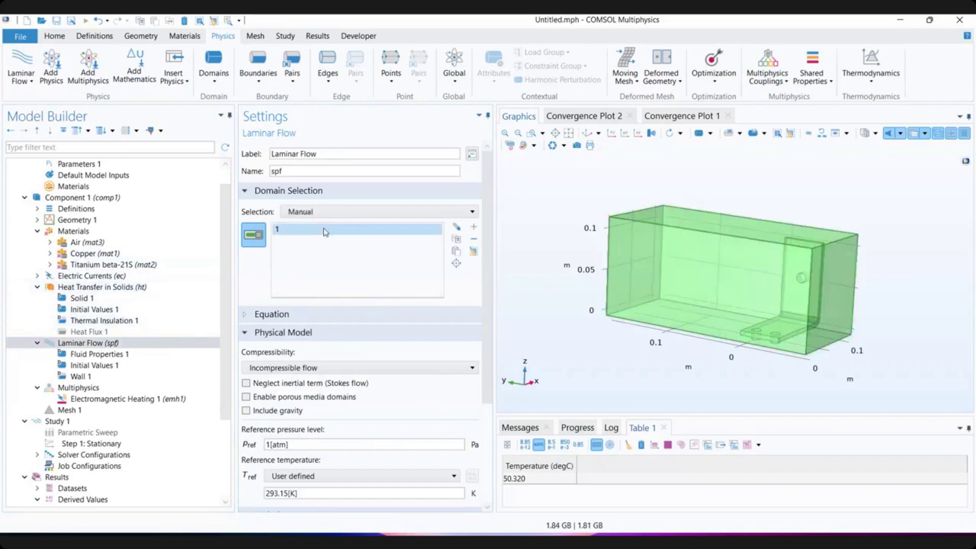
- Review the domain selections of Heat Transfer in Solids and Electric Currents and the required properties of Air, Copper and Titanium beta-21S
left_click(105, 287)
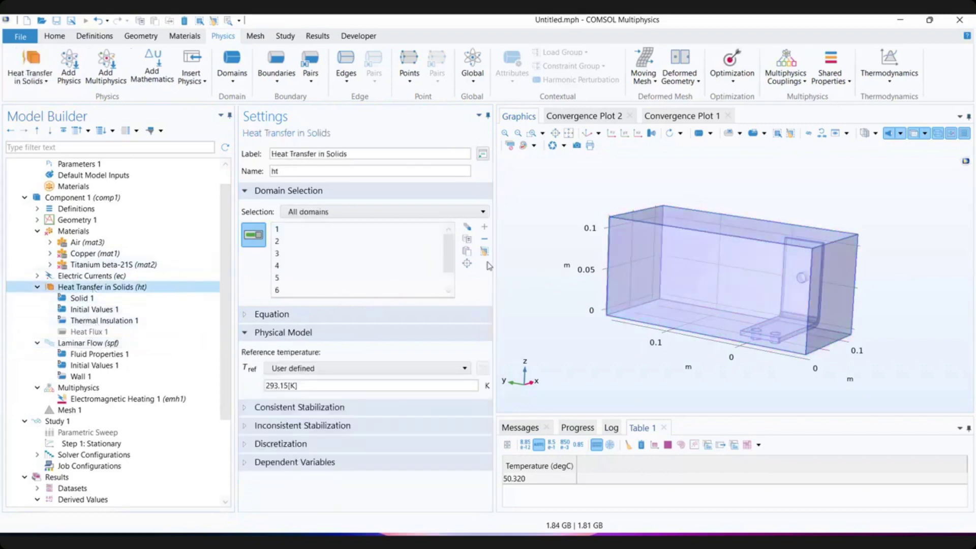
left_click(87, 276)
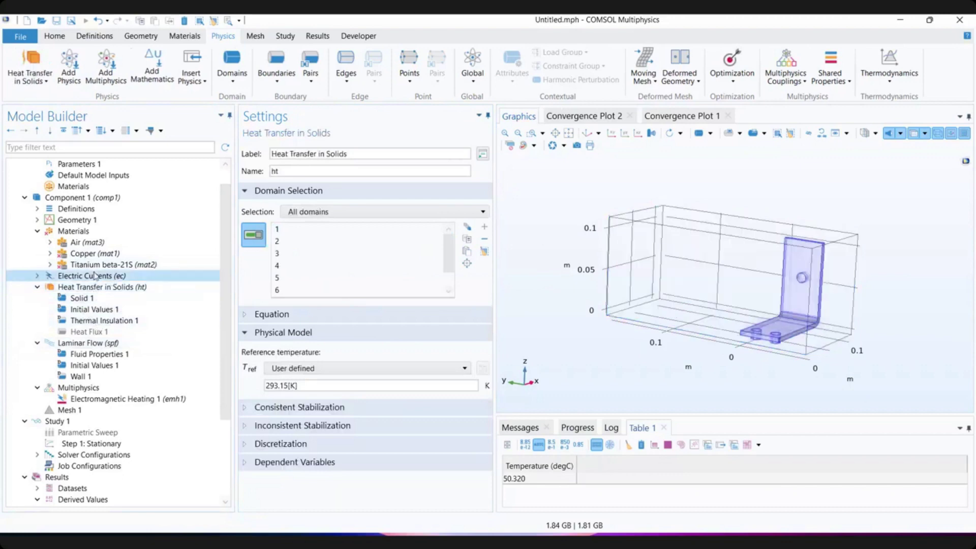
left_click(86, 253)
left_click(84, 231)
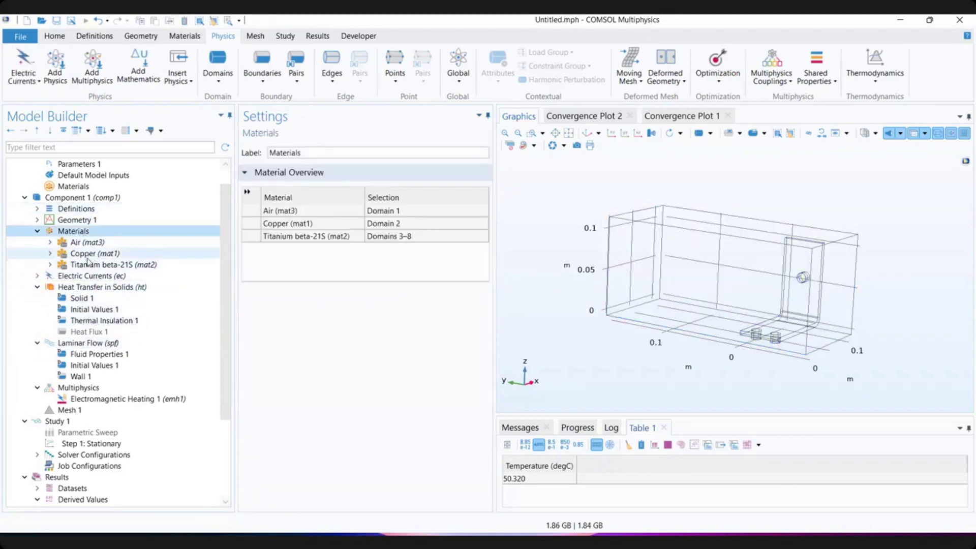
left_click(88, 252)
key("Up")
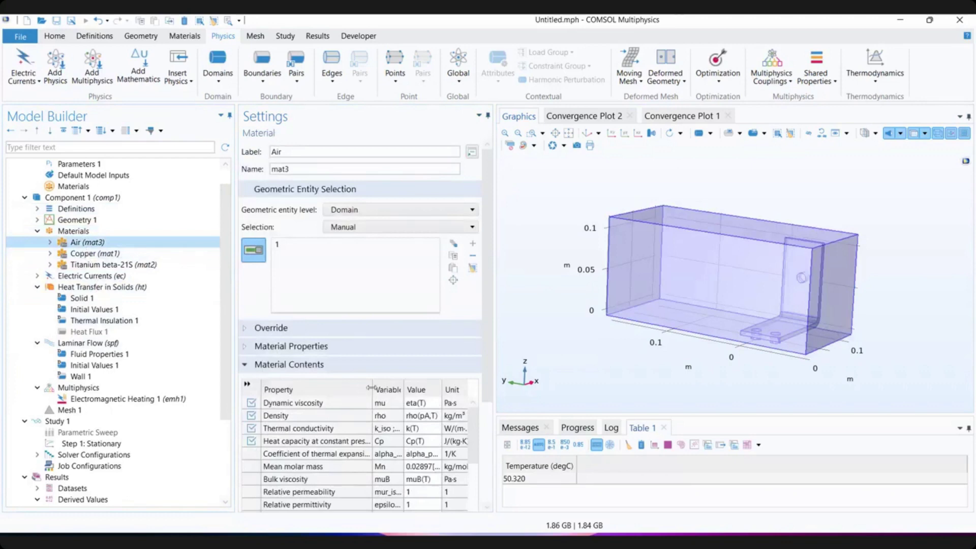
left_click(86, 253)
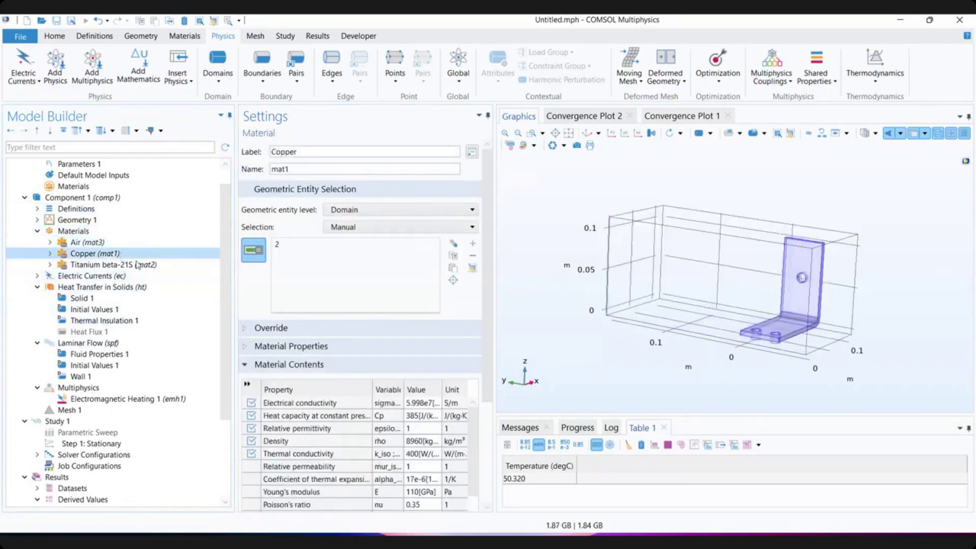
left_click(79, 276)
left_click(115, 265)
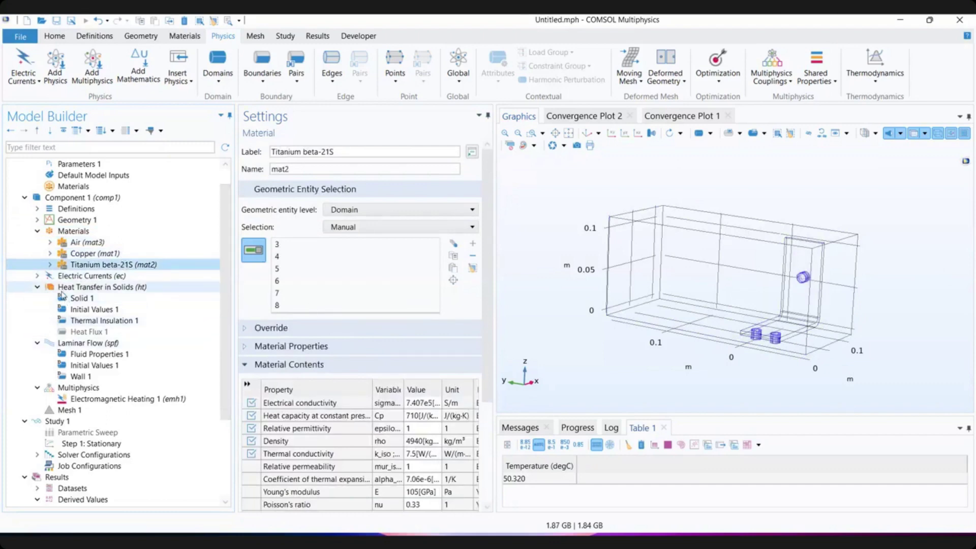
left_click(76, 275)
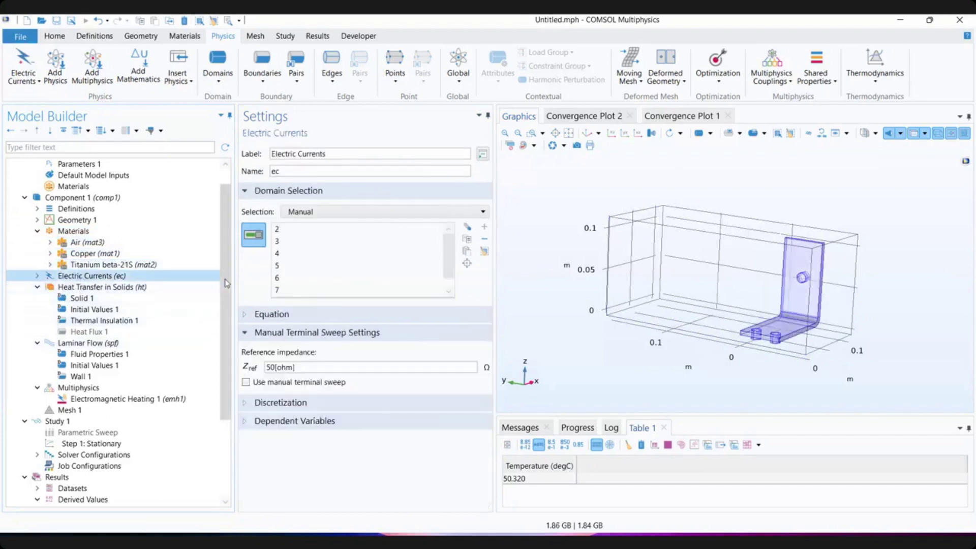
left_click(37, 231)
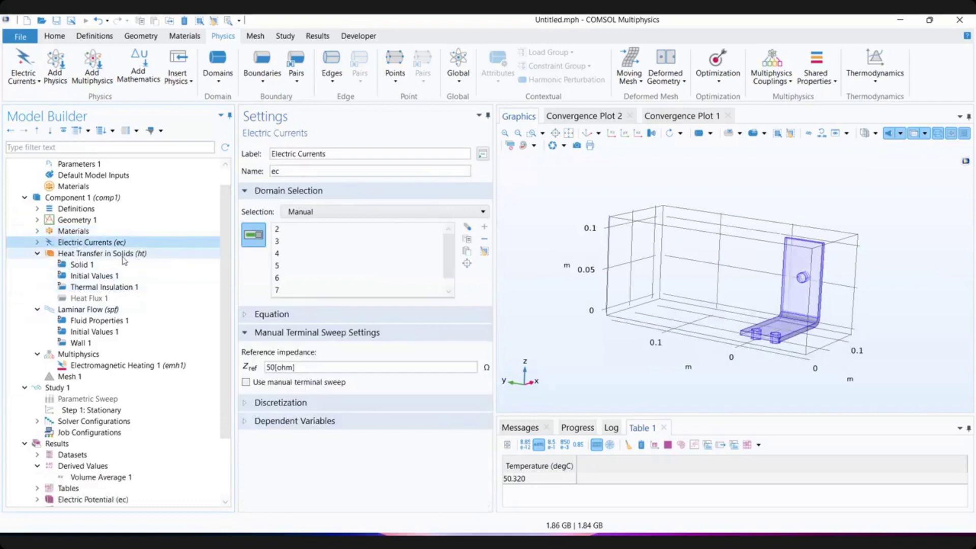
left_click(118, 255)
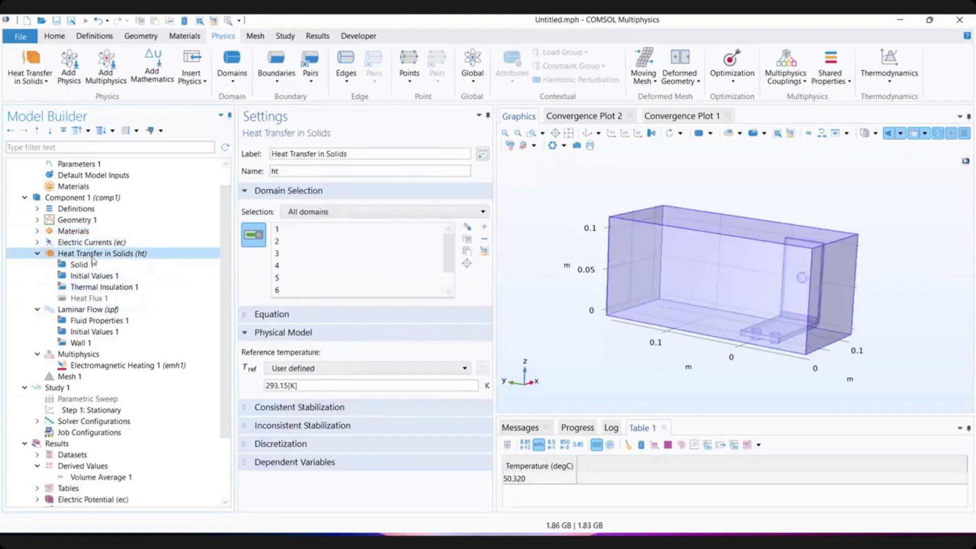
left_click(83, 243)
left_click(37, 242)
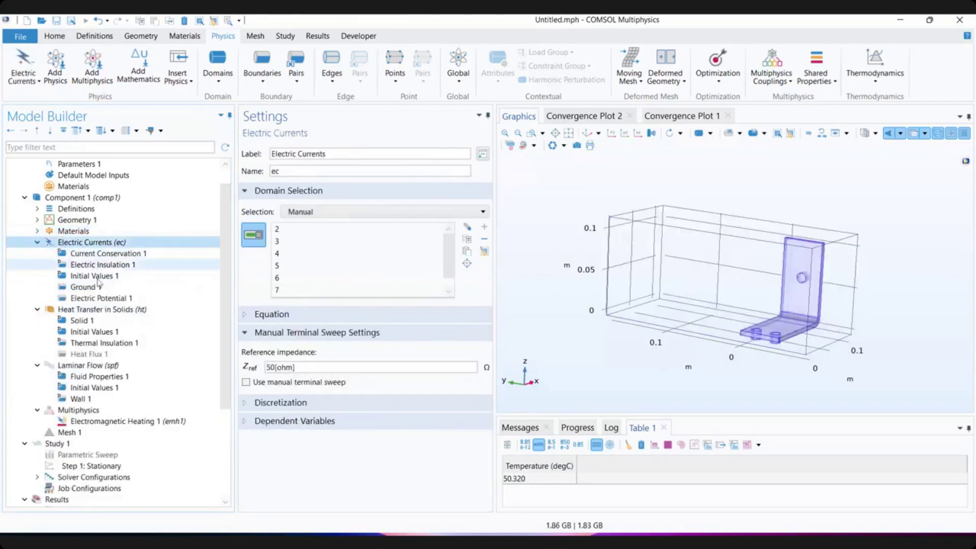
left_click(37, 242)
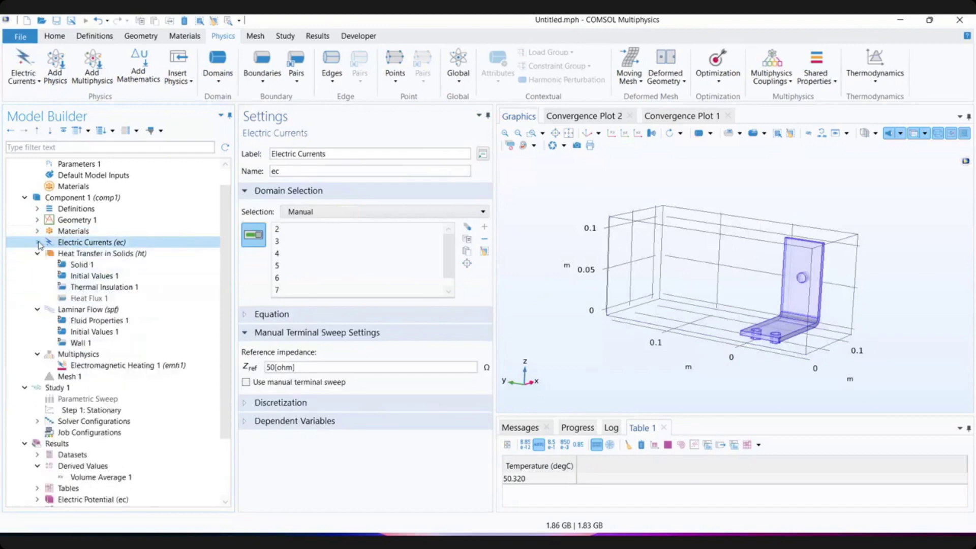
- Add a Fluid feature to Heat Transfer in Solids and assign it to the surrounding air block, domain 1
left_click(95, 254)
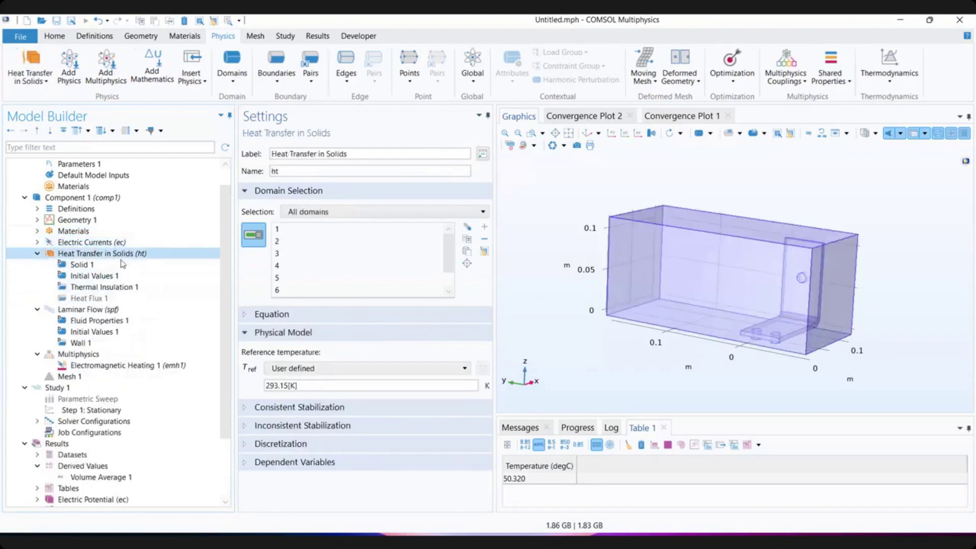
right_click(96, 259)
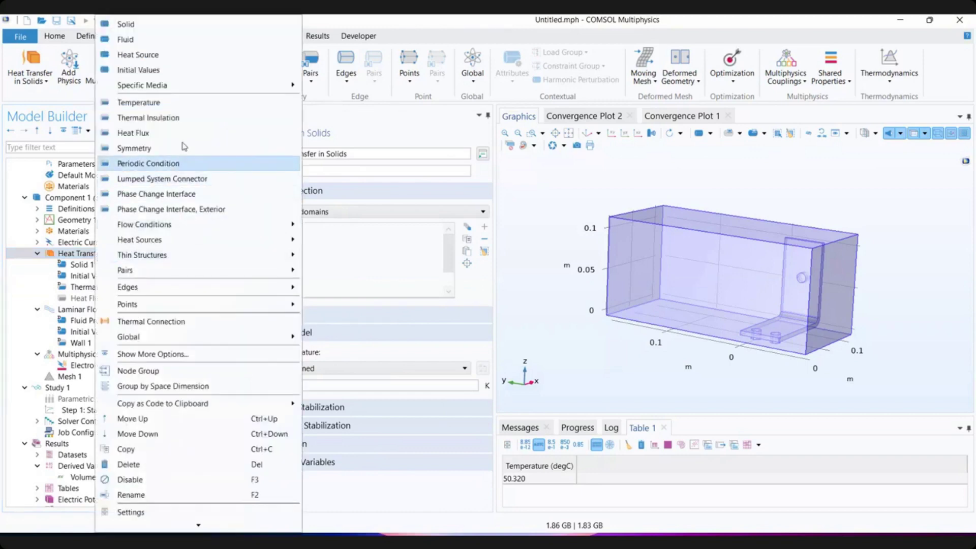
left_click(165, 40)
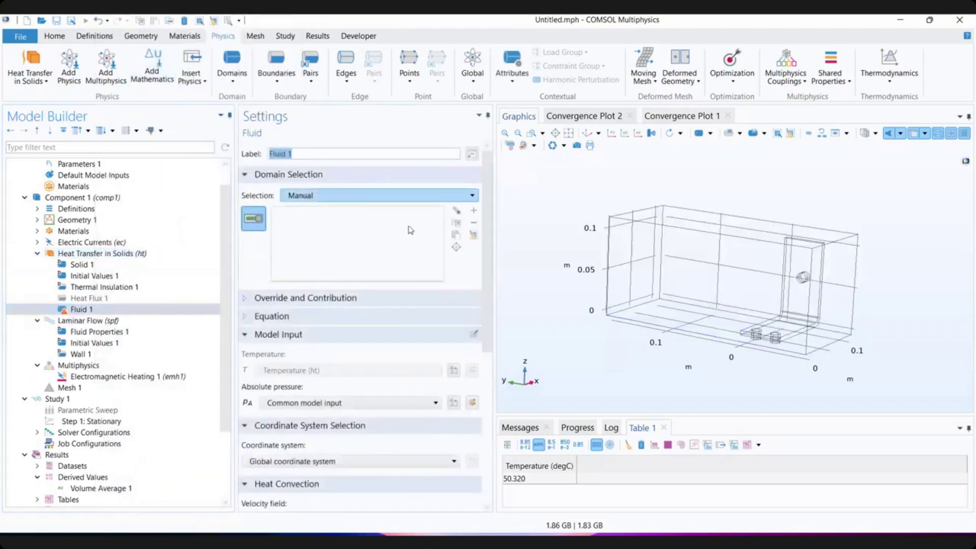
left_click(719, 281)
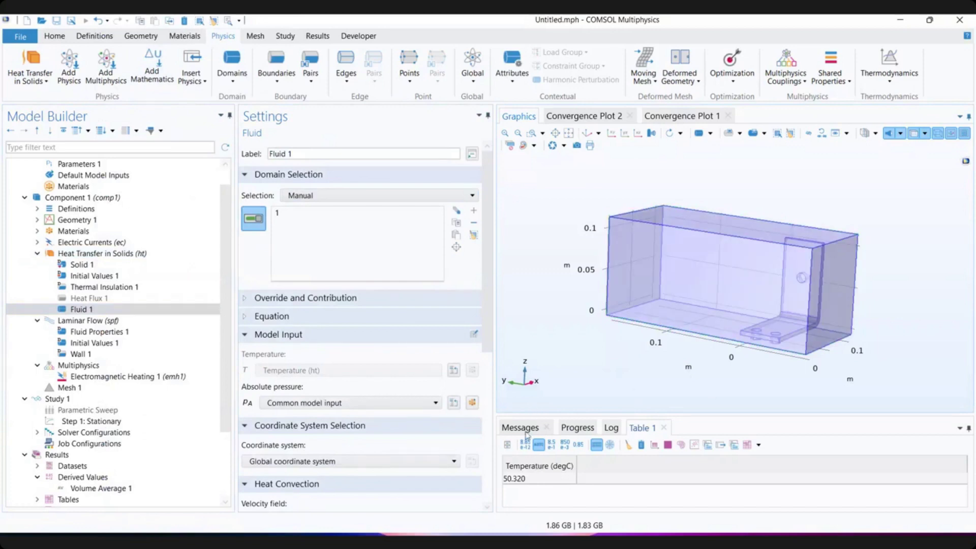
- Set the Fluid feature's heat convection velocity field to Velocity field (spf)
left_click_drag(489, 234, 497, 331)
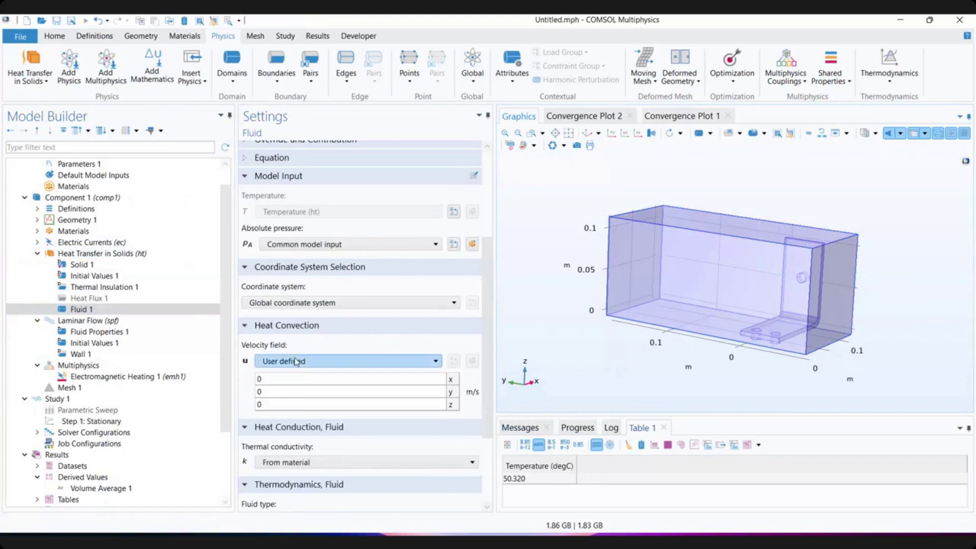
left_click(297, 362)
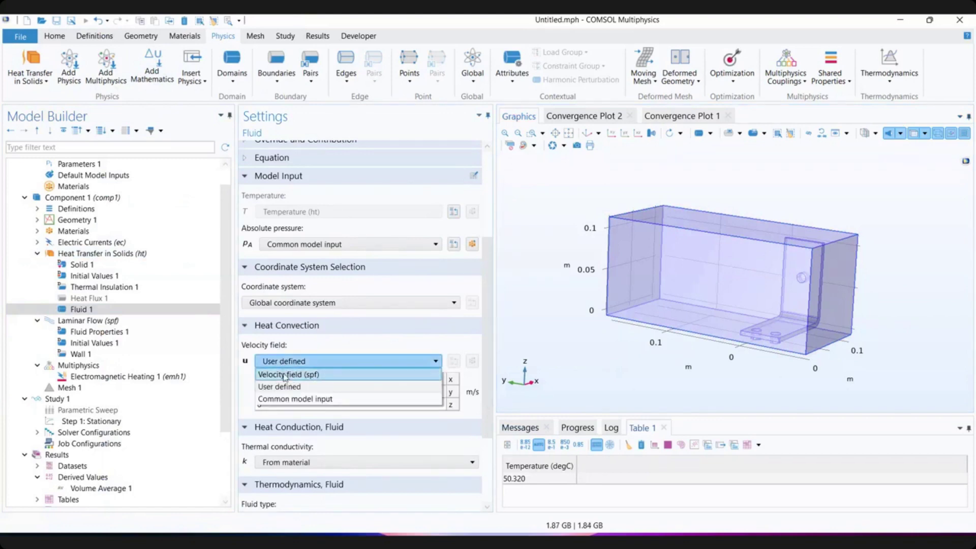
left_click(371, 362)
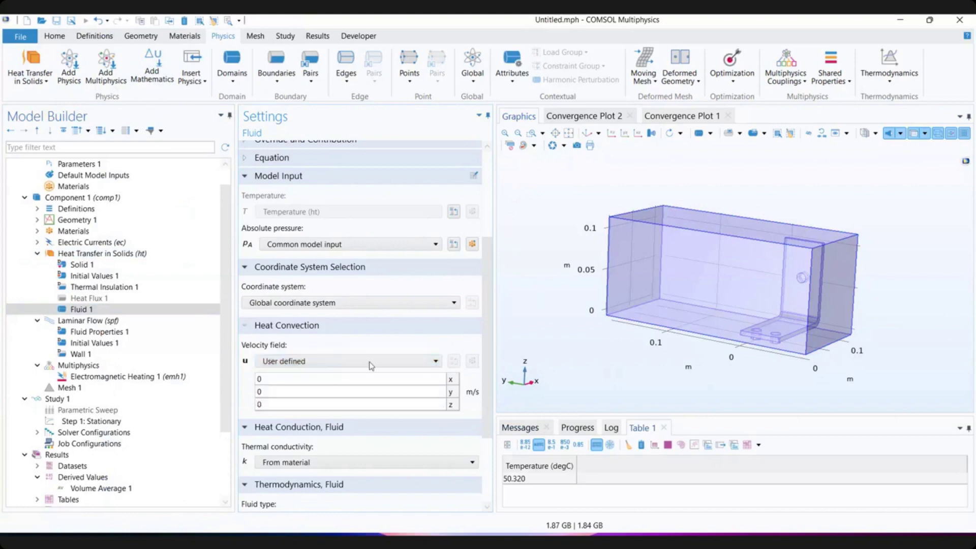
double_click(307, 389)
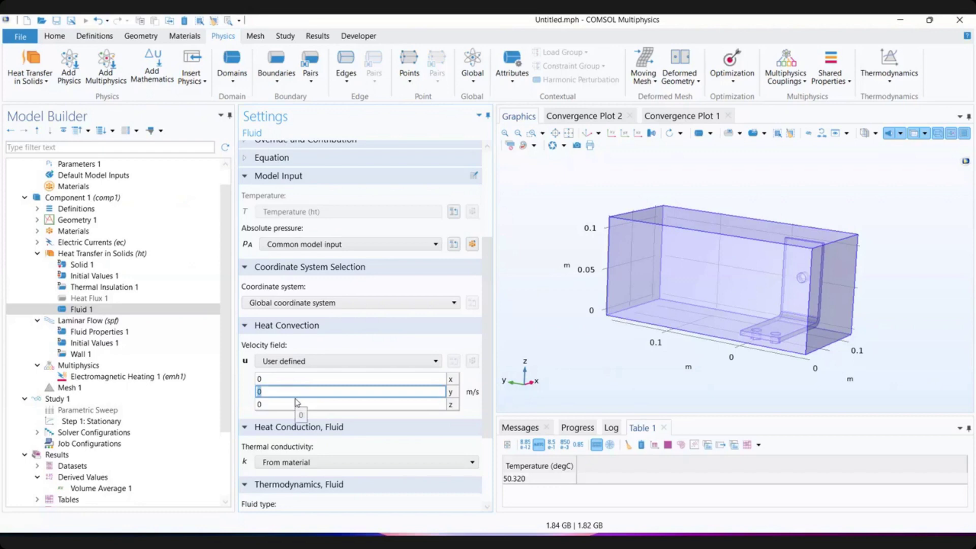
left_click(316, 385)
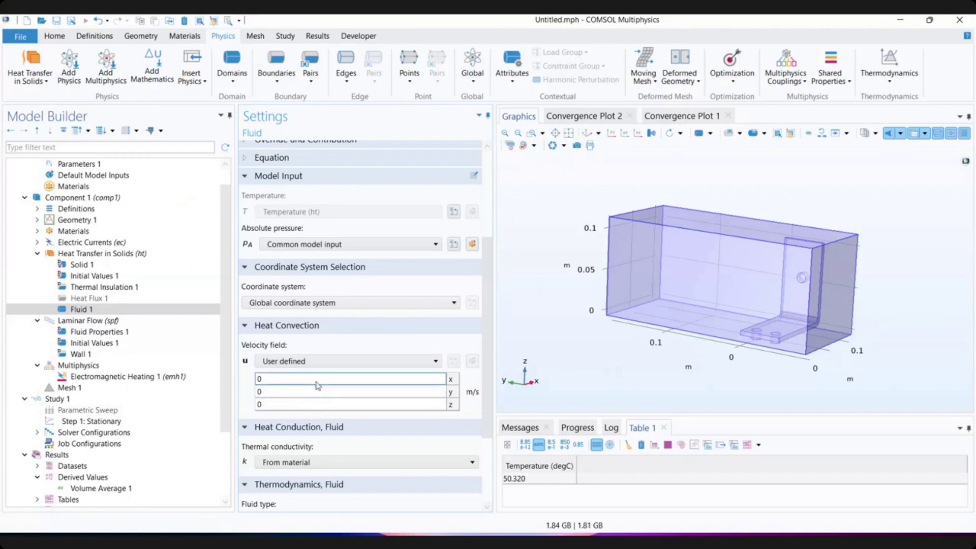
left_click(328, 361)
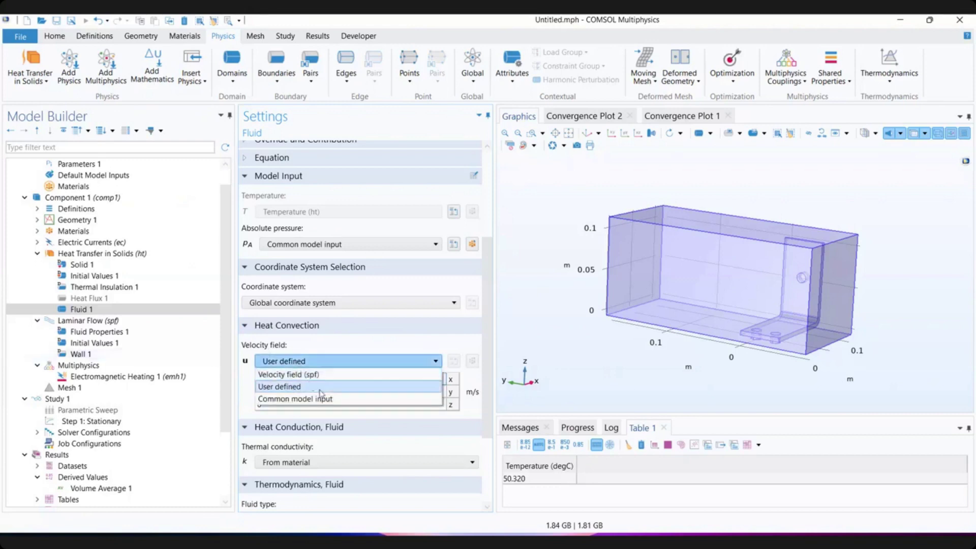
left_click(330, 375)
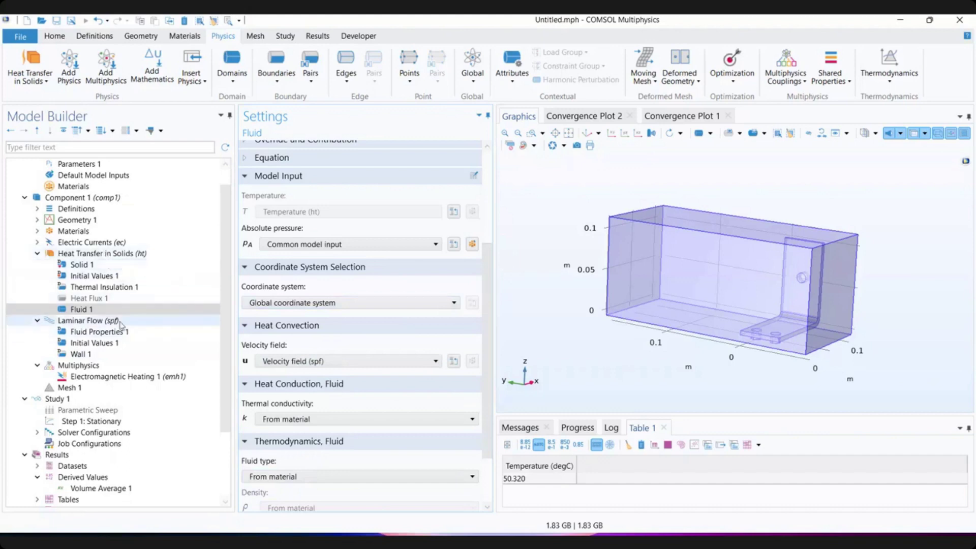
- Add a Temperature boundary condition to Heat Transfer in Solids on the air block's end face next to the busbar, boundary 2
scroll(491, 386, "down", 3)
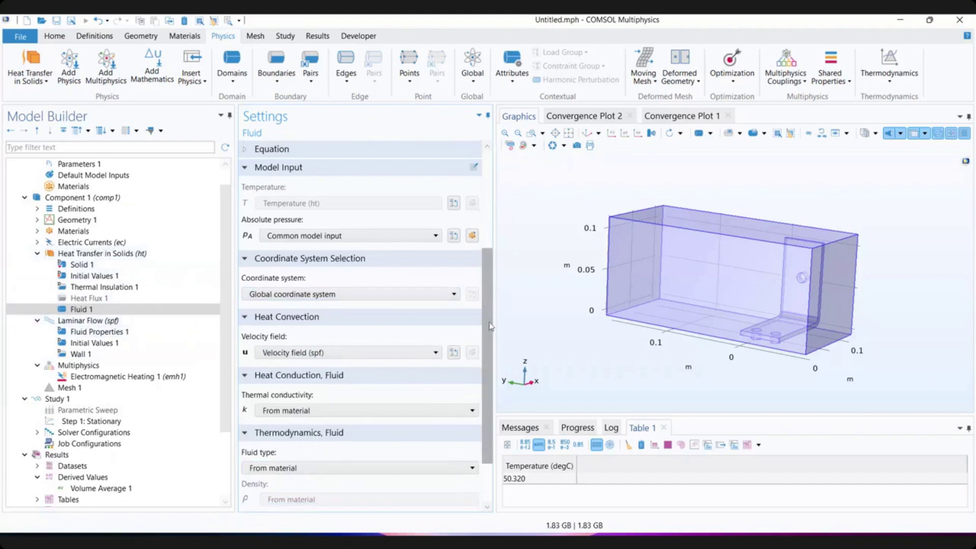
scroll(492, 397, "up", 9)
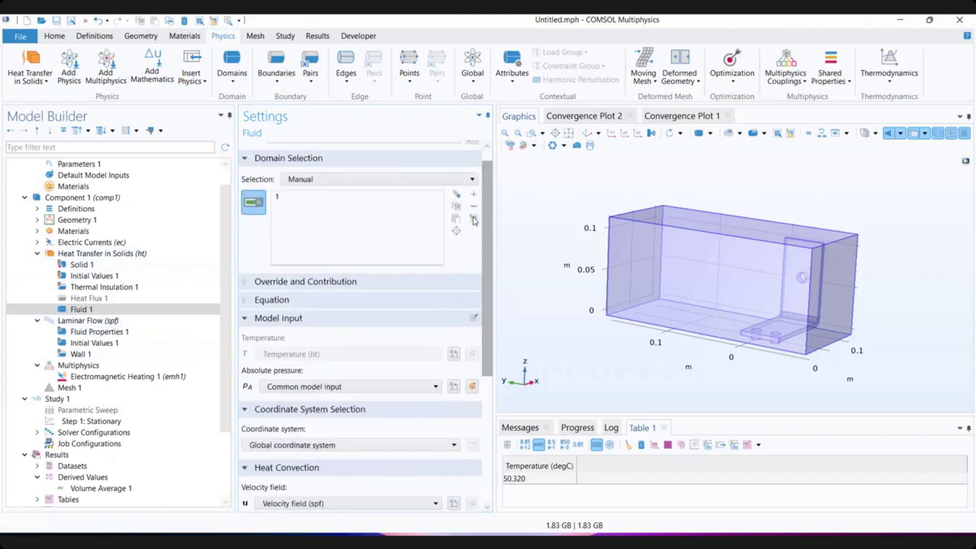
scroll(462, 308, "down", 5)
left_click(87, 254)
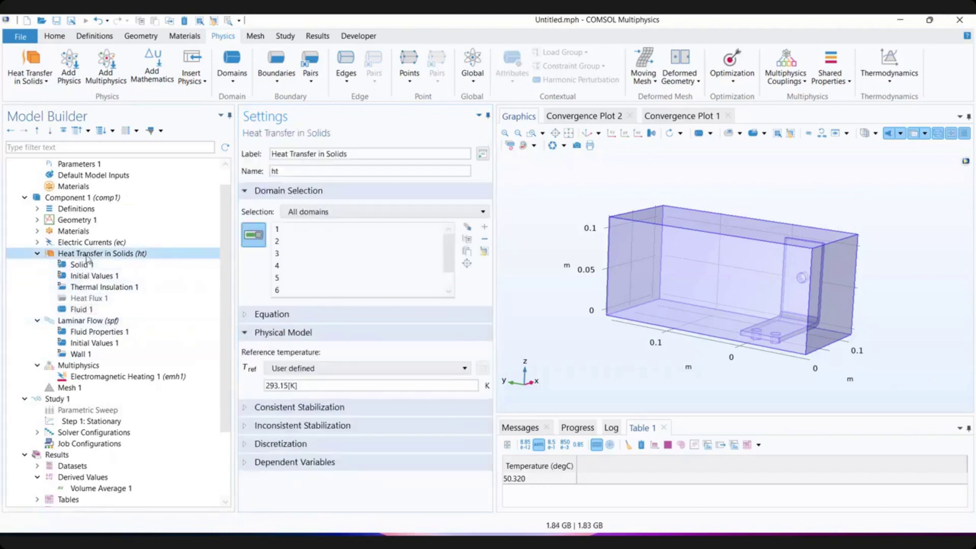
right_click(88, 257)
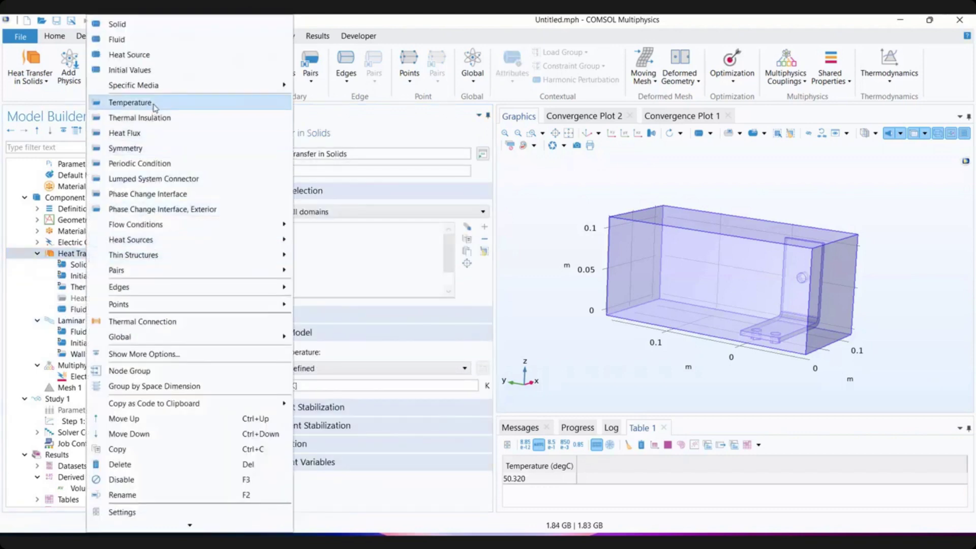
left_click(130, 102)
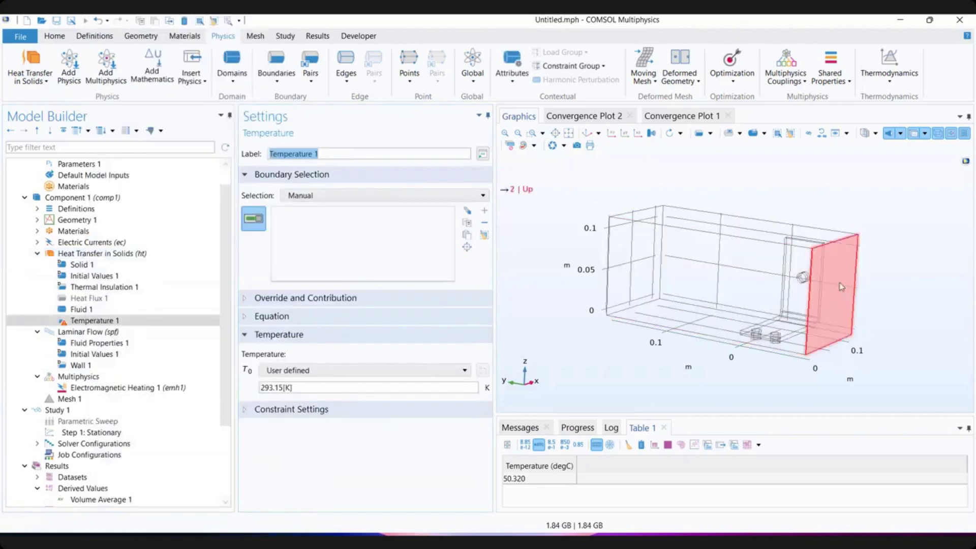
left_click(840, 289)
left_click_drag(308, 387, 262, 385)
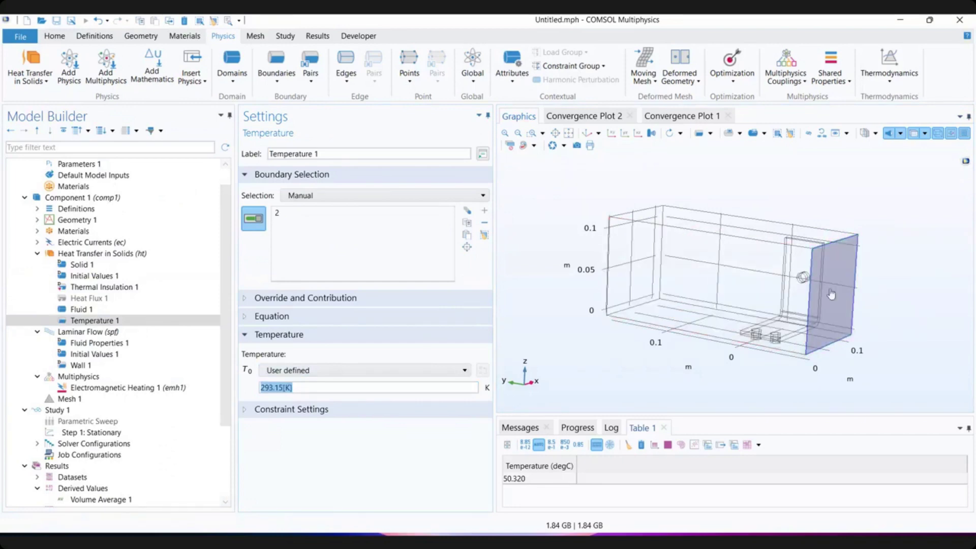
- Add an Outflow condition to Heat Transfer in Solids on the air block's far end face, boundary 5
left_click(95, 253)
right_click(94, 254)
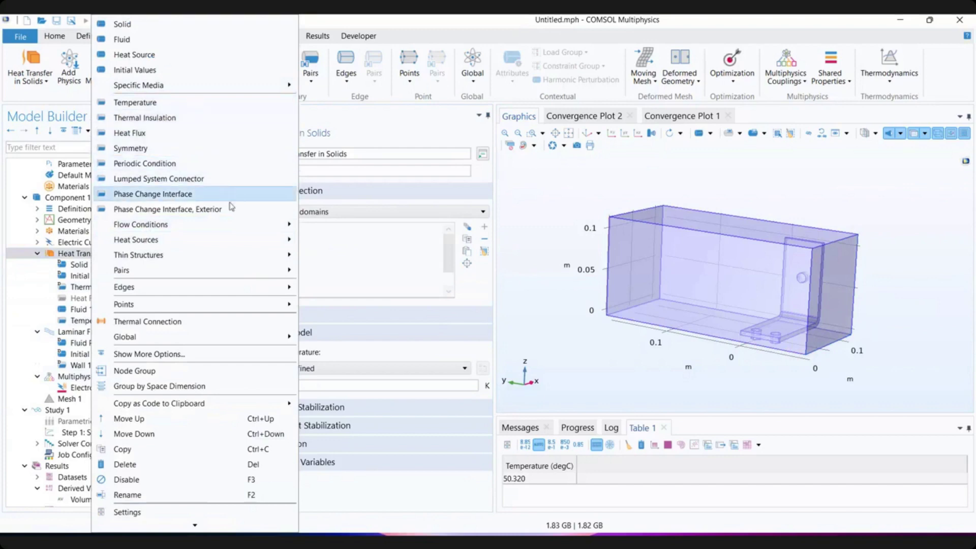
mouse_move(299, 228)
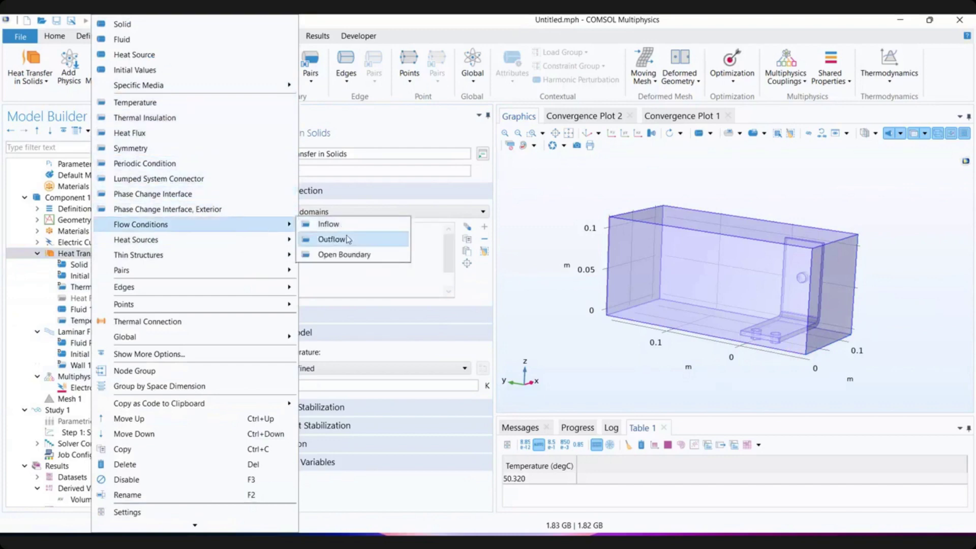
left_click(332, 239)
left_click(640, 265)
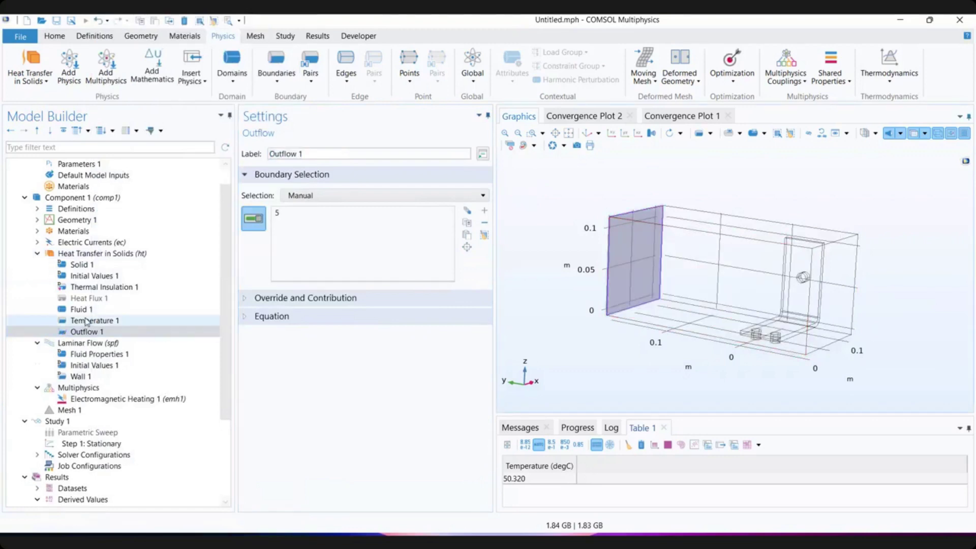
- Add Inlet and Outlet features to Laminar Flow and assign the Outlet to the air block's far end face, boundary 5
left_click(90, 321)
left_click(91, 309)
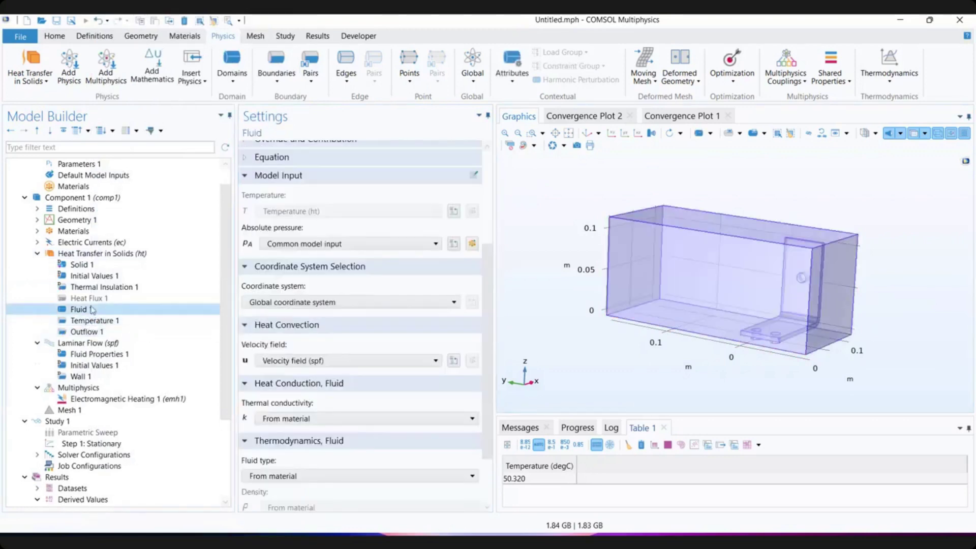
scroll(92, 295, "down", 1)
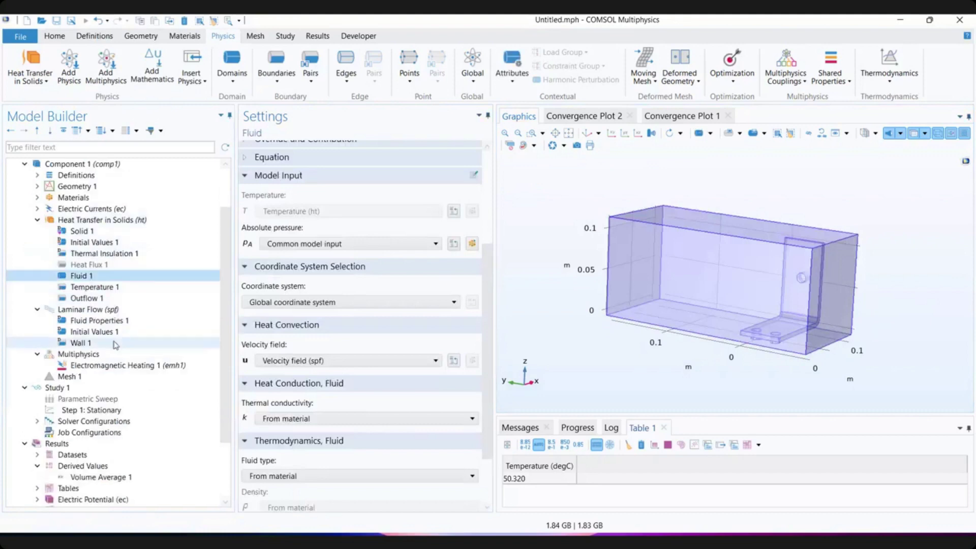
left_click(89, 309)
scroll(344, 350, "down", 3)
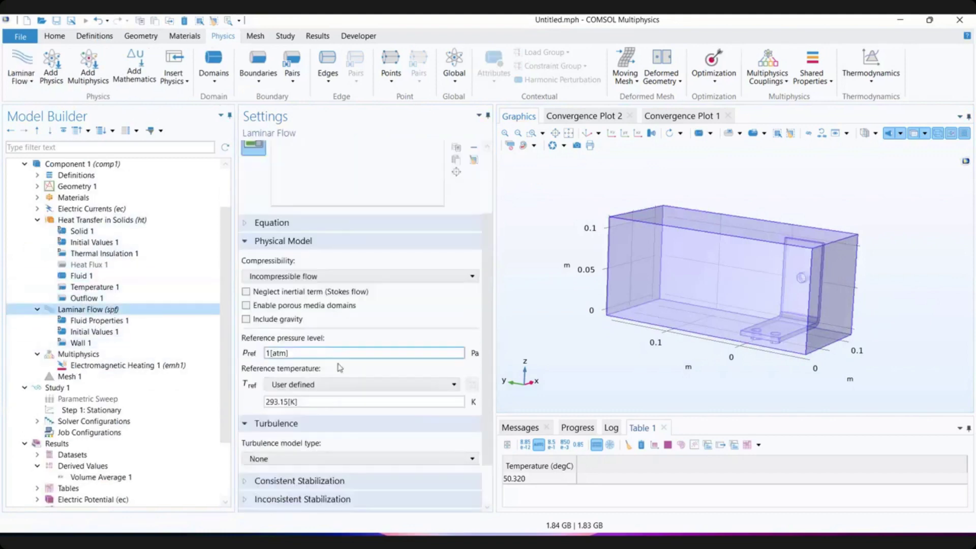
right_click(96, 309)
left_click(175, 85)
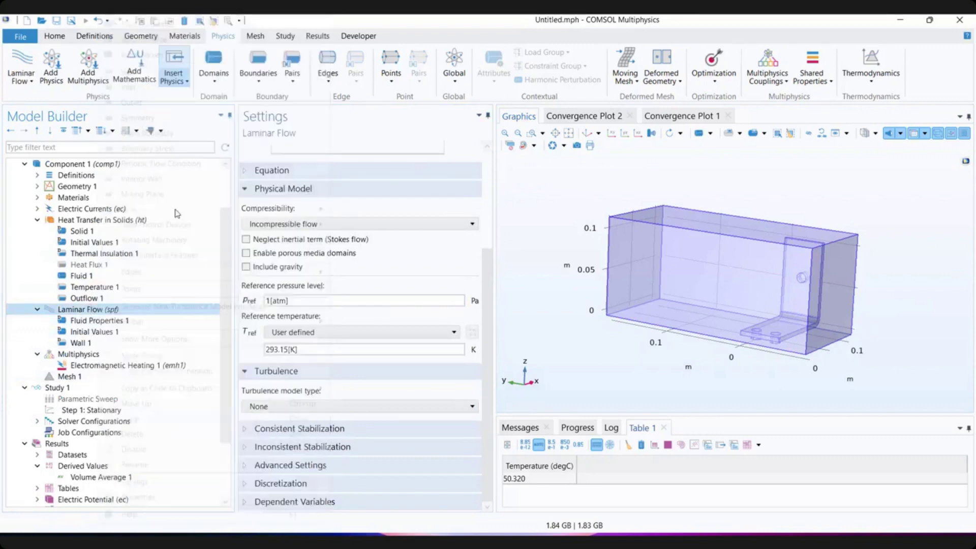
right_click(93, 309)
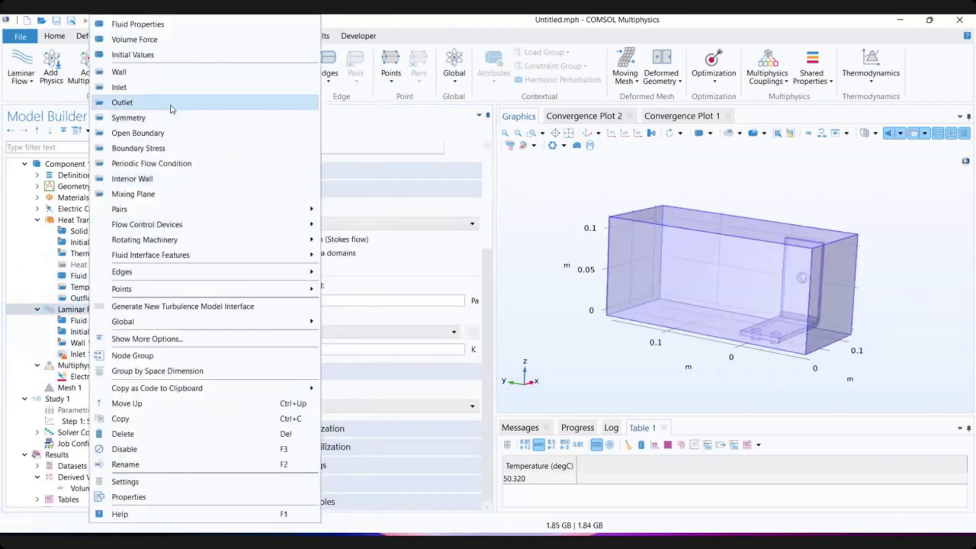
left_click(172, 103)
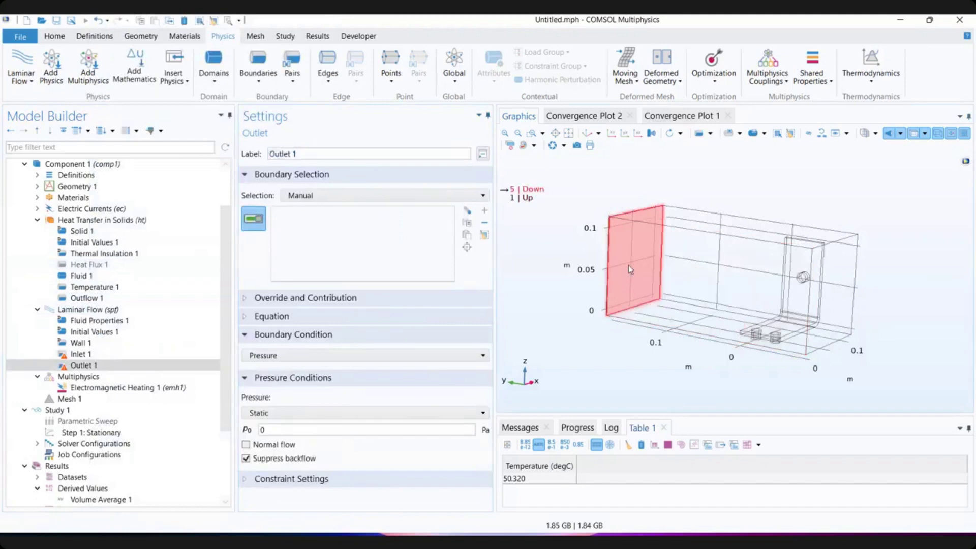
left_click(631, 270)
- Assign the Inlet to the end face next to the busbar, boundary 2, with a normal inflow velocity of 0.1 m/s
left_click(85, 345)
left_click(88, 354)
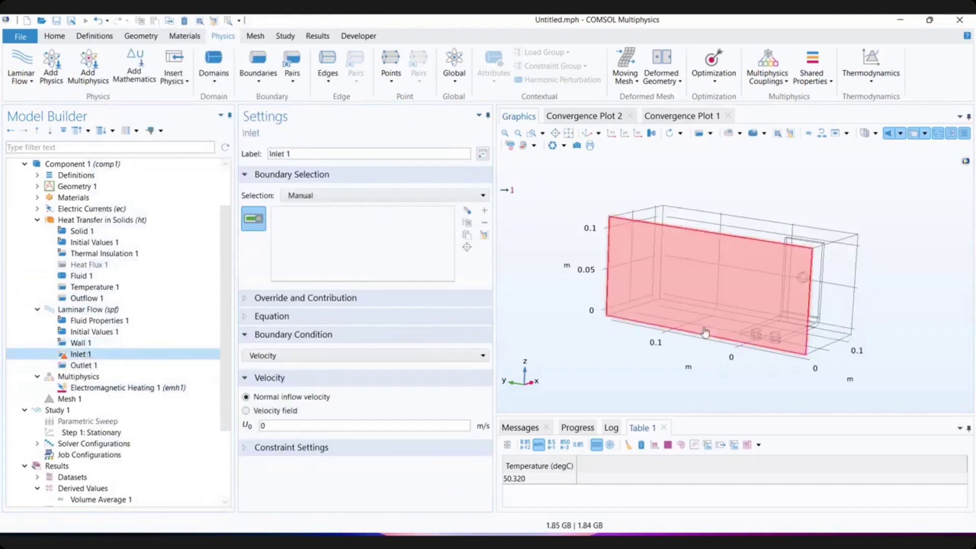
left_click(835, 318)
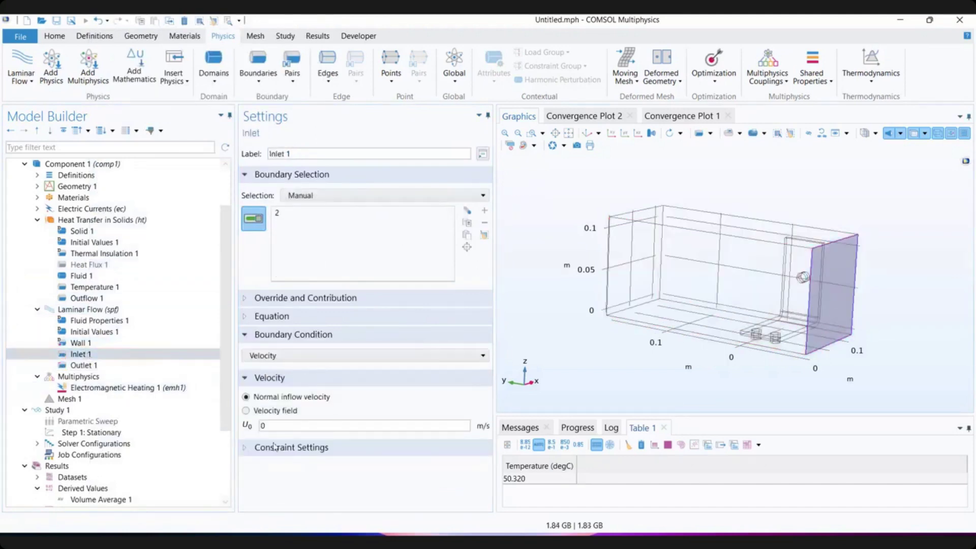
left_click(308, 427)
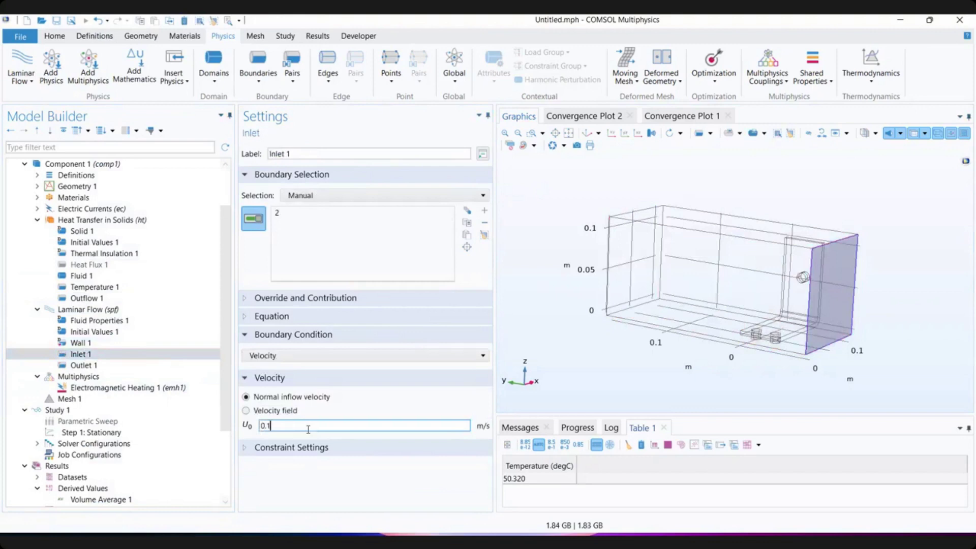
left_click(353, 480)
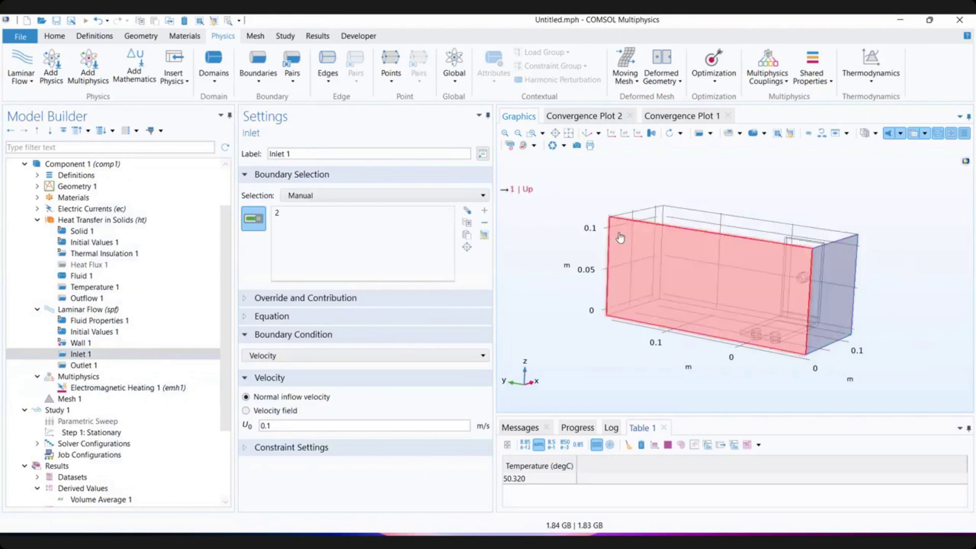
- Build the physics-controlled mesh for the busbar and the surrounding air block
scroll(194, 305, "down", 2)
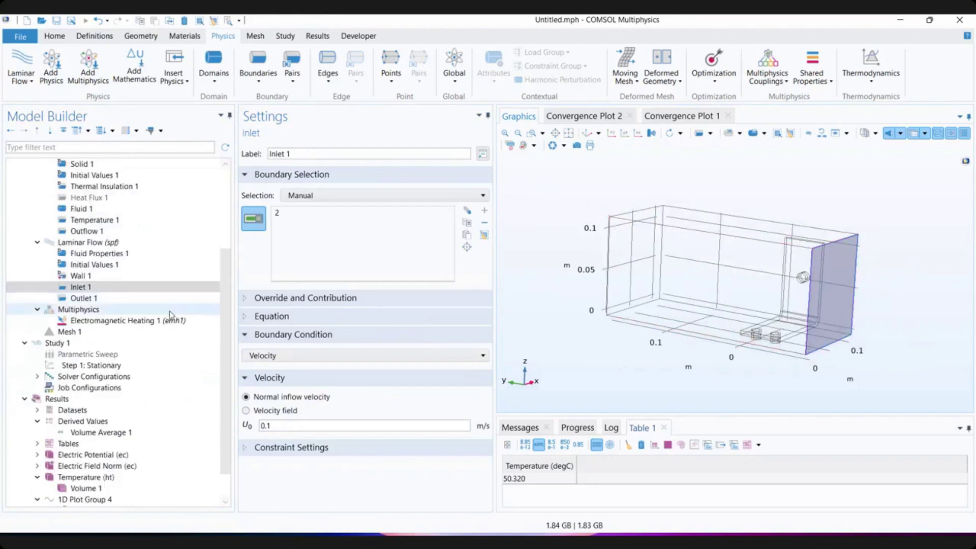
left_click(98, 310)
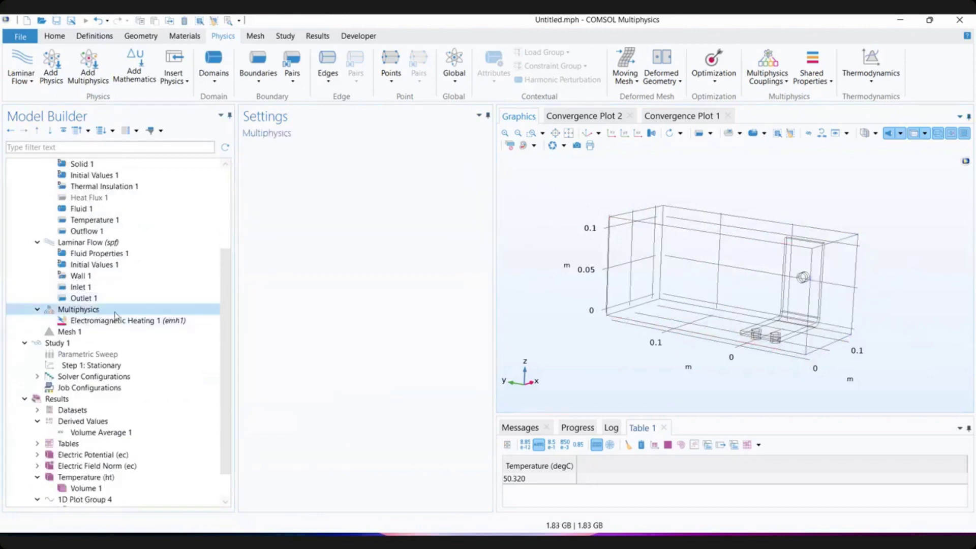
left_click(100, 321)
left_click(76, 332)
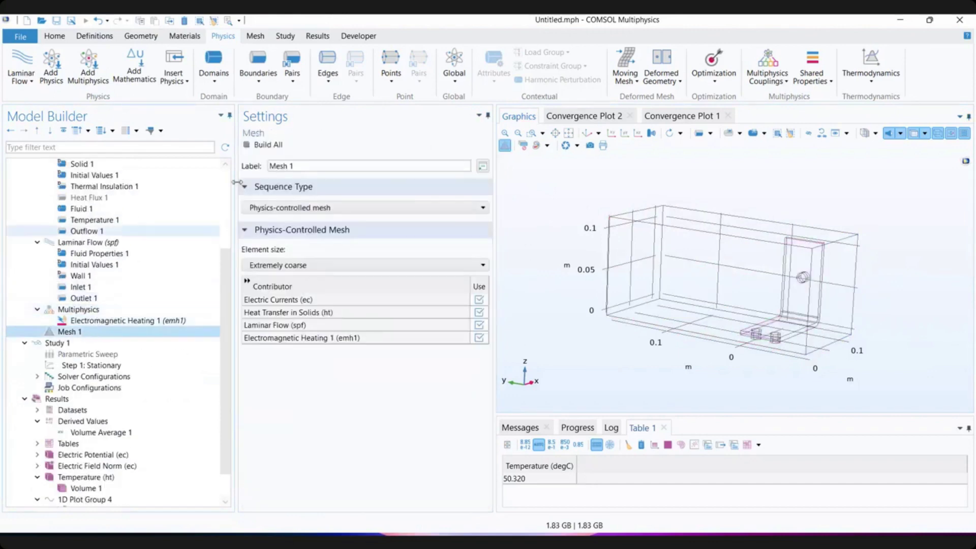
left_click(266, 145)
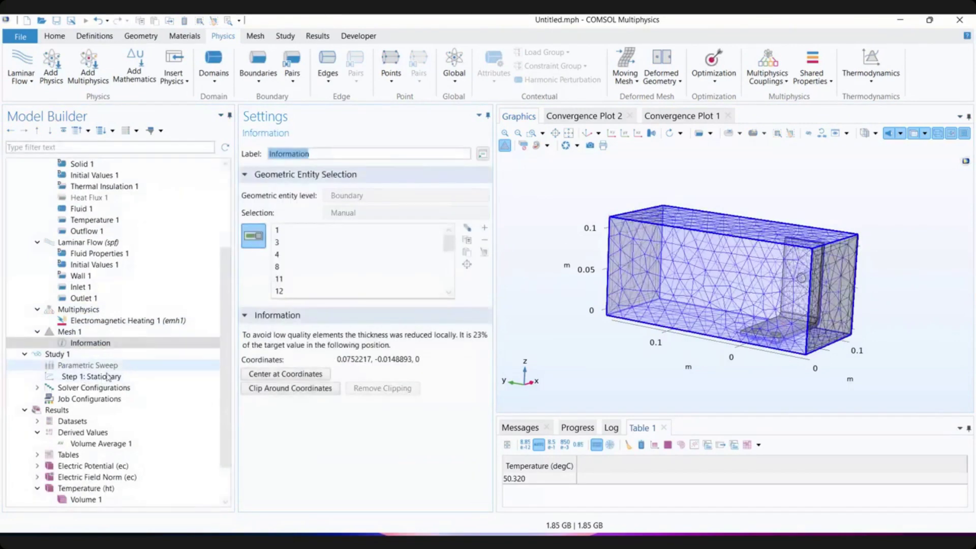
- Add a second Stationary study covering Electric Currents, Heat Transfer in Solids and Laminar Flow, and compute it
left_click(92, 379)
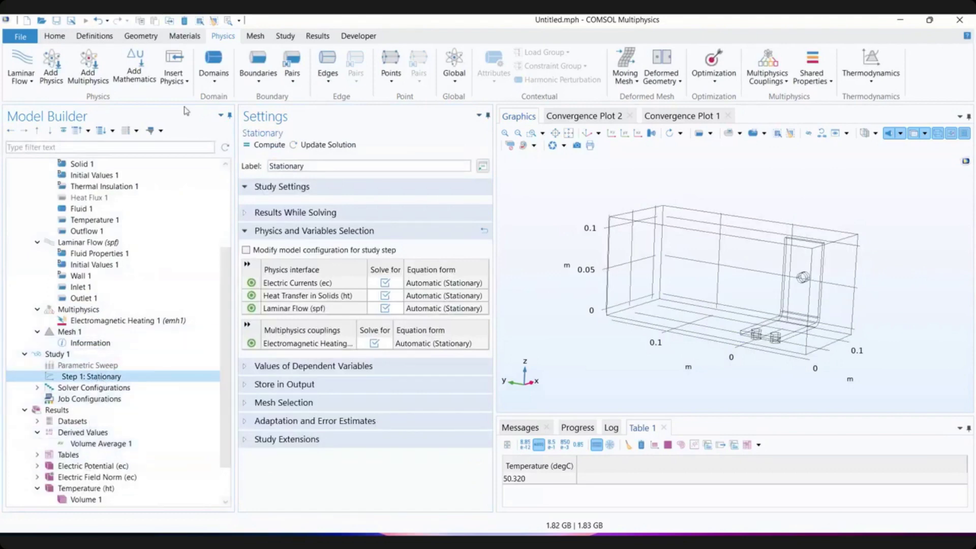
left_click(285, 36)
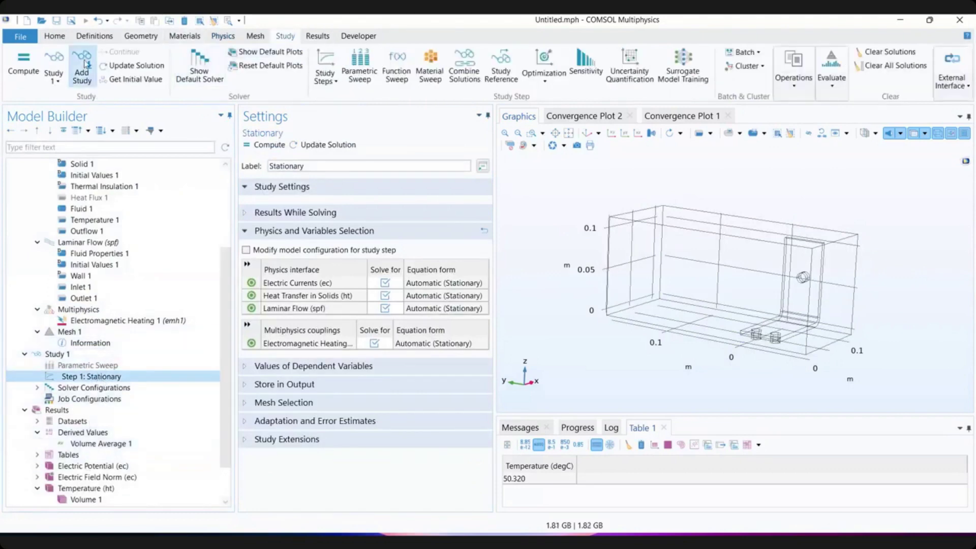
left_click(658, 131)
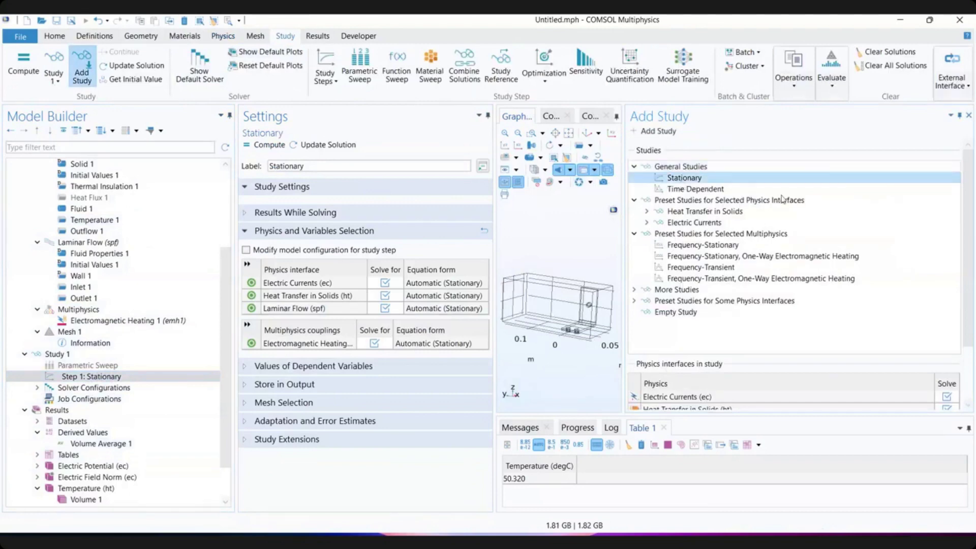
left_click(969, 116)
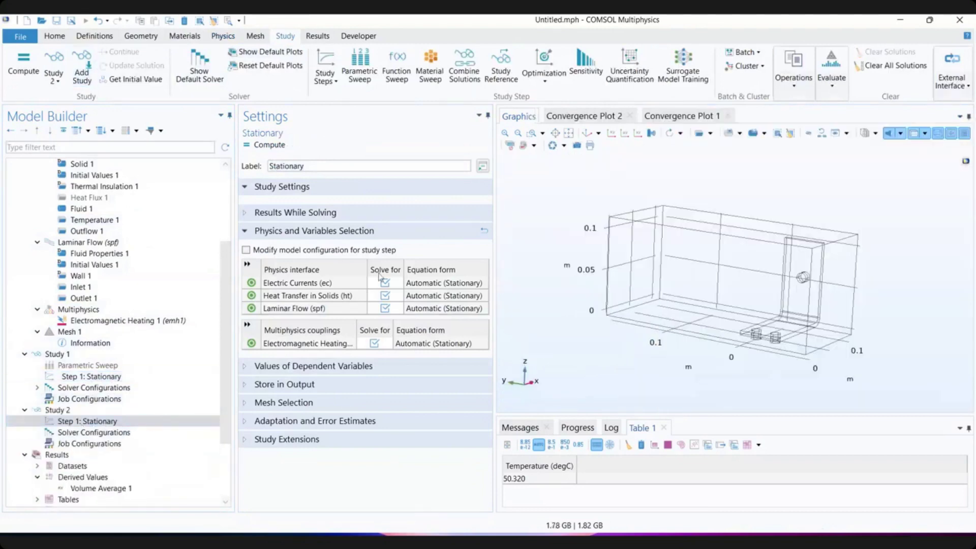
scroll(75, 458, "down", 2)
scroll(75, 458, "up", 3)
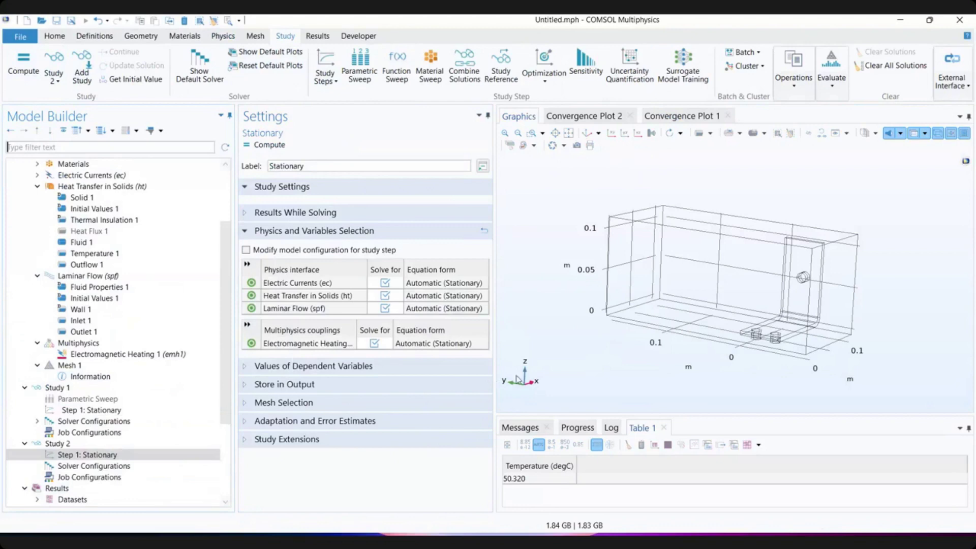
key("F8")
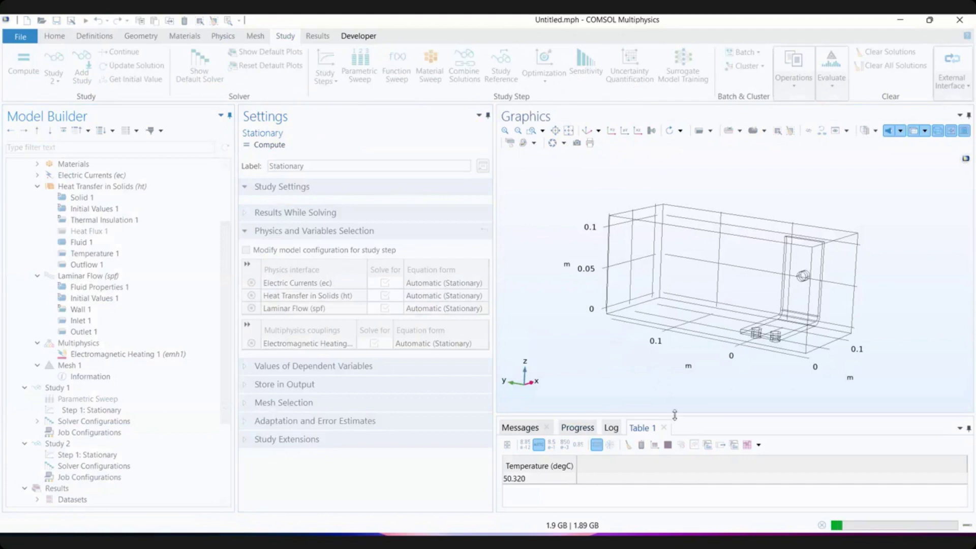
- Enlarge the solver output area and examine the messages, progress and log while the second study computes
left_click_drag(675, 415, 676, 383)
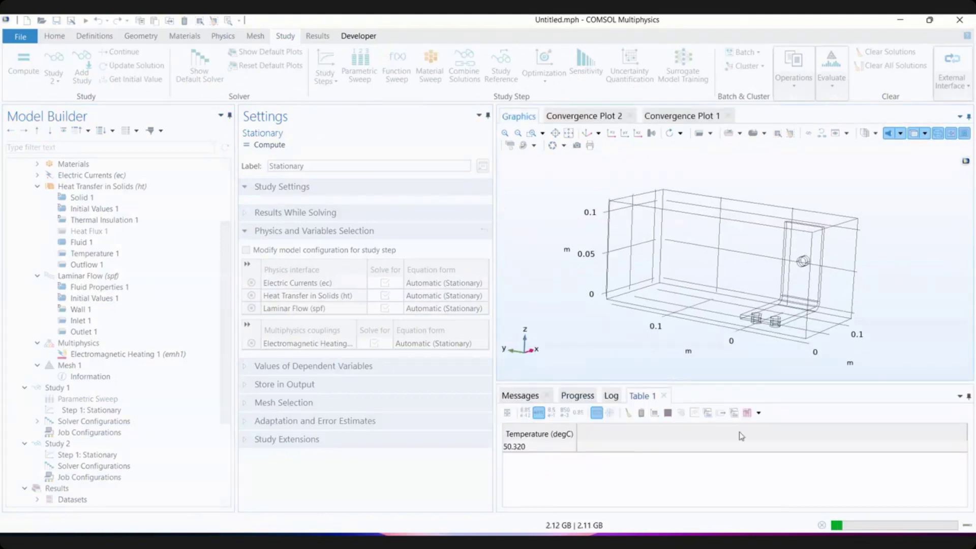
left_click(515, 397)
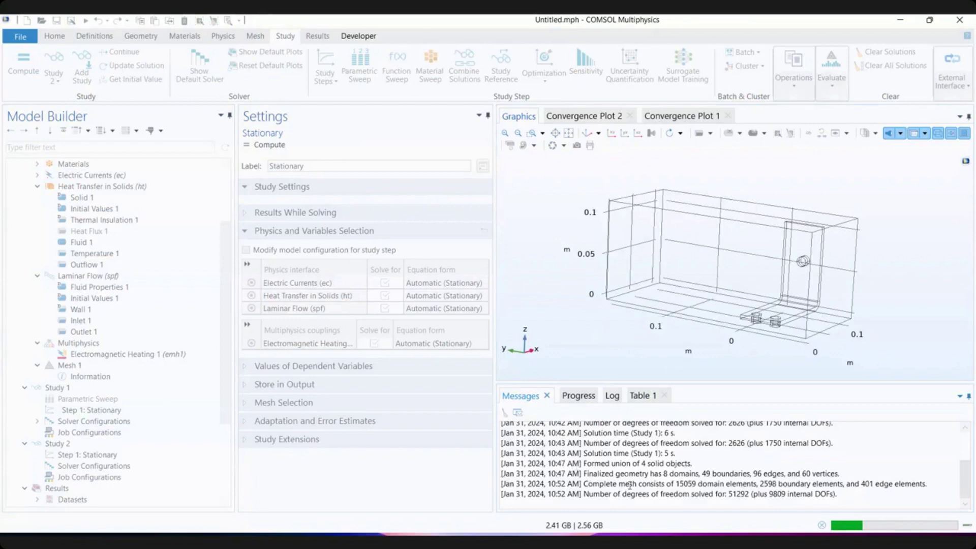
left_click(575, 397)
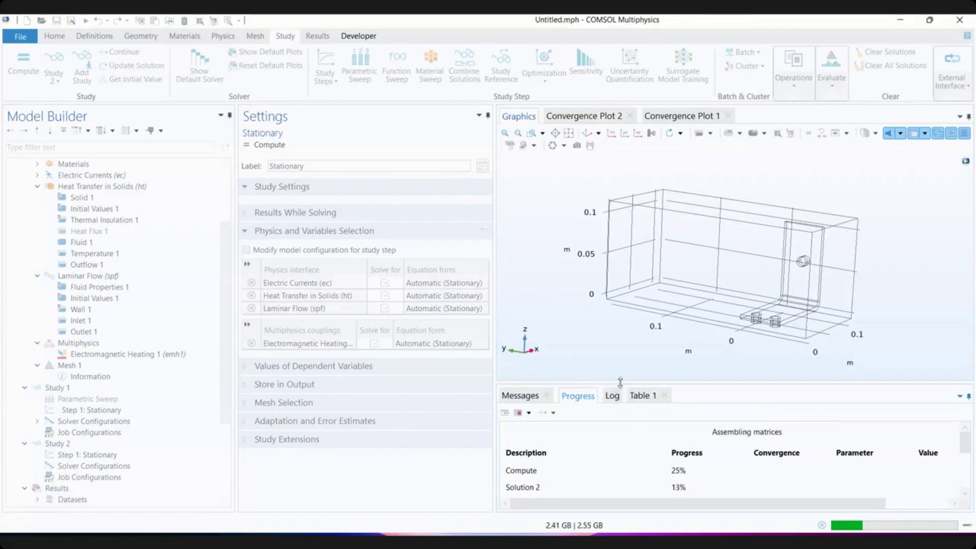
left_click_drag(621, 382, 620, 285)
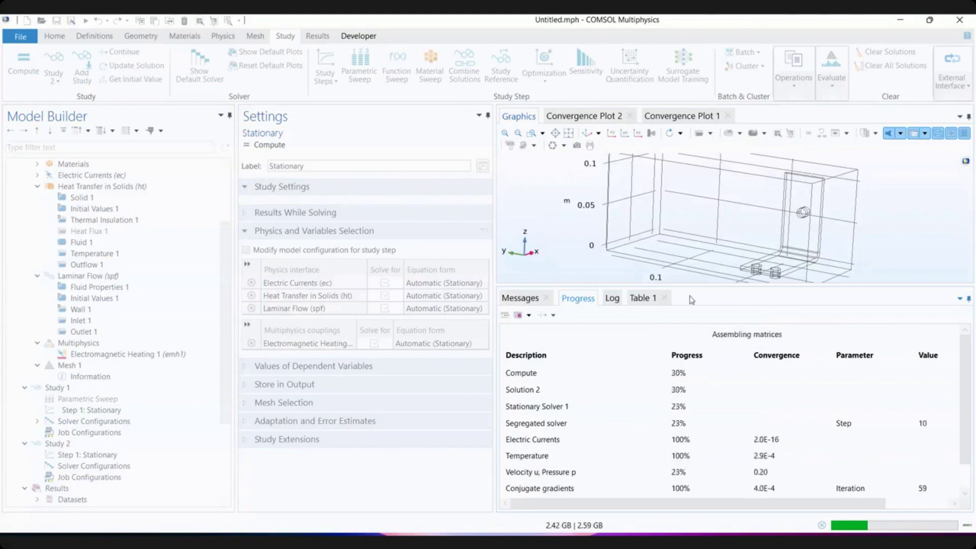
left_click_drag(696, 285, 697, 248)
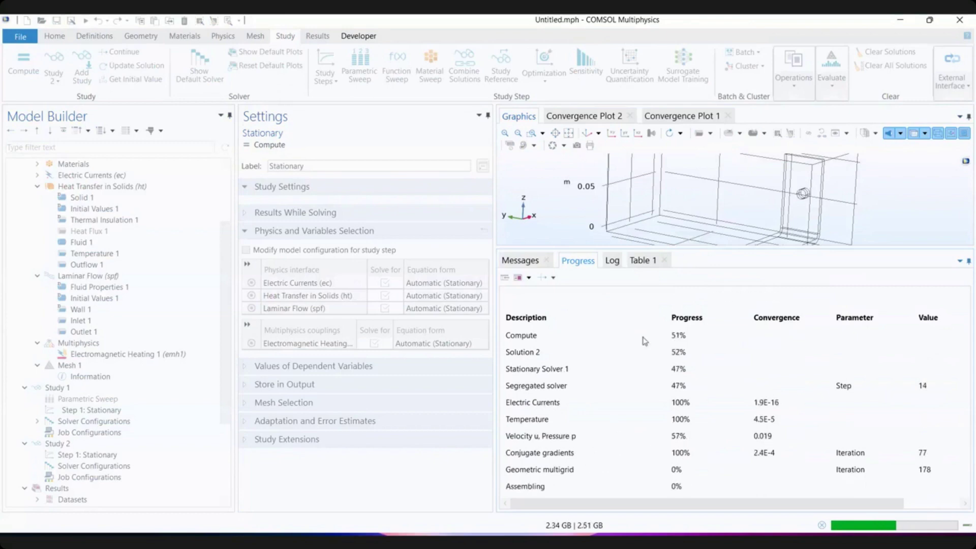
left_click(613, 261)
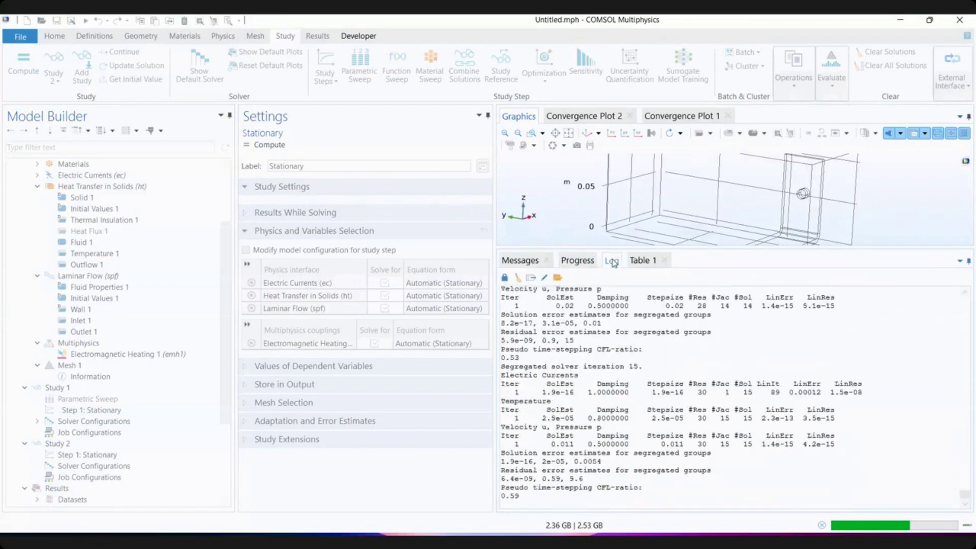
- Enlarge the graphics area and examine the temperature table and the convergence plot of the second study
left_click(641, 263)
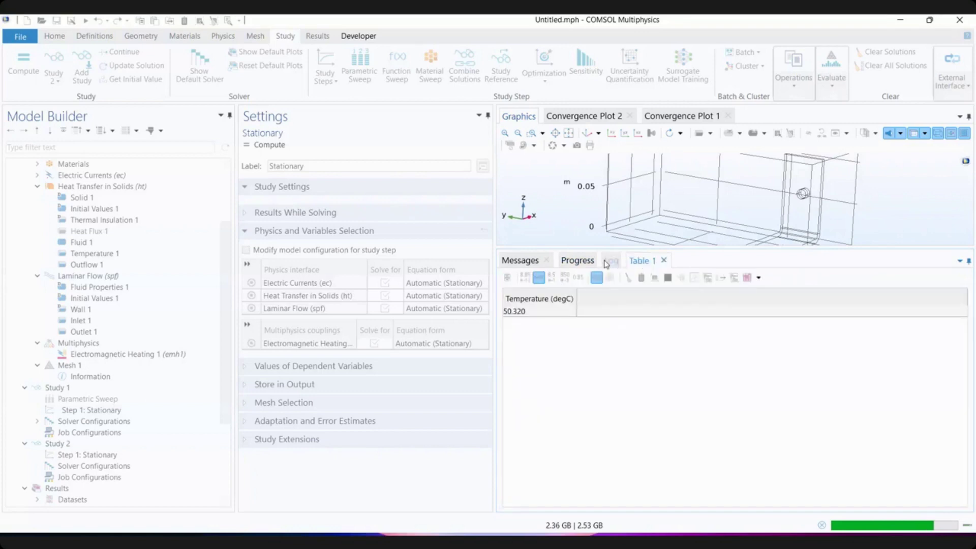
left_click(605, 116)
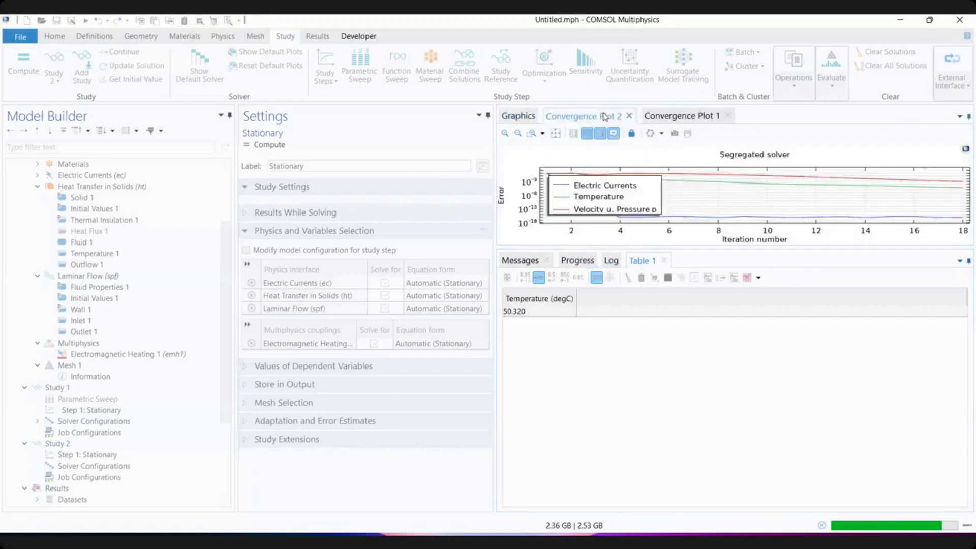
left_click_drag(578, 249, 565, 480)
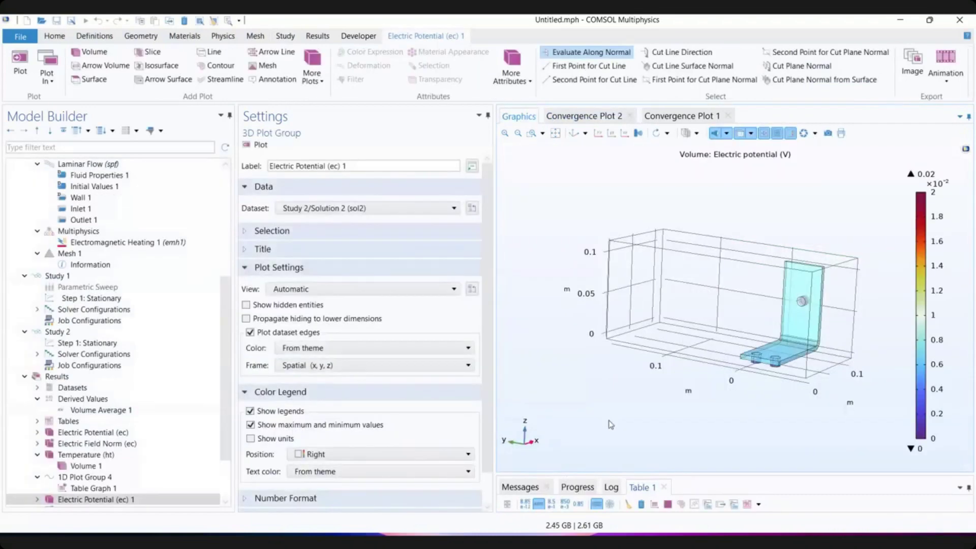
left_click(596, 118)
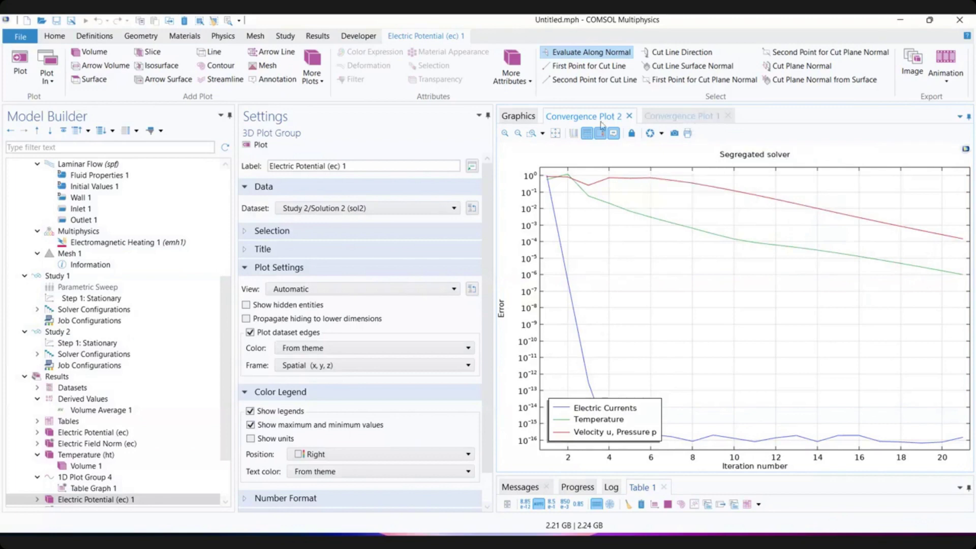
left_click(518, 116)
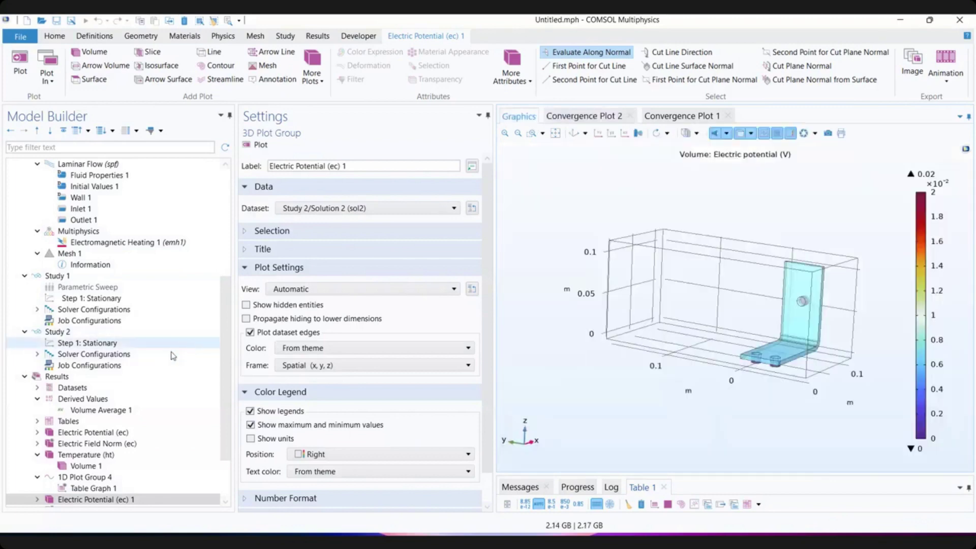
- Display the Study 2 temperature plot group and inspect the busbar inside the air block
scroll(137, 401, "down", 2)
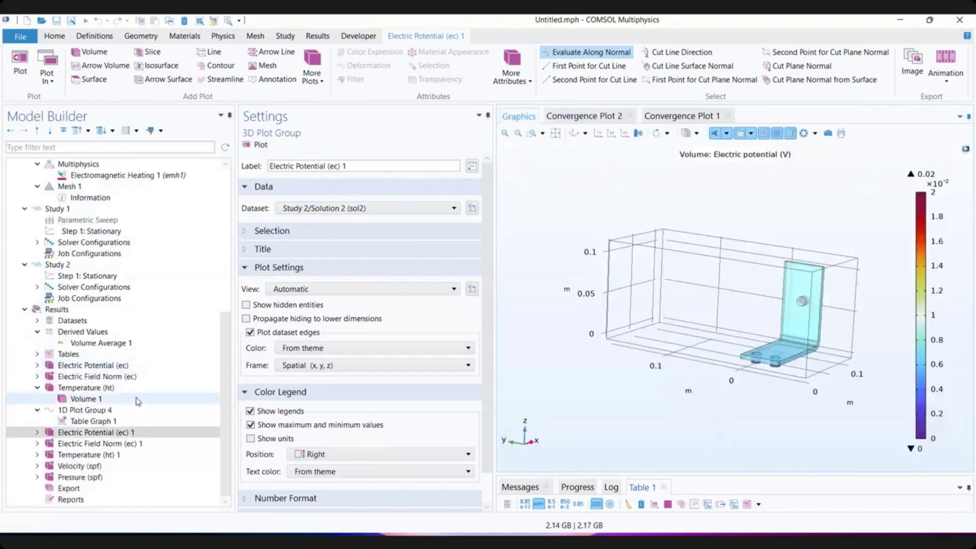
left_click(91, 457)
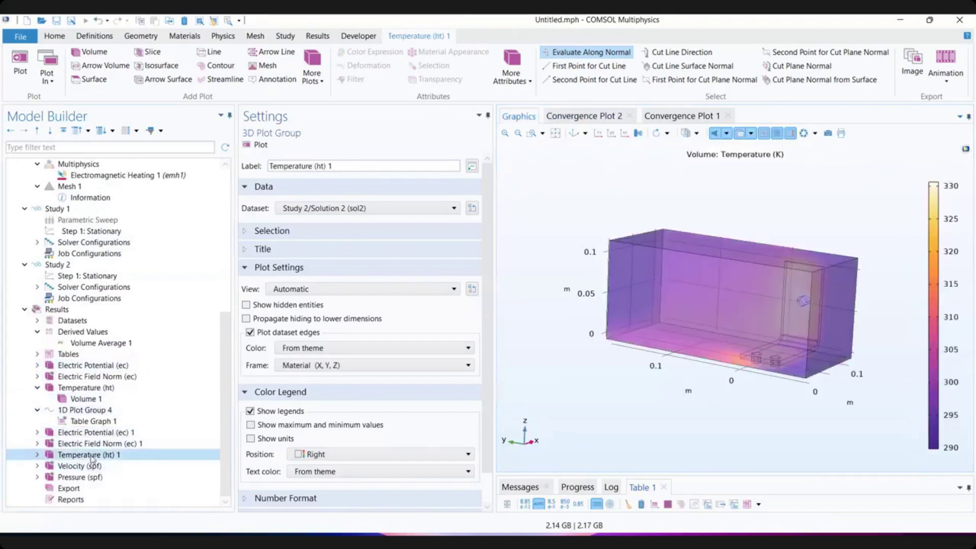
left_click_drag(618, 336, 620, 340)
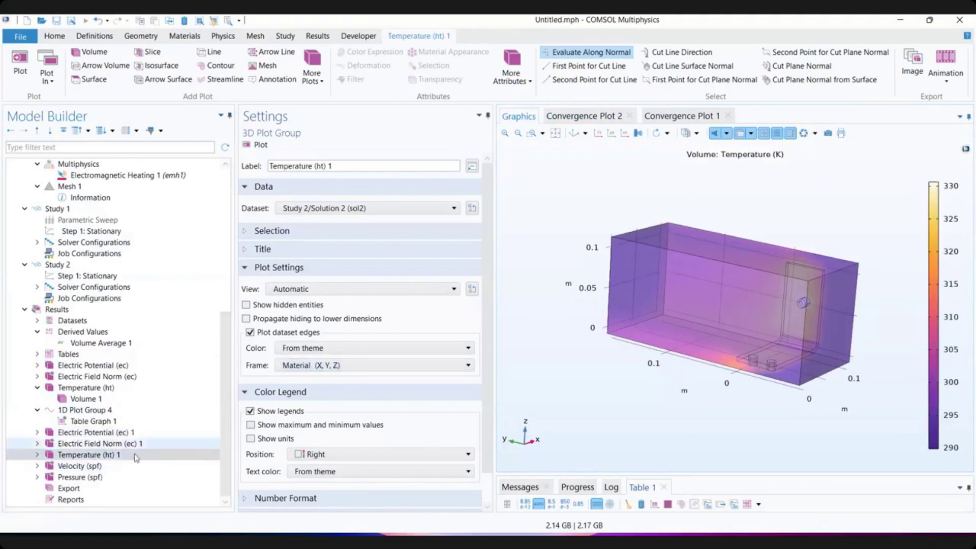
- Disable the Volume plot in the Study 2 temperature plot group and add a Surface plot to the group
left_click(38, 456)
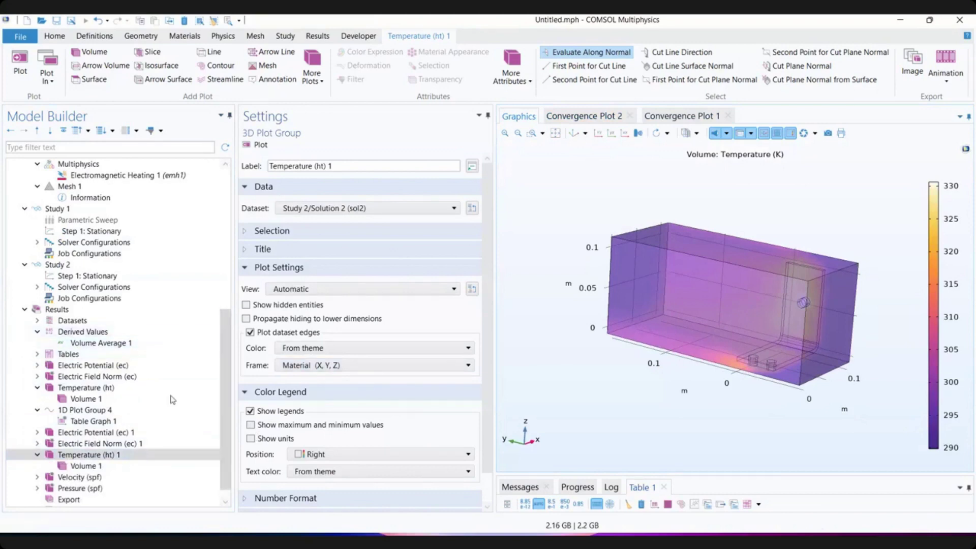
left_click(82, 466)
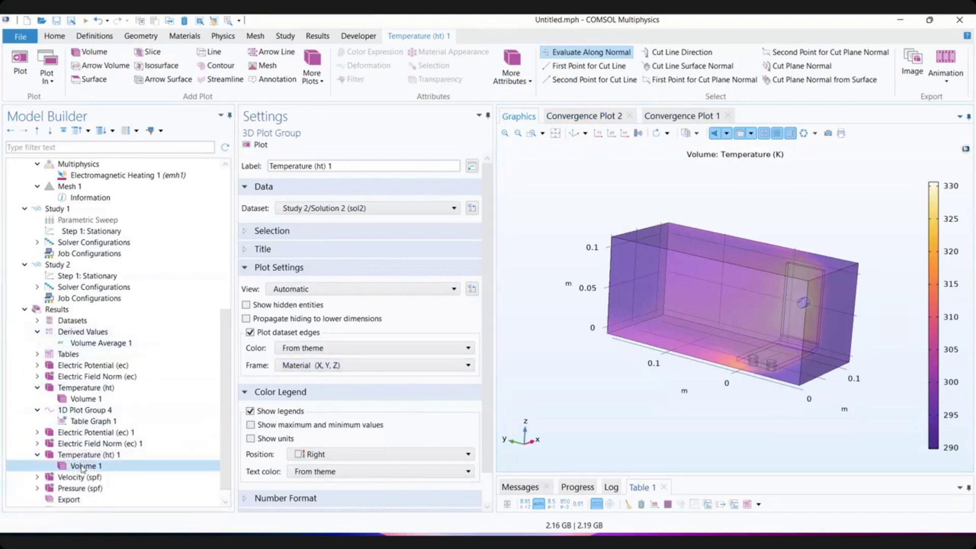
right_click(83, 467)
key("Escape")
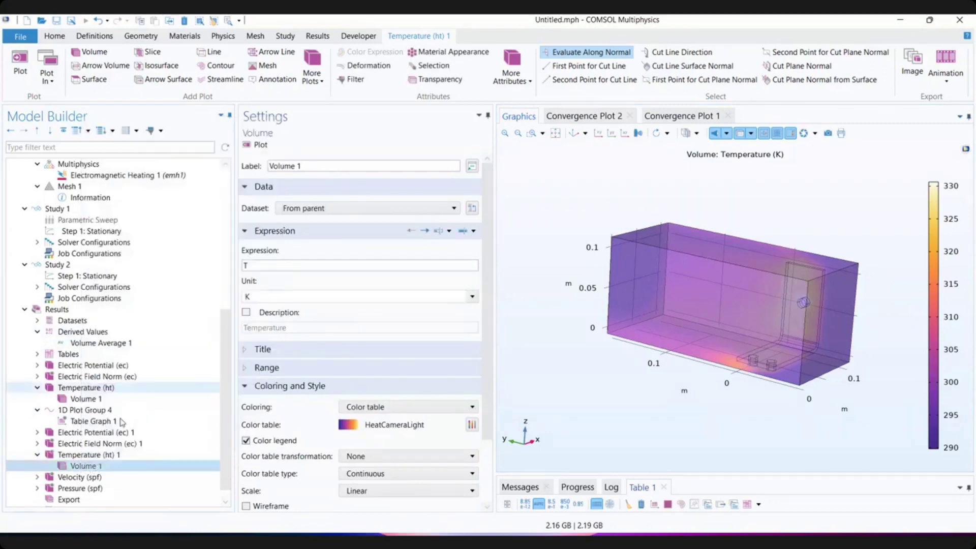
left_click(74, 455)
right_click(74, 455)
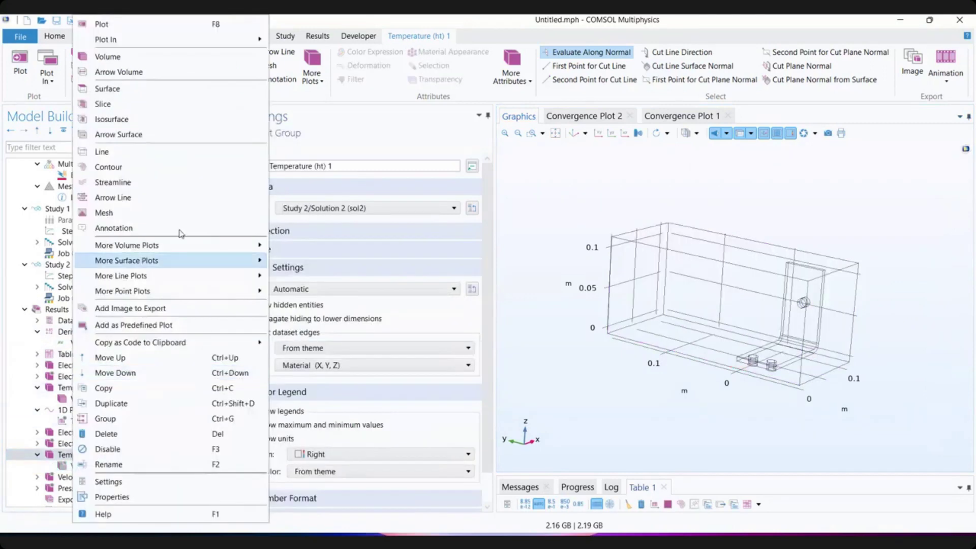
left_click(140, 90)
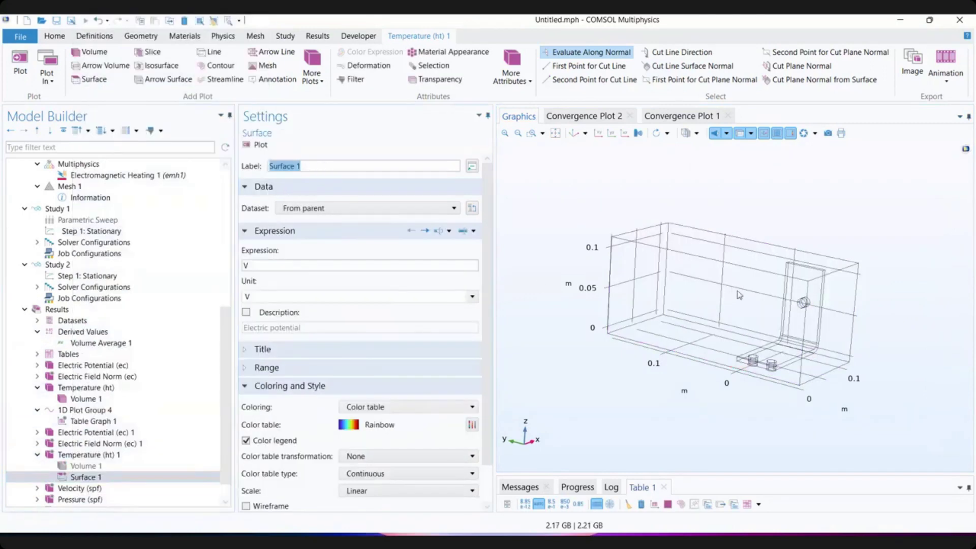
- Set the new Surface plot's expression to T with the unit degC and plot it
left_click(245, 266)
left_click(473, 298)
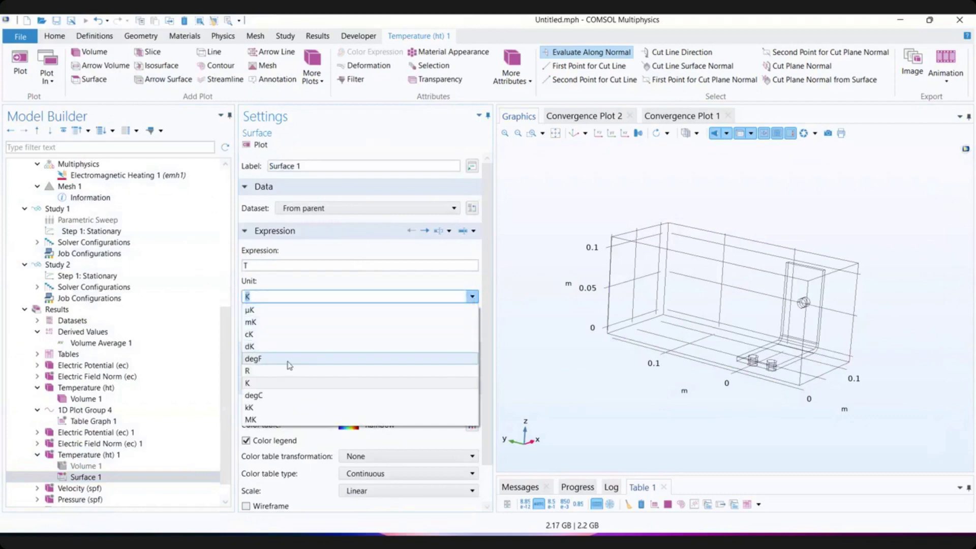
left_click(285, 395)
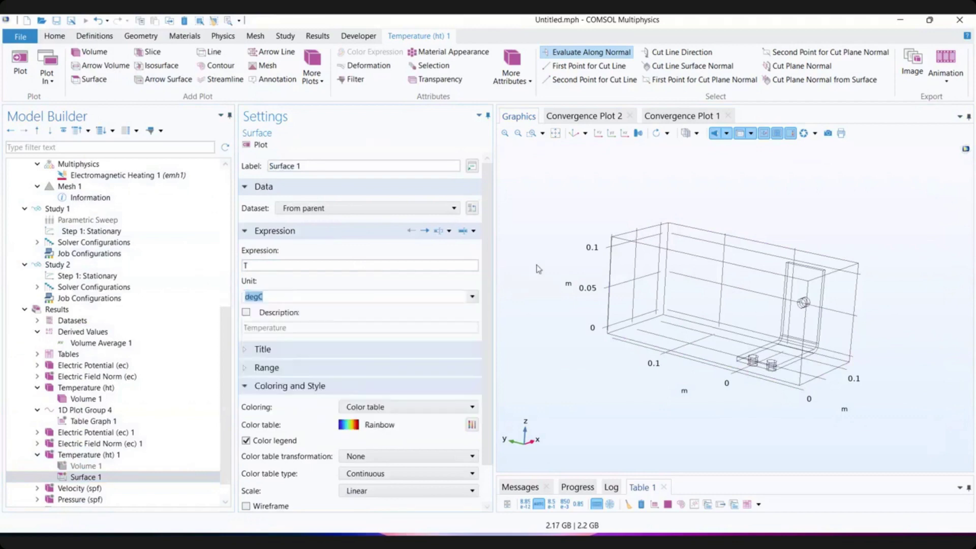
left_click(256, 144)
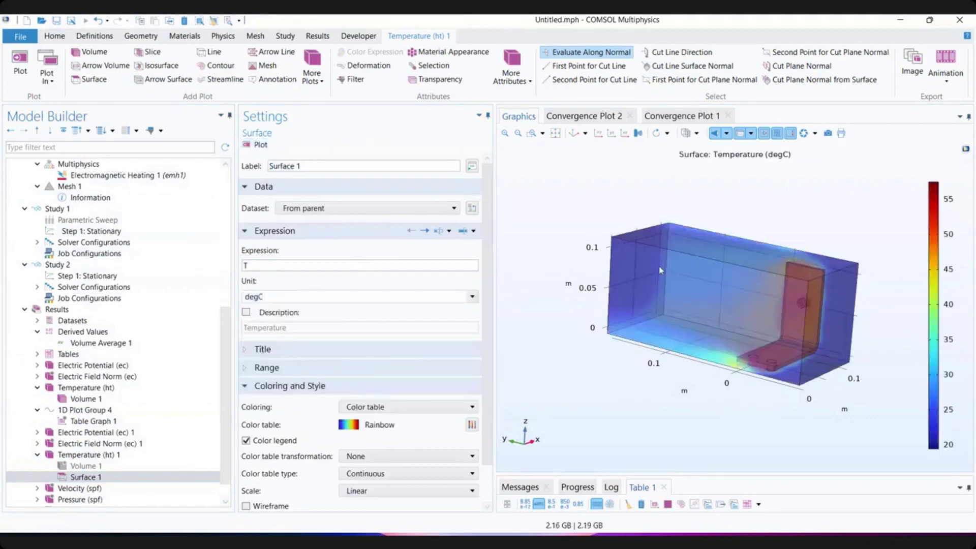
left_click_drag(660, 270, 659, 258)
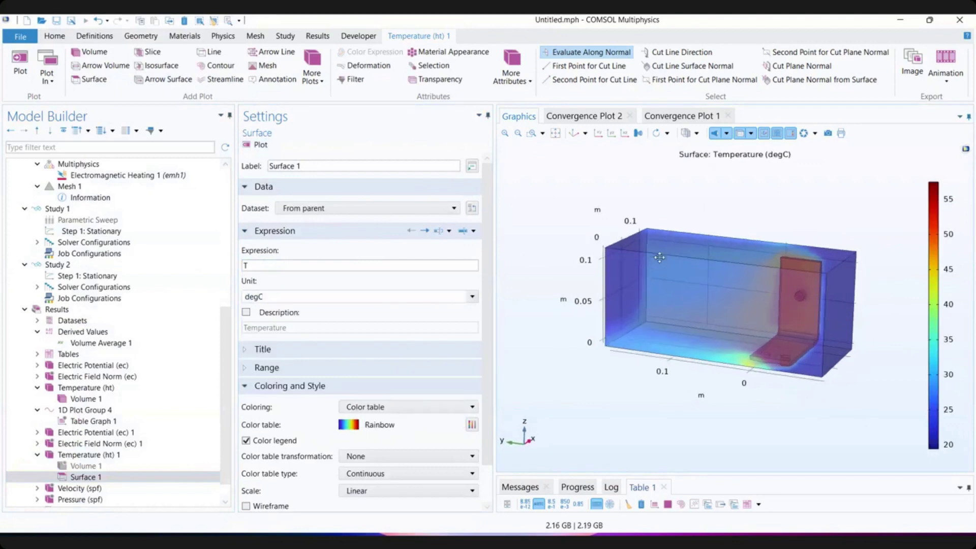
- Restrict the temperature Surface plot to air block boundaries 3, 5 and 48, replot it and turn off transparency
right_click(83, 477)
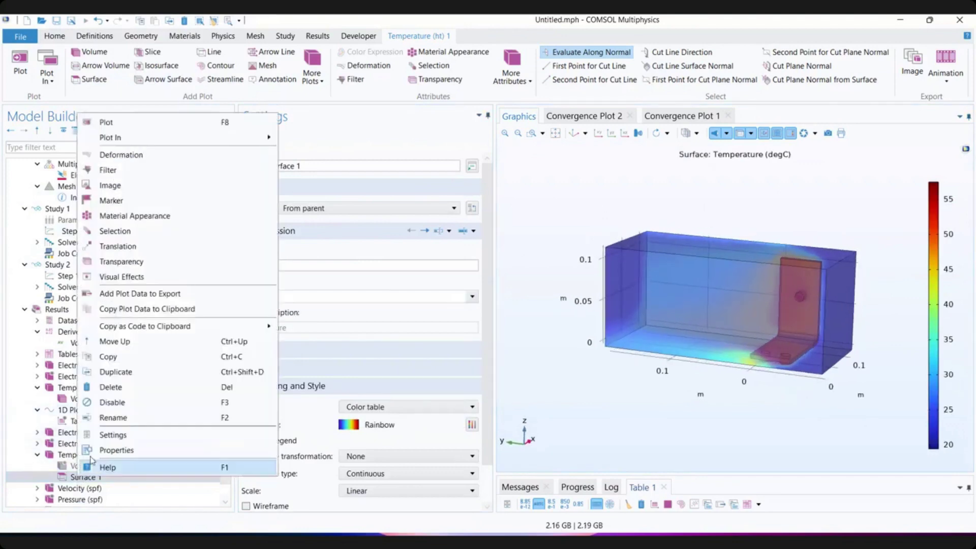
left_click(113, 231)
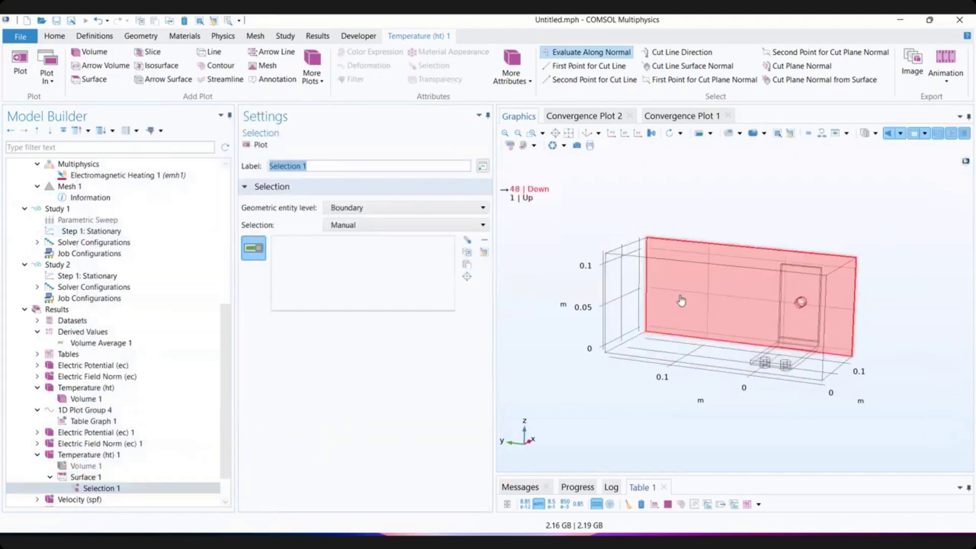
left_click(681, 301)
left_click(622, 311)
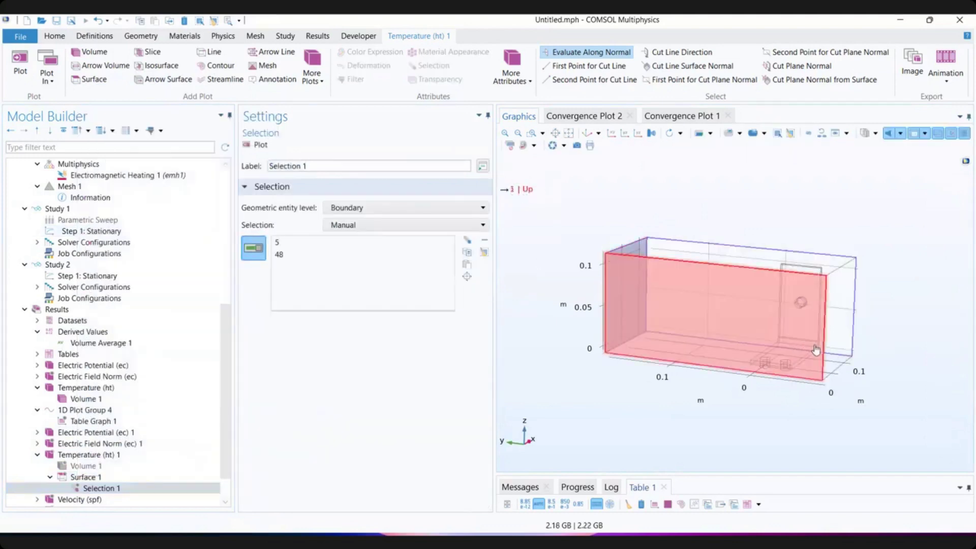
left_click(721, 371)
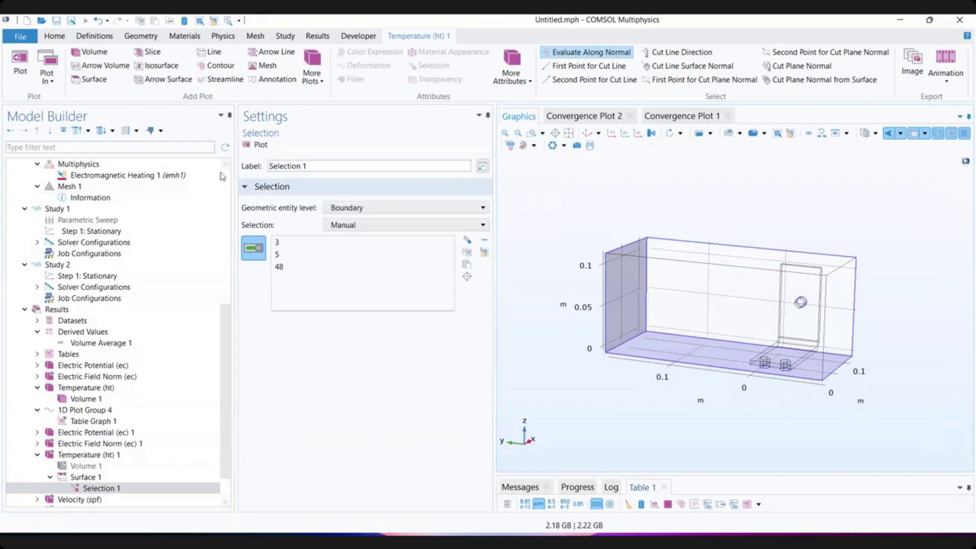
left_click(257, 145)
left_click_drag(679, 270, 727, 188)
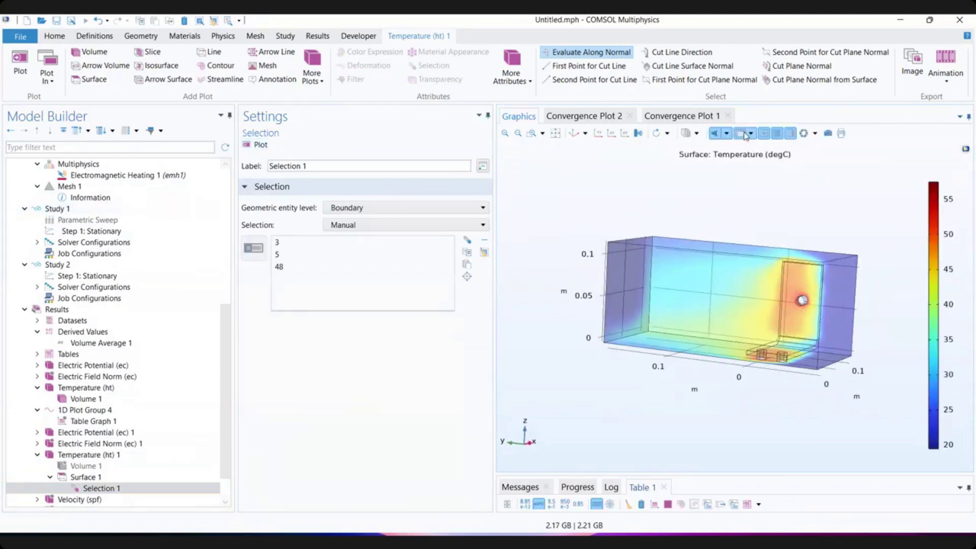
left_click(741, 134)
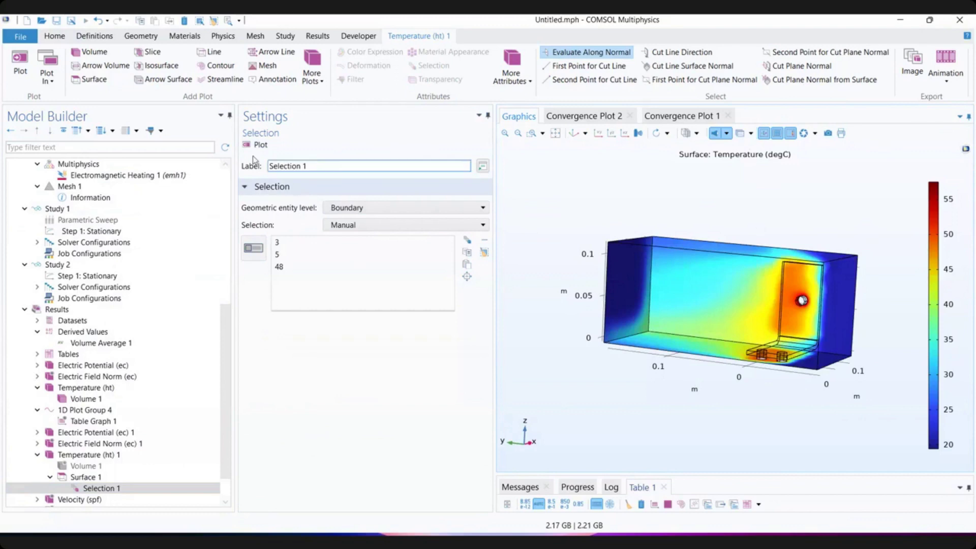
- Add the end face of the bolt in the vertical busbar leg, boundary 37, to the Surface plot's selection
left_click(532, 133)
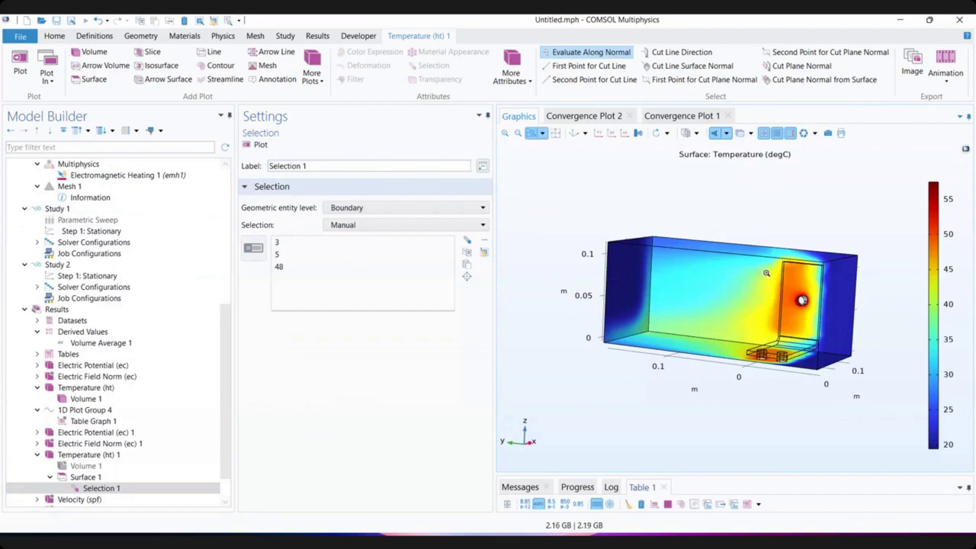
left_click_drag(763, 278, 846, 327)
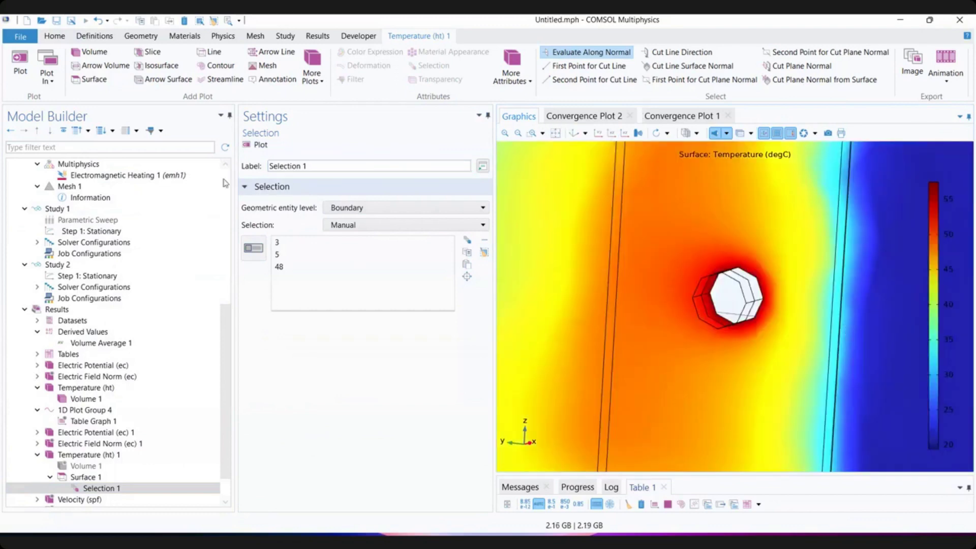
left_click(253, 248)
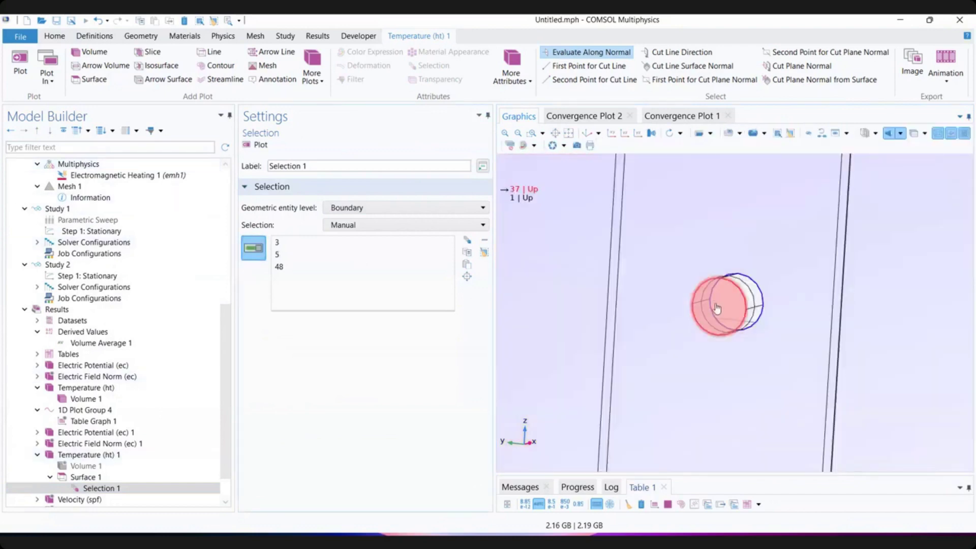
left_click(717, 308)
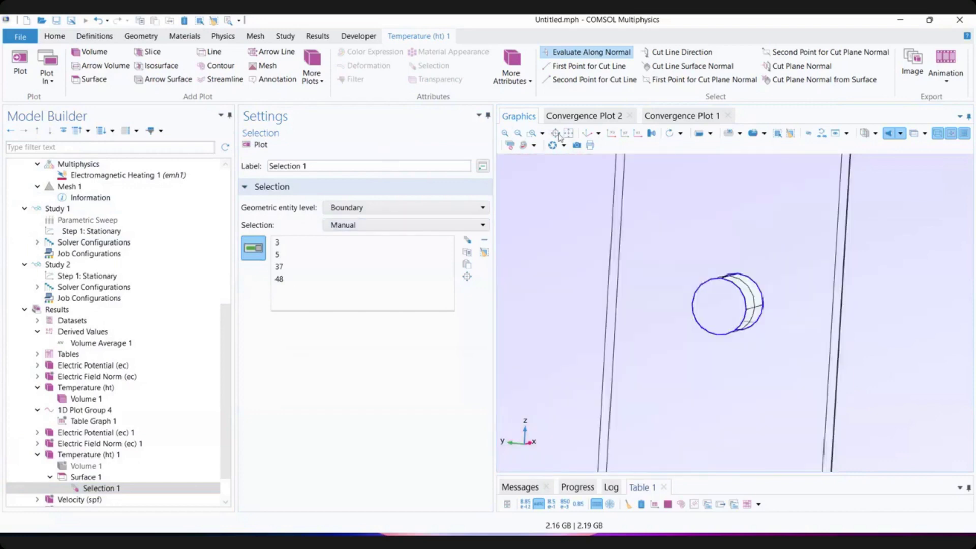
left_click(557, 134)
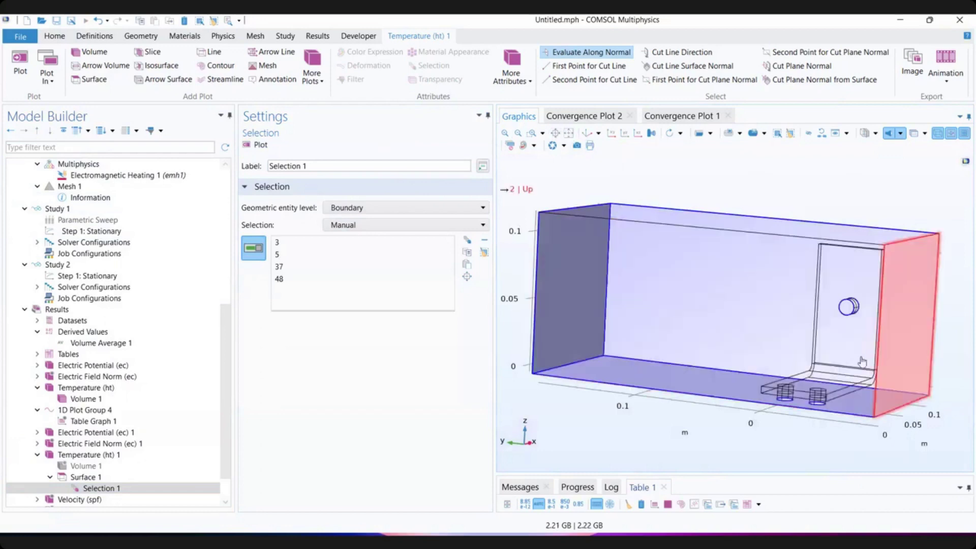
- Add busbar faces 35, 34 and 9 to the Surface plot's selection and replot the temperature
left_click(845, 358)
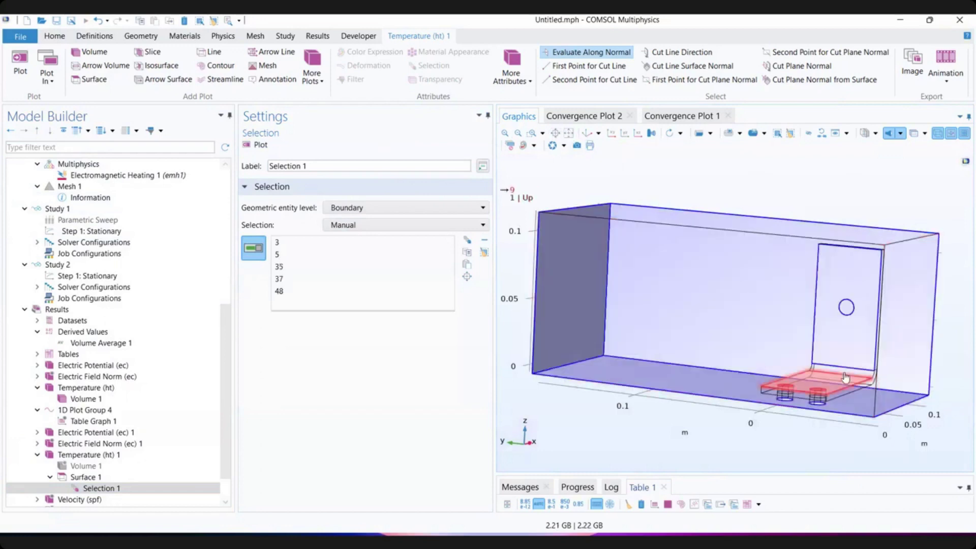
left_click(843, 380)
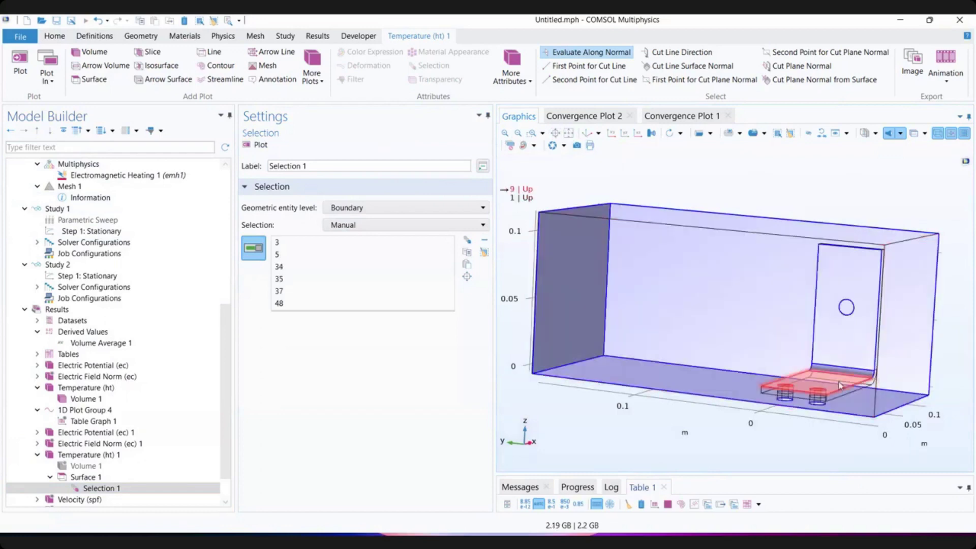
left_click(840, 385)
left_click_drag(765, 380, 789, 413)
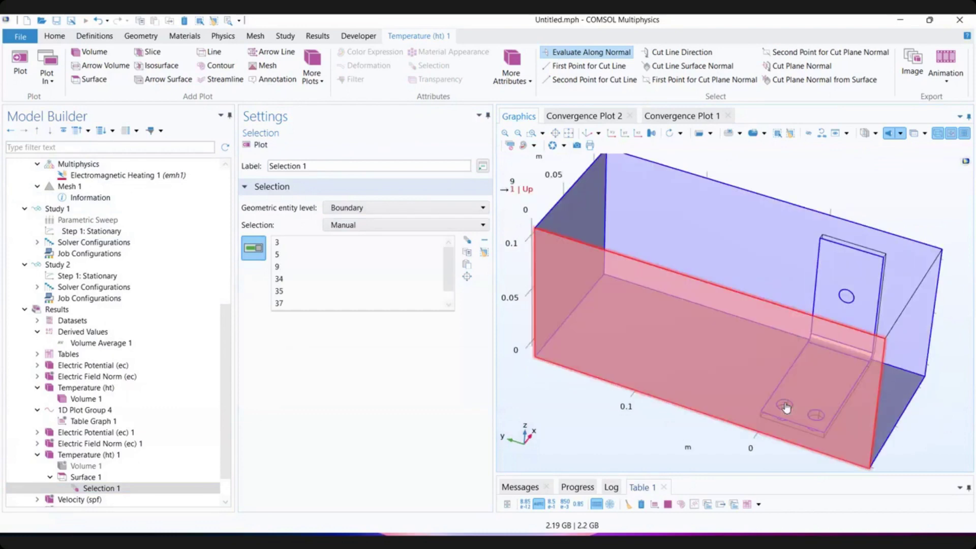
left_click(258, 144)
scroll(717, 308, "up", 3)
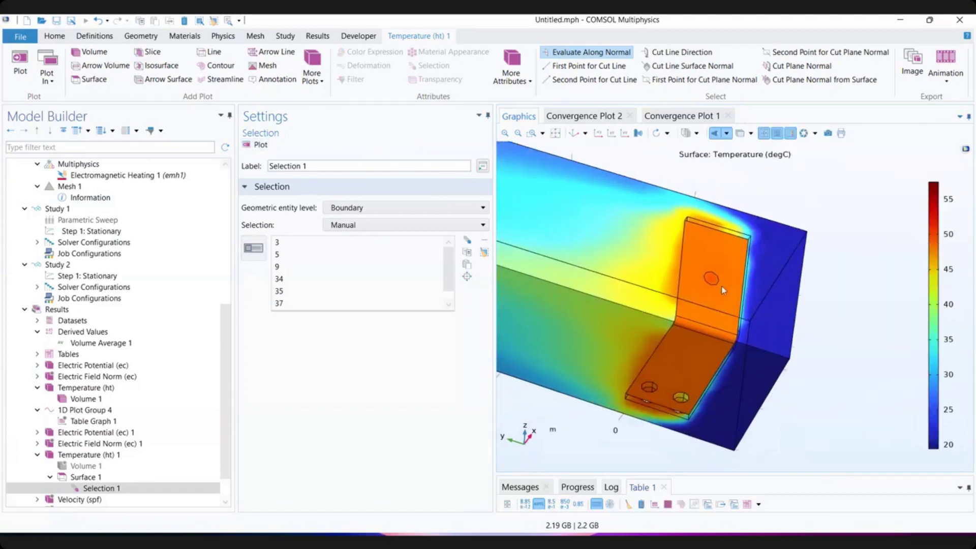
left_click_drag(717, 308, 714, 339)
- Add the two bolt end faces in the busbar's horizontal leg, boundaries 24 and 17, to the Surface plot's selection and replot the temperature
left_click(531, 133)
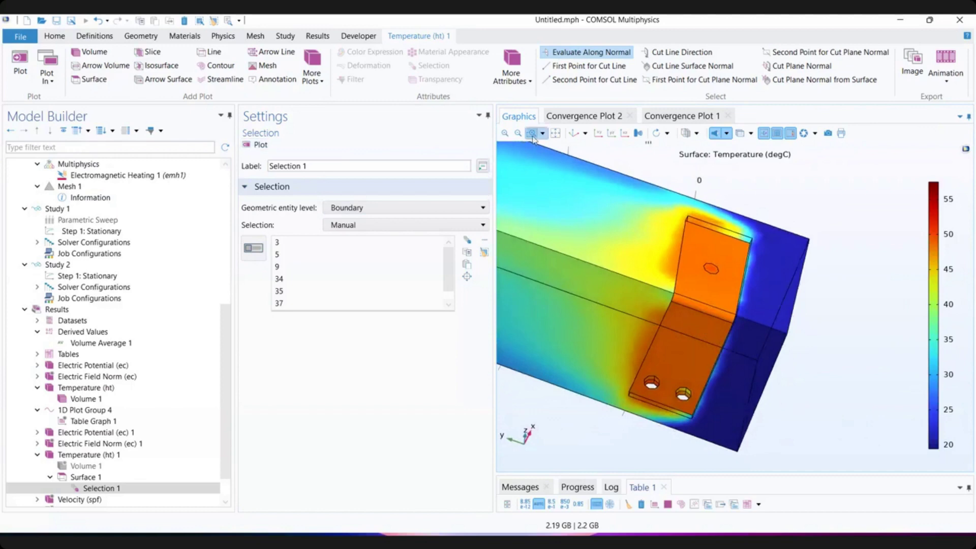
left_click_drag(638, 369, 717, 419)
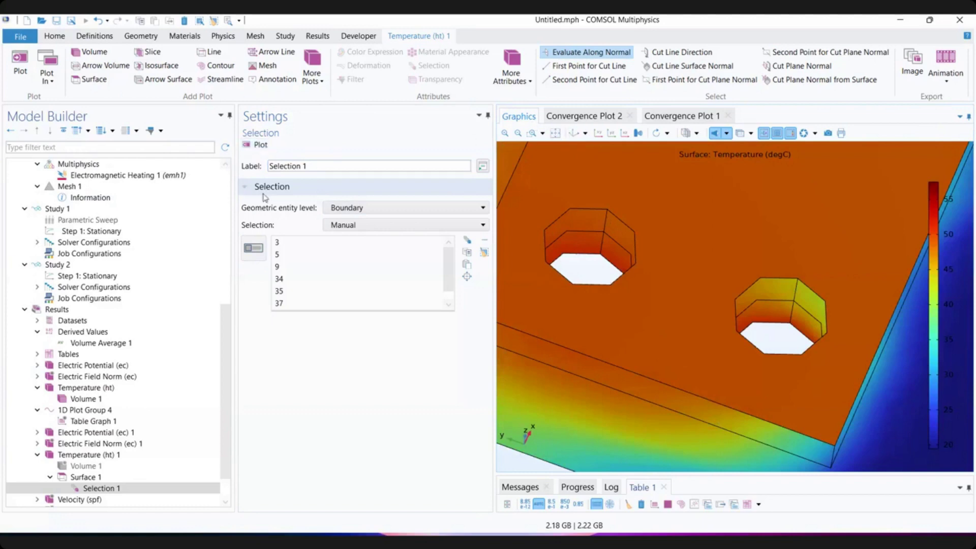
left_click(264, 251)
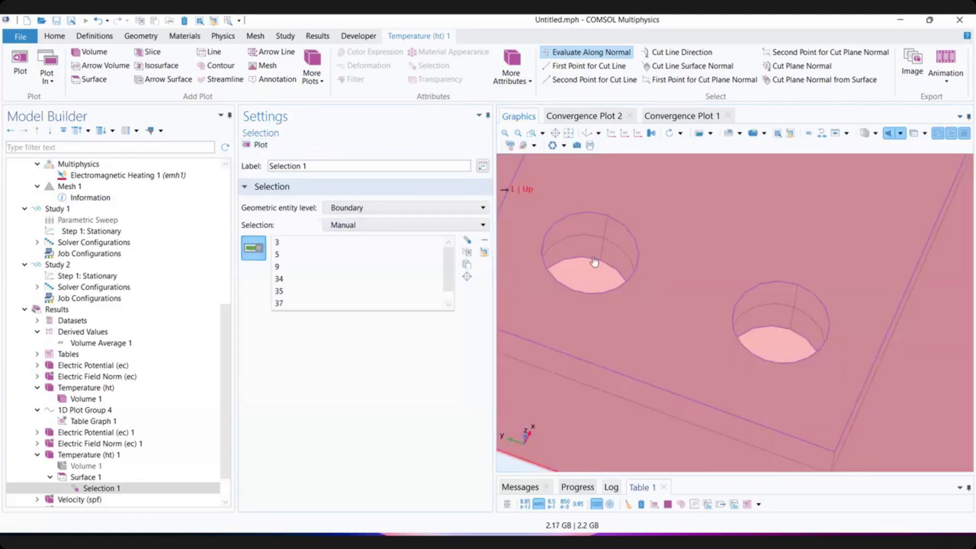
left_click(594, 262)
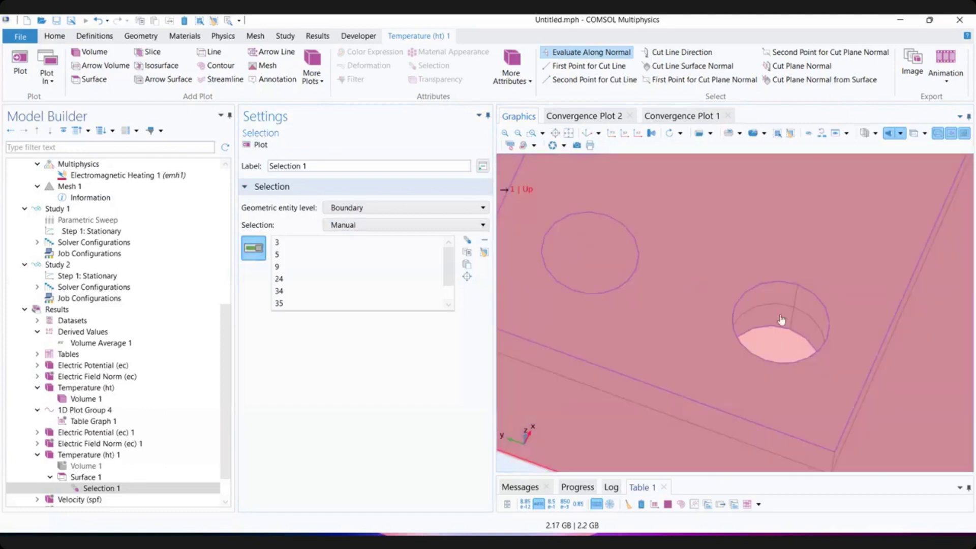
left_click(781, 321)
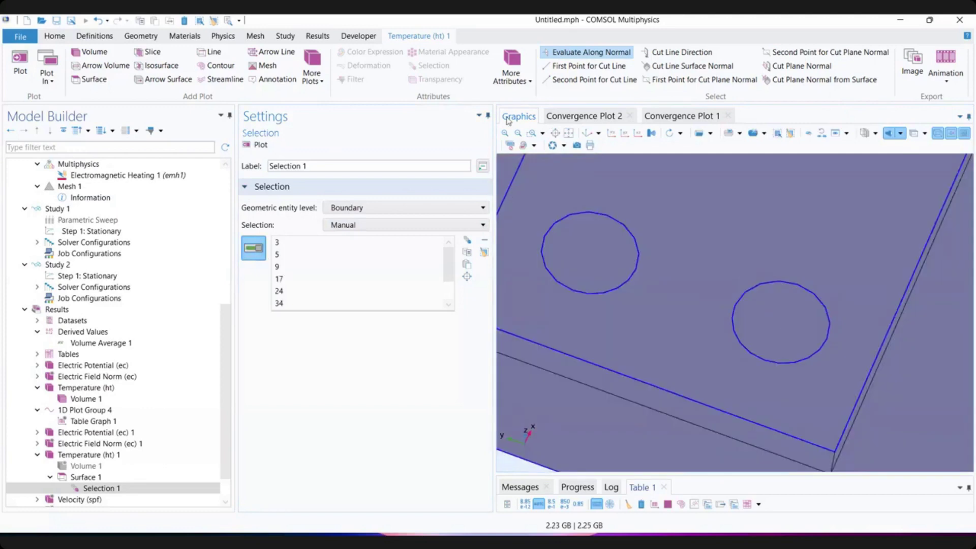
left_click(256, 145)
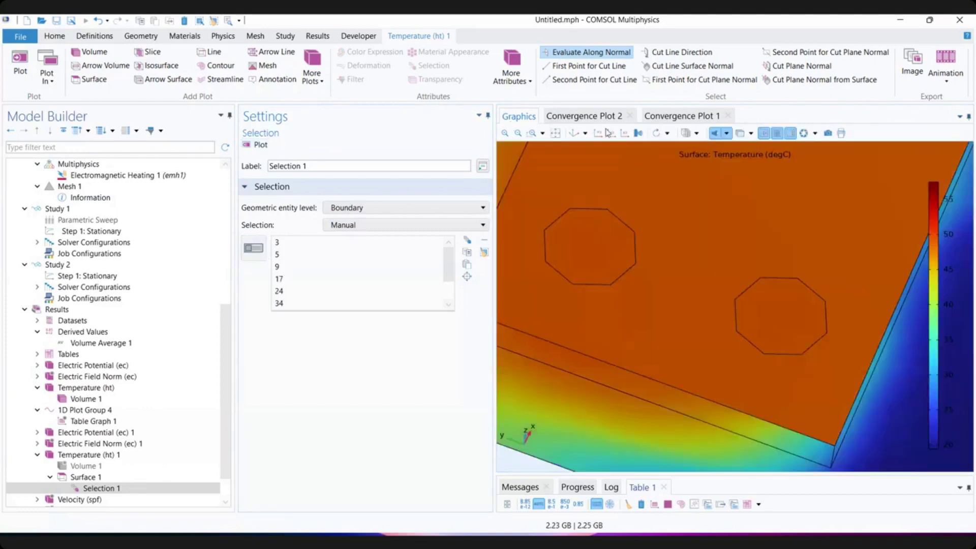
- Add the busbar's thin edge faces, boundaries 7, 6 and 10, to the temperature Surface plot's selection
left_click(572, 134)
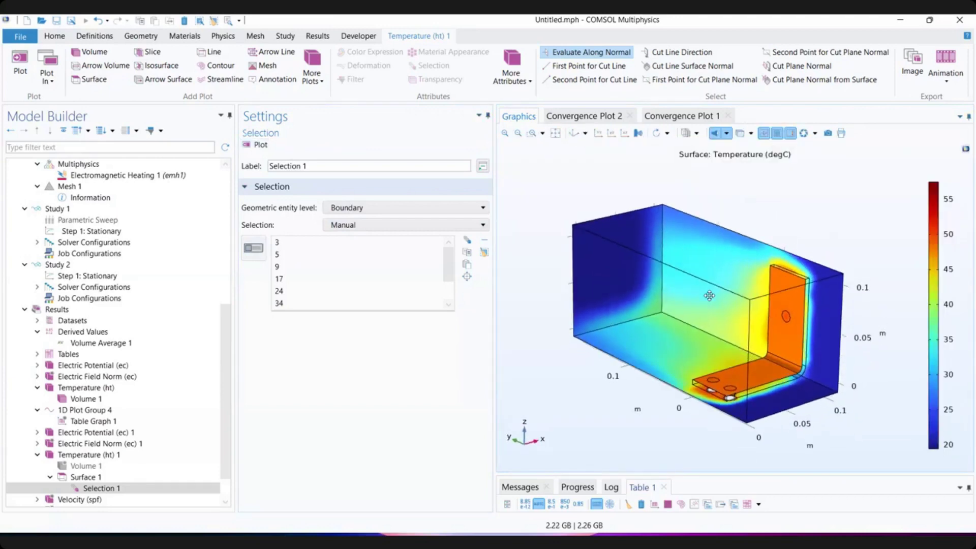
left_click(253, 247)
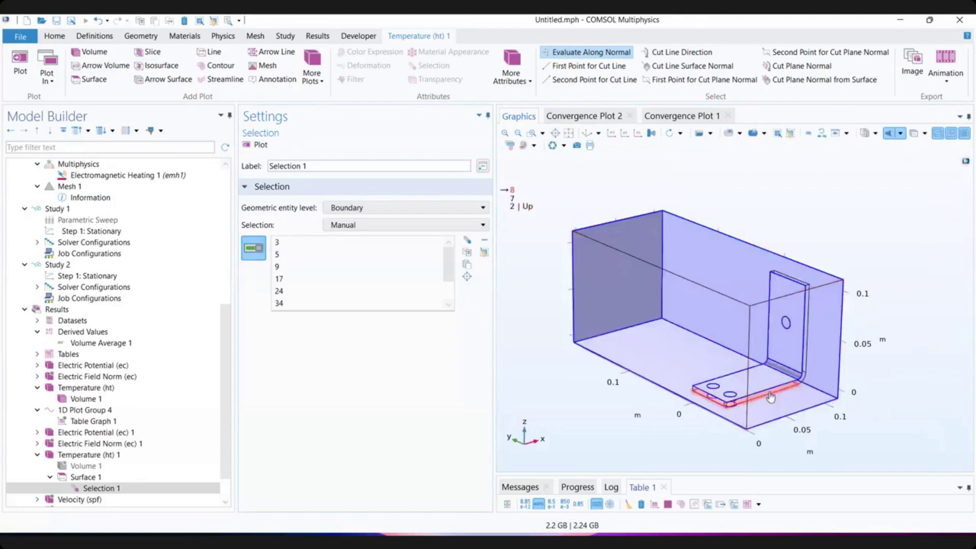
left_click(771, 397)
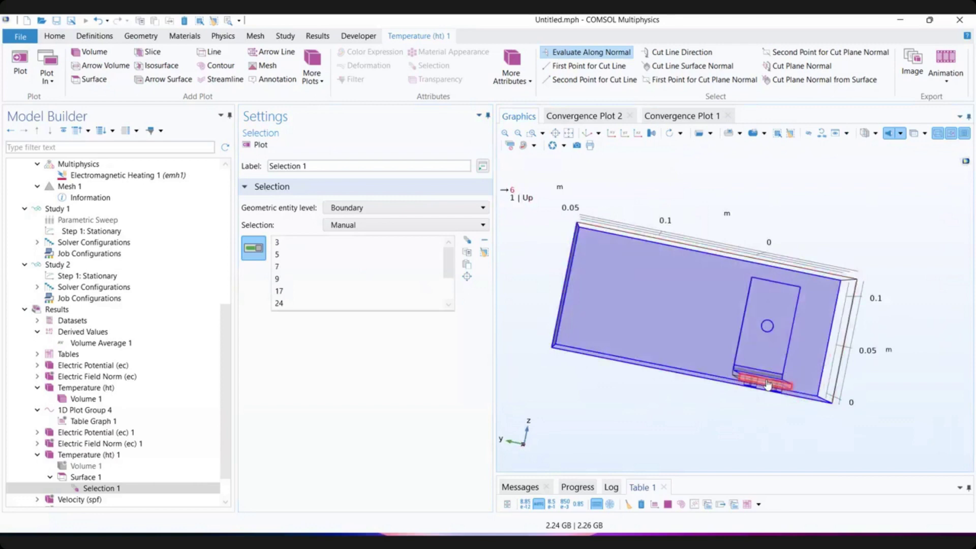
left_click(769, 382)
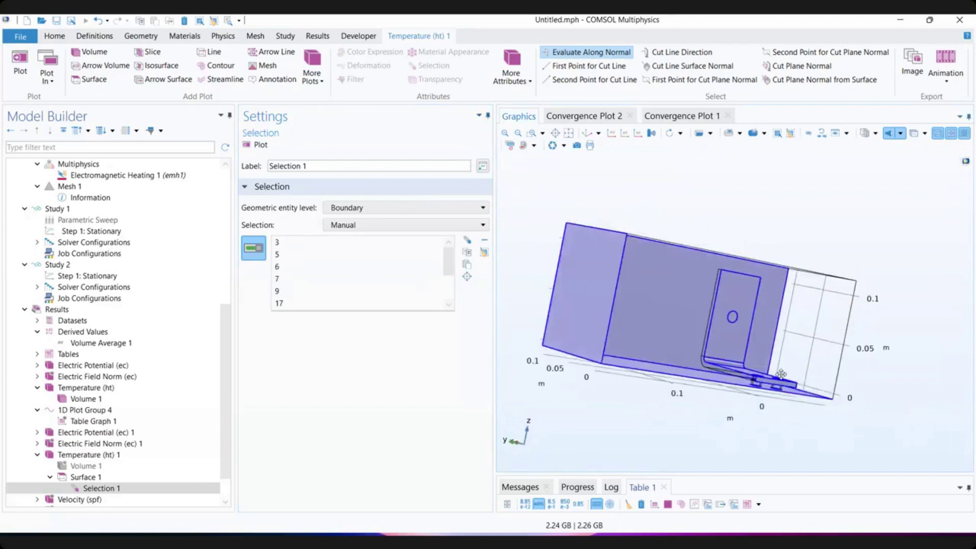
left_click(741, 379)
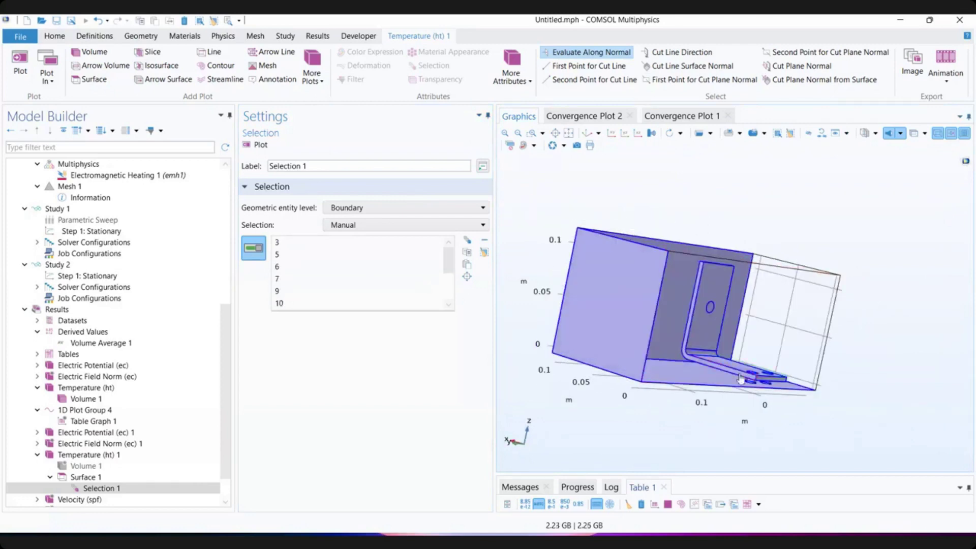
left_click_drag(740, 379, 742, 303)
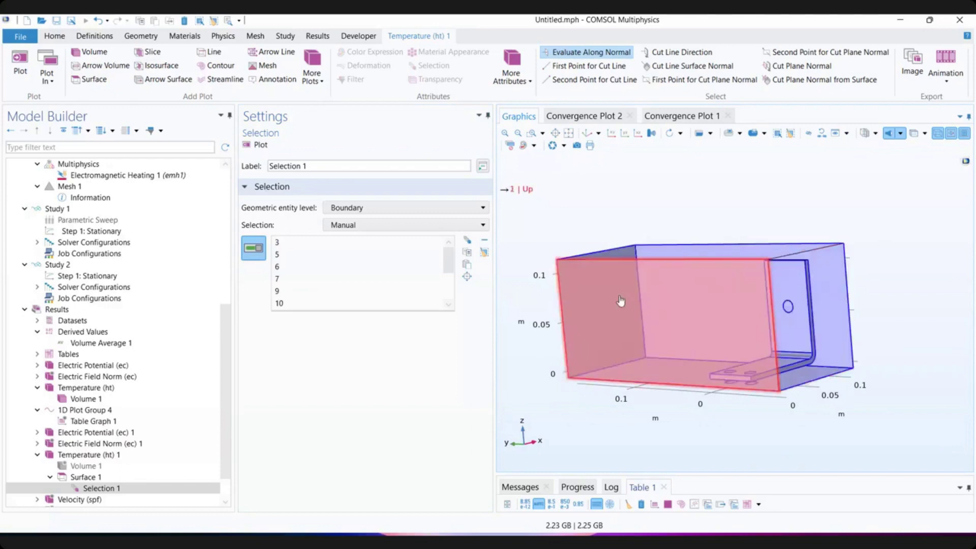
- Cycle through the overlapping boundaries on the busbar's edge and beneath the two bolts to check which faces belong to the selection
key("Down")
key("Down")
key("Up")
key("Down")
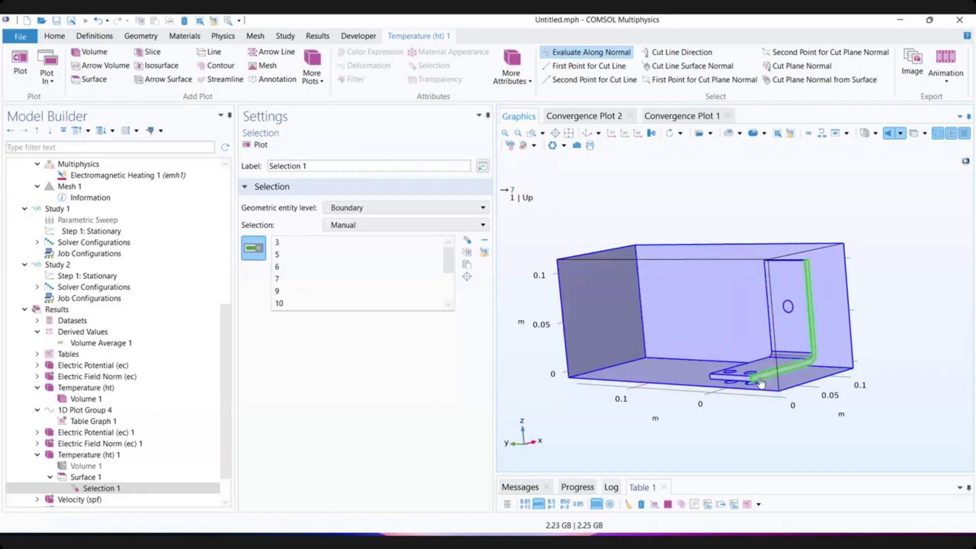
left_click_drag(778, 433, 719, 327)
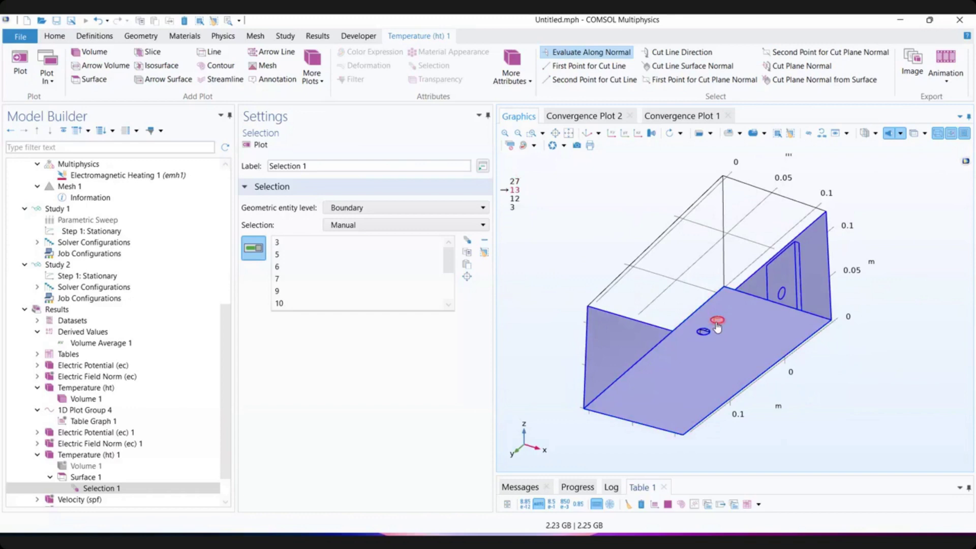
scroll(718, 327, "up", 1)
scroll(717, 327, "down", 3)
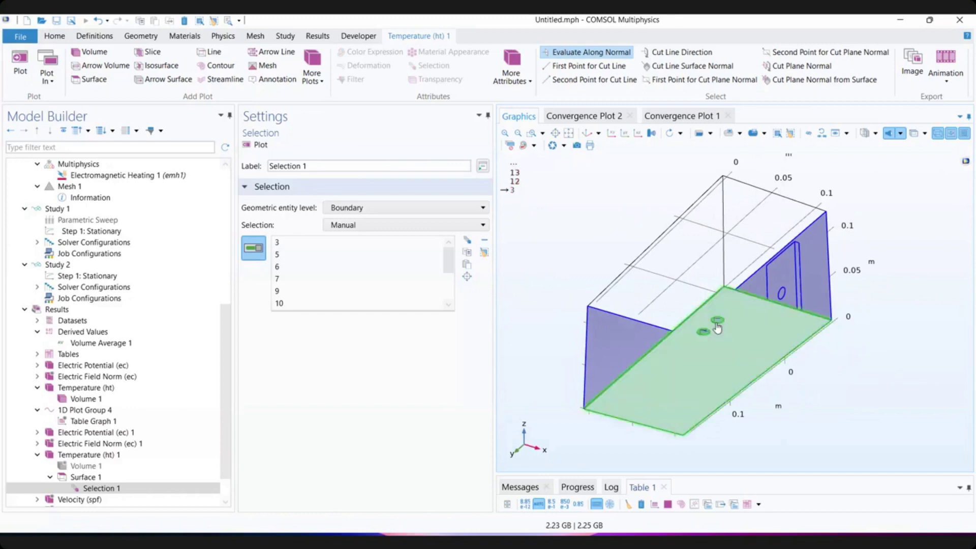
scroll(717, 328, "up", 1)
scroll(718, 327, "up", 3)
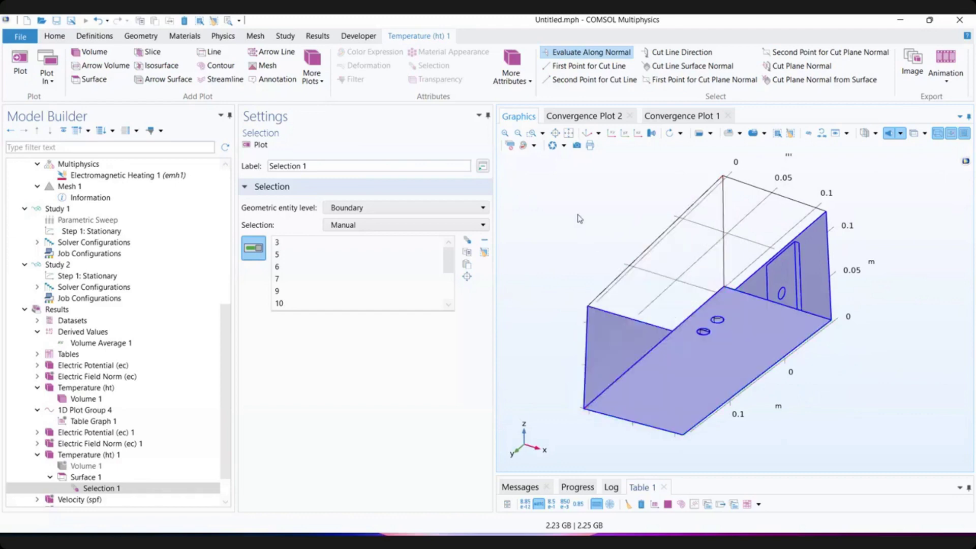
- Replot the temperature Surface plot with the extended boundary selection and view the busbar inside the air block
left_click_drag(590, 232, 609, 258)
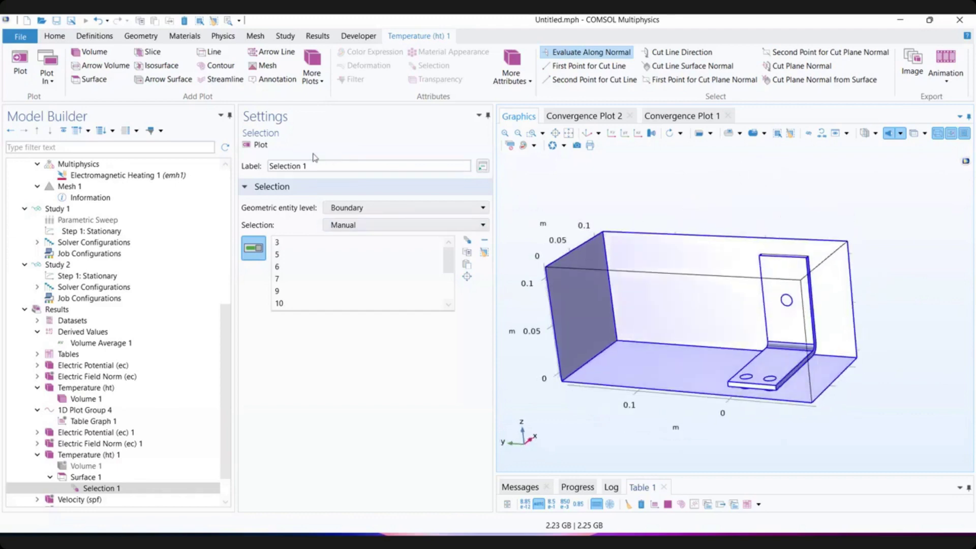
left_click(258, 145)
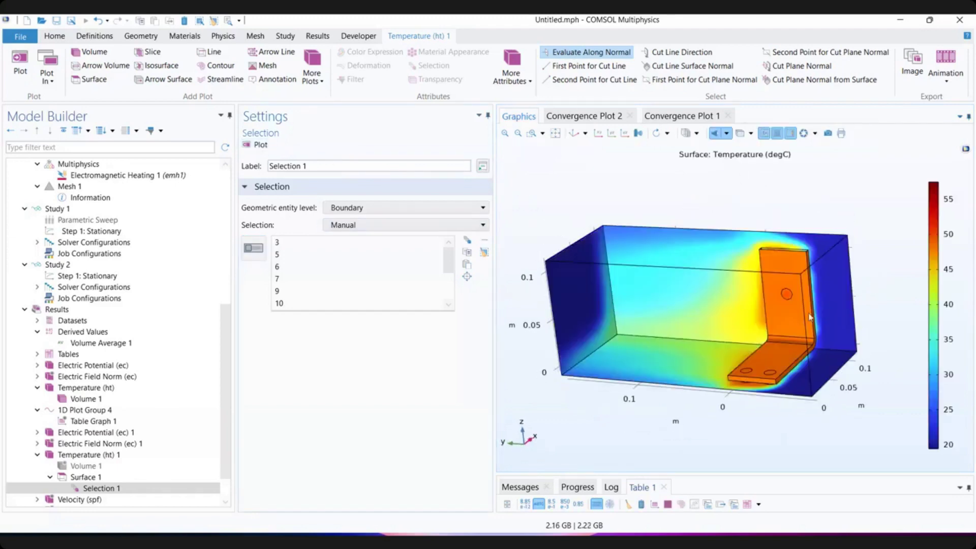
mouse_move(808, 331)
left_mouse_down()
mouse_move(824, 318)
mouse_move(801, 334)
left_mouse_up()
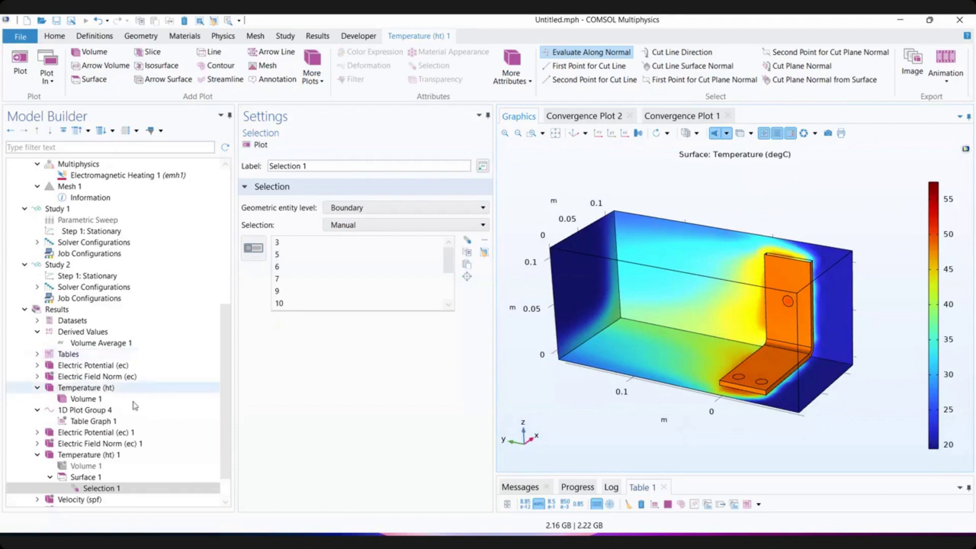
- Show the units and the maximum and minimum values in the Temperature (ht) 1 plot group's color legend
scroll(127, 394, "down", 1)
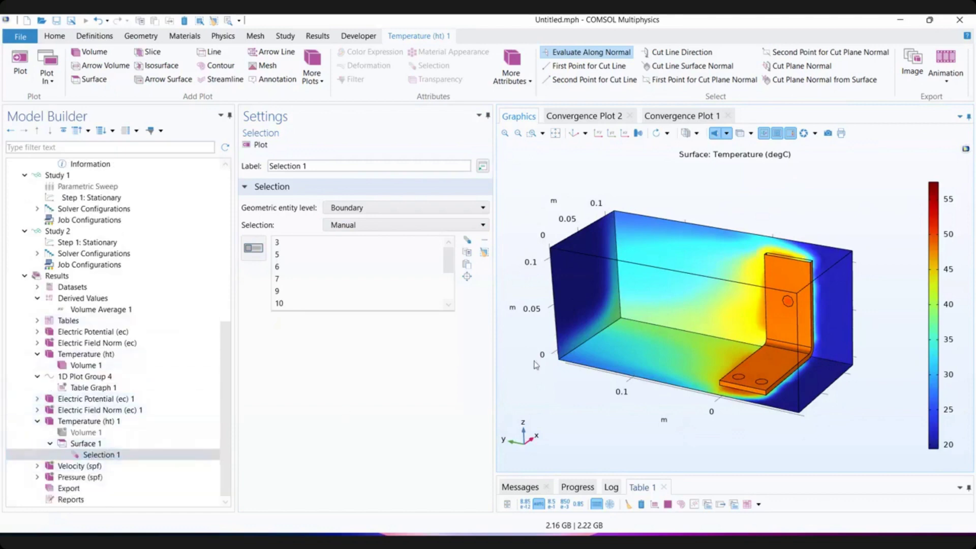
left_click(94, 445)
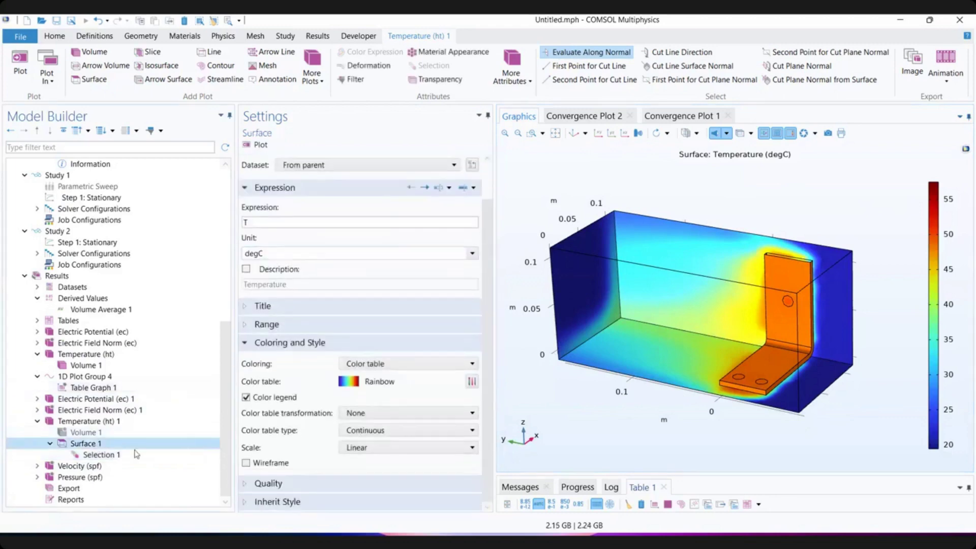
left_click(121, 422)
left_click(274, 440)
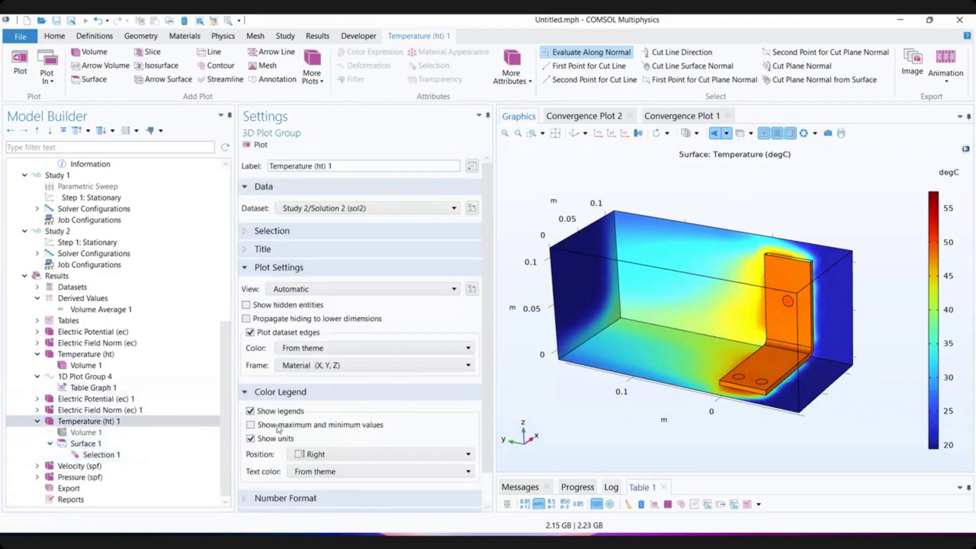
left_click(365, 423)
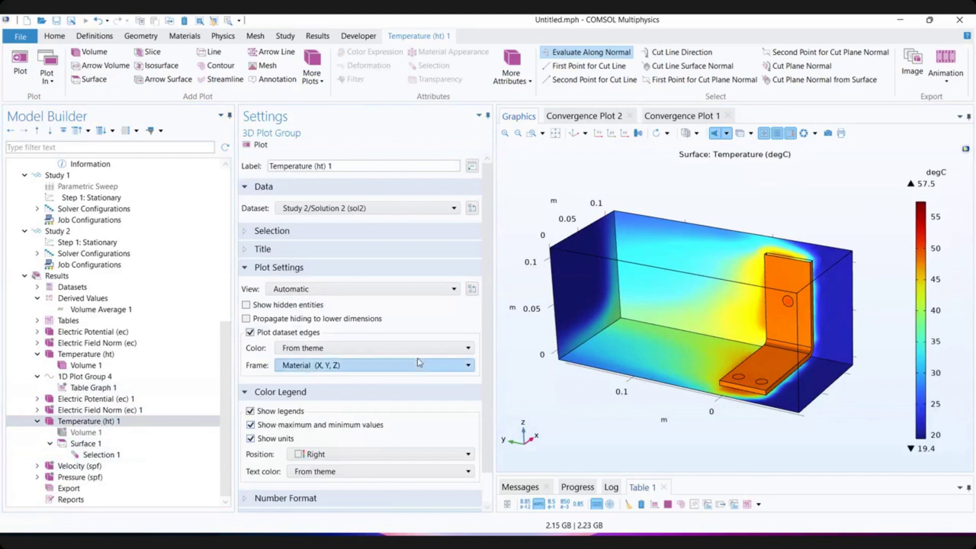
- Add a Streamline plot to Temperature (ht) 1 and set its expression to the Laminar Flow velocity field u, v, w
right_click(78, 425)
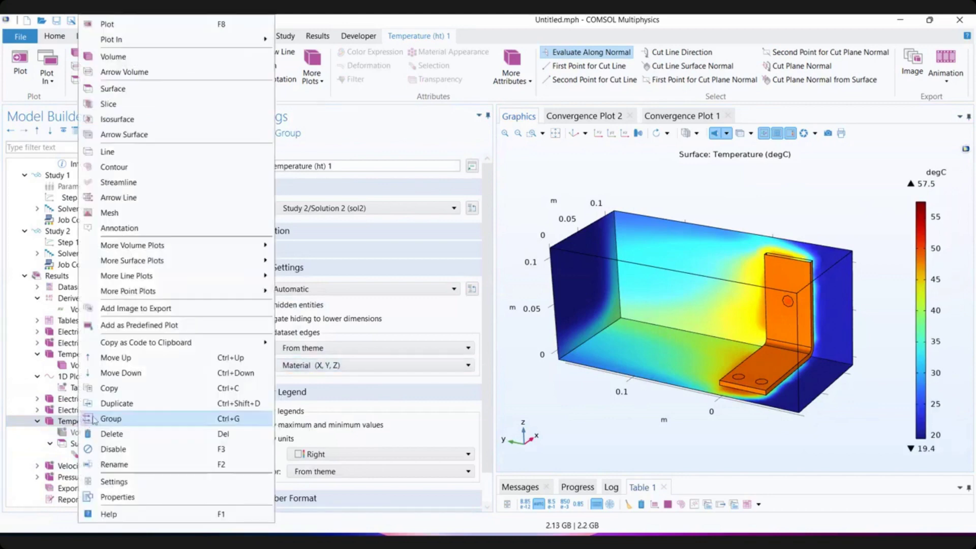
left_click(153, 183)
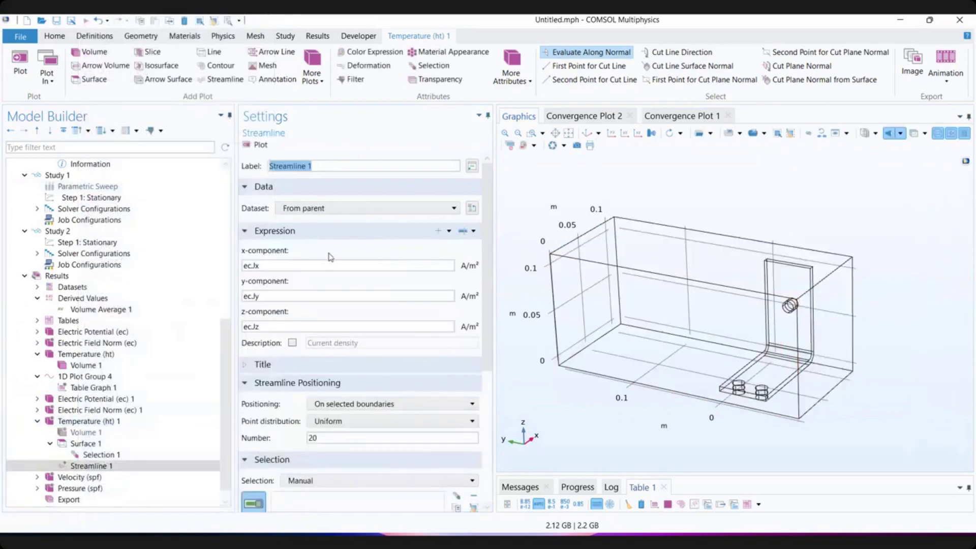
left_click(266, 267)
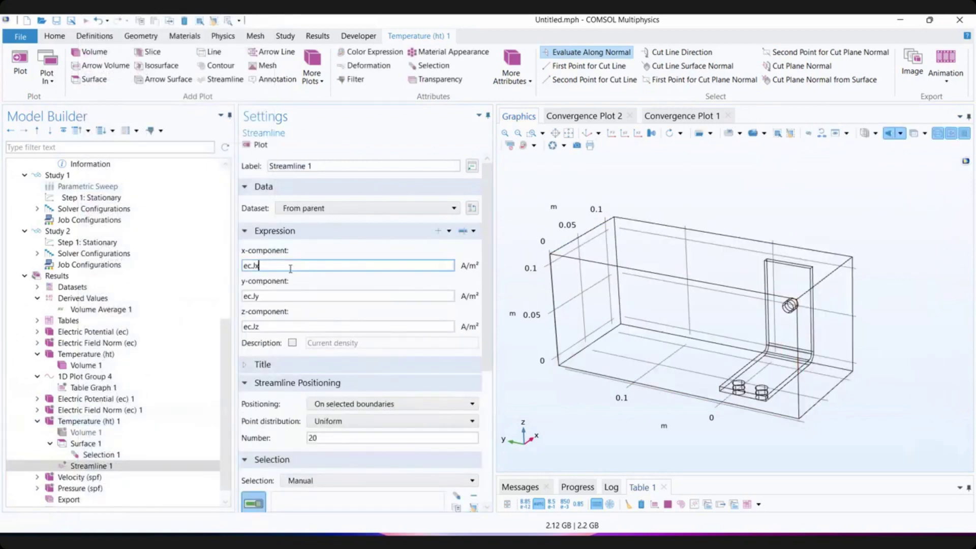
left_click(475, 233)
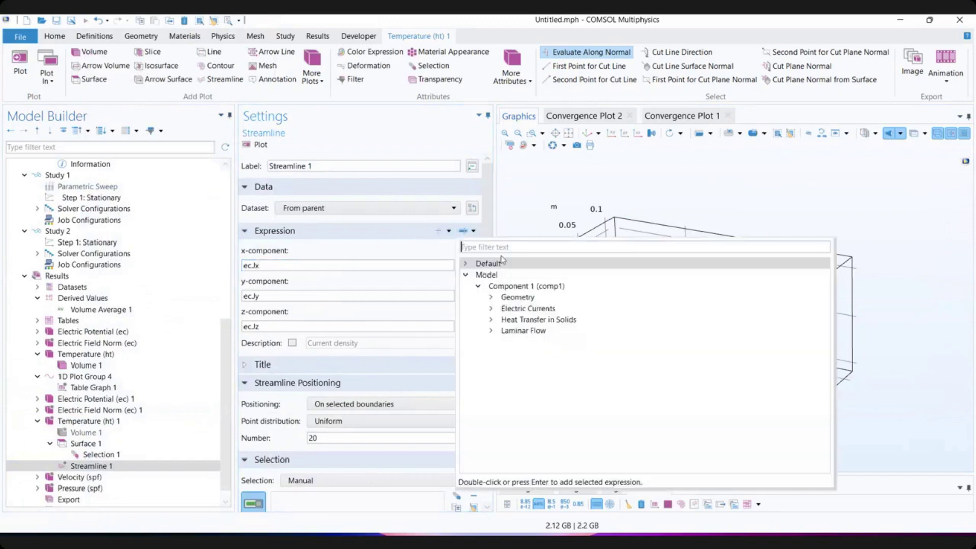
left_click(491, 332)
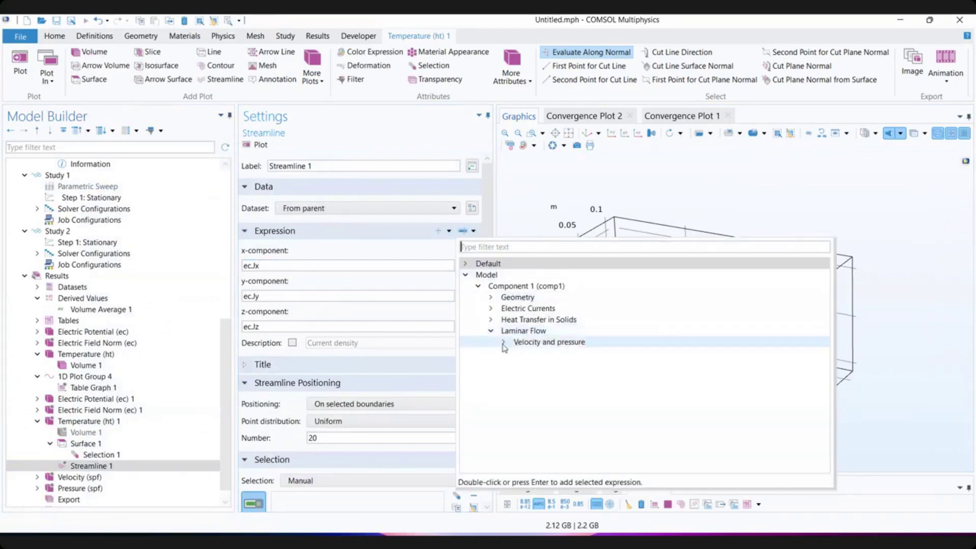
left_click(503, 342)
double_click(560, 366)
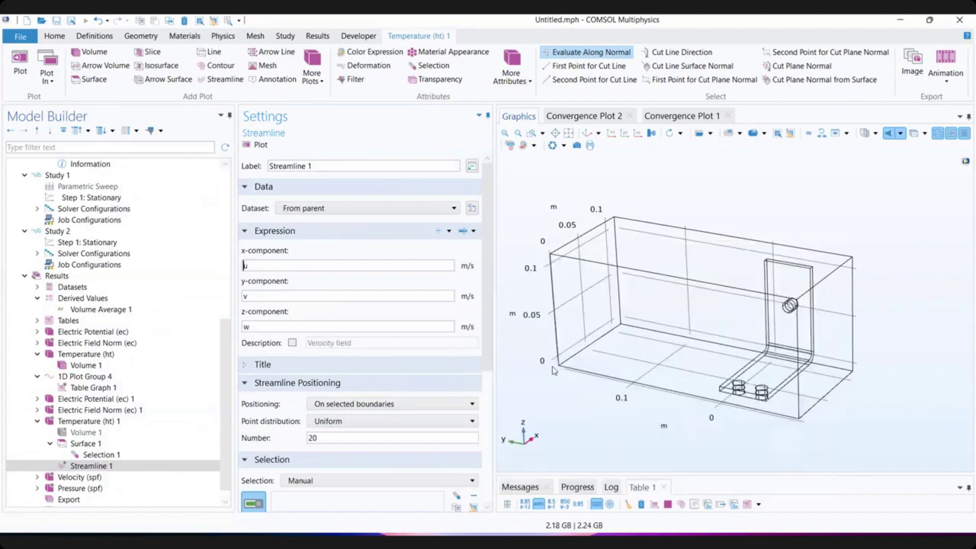
- Review the velocity field entry in the Laminar Flow expressions and the Streamline plot's component, positioning and selection settings
left_click(473, 231)
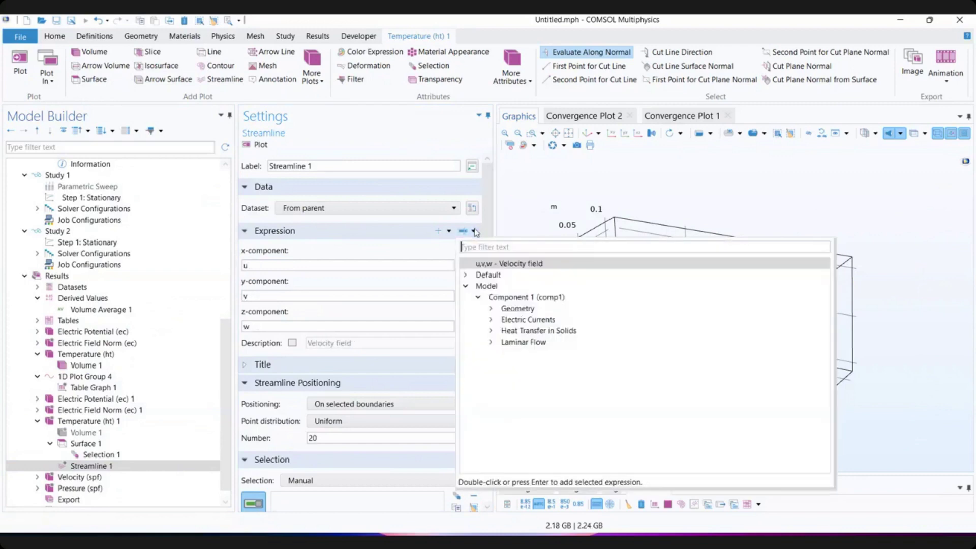
left_click(491, 343)
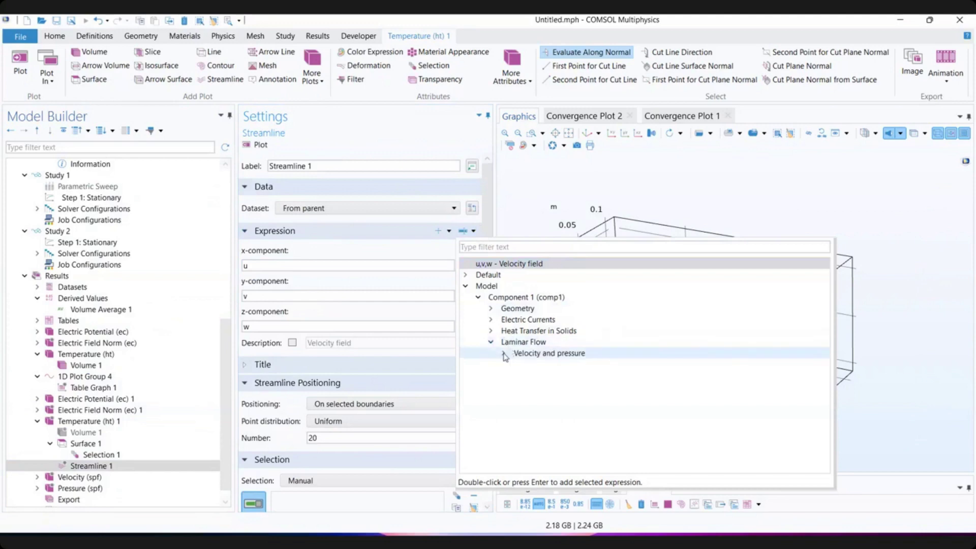
left_click(504, 353)
left_click(543, 376)
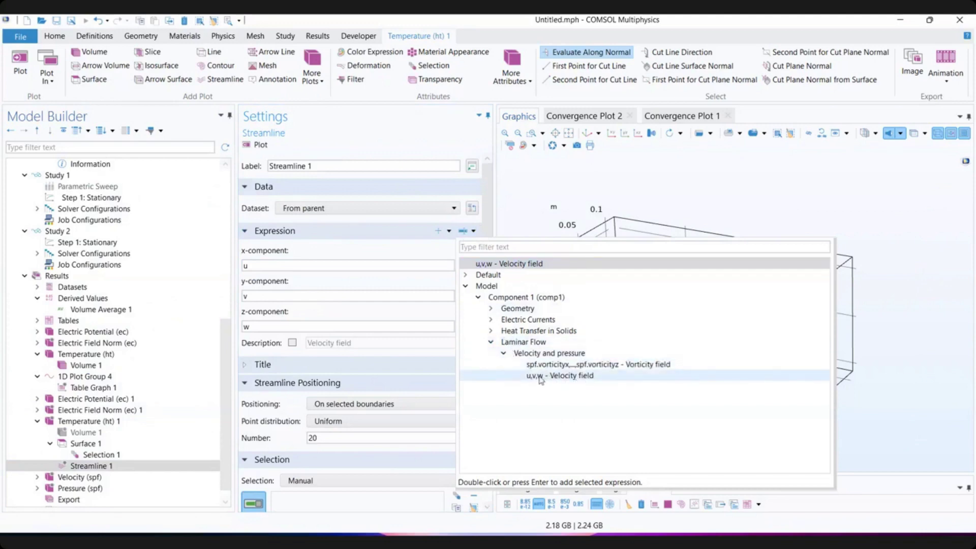
left_click(300, 266)
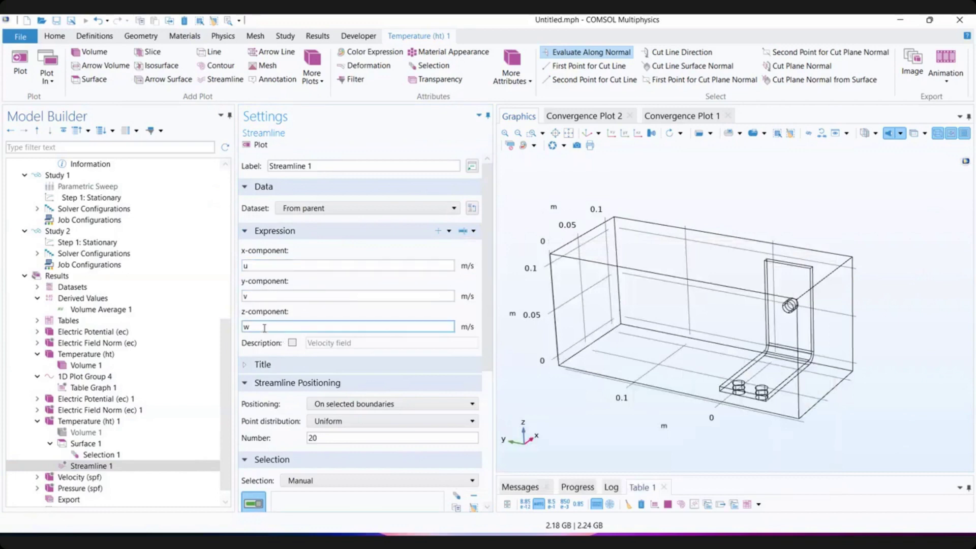
scroll(304, 357, "down", 3)
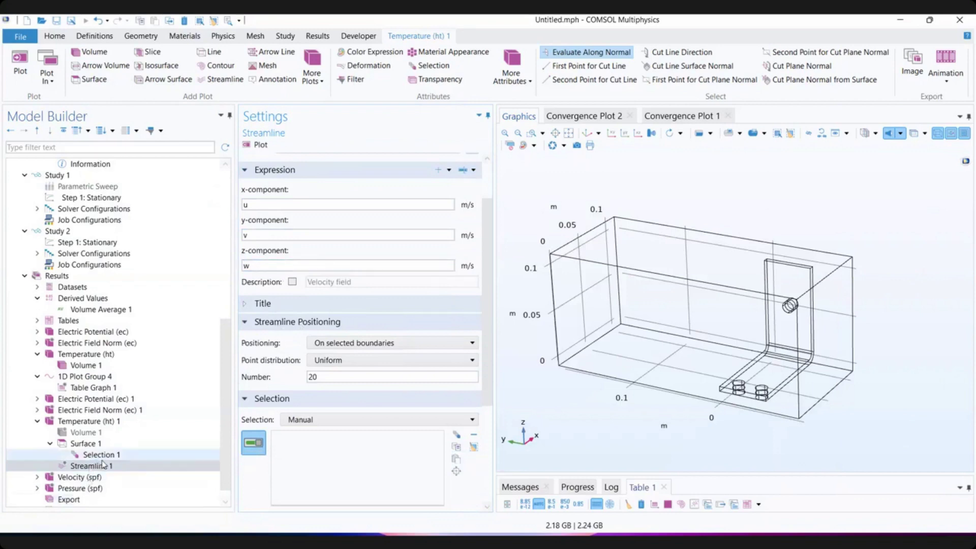
scroll(305, 438, "down", 1)
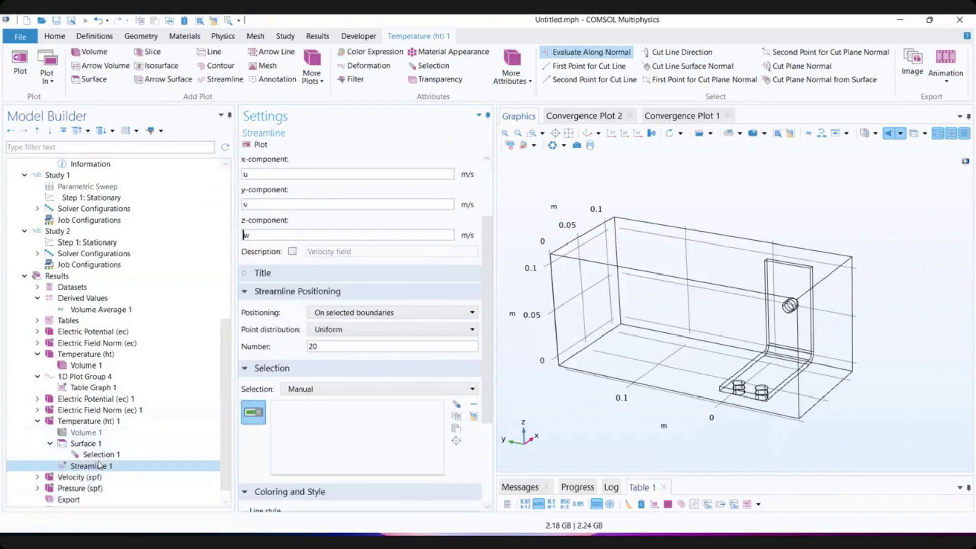
- Position the Streamline 1 lines by uniform density with a separating distance of 0.1, and replot
left_click(338, 314)
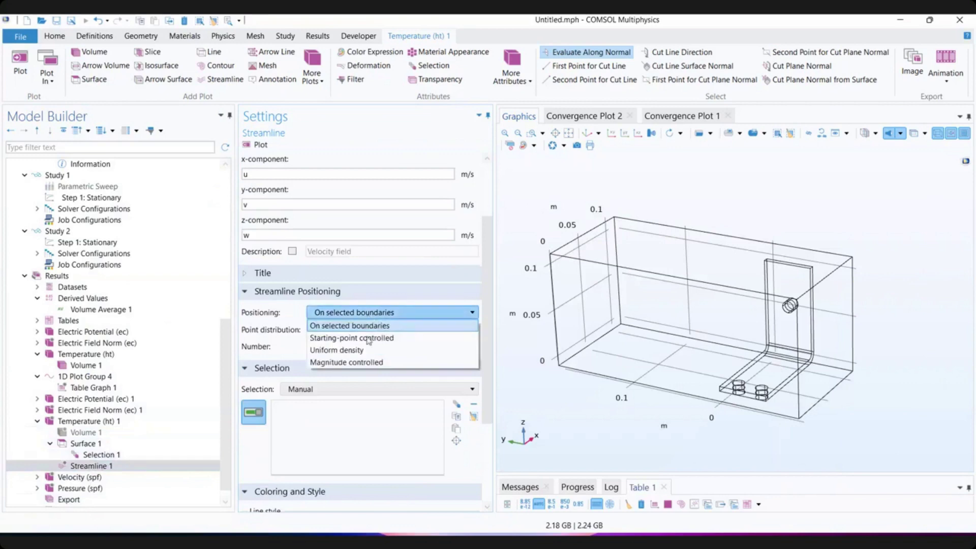
left_click(351, 351)
left_click(259, 145)
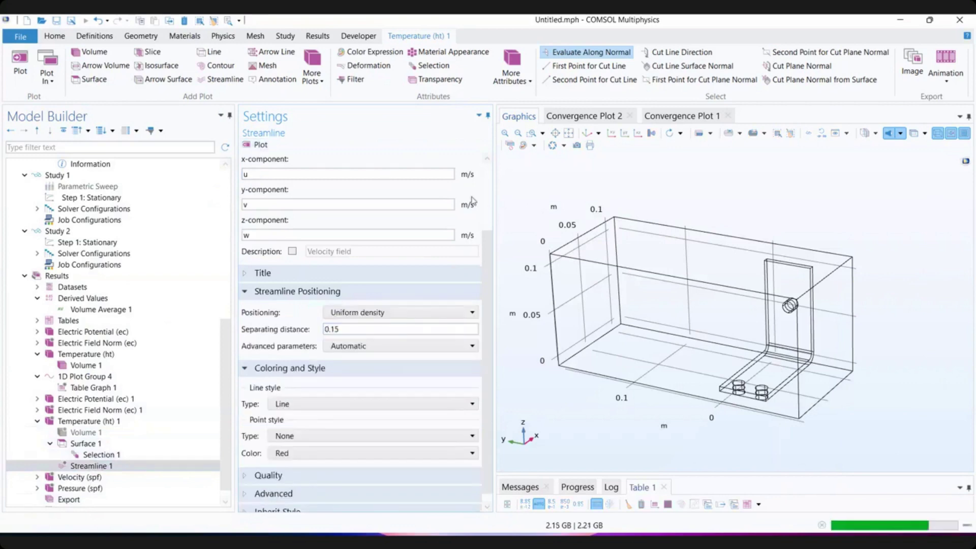
left_click_drag(615, 217, 609, 240)
left_click(331, 327)
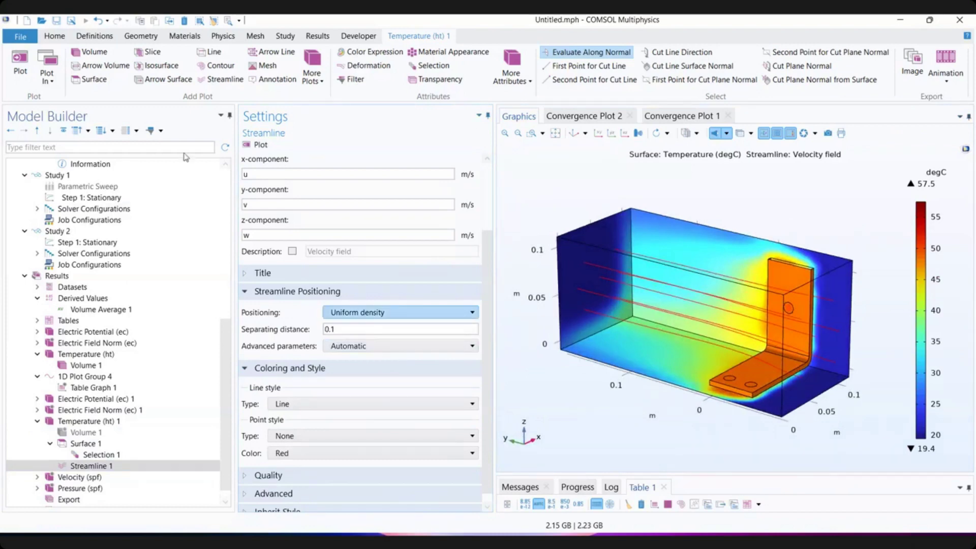
left_click(258, 145)
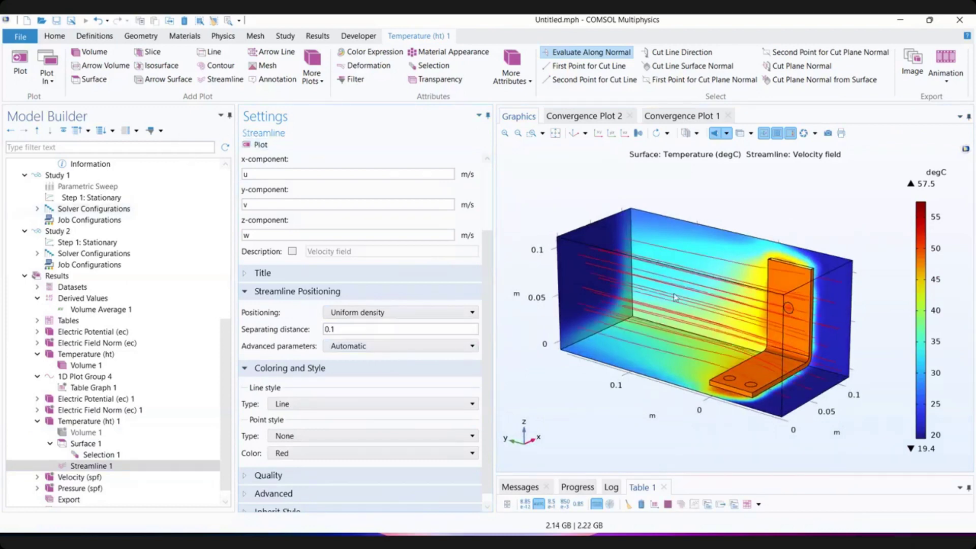
left_click_drag(703, 283, 733, 281)
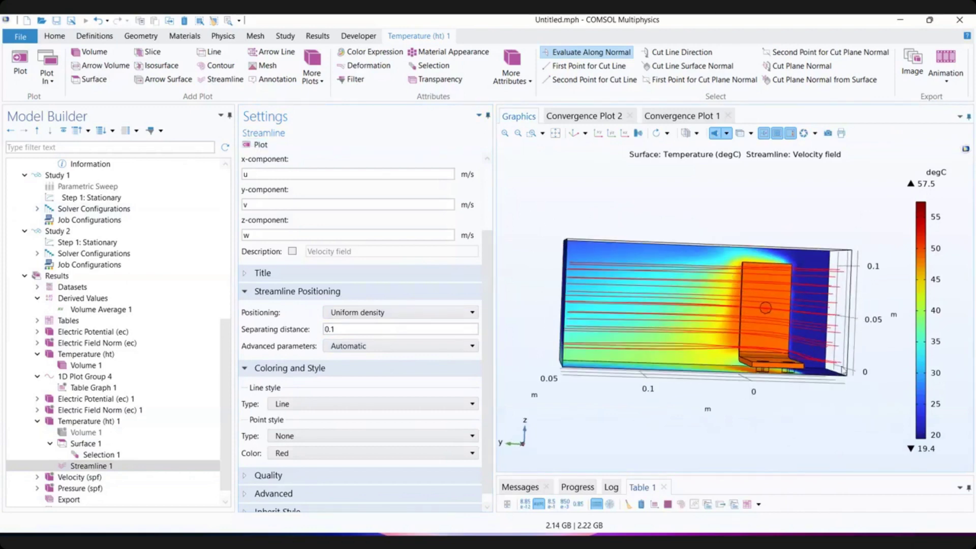
mouse_move(779, 278)
left_mouse_down()
mouse_move(702, 279)
mouse_move(769, 291)
left_mouse_up()
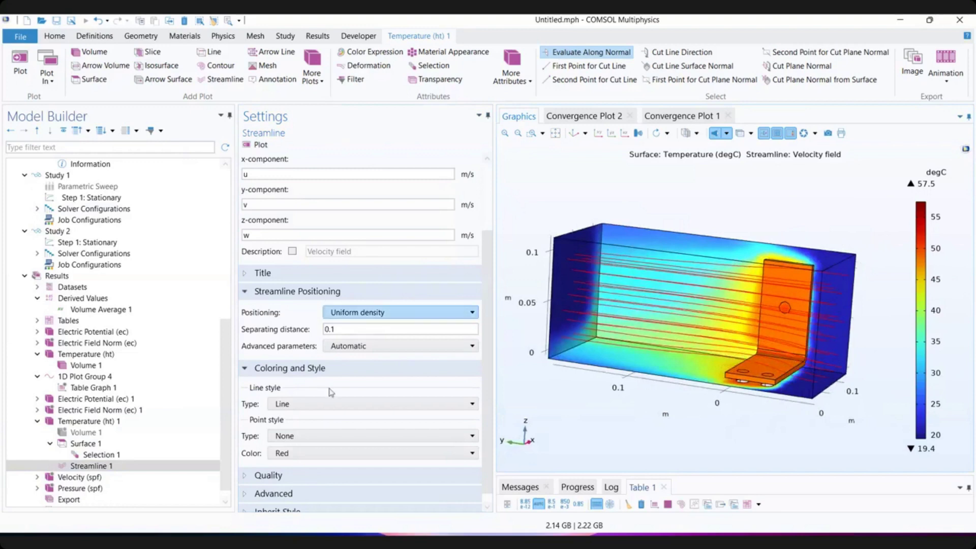
- Add a Color Expression to Streamline 1 using the Laminar Flow velocity magnitude spf.U in cm/s, plot it and inspect the colored streamlines
right_click(98, 465)
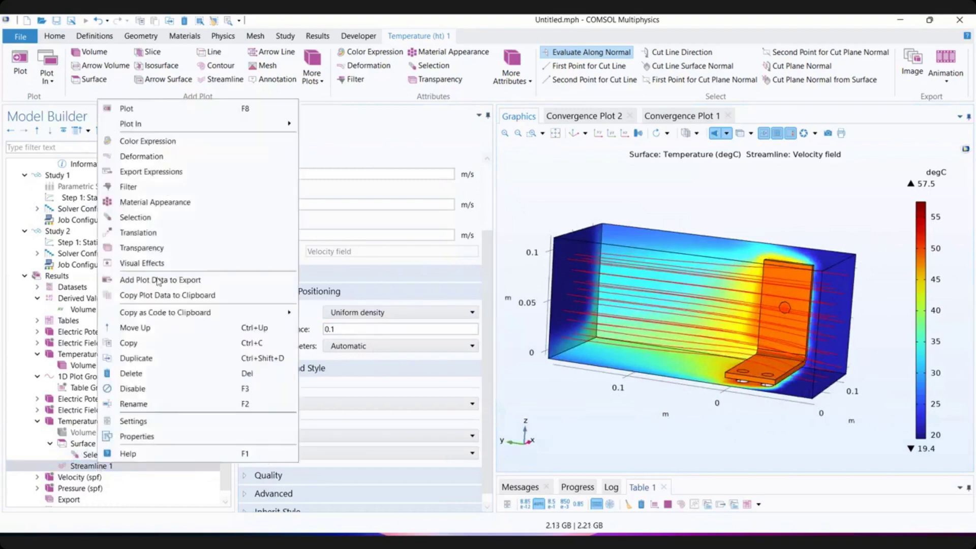
left_click(172, 142)
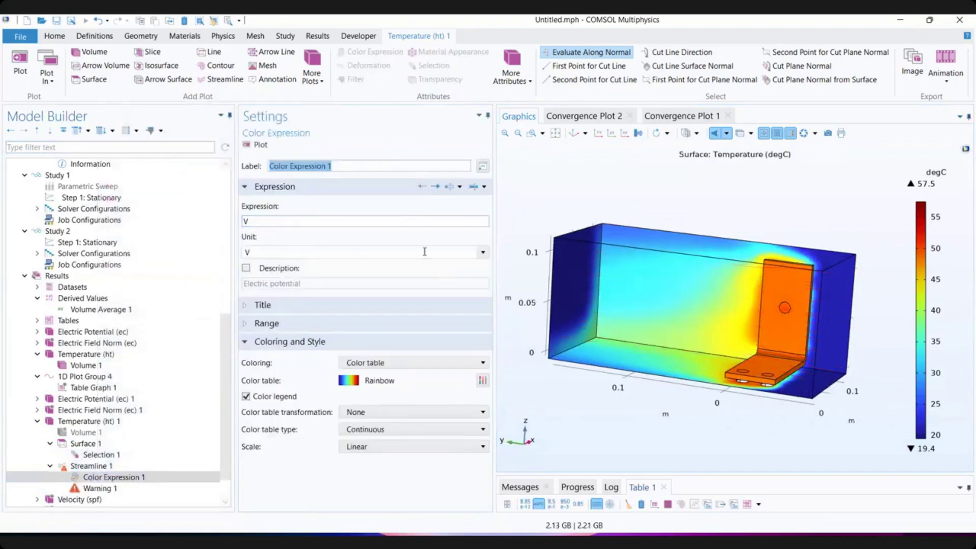
left_click(484, 187)
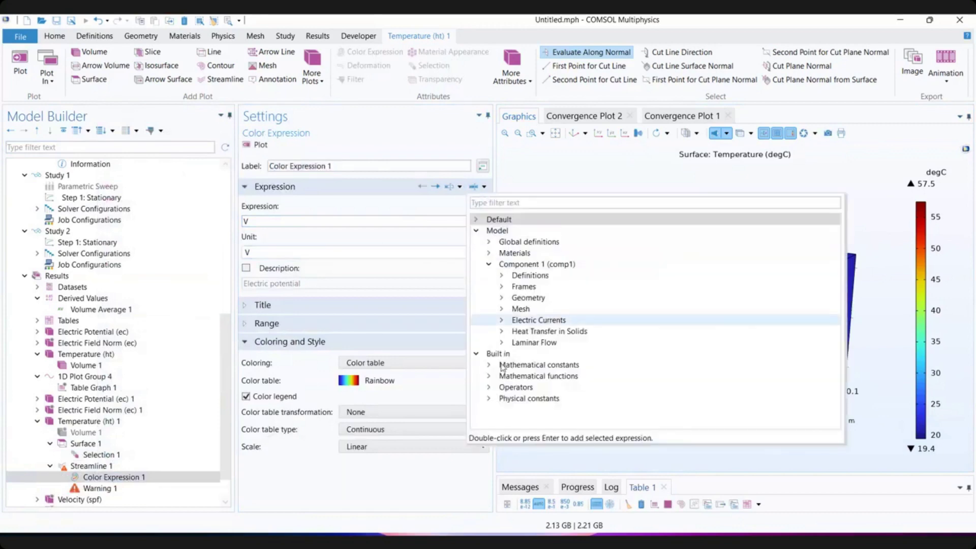
left_click(502, 343)
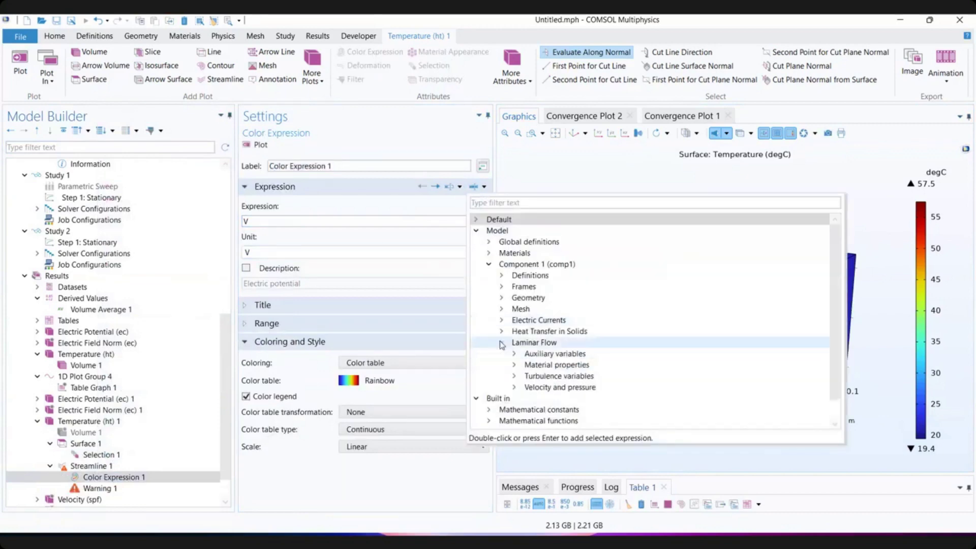
left_click(539, 387)
left_click(511, 388)
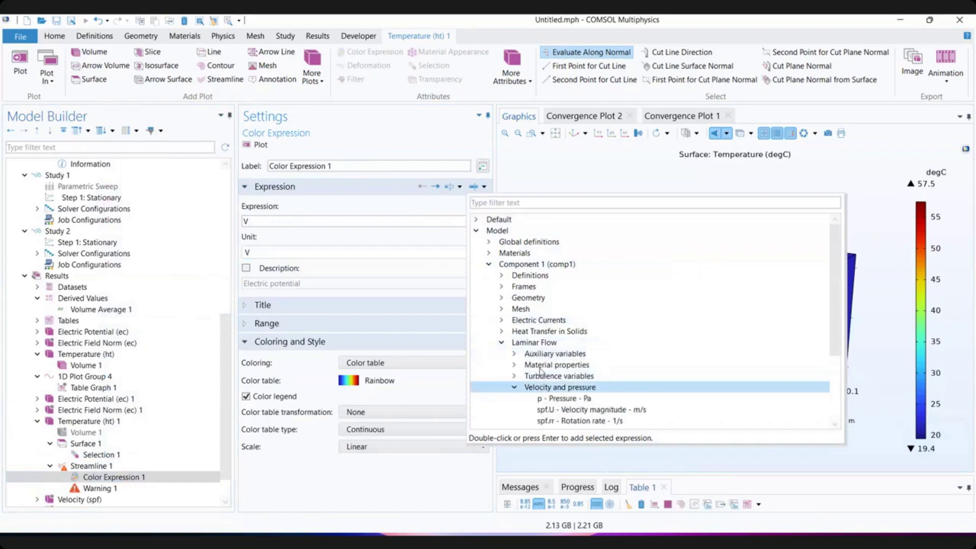
scroll(569, 358, "down", 2)
double_click(573, 343)
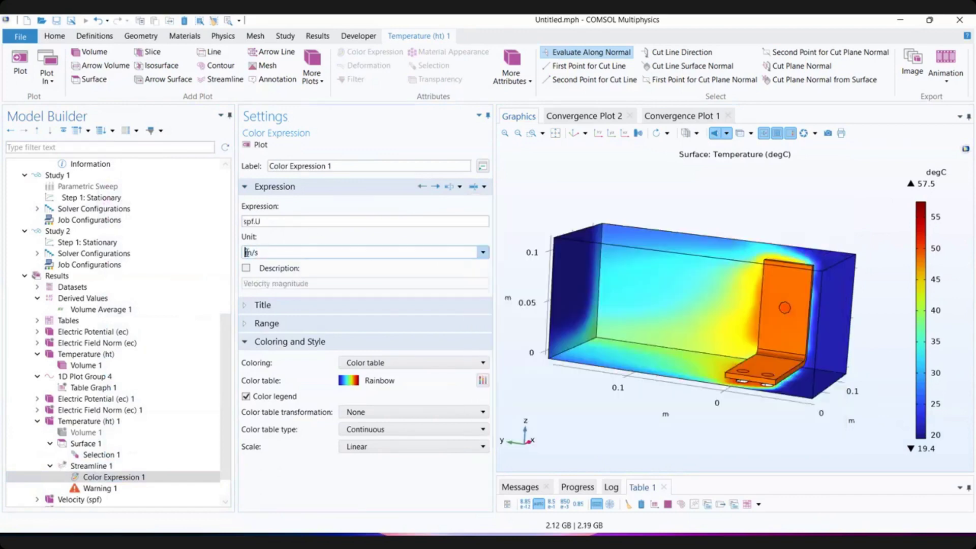
left_click(250, 146)
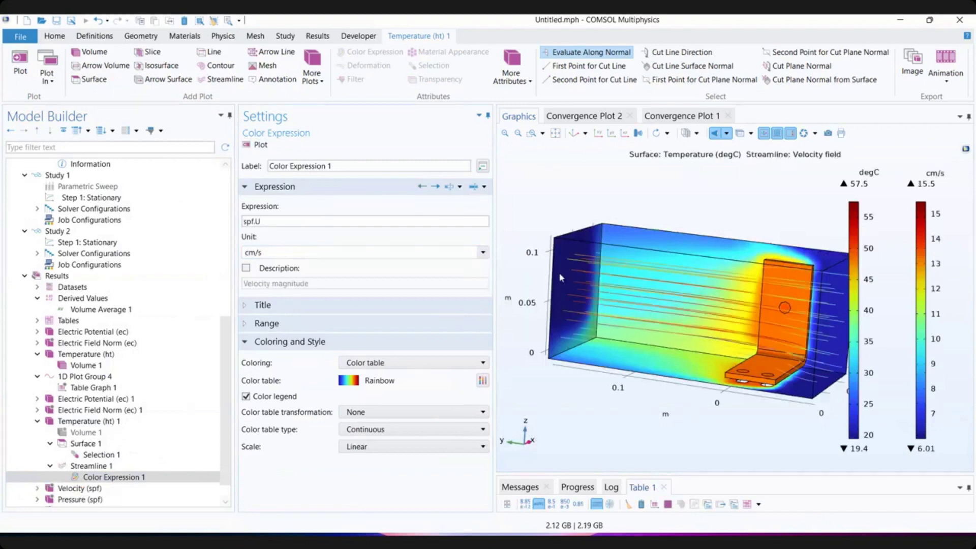
left_click_drag(727, 345, 730, 347)
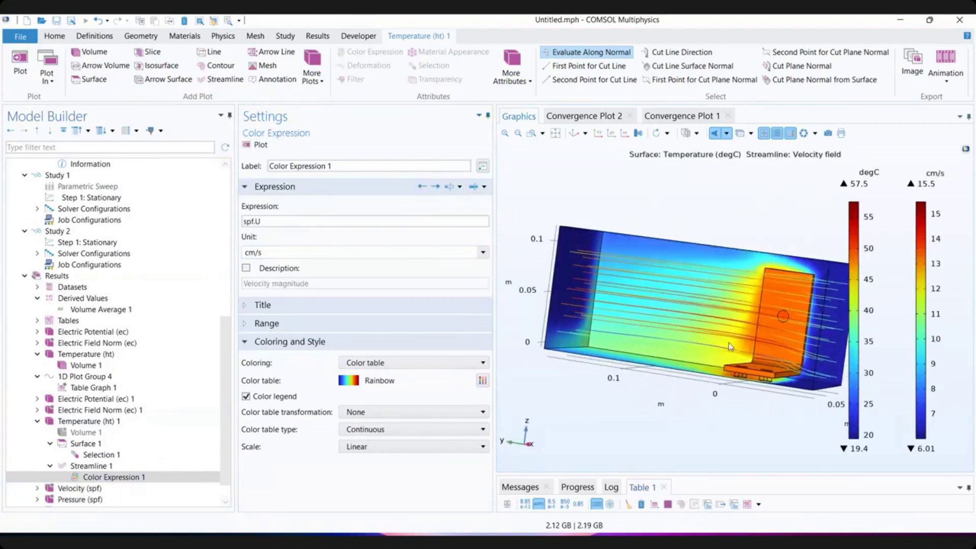
left_click_drag(794, 385, 891, 358)
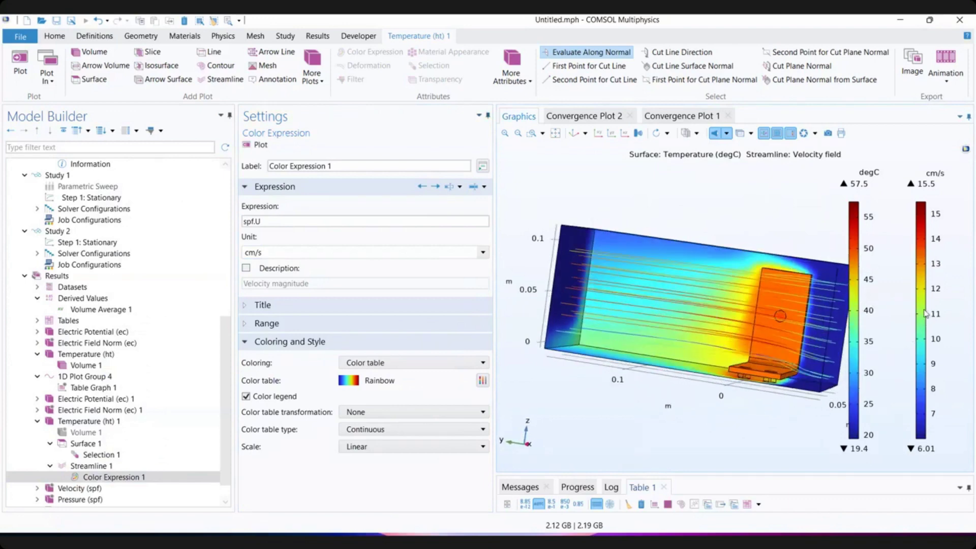
left_click_drag(746, 365, 539, 381)
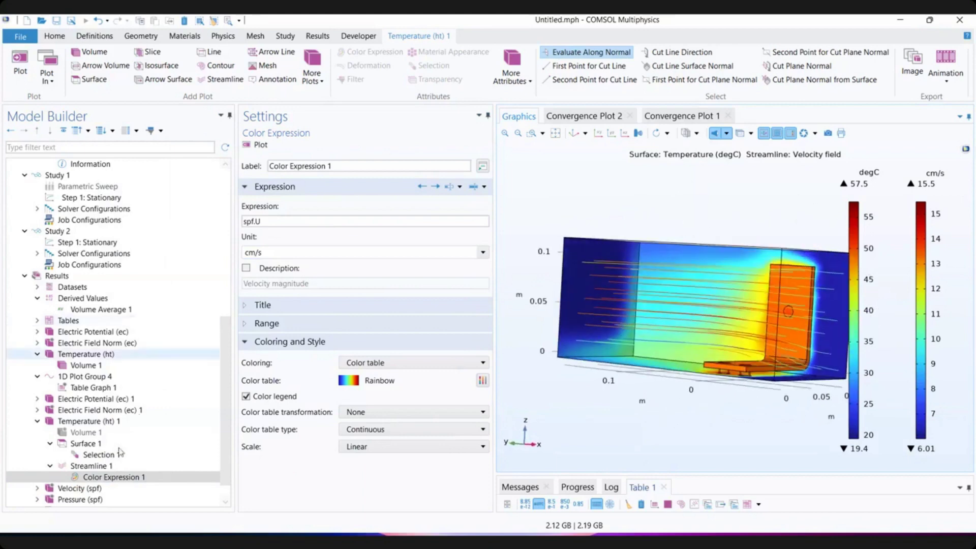
- Set Streamline 1's separating distance to 0.05, replot and inspect the streamlines around the busbar
left_click(89, 465)
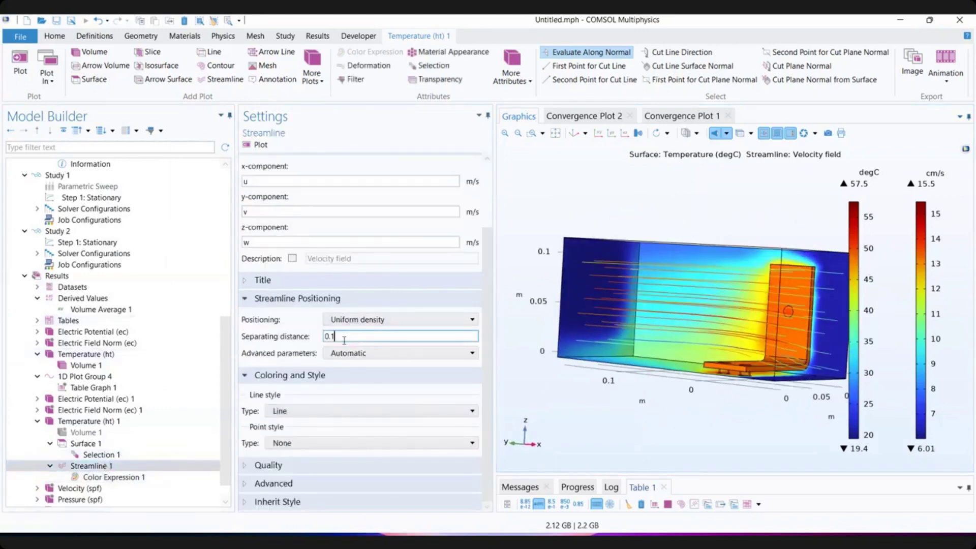
key("Return")
type("5")
key("Return")
left_click(256, 144)
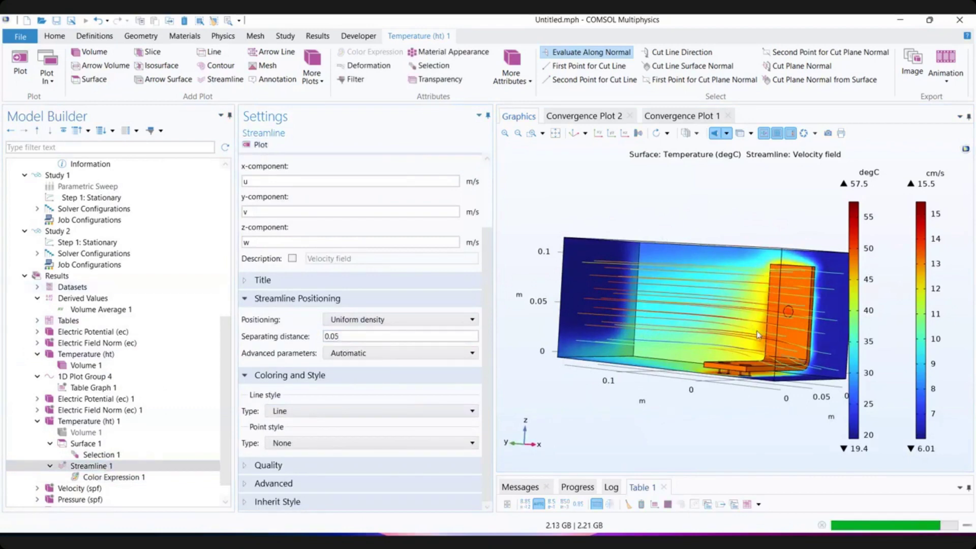
left_click_drag(757, 335, 644, 349)
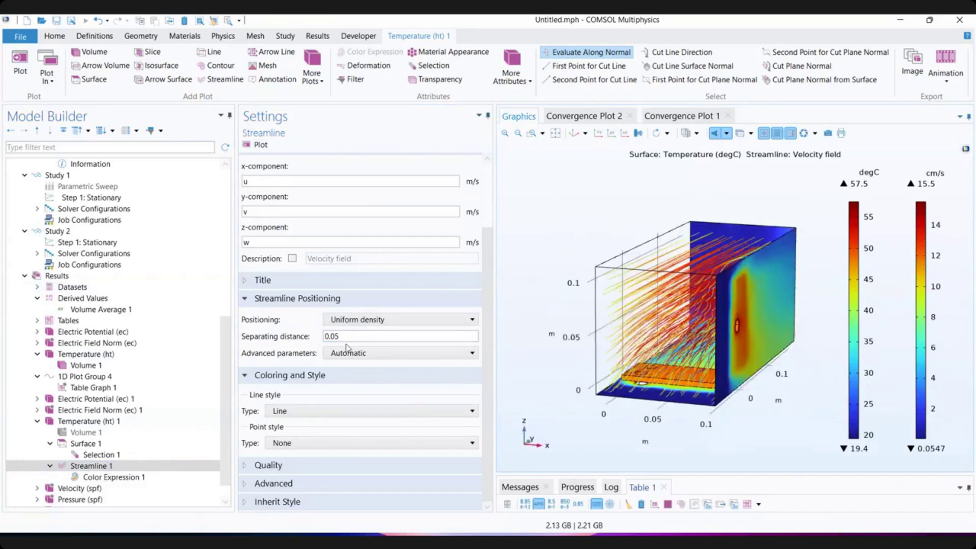
- Set Streamline 1's separating distance to 0.075, replot and view the streamlines through the air block
left_click(344, 336)
left_click(258, 144)
mouse_move(711, 321)
left_mouse_down()
mouse_move(784, 338)
mouse_move(692, 318)
left_mouse_up()
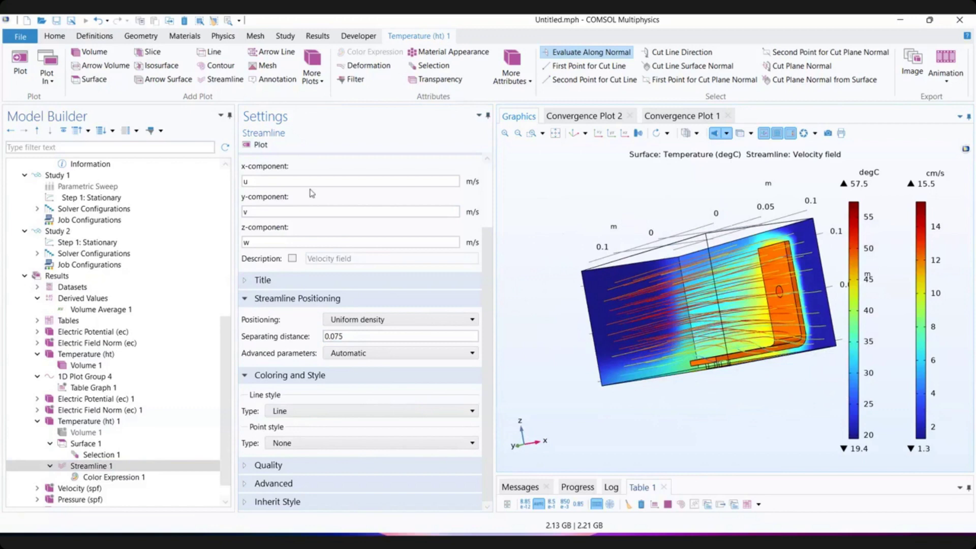
left_click(130, 466)
scroll(132, 473, "down", 1)
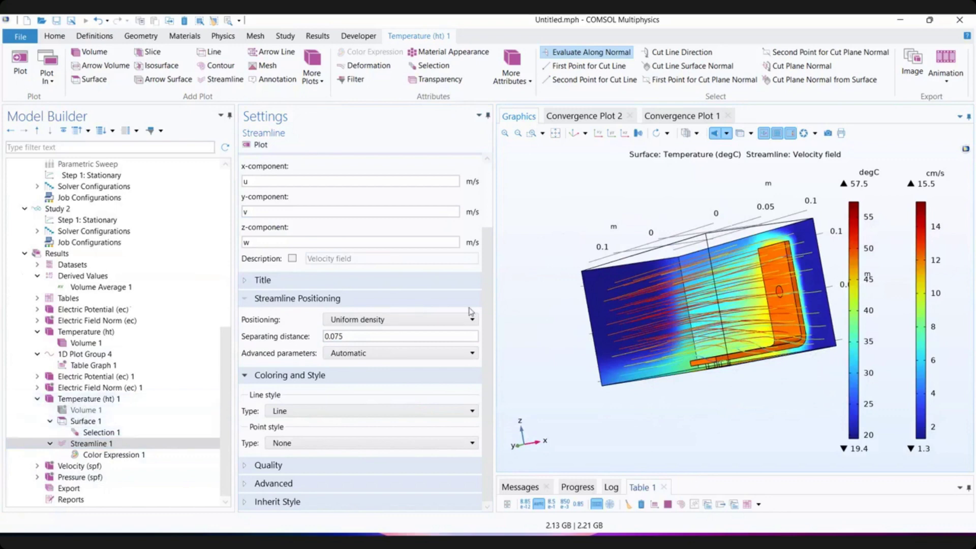
mouse_move(697, 319)
left_mouse_down()
mouse_move(721, 324)
mouse_move(702, 310)
left_mouse_up()
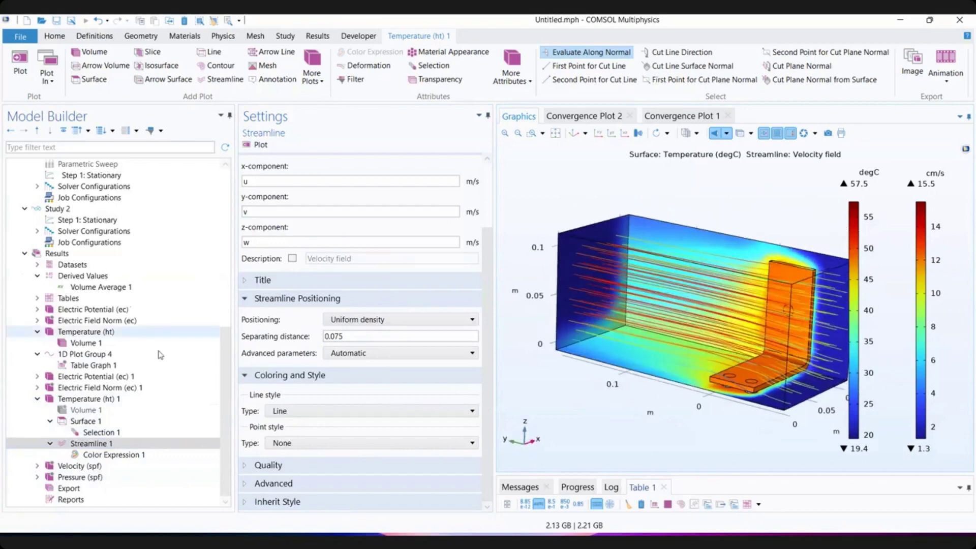
- Look over the model tree, switch to PowerPoint to consult the slide "Casos: convección y deformación", and return to COMSOL
scroll(473, 312, "up", 3)
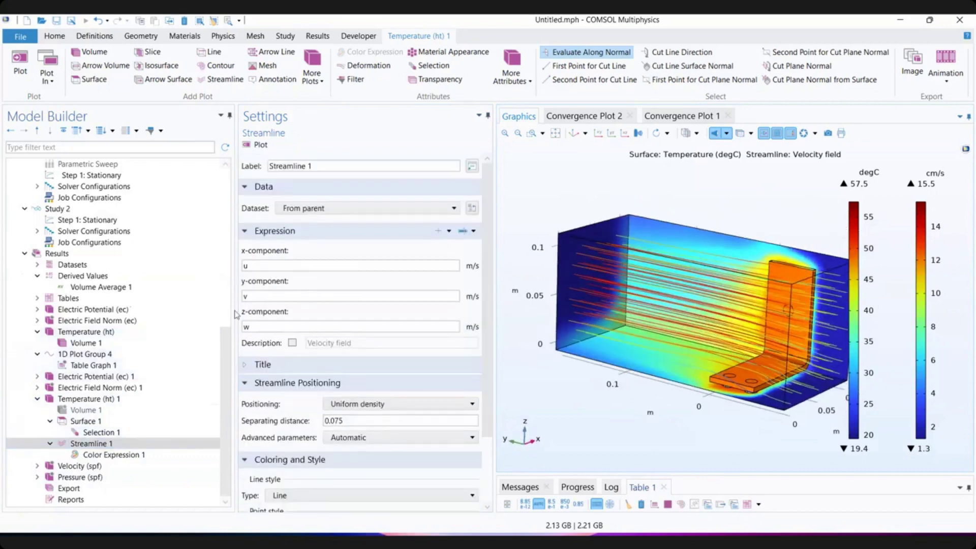
scroll(104, 341, "up", 10)
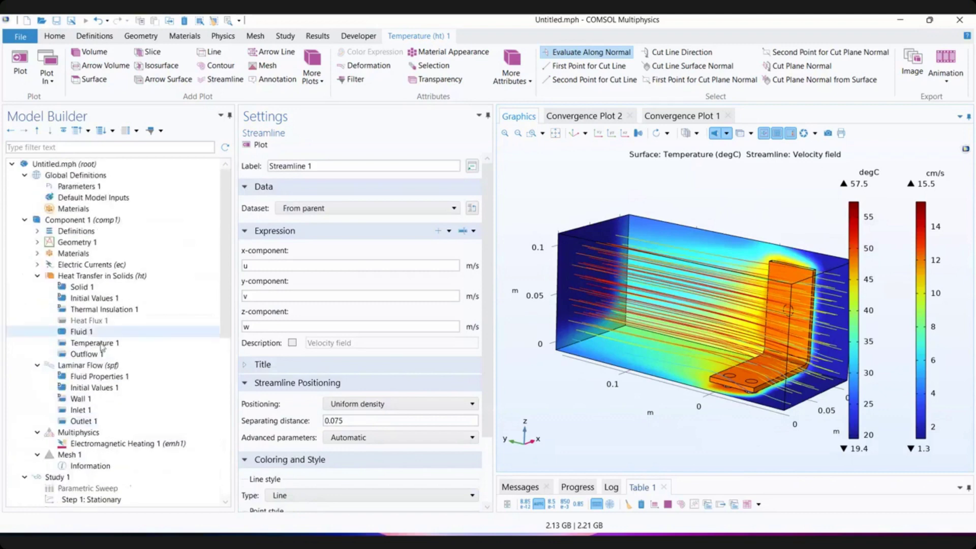
scroll(102, 347, "down", 10)
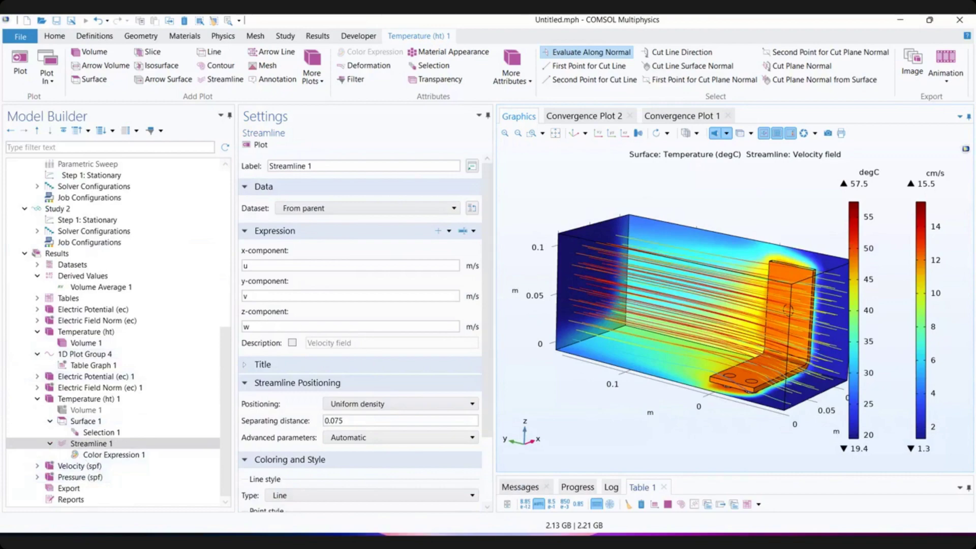
key("alt+Tab")
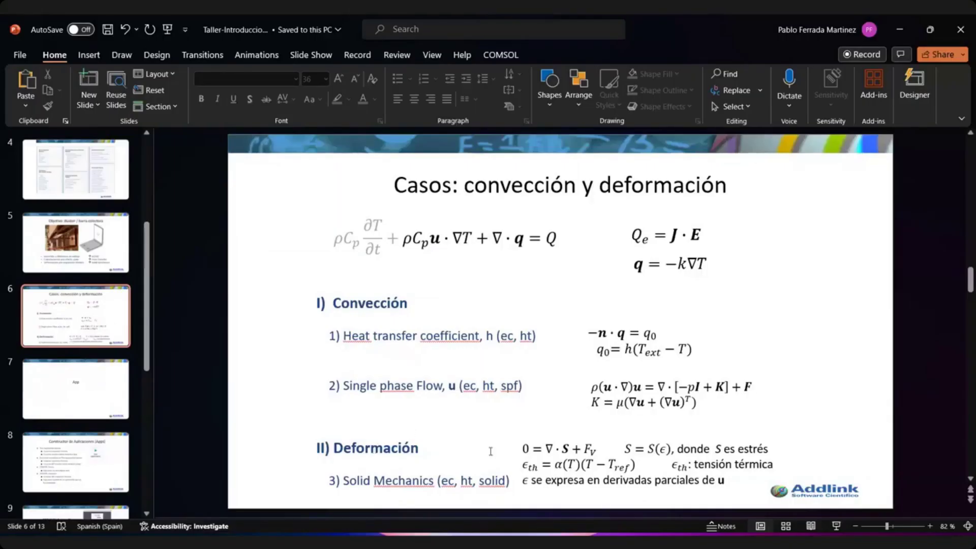
left_click(899, 30)
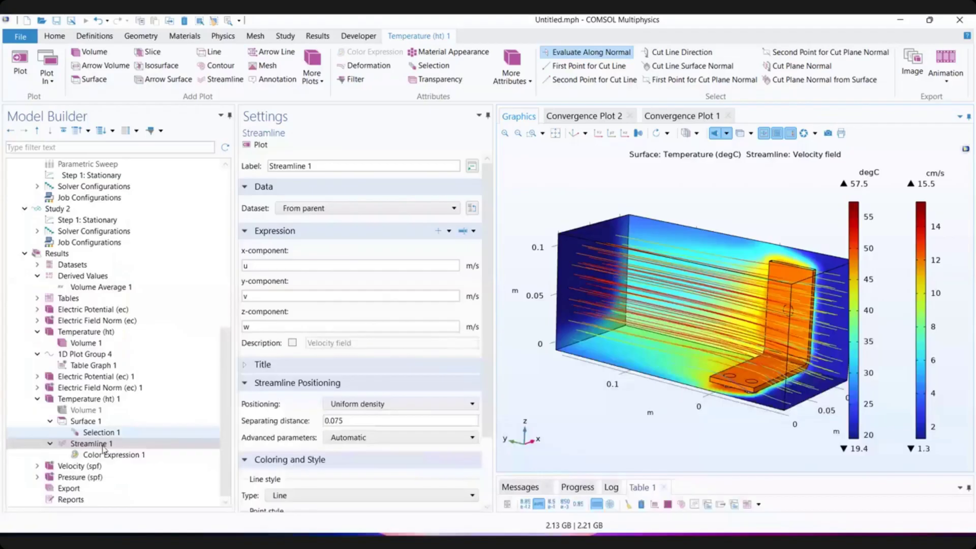
- Add a new Stationary study that solves Electric Currents, Heat Transfer in Solids and Laminar Flow
scroll(131, 222, "up", 10)
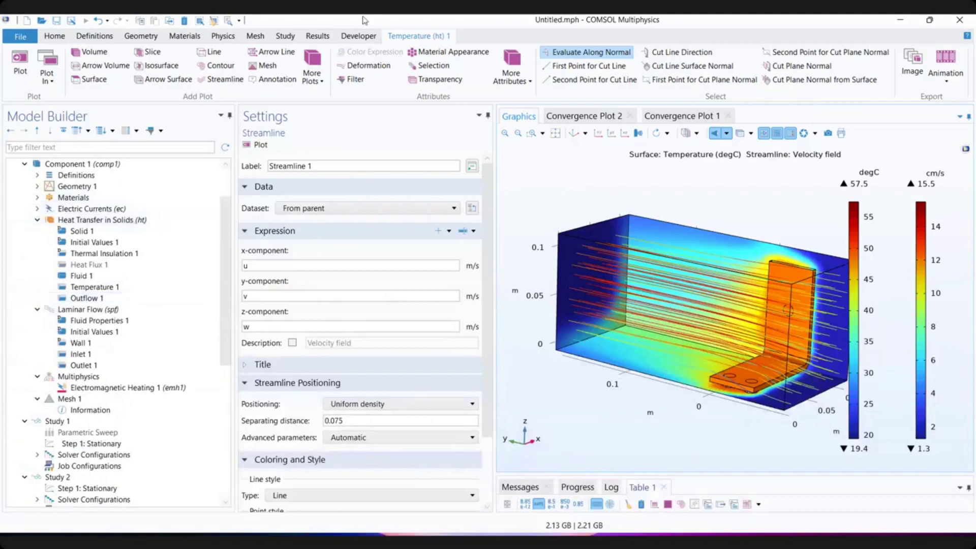
left_click(285, 36)
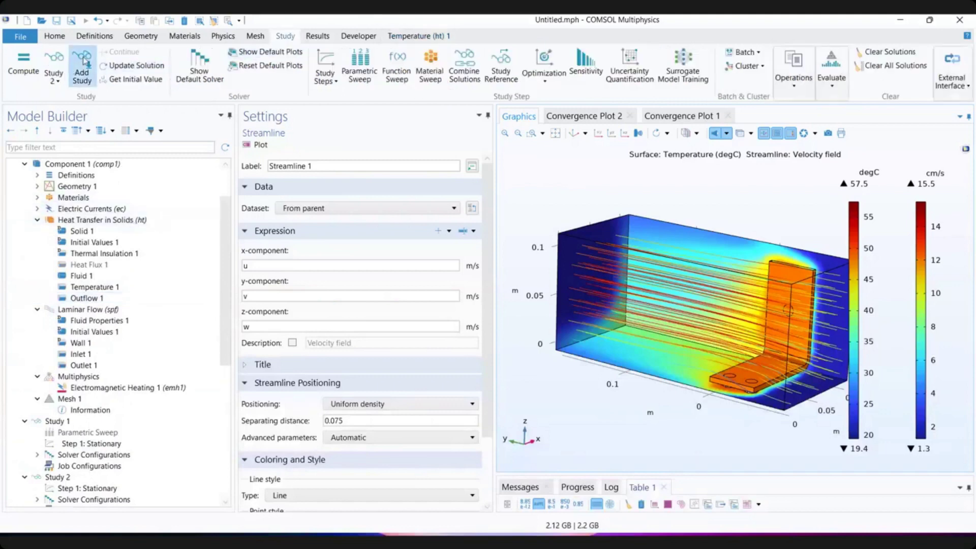
left_click(84, 63)
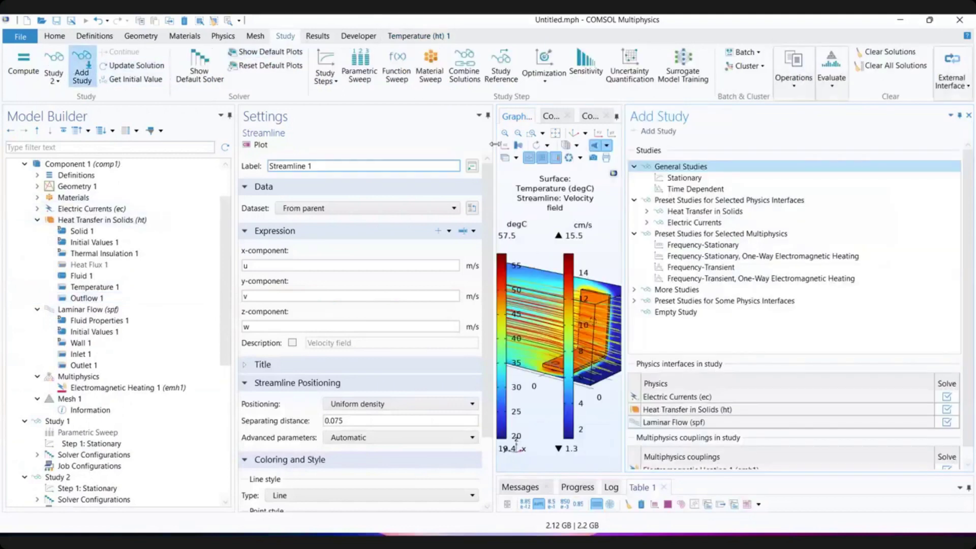
left_click(695, 181)
double_click(695, 180)
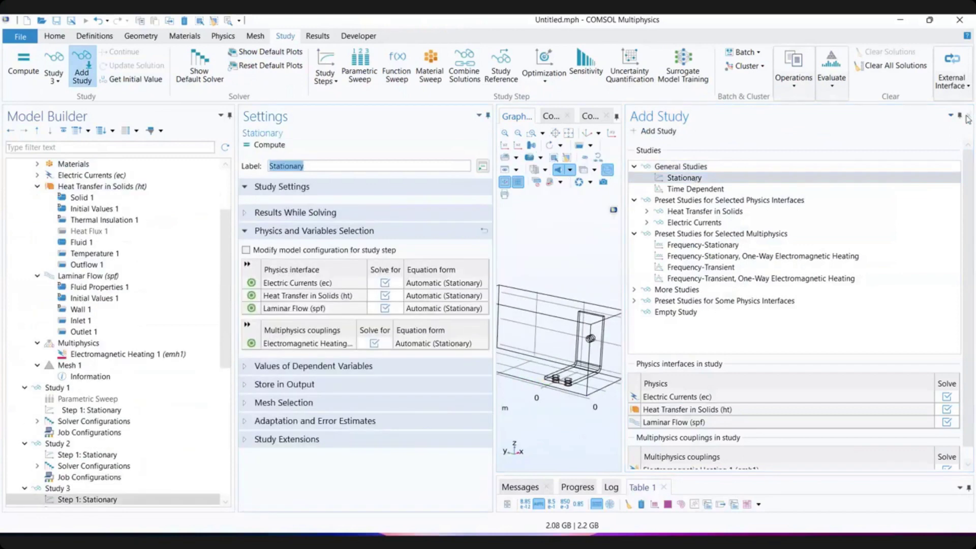
left_click(968, 118)
scroll(96, 464, "down", 3)
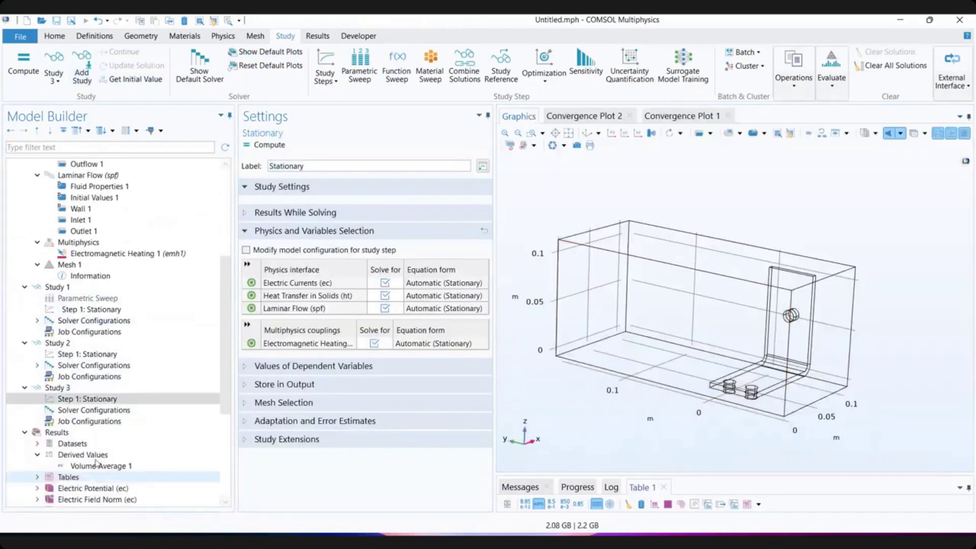
scroll(110, 363, "up", 1)
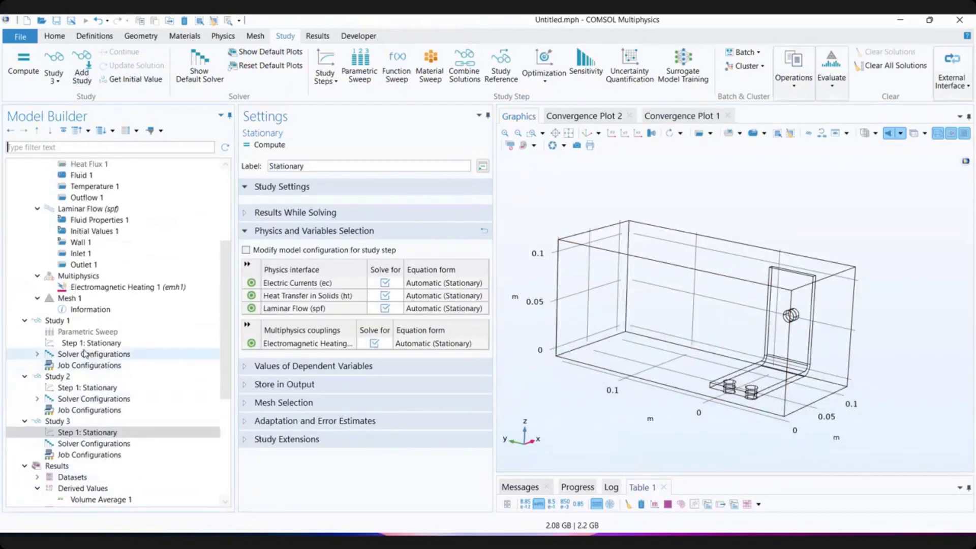
scroll(86, 353, "up", 4)
scroll(180, 306, "up", 1)
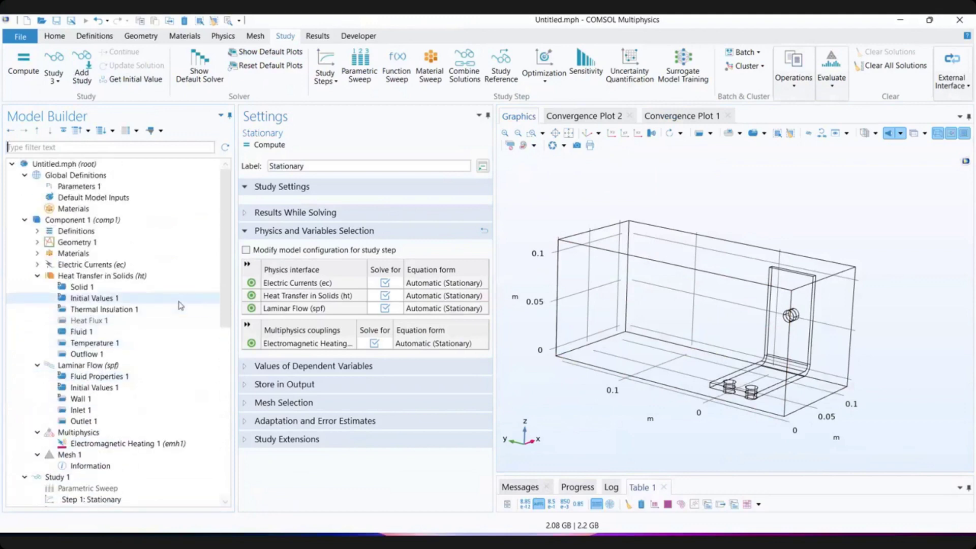
scroll(97, 341, "down", 4)
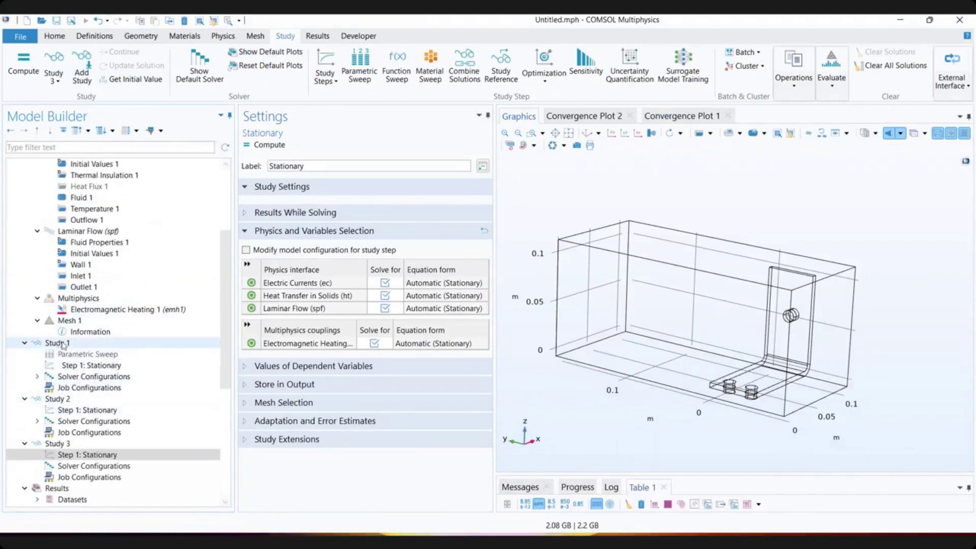
- Compare the volume temperature plot of Study 1 with the surface temperature and streamline plot of Study 2
scroll(101, 356, "up", 4)
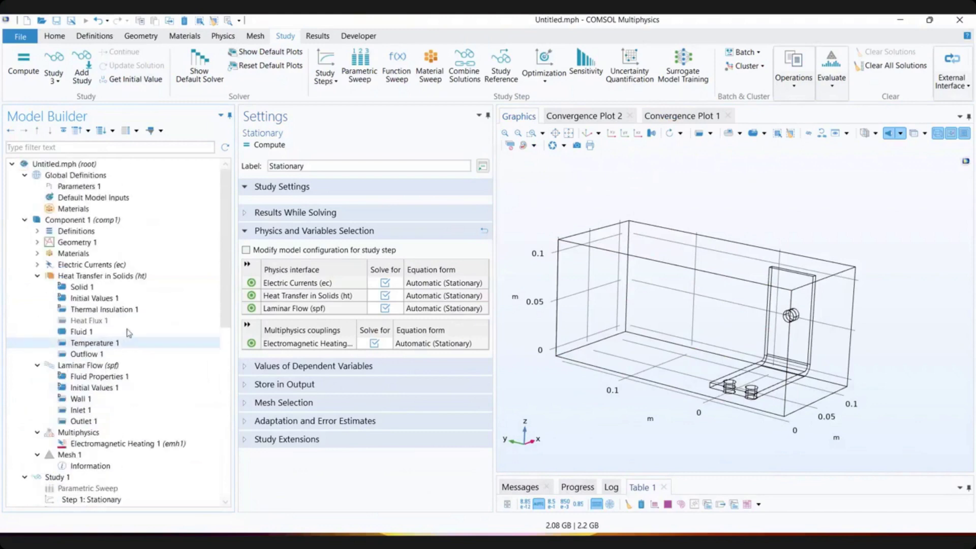
scroll(113, 374, "down", 3)
scroll(113, 375, "down", 7)
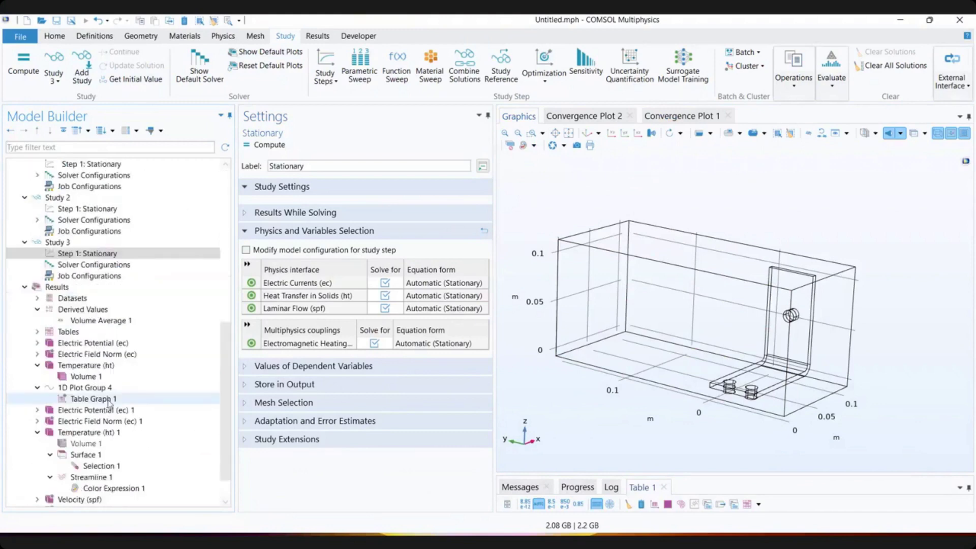
left_click(95, 367)
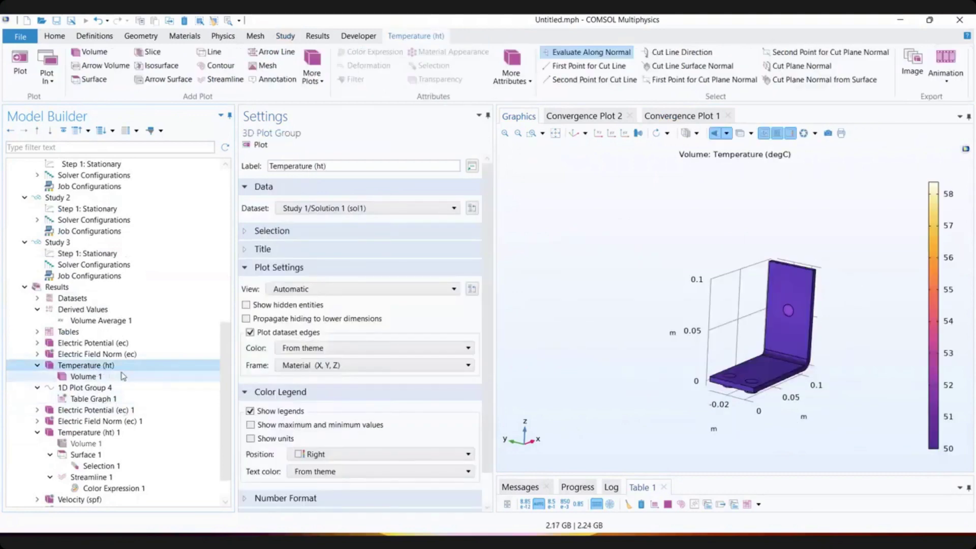
left_click(93, 377)
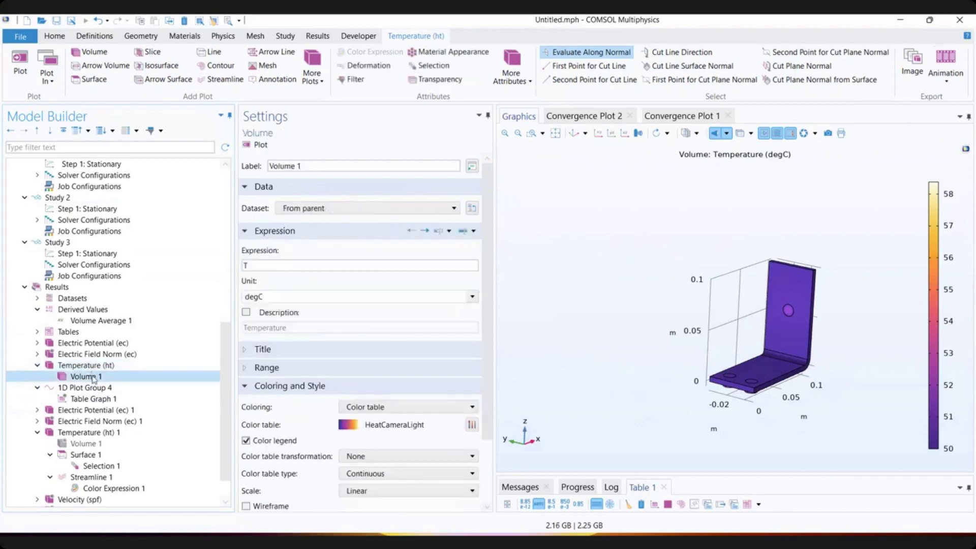
left_click_drag(573, 319, 535, 312)
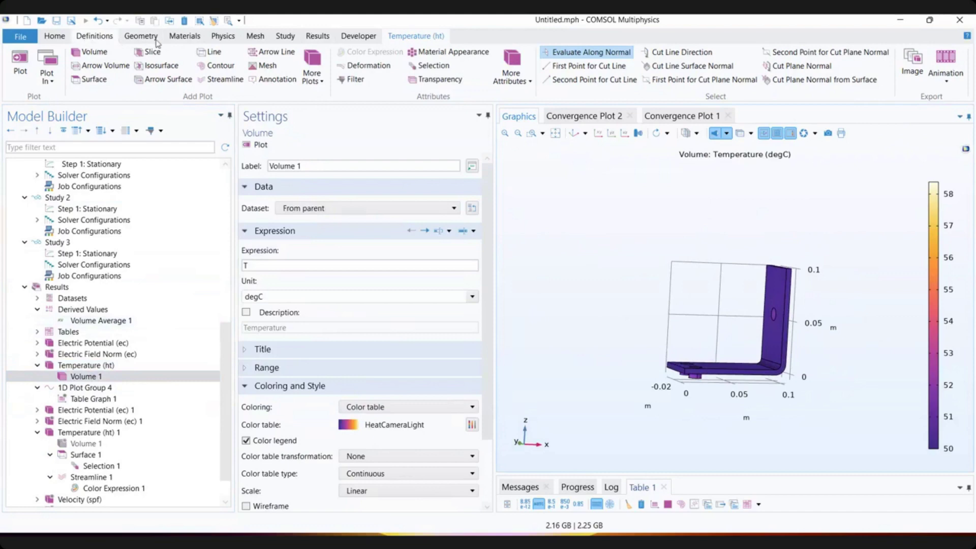
scroll(102, 351, "down", 1)
left_click(100, 340)
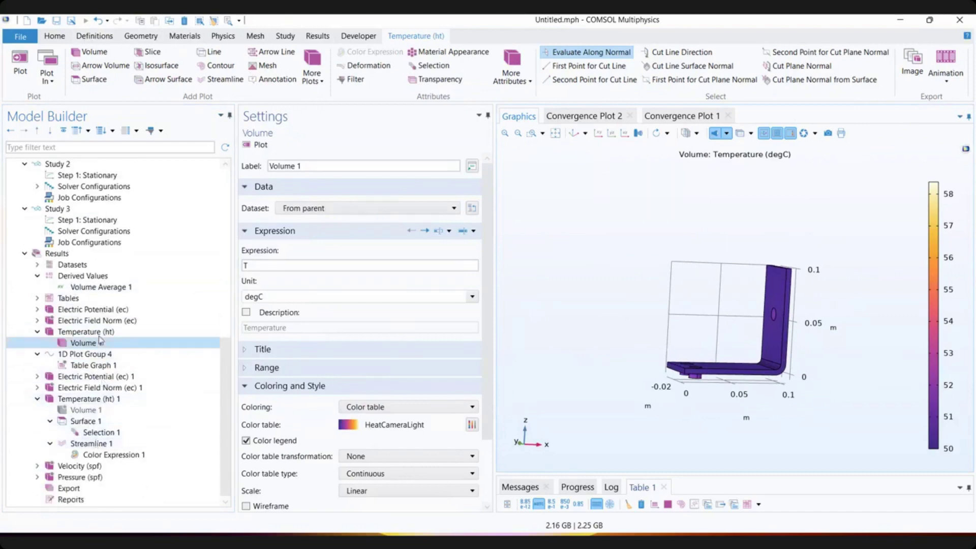
left_click(96, 401)
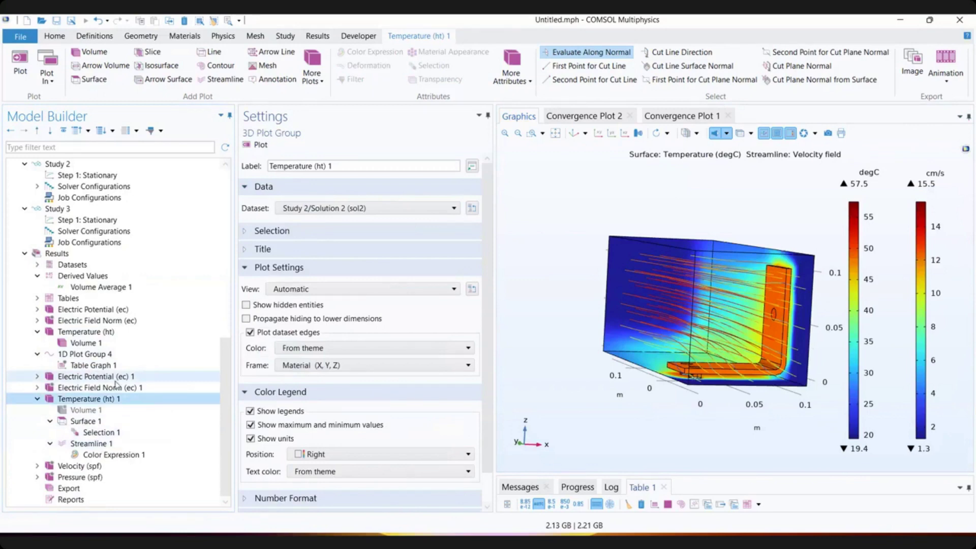
- Add a Solid Mechanics physics interface from Structural Mechanics to Component 1
scroll(99, 354, "up", 4)
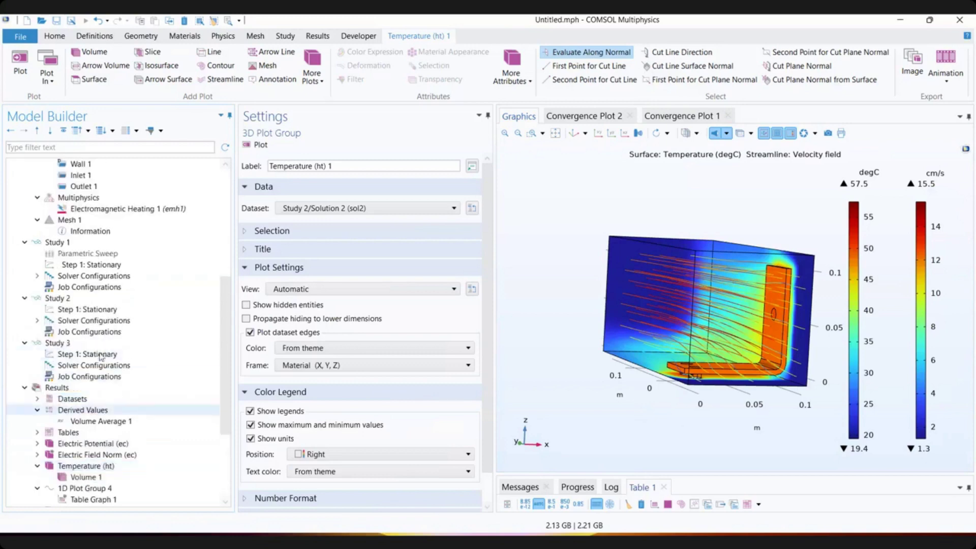
scroll(130, 331, "up", 5)
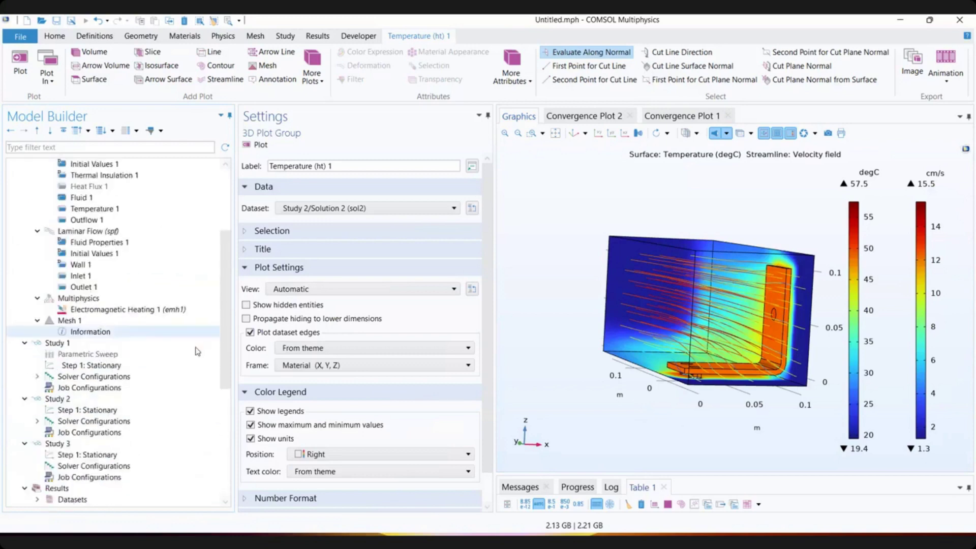
scroll(132, 327, "up", 1)
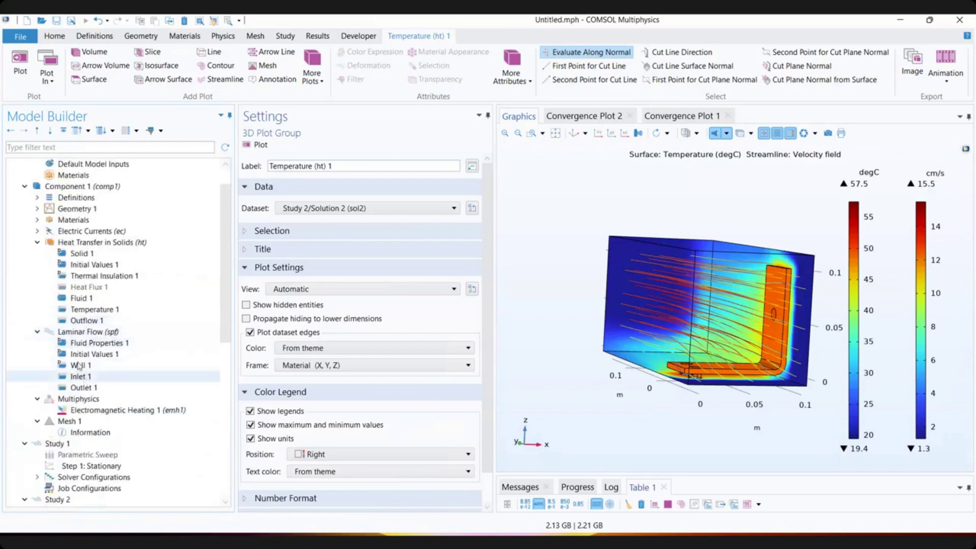
left_click(222, 36)
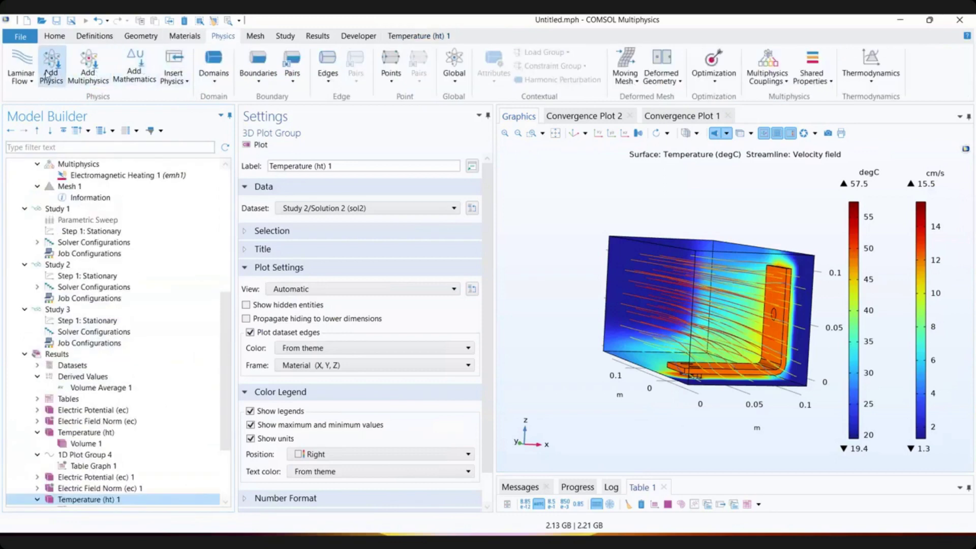
scroll(88, 246, "up", 4)
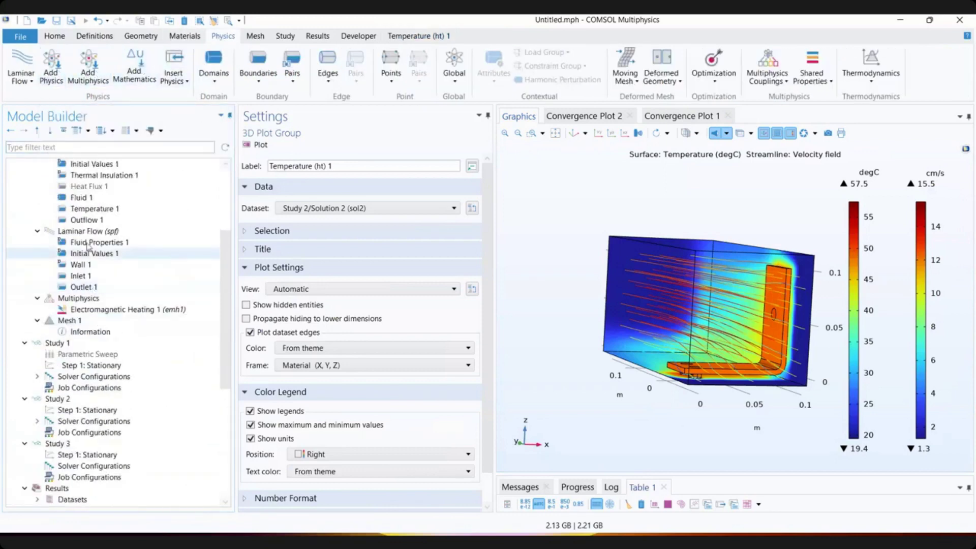
scroll(88, 246, "up", 4)
left_click(96, 224)
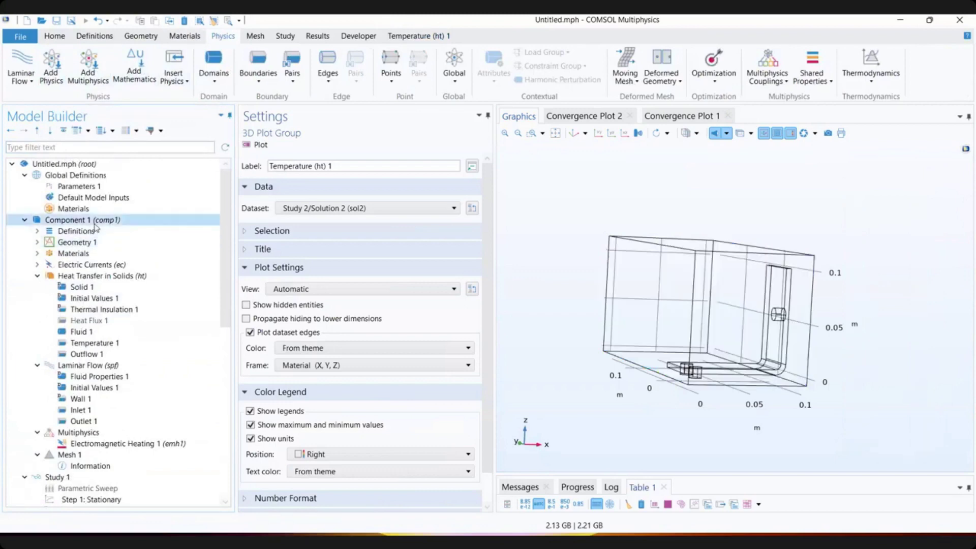
right_click(95, 226)
left_click(136, 234)
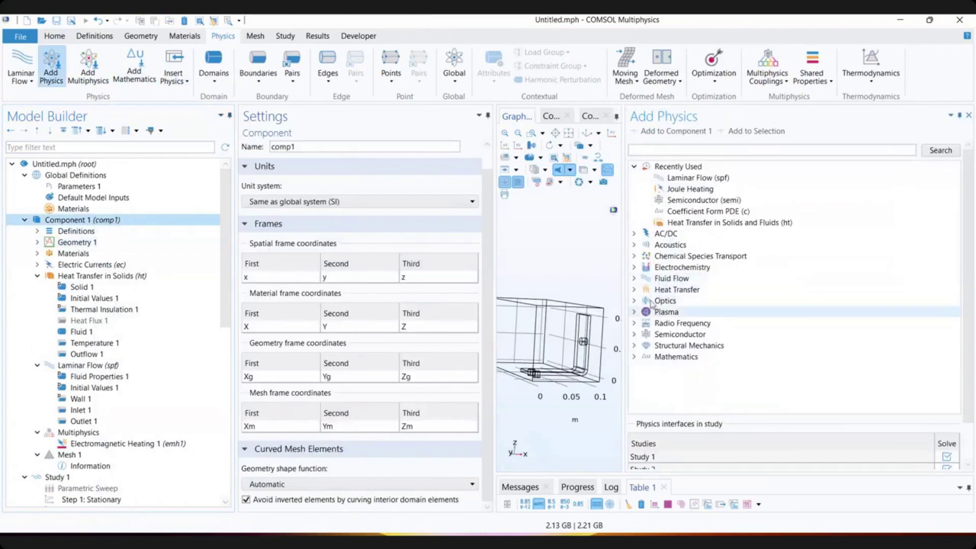
left_click(634, 345)
left_click(694, 358)
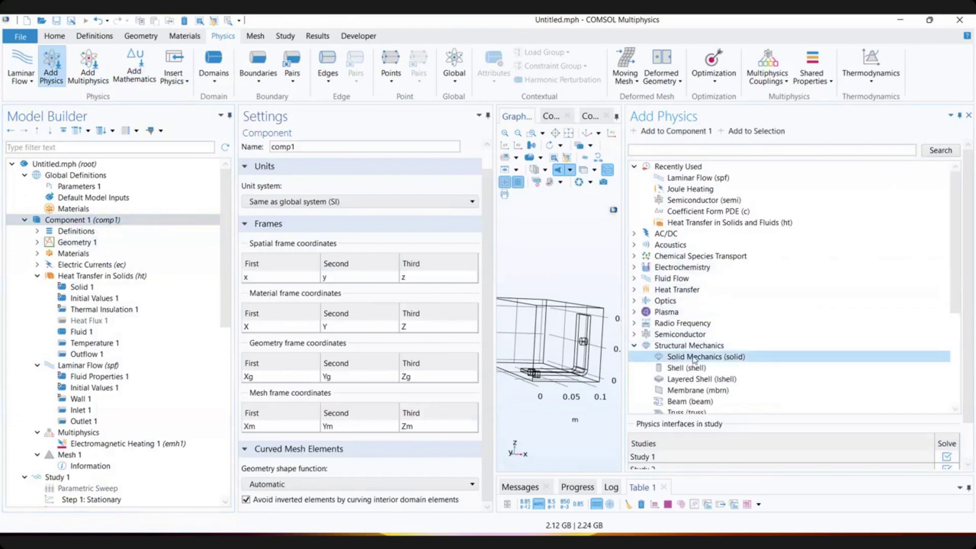
double_click(723, 357)
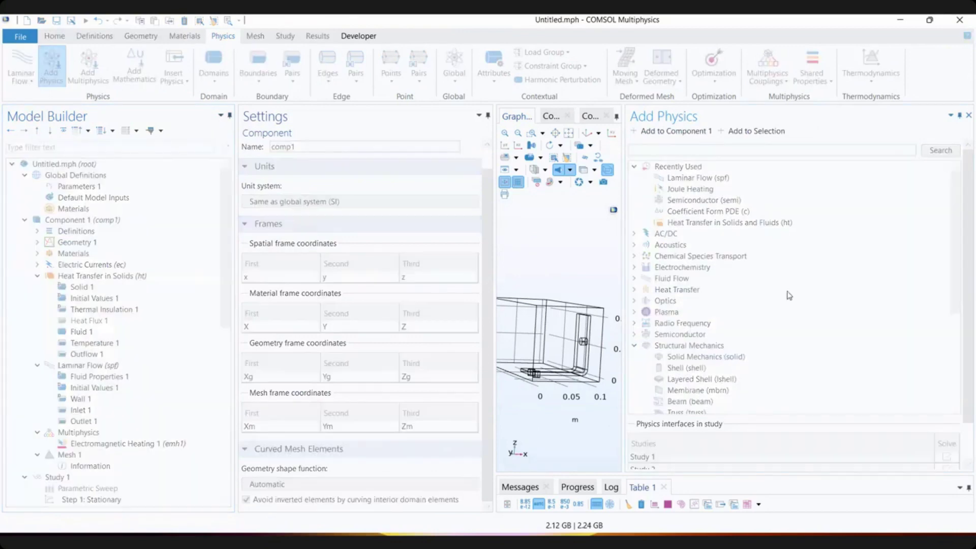
left_click(969, 115)
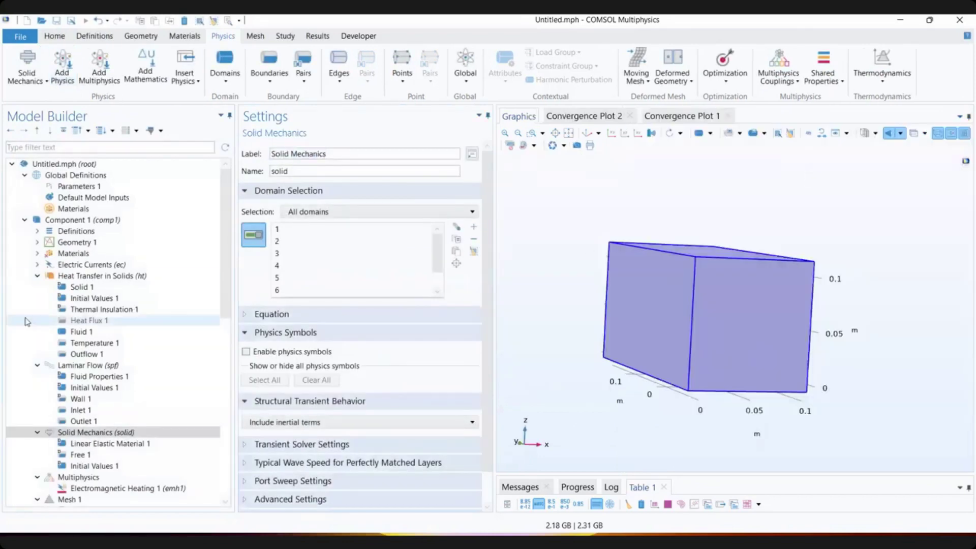
- Remove domain 1, the surrounding air block, from the Solid Mechanics domain selection so only the busbar and bolts stay selected
scroll(27, 321, "down", 3)
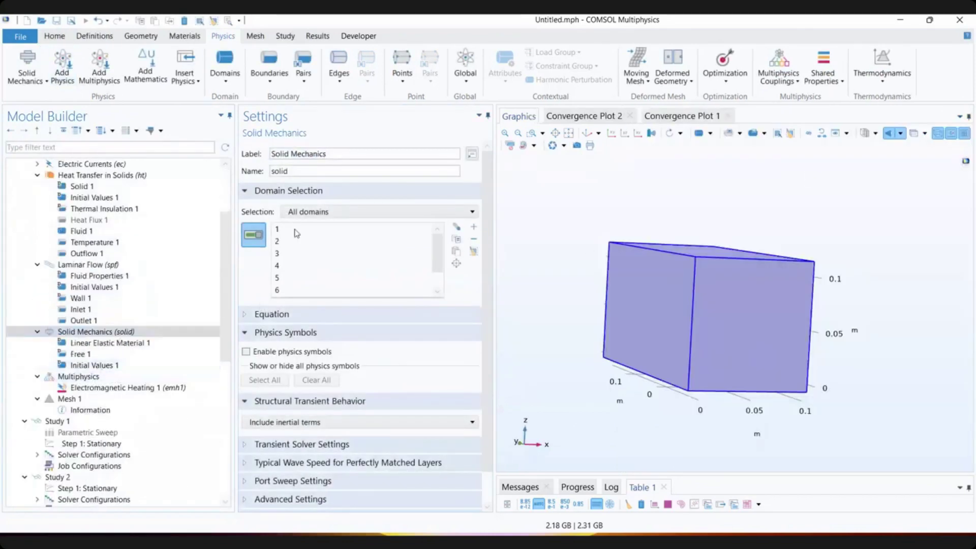
left_click(315, 229)
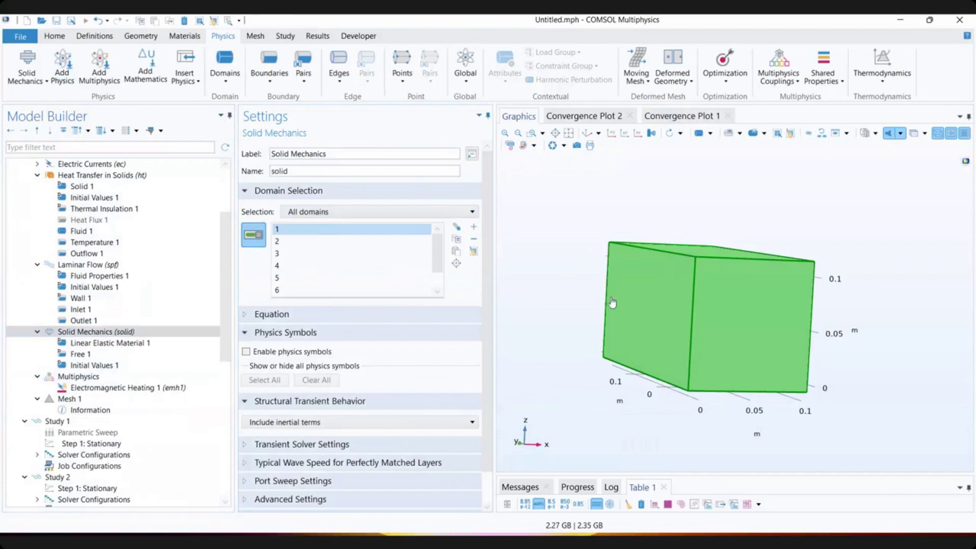
left_click_drag(612, 302, 684, 315)
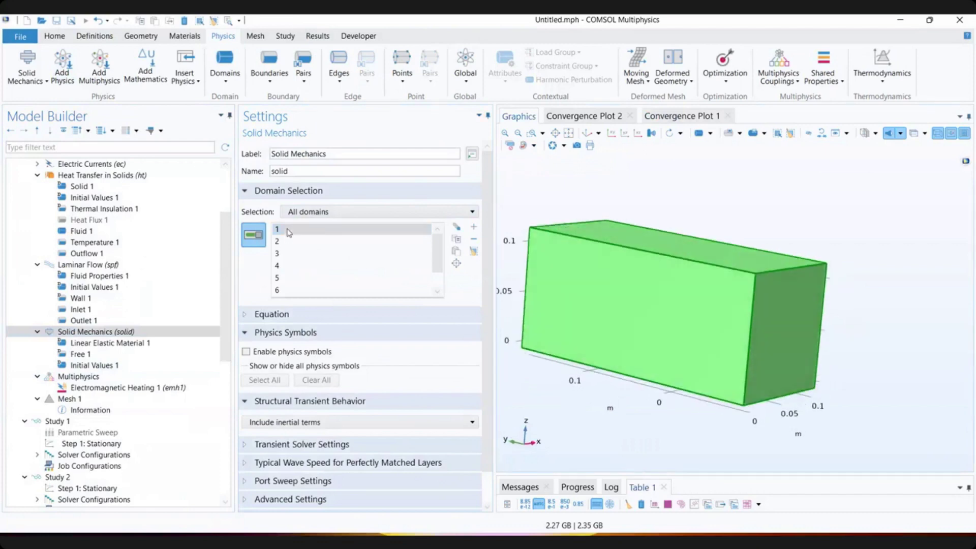
left_click(474, 239)
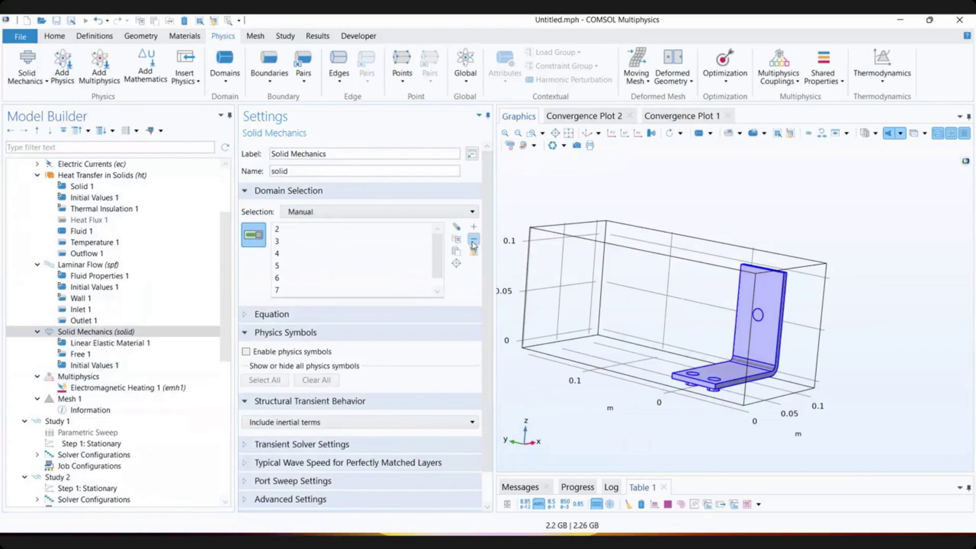
left_click(588, 136)
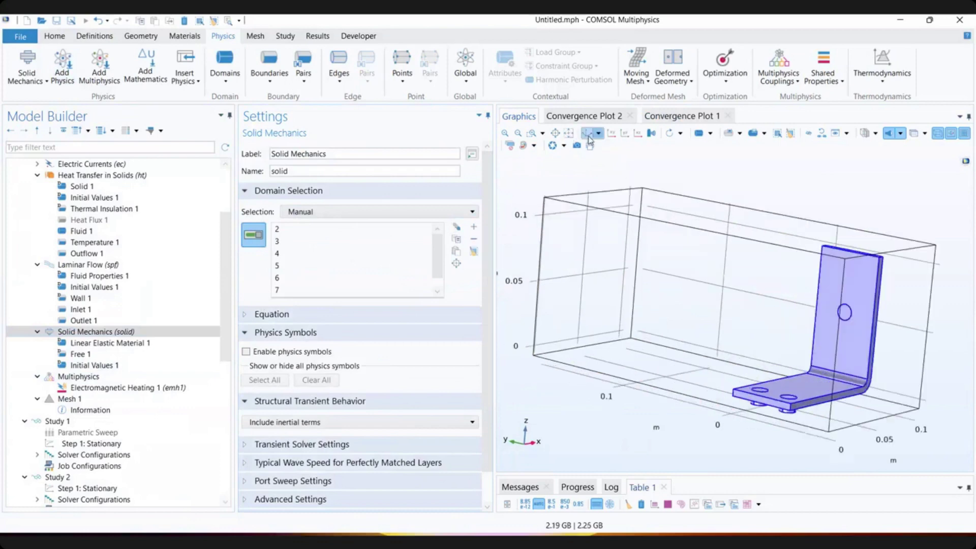
scroll(691, 237, "down", 3)
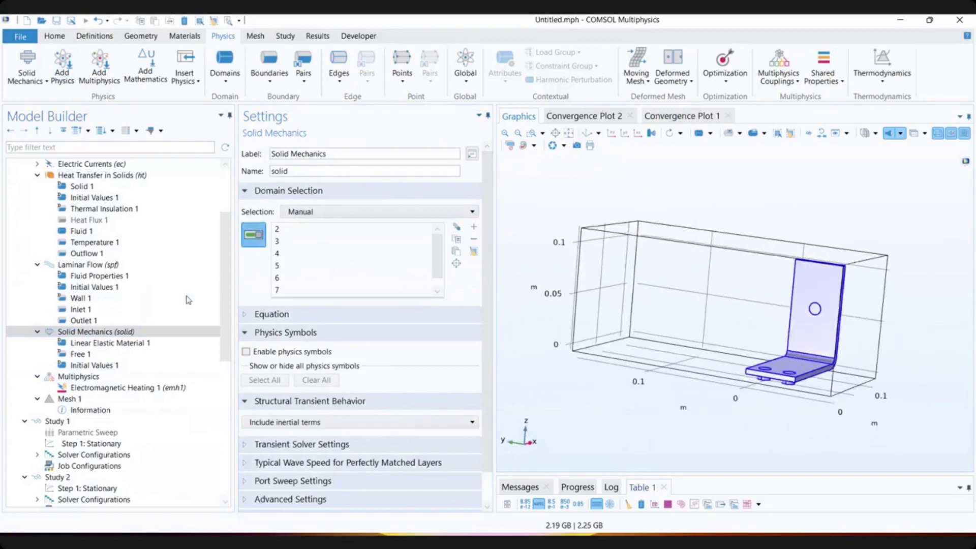
- Inspect the busbar and its bolts, switch to PowerPoint to present the slide "Objetivo: Busbar / barra colectora", and return to COMSOL
left_click_drag(730, 286, 714, 241)
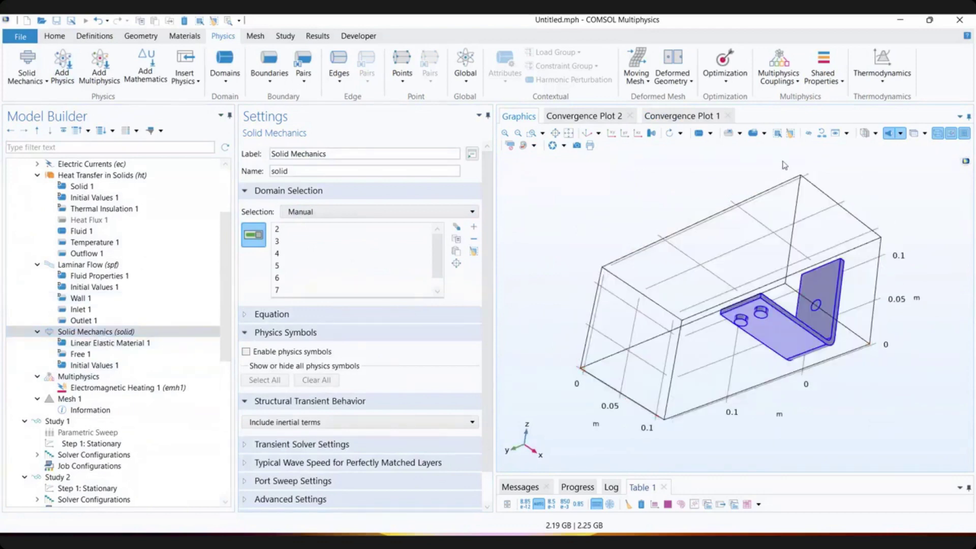
left_click_drag(668, 182, 670, 193)
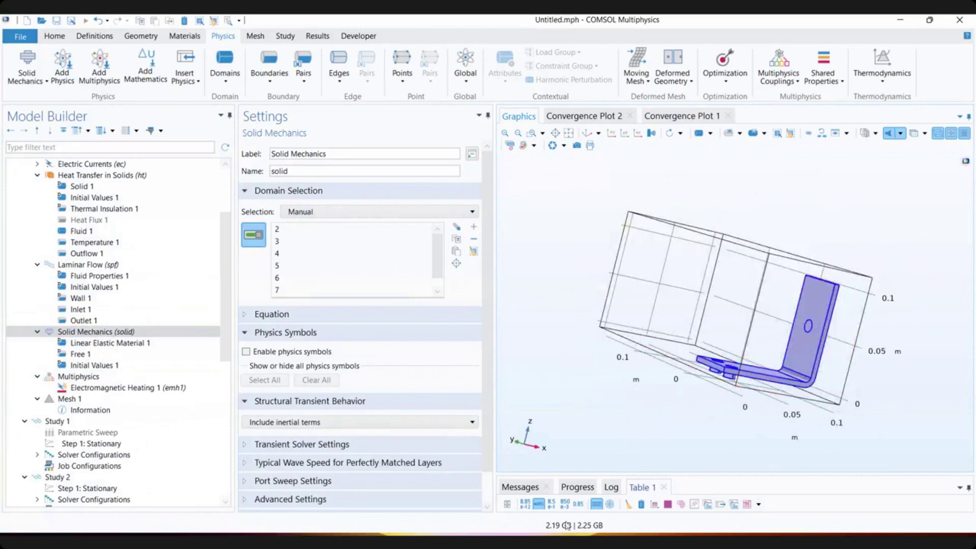
key("alt+Tab")
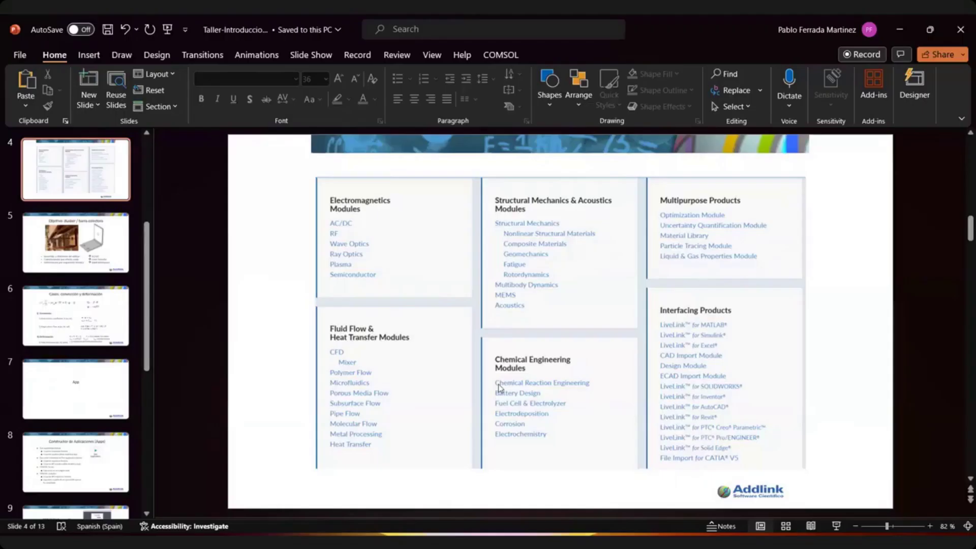
left_click(836, 526)
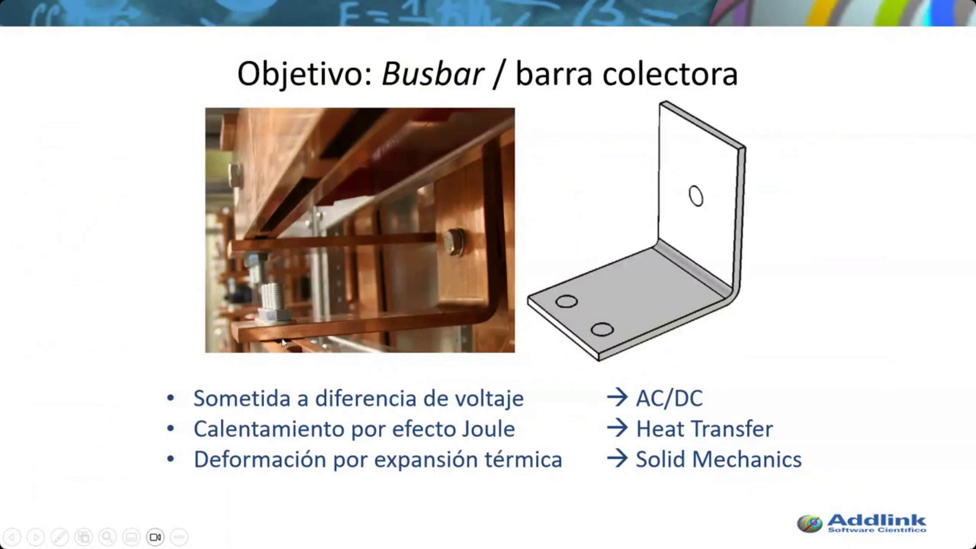
key("Escape")
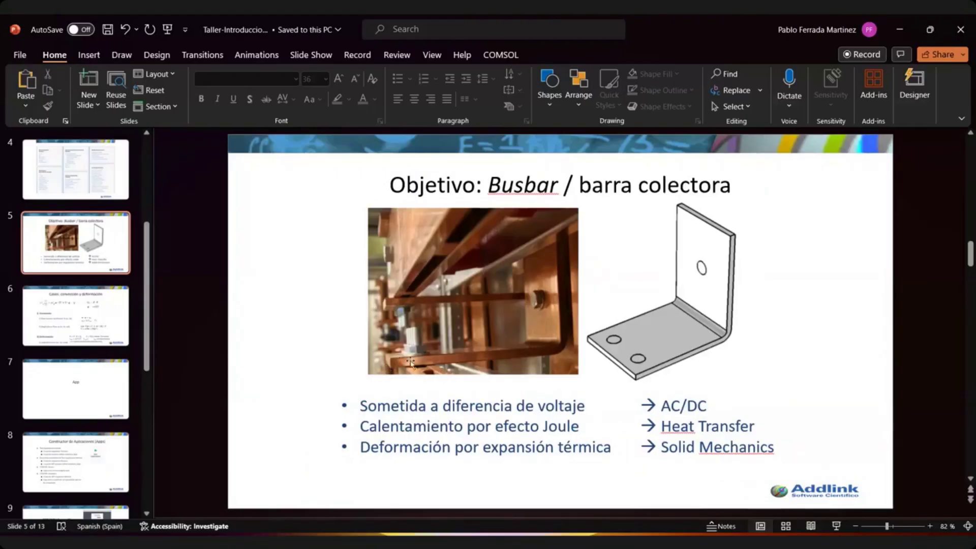
left_click(899, 29)
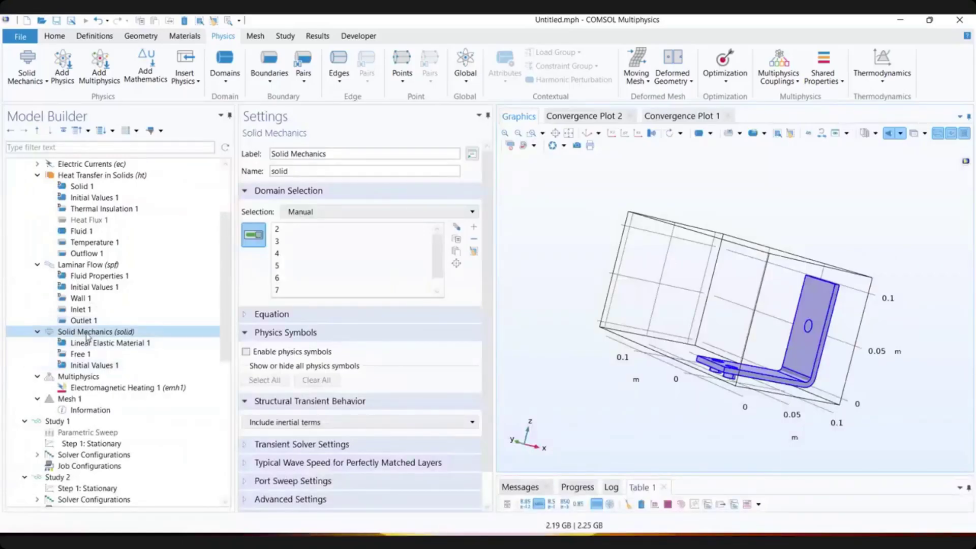
- Add a Fixed Constraint boundary condition to Solid Mechanics and display its equation
left_click(270, 63)
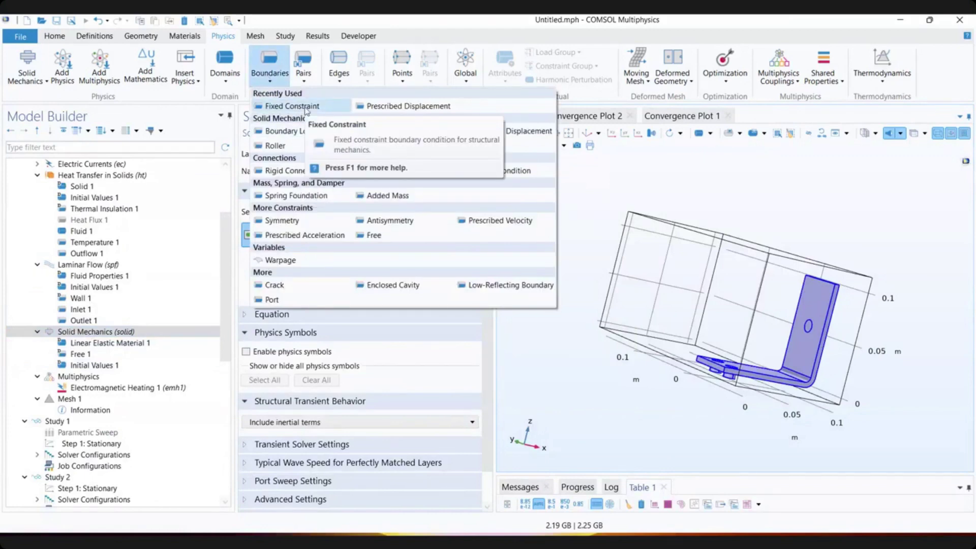
left_click(307, 110)
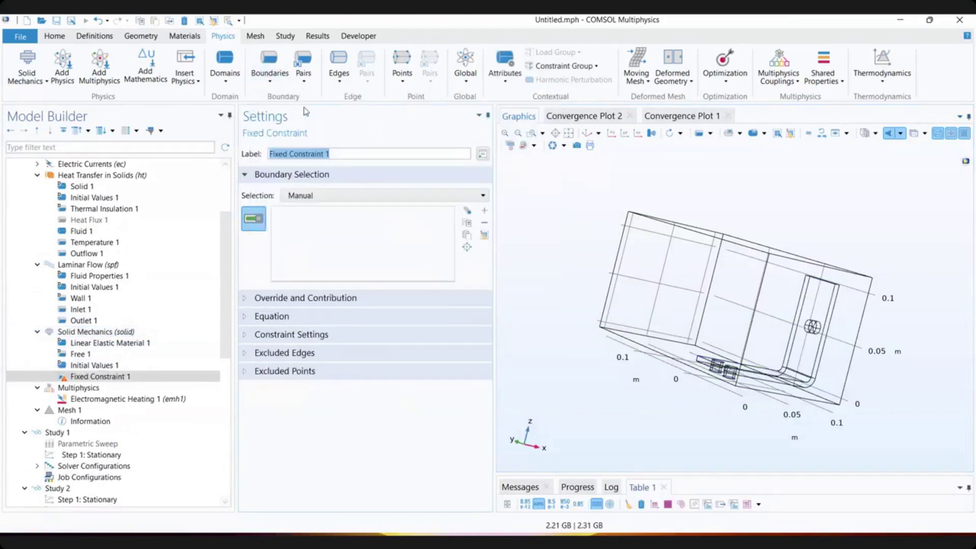
left_click(286, 317)
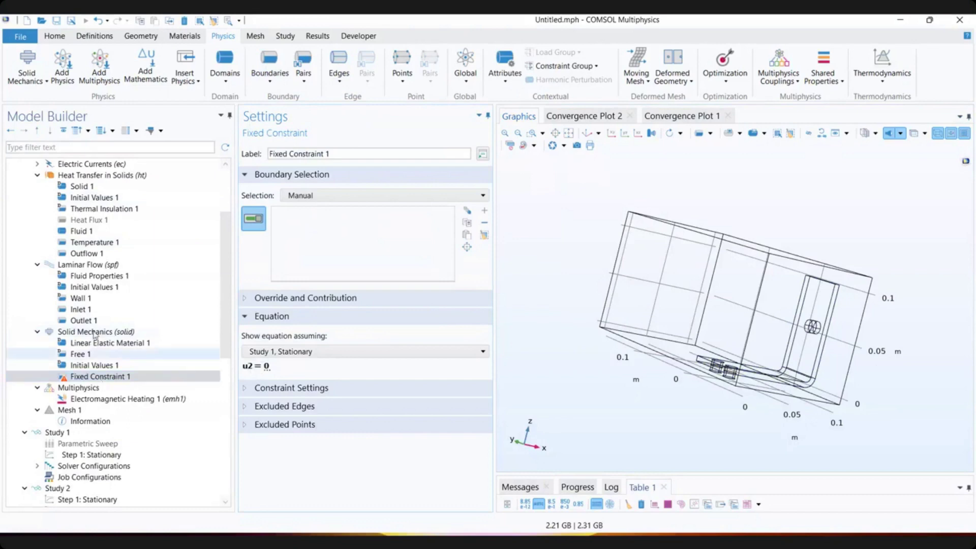
- Check the displacement field's dependent variables in the Solid Mechanics settings, then return to the fixed constraint's settings
left_click(156, 332)
scroll(346, 394, "down", 1)
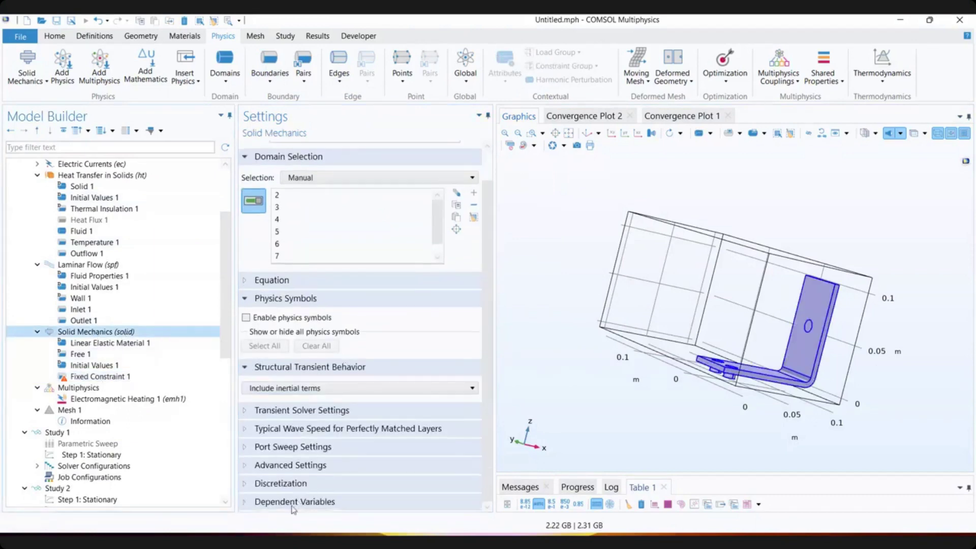
scroll(328, 431, "down", 2)
left_click(329, 434)
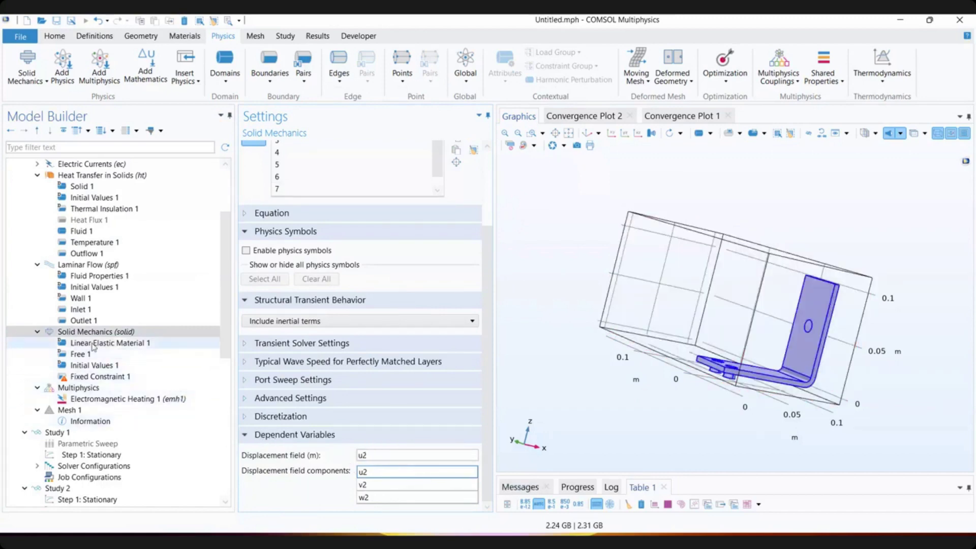
left_click(94, 376)
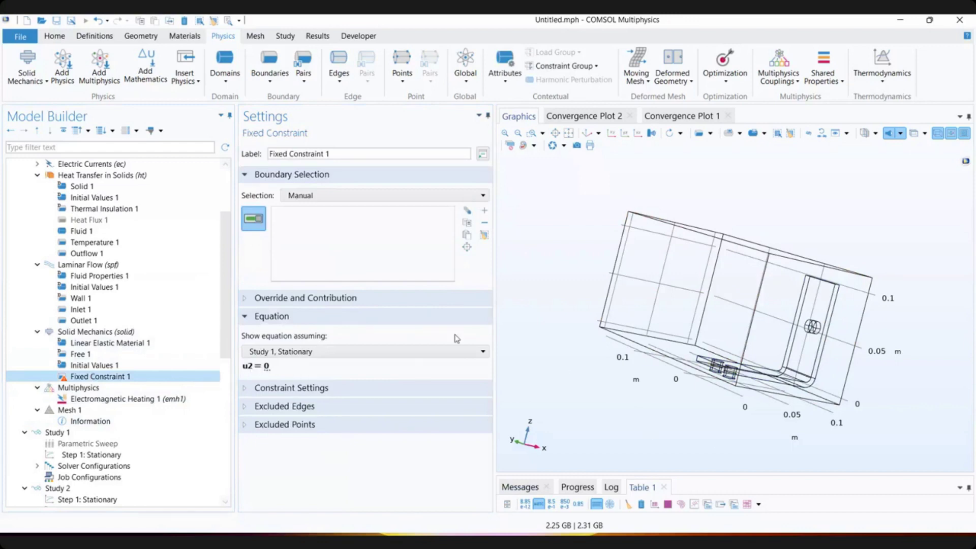
- Assign the fixed constraint to boundaries 13, 20 and 49, the outer end faces of the three bolts
left_click_drag(694, 428, 706, 384)
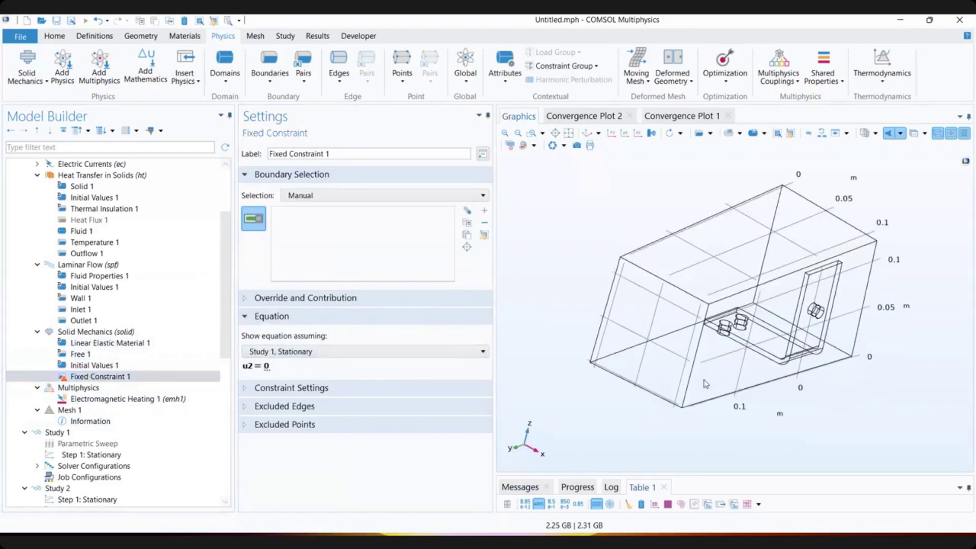
left_click(727, 338)
left_click(741, 330)
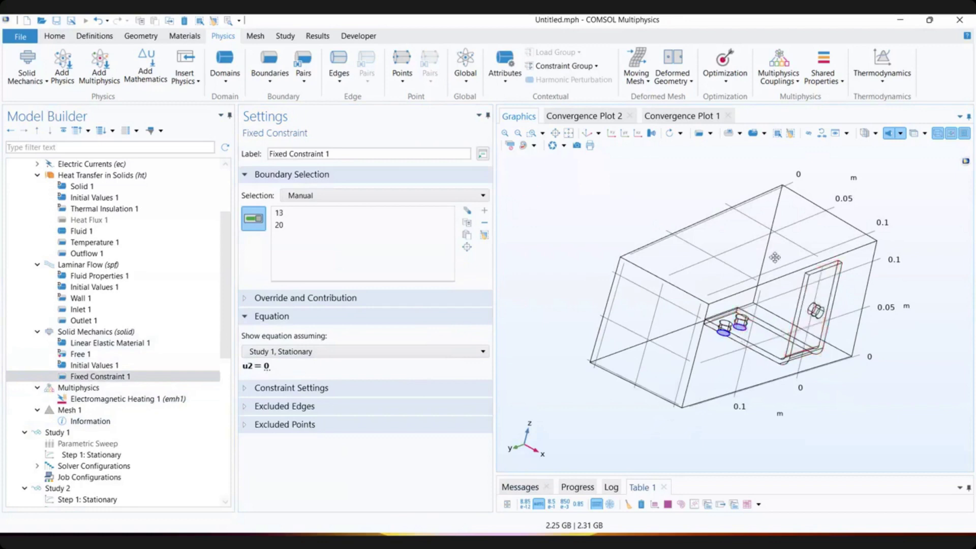
left_click_drag(775, 258, 748, 256)
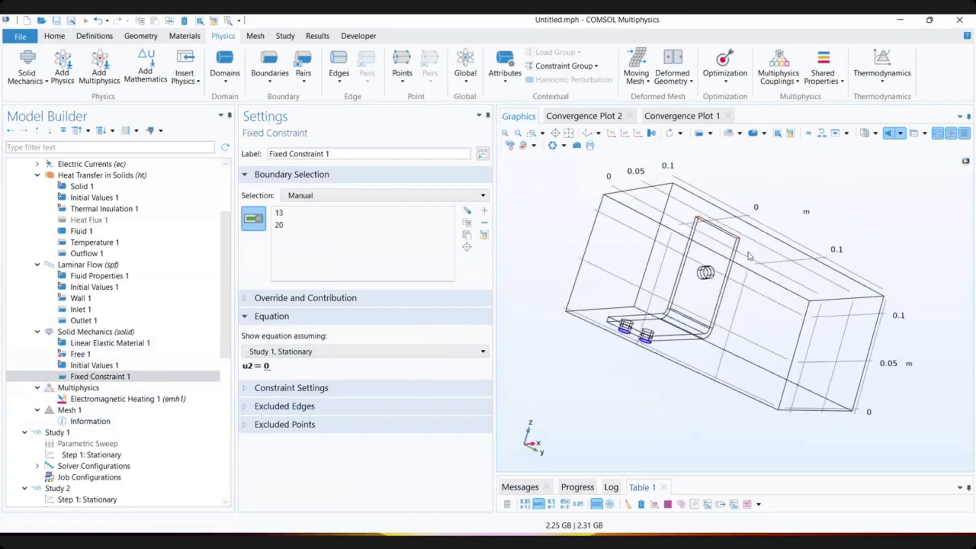
left_click(709, 273)
left_click_drag(619, 291, 407, 300)
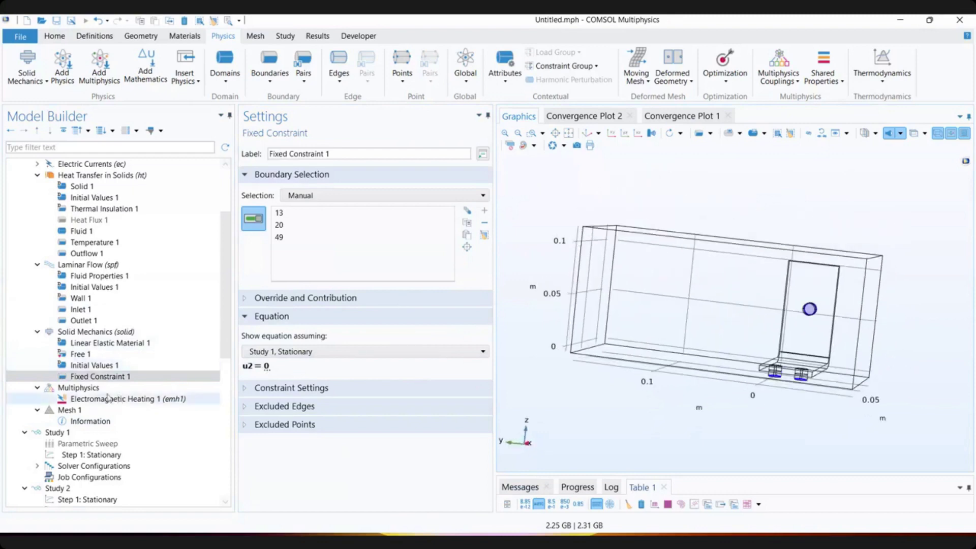
- Add a Thermal Expansion multiphysics coupling to the model
left_click(37, 332)
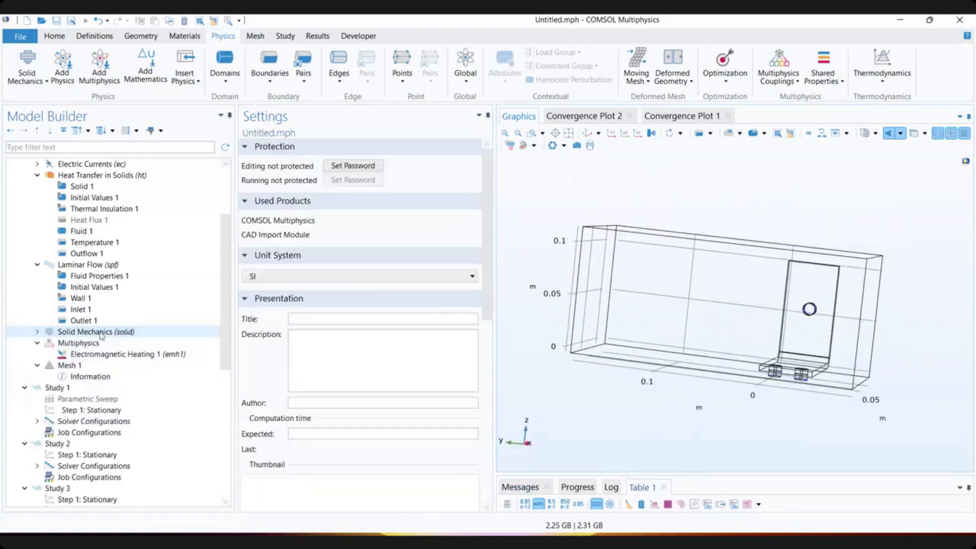
left_click(92, 343)
right_click(96, 344)
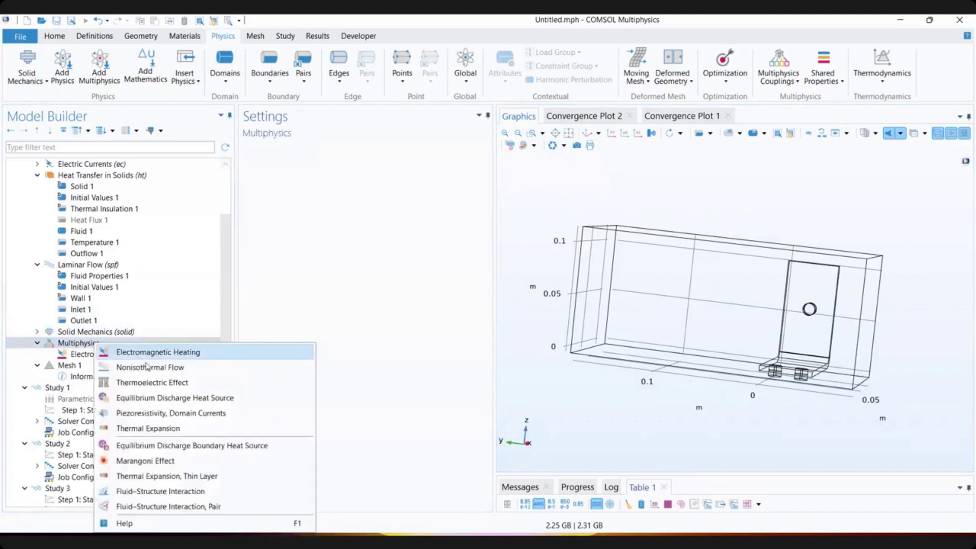
left_click(173, 428)
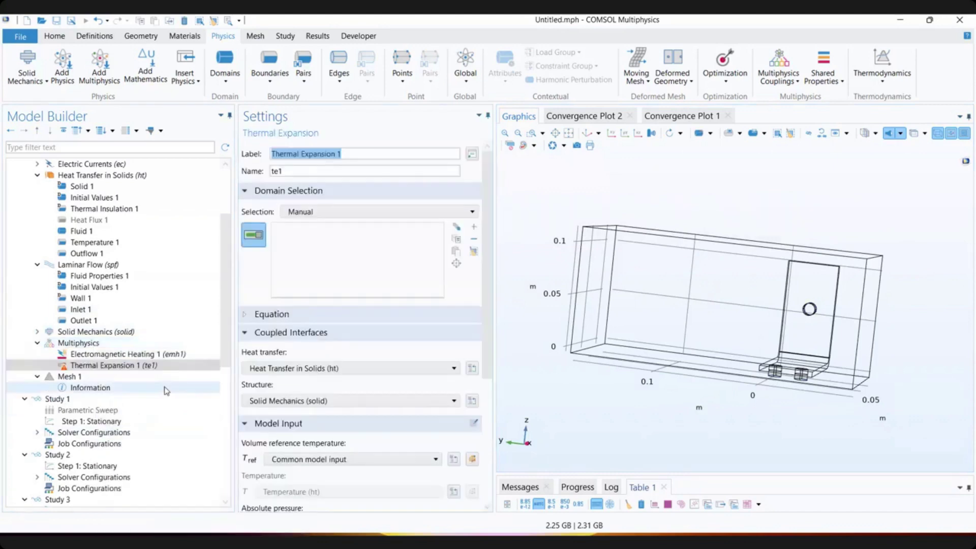
- Apply the thermal expansion coupling to all domains except domain 1, the air block, and display its equation
left_click(326, 212)
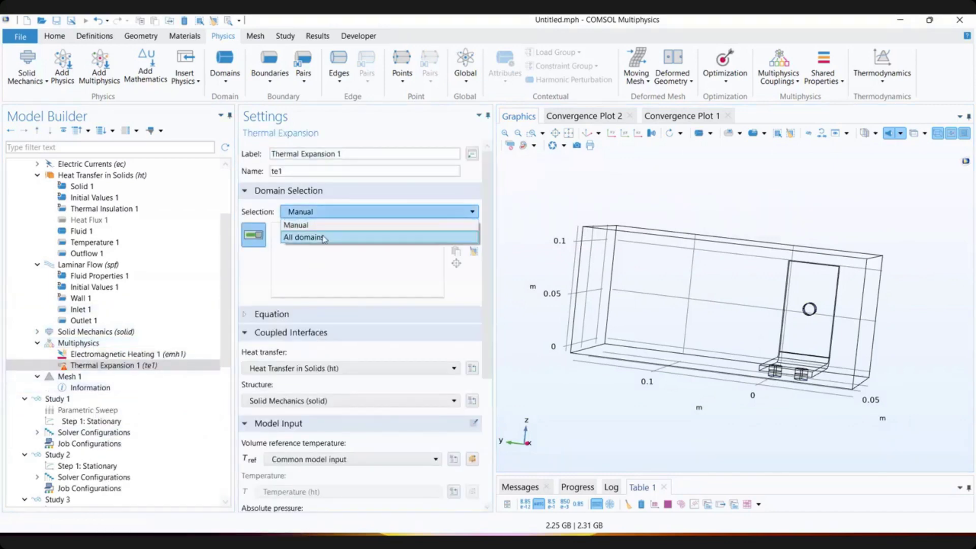
left_click(324, 237)
left_click(328, 231)
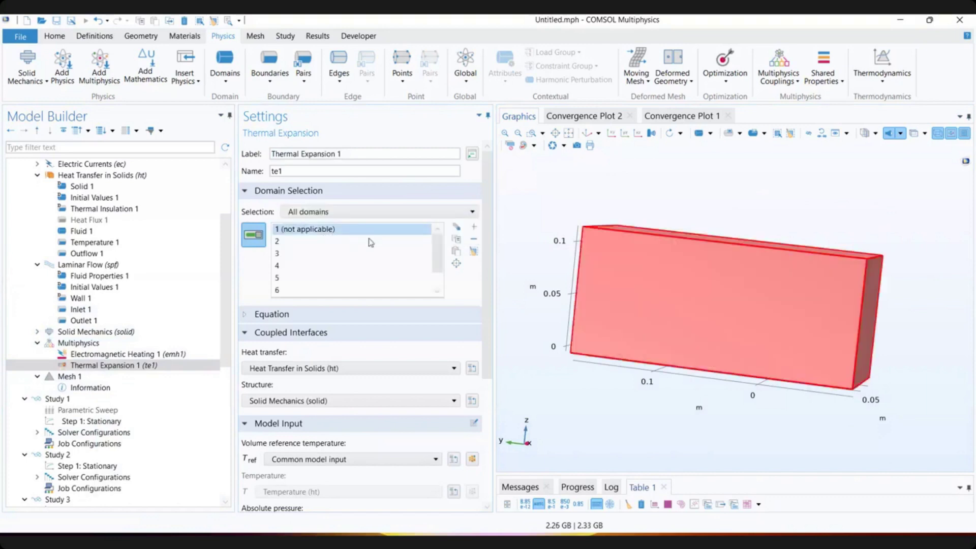
left_click(475, 240)
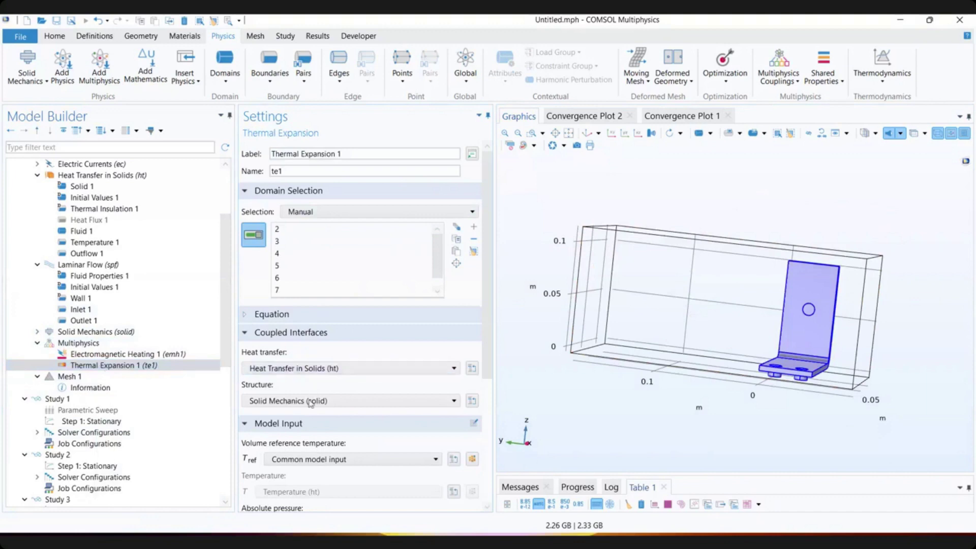
left_click(272, 315)
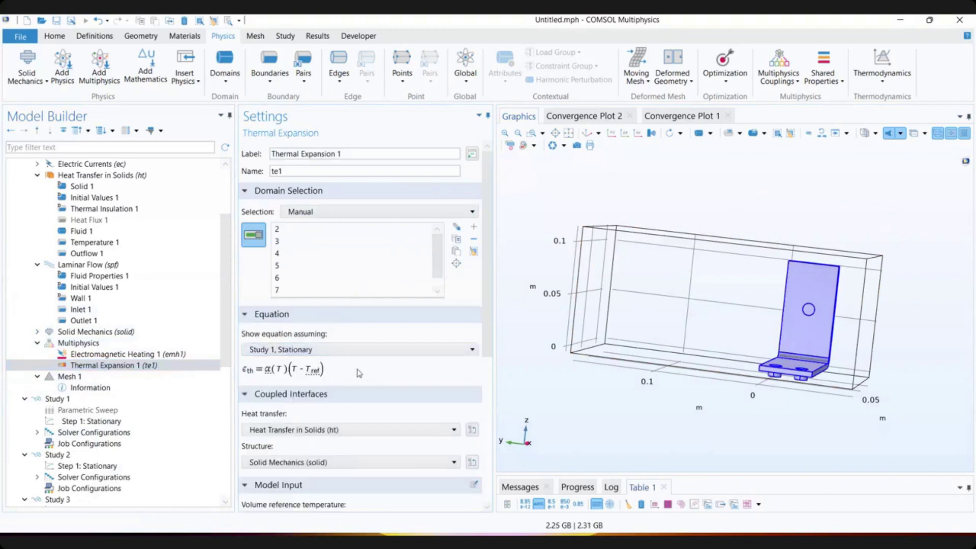
scroll(276, 313, "down", 1)
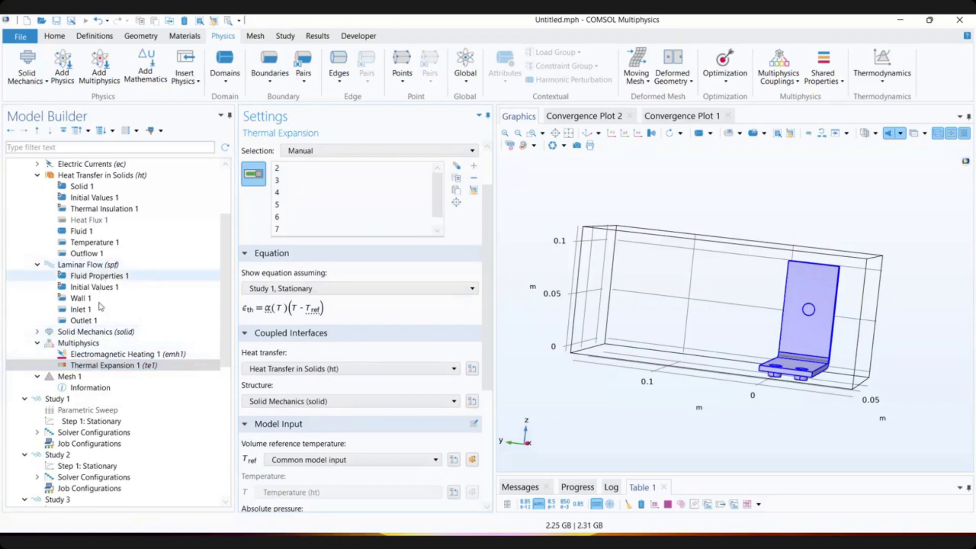
- Disable default plots but keep convergence plots enabled for Study 3, and look over the existing convergence plot windows
scroll(103, 369, "down", 5)
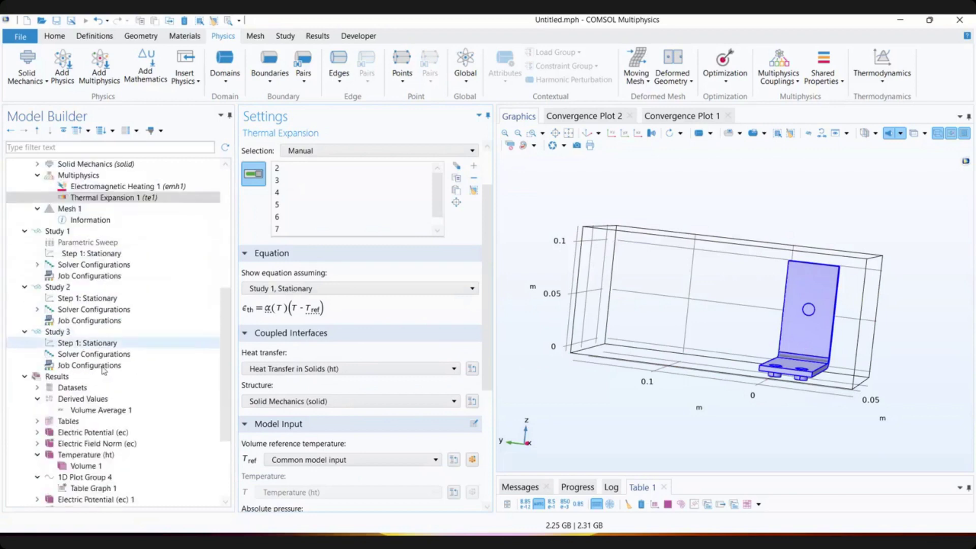
left_click(118, 333)
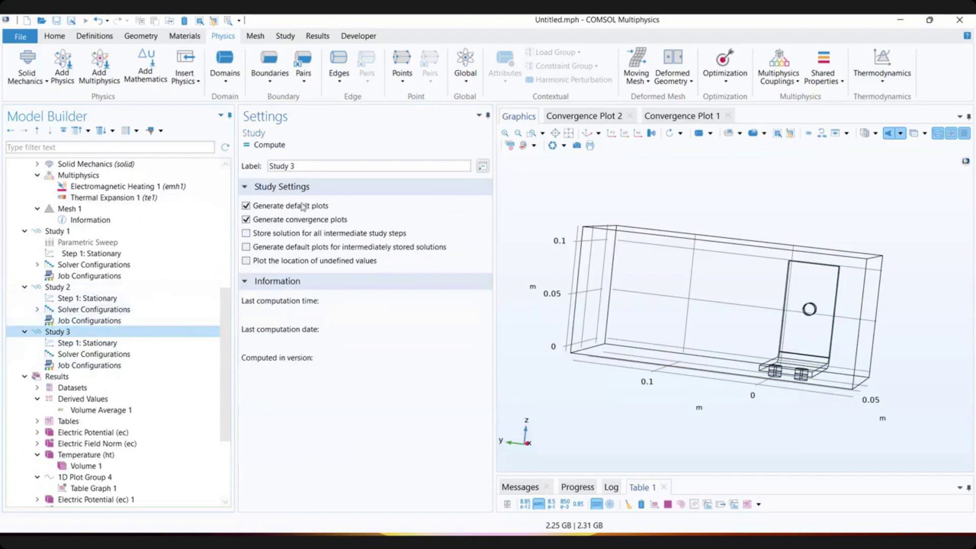
left_click(281, 207)
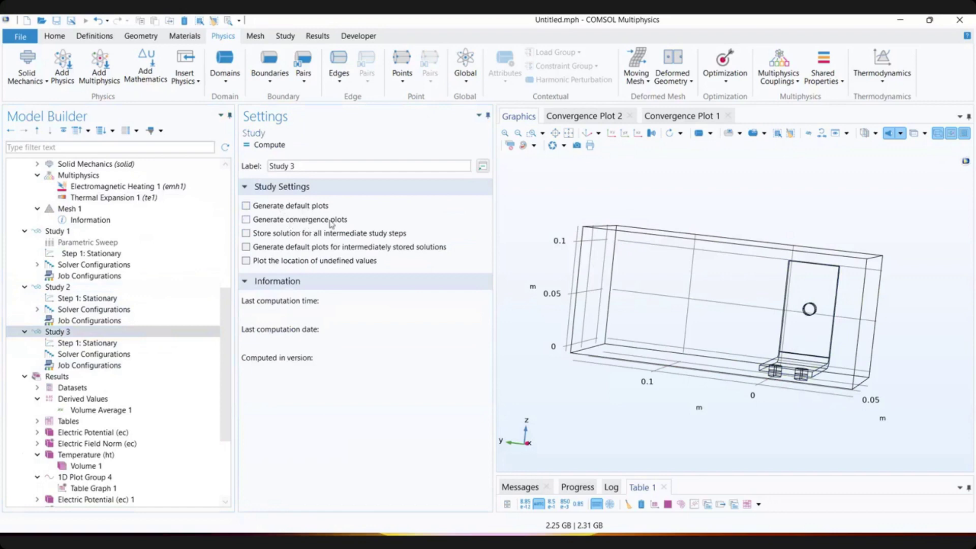
left_click(305, 221)
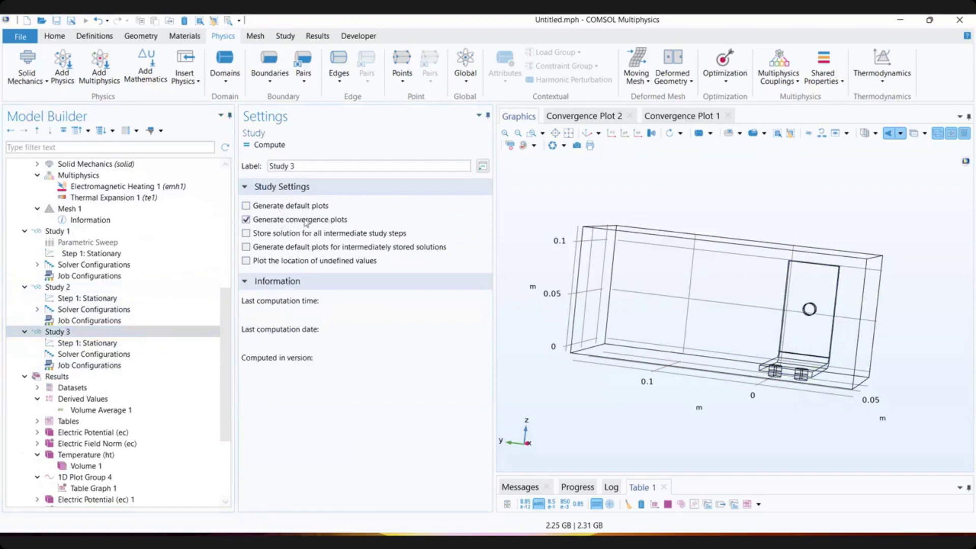
left_click(584, 116)
left_click(679, 116)
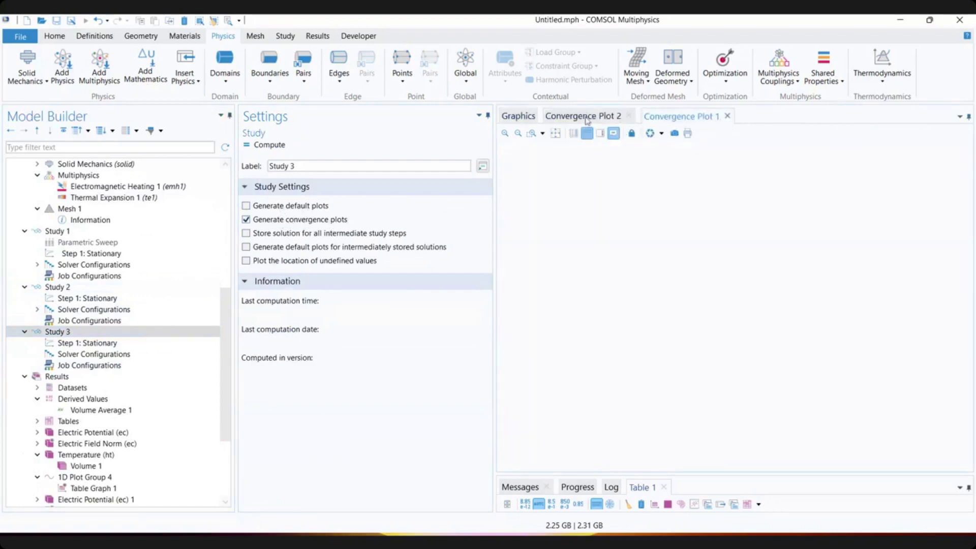
left_click(517, 116)
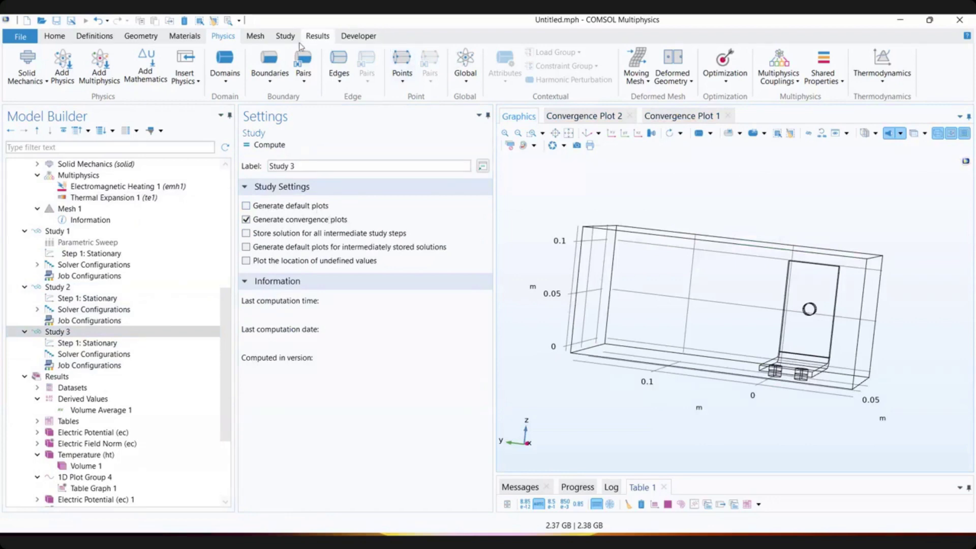
- Compute Study 3, monitor its solver progress and segregated-solver convergence plot, and review the solver messages
left_click(285, 35)
left_click(14, 80)
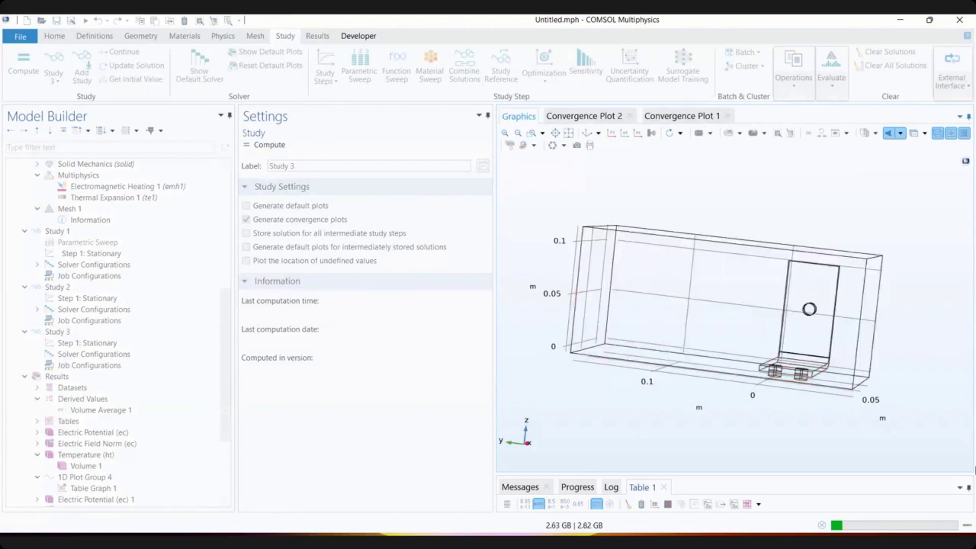
left_click(574, 488)
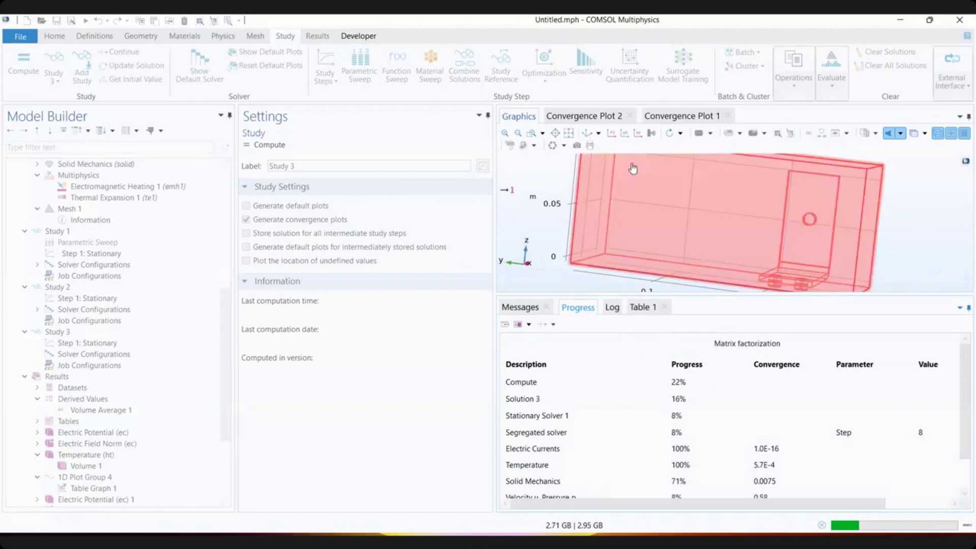
left_click(584, 116)
mouse_move(638, 227)
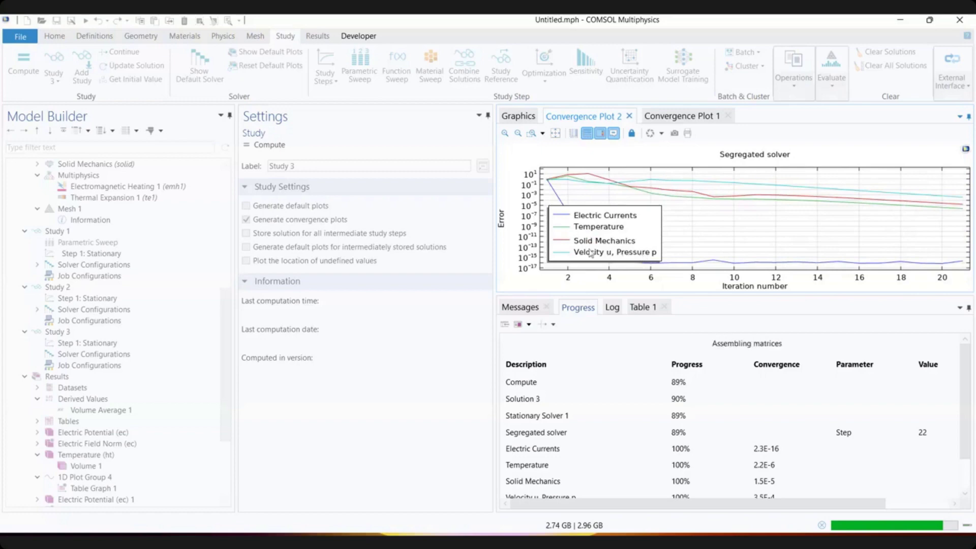
mouse_move(687, 205)
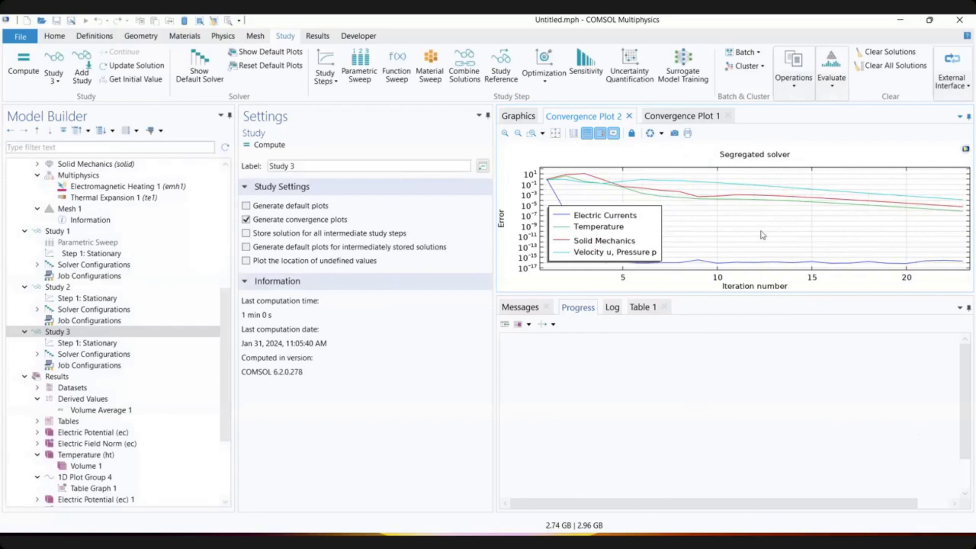
left_click(524, 306)
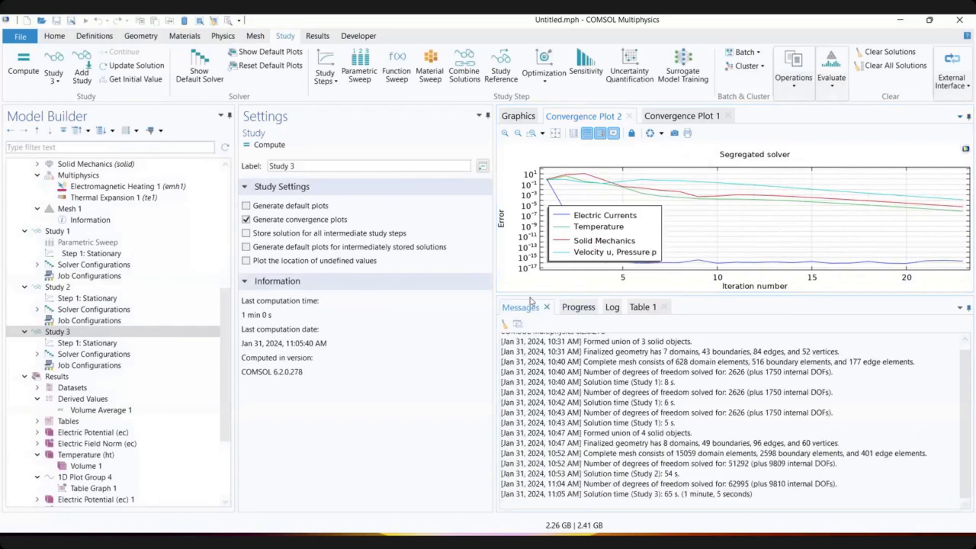
- Review the velocity and pressure plot groups and check which dataset each one uses
scroll(85, 457, "down", 4)
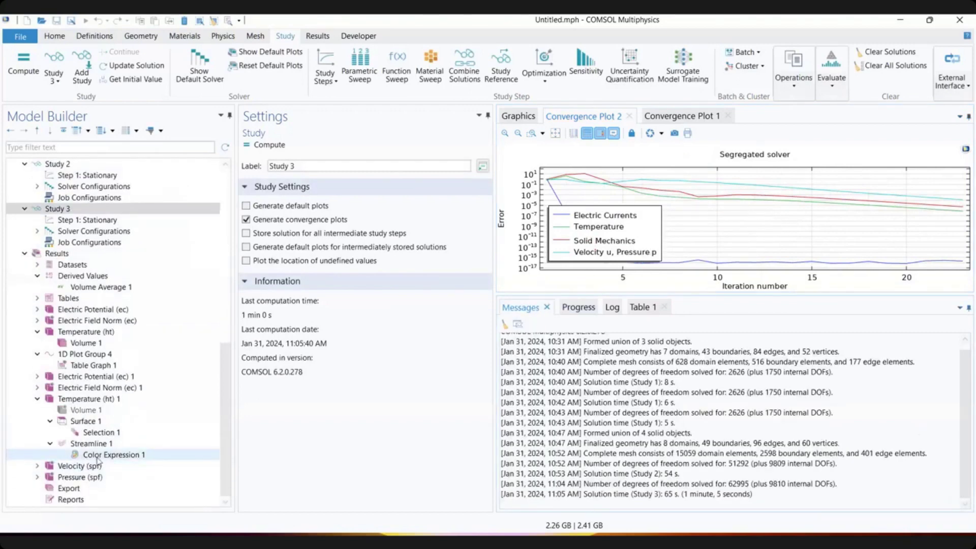
left_click(104, 479)
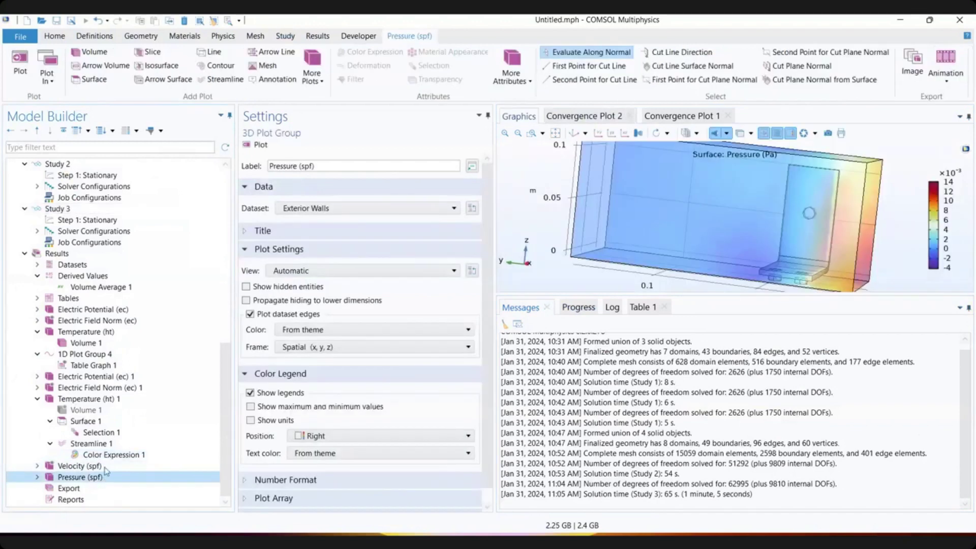
left_click(104, 466)
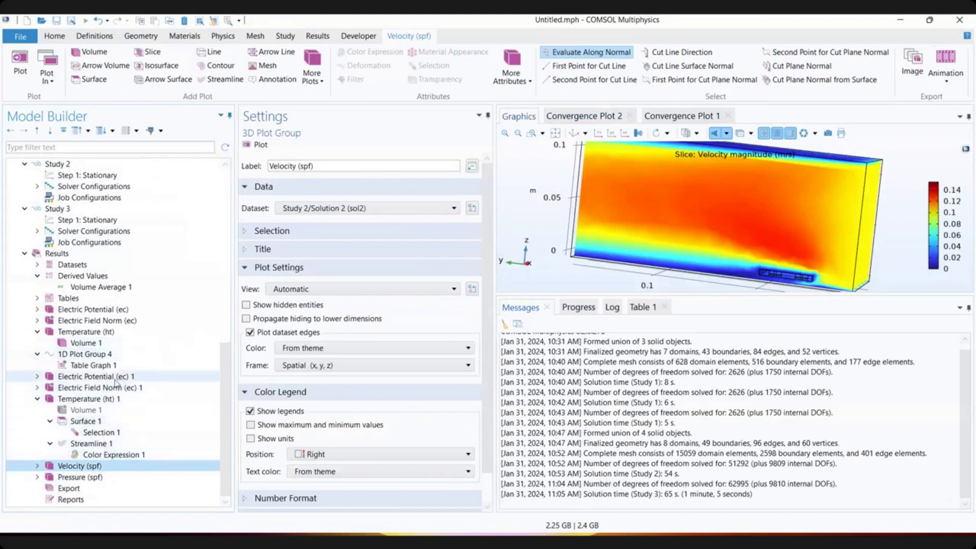
scroll(116, 381, "up", 3)
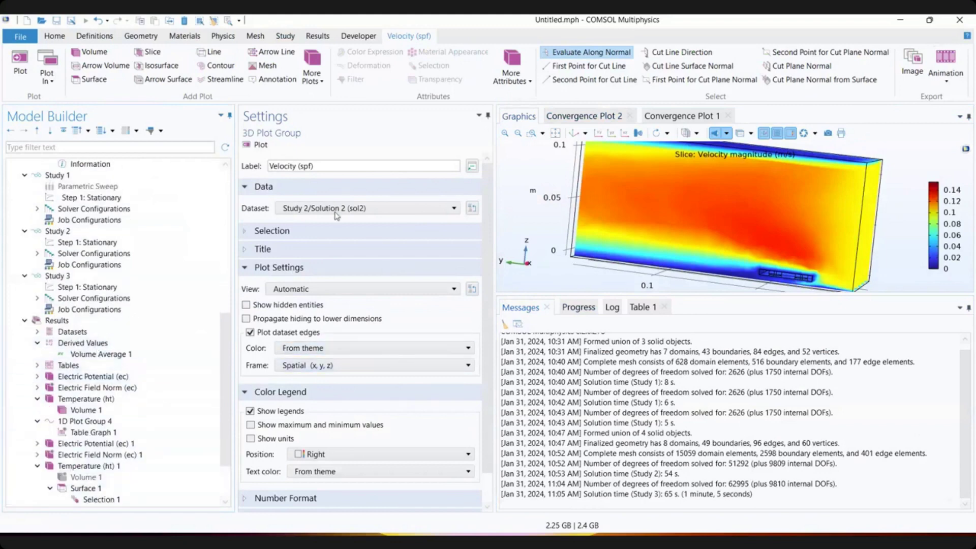
scroll(101, 475, "down", 3)
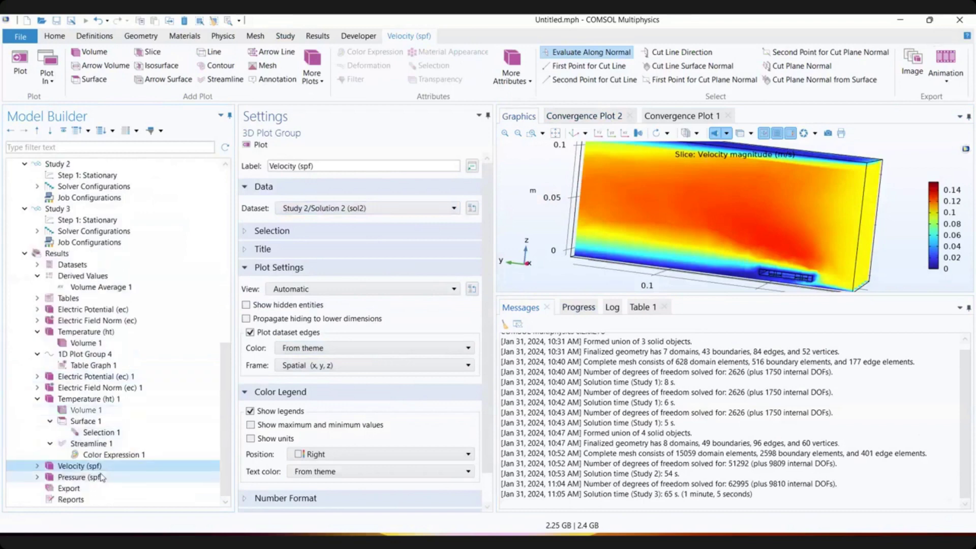
left_click(102, 478)
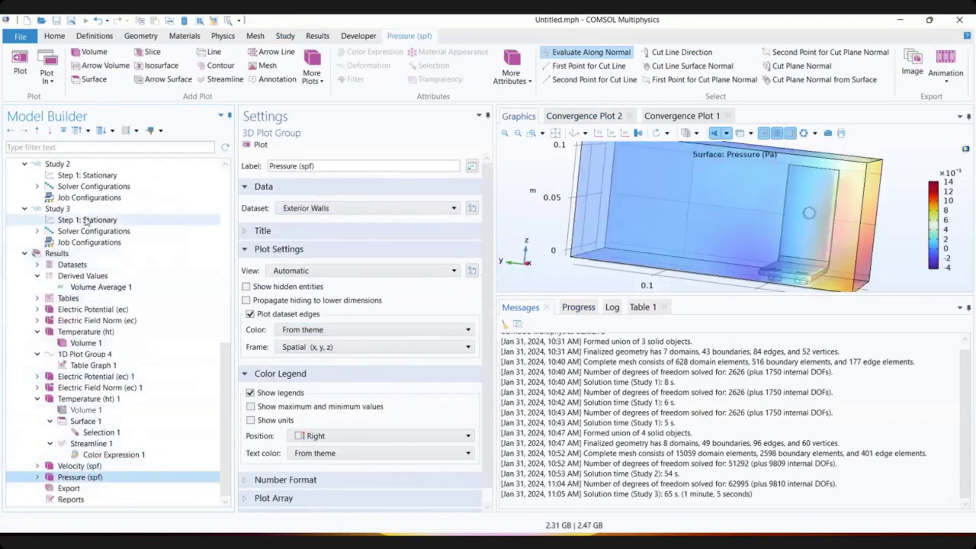
- Compare the physics and multiphysics couplings solved for in the stationary steps of Study 2 and Study 3
left_click(86, 174)
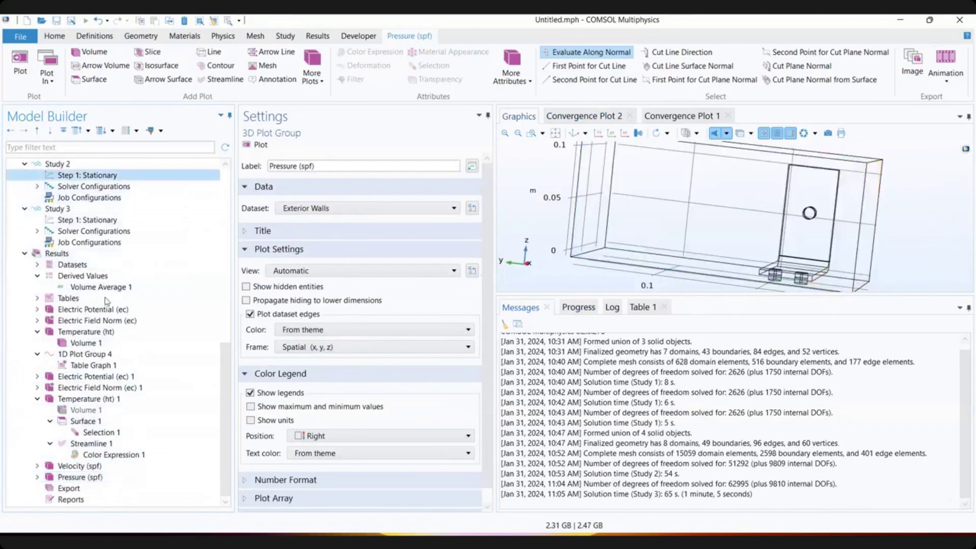
scroll(107, 301, "up", 4)
scroll(98, 307, "up", 3)
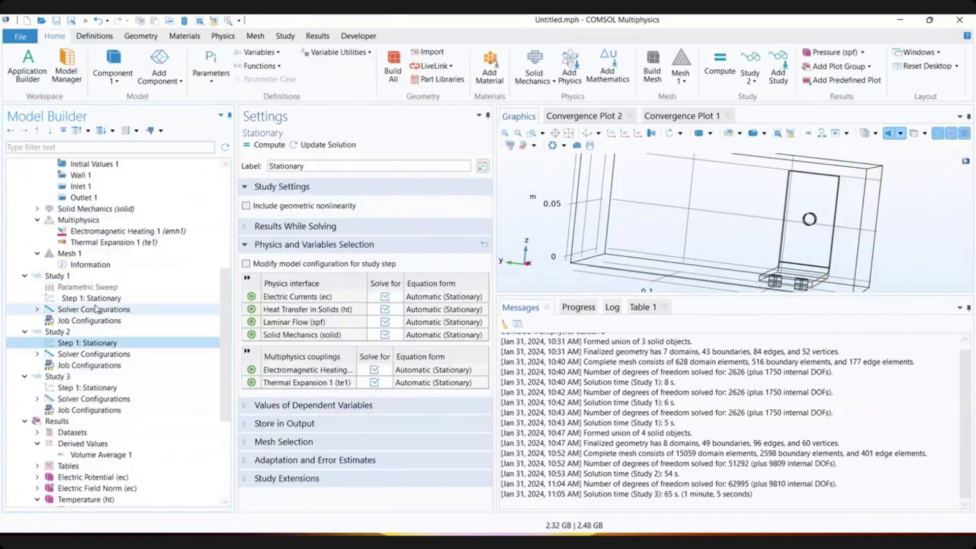
scroll(93, 321, "down", 1)
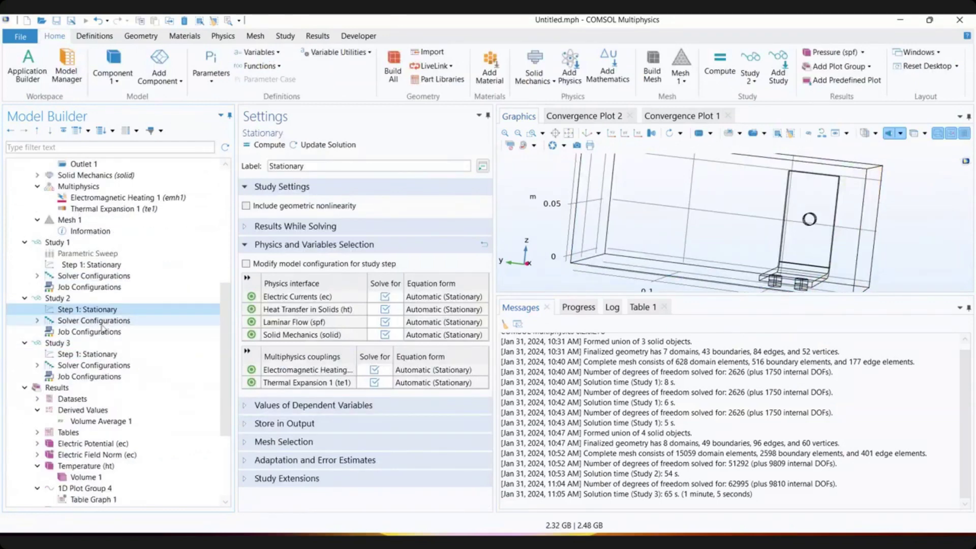
left_click(90, 354)
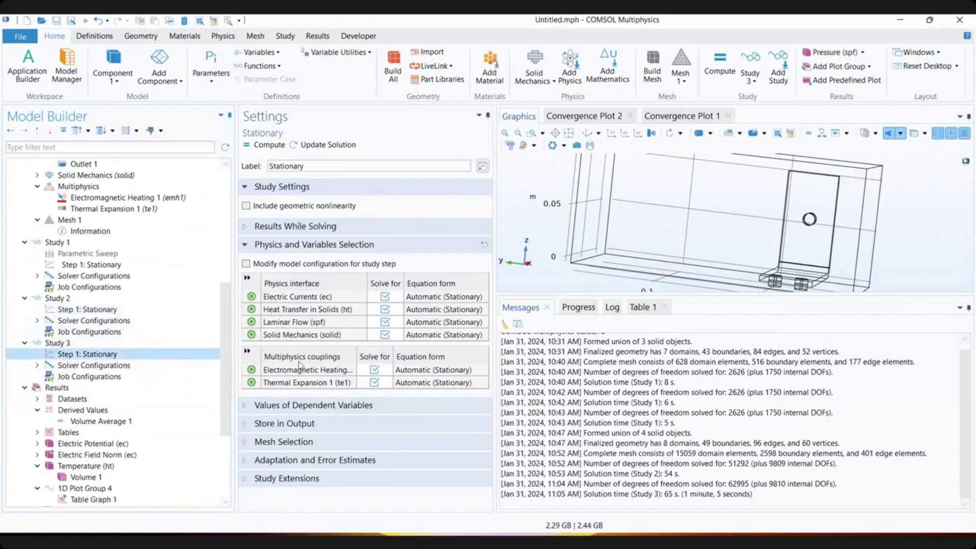
scroll(214, 368, "down", 2)
scroll(206, 345, "up", 1)
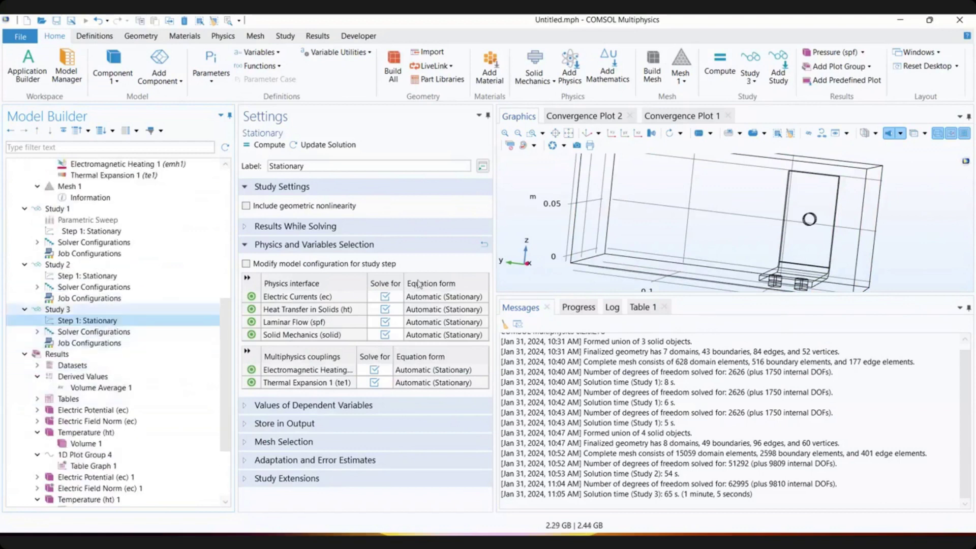
scroll(168, 346, "down", 3)
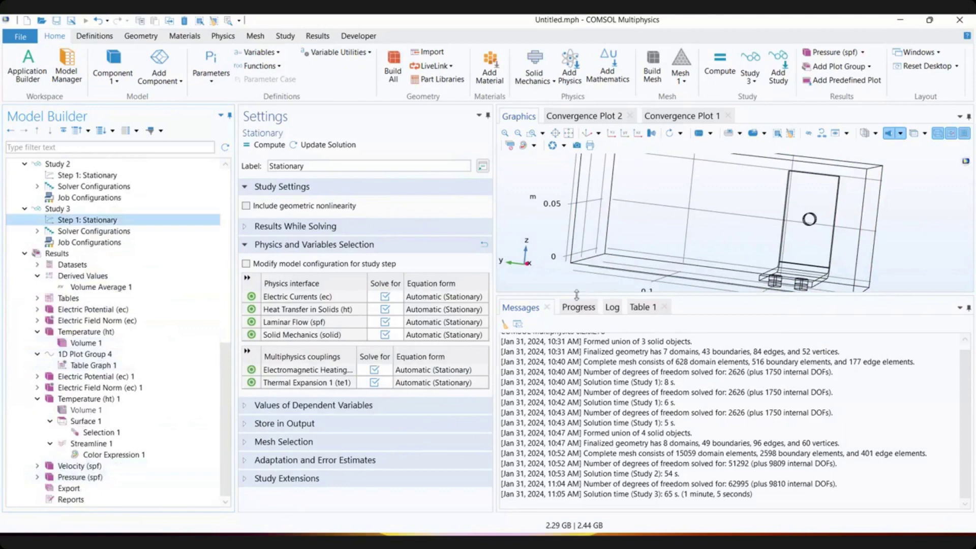
- Enlarge the graphics area and inspect the pressure and velocity plots from Study 2
left_click_drag(577, 295, 577, 503)
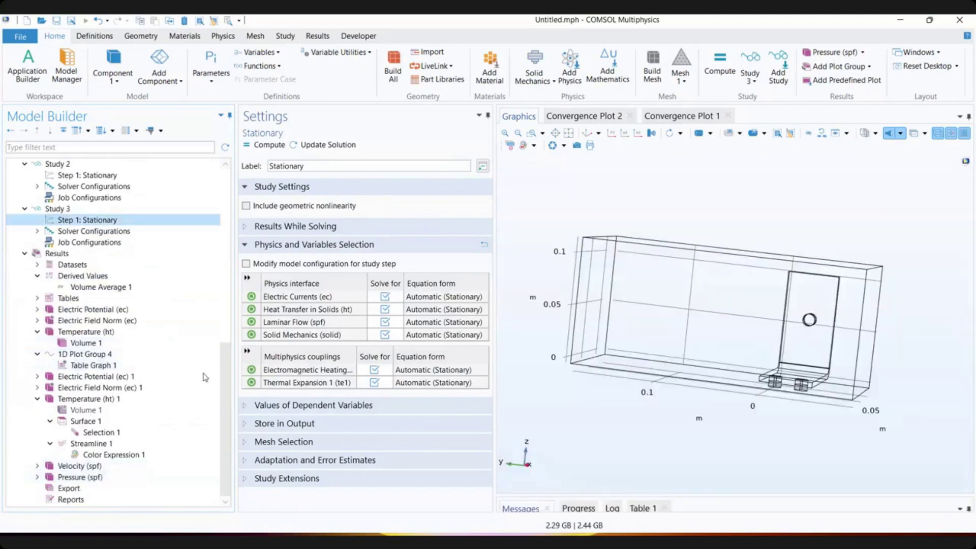
left_click(76, 479)
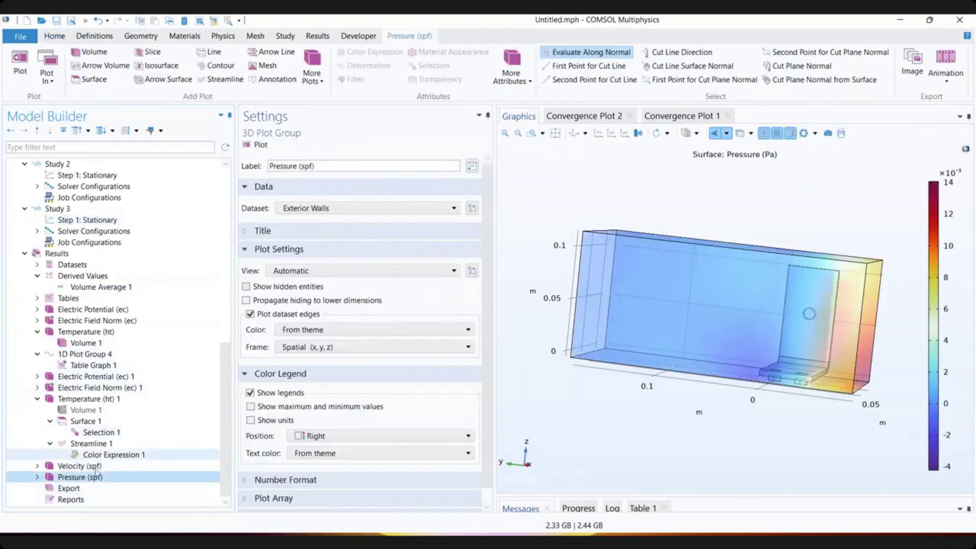
left_click(94, 466)
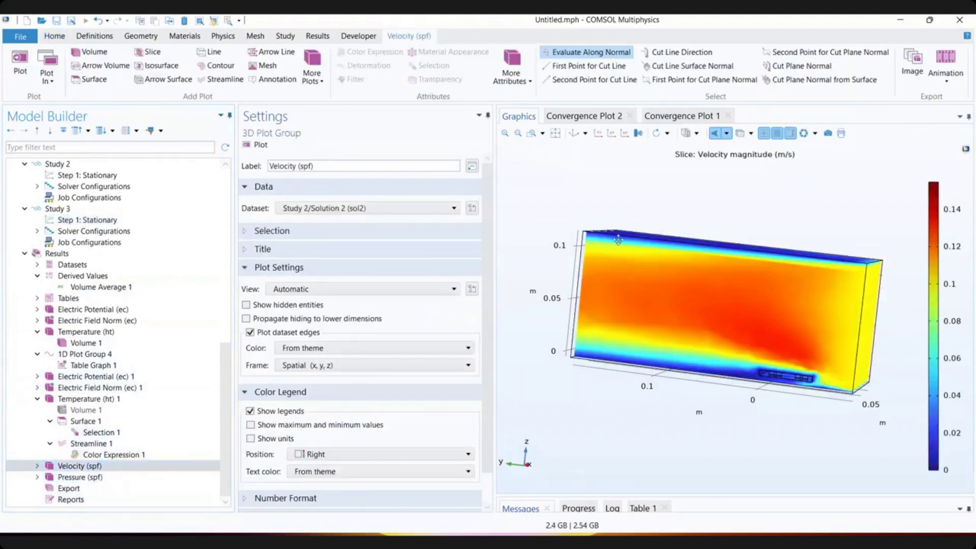
left_click_drag(619, 240, 371, 285)
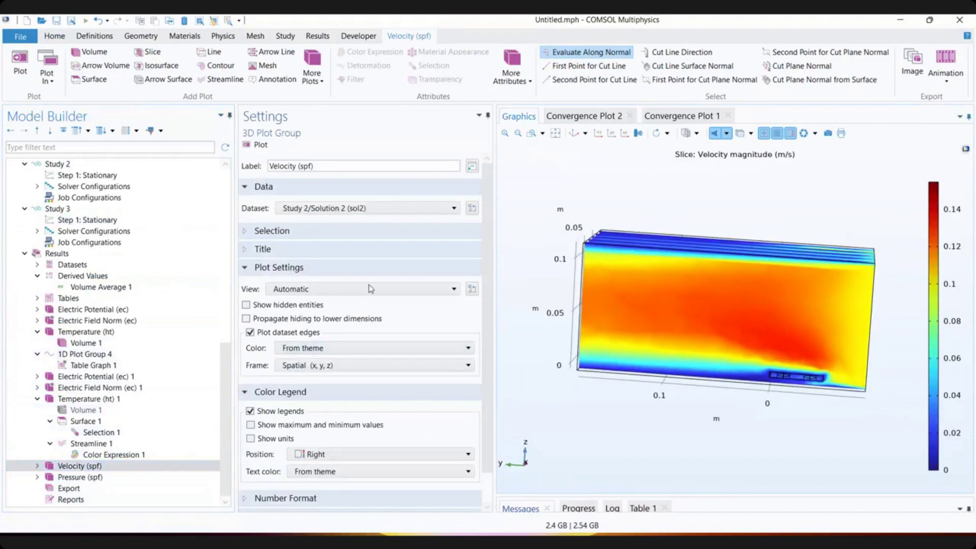
- Set the velocity plot's slice to 1 yz-plane, replot it, and inspect the velocity slice
left_click(37, 466)
left_click(82, 477)
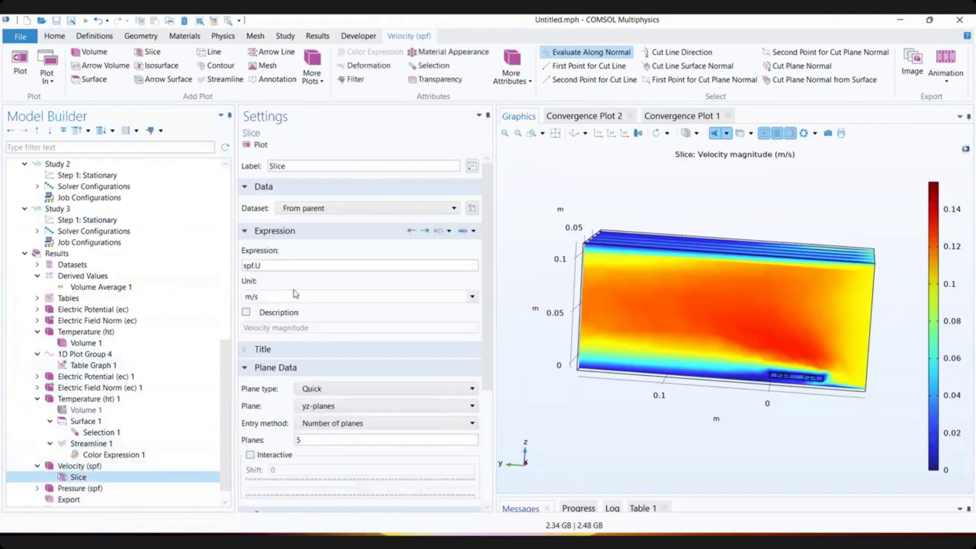
left_click(328, 441)
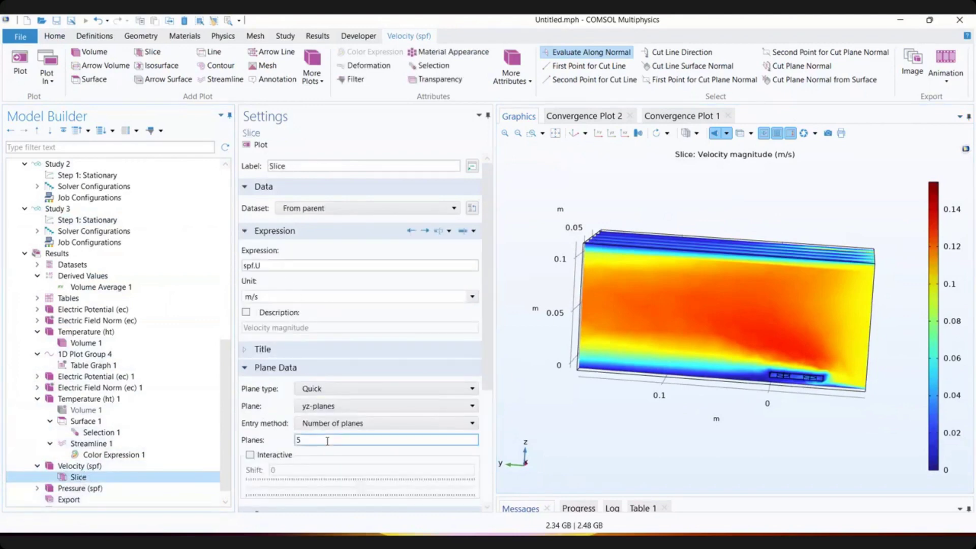
left_click_drag(328, 441, 277, 441)
type("1")
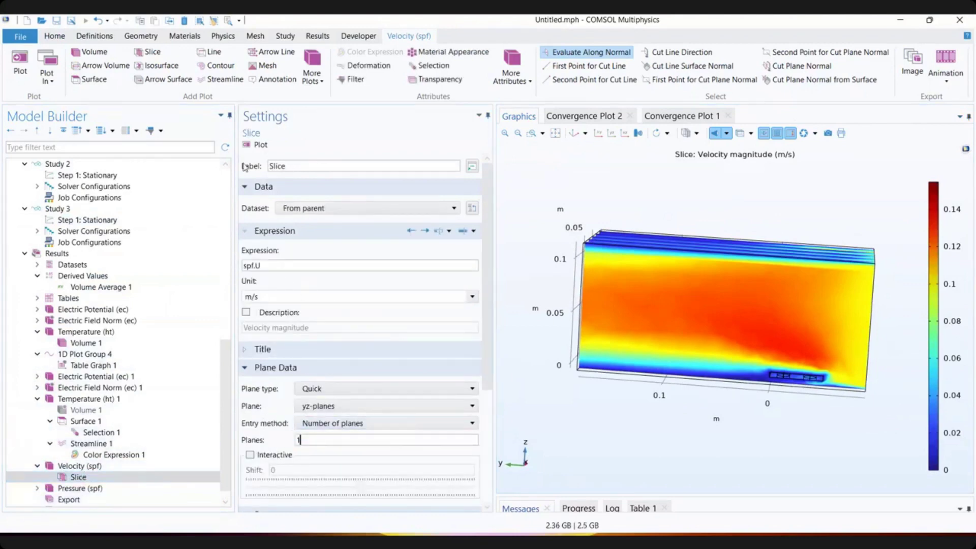
left_click(255, 146)
mouse_move(631, 319)
left_mouse_down()
mouse_move(578, 320)
mouse_move(636, 337)
left_mouse_up()
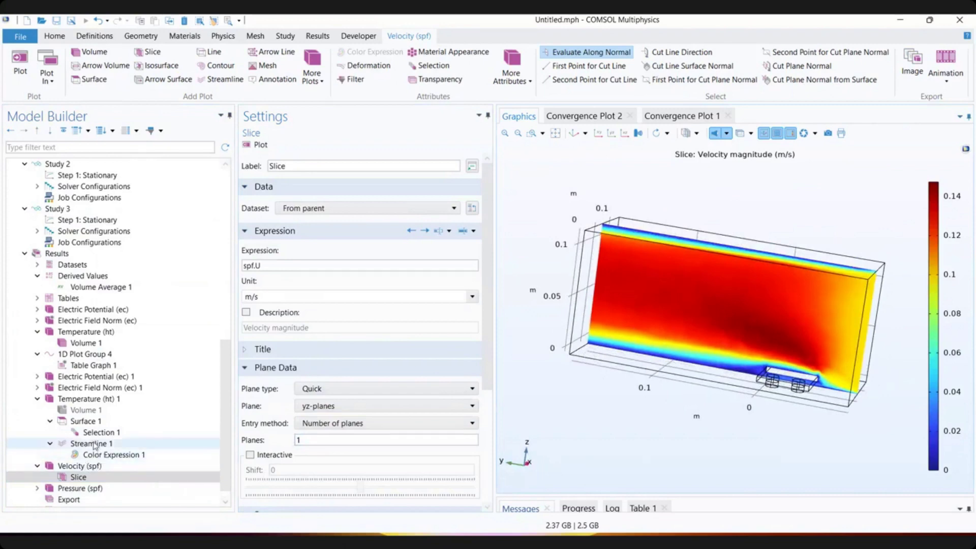
- Review the second temperature plot, the velocity and pressure plots with their datasets, and the default-plot setting of Study 3
left_click(93, 445)
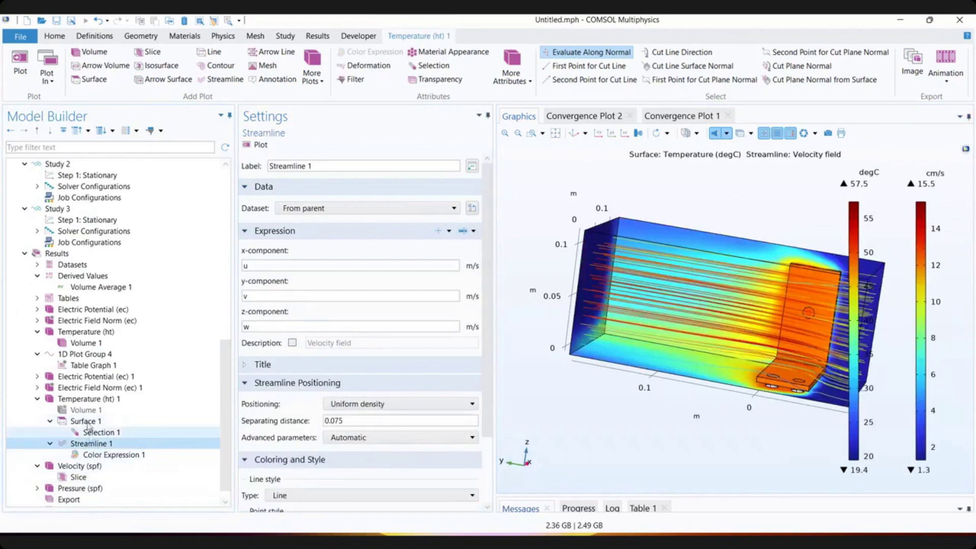
left_click(98, 400)
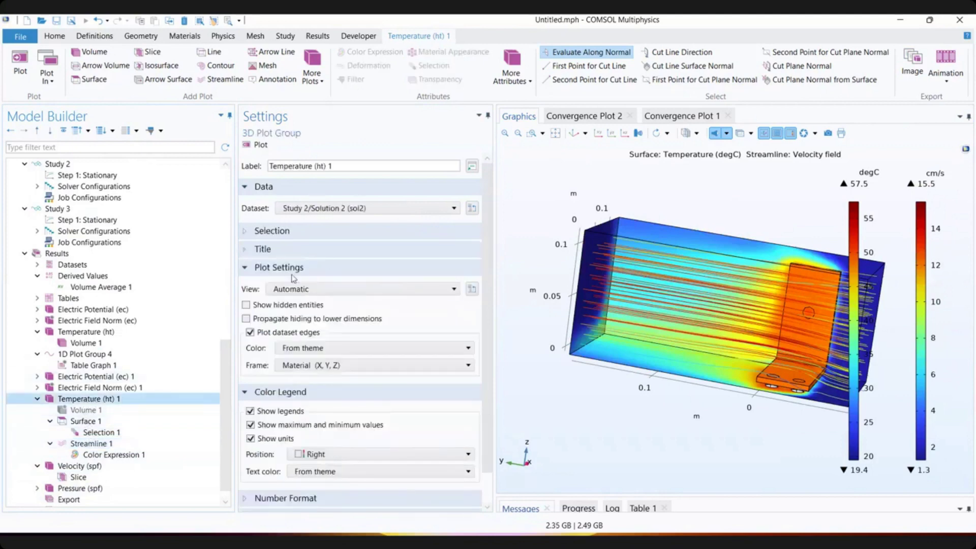
left_click(99, 467)
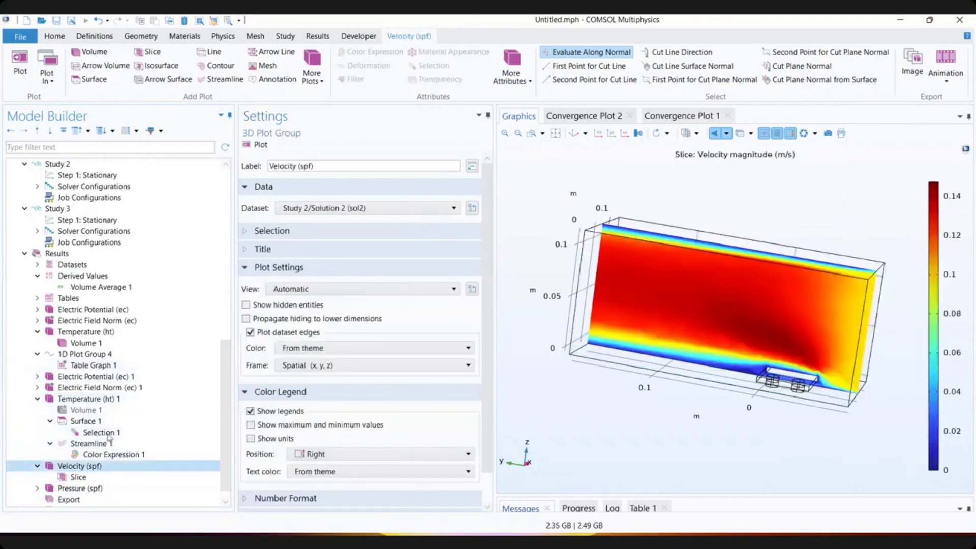
scroll(108, 440, "down", 1)
left_click(102, 477)
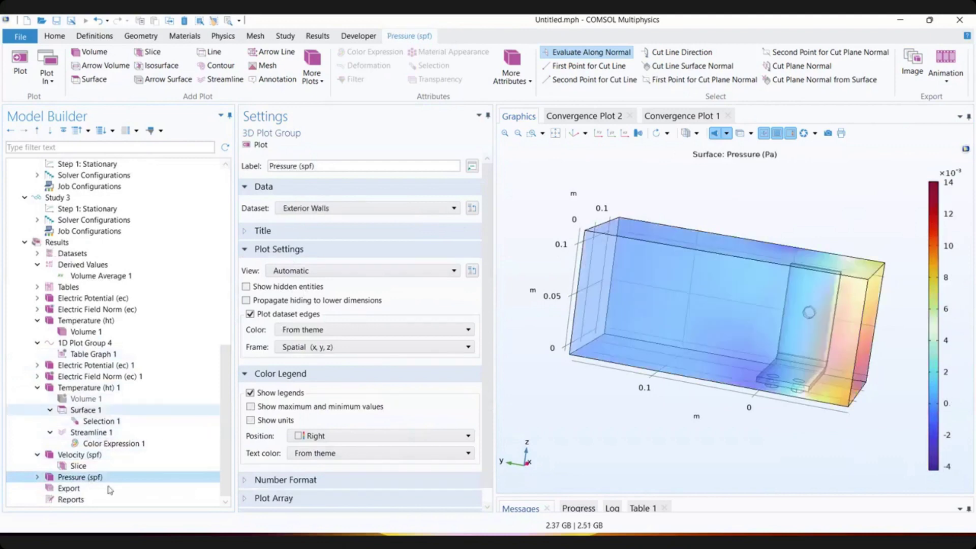
left_click(96, 454)
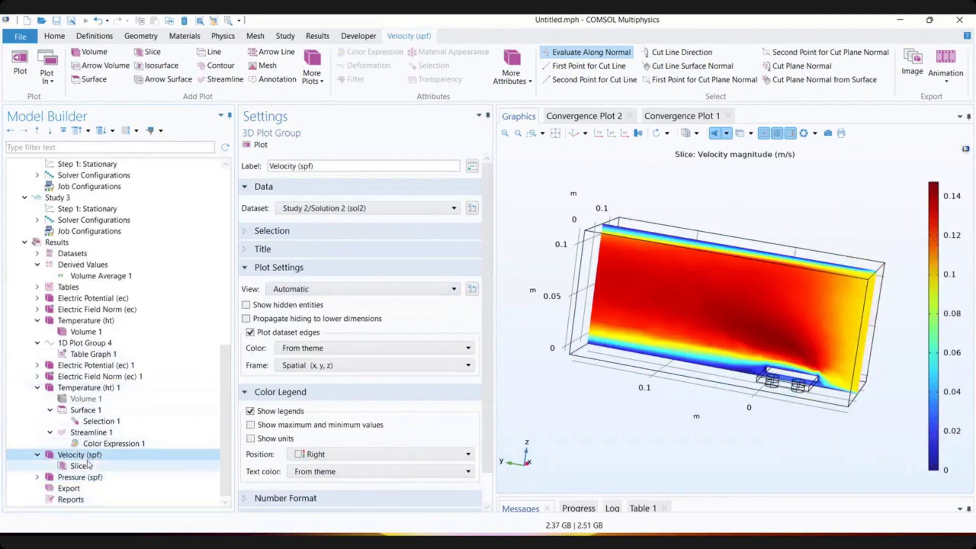
scroll(88, 460, "up", 4)
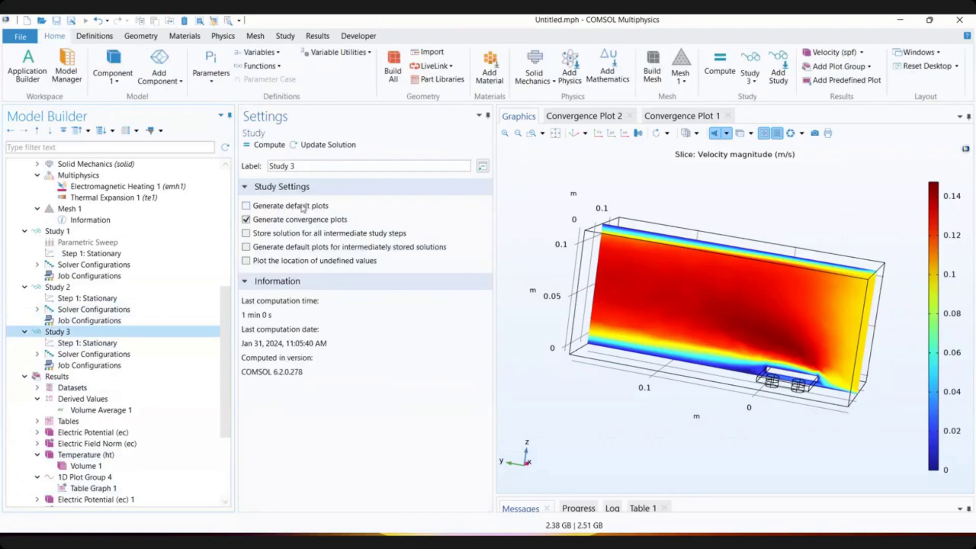
scroll(112, 310, "down", 4)
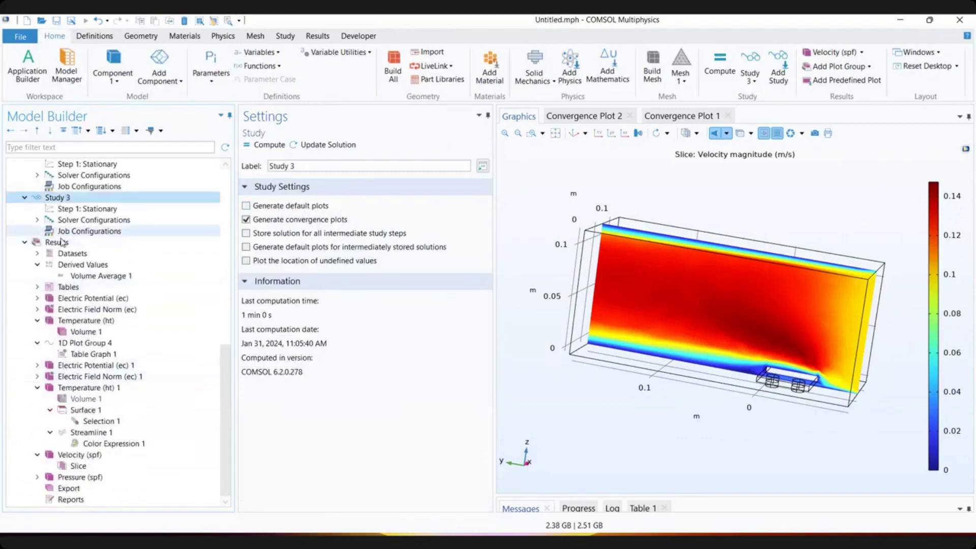
- Add a 3D plot group labelled Displacement under Results and set its dataset to Study 3/Solution 3 (sol3)
left_click(57, 243)
right_click(61, 244)
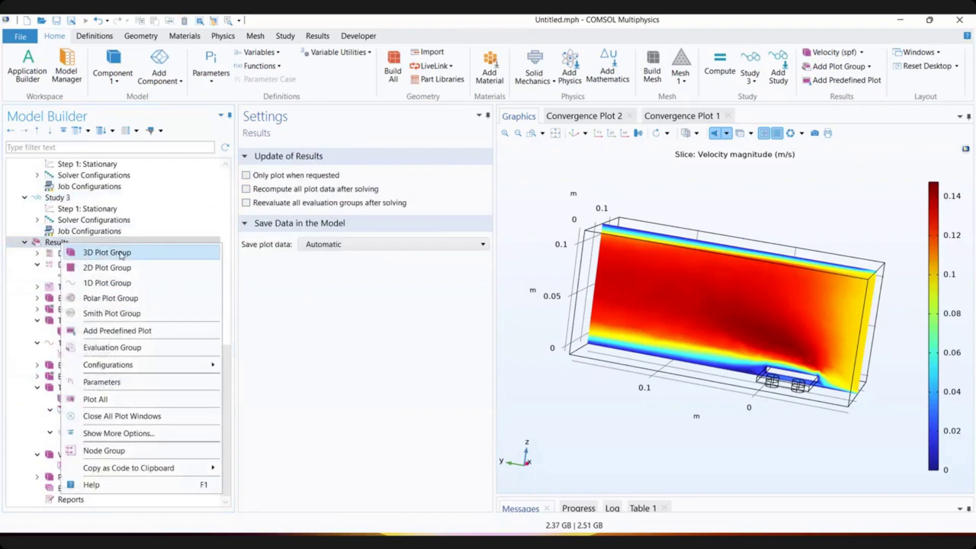
left_click(121, 252)
triple_click(352, 166)
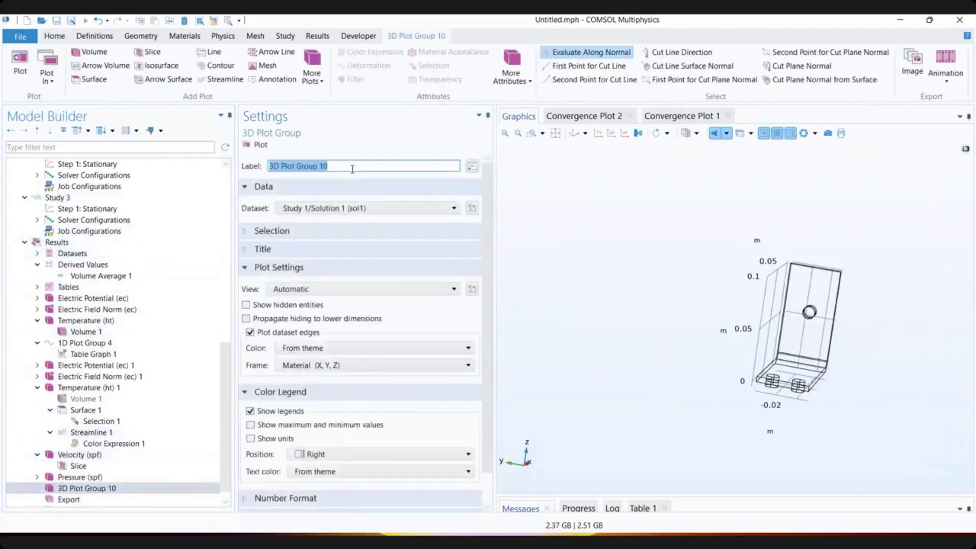
type("Disp")
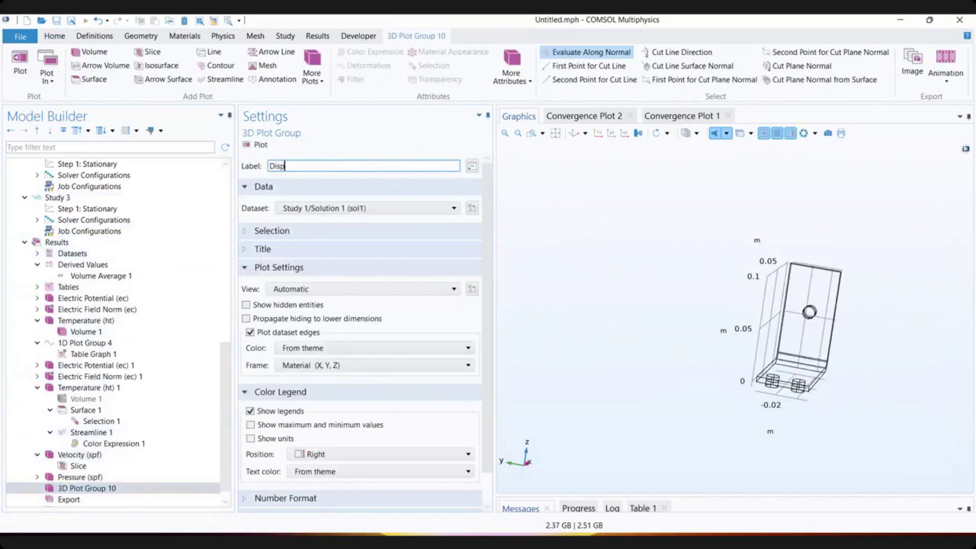
type("lacement")
key("Return")
scroll(96, 453, "down", 1)
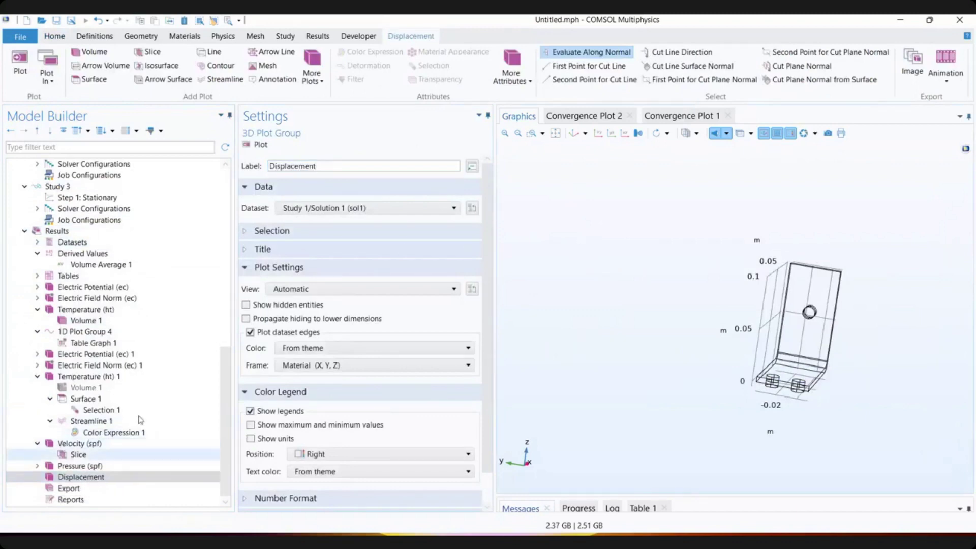
left_click(299, 209)
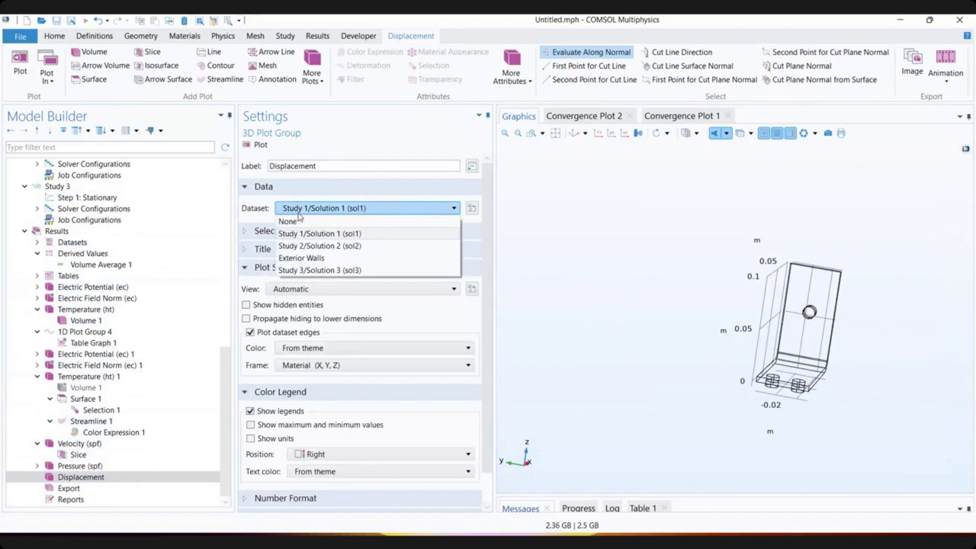
left_click(308, 271)
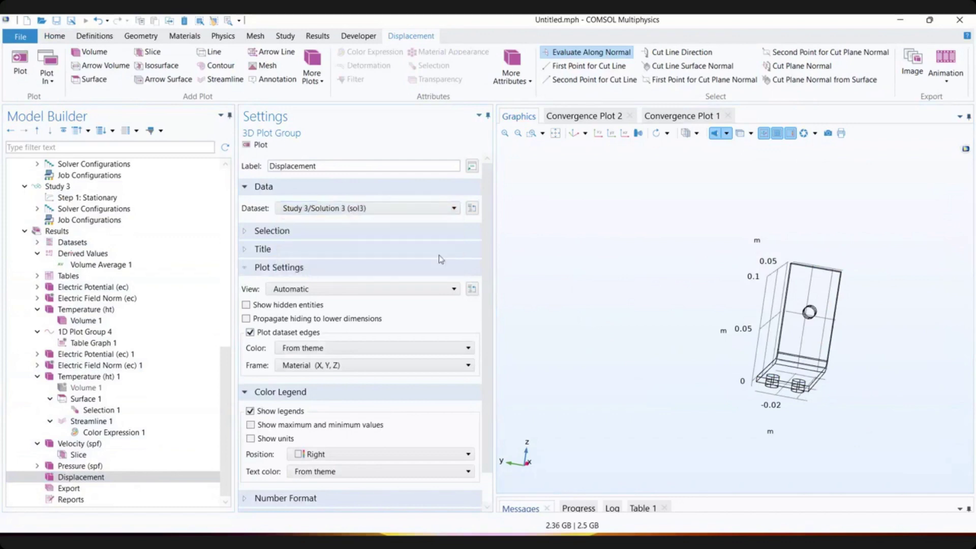
- Add a volume plot to the Displacement group, plot the expression T, and turn on transparency
right_click(77, 477)
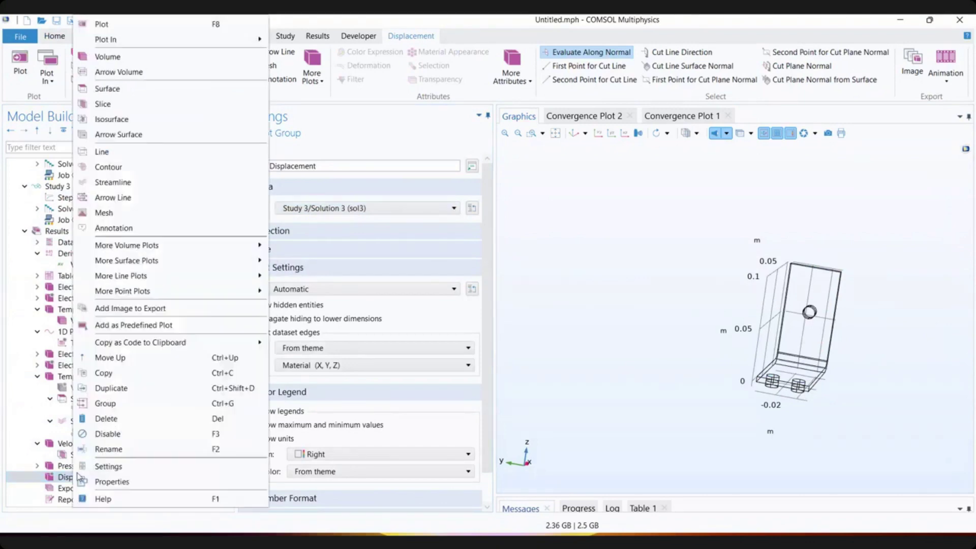
left_click(123, 57)
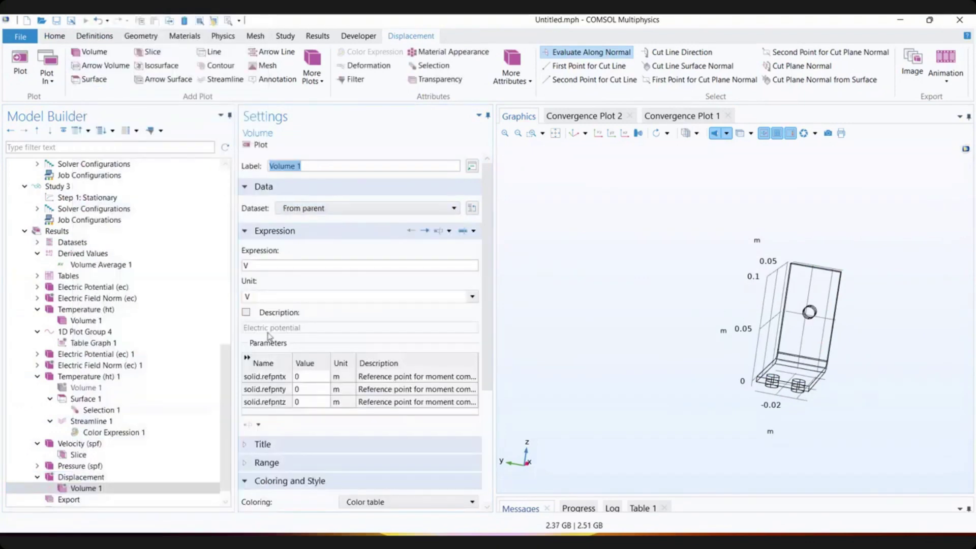
scroll(269, 336, "down", 3)
scroll(274, 277, "up", 3)
left_click(257, 264)
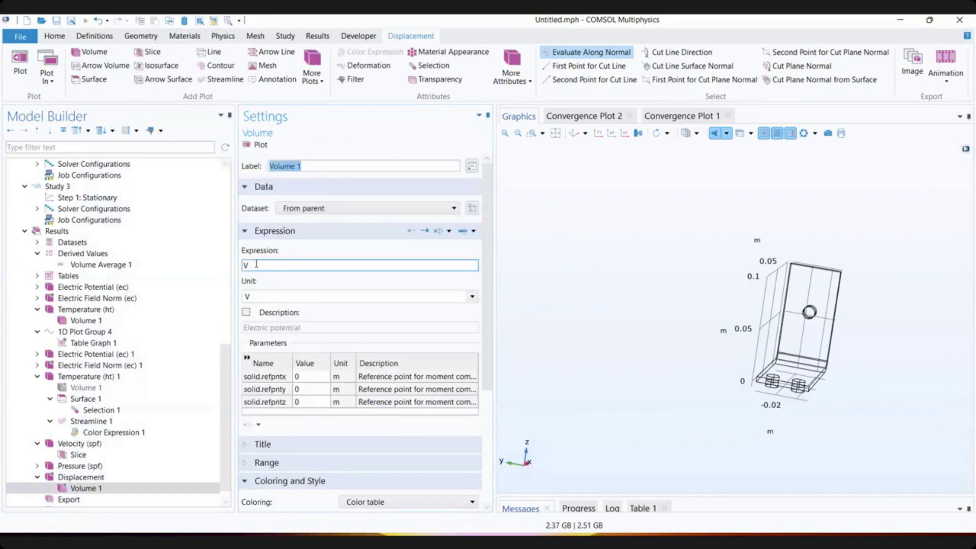
double_click(275, 265)
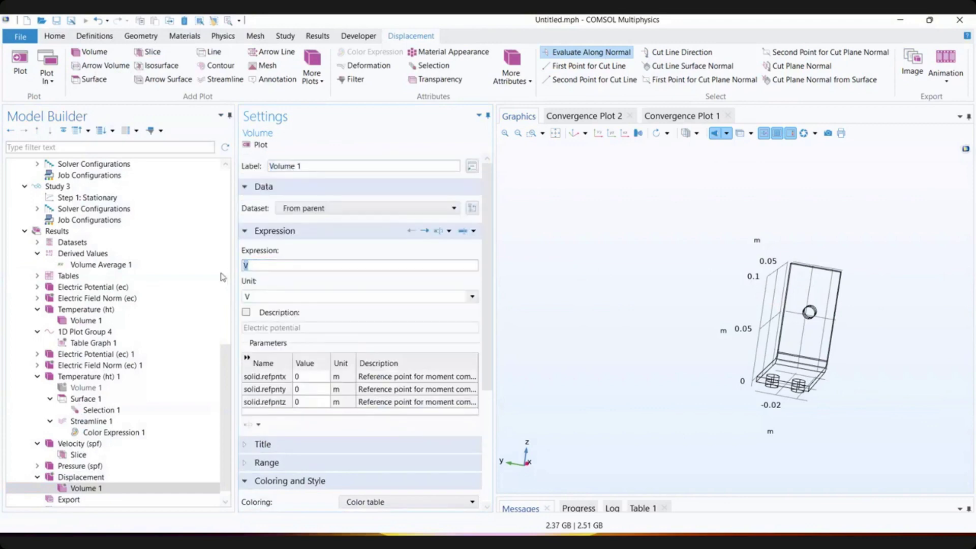
left_click(263, 294)
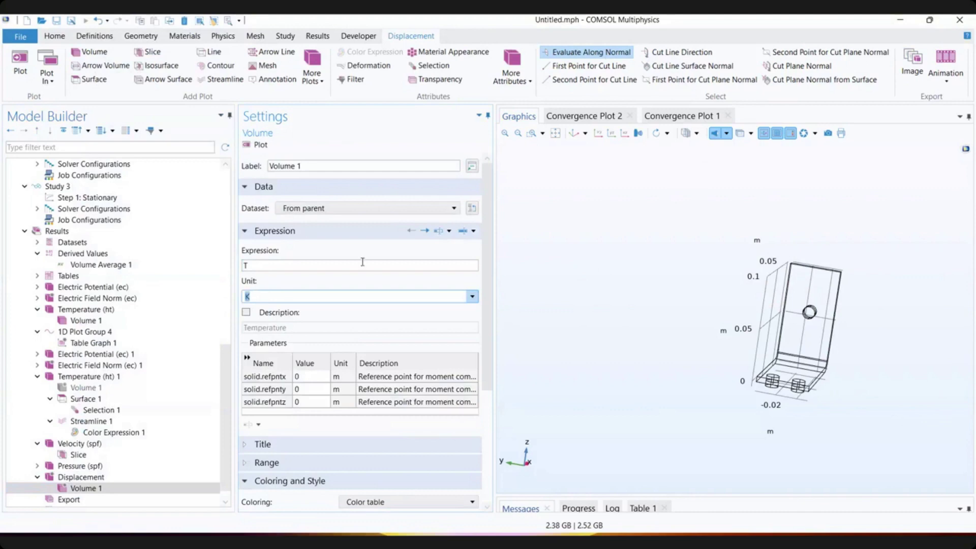
left_click(257, 144)
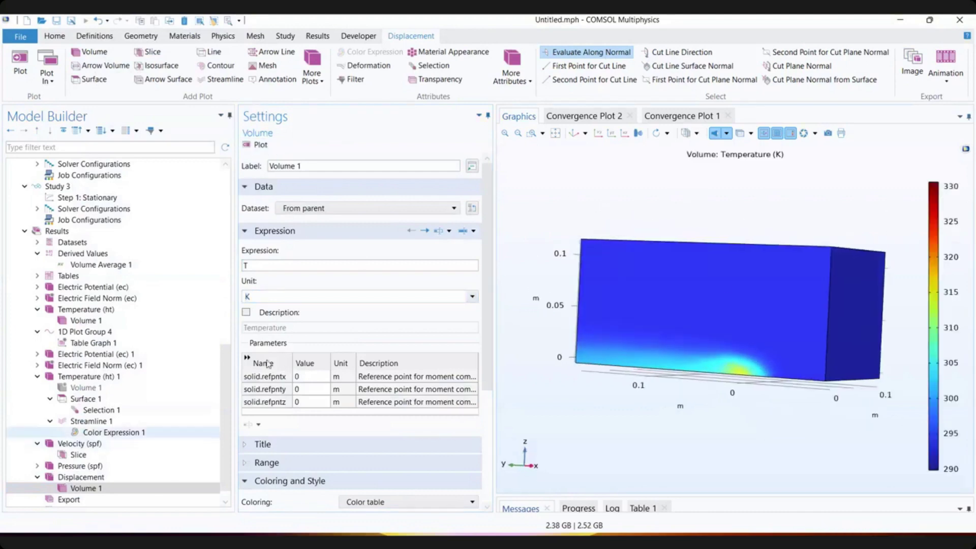
left_click(740, 134)
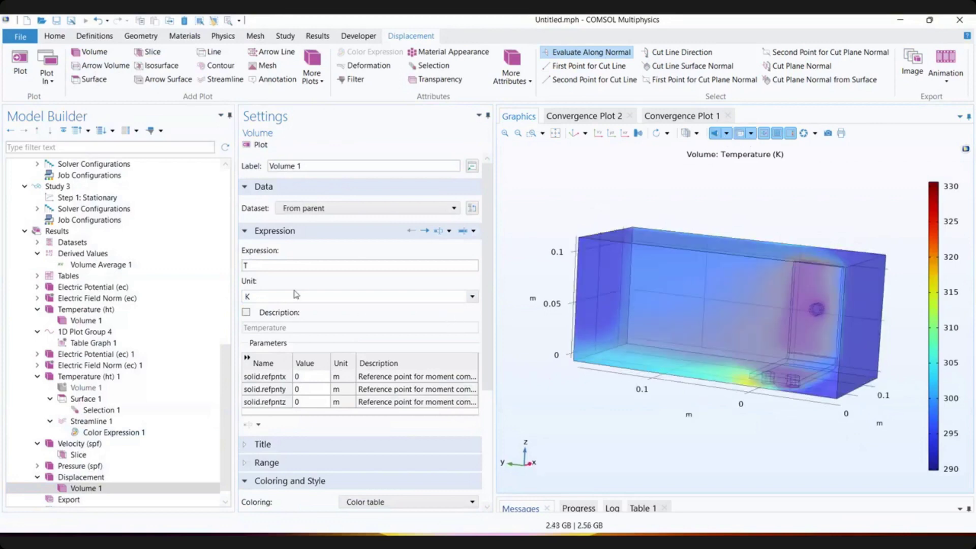
- Replace the volume plot's expression with the Solid Mechanics displacement magnitude solid.disp, set its unit to um, and plot it
left_click(476, 232)
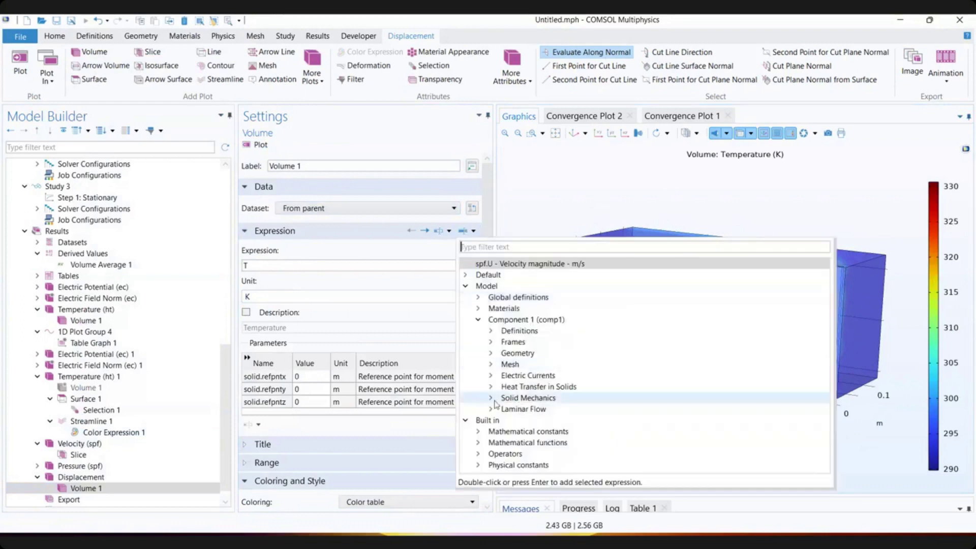
double_click(540, 399)
scroll(532, 406, "down", 2)
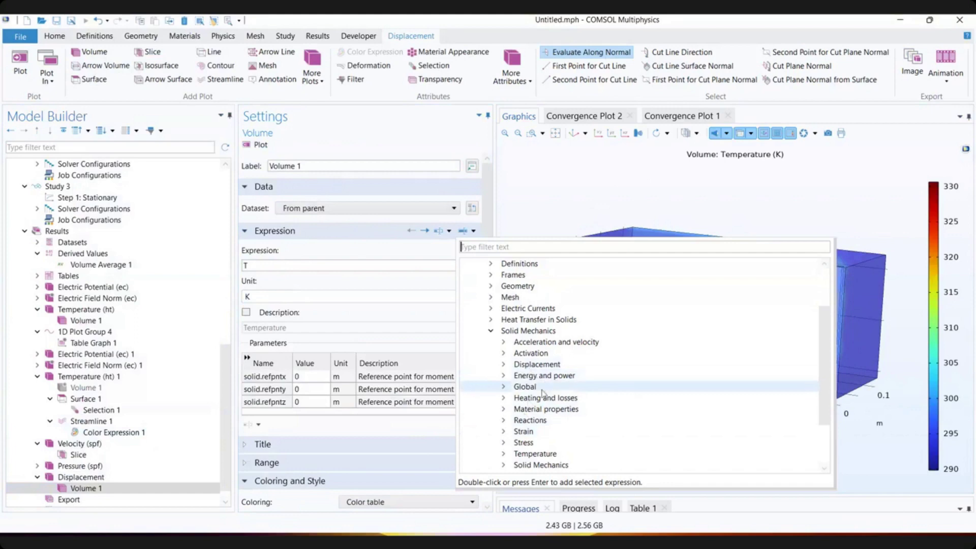
scroll(543, 432, "down", 1)
double_click(526, 433)
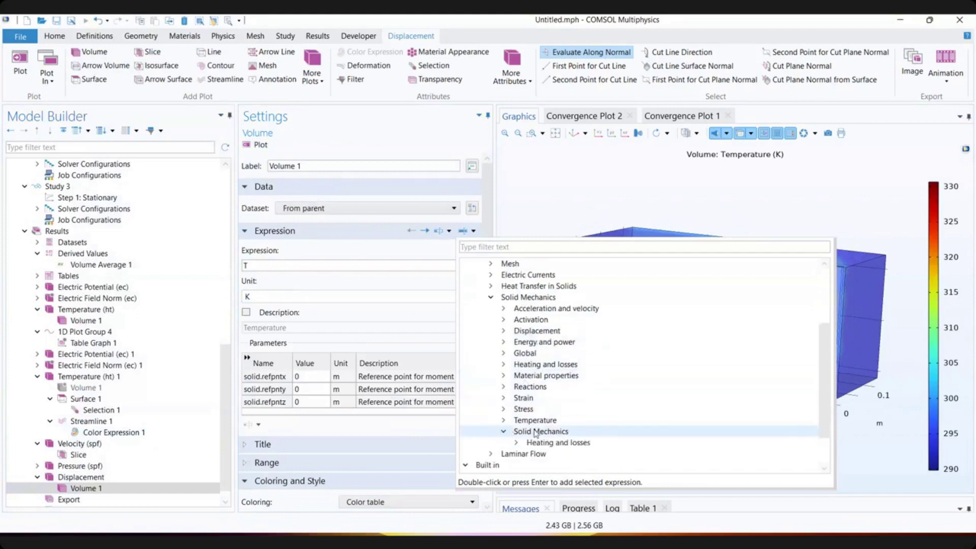
scroll(524, 432, "down", 1)
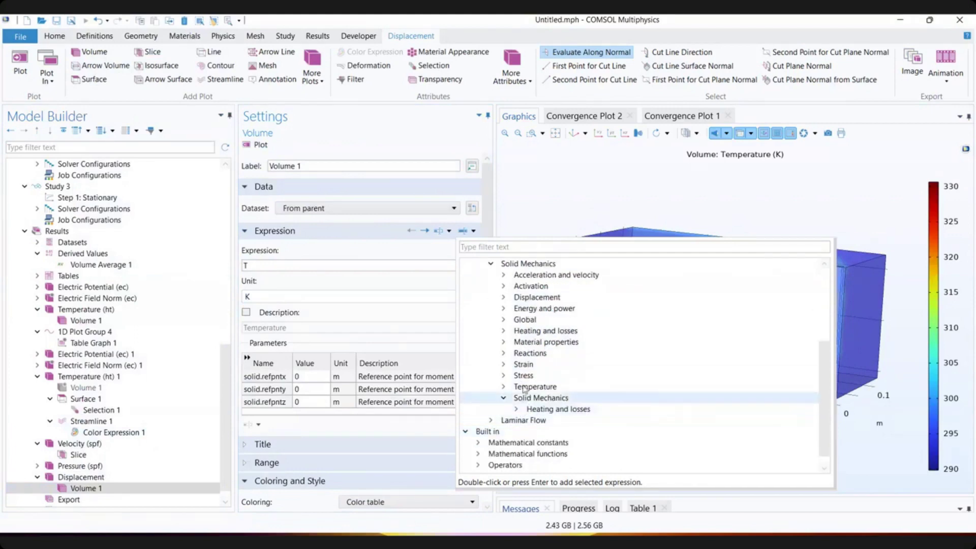
double_click(537, 297)
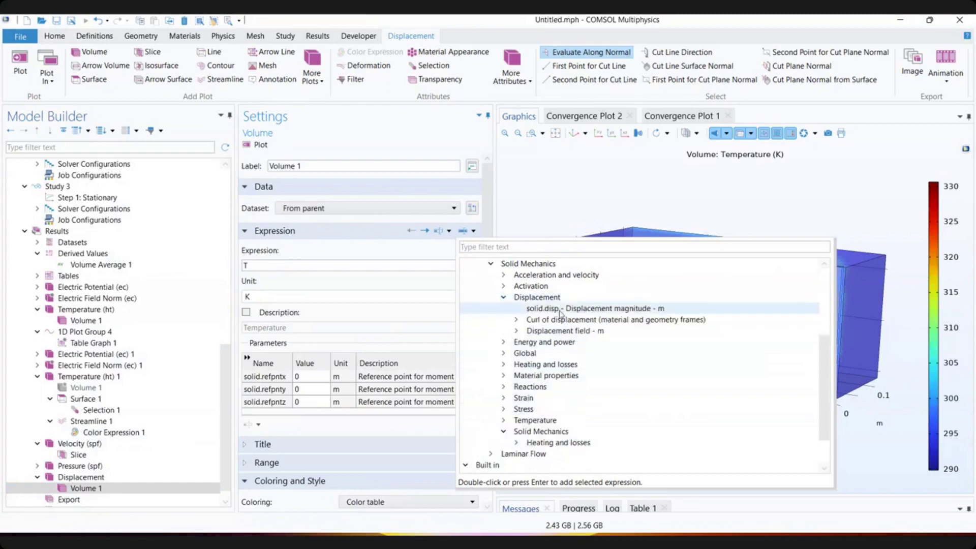
left_click(594, 310)
double_click(594, 310)
left_click(273, 296)
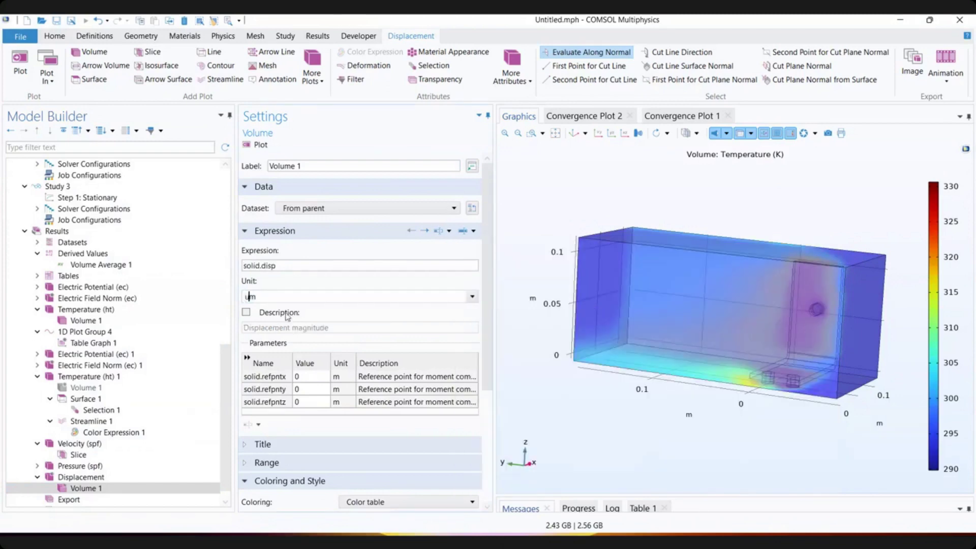
left_click(258, 145)
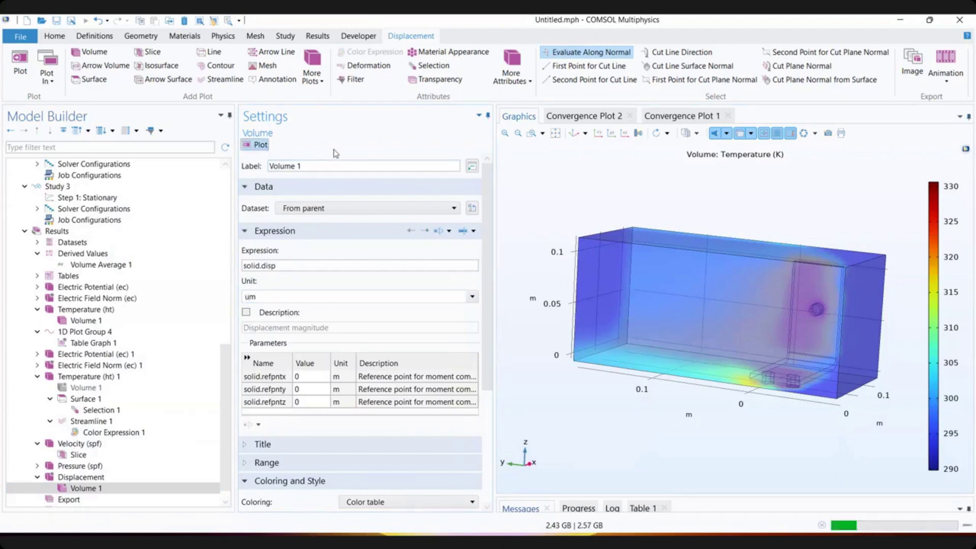
- Show the maximum and minimum values and the units in the Displacement plot group's color legend, and turn off transparency
left_click_drag(660, 223, 795, 357)
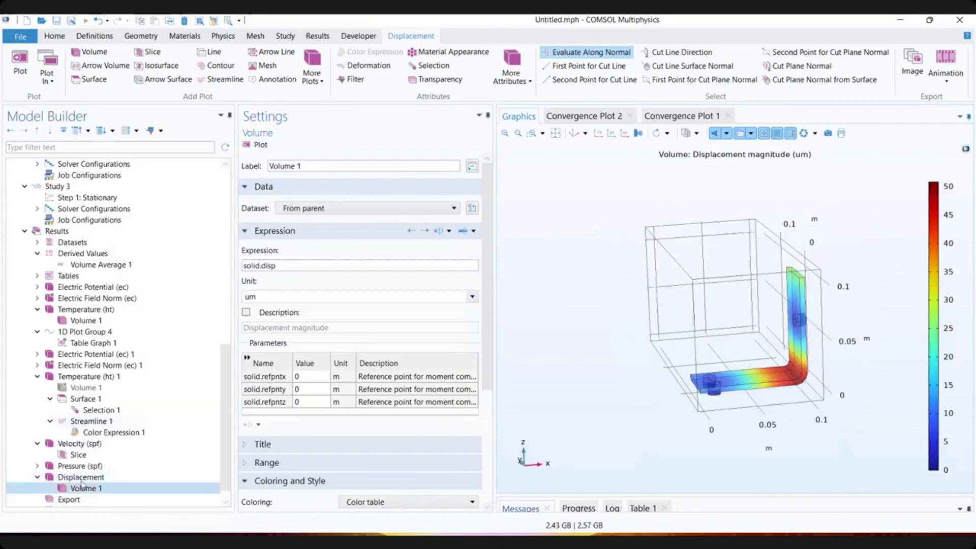
left_click(81, 478)
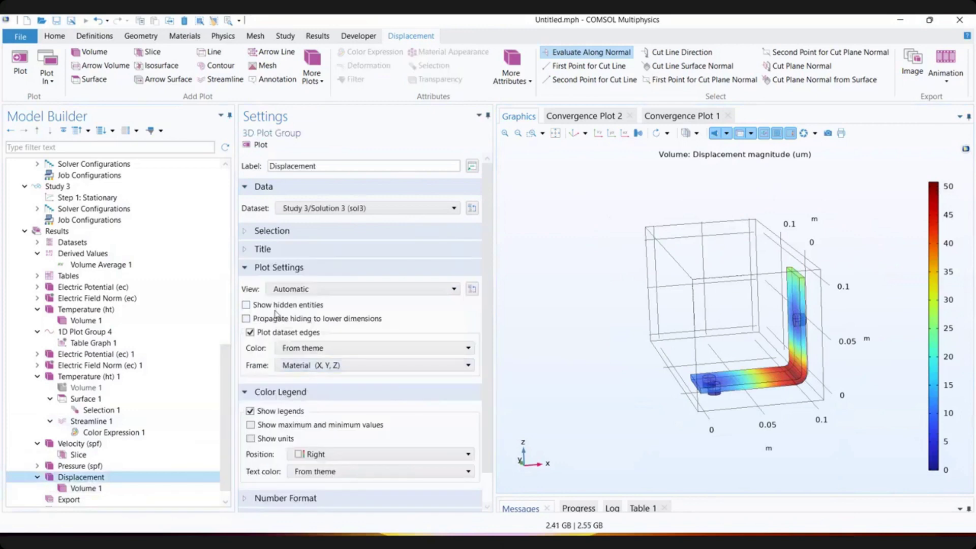
left_click(280, 425)
left_click(279, 439)
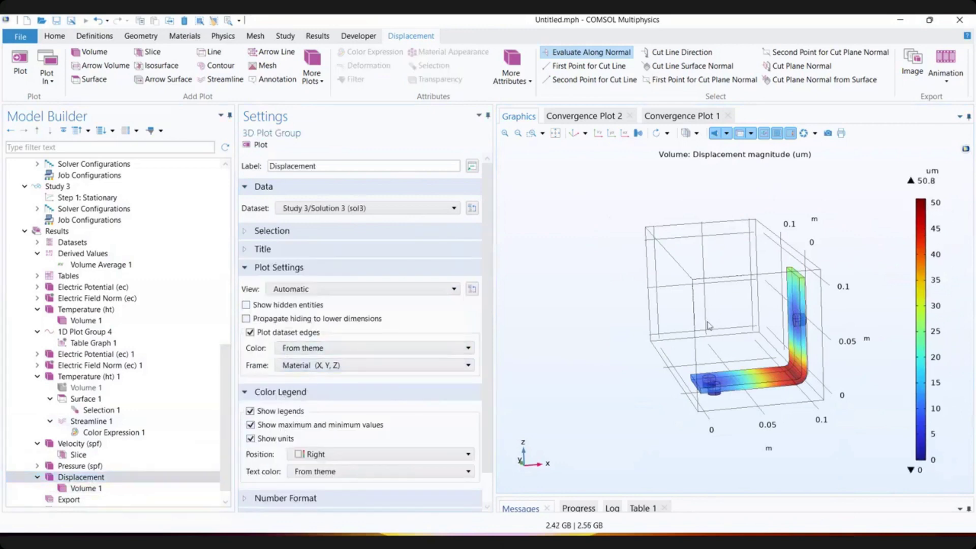
left_click_drag(734, 304, 731, 199)
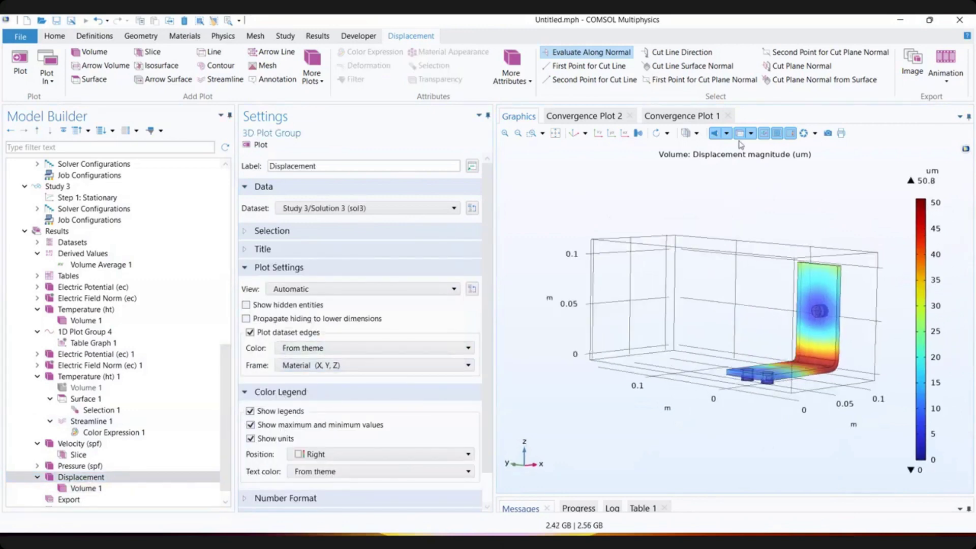
left_click(740, 133)
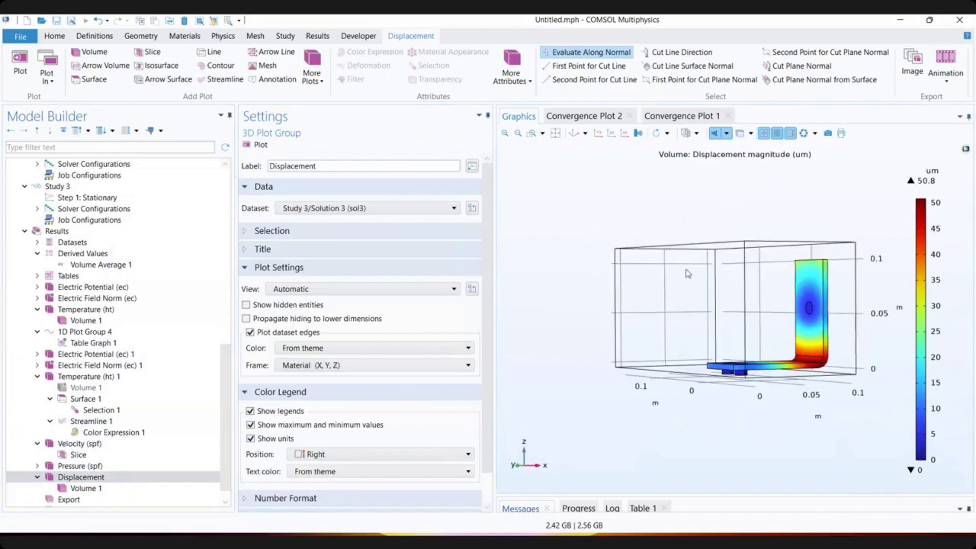
- Add a Deformation to the volume plot of the Displacement group
scroll(84, 488, "down", 1)
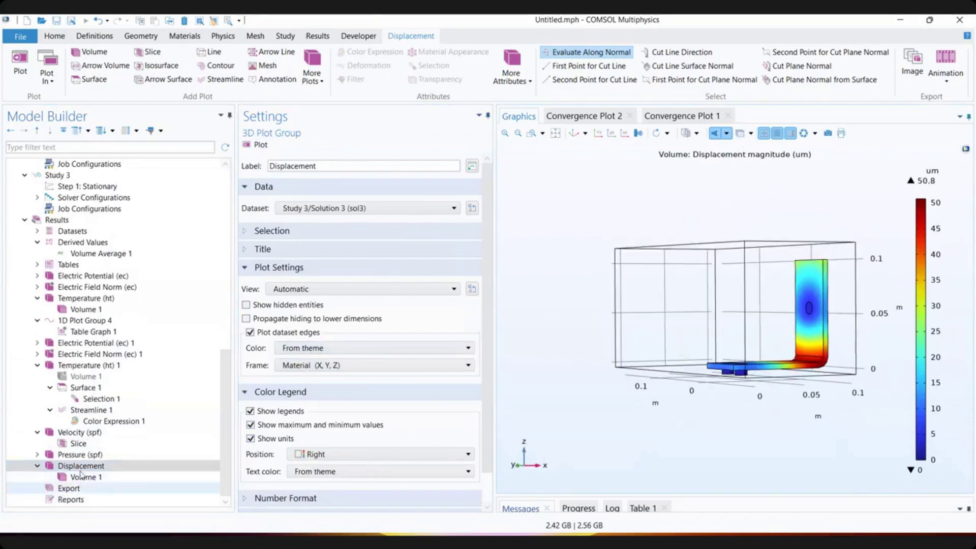
left_click(83, 478)
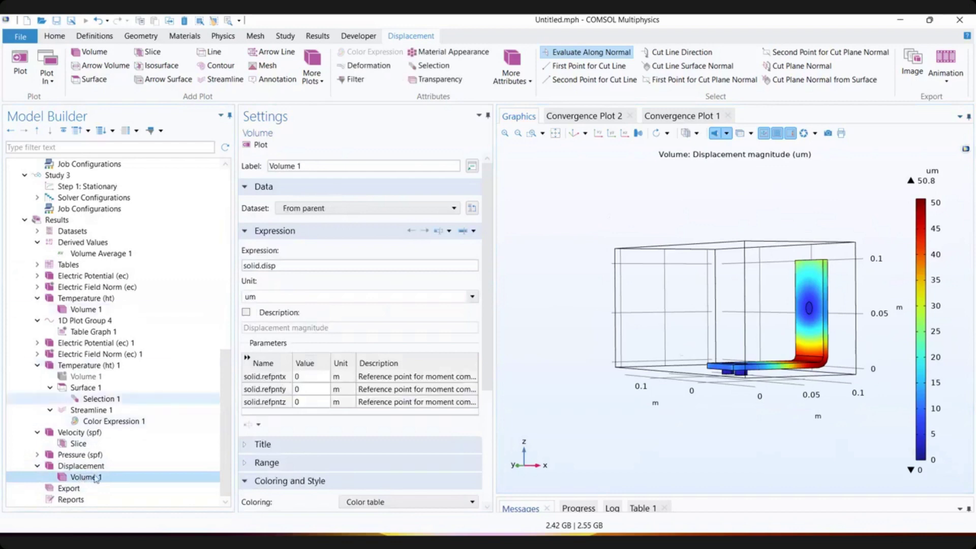
right_click(94, 477)
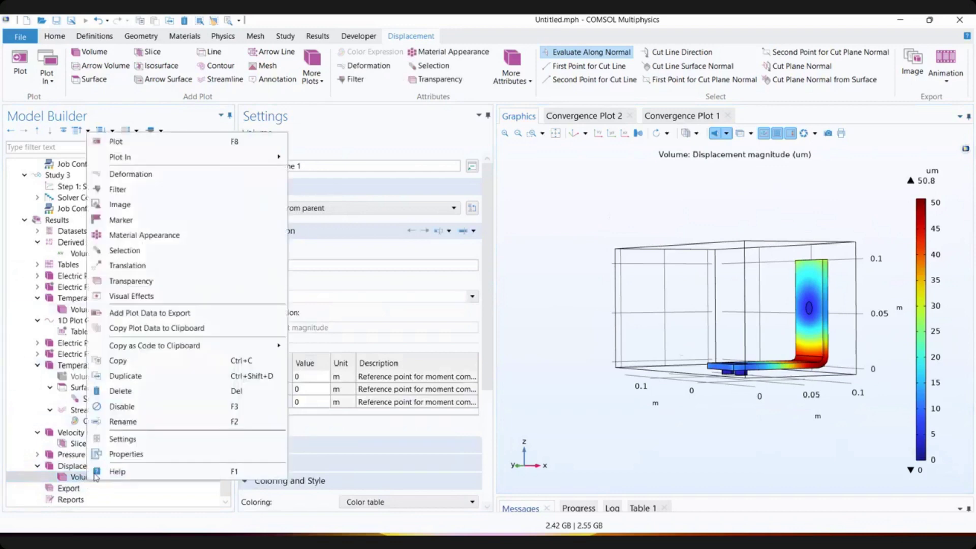
left_click(152, 175)
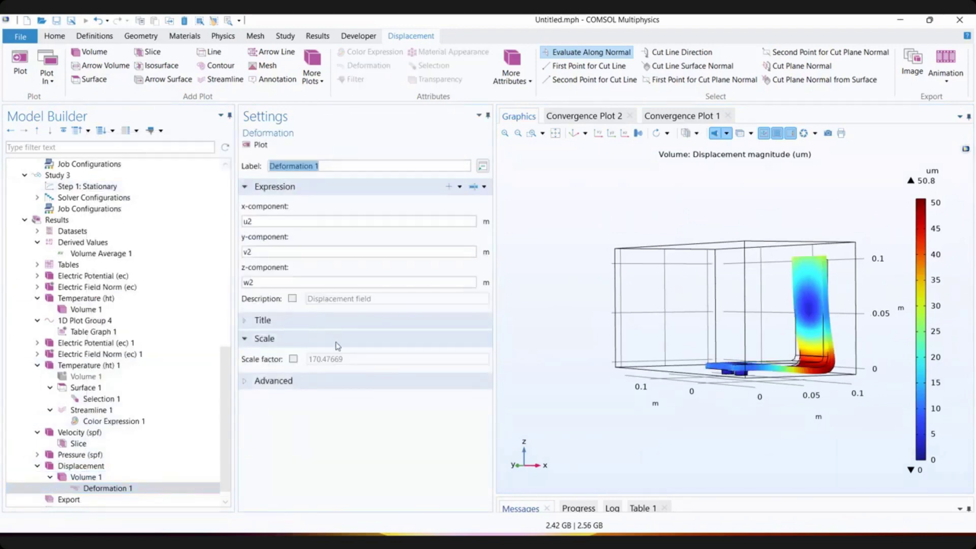
- Examine the deformed busbar from several angles, together with the scale factor of the deformation
left_click_drag(785, 336, 681, 396)
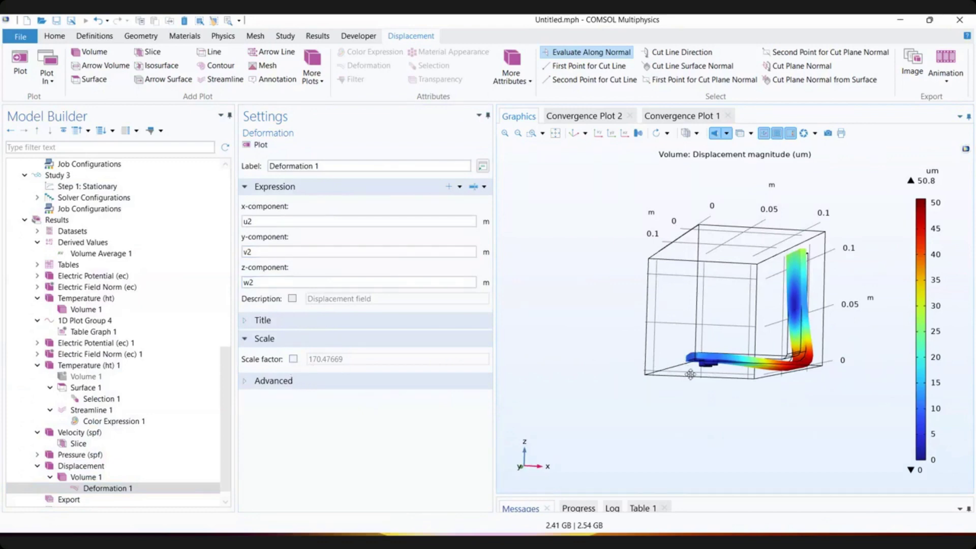
mouse_move(687, 370)
left_mouse_down()
mouse_move(717, 372)
mouse_move(697, 367)
left_mouse_up()
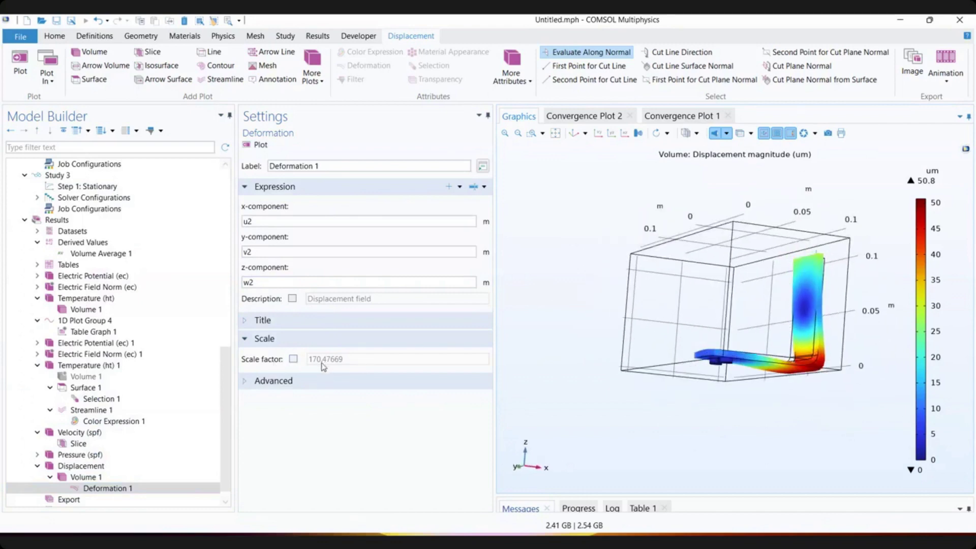
left_click_drag(651, 297, 709, 323)
mouse_move(765, 356)
left_mouse_down()
mouse_move(742, 334)
mouse_move(735, 342)
mouse_move(773, 348)
left_mouse_up()
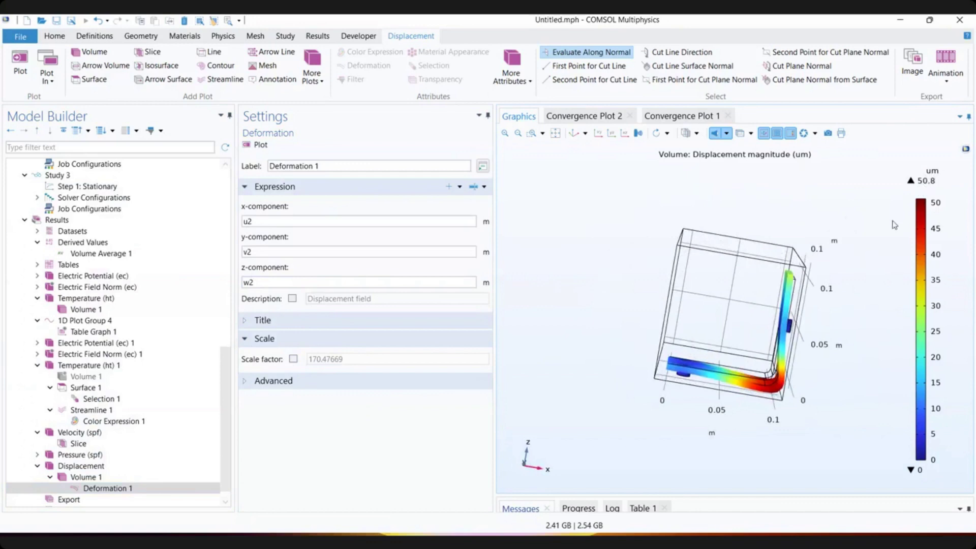
left_click_drag(817, 318, 839, 268)
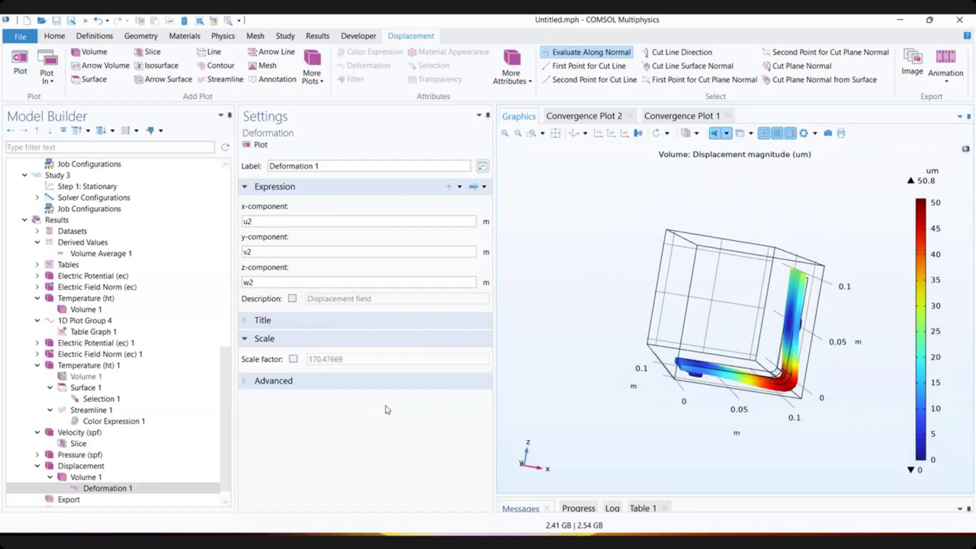
scroll(99, 491, "down", 1)
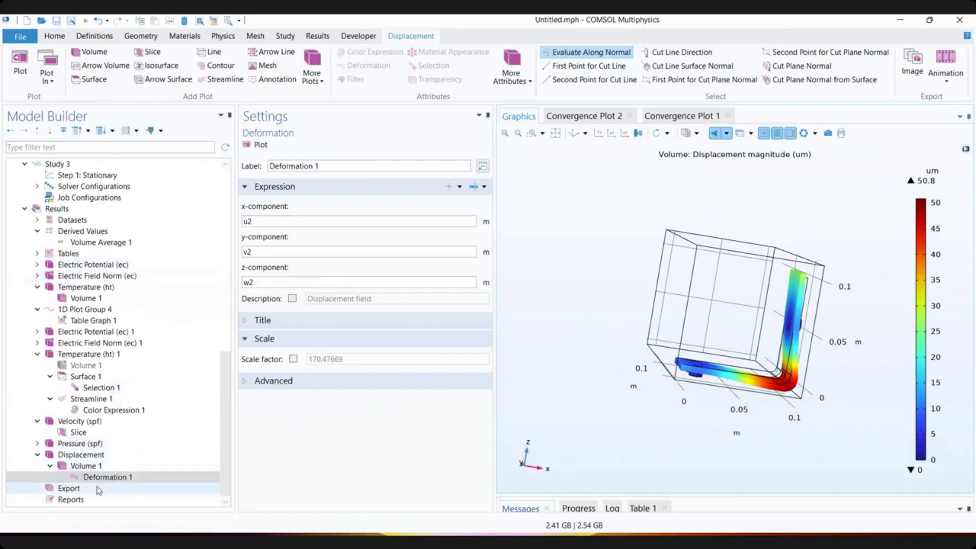
left_click_drag(733, 356, 566, 259)
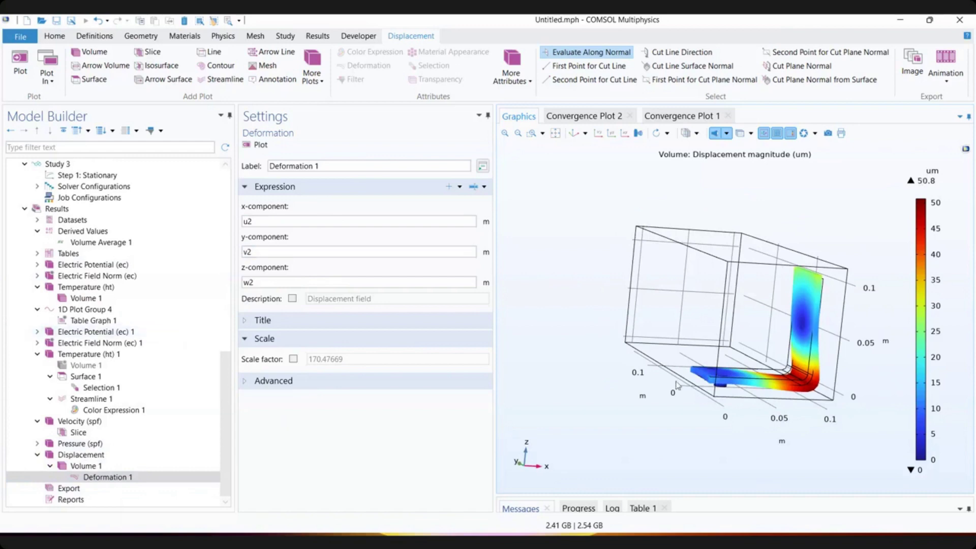
left_click_drag(781, 449, 708, 451)
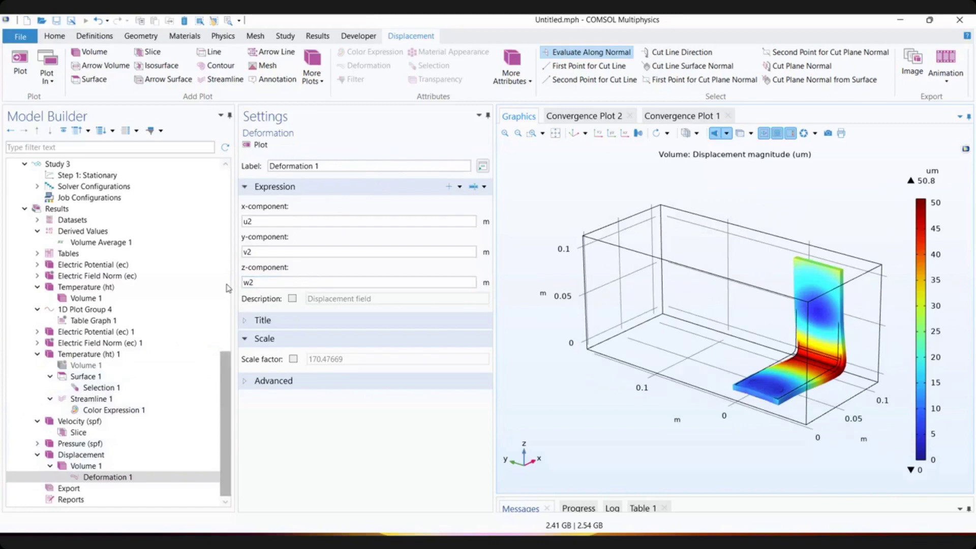
- Review the start of the model tree: the global parameters including Vtot, Component 1, the global materials and Geometry 1
left_click_drag(227, 356, 228, 181)
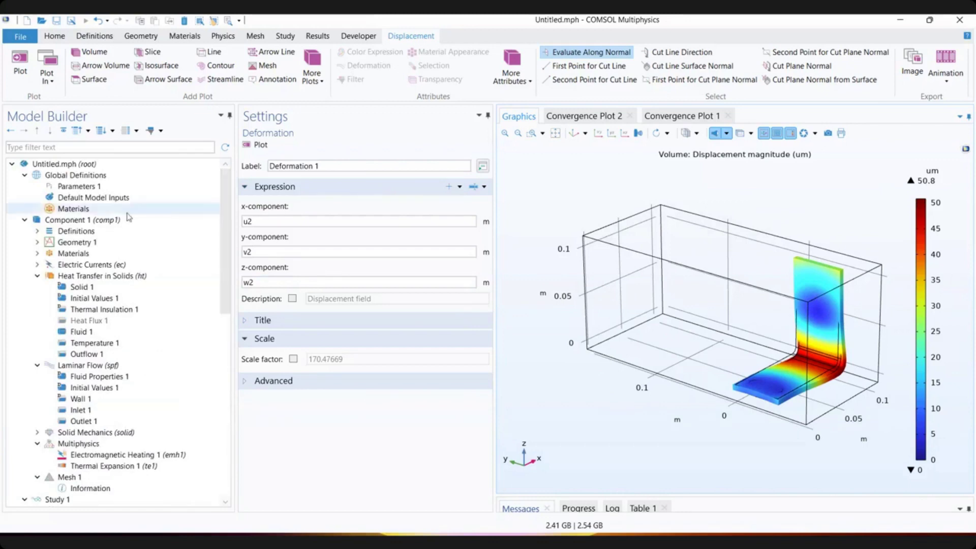
scroll(204, 235, "down", 3)
scroll(183, 239, "up", 3)
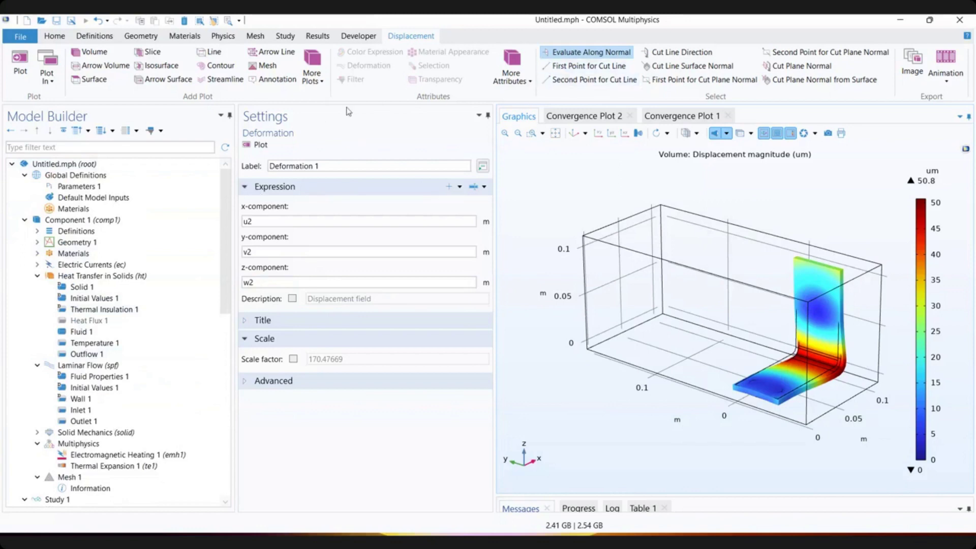
left_click(100, 186)
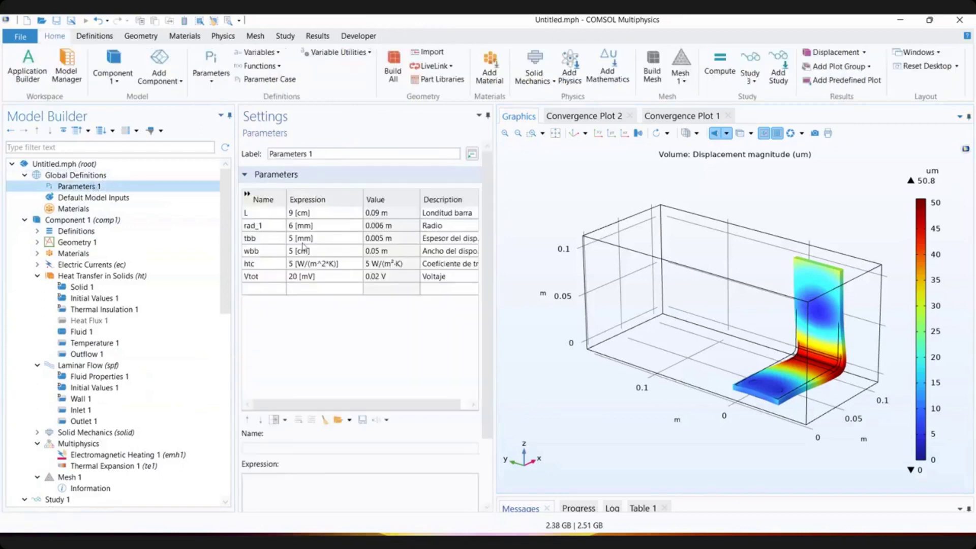
left_click(339, 256)
left_click(308, 276)
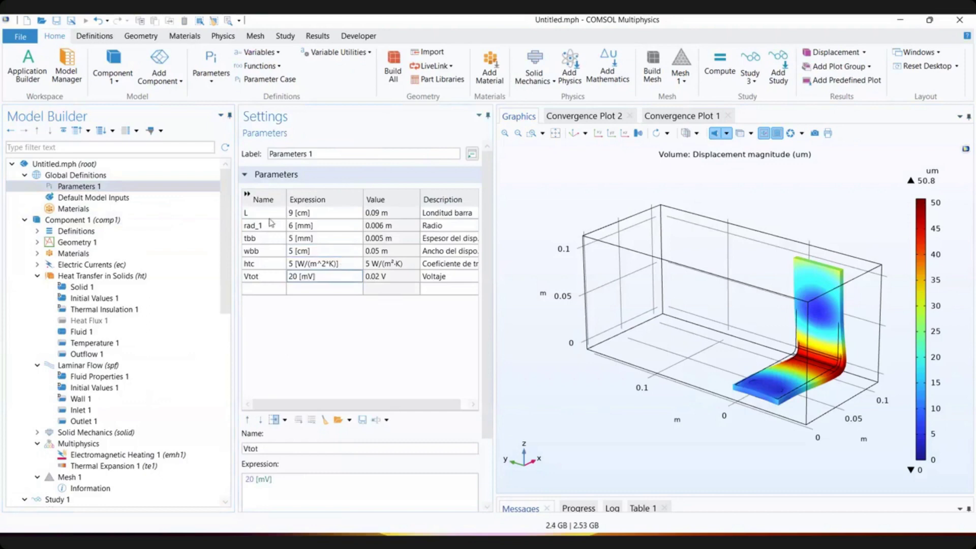
left_click(104, 220)
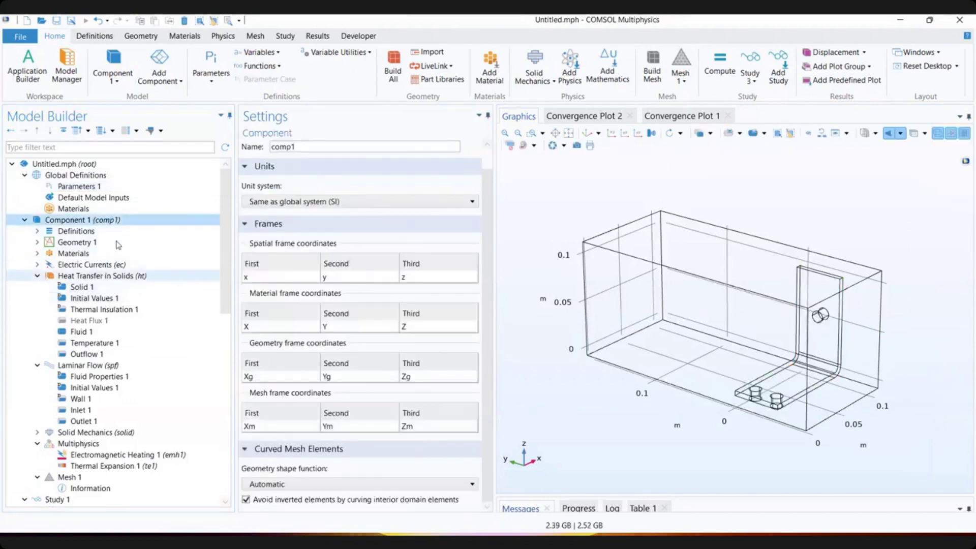
left_click(112, 209)
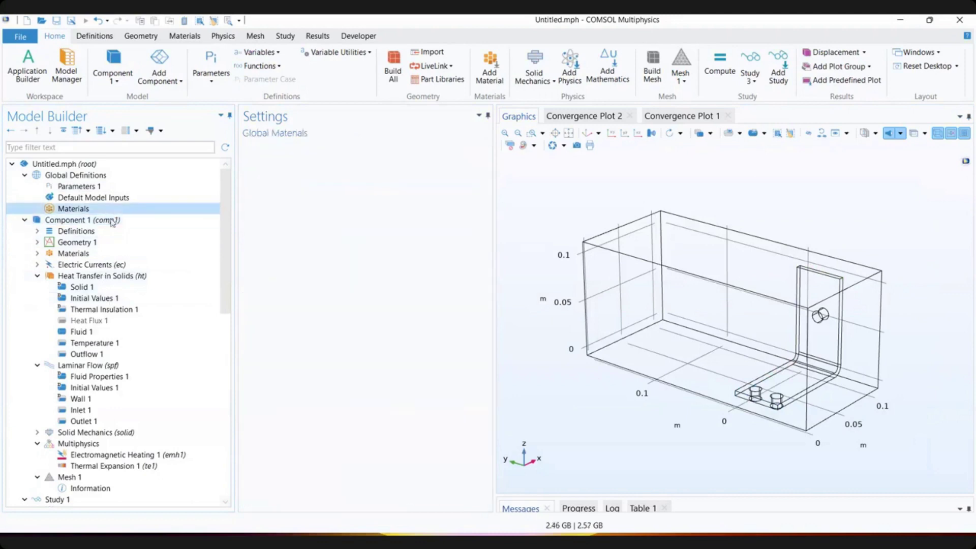
left_click(101, 244)
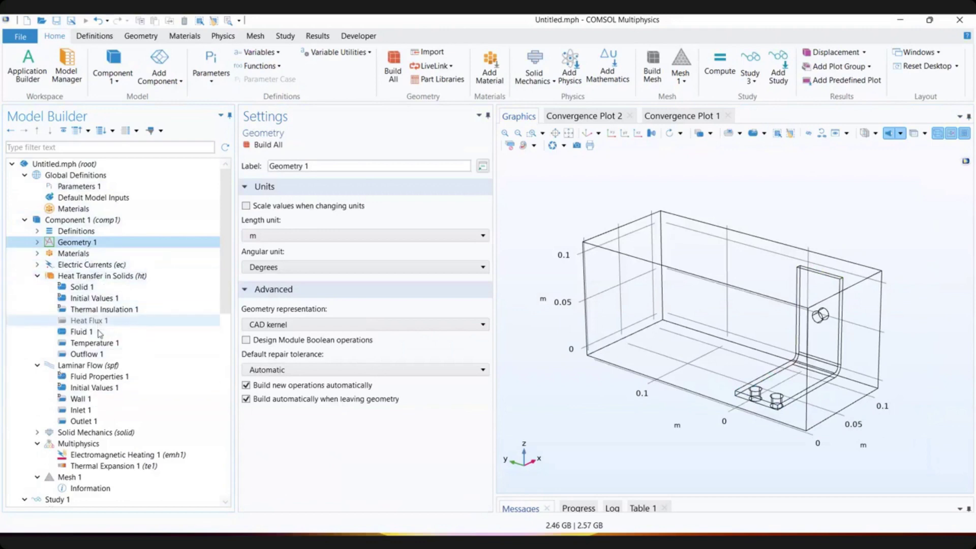
- Review the physics, multiphysics and mesh nodes, the Study 1 settings, and the remaining studies and results in the model tree
scroll(111, 309, "down", 2)
scroll(129, 298, "down", 2)
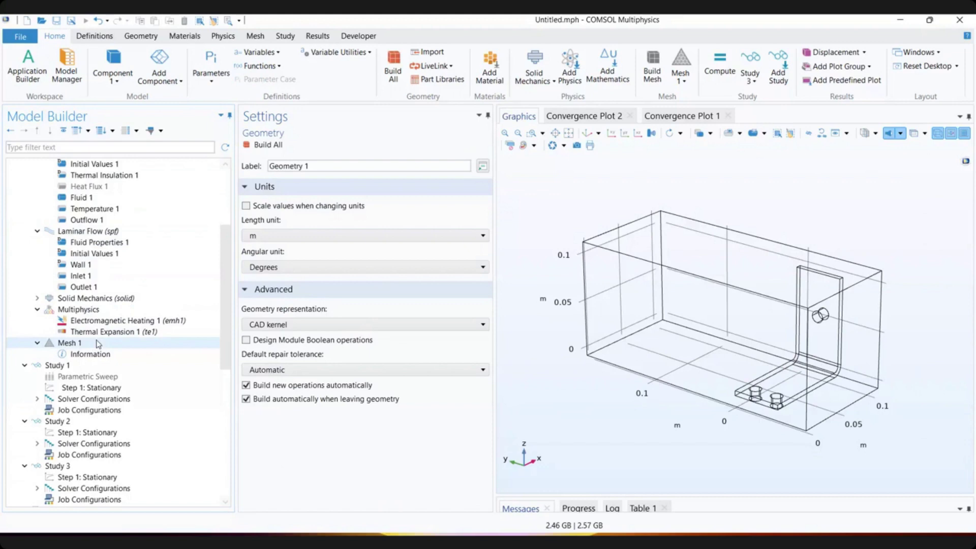
left_click(101, 365)
scroll(226, 326, "down", 1)
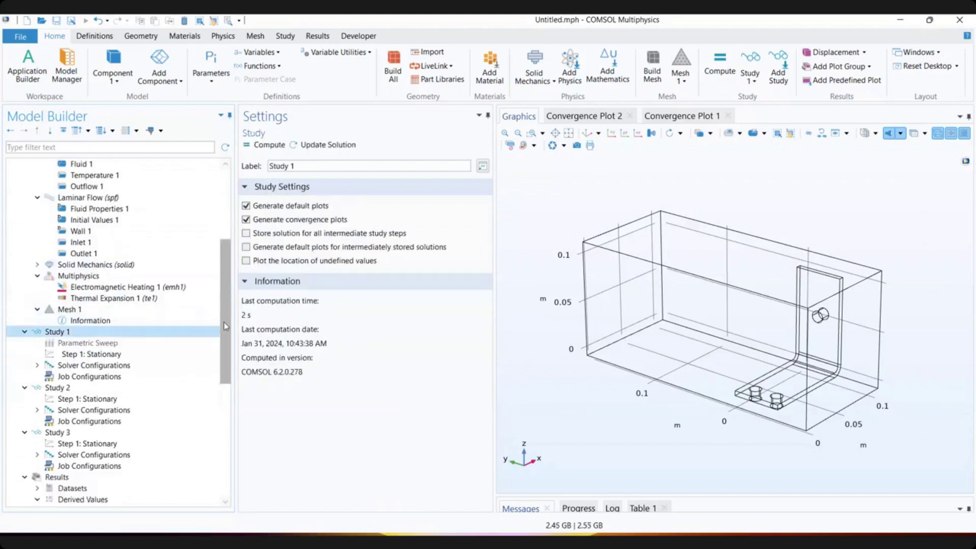
scroll(226, 326, "down", 4)
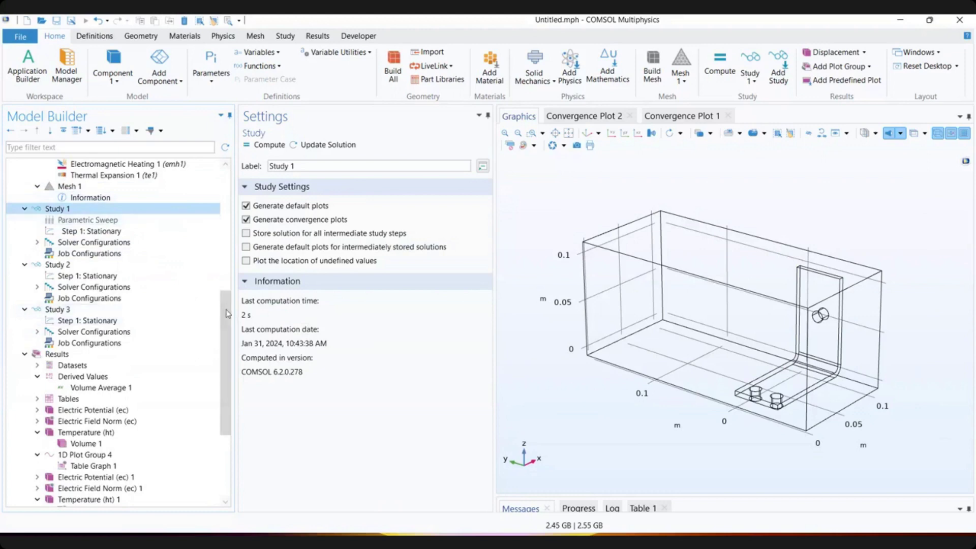
mouse_move(225, 303)
left_mouse_down()
mouse_move(224, 326)
mouse_move(225, 307)
left_mouse_up()
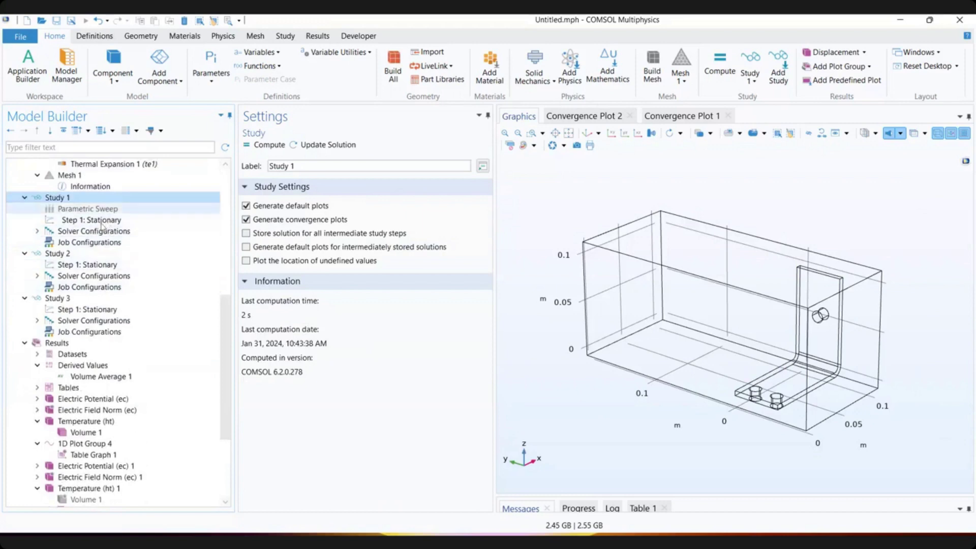
left_click_drag(226, 350, 225, 406)
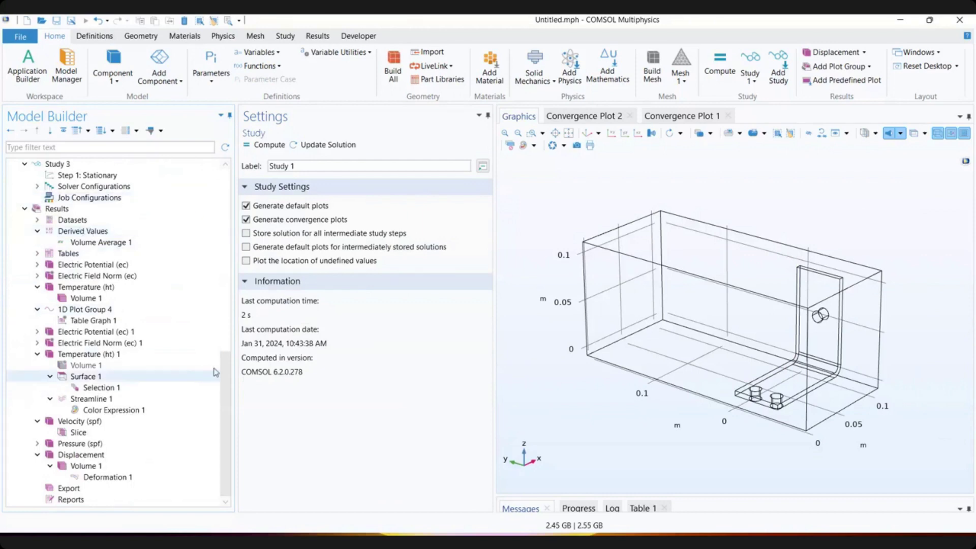
mouse_move(227, 377)
left_mouse_down()
mouse_move(226, 332)
mouse_move(223, 386)
left_mouse_up()
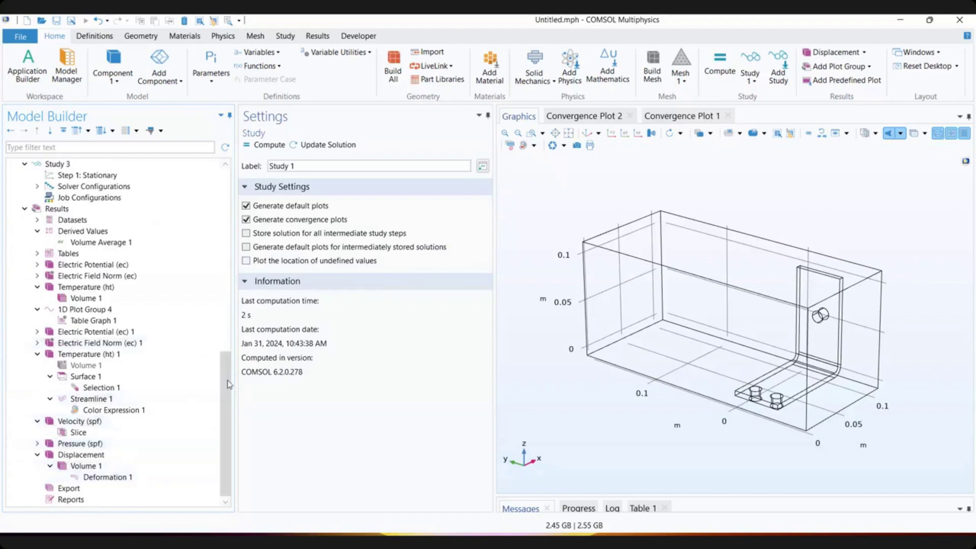
mouse_move(228, 384)
left_mouse_down()
mouse_move(228, 212)
mouse_move(230, 384)
left_mouse_up()
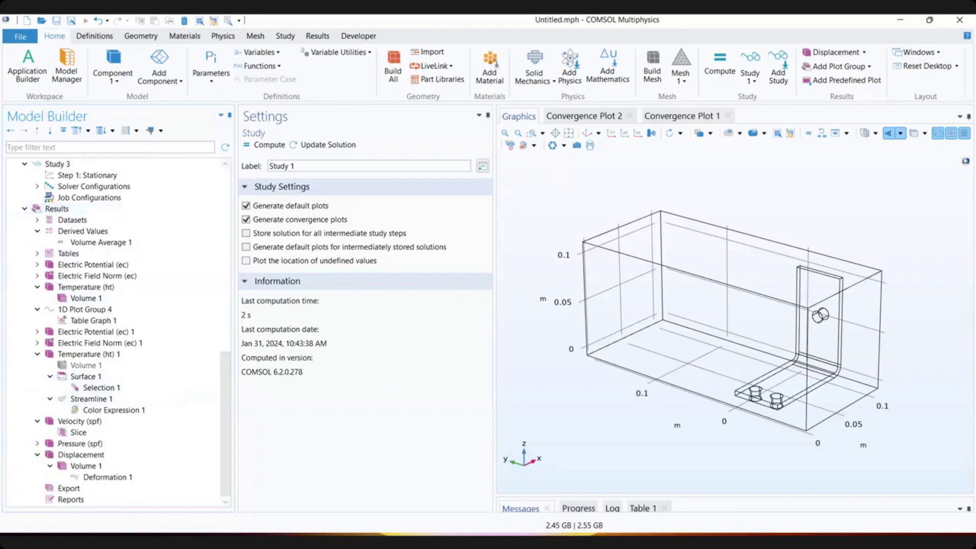
- Check the App slide in the PowerPoint presentation and return to COMSOL Multiphysics
key("alt+Tab")
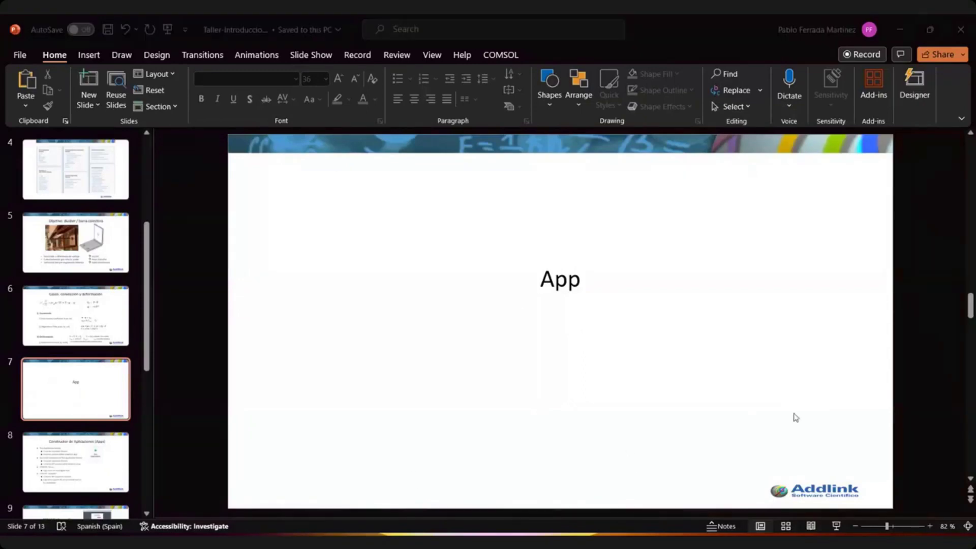
key("alt+Tab")
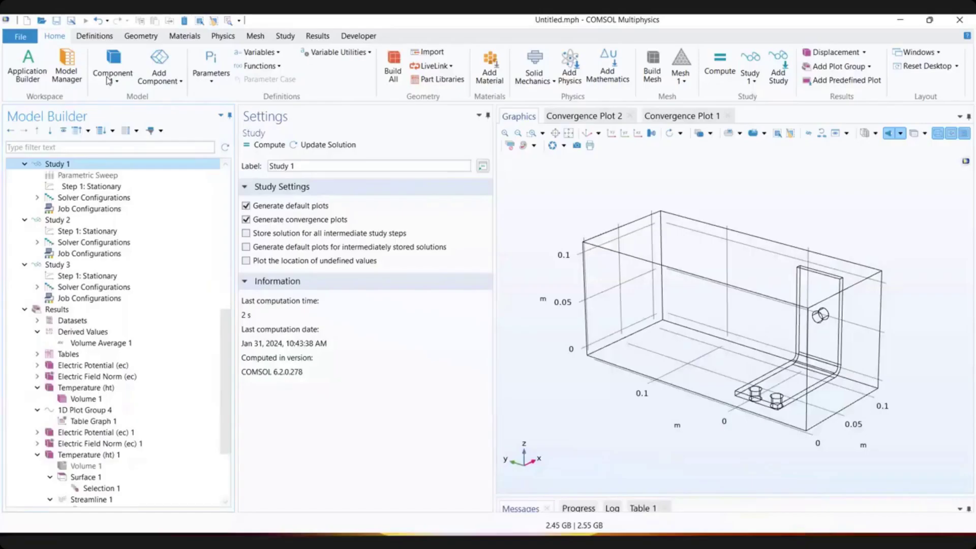
- Save the model under the file name webinar_bb in the 1 Webinar Intro folder
left_click(63, 26)
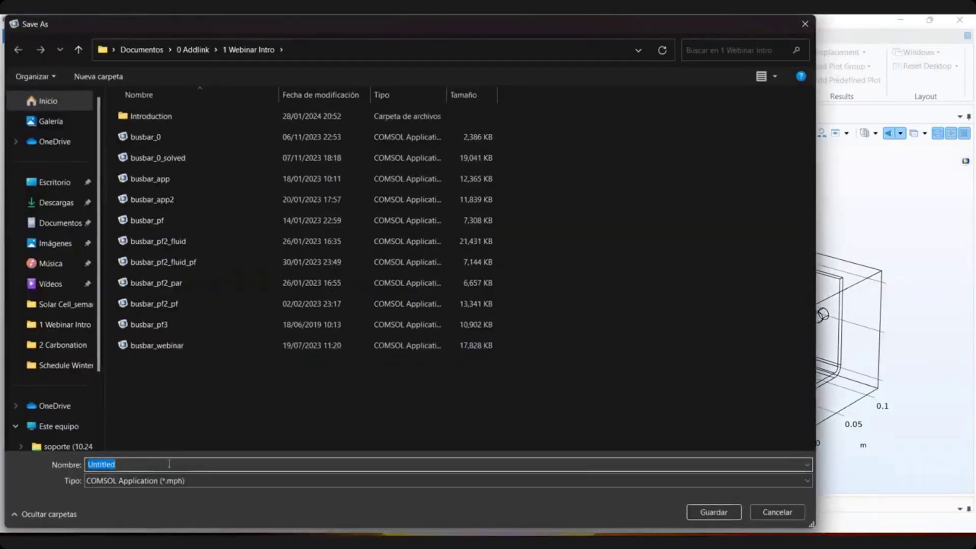
type("webinar_")
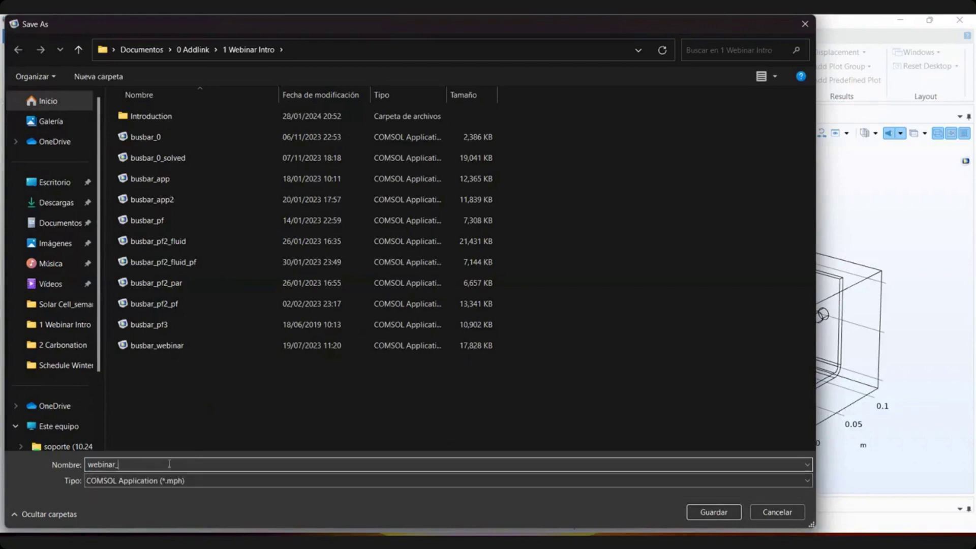
type("bb")
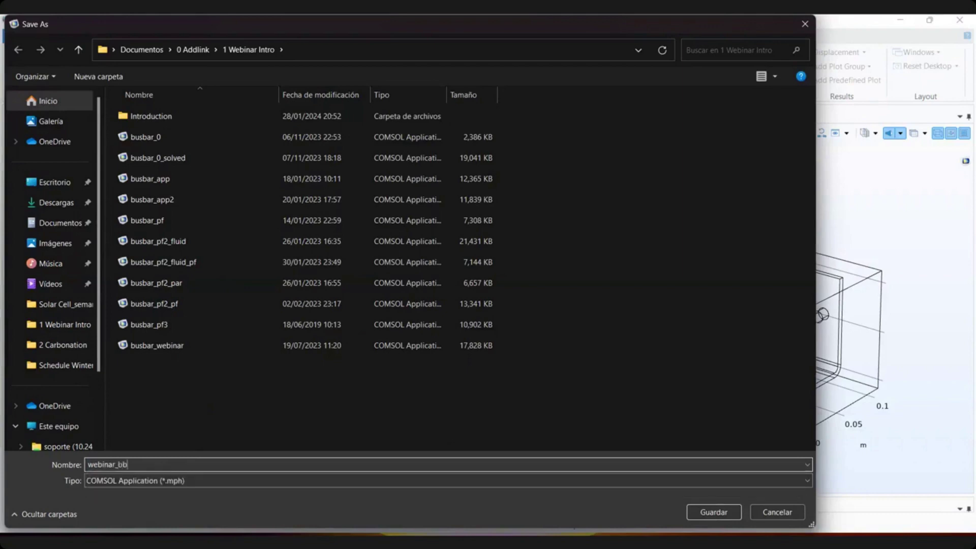
left_click(714, 512)
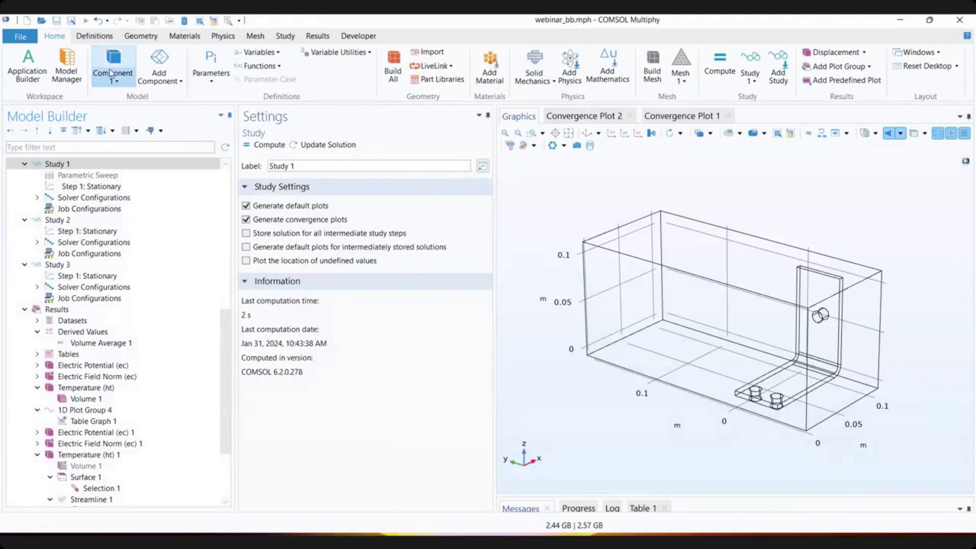
- Switch to the Application Builder and add a form based on the Blank form template
scroll(64, 249, "up", 10)
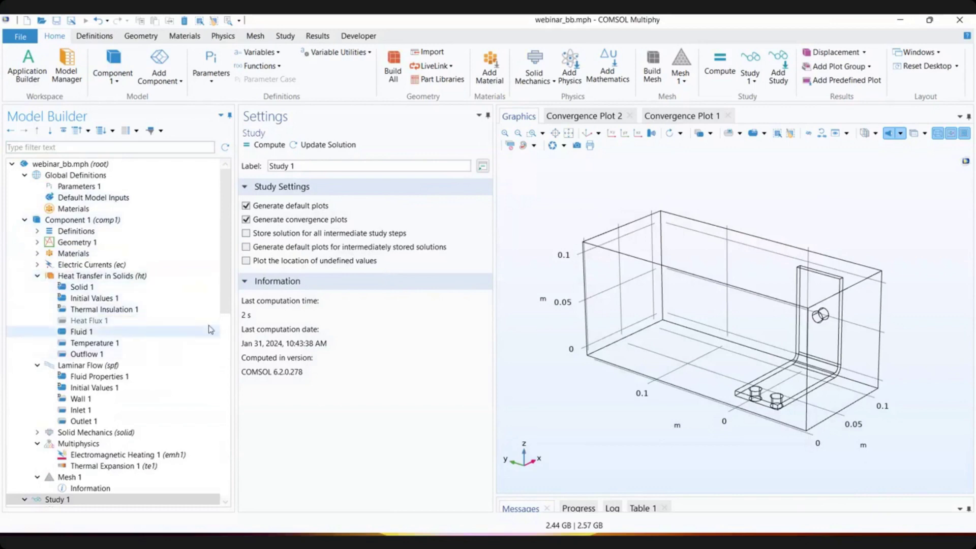
scroll(211, 329, "down", 3)
scroll(211, 329, "up", 3)
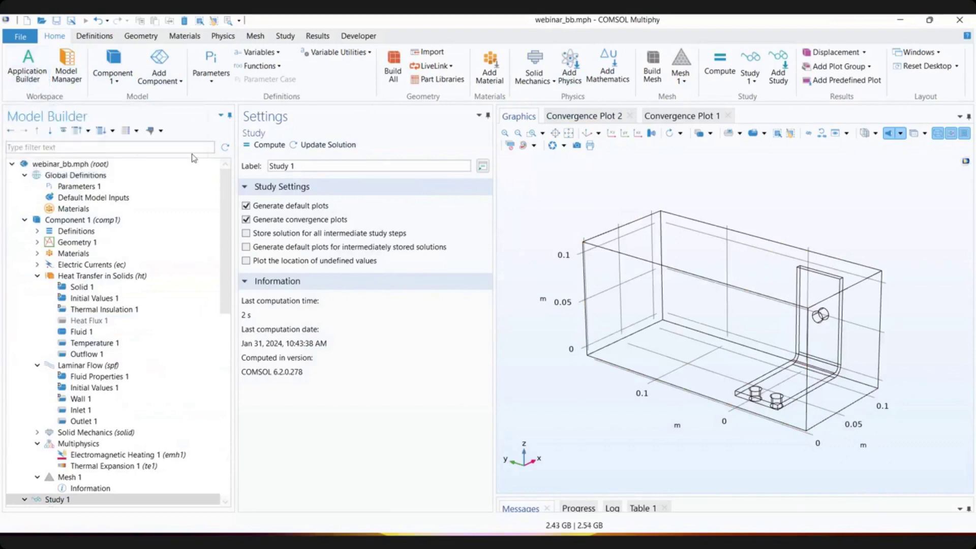
key("ctrl+shift+a")
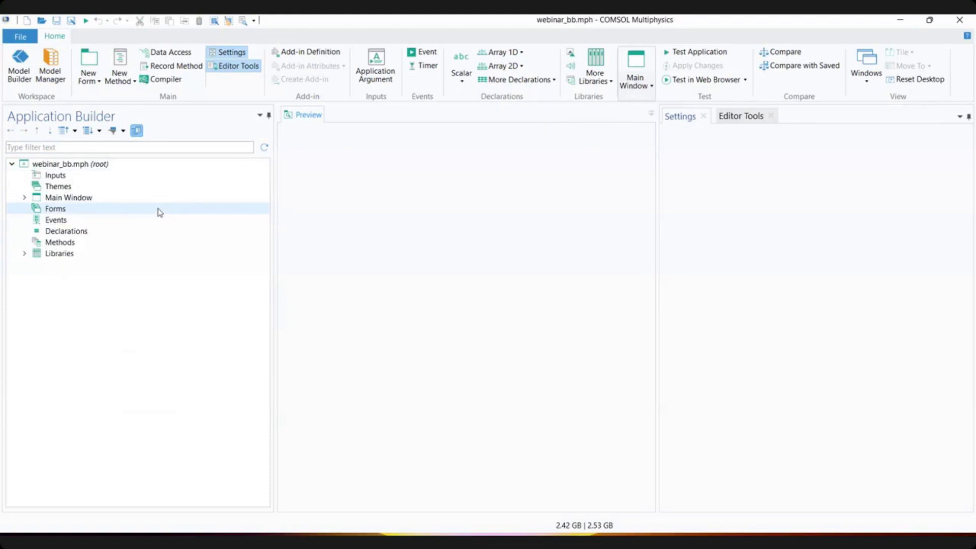
left_click(77, 210)
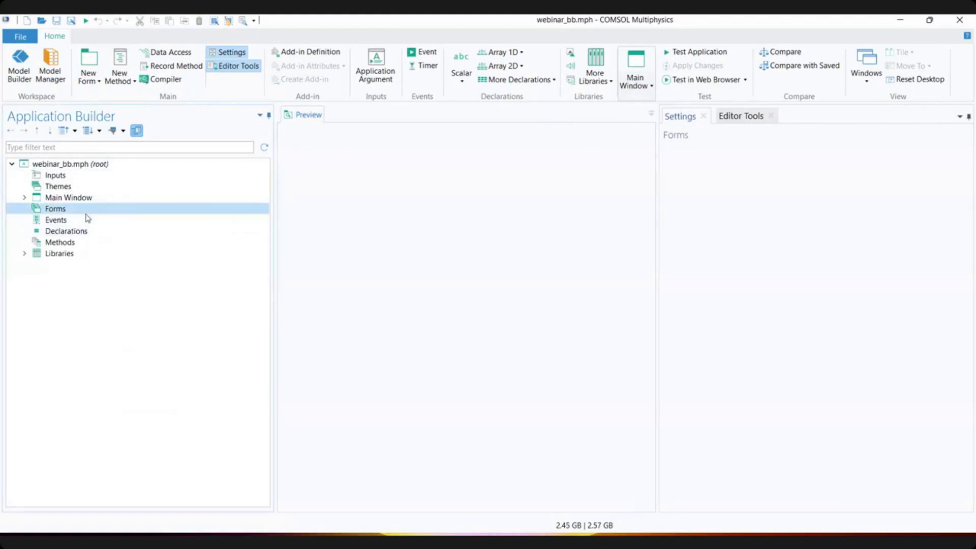
right_click(59, 212)
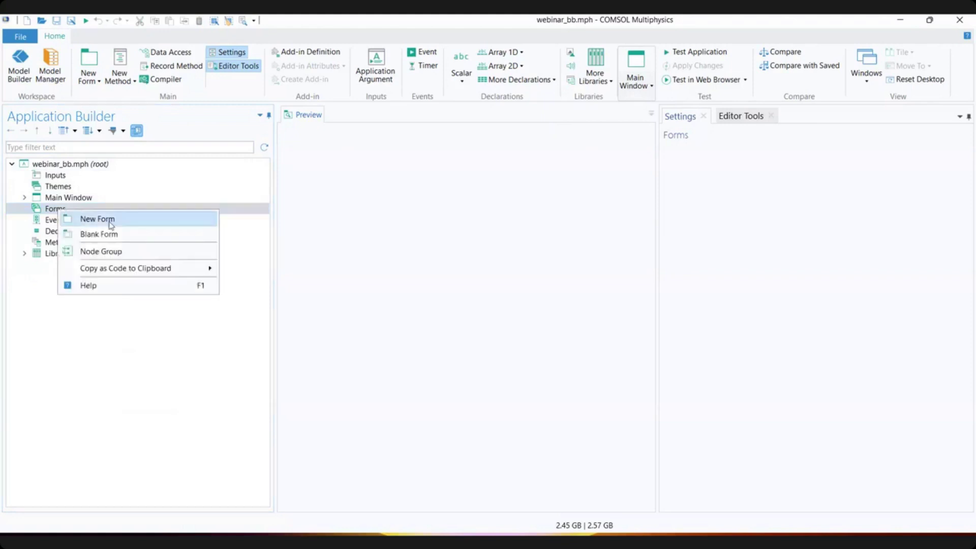
left_click(133, 220)
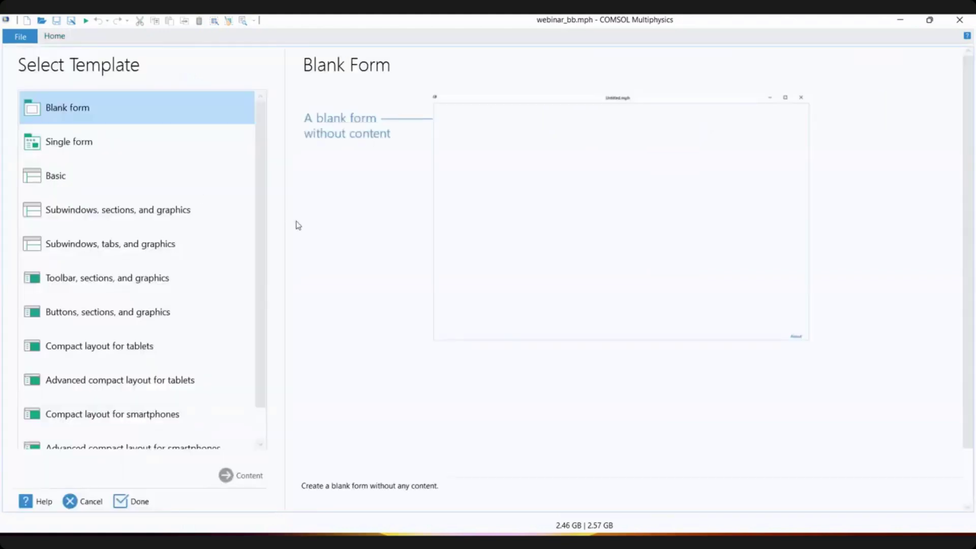
double_click(102, 116)
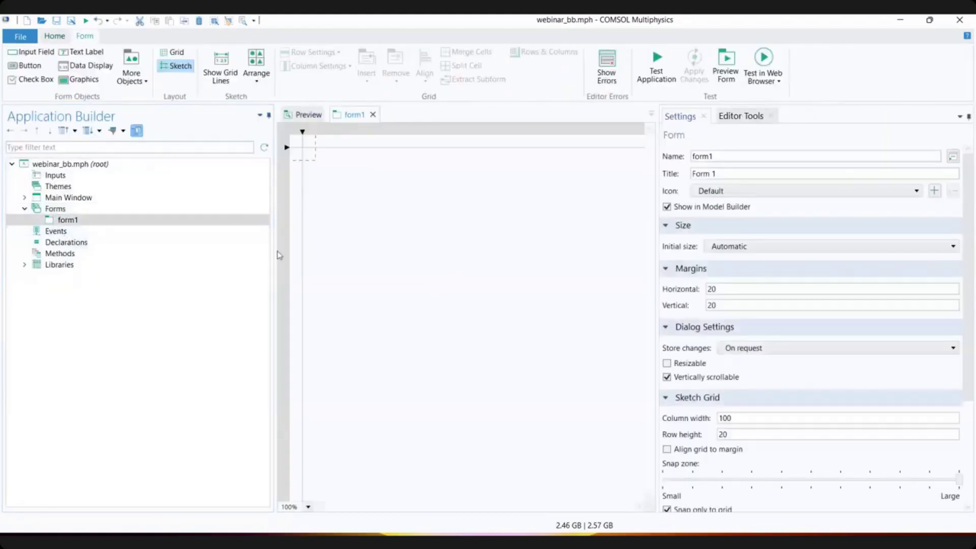
- Duplicate the blank form1 twice so that the application has three forms
left_click(69, 221)
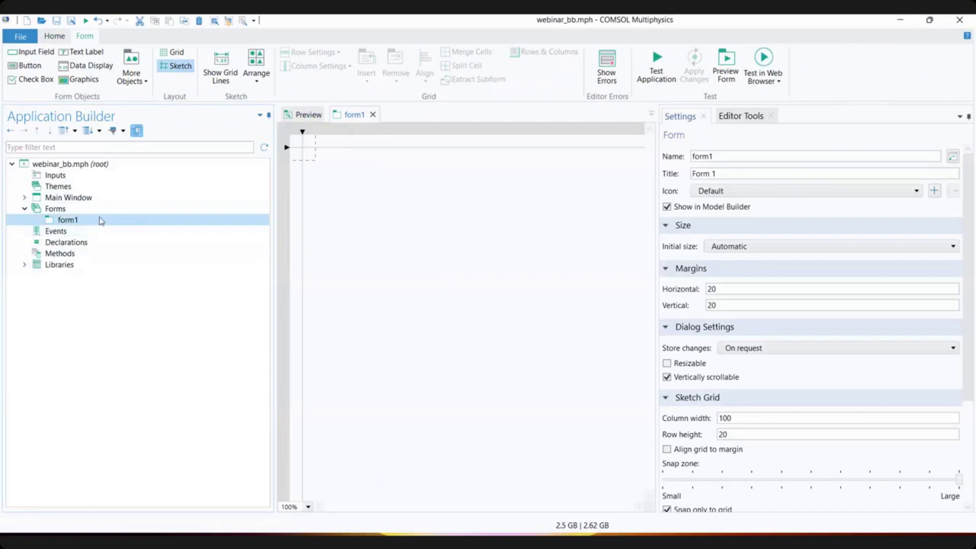
key("ctrl+shift+d")
key("ctrl+shift+d")
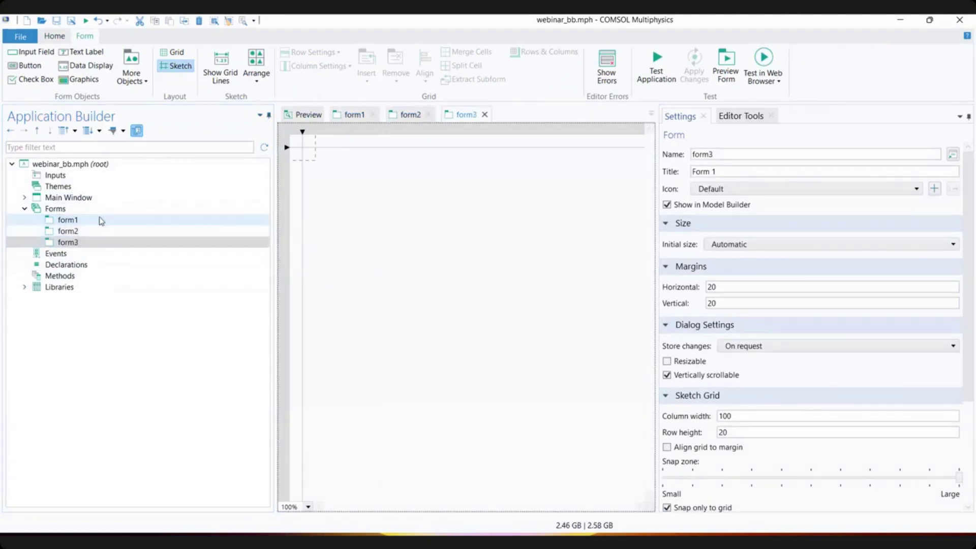
- Set the first form's name to main and its title to Main
left_click(86, 223)
left_click(86, 231)
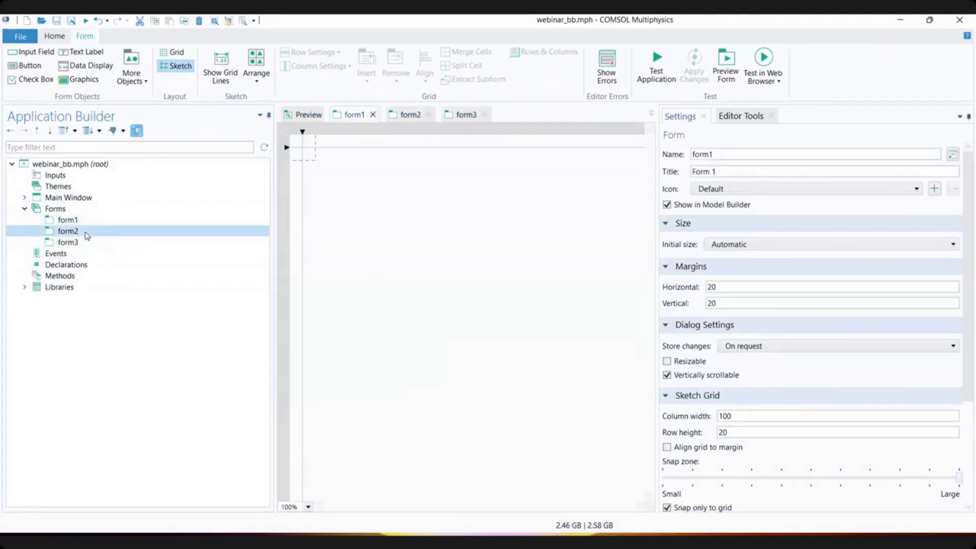
left_click(85, 220)
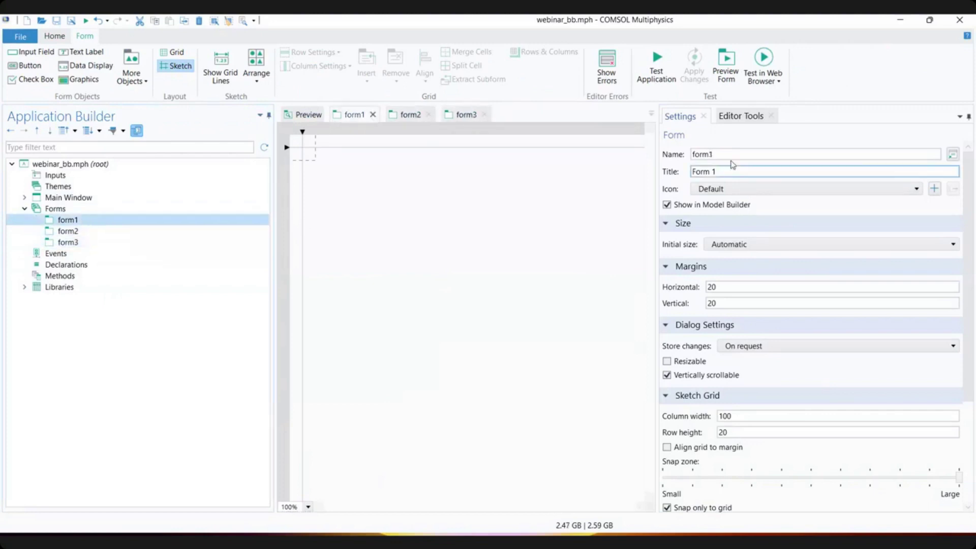
double_click(727, 156)
type("main")
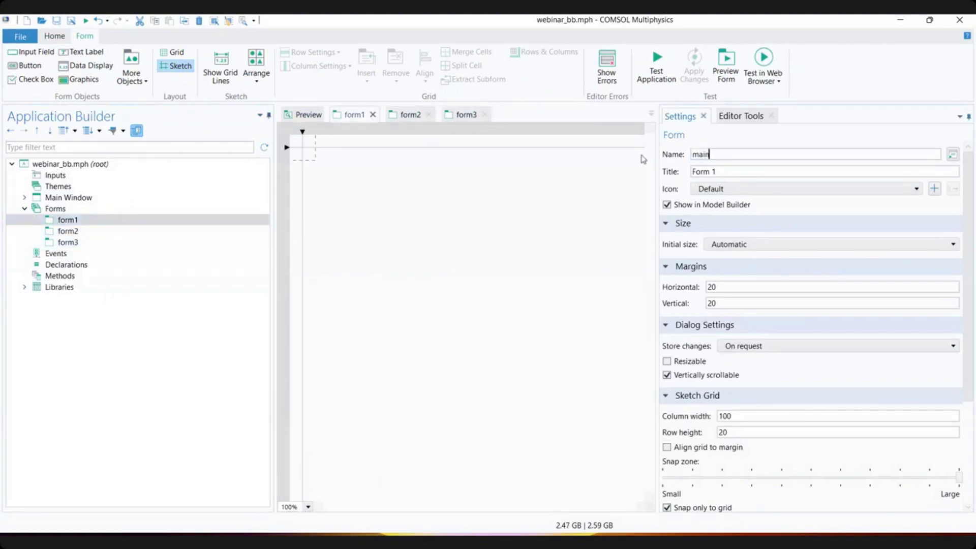
left_click_drag(745, 171, 669, 176)
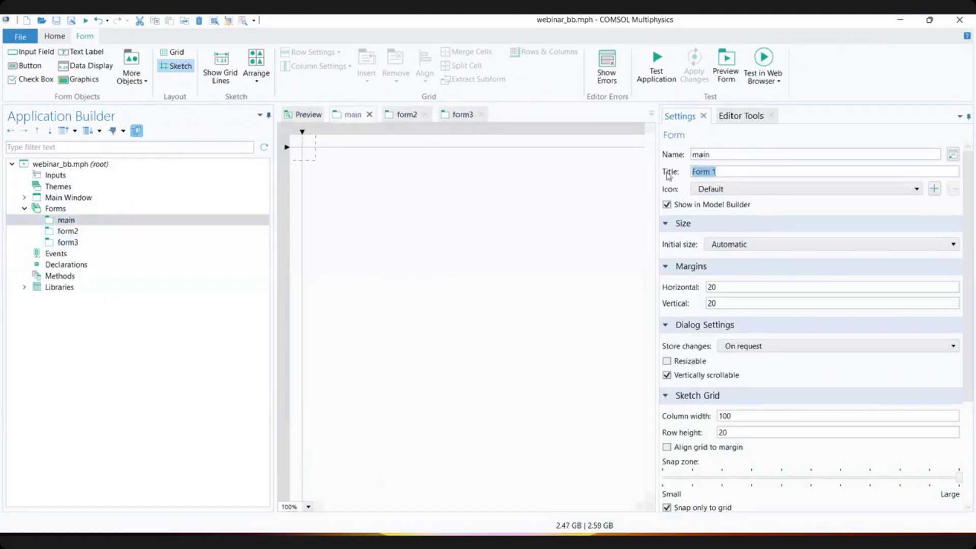
type("Main")
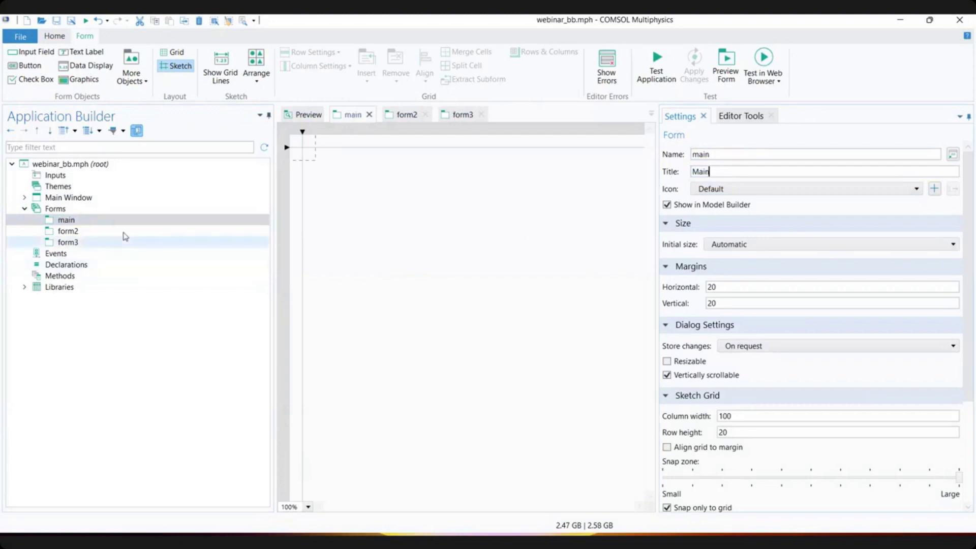
- Set the second form's name to inputs and its title to Inputs
left_click(122, 230)
left_click_drag(749, 153, 682, 153)
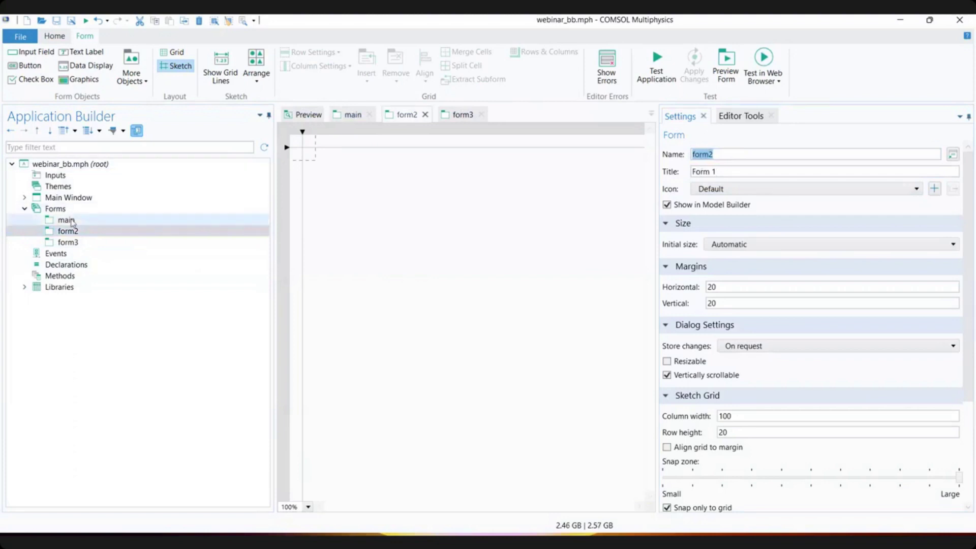
left_click(99, 220)
left_click(101, 231)
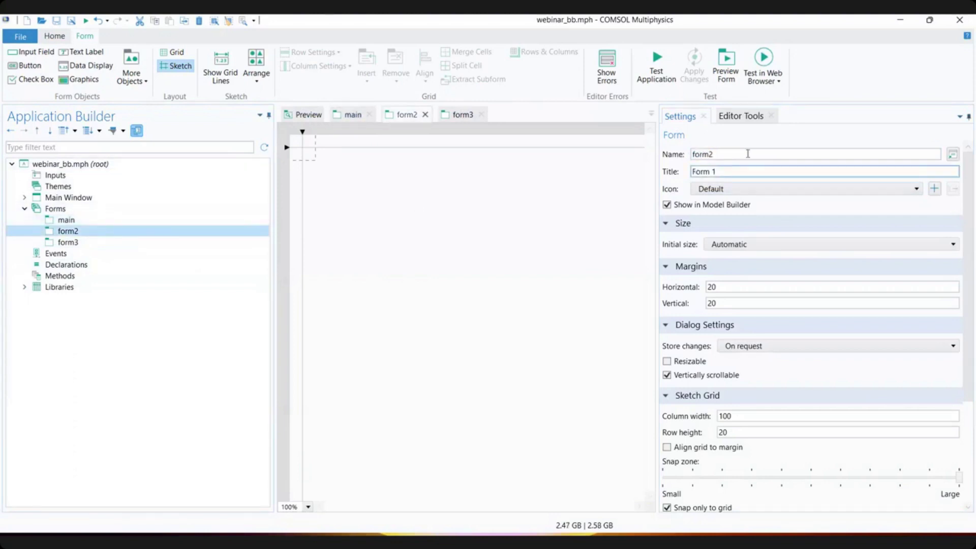
left_click_drag(743, 154, 683, 158)
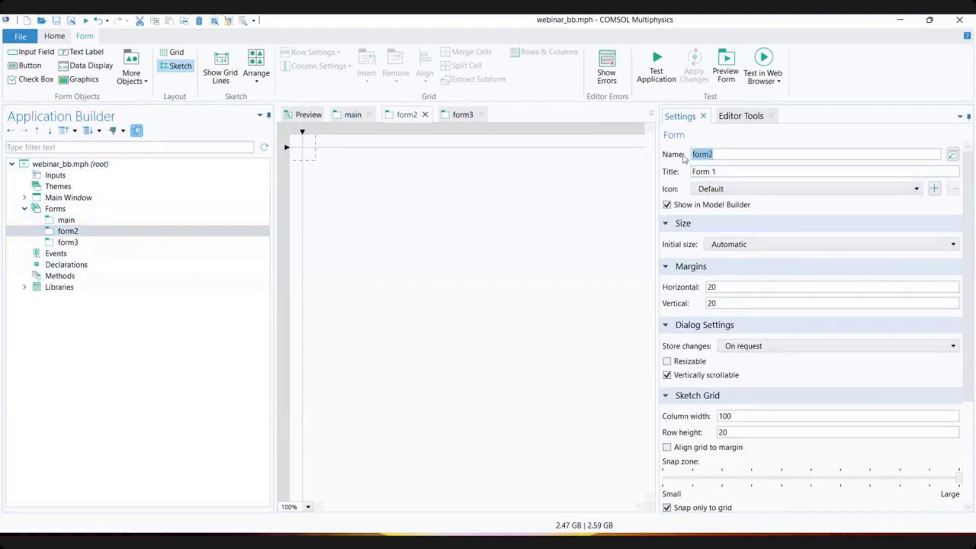
type("inputs")
left_click_drag(747, 173, 678, 175)
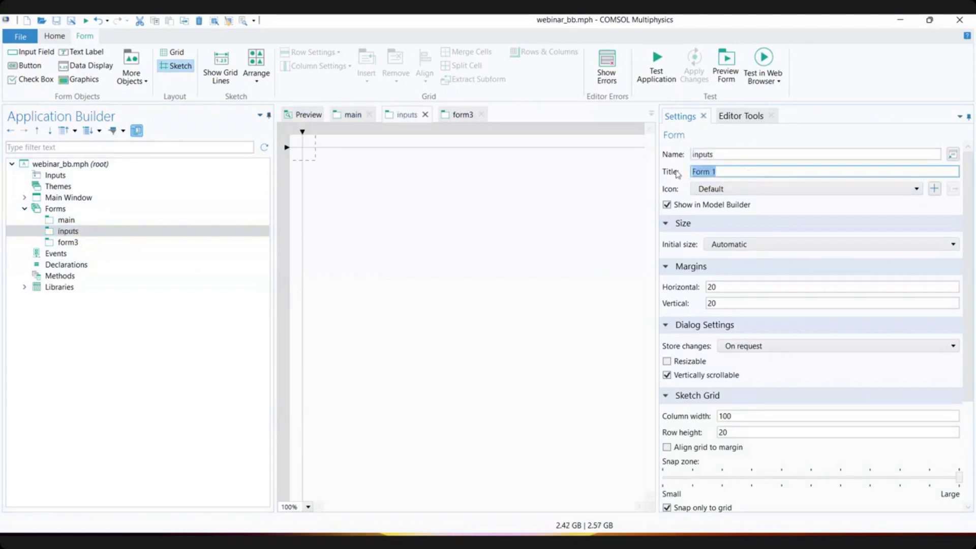
type("Inputs")
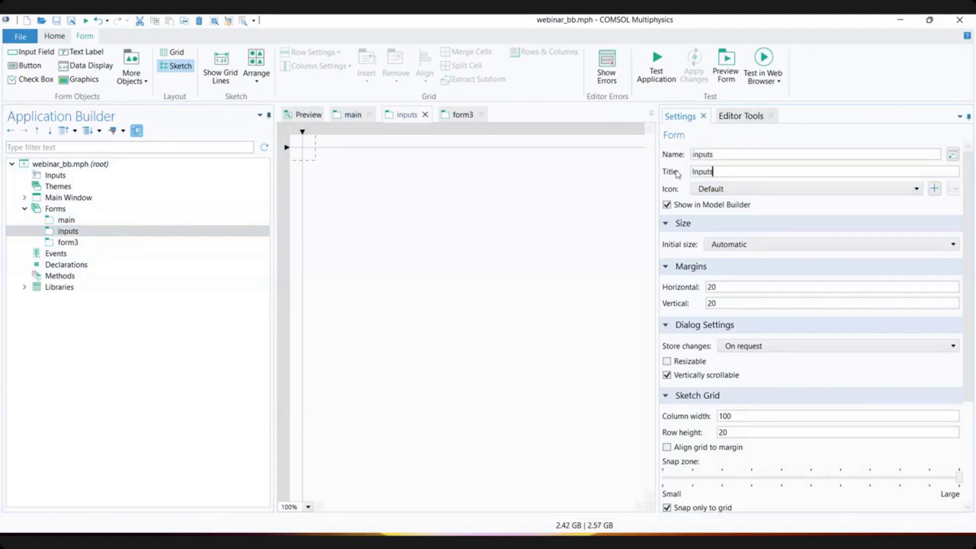
- Set the third form's name to outputs and its title to Outputs
double_click(63, 243)
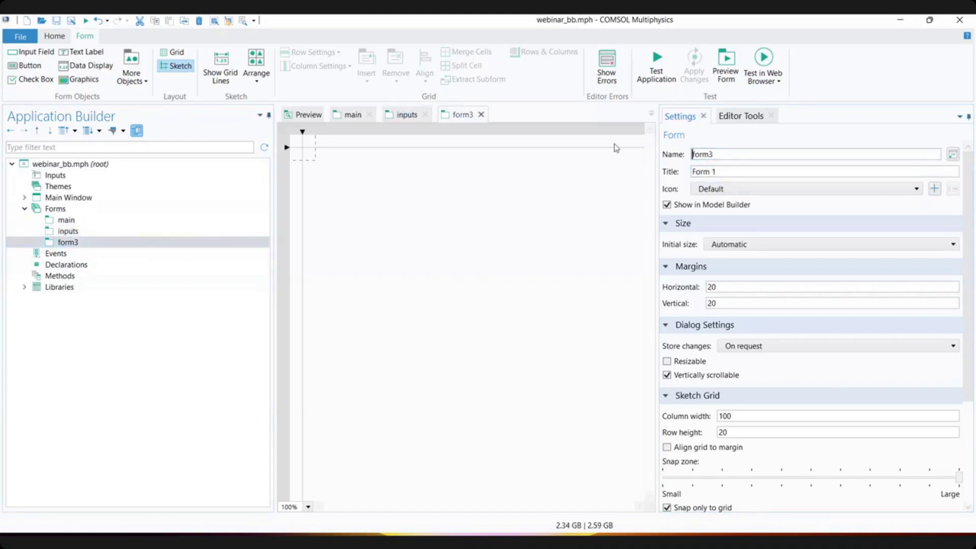
left_click_drag(748, 154, 669, 157)
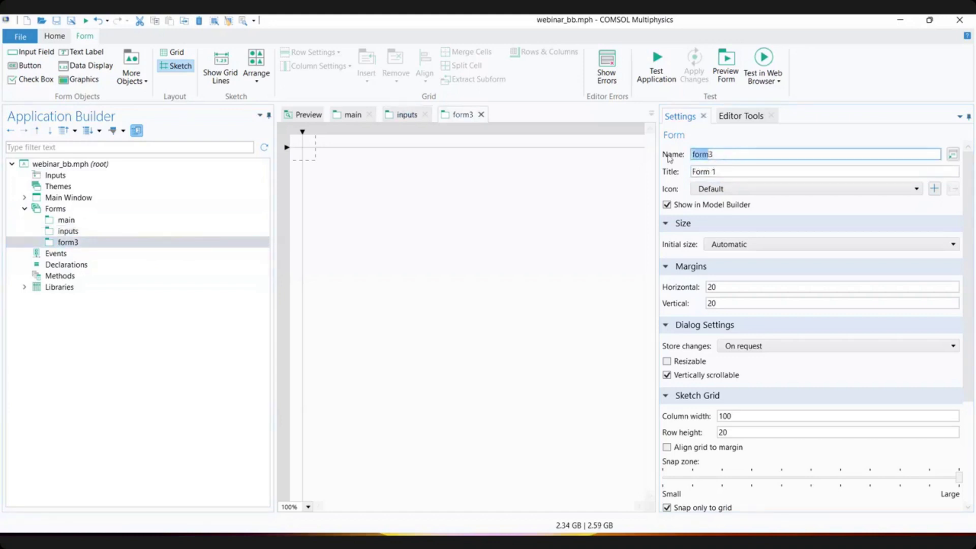
type("out")
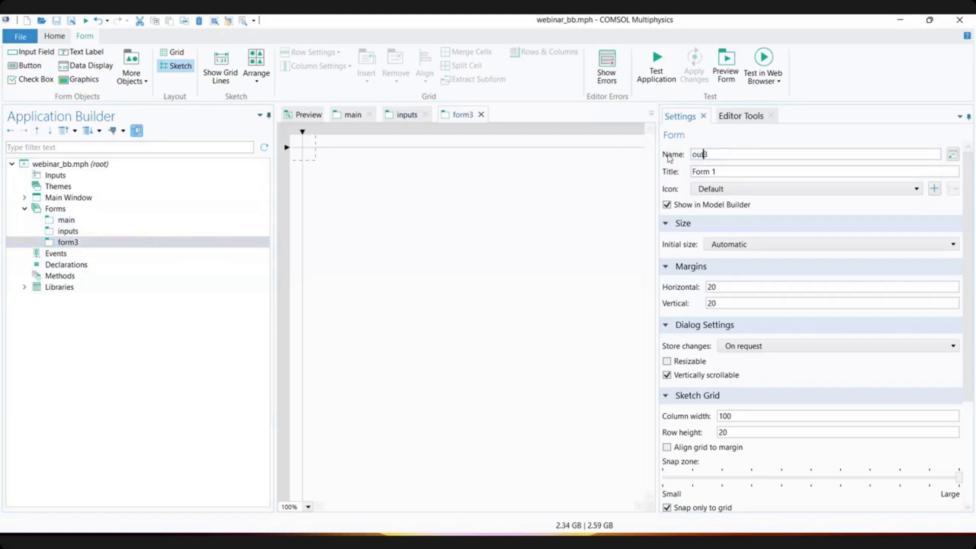
type("put")
key("Delete")
type("s")
key("Tab")
type("Outputs")
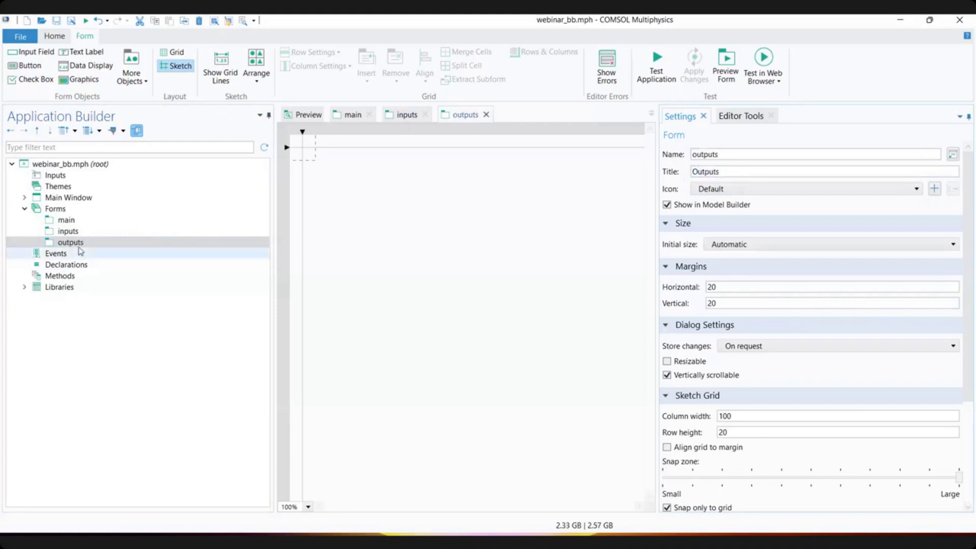
left_click(81, 242)
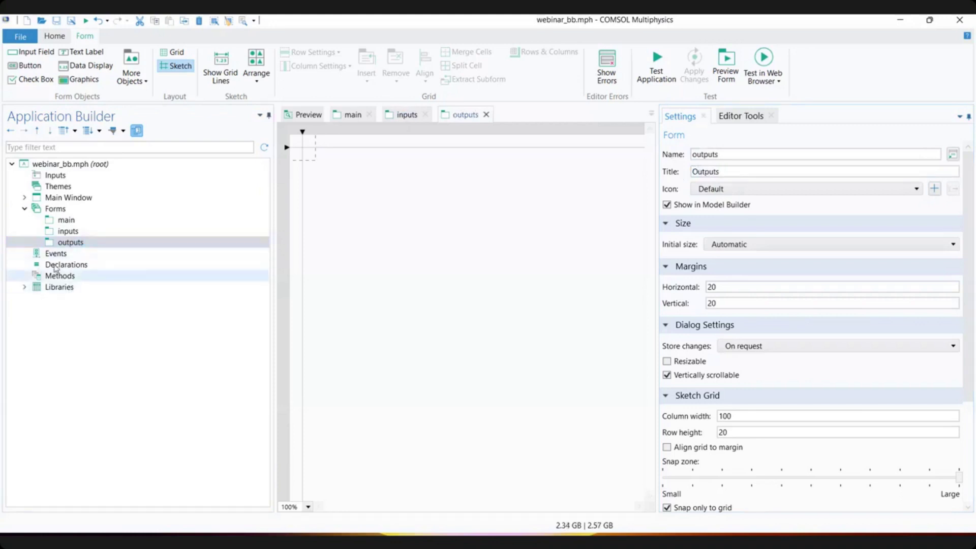
left_click(72, 243)
left_click(66, 221)
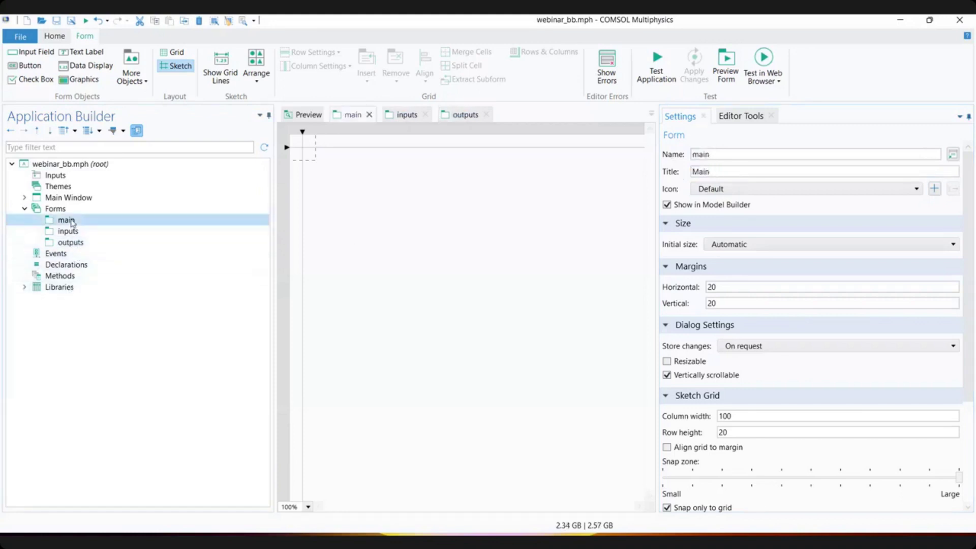
- Add a fourth form to the application using the Blank form template
left_click(68, 211)
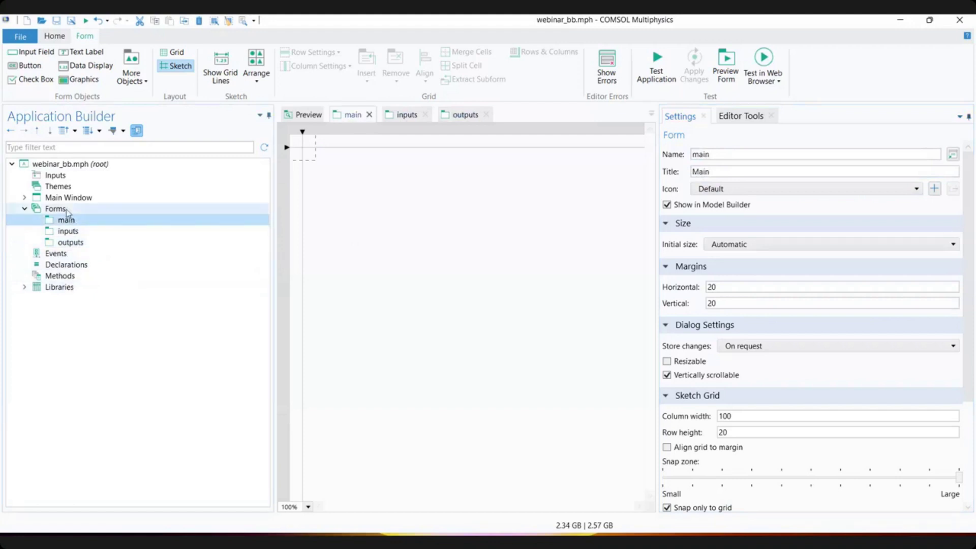
right_click(67, 211)
left_click(96, 220)
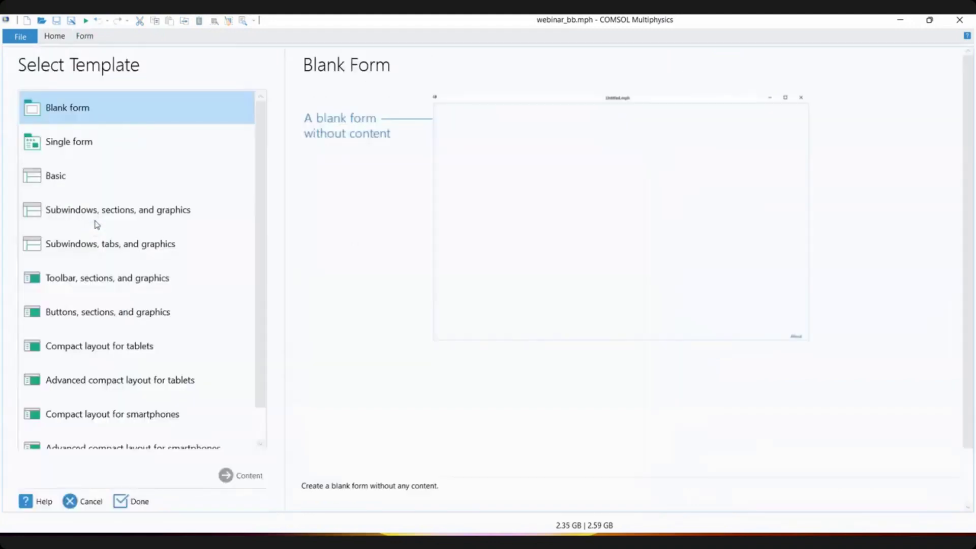
double_click(81, 109)
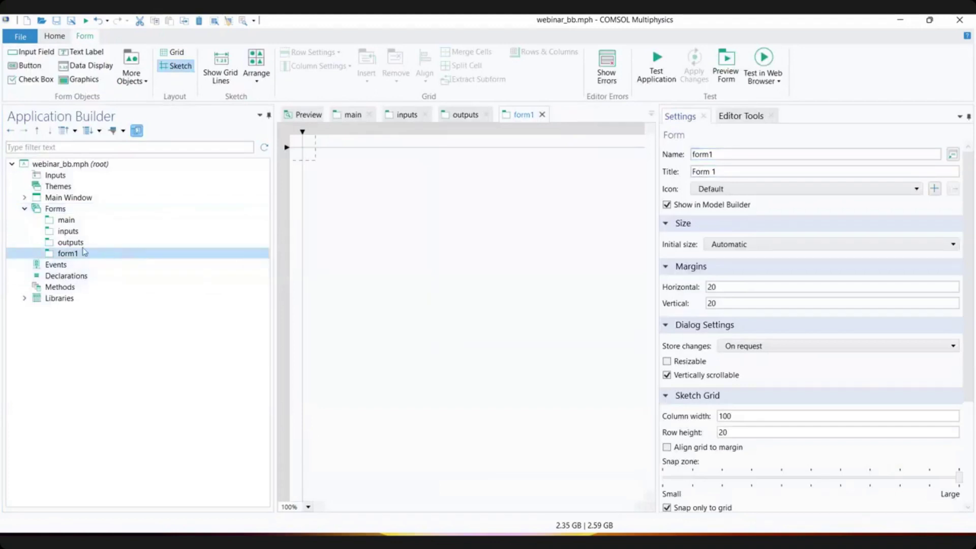
- Set the fourth form's name to geometry and its title to Geometry
left_click(71, 211)
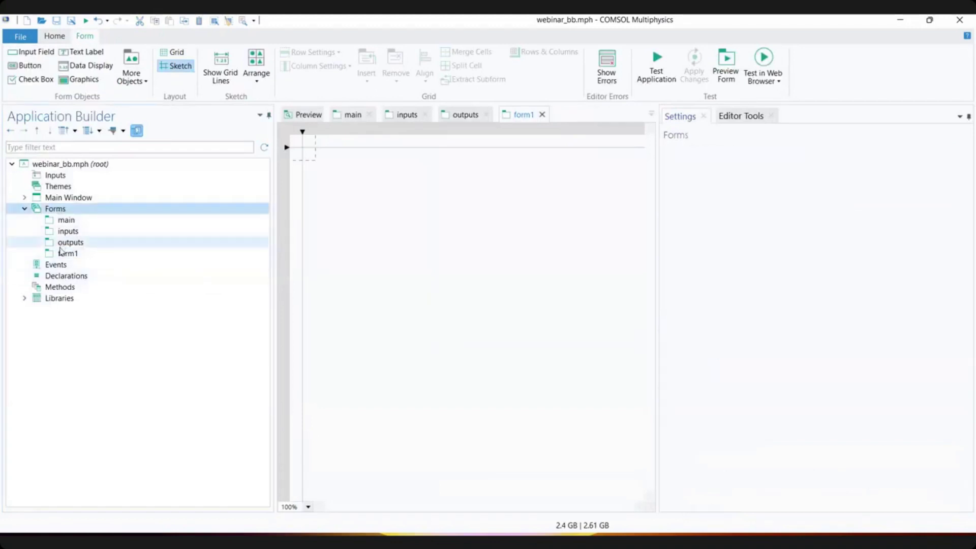
left_click(65, 253)
left_click(727, 155)
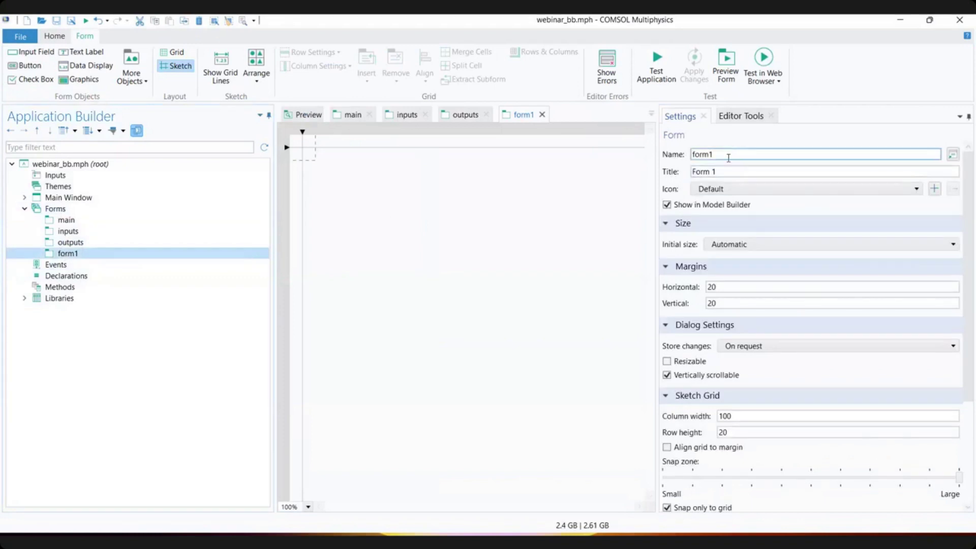
left_click_drag(727, 156, 664, 162)
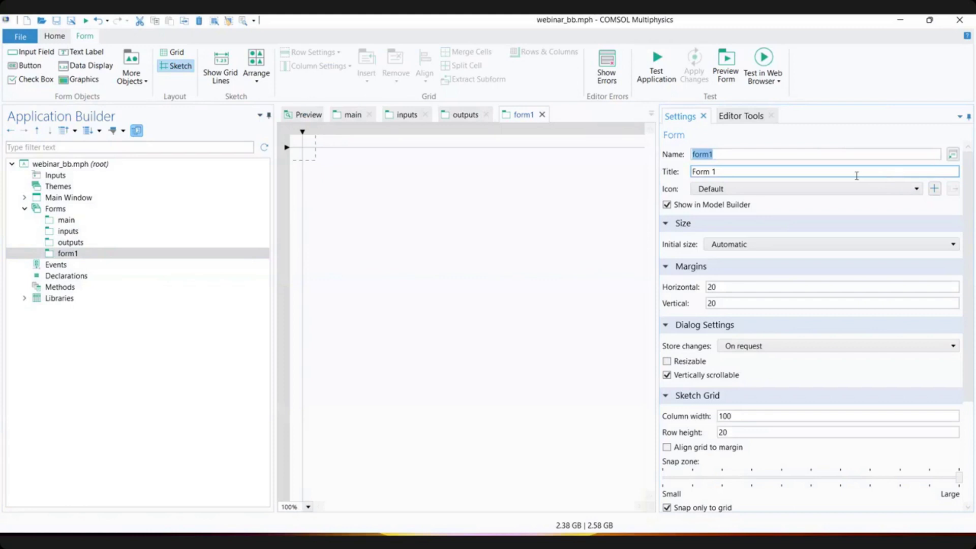
type("geometry")
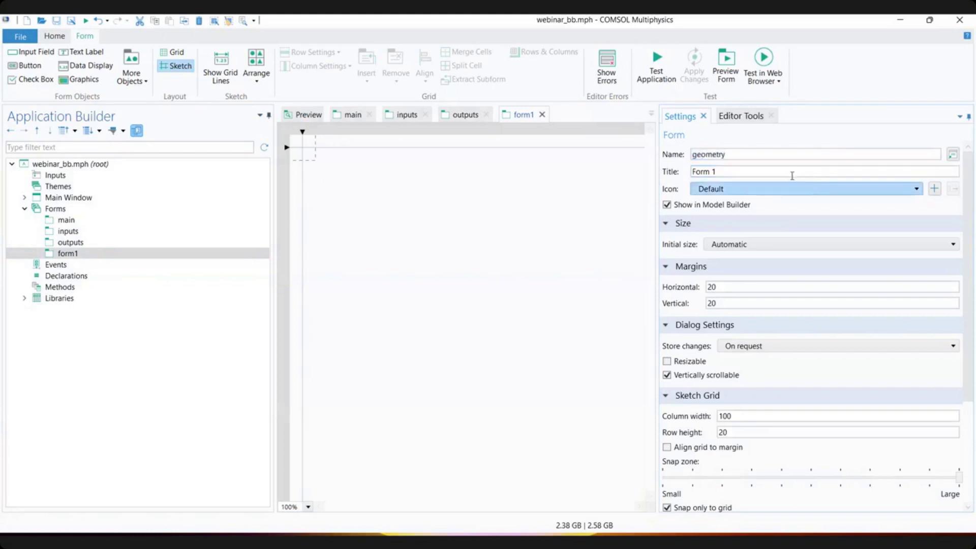
left_click(718, 171)
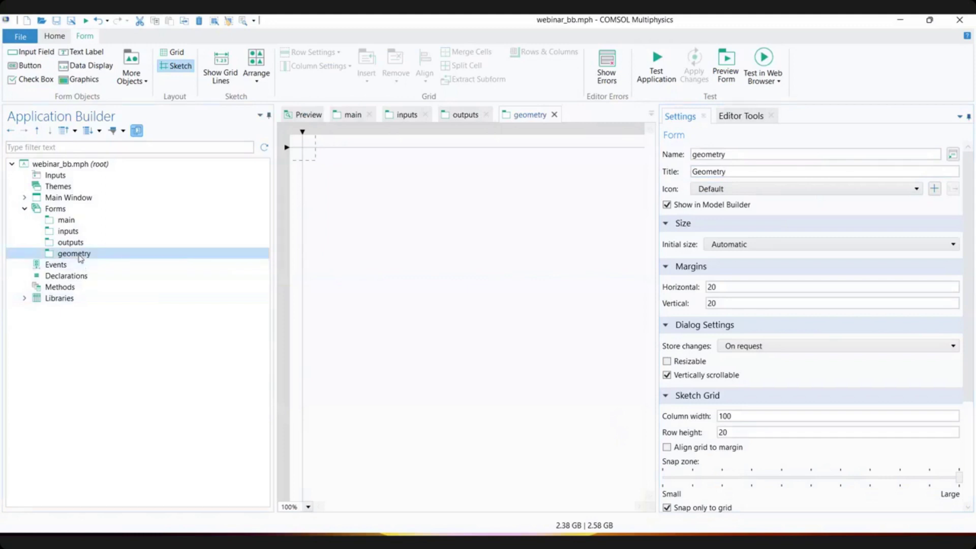
- Add a fifth form from the Blank form template and duplicate it to get a sixth form
right_click(56, 209)
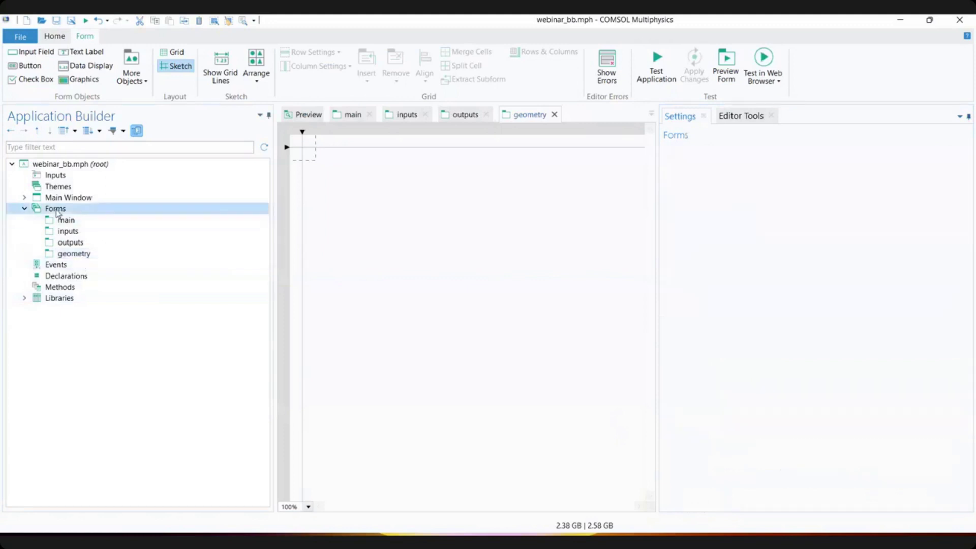
left_click(95, 219)
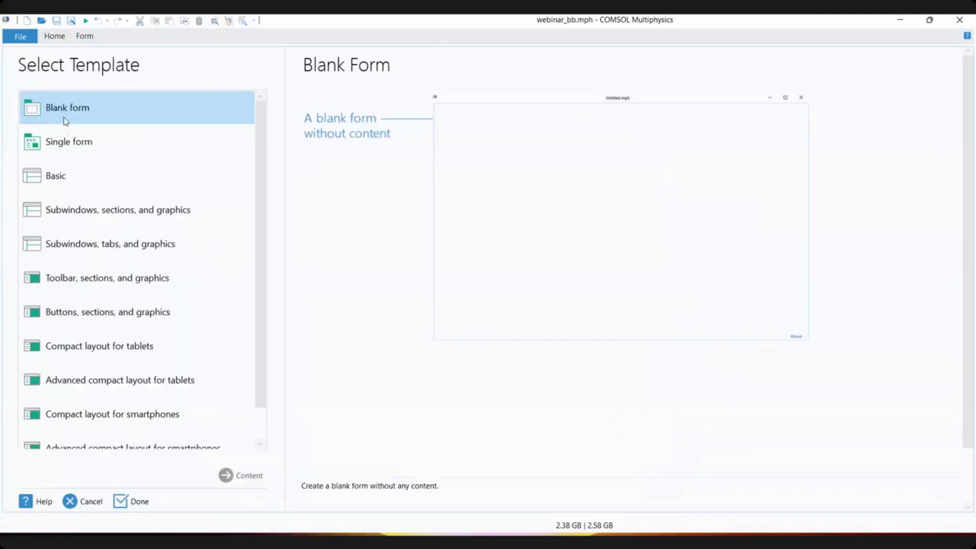
double_click(65, 121)
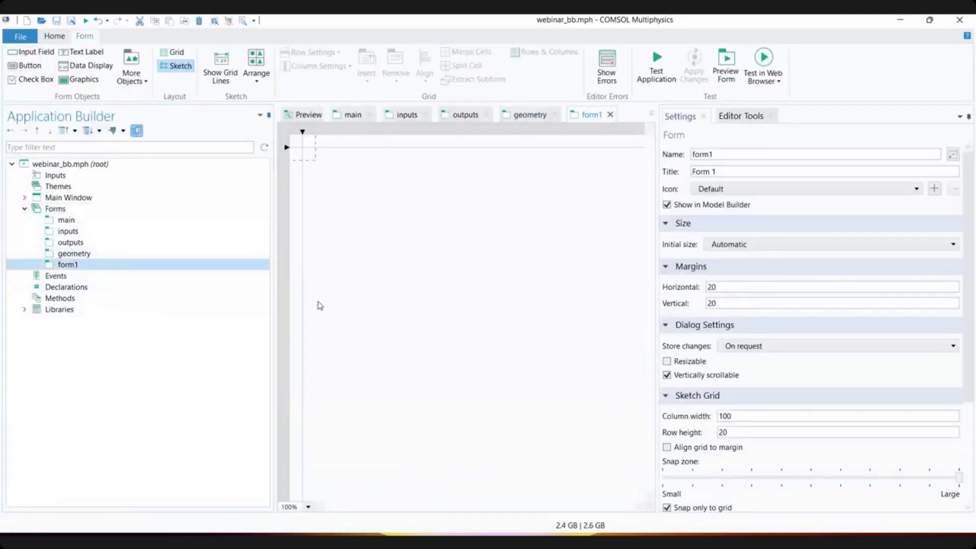
key("ctrl+shift+d")
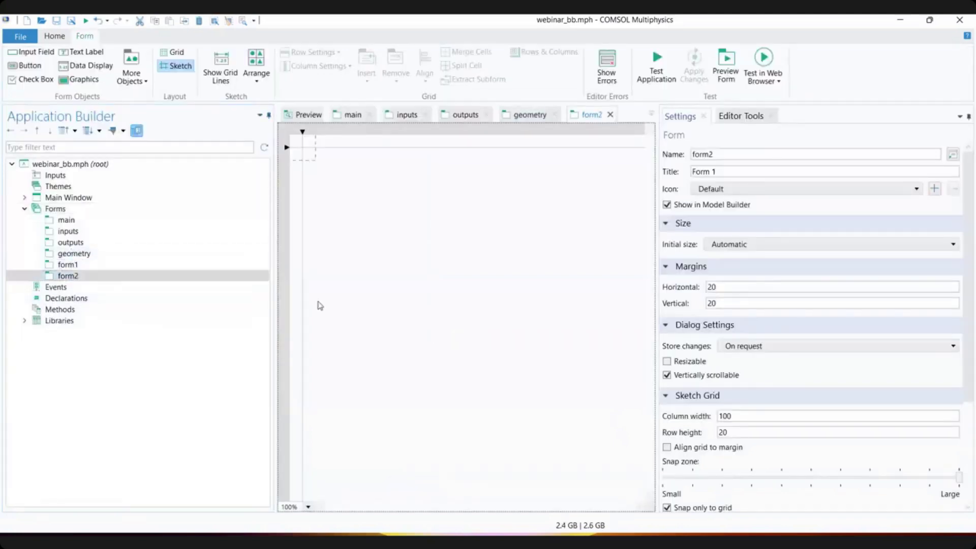
- Set the fifth form's name to mesh and its title to Mesh
left_click(65, 265)
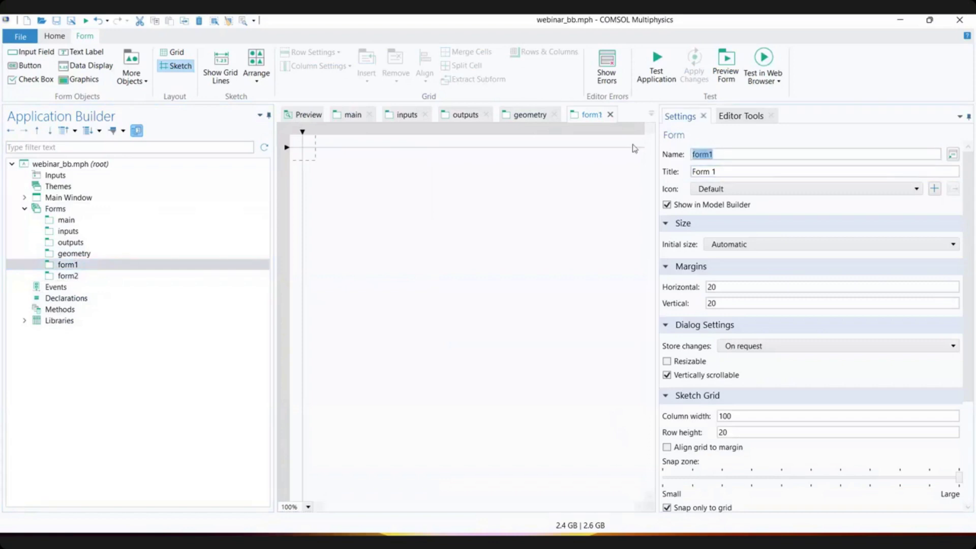
type("mesh")
key("Return")
left_click(773, 174)
key("ctrl+a")
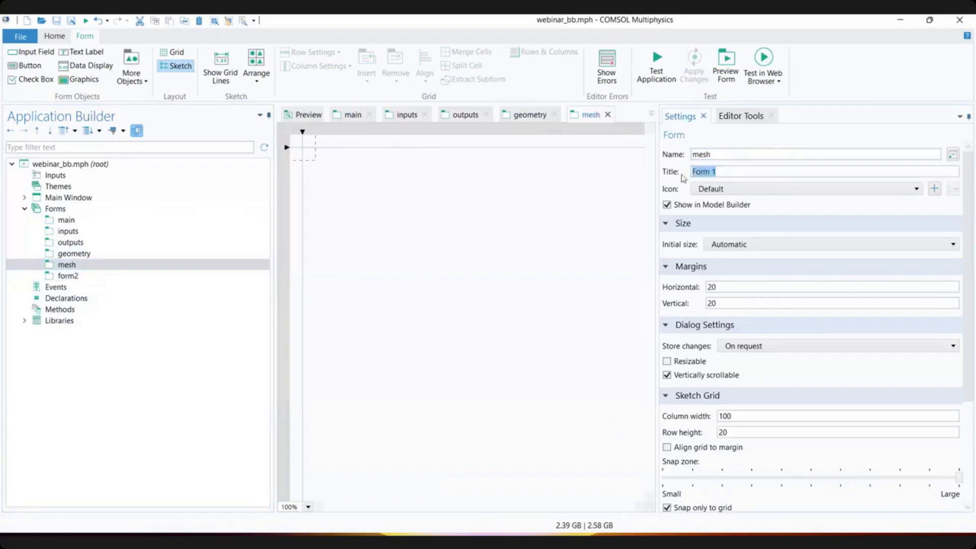
type("Mesh")
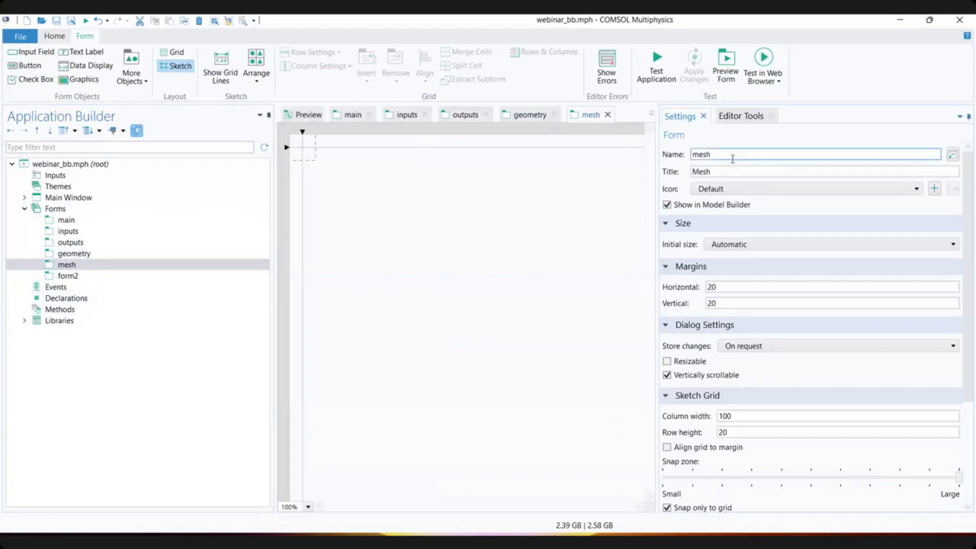
left_click_drag(715, 171, 681, 175)
left_click(705, 172)
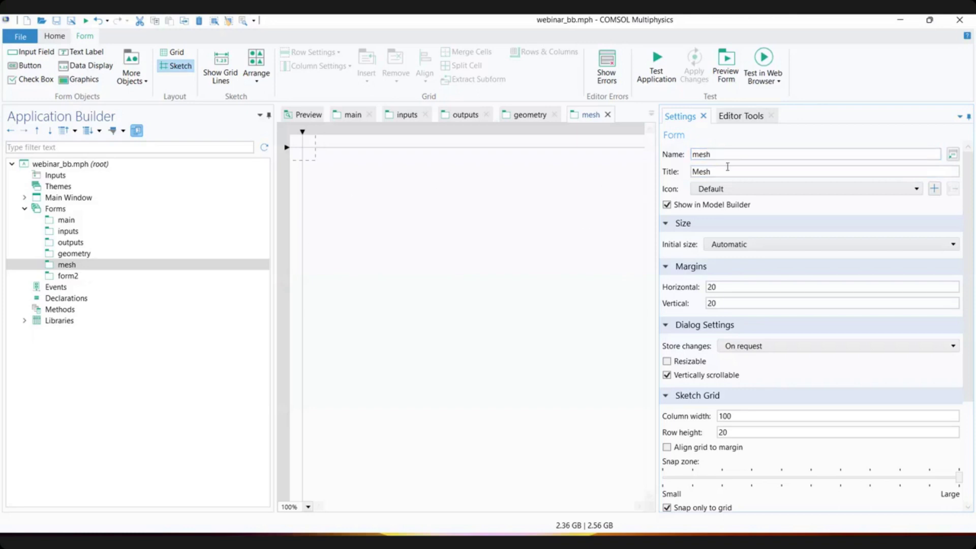
double_click(699, 154)
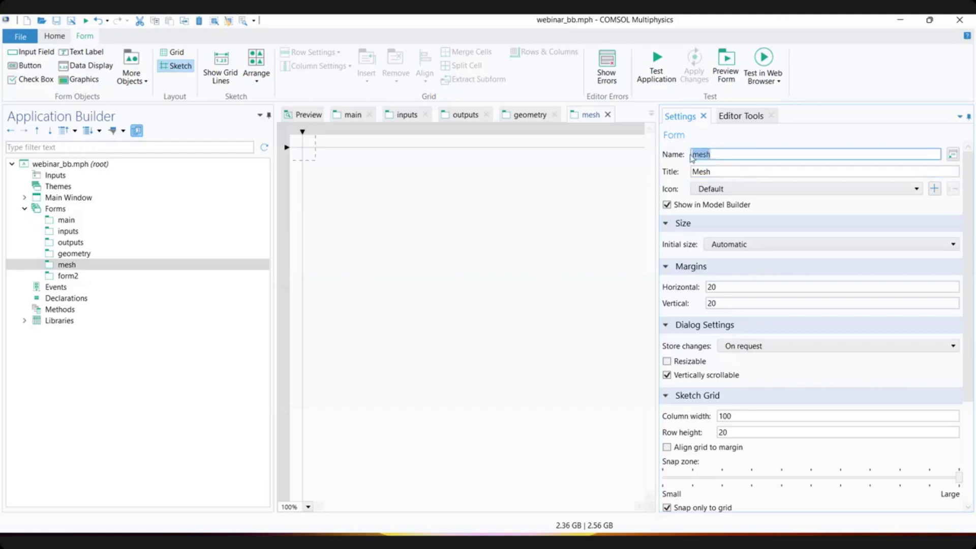
left_click(699, 154)
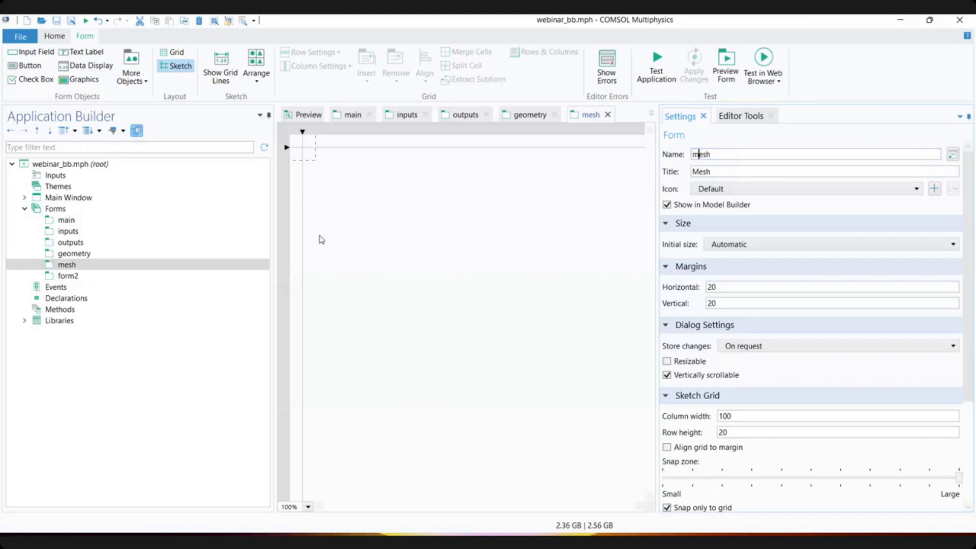
left_click(105, 279)
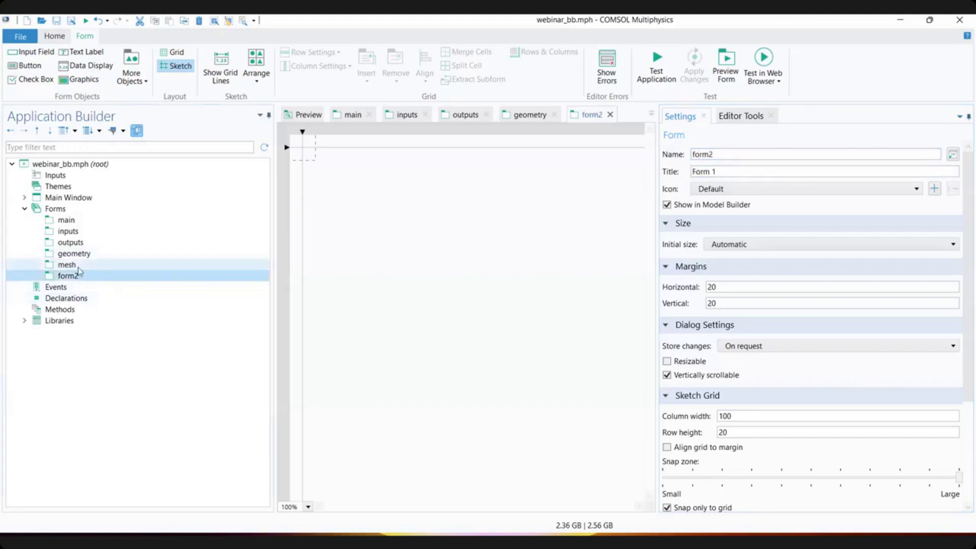
left_click(109, 256)
left_click(100, 266)
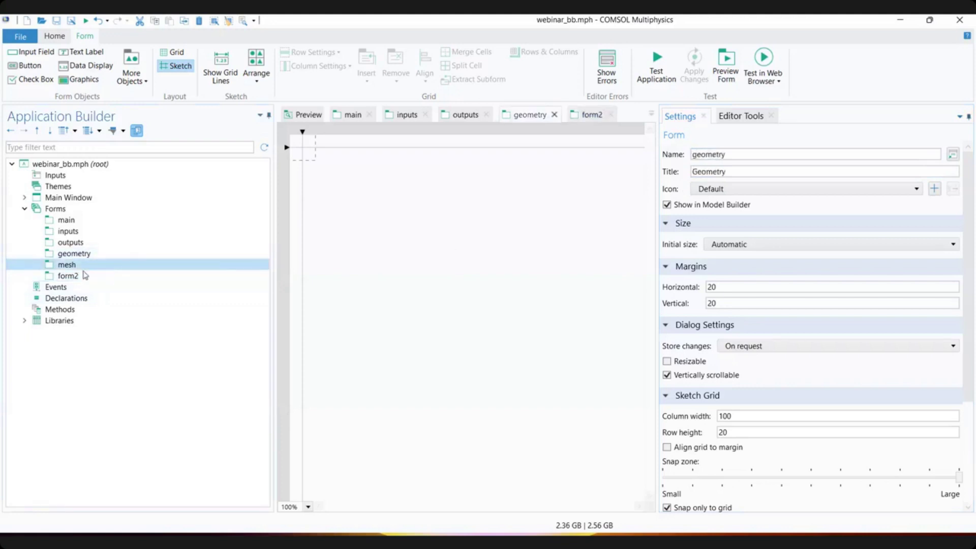
- Set the sixth form's name to temperature and its title to Temperature
left_click(75, 275)
left_click_drag(719, 157, 656, 168)
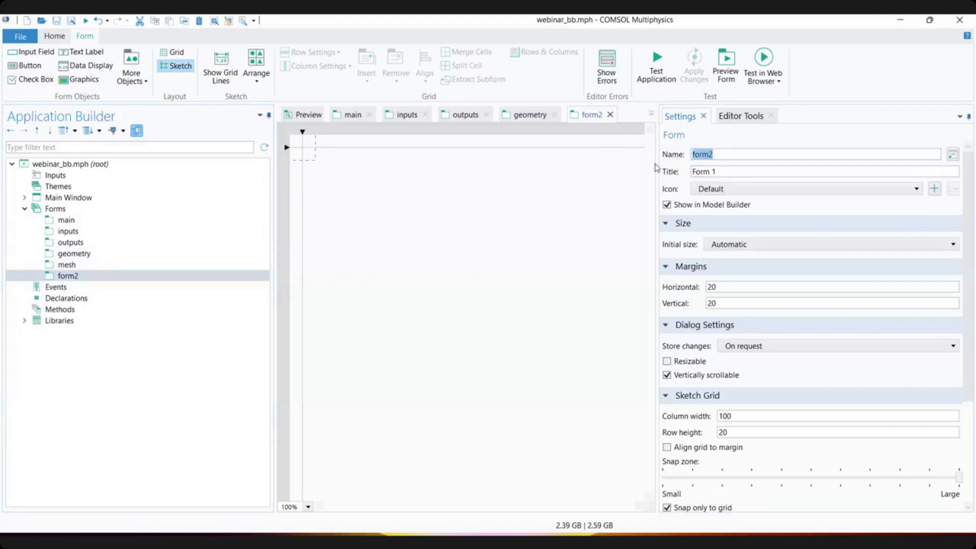
type("temperature")
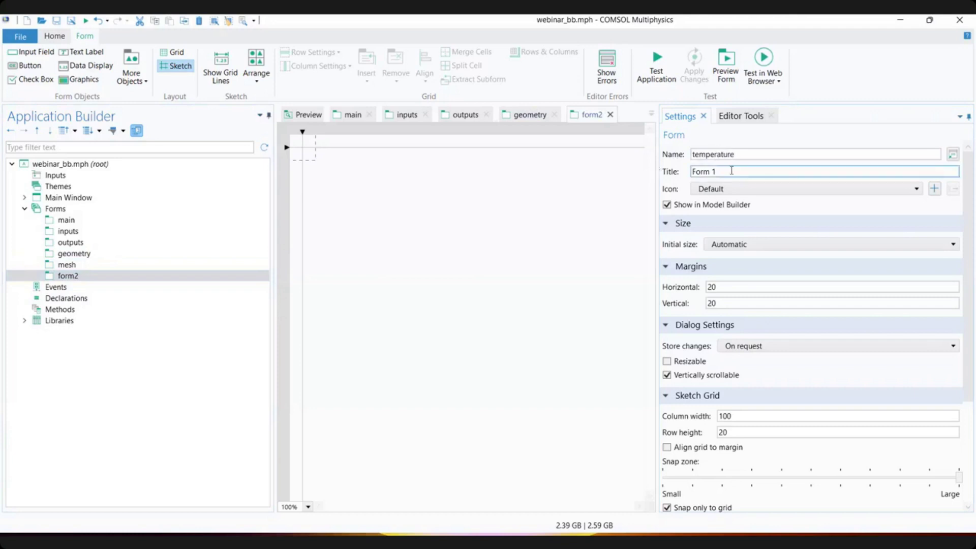
left_click(743, 171)
type("Temperature")
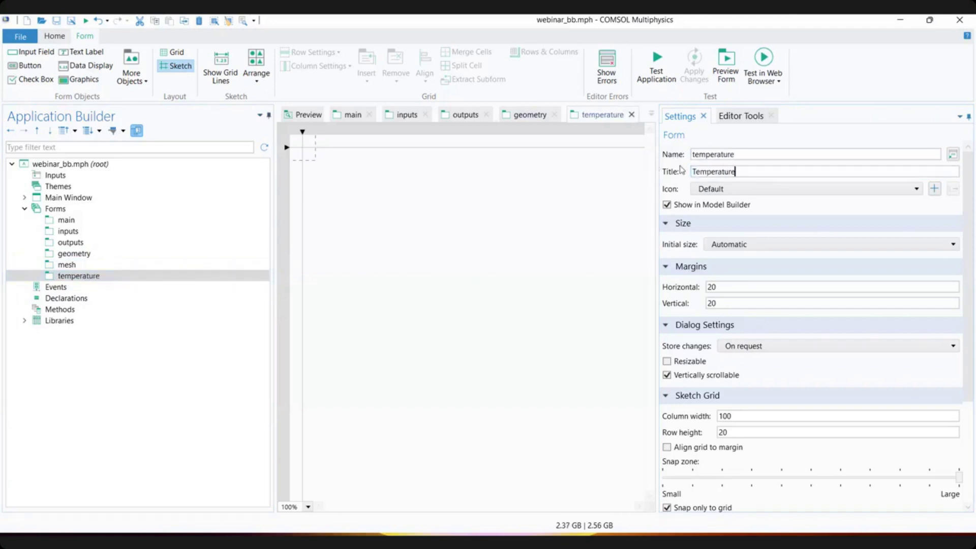
left_click(503, 243)
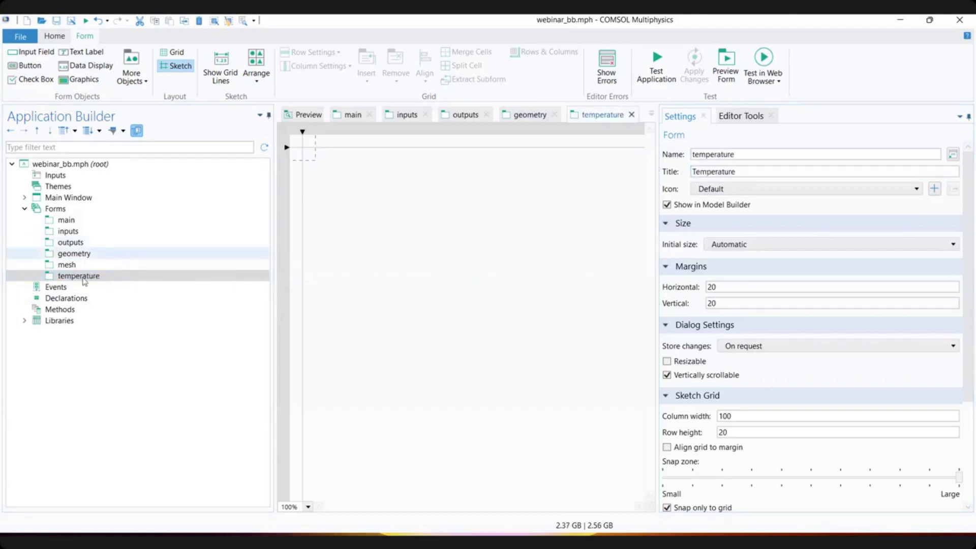
left_click(82, 278)
left_click(73, 253)
left_click(64, 209)
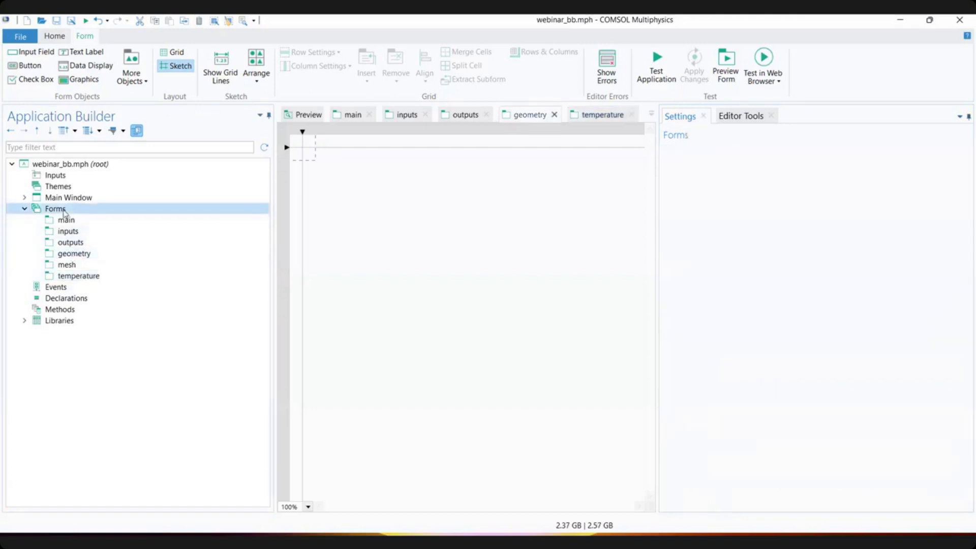
right_click(65, 210)
key("Escape")
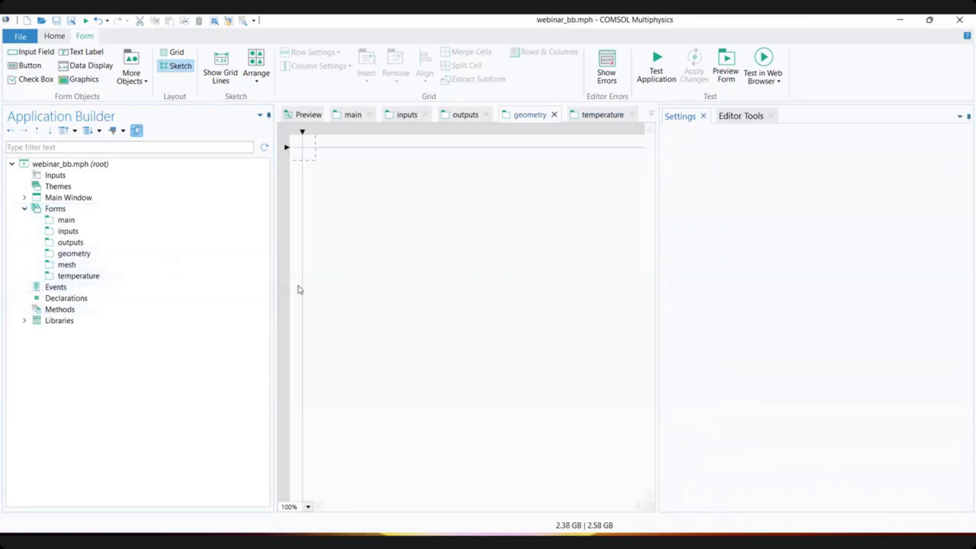
left_click(81, 256)
left_click(83, 264)
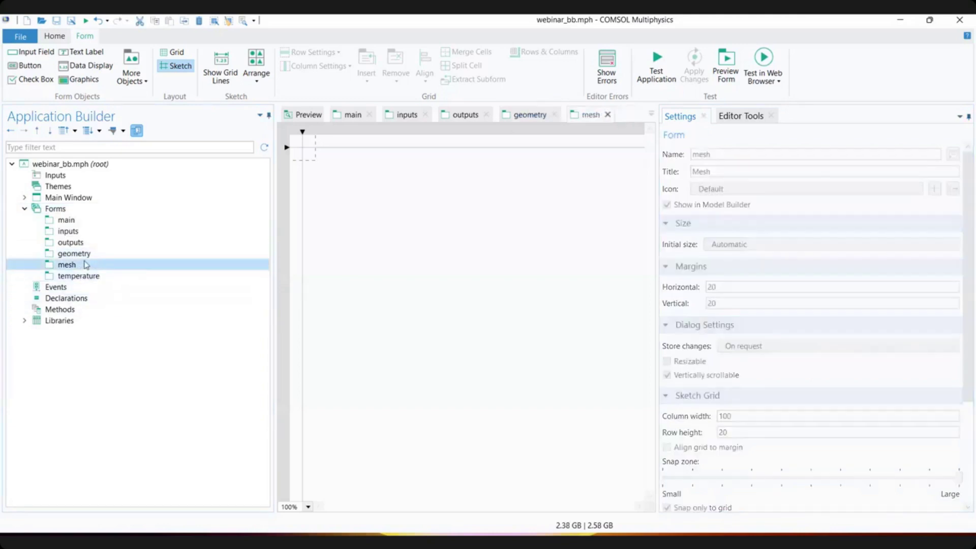
left_click(87, 254)
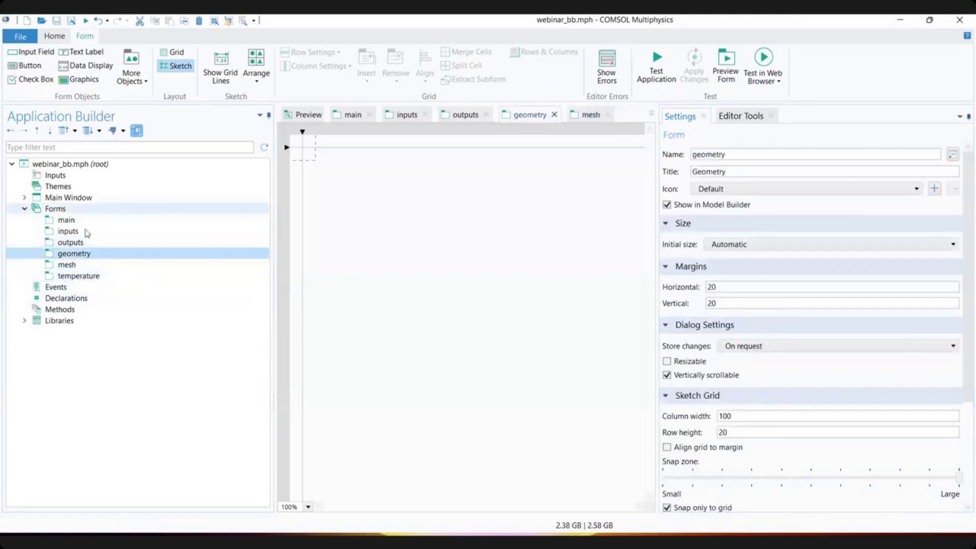
key("F2")
left_click(71, 187)
left_click(77, 311)
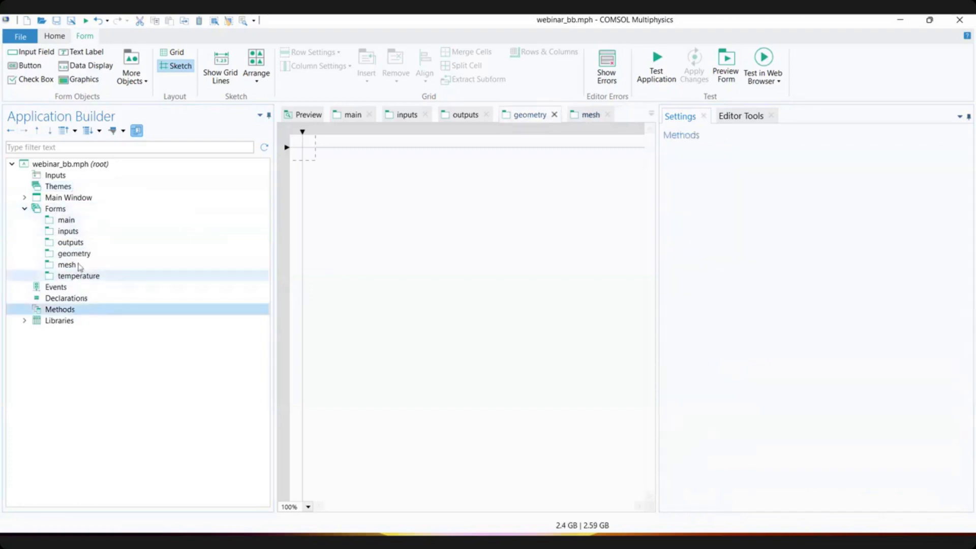
left_click(76, 265)
left_click(73, 242)
left_click(55, 35)
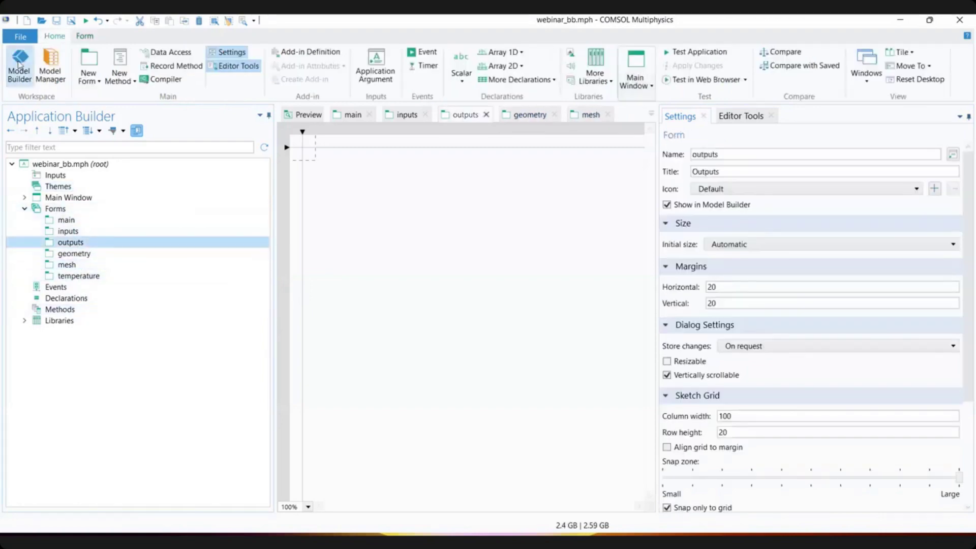
left_click(20, 63)
left_click(25, 74)
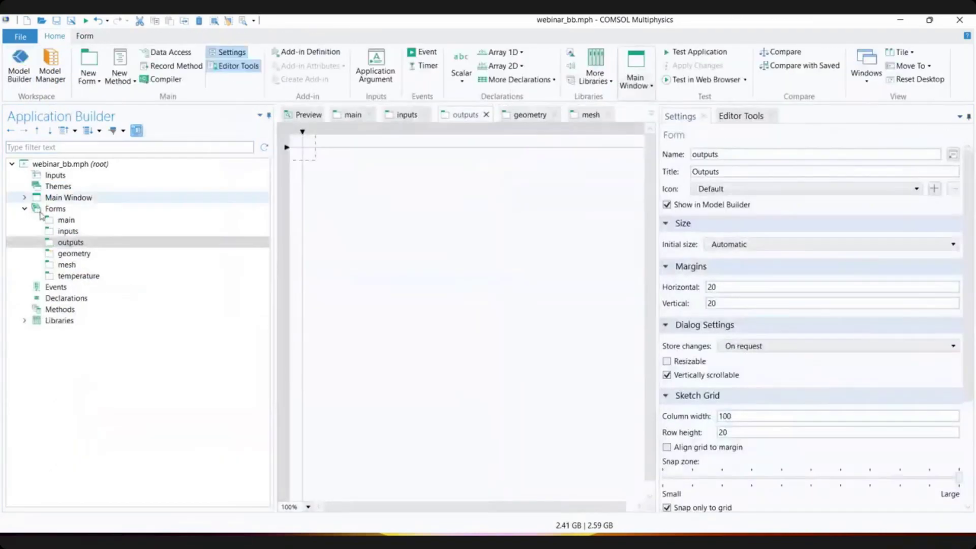
left_click(68, 232)
left_click(76, 253)
left_click(69, 219)
left_click(56, 209)
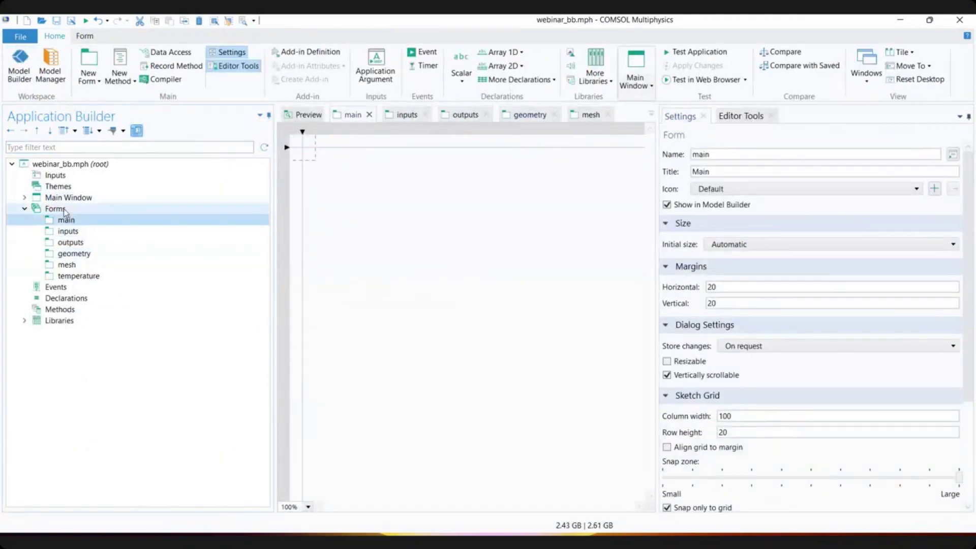
right_click(65, 209)
left_click(117, 265)
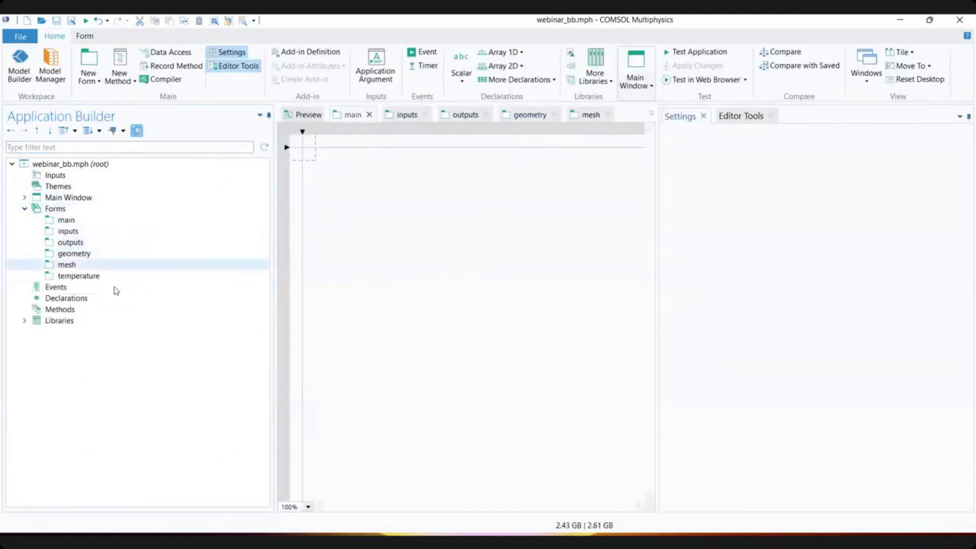
left_click(66, 219)
left_click(55, 208)
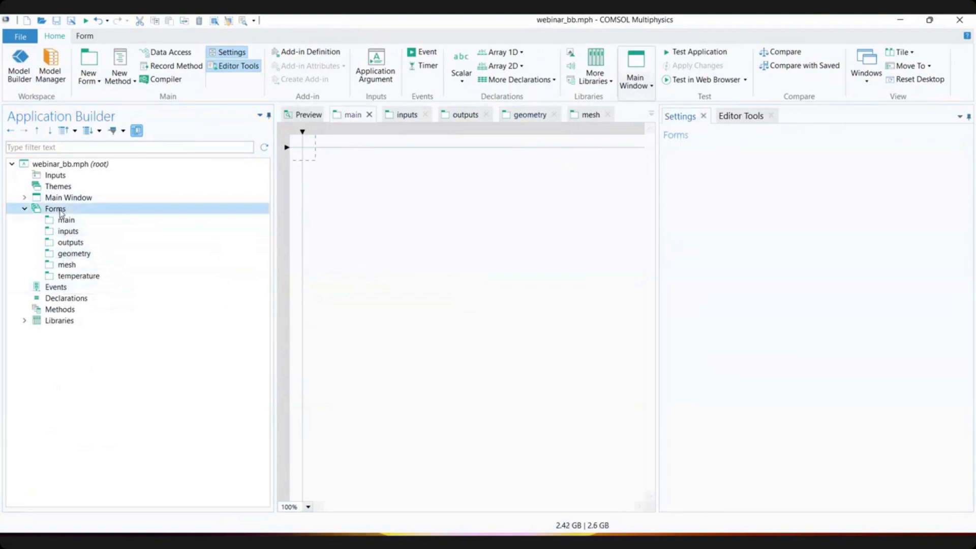
right_click(60, 209)
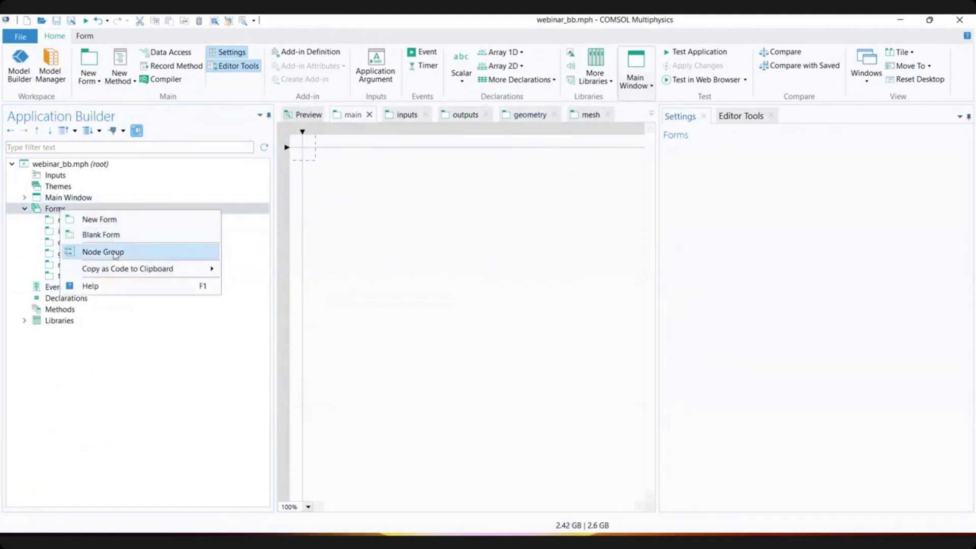
left_click(385, 261)
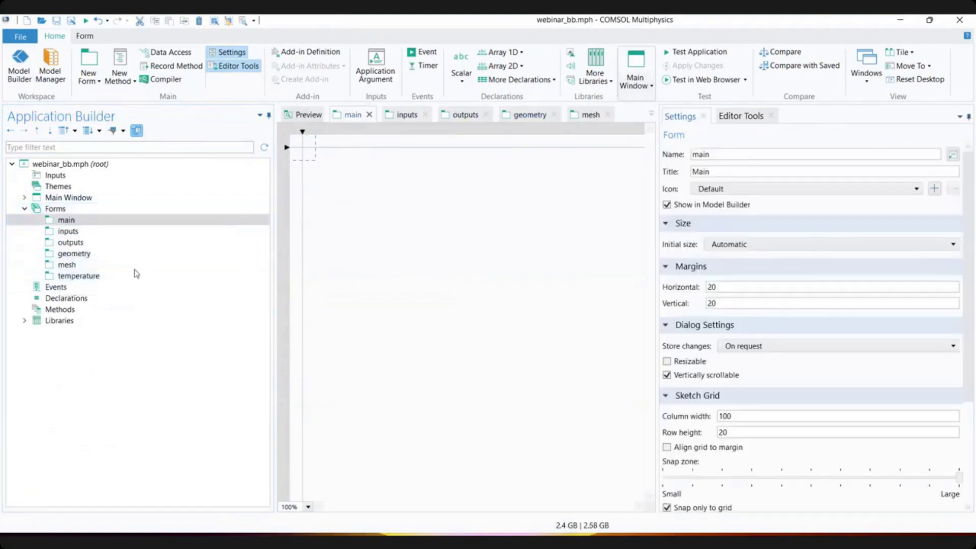
left_click(88, 256)
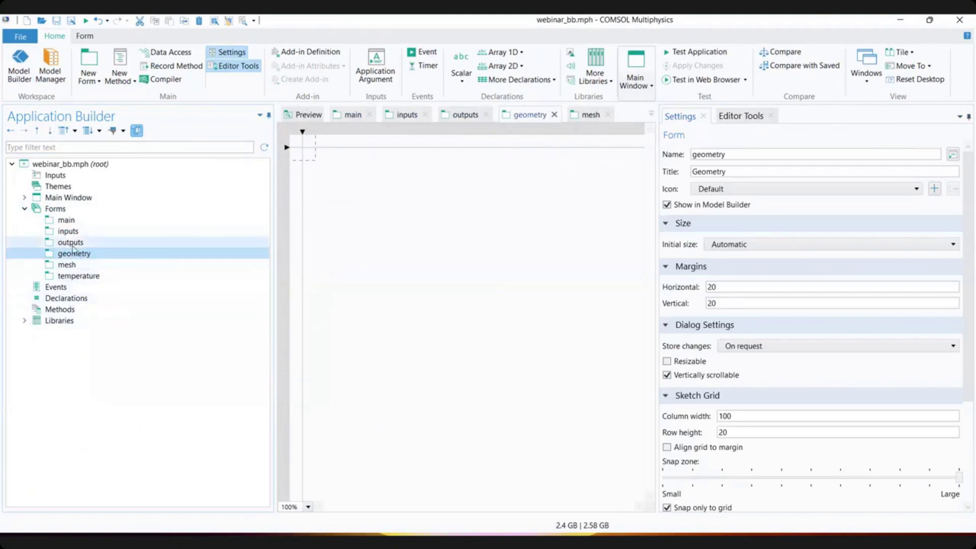
left_click(240, 230)
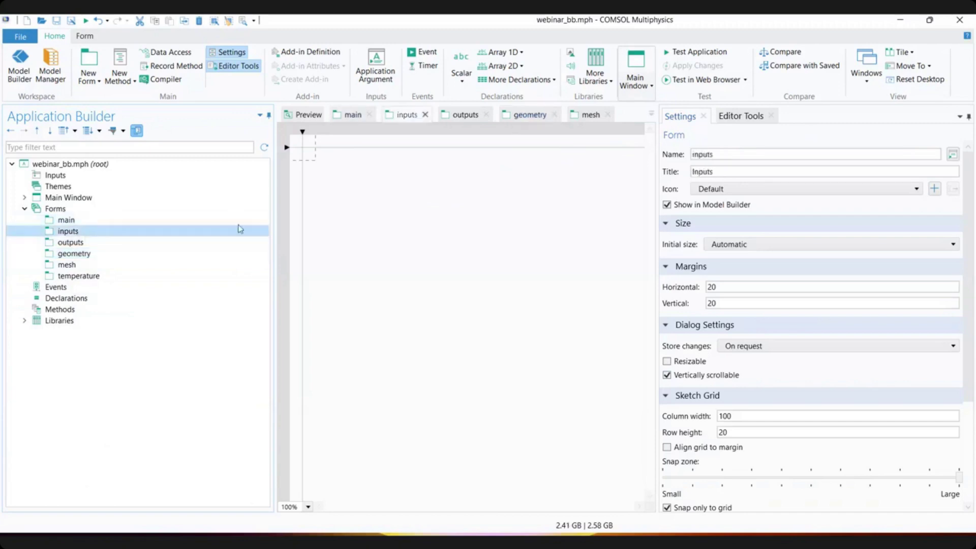
- Add input fields for the parameters Londitud barra (L) and Espesor del dispositivo (tbb) to the inputs form, stacked at its upper-left margin
left_click(719, 119)
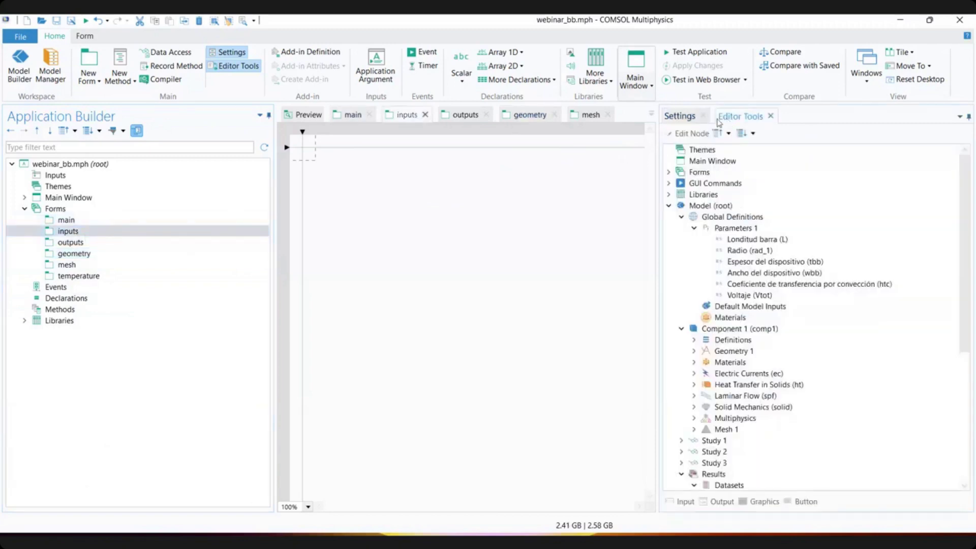
left_click(684, 116)
left_click(743, 117)
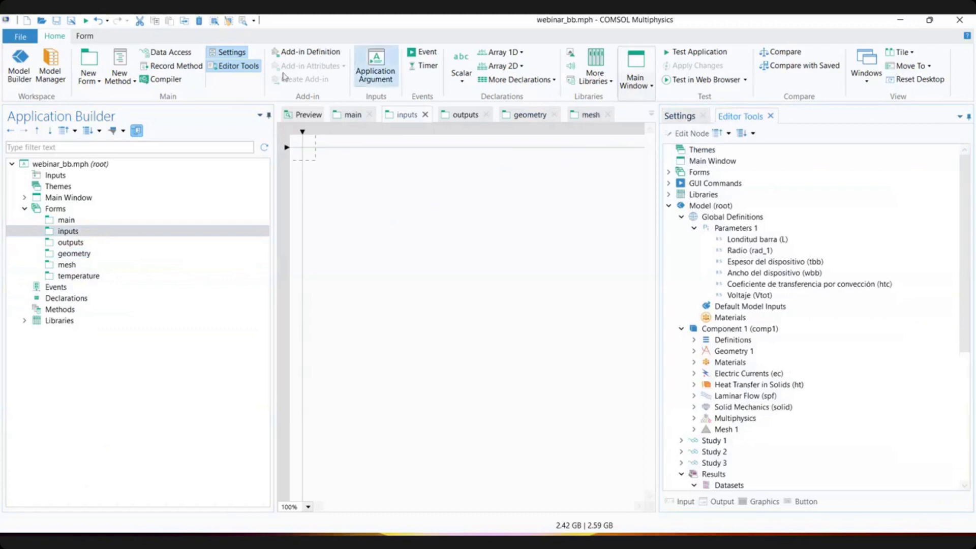
left_click(237, 70)
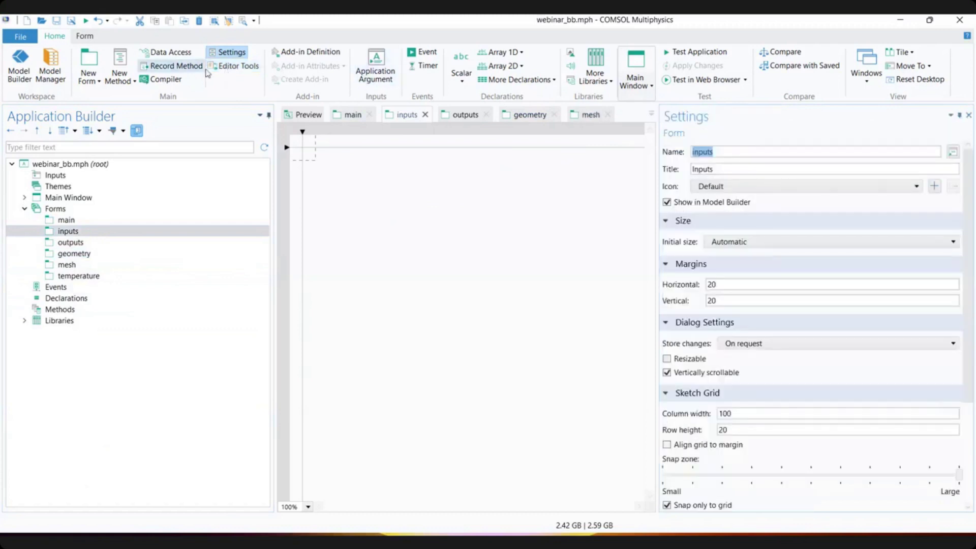
left_click(228, 69)
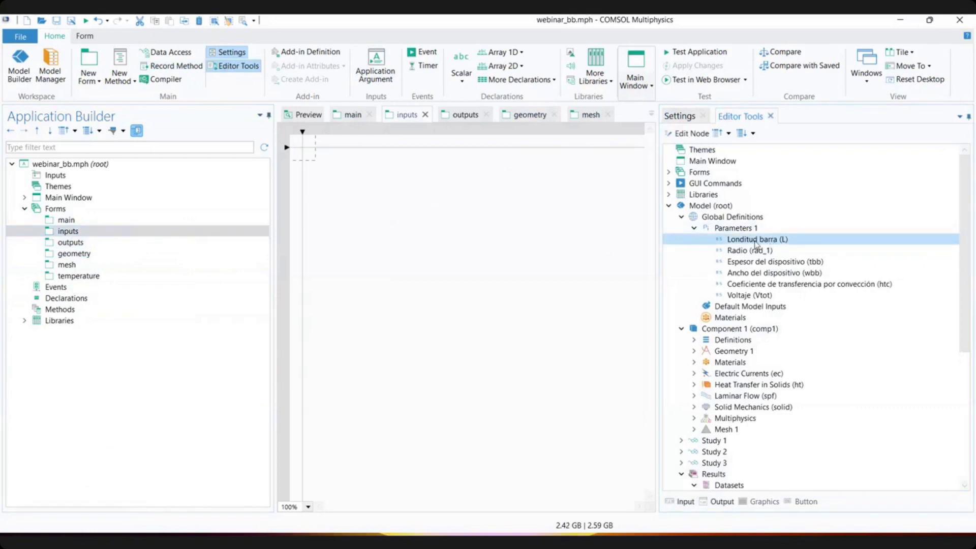
double_click(756, 239)
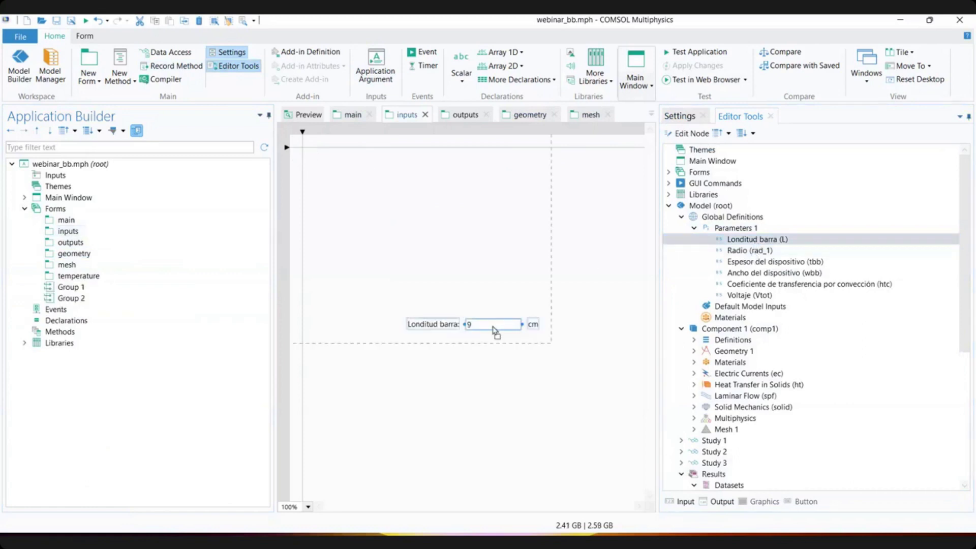
left_click_drag(493, 331, 387, 164)
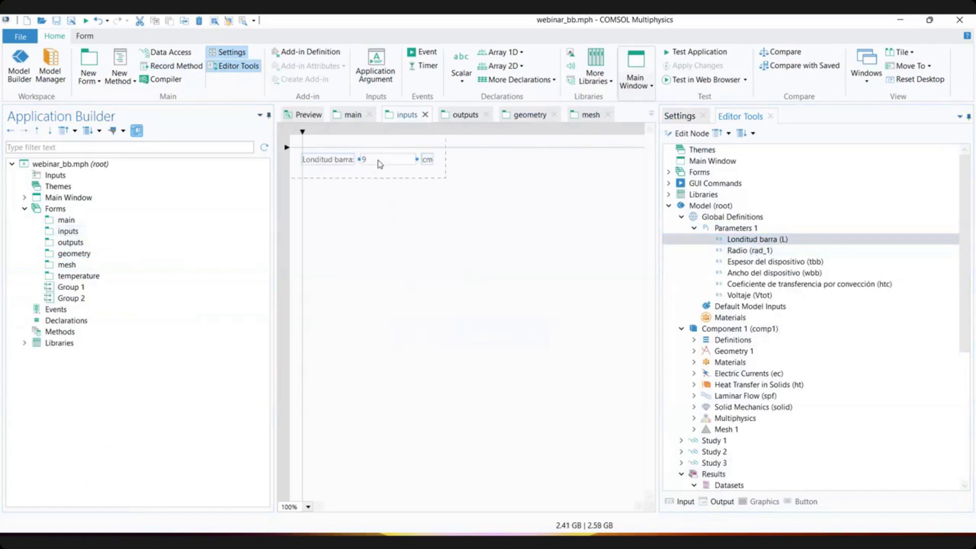
double_click(674, 264)
left_click_drag(512, 326, 385, 184)
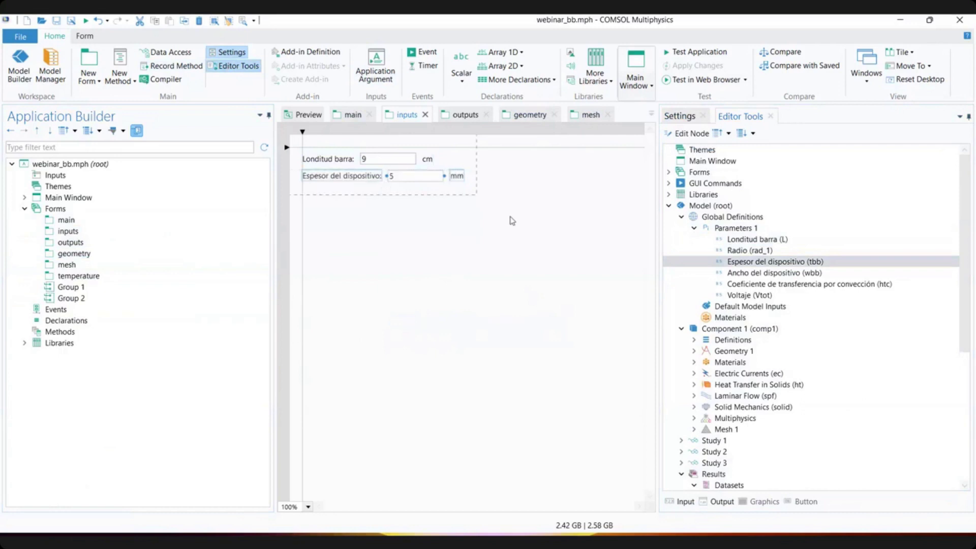
- Delete the surplus node group Group 2 from the application's forms
left_click(72, 288)
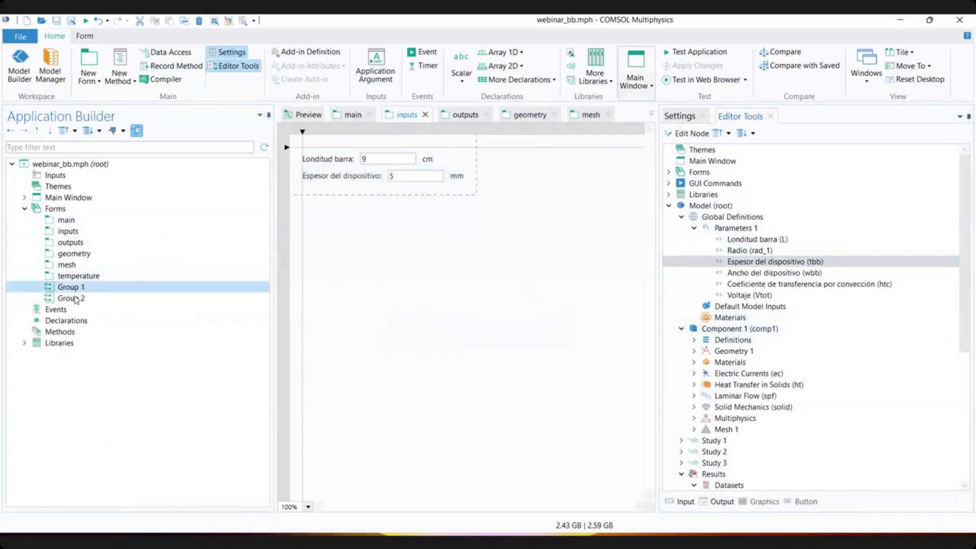
left_click(76, 299)
right_click(75, 304)
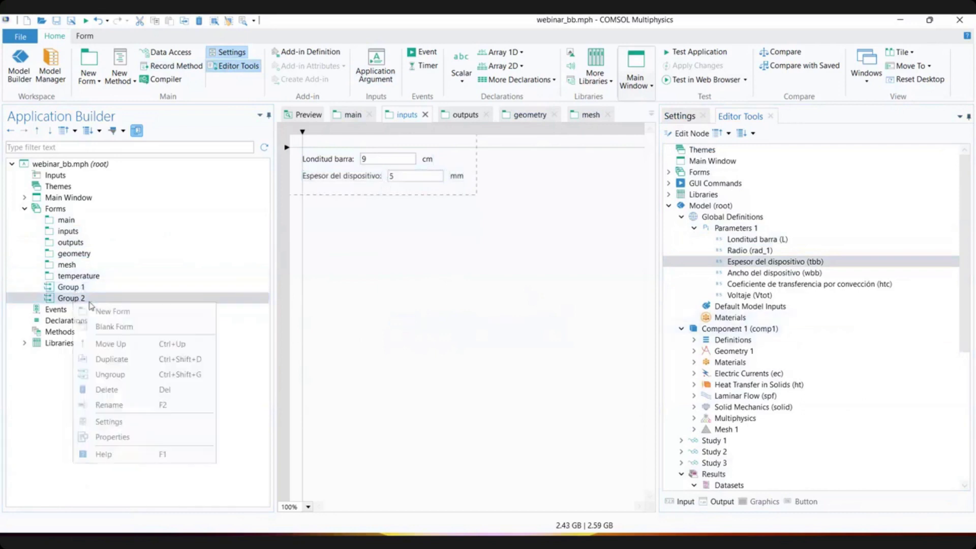
left_click(144, 388)
key("Return")
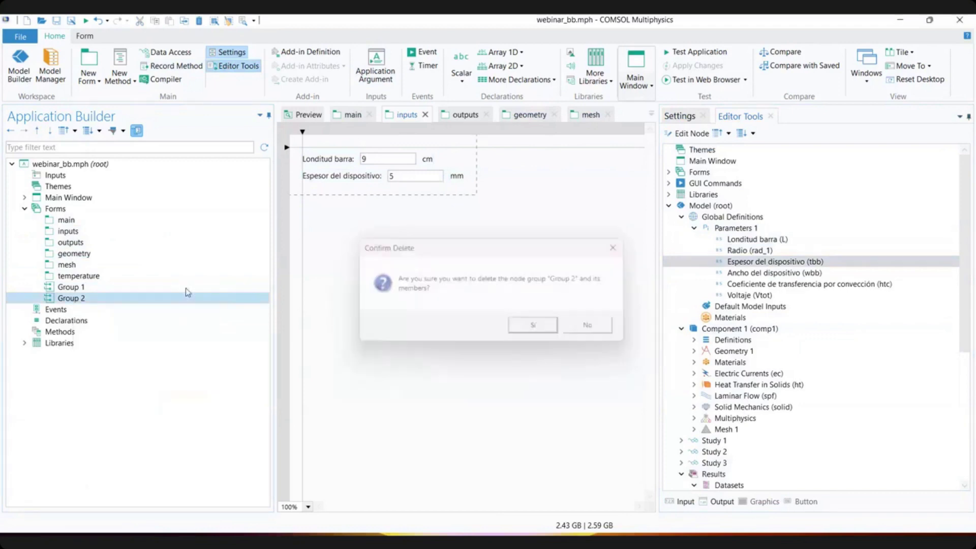
- Move the geometry, mesh and temperature forms into Group 1
left_click(84, 253)
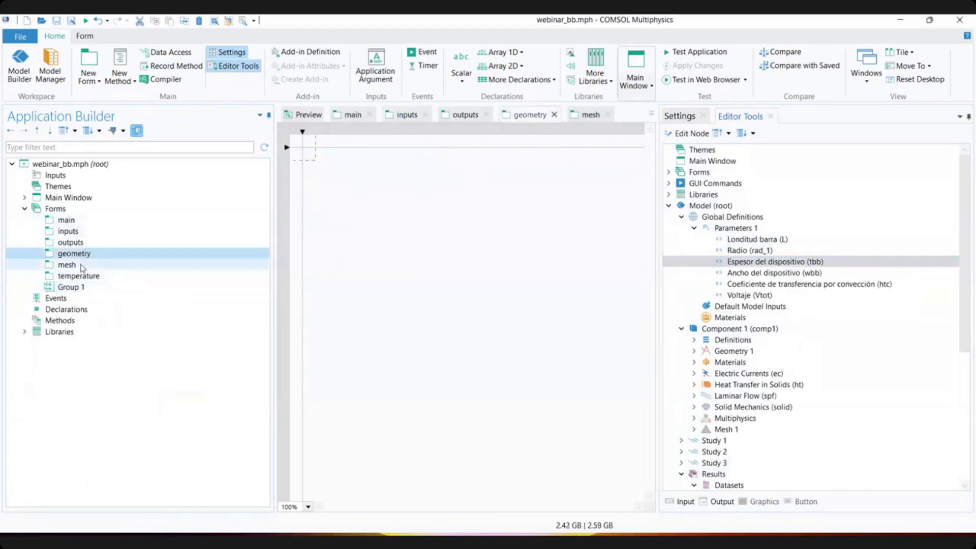
left_click(82, 264)
key("Up")
left_click(81, 277, "shift")
left_click_drag(70, 278, 70, 287)
left_click(75, 254)
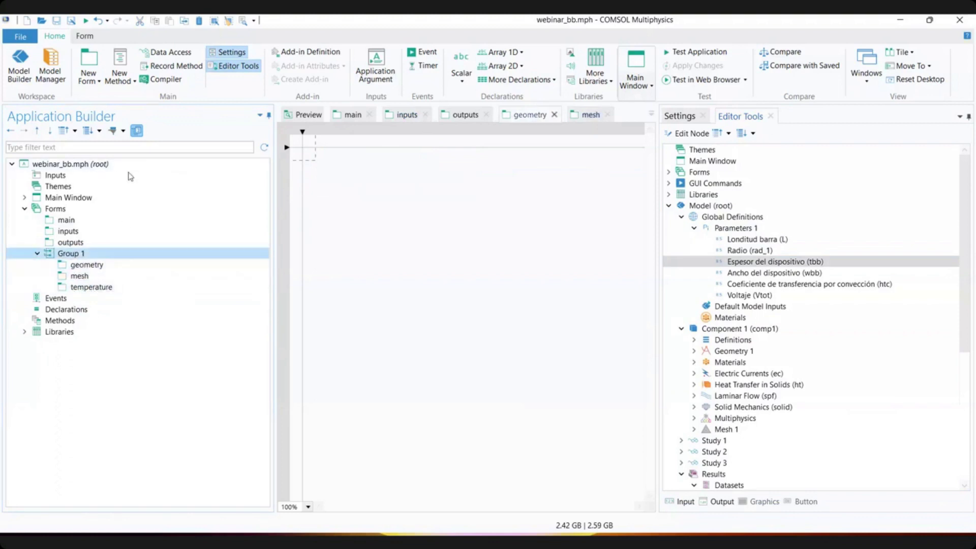
- Rename the group holding the geometry, mesh and temperature forms as Graphics
right_click(78, 254)
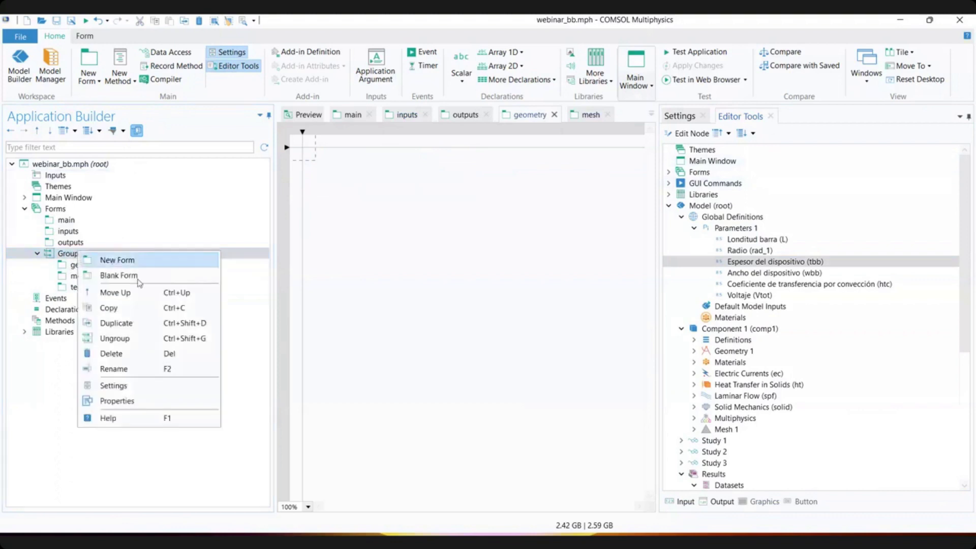
left_click(150, 368)
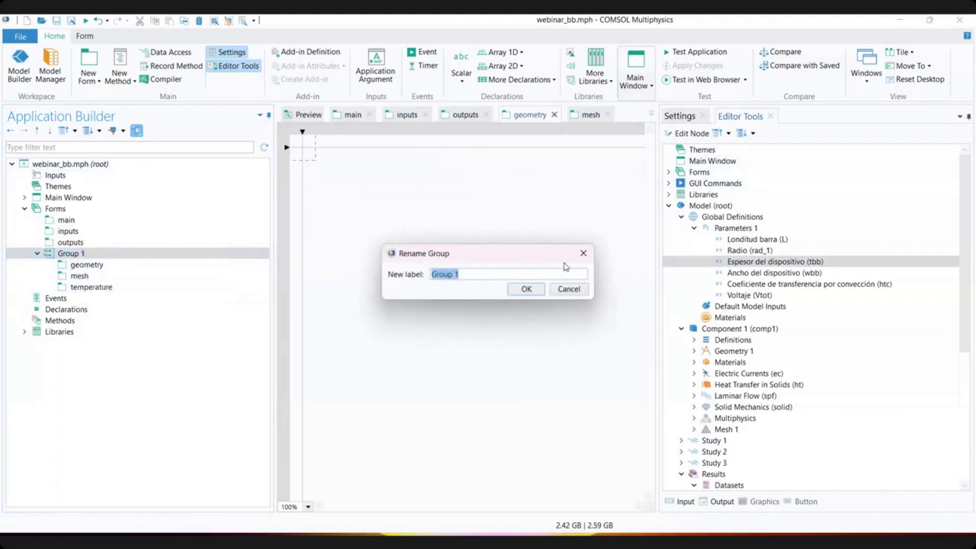
type("Graphics")
left_click(525, 288)
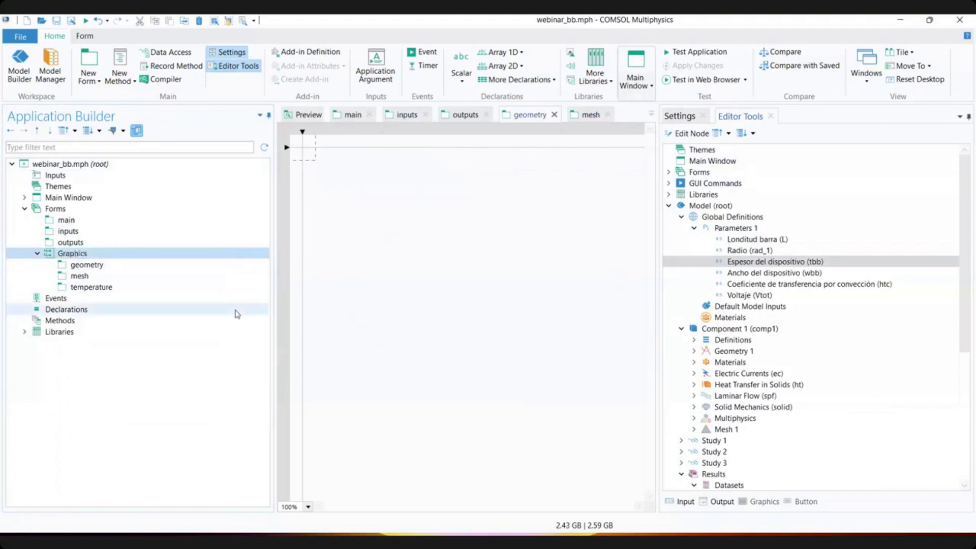
- Add input fields for Ancho del dispositivo (wbb) and Voltaje (Vtot) to the inputs form, below the existing fields
left_click(88, 265)
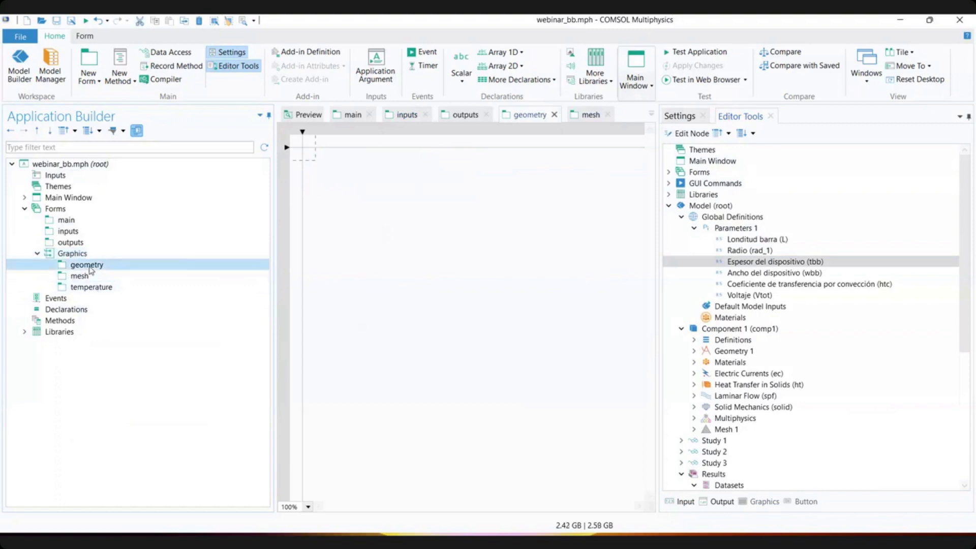
double_click(70, 232)
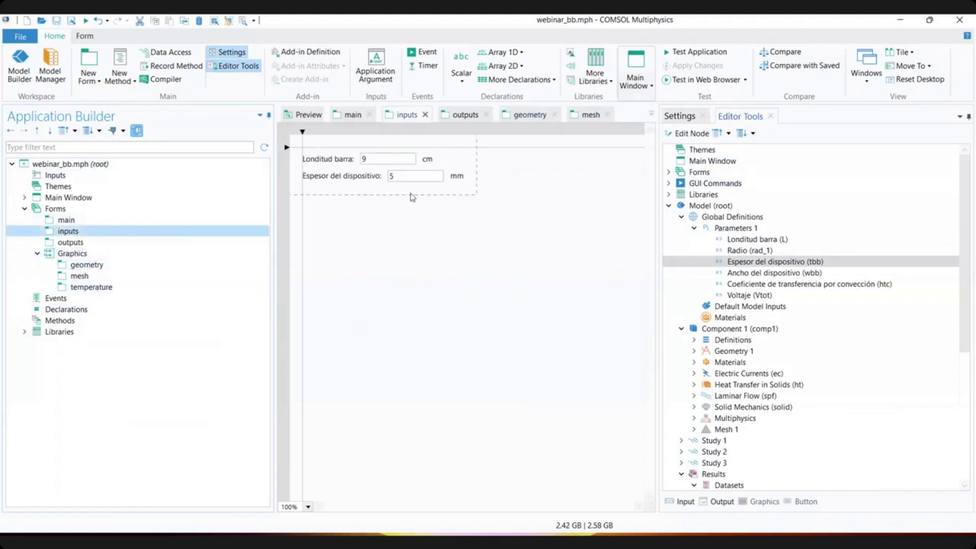
left_click(791, 263)
left_click_drag(775, 275, 358, 196)
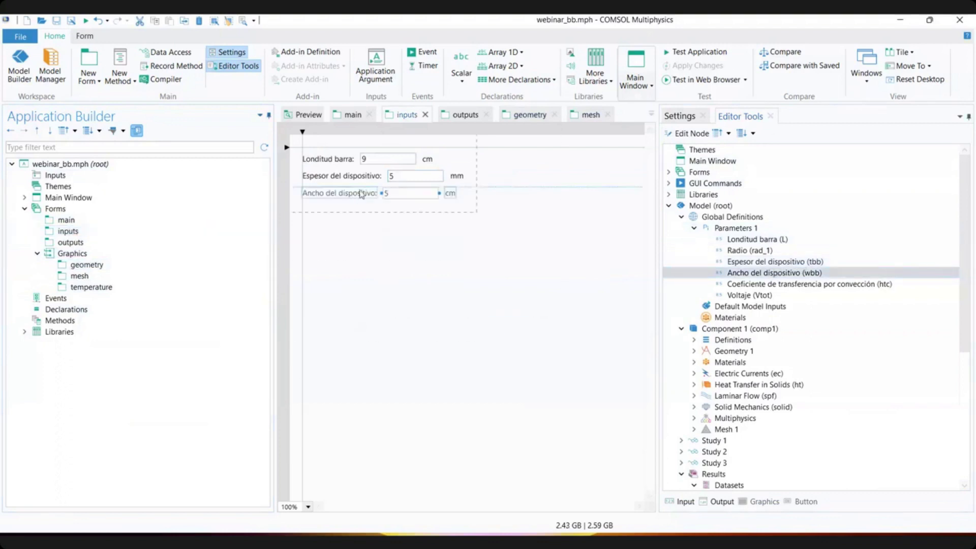
left_click_drag(755, 295, 549, 309)
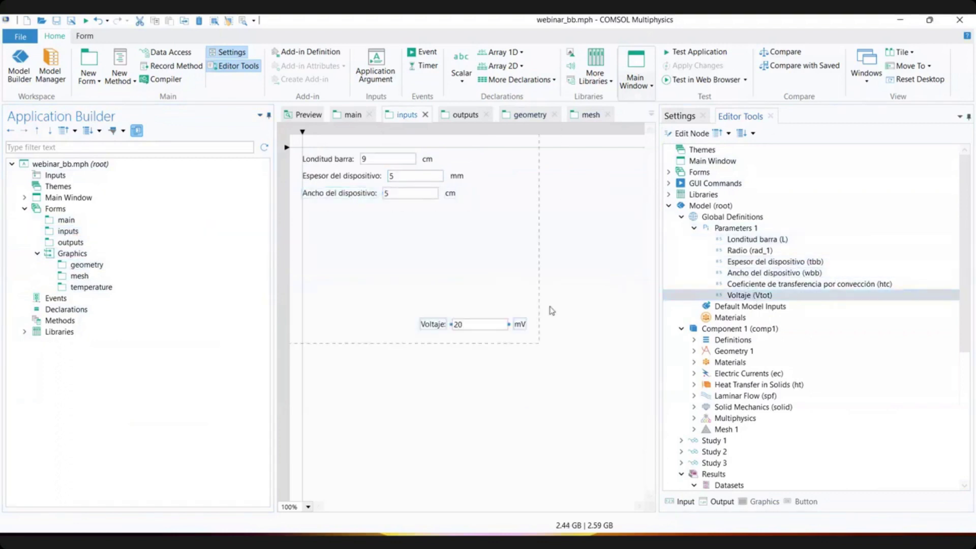
left_click_drag(485, 330, 321, 214)
- Align the value boxes and unit labels of the inputs form in columns, and level the Voltaje row's label with its value box
left_click_drag(429, 161, 459, 161)
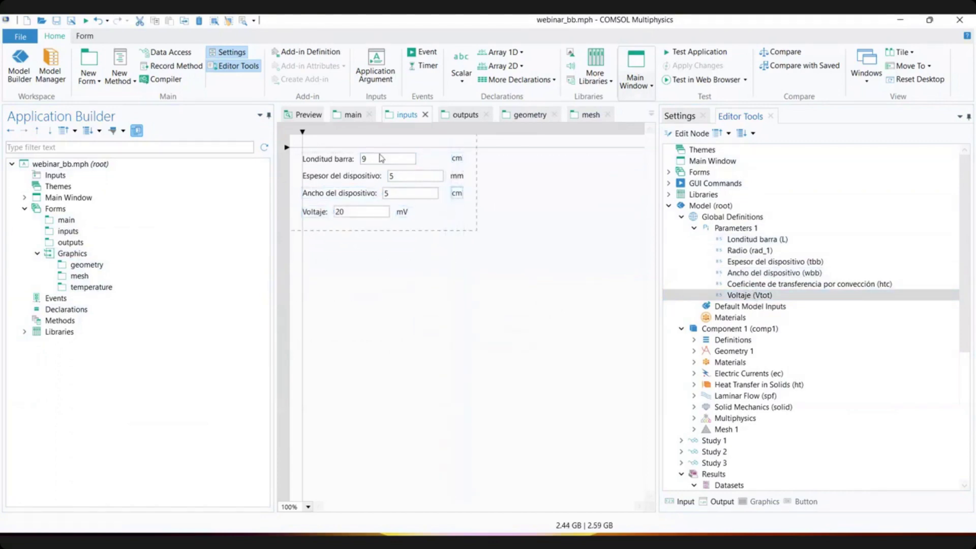
left_click_drag(375, 157, 410, 159)
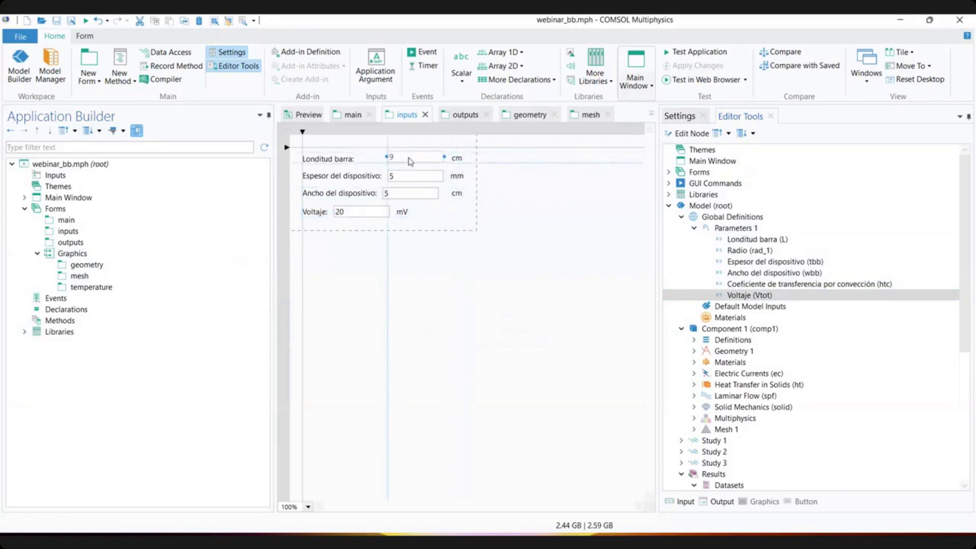
left_click_drag(384, 193, 458, 216)
left_click_drag(378, 212, 431, 216)
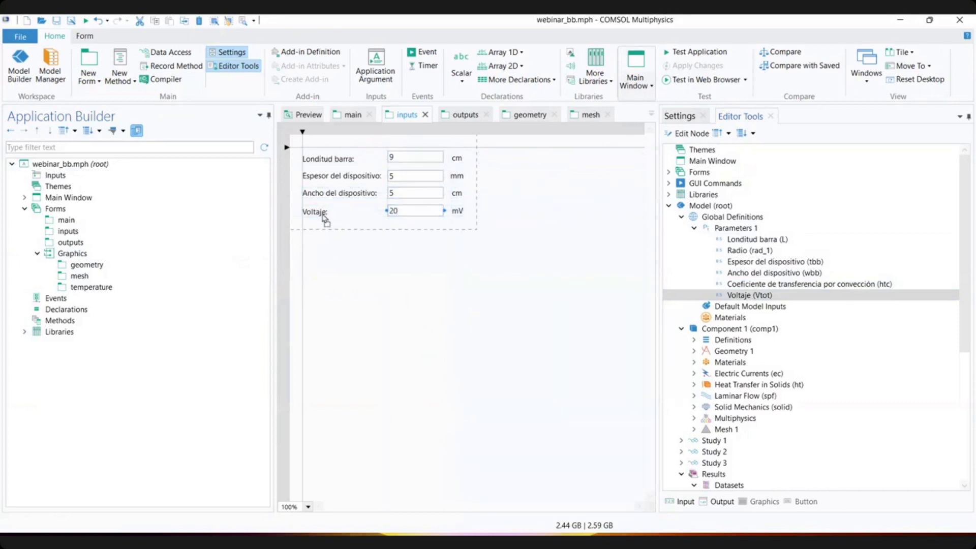
left_click_drag(323, 218, 325, 214)
left_click(407, 219)
left_click_drag(404, 216, 404, 214)
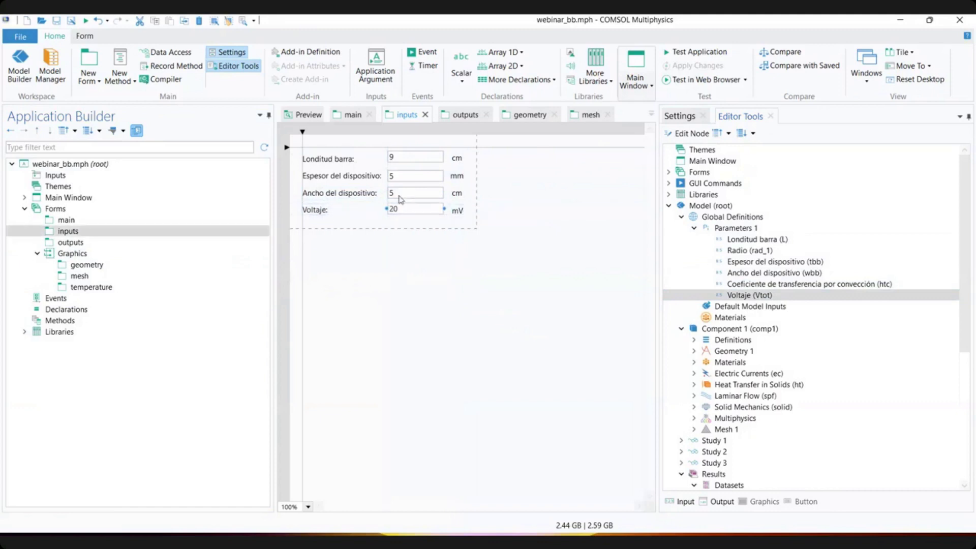
left_click_drag(321, 210, 320, 216)
left_click(390, 246)
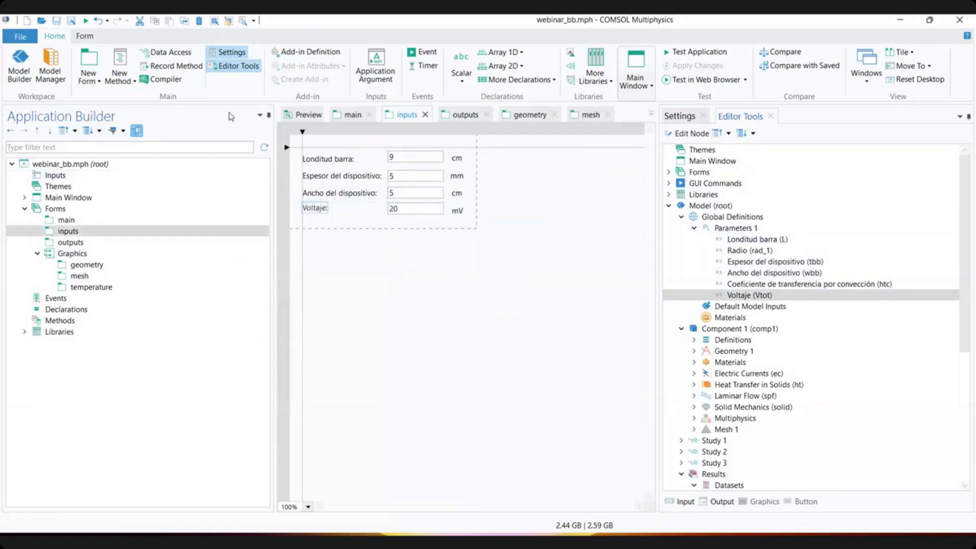
- Switch the inputs form to grid layout and back to sketch layout
left_click(84, 35)
left_click(176, 53)
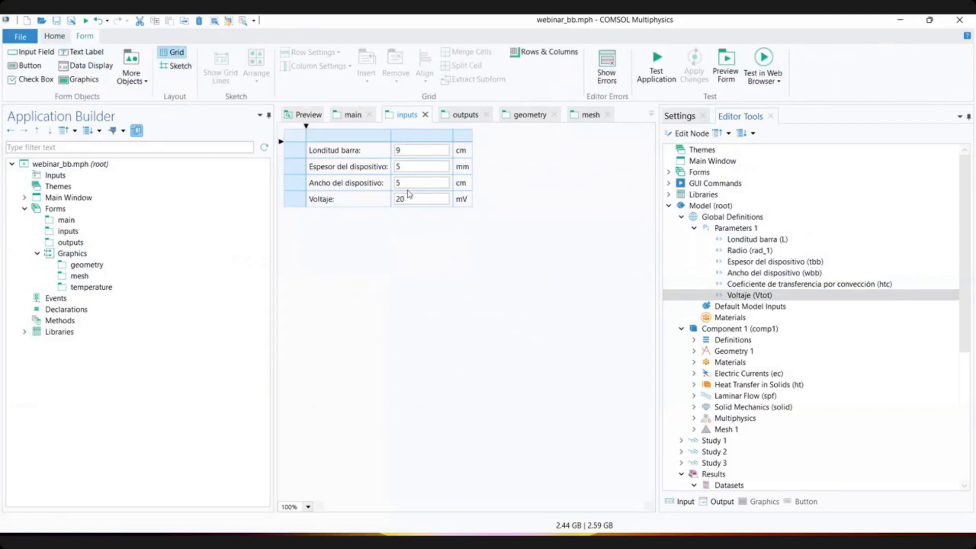
left_click(172, 65)
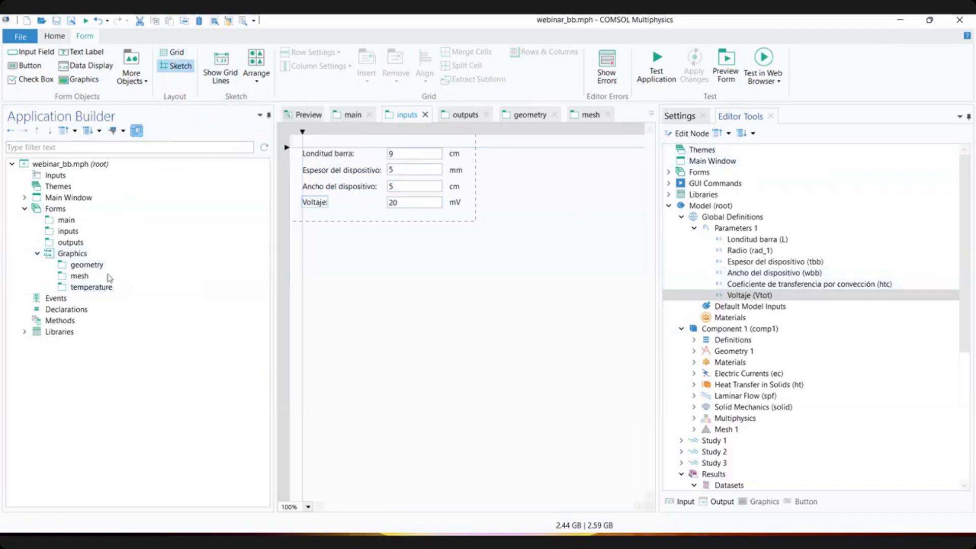
- Add the Volume Average 1 temperature output to the outputs form and place it at the form's upper-left margin
double_click(69, 242)
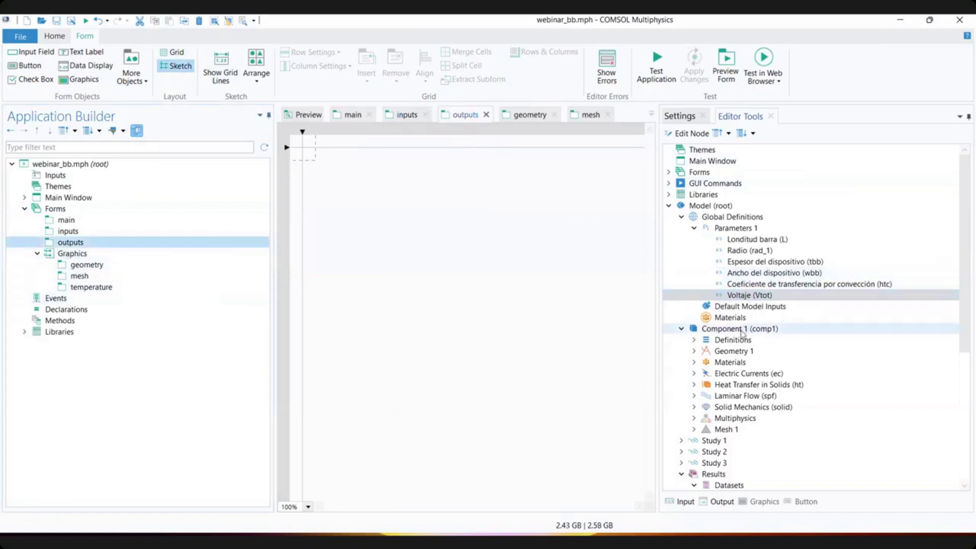
scroll(735, 356, "down", 3)
scroll(736, 355, "down", 1)
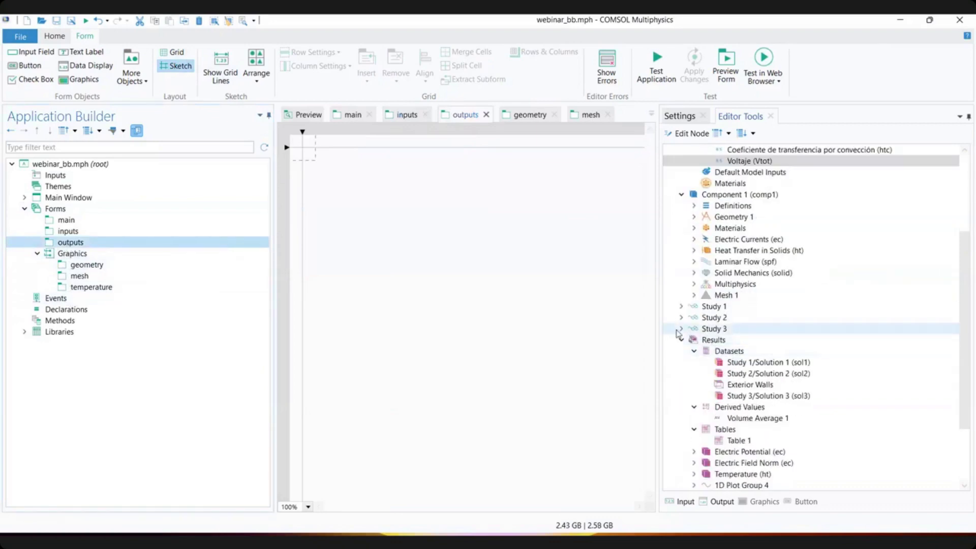
scroll(728, 322, "up", 4)
scroll(752, 335, "down", 4)
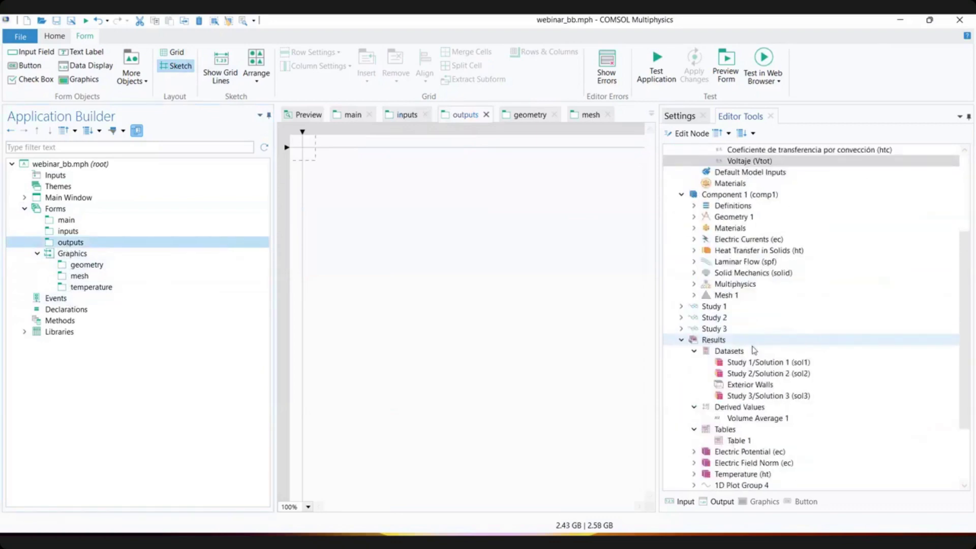
scroll(752, 350, "down", 3)
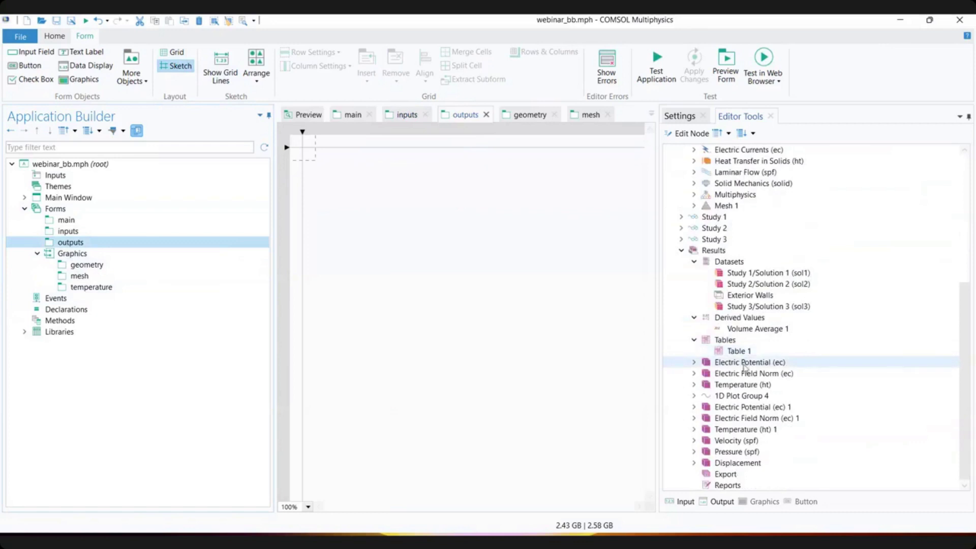
double_click(743, 329)
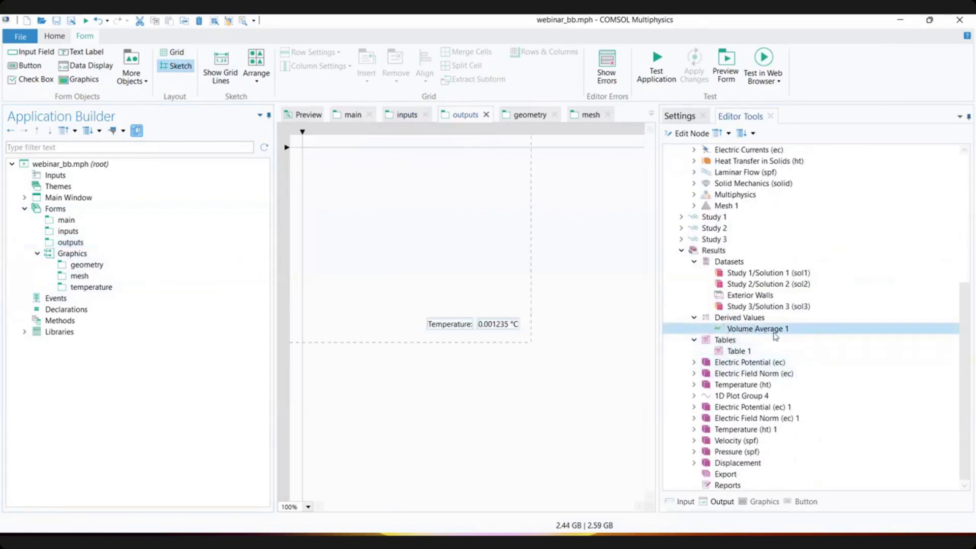
left_click_drag(492, 331, 351, 170)
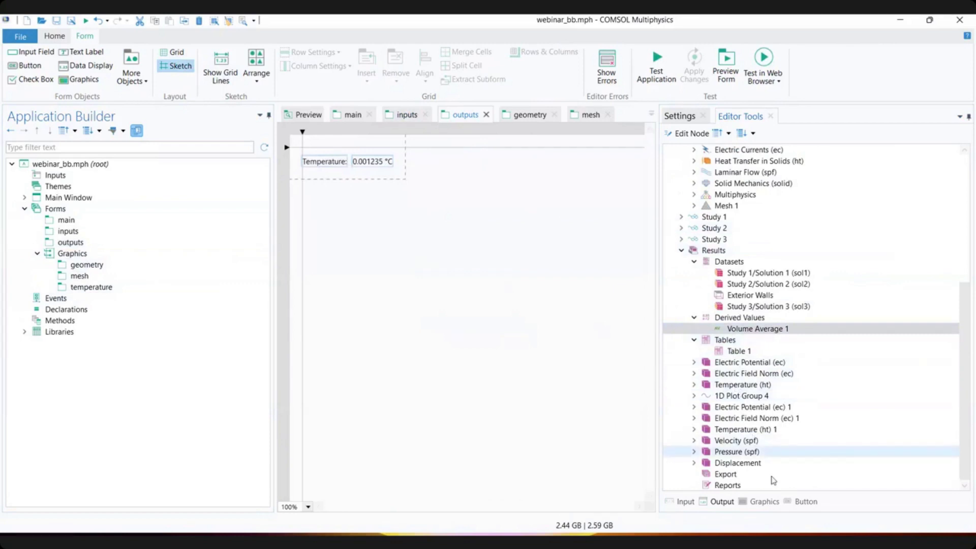
- Add a Brief Report to the Reports node of the model's results
left_click(731, 485)
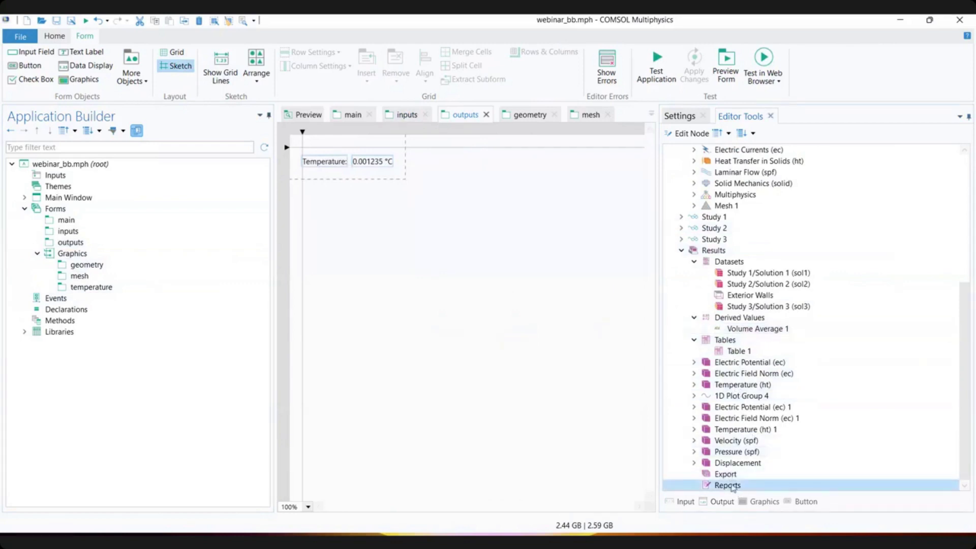
double_click(732, 486)
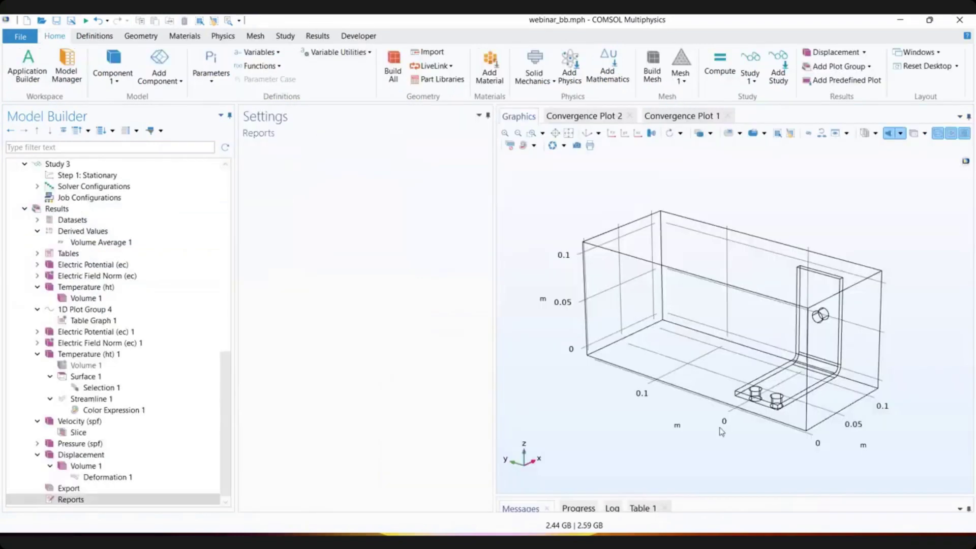
right_click(68, 500)
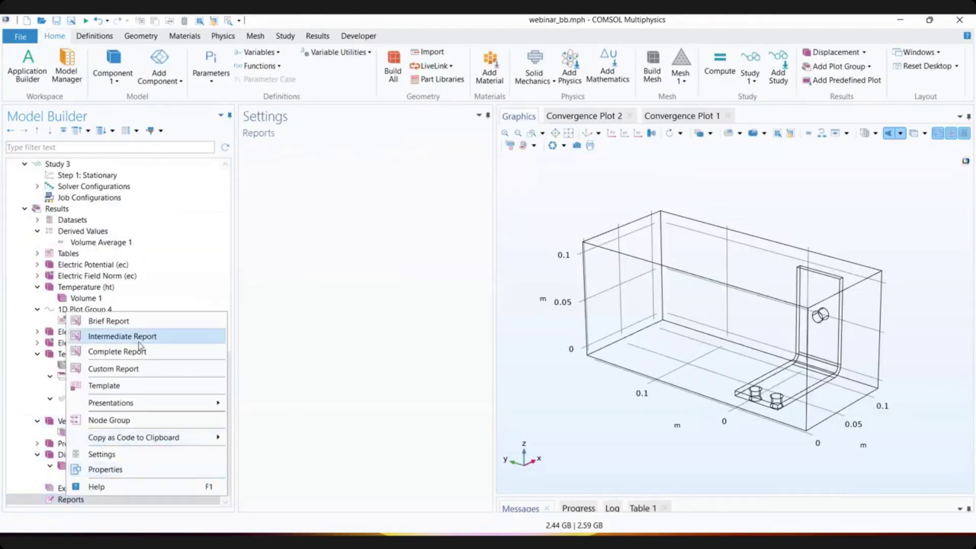
left_click(142, 325)
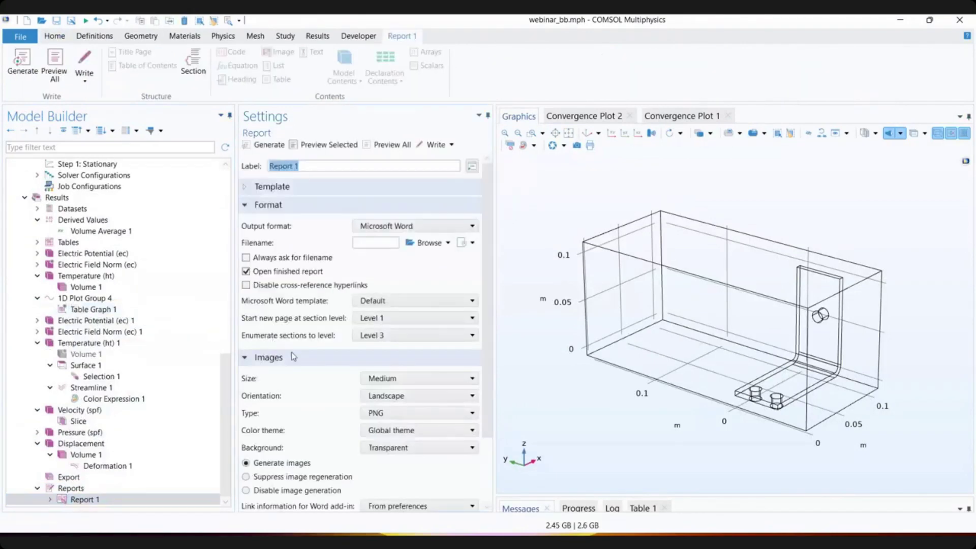
- Return to the Application Builder and add a create-report button for Report 1 to the outputs form, below the temperature output
left_click(54, 36)
left_click(20, 61)
scroll(712, 468, "down", 1)
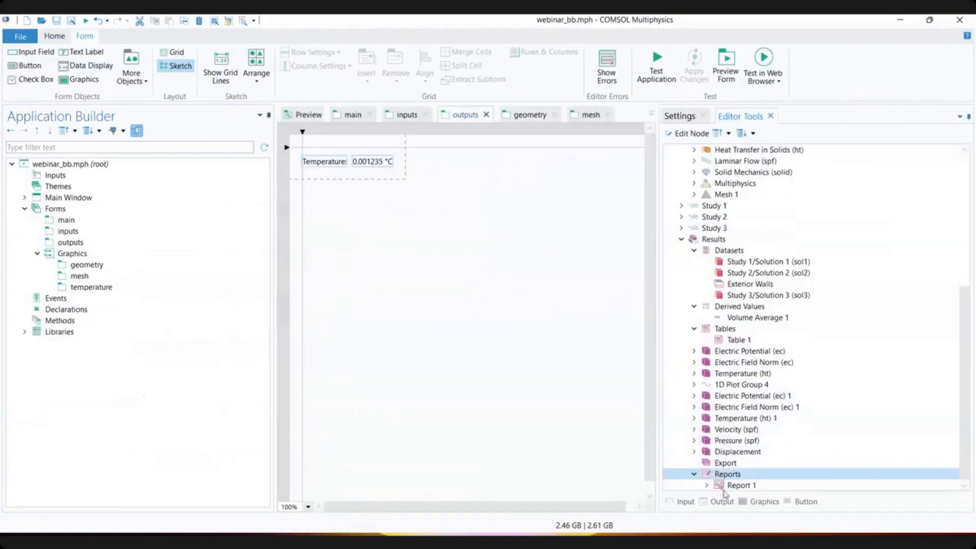
left_click(737, 485)
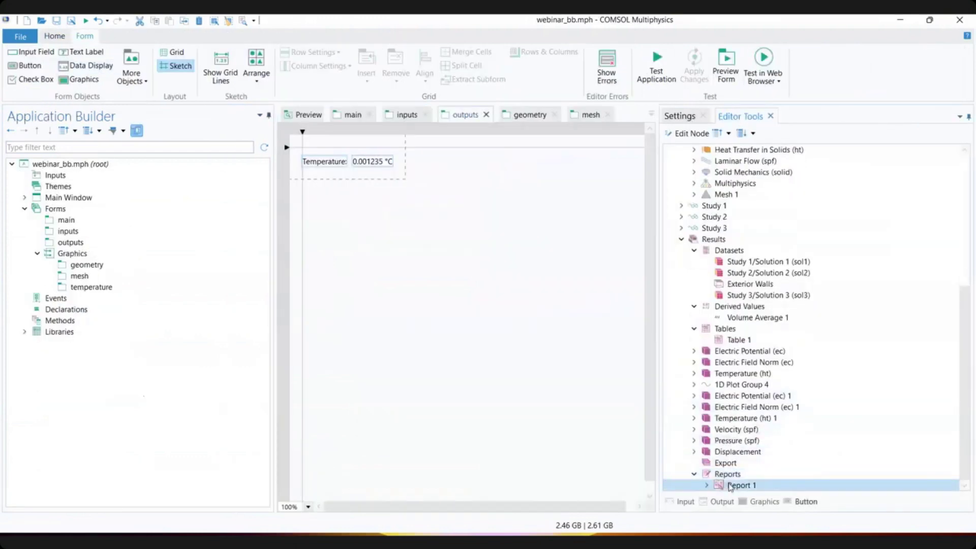
left_click_drag(731, 486, 325, 199)
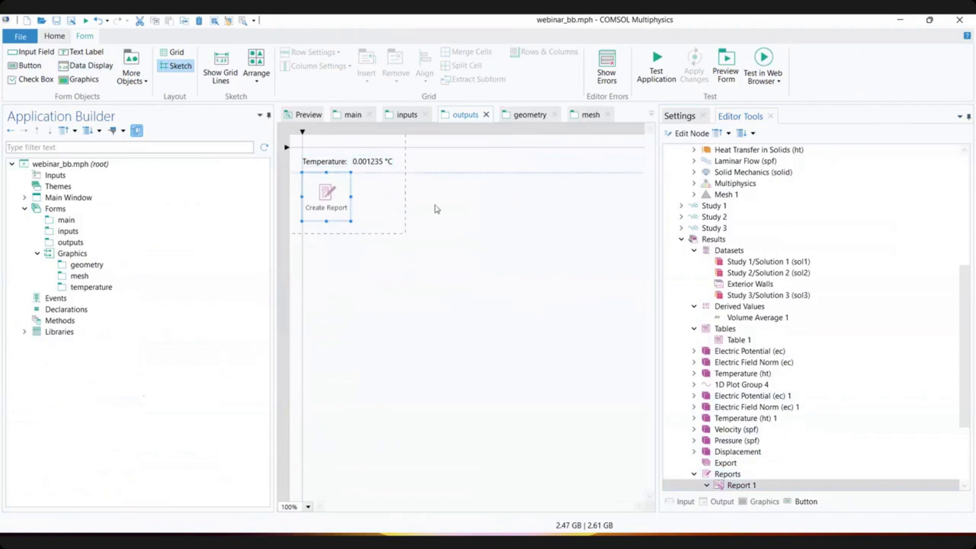
left_click(553, 248)
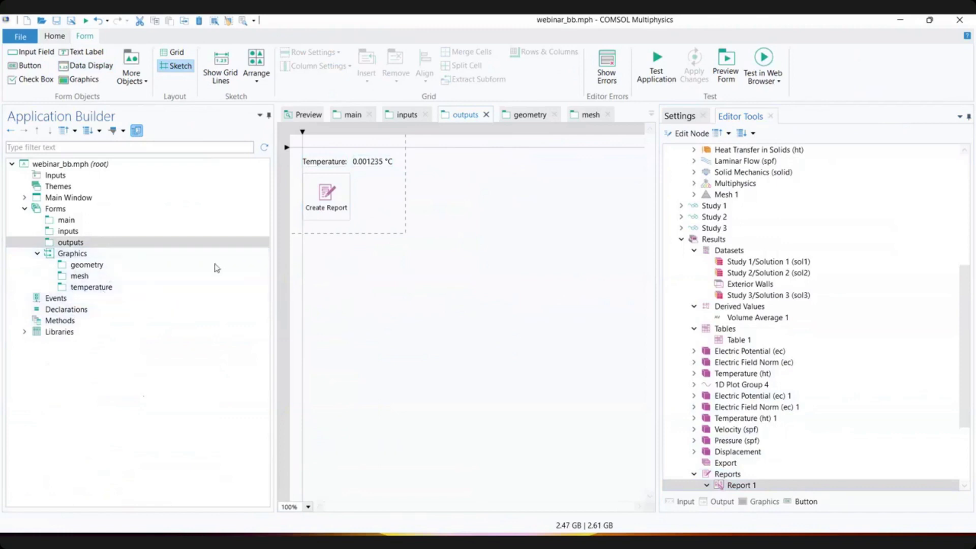
- Insert a graphics object in the geometry form, move it to the form's upper-left margin and enlarge it
double_click(72, 230)
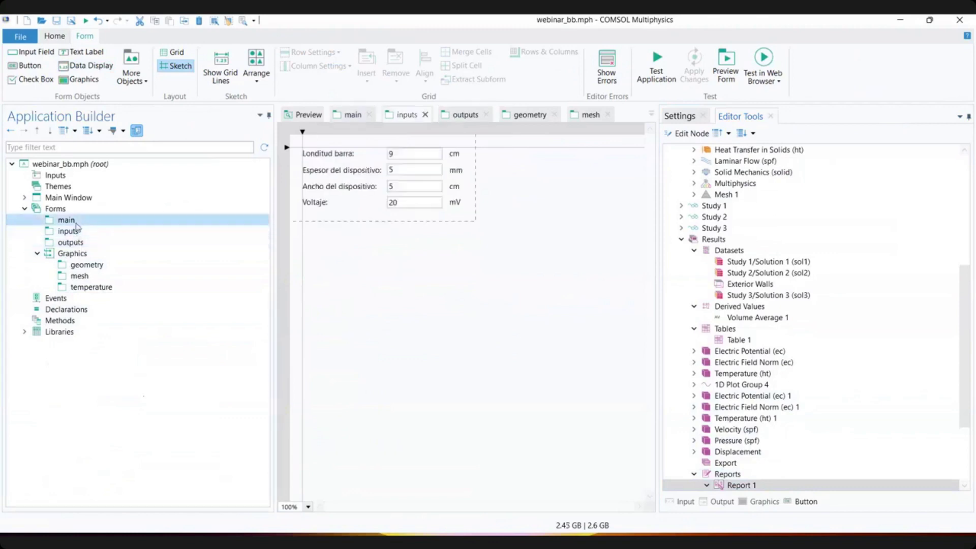
double_click(83, 265)
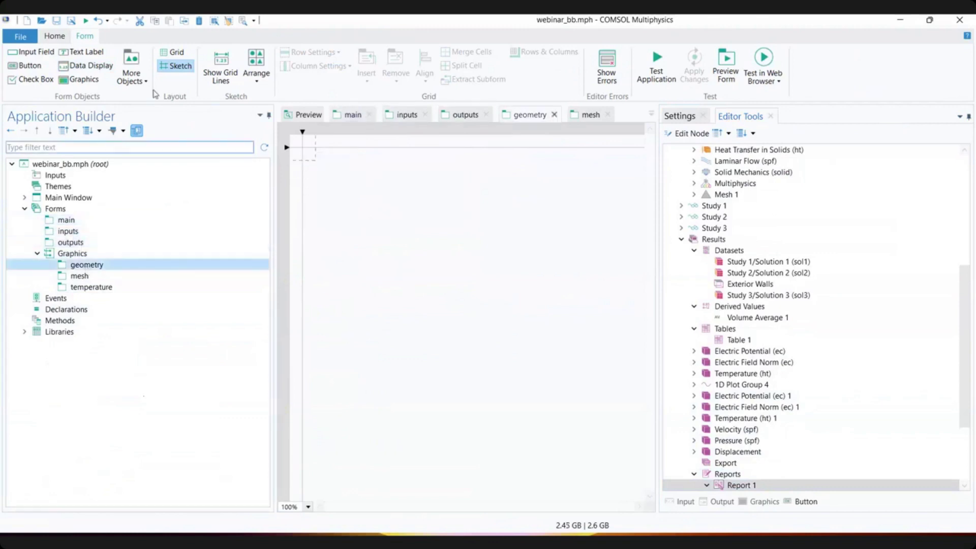
left_click(64, 40)
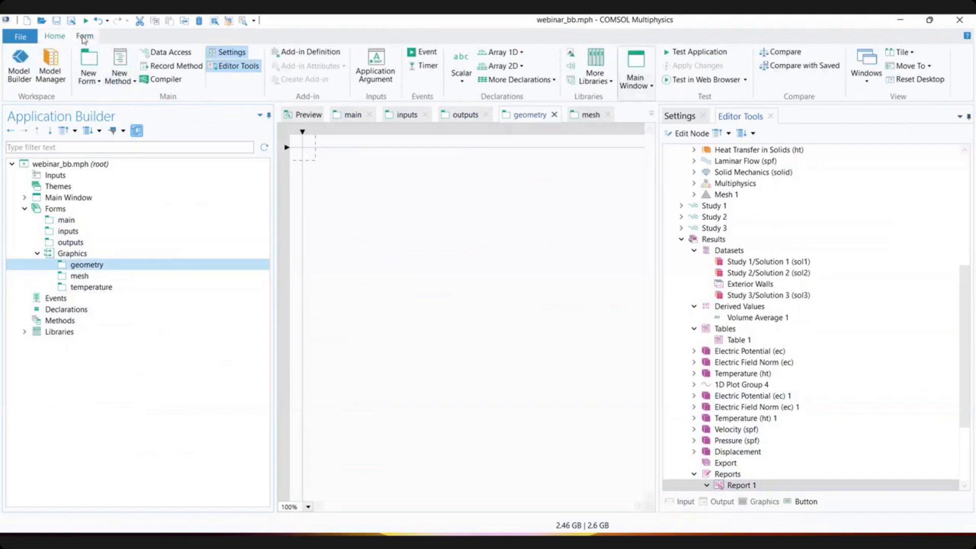
left_click(84, 36)
left_click(147, 83)
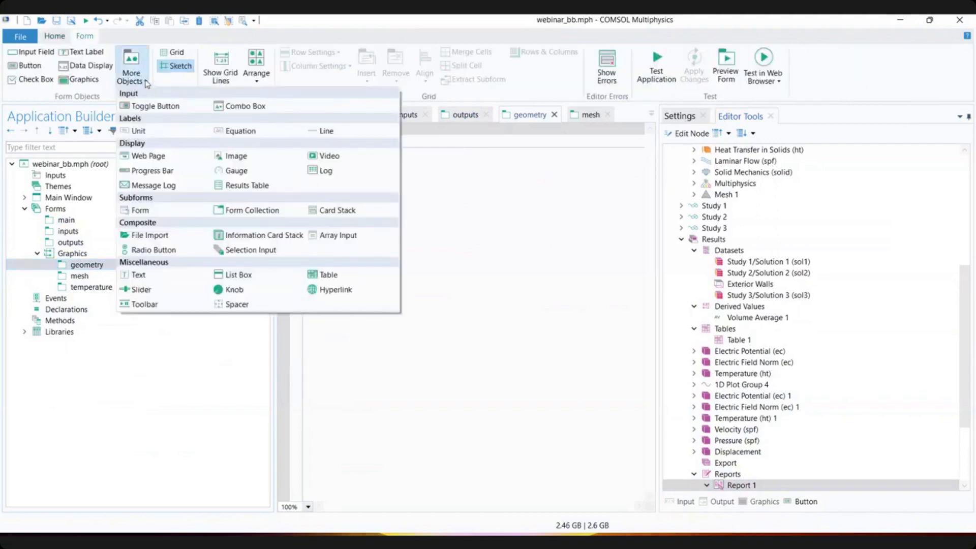
left_click(79, 79)
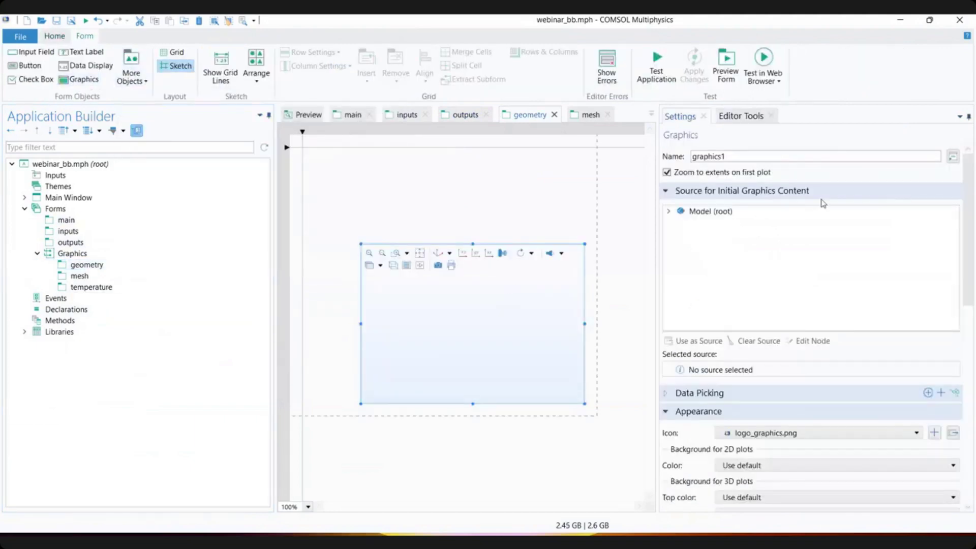
left_click_drag(658, 137, 745, 141)
left_click_drag(440, 279, 366, 182)
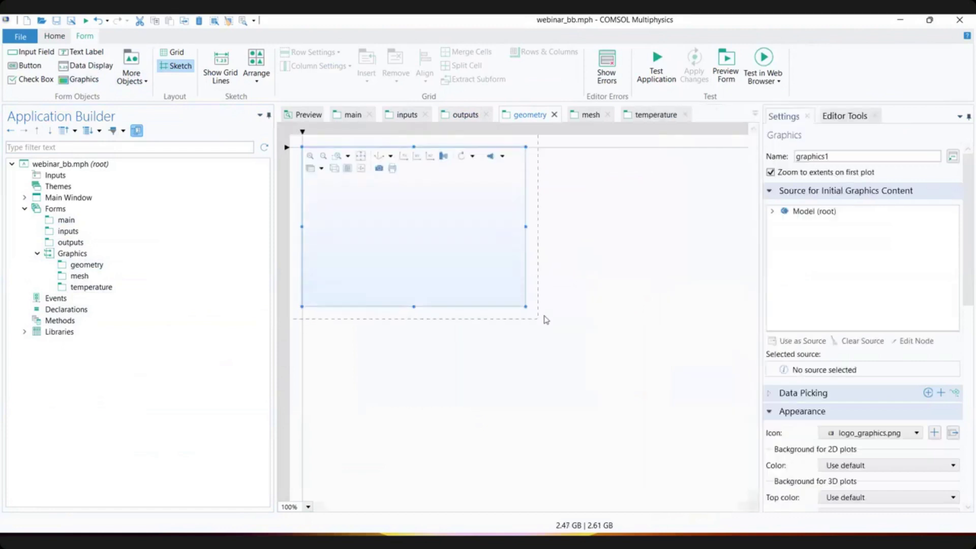
left_click_drag(525, 306, 612, 360)
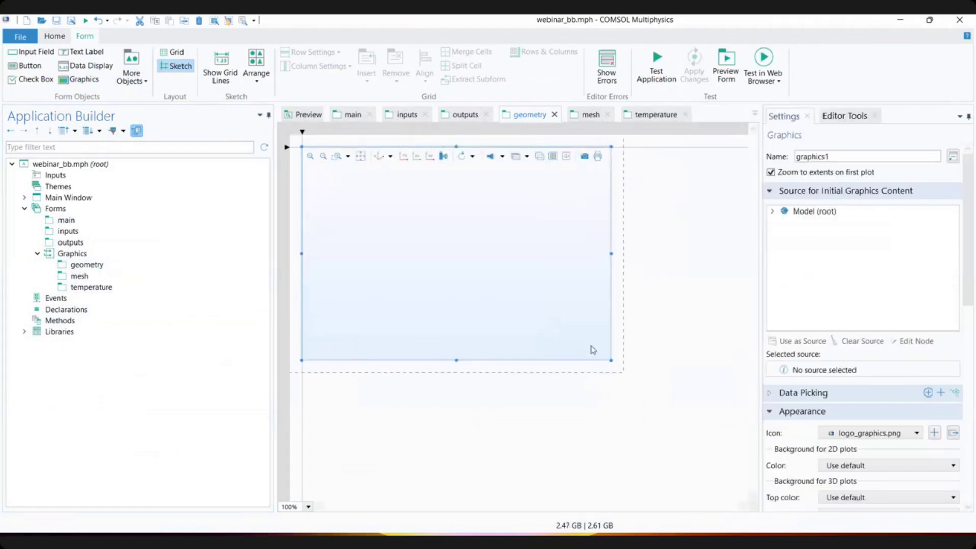
- Copy the geometry form's graphics object into the mesh and temperature forms at the same position and size
left_click(86, 264)
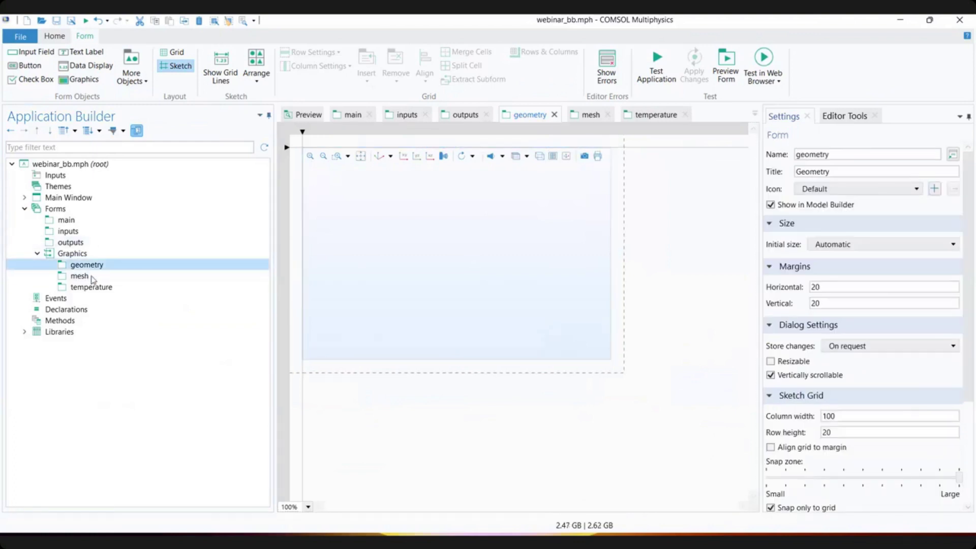
double_click(81, 275)
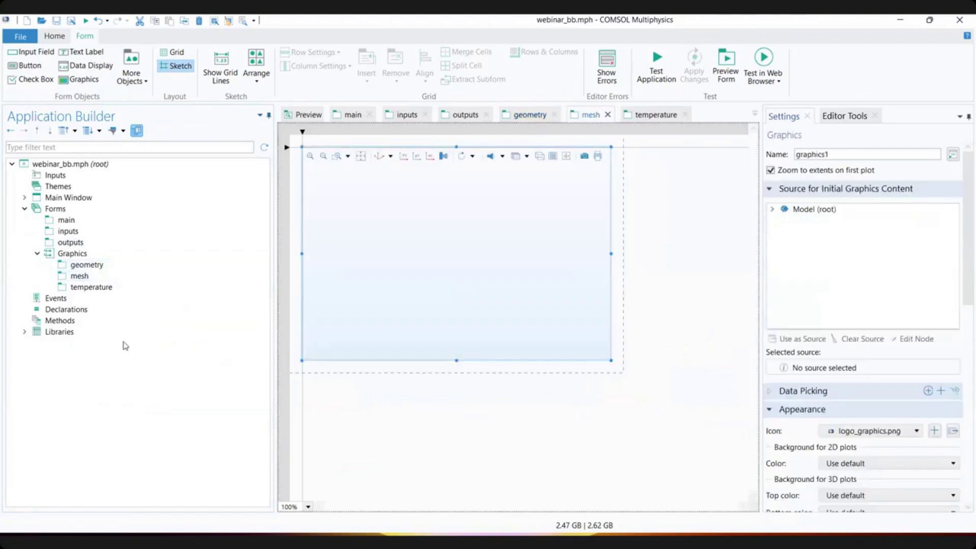
double_click(91, 287)
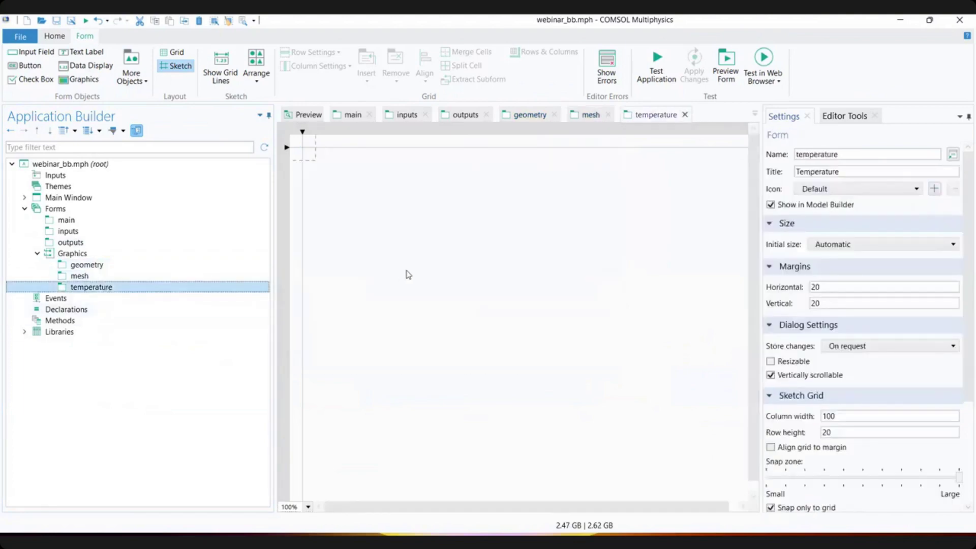
- Set Geometry 1 of Component 1 as the initial source of the graphics object in the geometry form
double_click(87, 264)
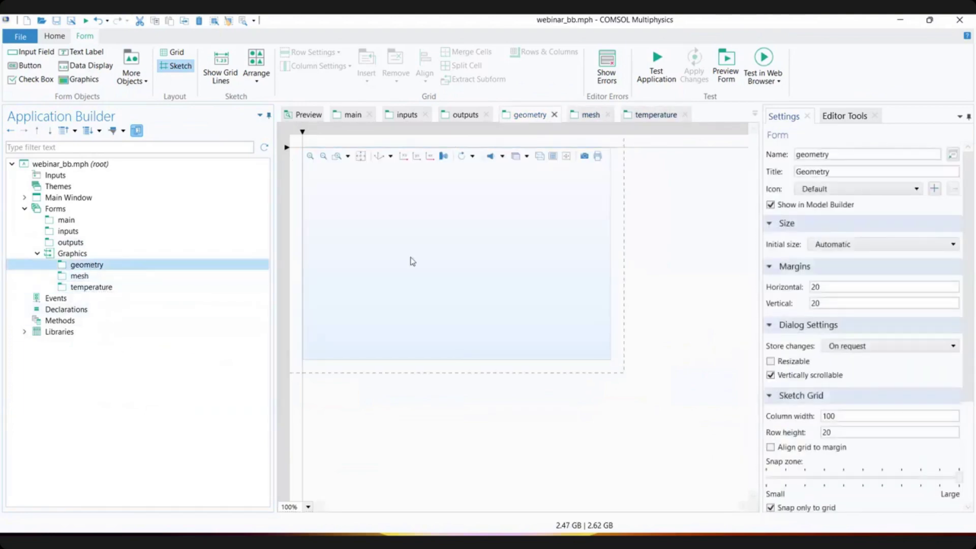
left_click(499, 259)
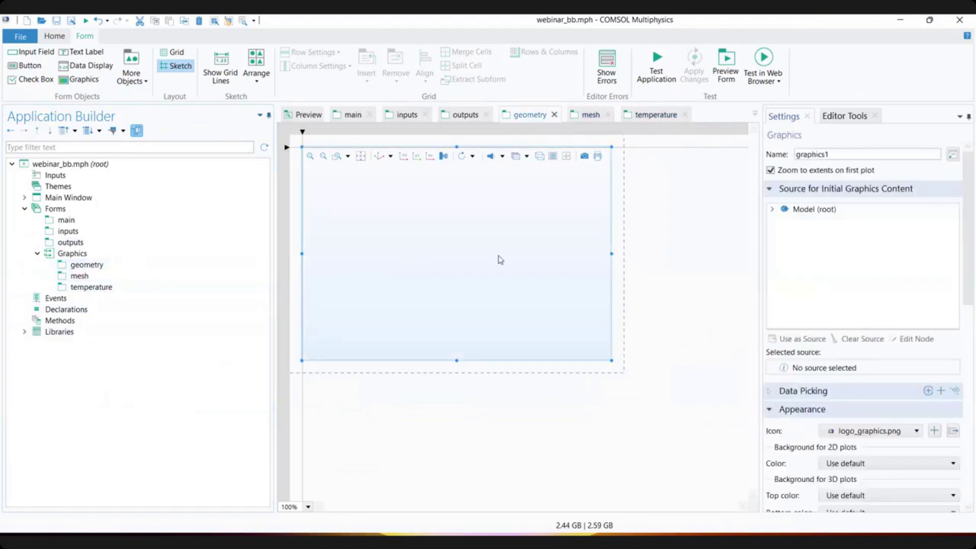
left_click(773, 209)
left_click(786, 220)
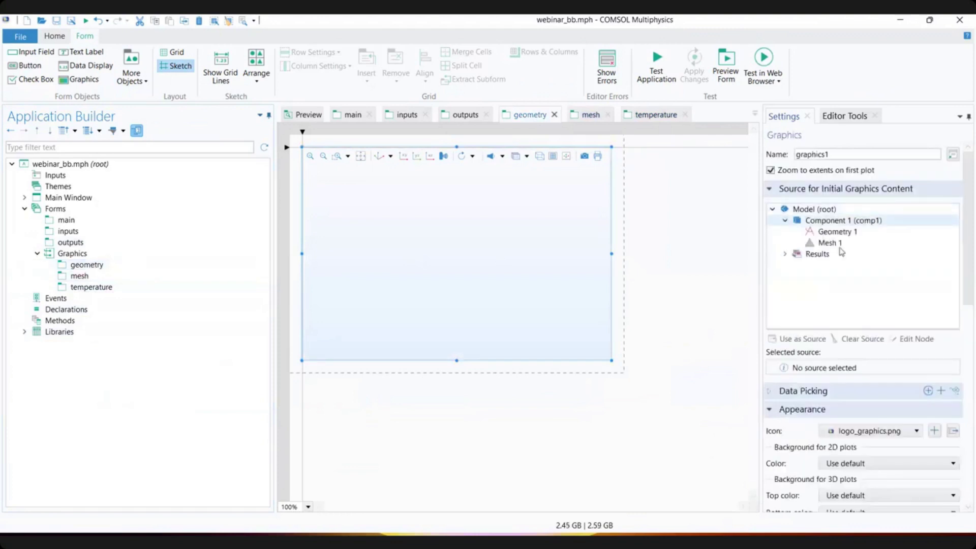
left_click(825, 233)
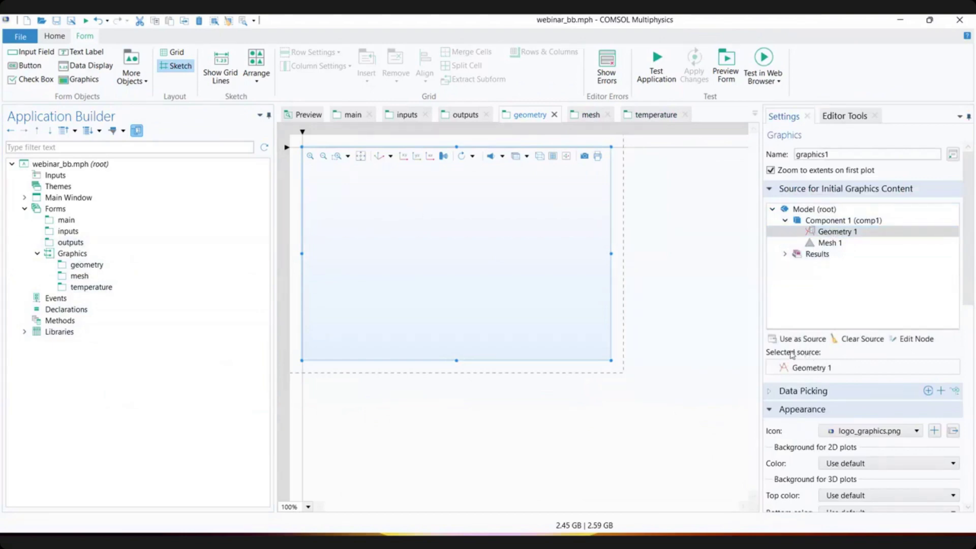
- Set Mesh 1 of Component 1 as the initial source of the graphics object in the mesh form
double_click(74, 277)
left_click(347, 253)
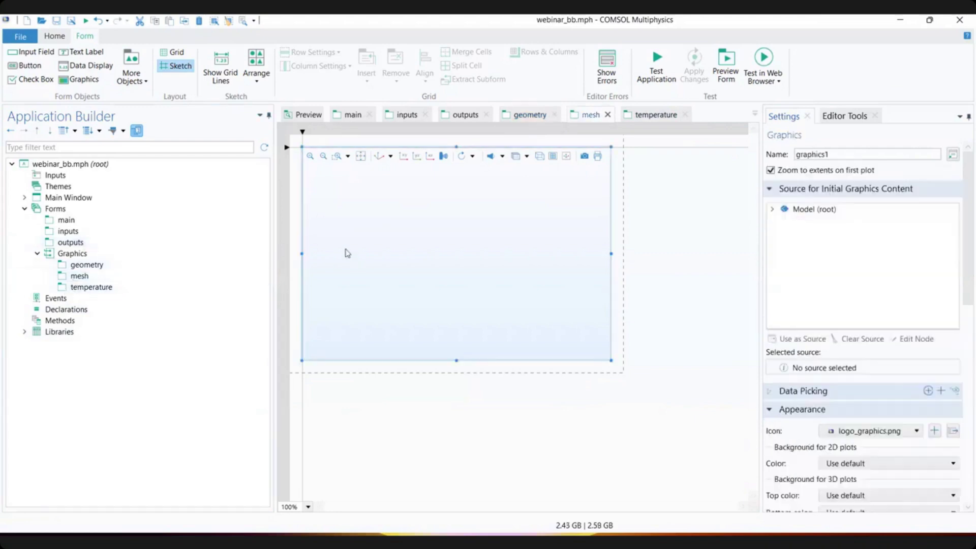
left_click(773, 209)
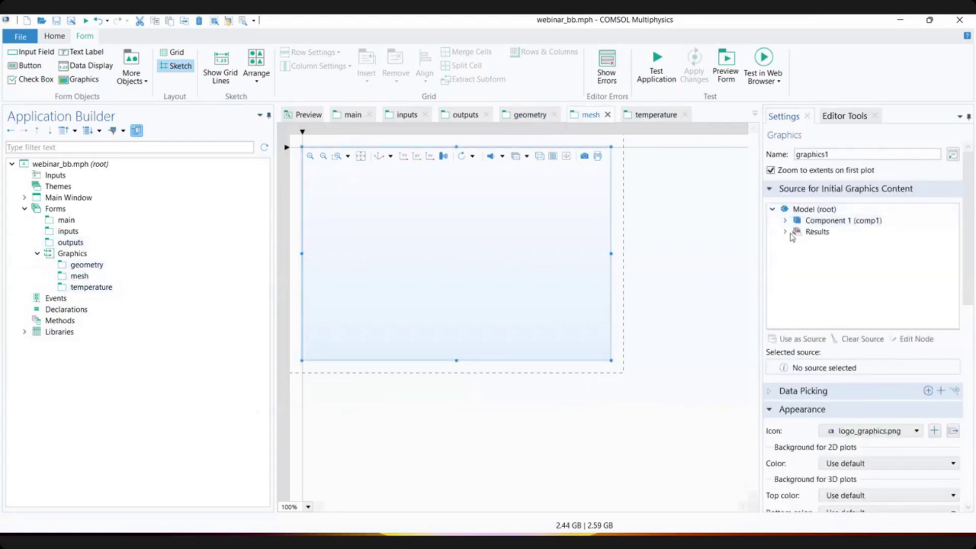
left_click(785, 231)
left_click(785, 220)
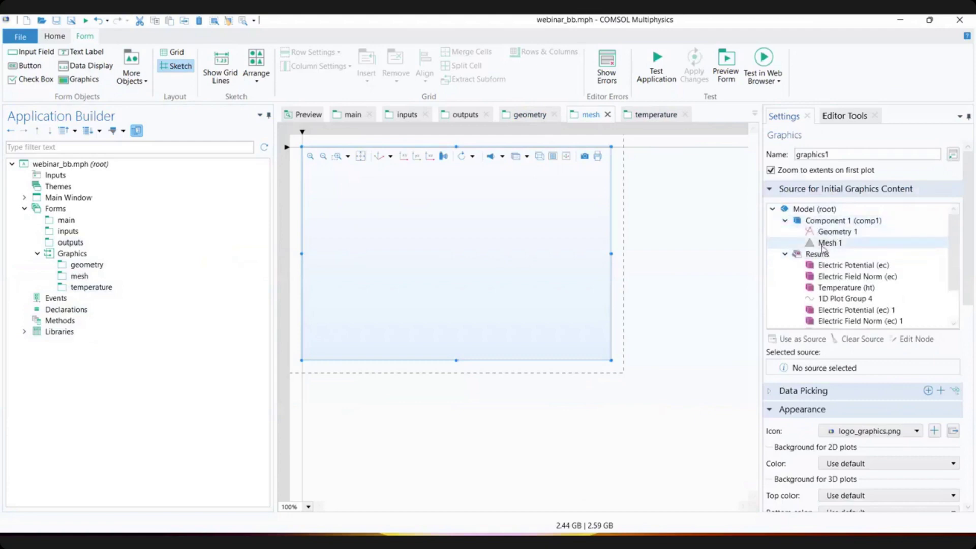
double_click(824, 242)
left_click(798, 369)
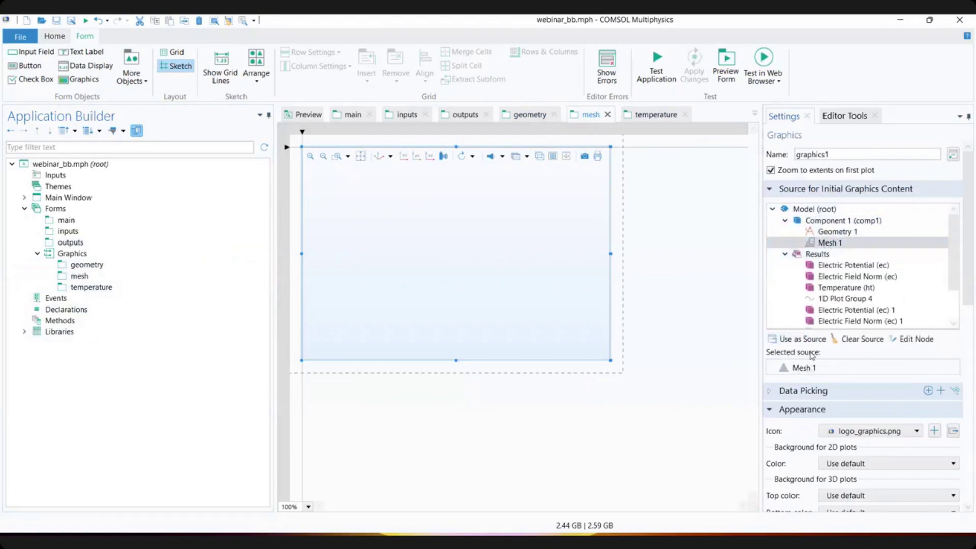
- Set the Temperature (ht) plot as the initial source of the graphics object in the temperature form
double_click(81, 287)
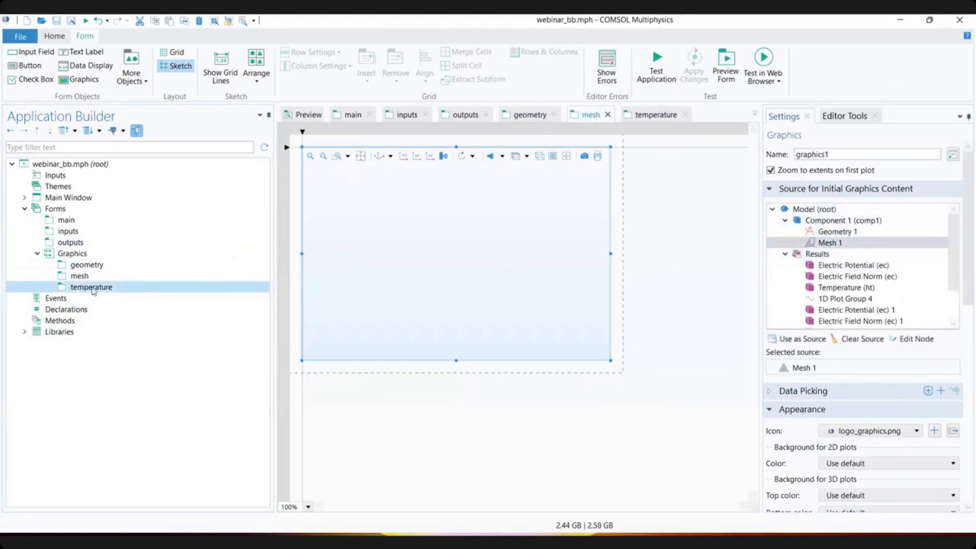
left_click(491, 243)
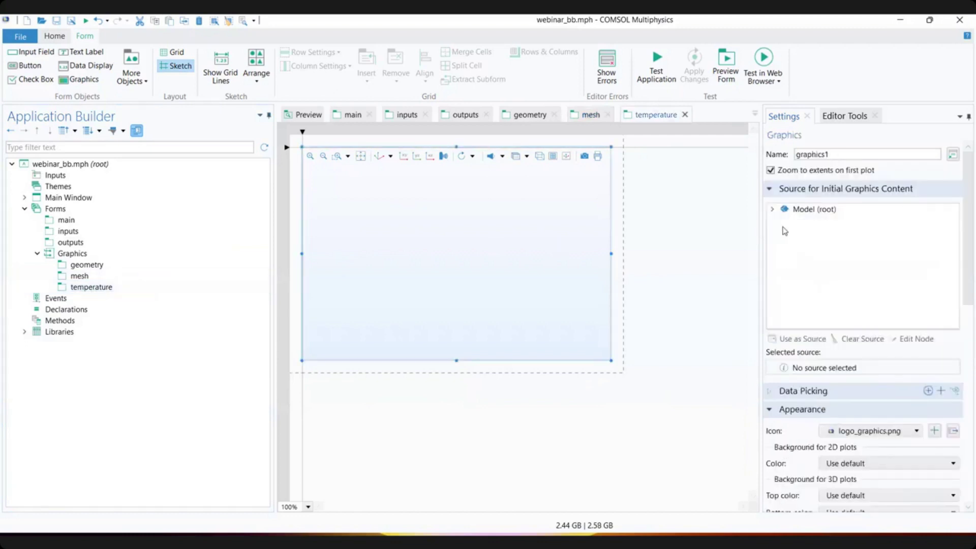
left_click(773, 209)
left_click(786, 231)
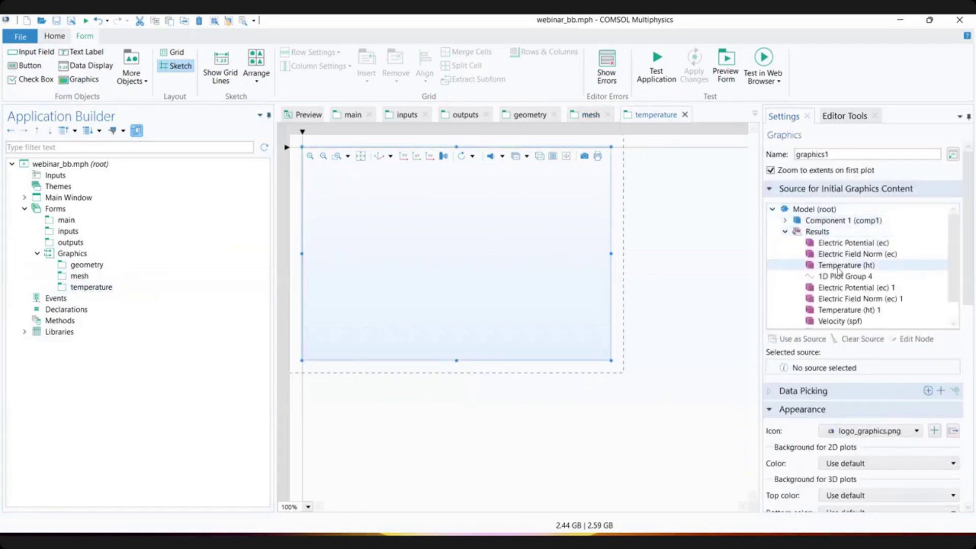
left_click(842, 268)
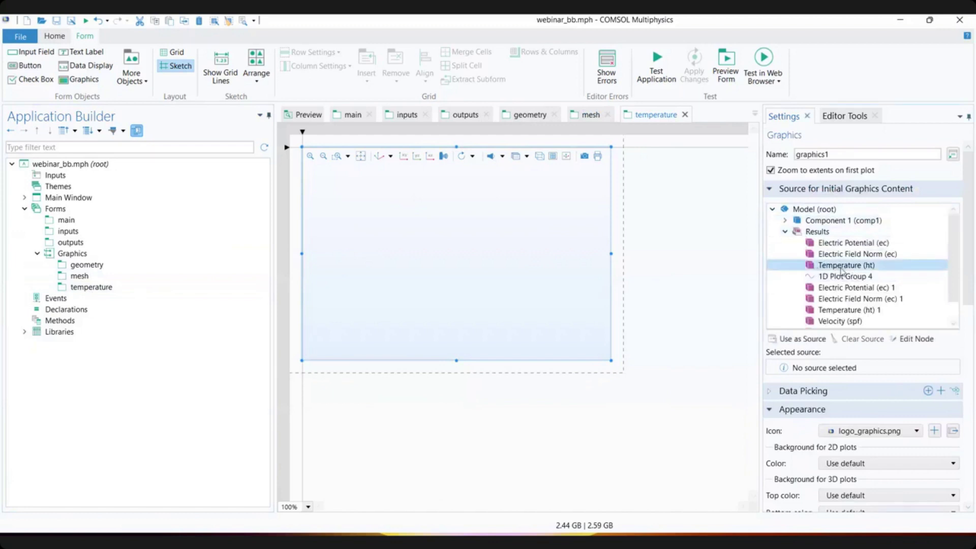
double_click(841, 270)
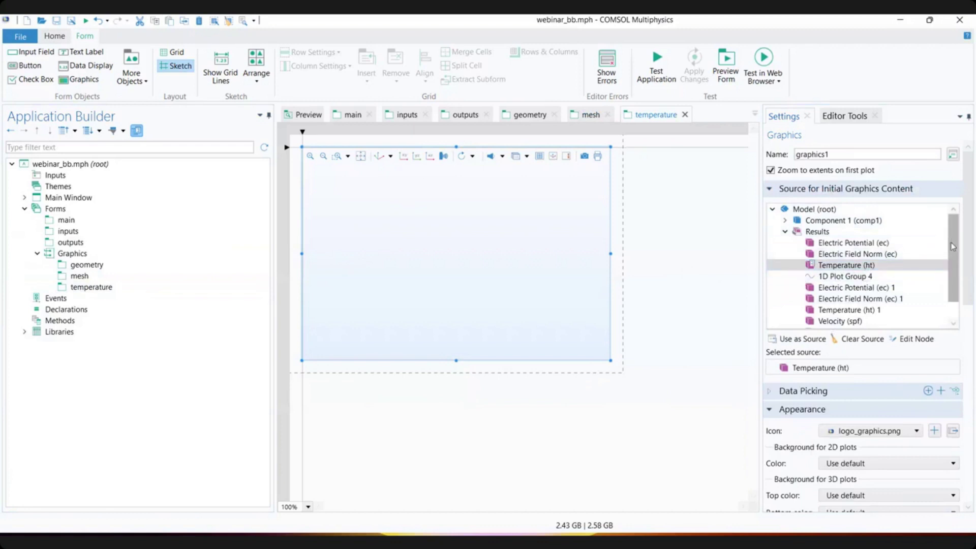
left_click_drag(953, 247, 951, 260)
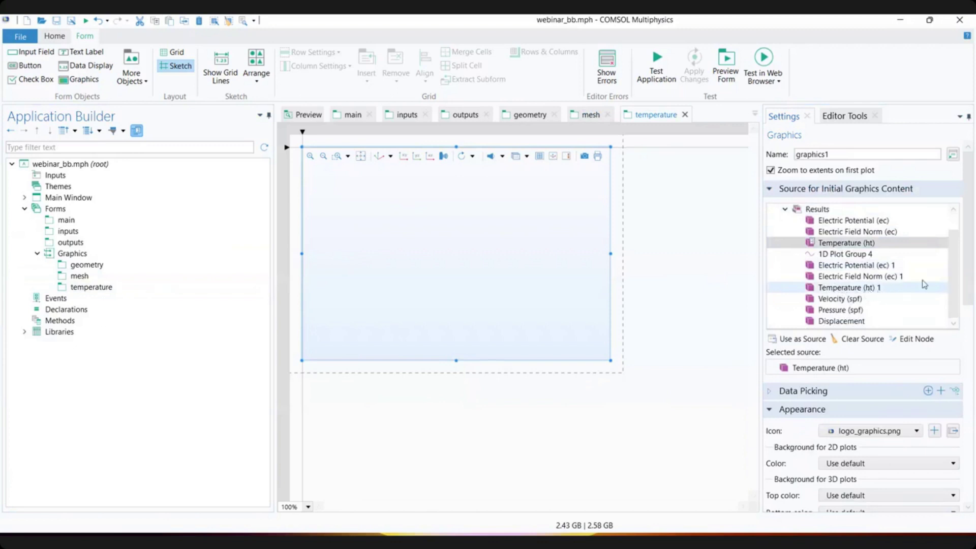
left_click_drag(953, 257, 954, 249)
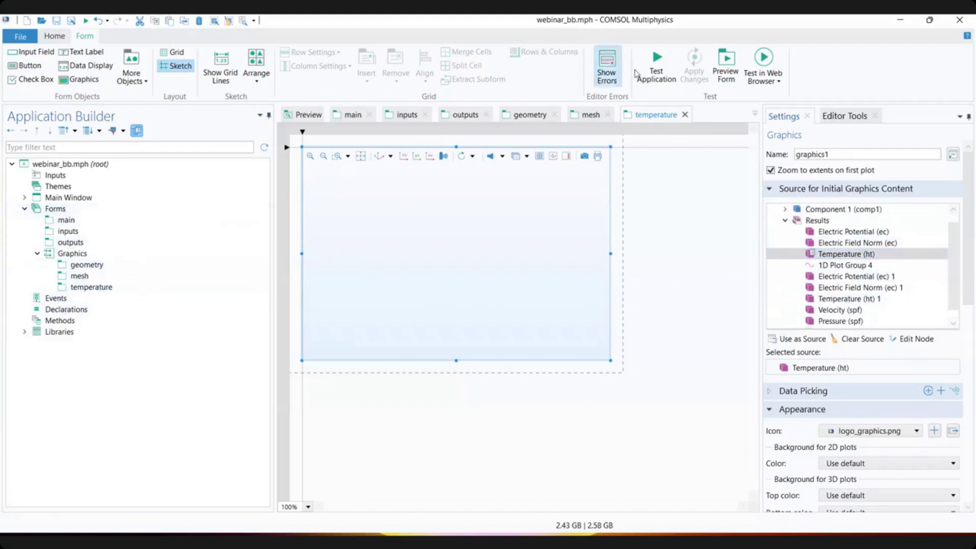
- Test the application, enlarge its window to inspect the empty main form, and close it
left_click(657, 68)
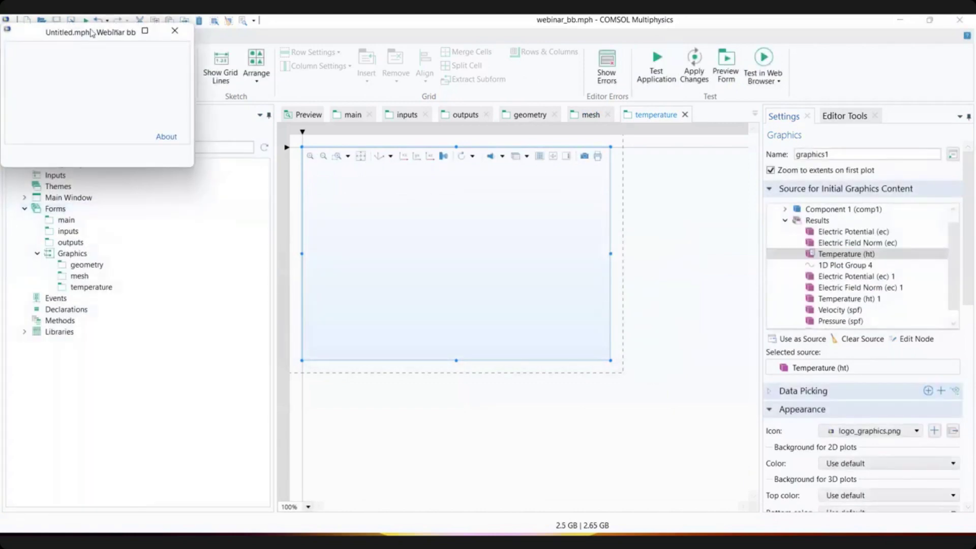
left_click_drag(92, 33, 332, 103)
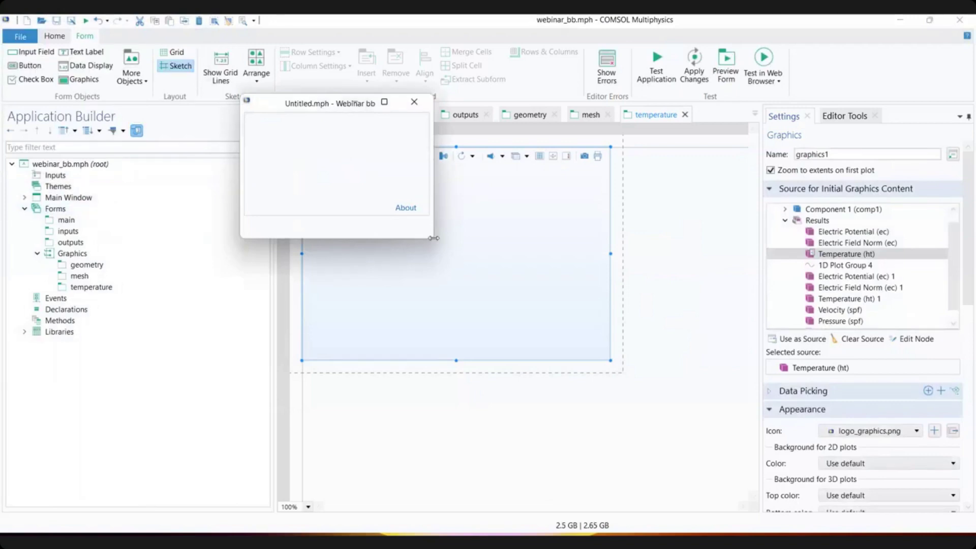
left_click_drag(434, 251, 733, 400)
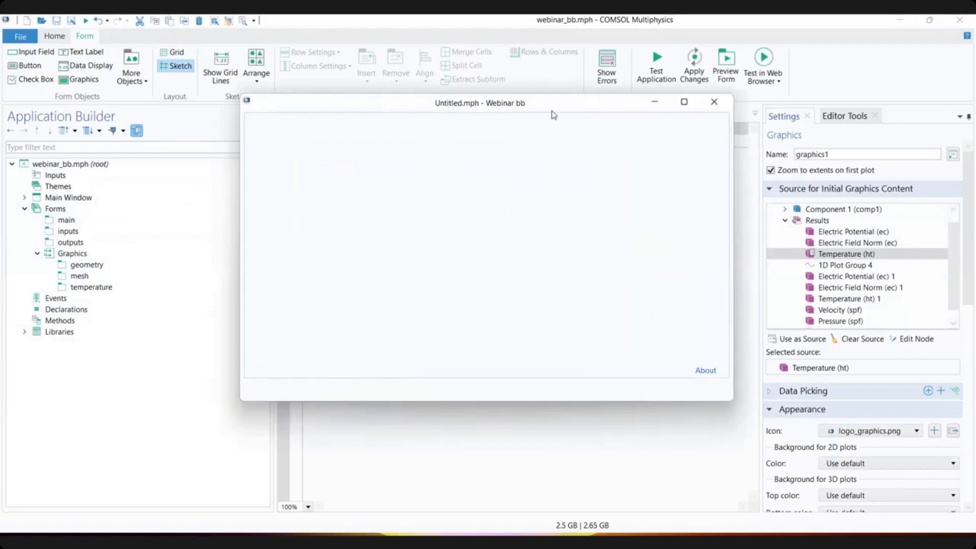
left_click_drag(554, 115, 498, 161)
left_click(661, 148)
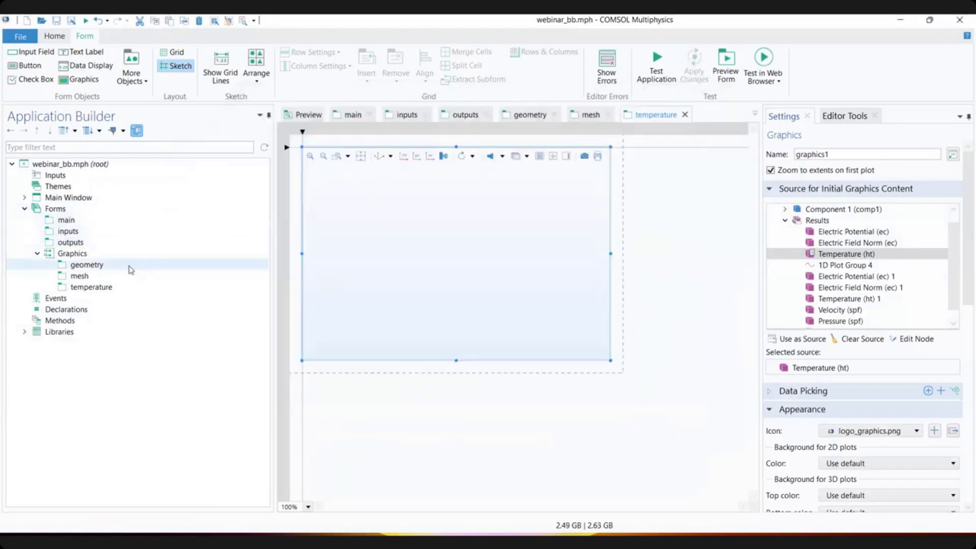
left_click(131, 268)
left_click(115, 279)
left_click(110, 288)
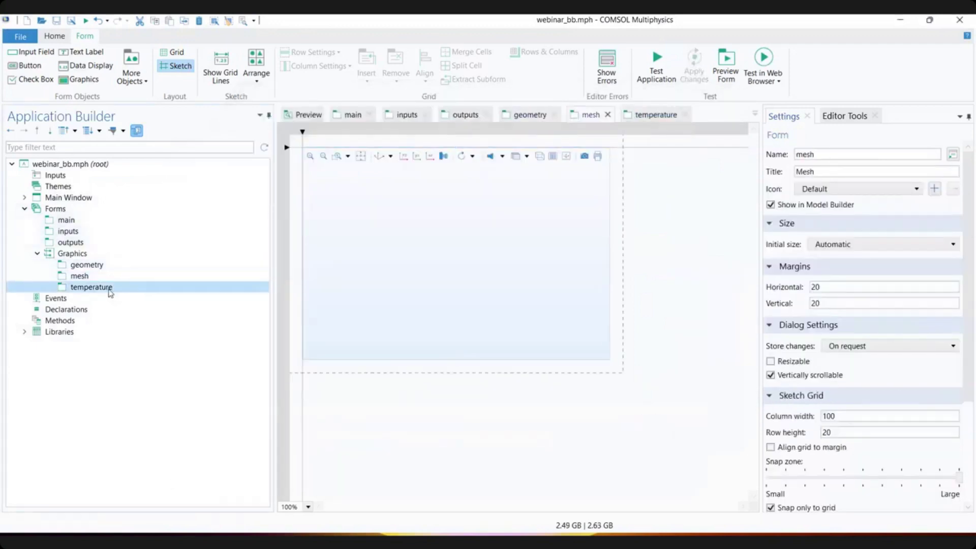
left_click(81, 276)
left_click(67, 219)
- Add a ribbon tab to the ribbon of the main window
left_click(36, 197)
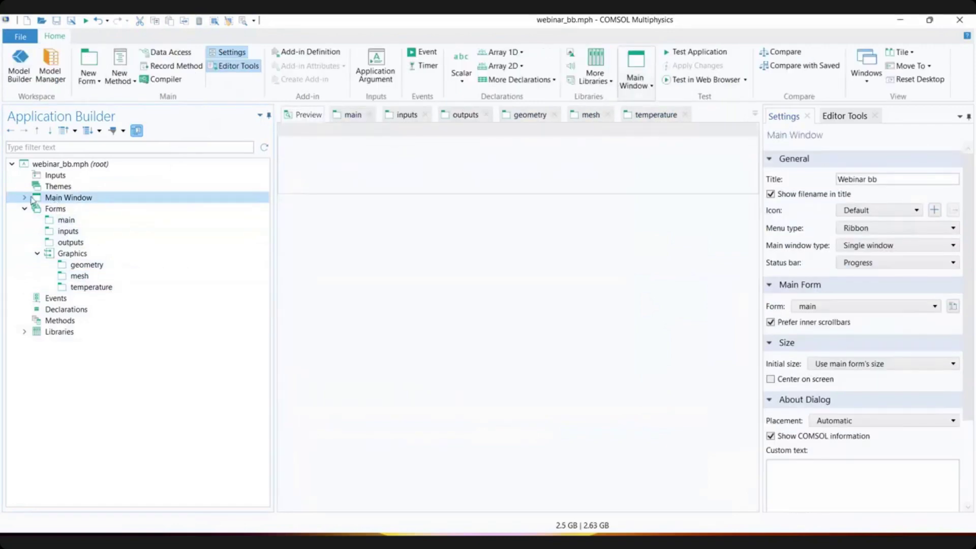
left_click(25, 198)
left_click(63, 209)
left_click(57, 221)
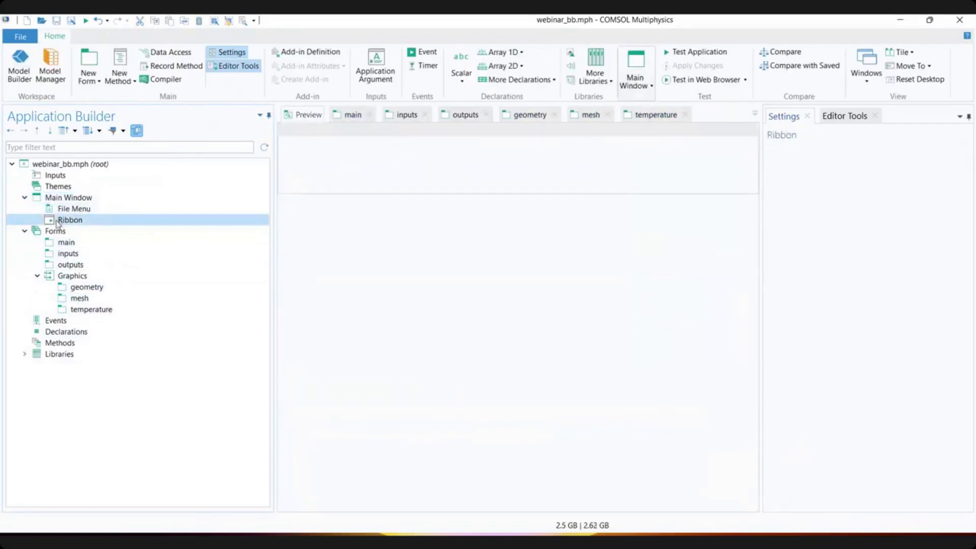
right_click(88, 223)
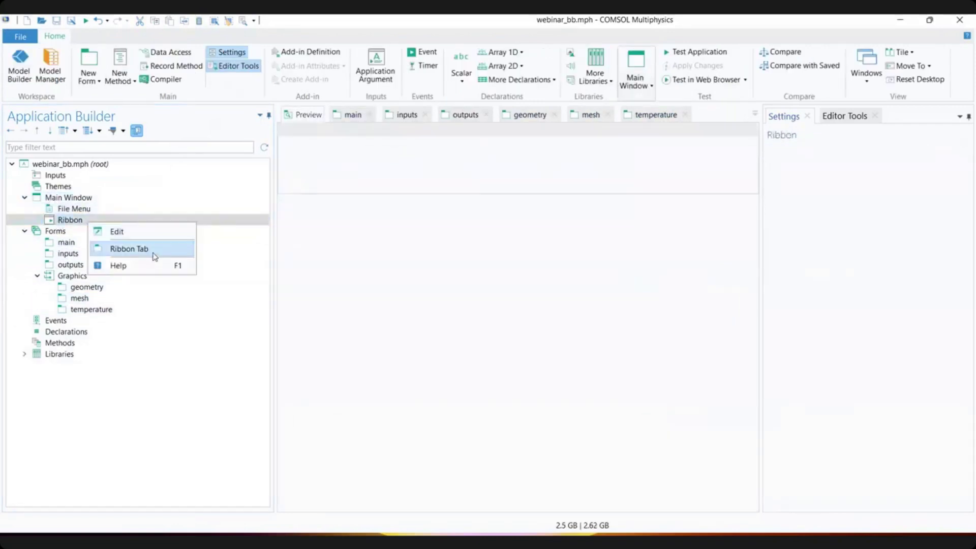
left_click(155, 249)
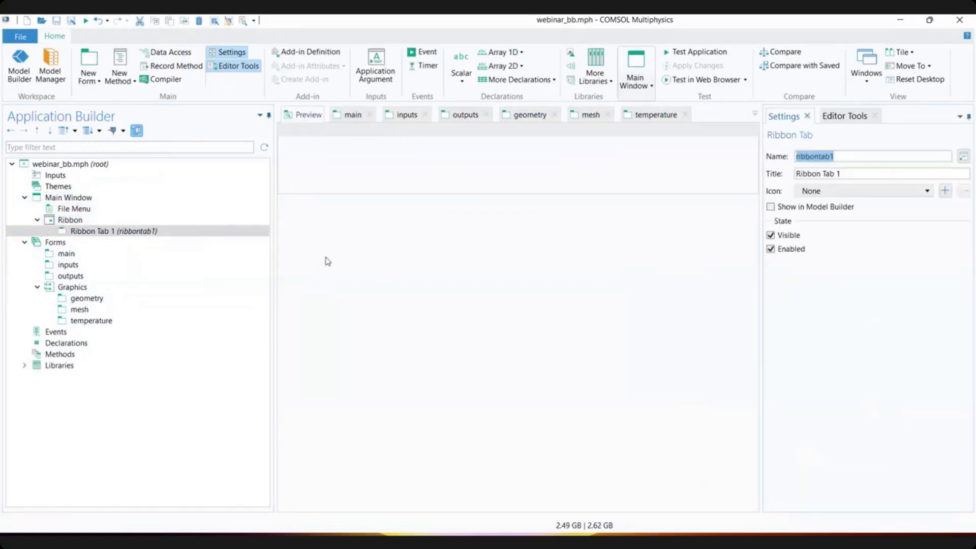
right_click(140, 233)
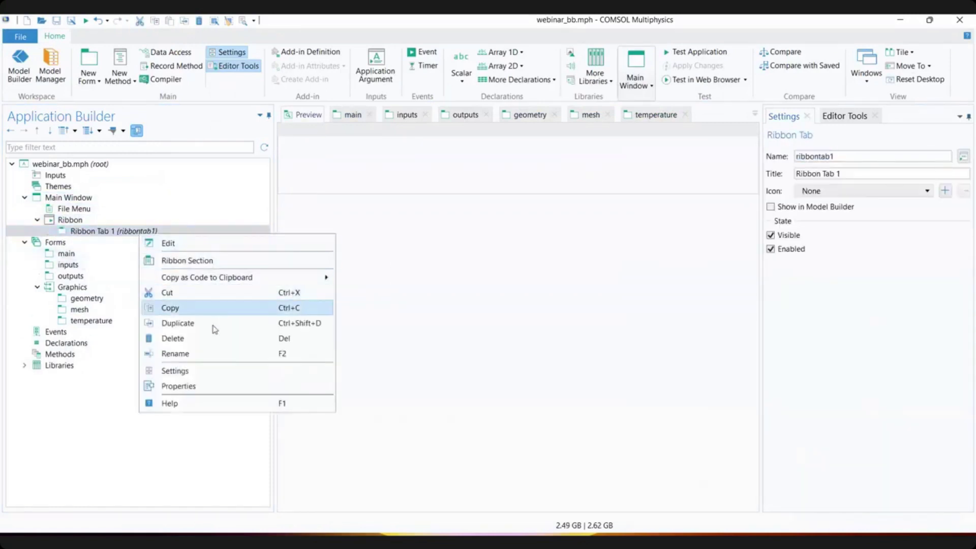
left_click(474, 293)
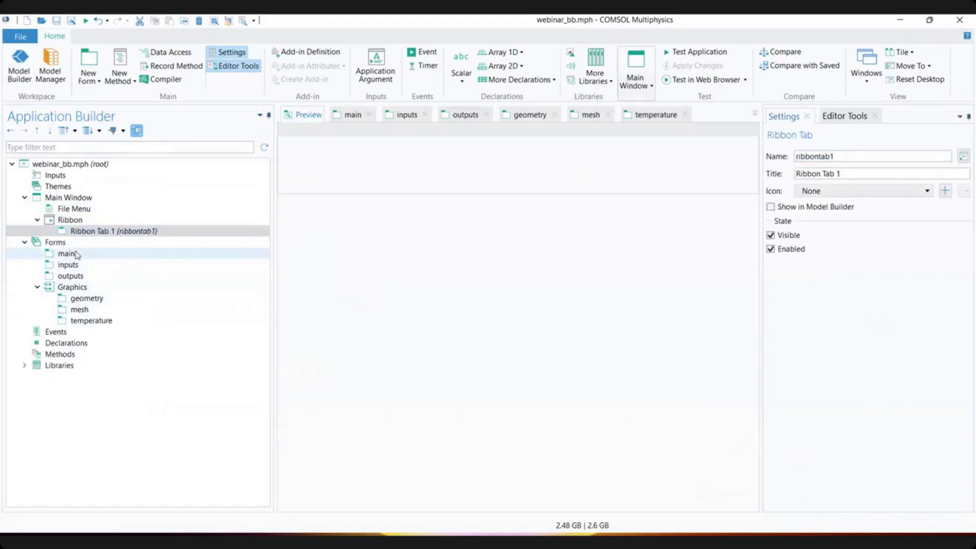
- Add a form collection at the main form's upper-left corner, showing the inputs and outputs forms as Sections
double_click(66, 253)
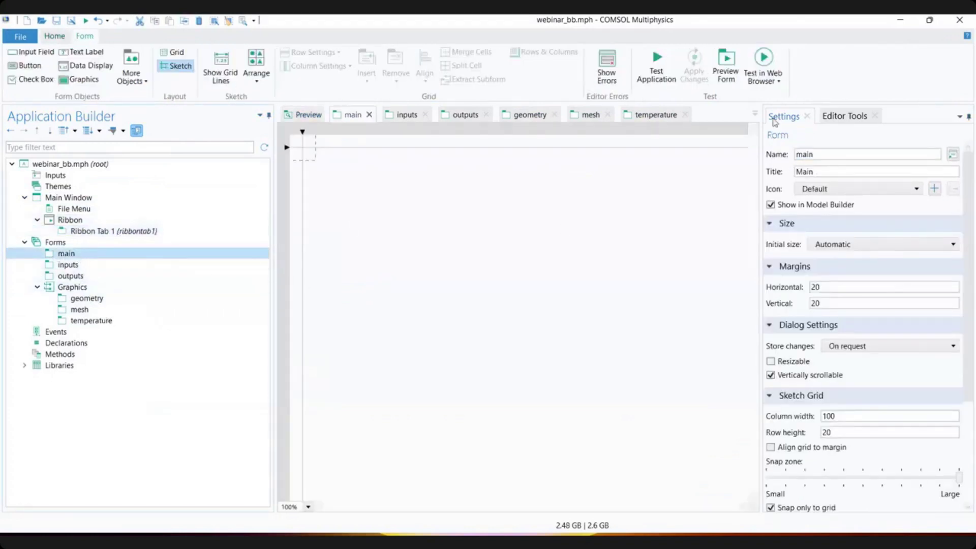
left_click(135, 81)
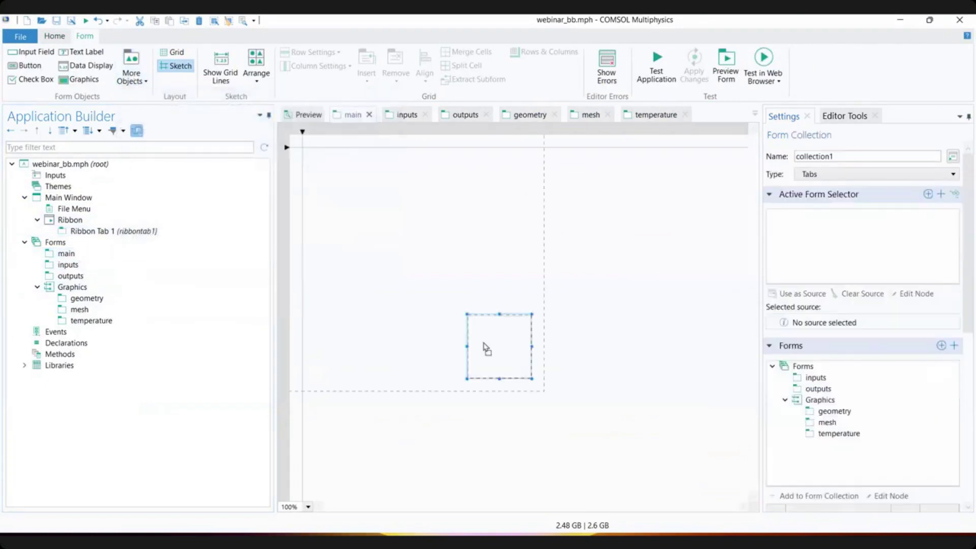
left_click_drag(483, 345, 305, 173)
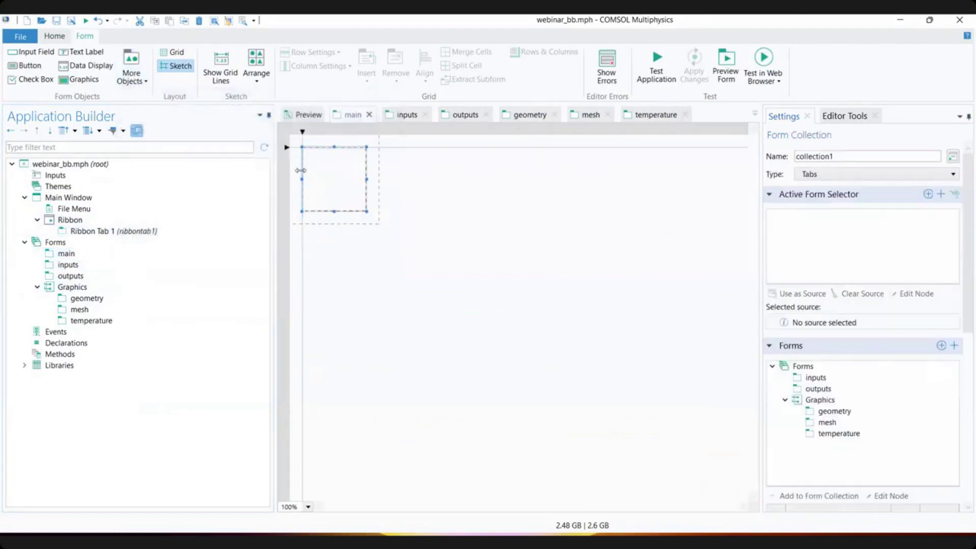
double_click(819, 378)
double_click(820, 380)
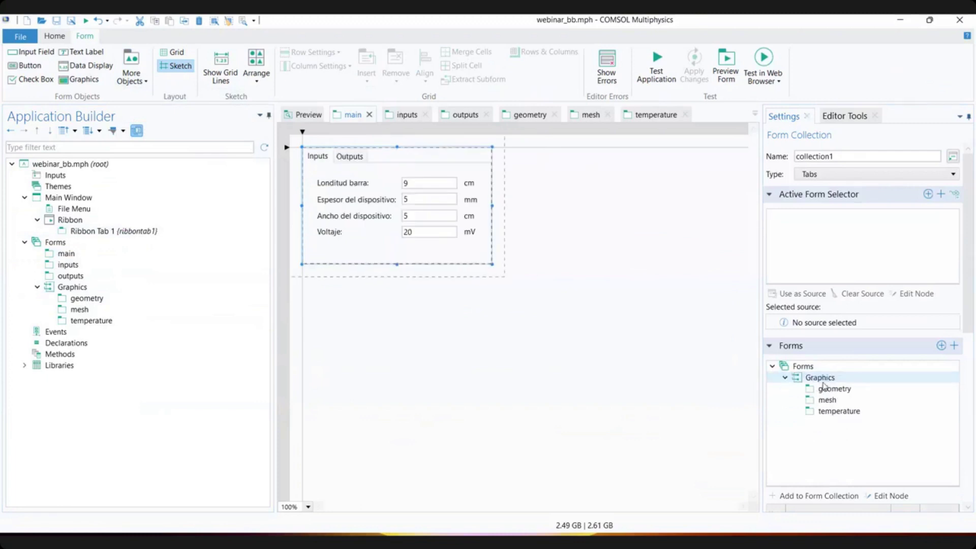
left_click(824, 175)
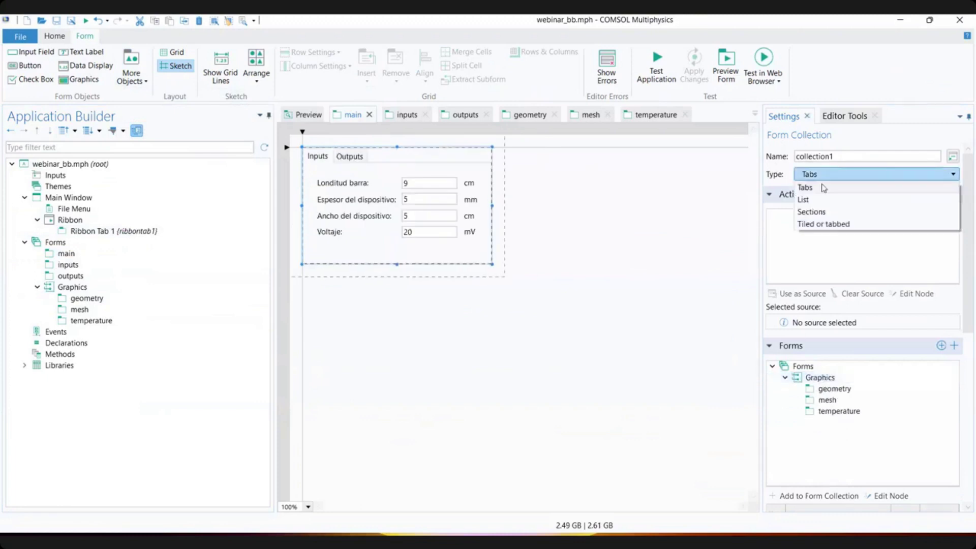
left_click(811, 211)
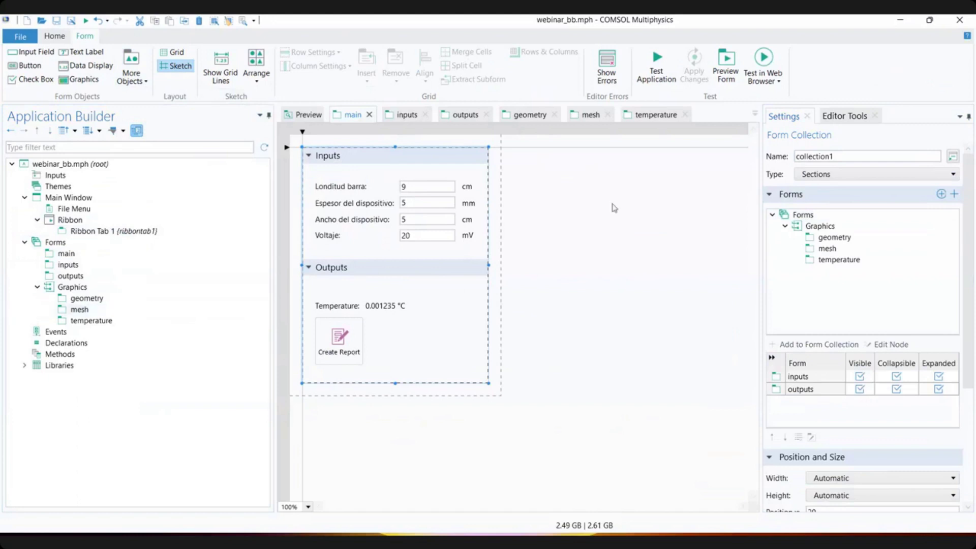
- Add a second form collection beside the first in the main form and enlarge it to the same height
left_click(131, 76)
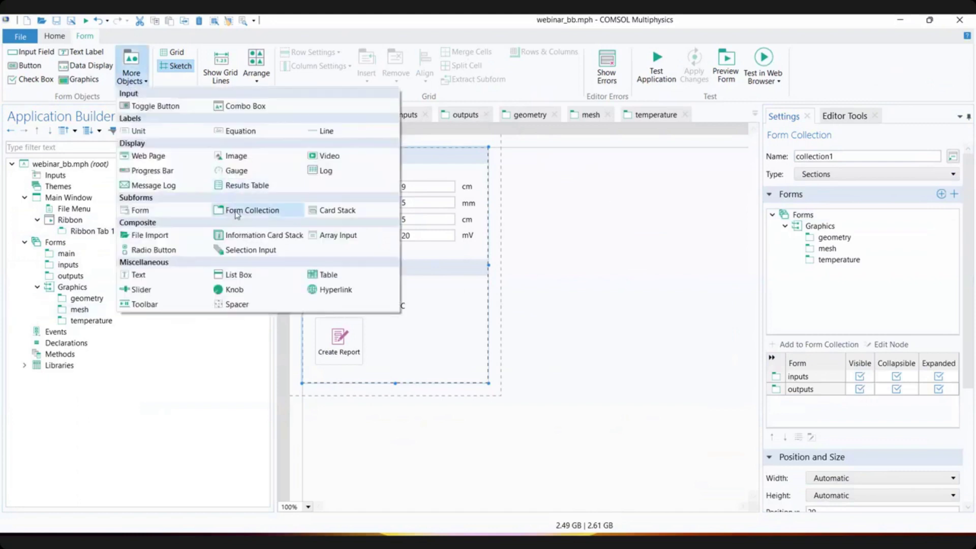
left_click(261, 209)
left_click(507, 356)
left_click_drag(507, 356, 473, 394)
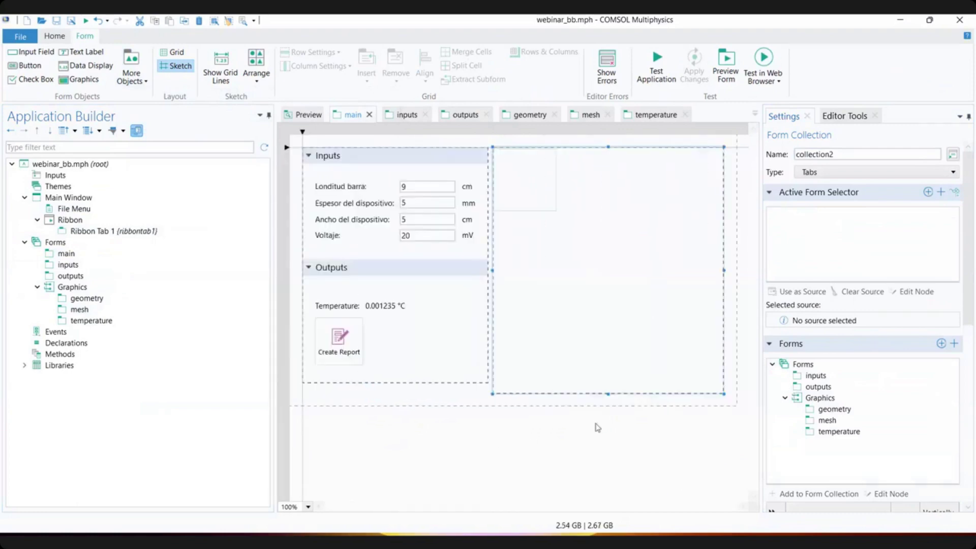
left_click_drag(759, 361, 866, 362)
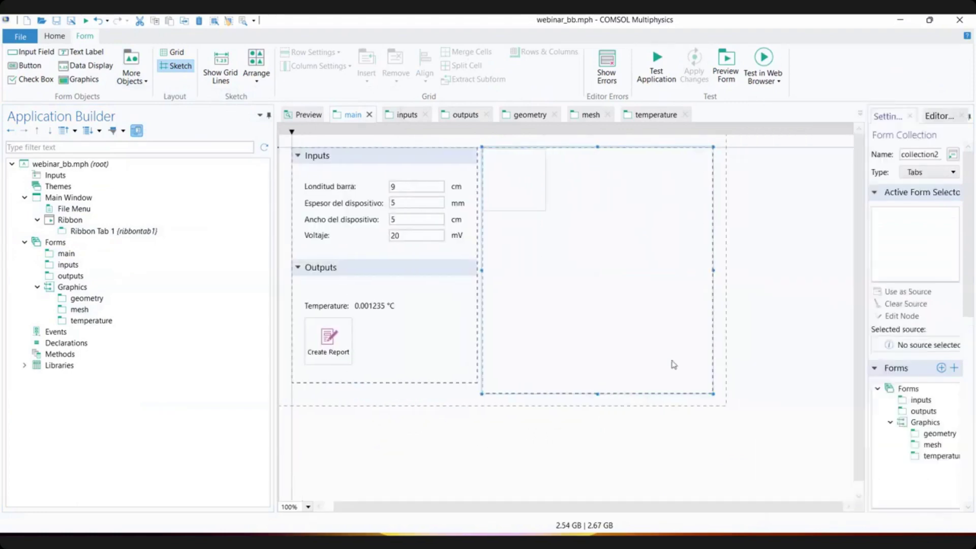
left_click_drag(726, 393, 809, 384)
left_click(419, 235)
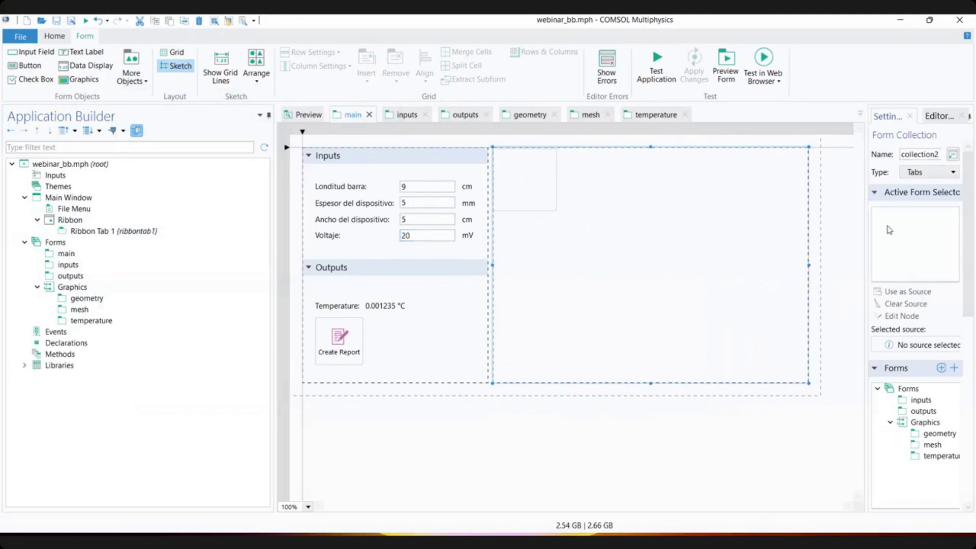
left_click_drag(868, 217, 861, 214)
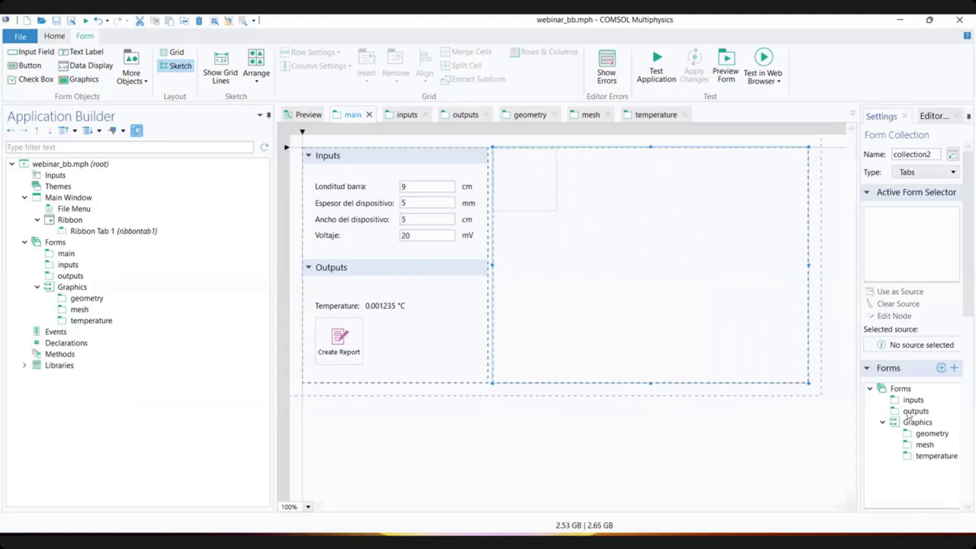
- Add the geometry, mesh and temperature forms as tabs to the second form collection
left_click(922, 436)
double_click(921, 437)
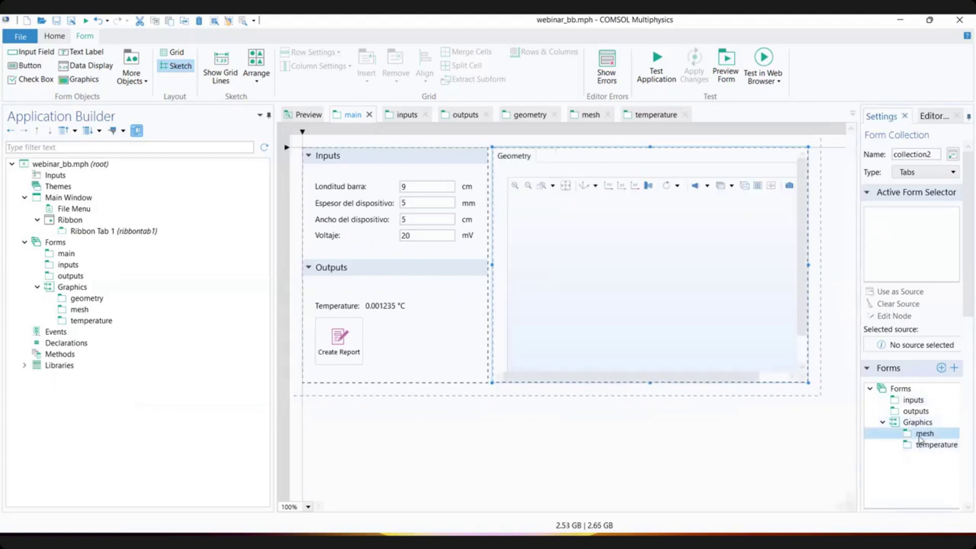
double_click(921, 437)
double_click(921, 438)
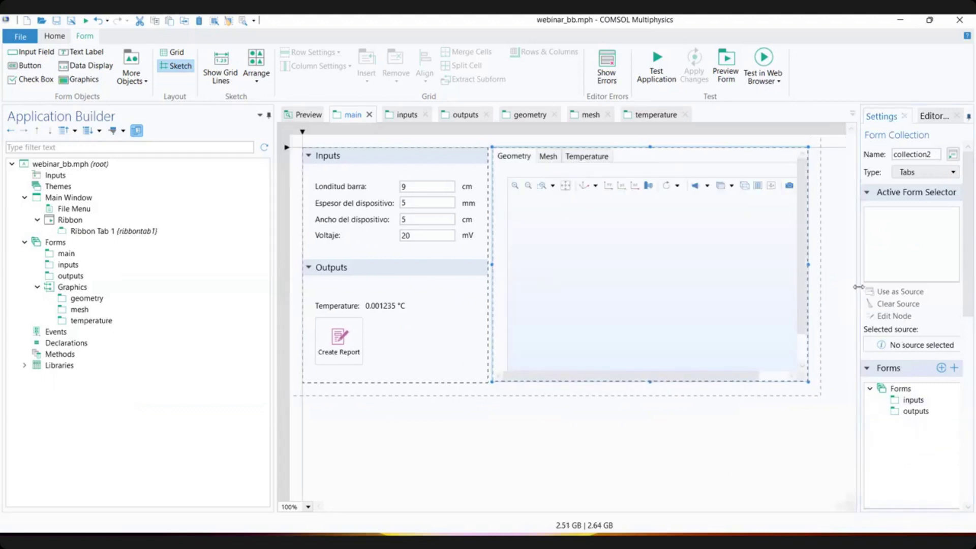
- Enlarge the graphics form collection slightly at its lower-right corner
left_click_drag(858, 287, 832, 287)
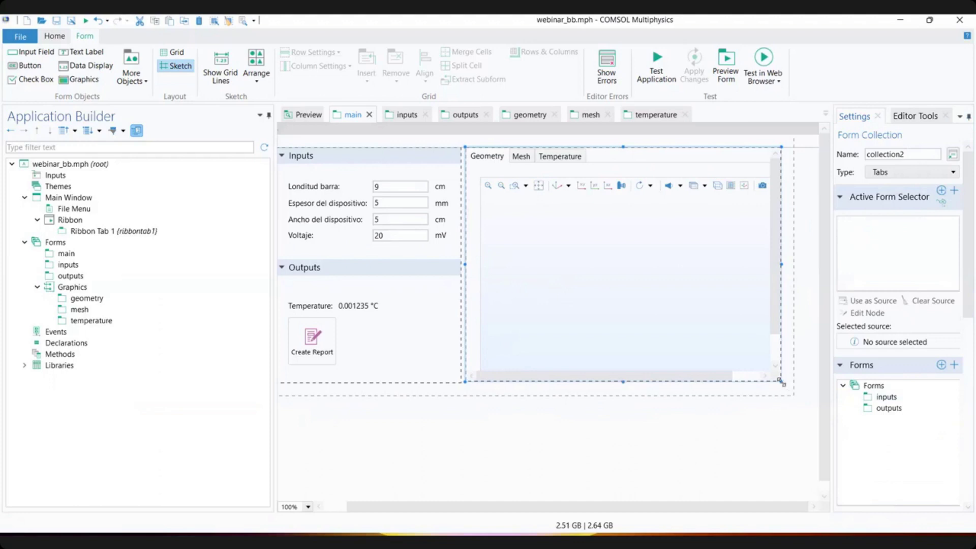
left_click_drag(781, 381, 785, 382)
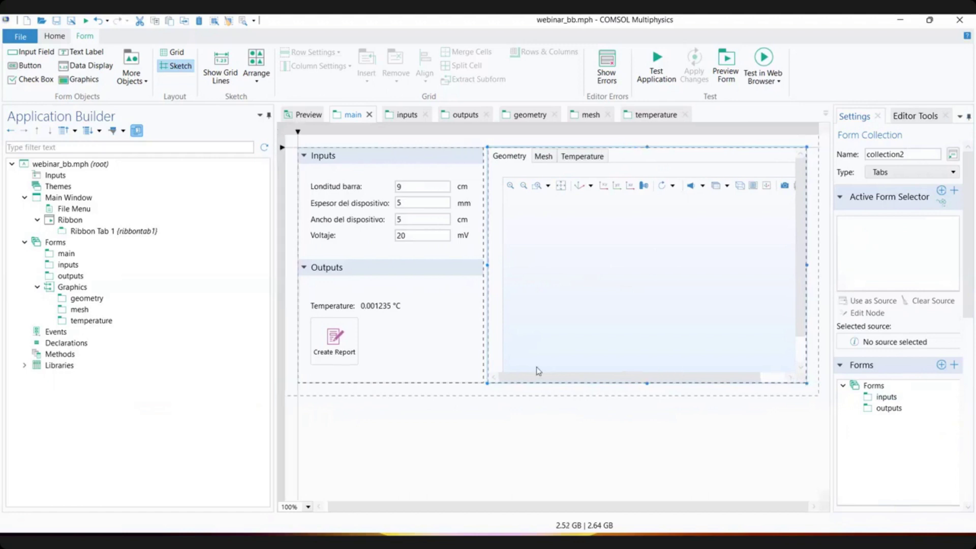
left_click_drag(696, 506, 737, 514)
- Test the application, examine its mesh and temperature graphics, collapse the Inputs section and rotate the temperature plot
left_click(658, 72)
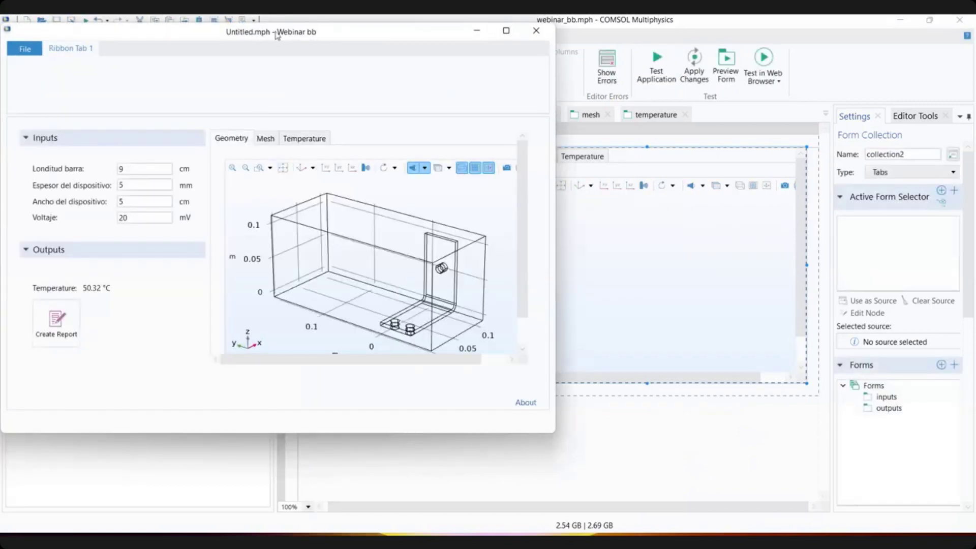
left_click_drag(277, 35, 496, 56)
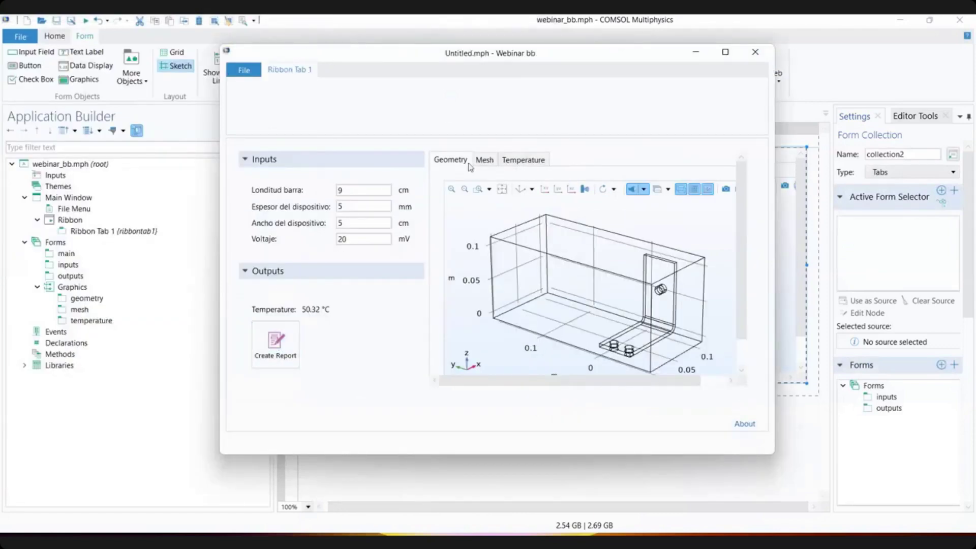
left_click(484, 160)
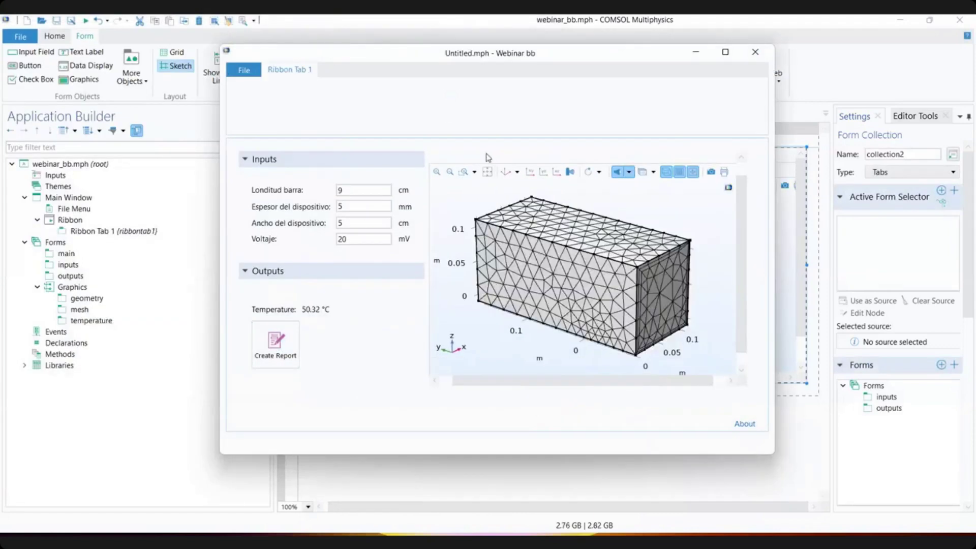
left_click(353, 161)
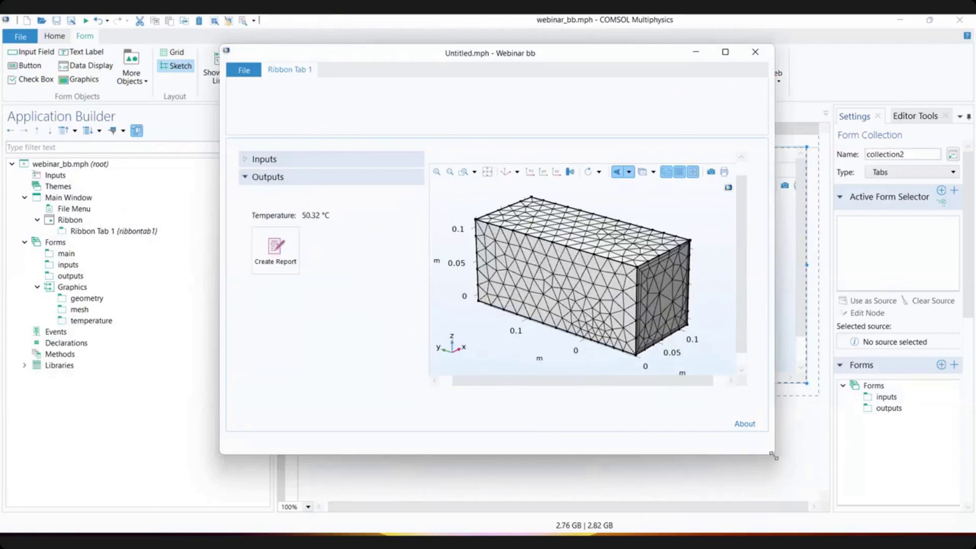
left_click_drag(773, 456, 881, 515)
scroll(741, 244, "up", 1)
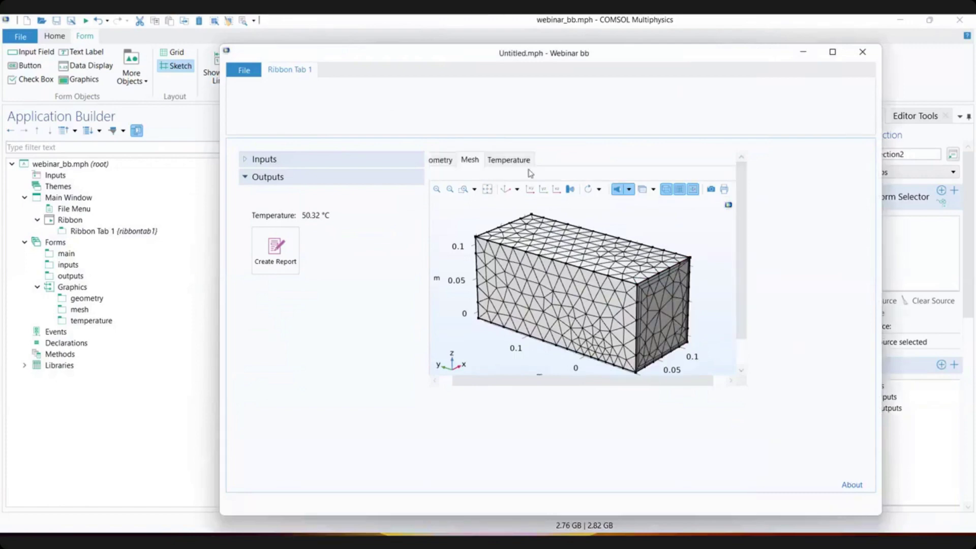
left_click(509, 160)
mouse_move(616, 304)
left_mouse_down()
mouse_move(597, 274)
mouse_move(549, 262)
mouse_move(611, 249)
mouse_move(593, 162)
mouse_move(444, 213)
mouse_move(579, 183)
mouse_move(466, 165)
mouse_move(465, 142)
mouse_move(579, 192)
mouse_move(642, 302)
mouse_move(602, 291)
mouse_move(637, 295)
mouse_move(625, 300)
left_mouse_up()
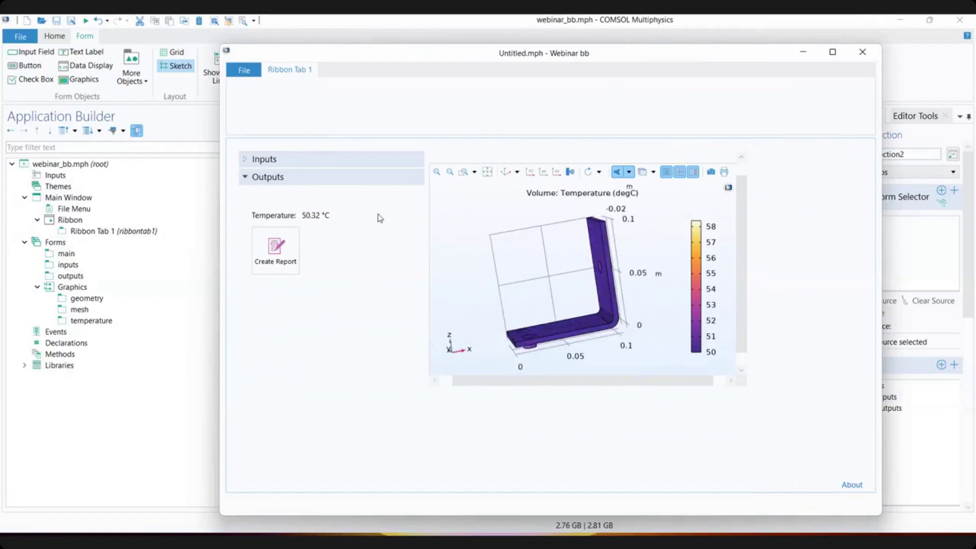
- Expand the Inputs section of the running app and set Londitud barra to 12 cm
left_click(310, 162)
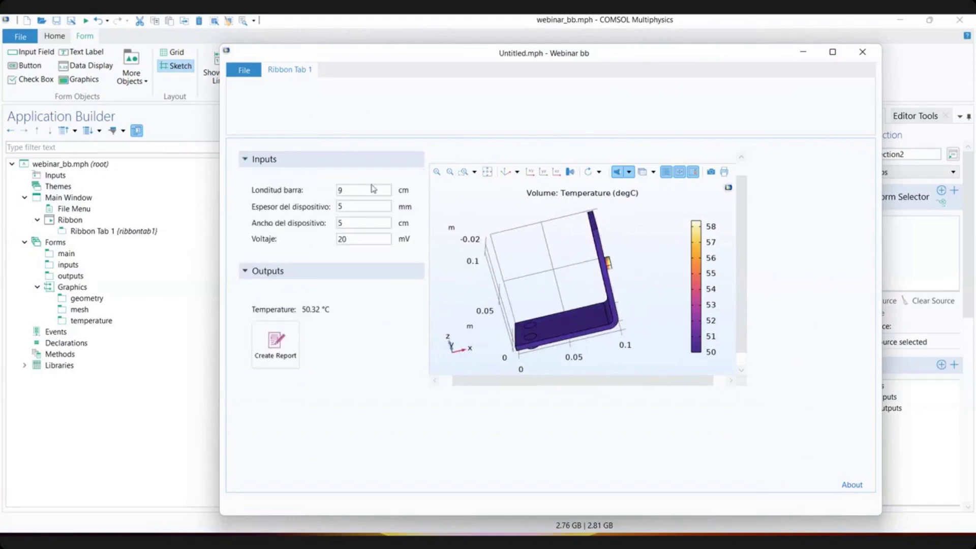
double_click(374, 189)
type("12")
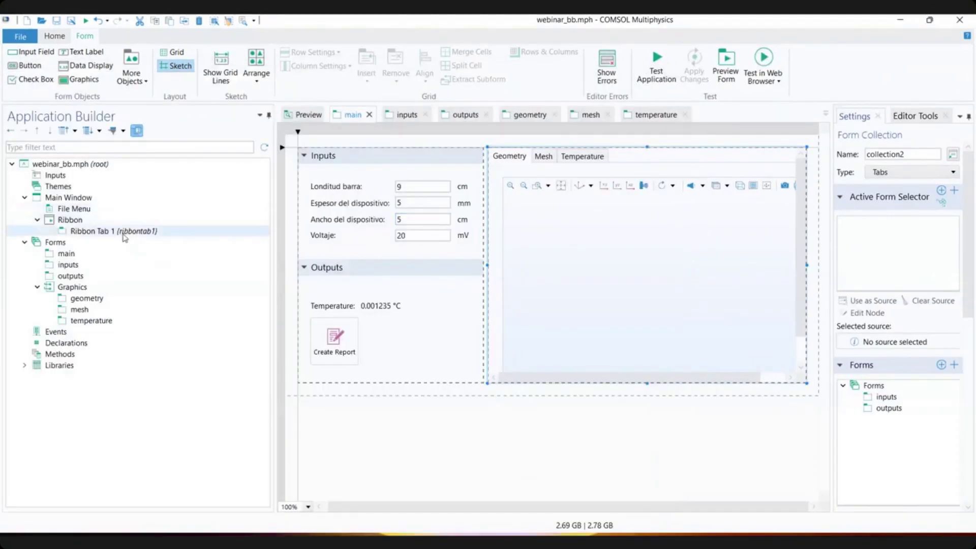
- Add a ribbon section to Ribbon Tab 1 and insert an item in that section
left_click(124, 233)
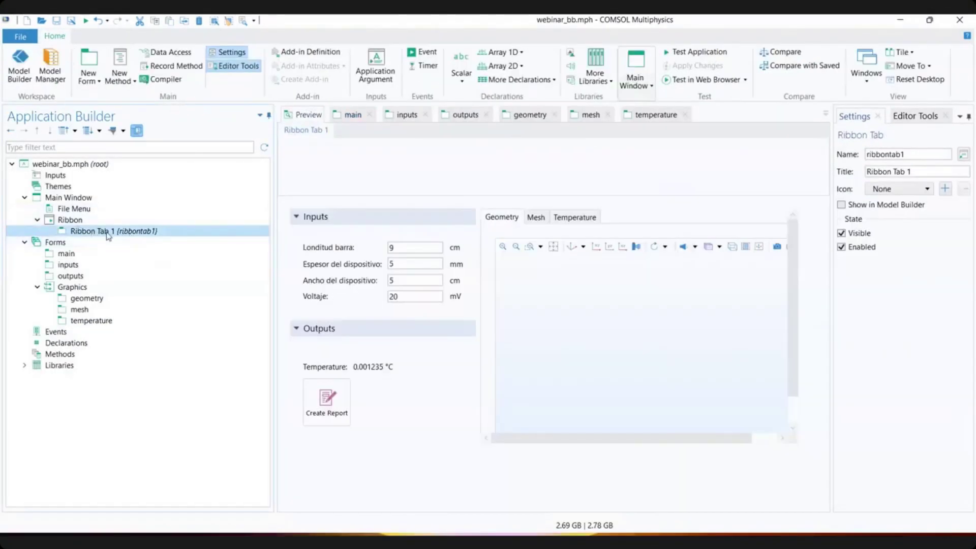
right_click(108, 235)
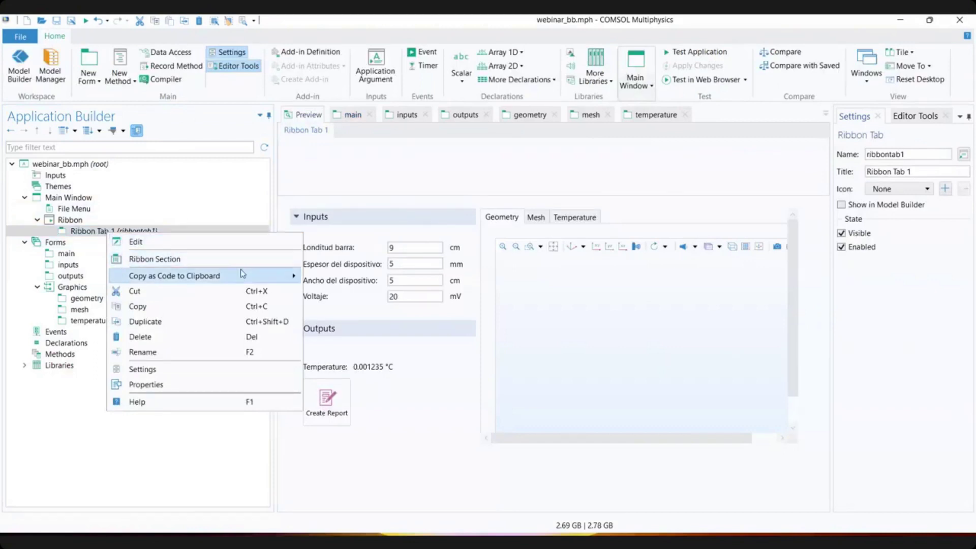
left_click(179, 259)
left_click(160, 246)
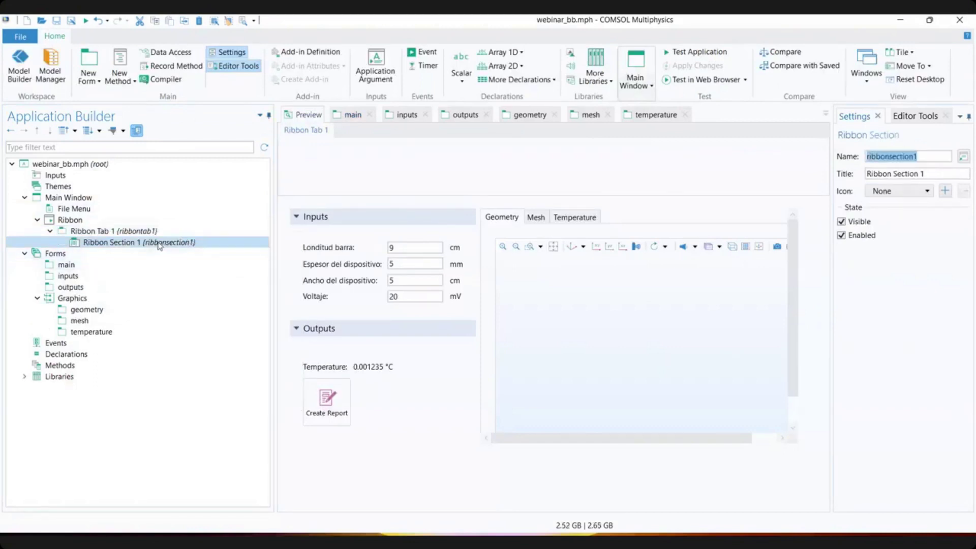
right_click(160, 246)
left_click(224, 288)
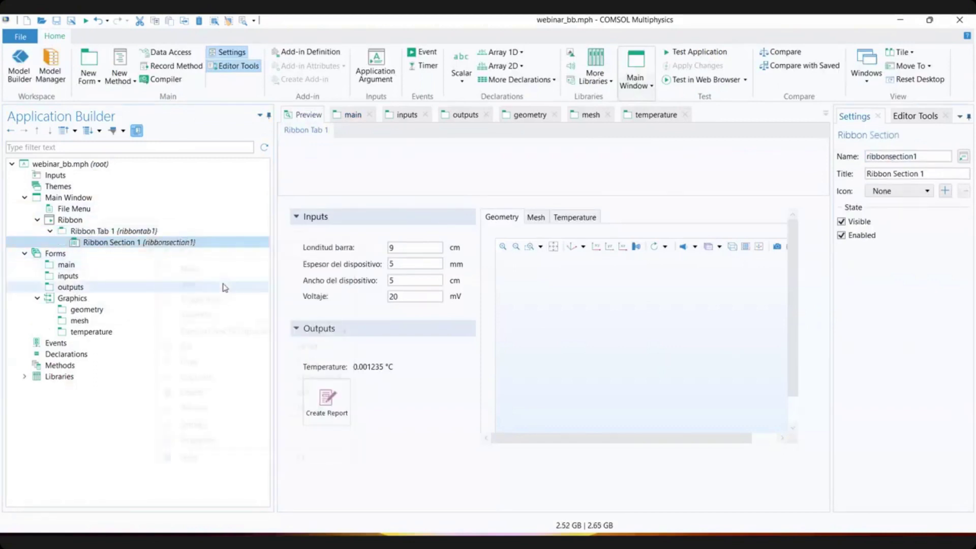
- Duplicate the ribbon item twice so the section holds three items
right_click(146, 255)
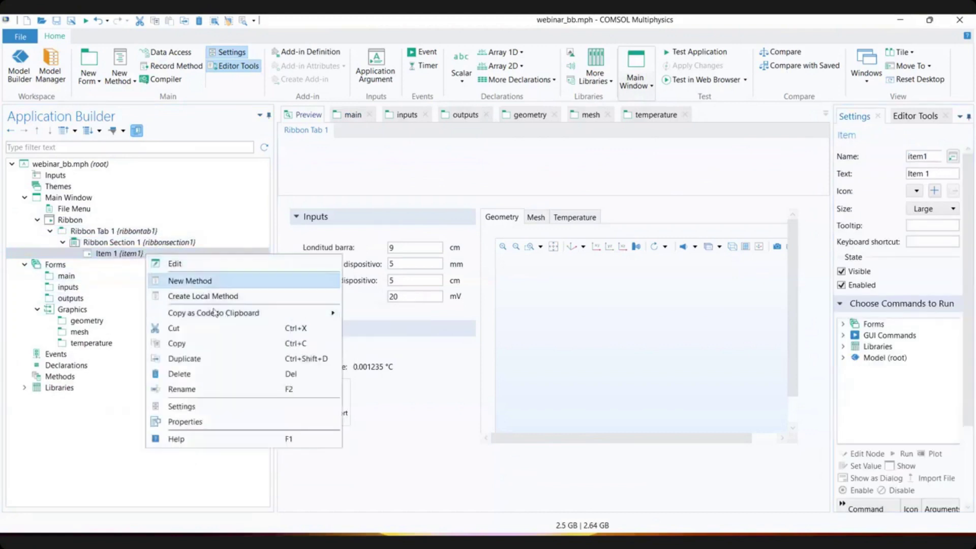
left_click(158, 297)
right_click(131, 265)
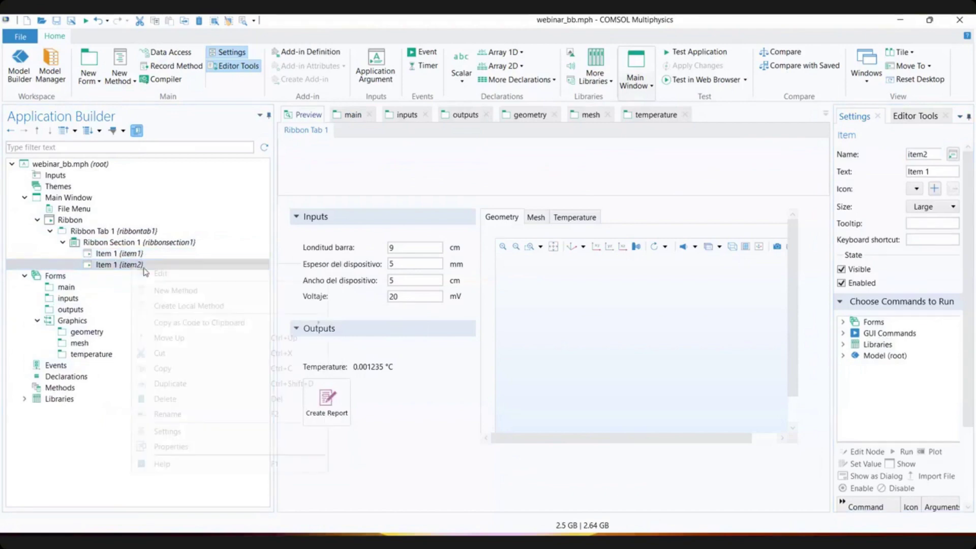
left_click(198, 389)
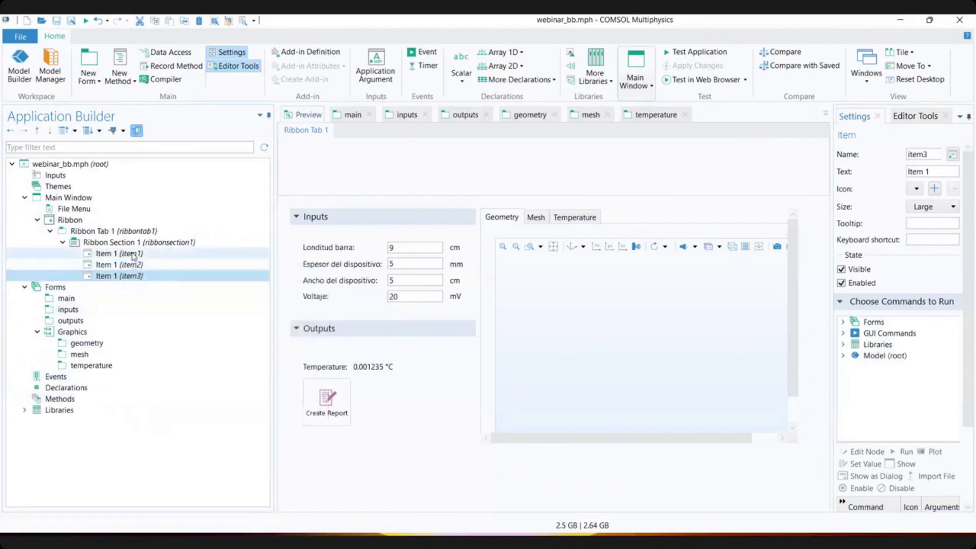
- Set the first ribbon item's name to geometry, its text to Geometry and its icon to geometry_32.png
left_click(137, 254)
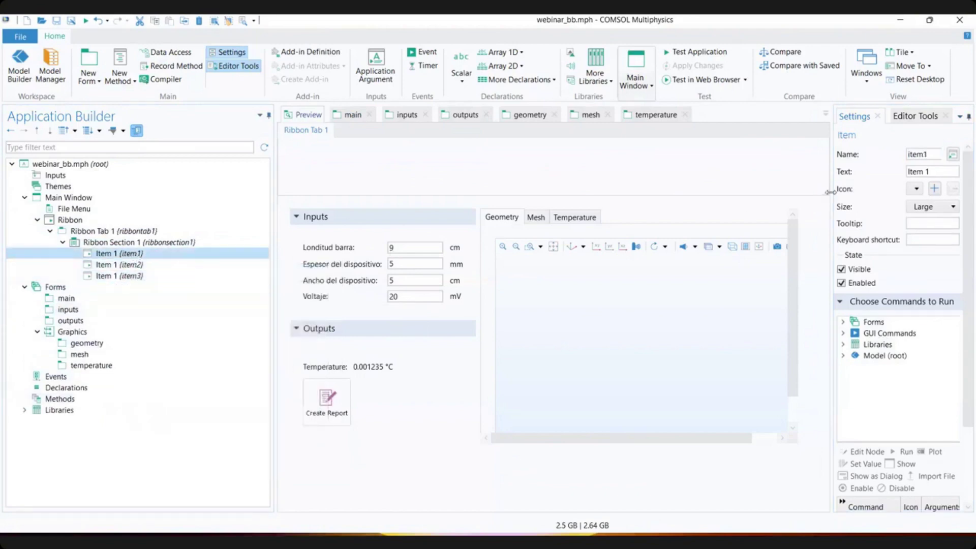
left_click_drag(830, 192, 627, 192)
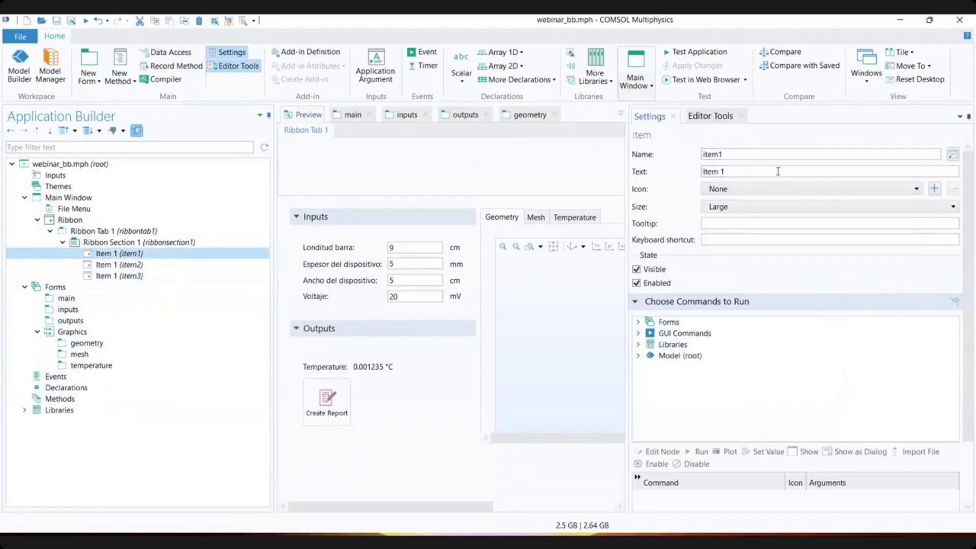
double_click(740, 154)
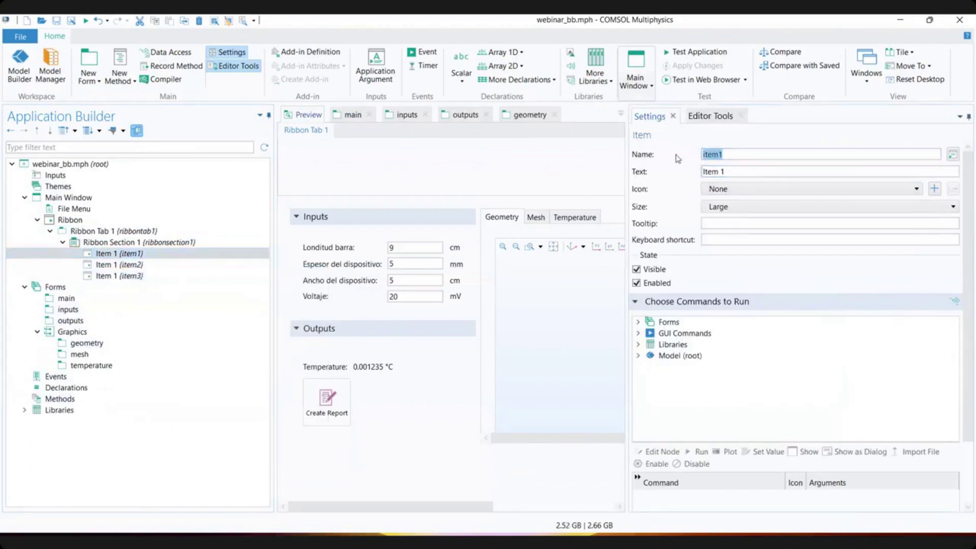
type("ge")
left_click_drag(726, 171, 716, 171)
key("BackSpace")
key("BackSpace")
key("BackSpace")
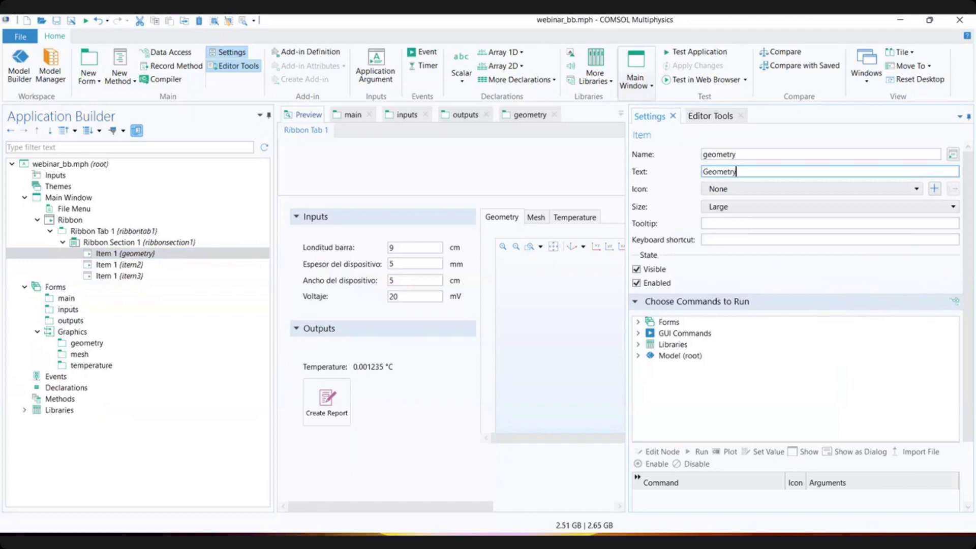
left_click(796, 188)
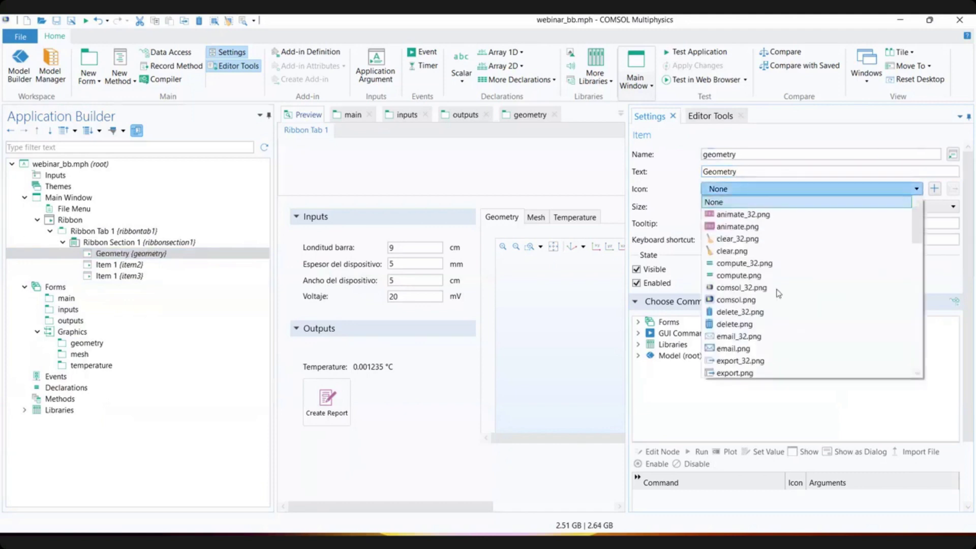
scroll(772, 300, "down", 2)
left_click(762, 313)
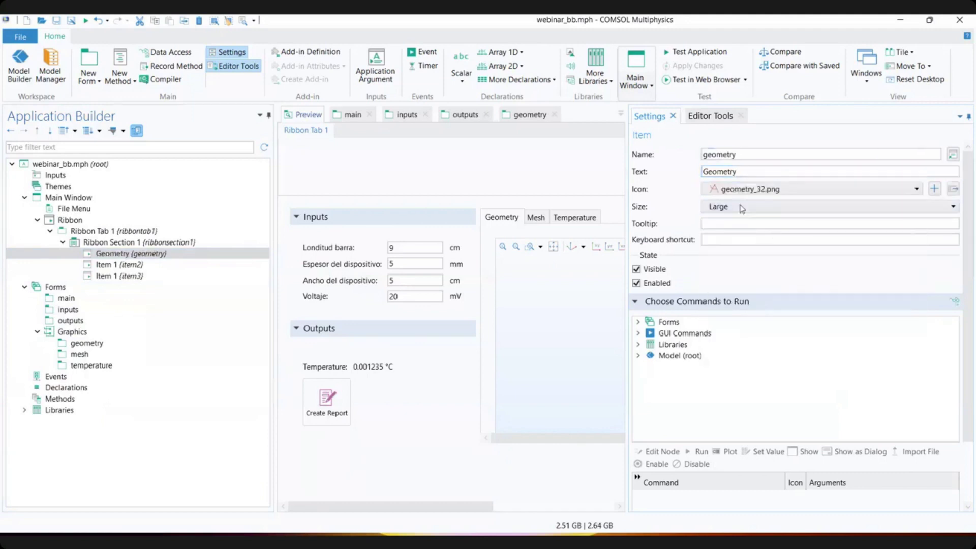
- Set the second ribbon item's name to mesh and its text to Mesh
left_click(142, 265)
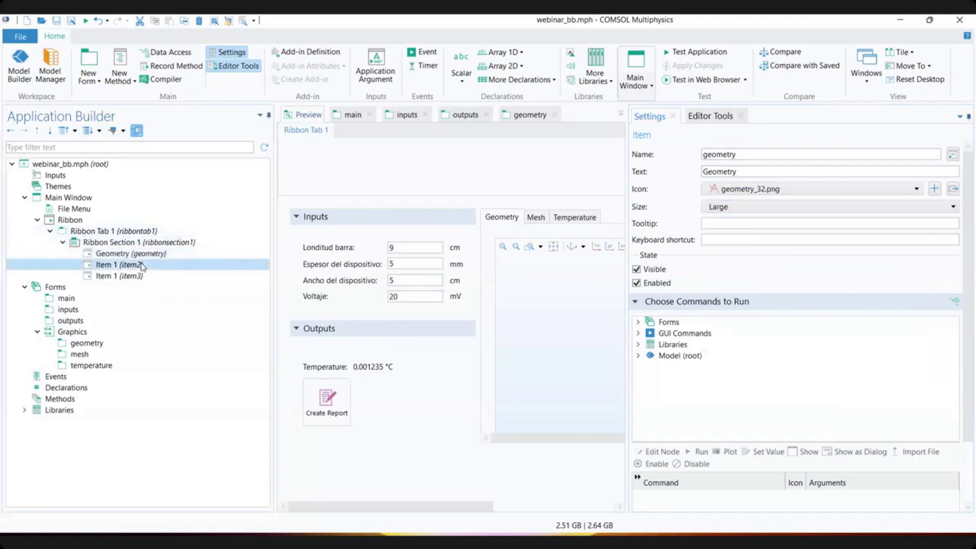
double_click(763, 154)
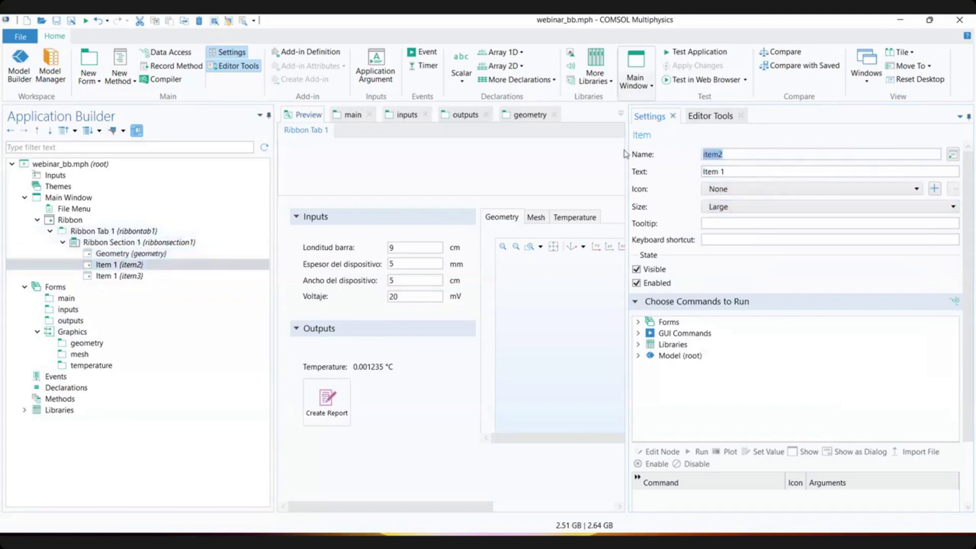
type("mesh")
triple_click(745, 165)
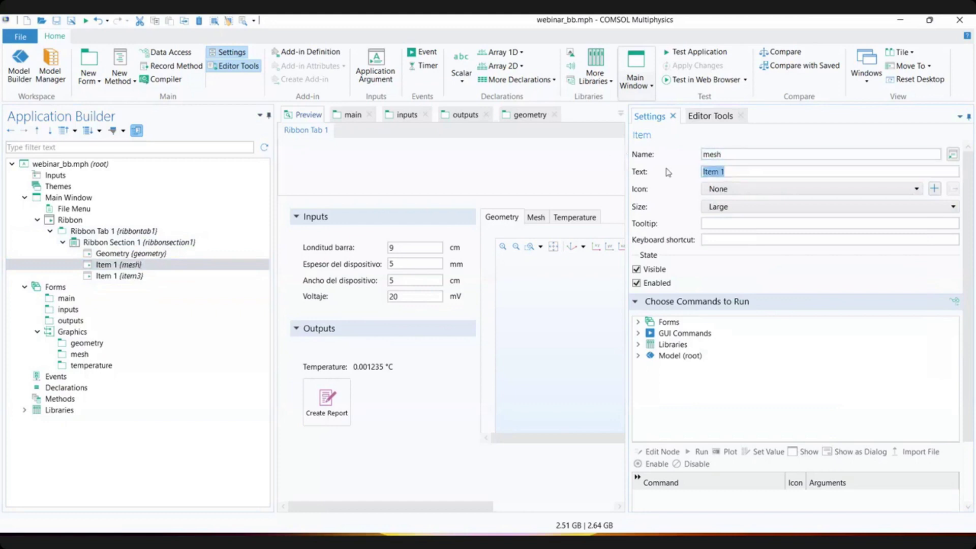
type("Mesh")
- Assign the mesh_32.png icon to the Mesh ribbon item
left_click(734, 191)
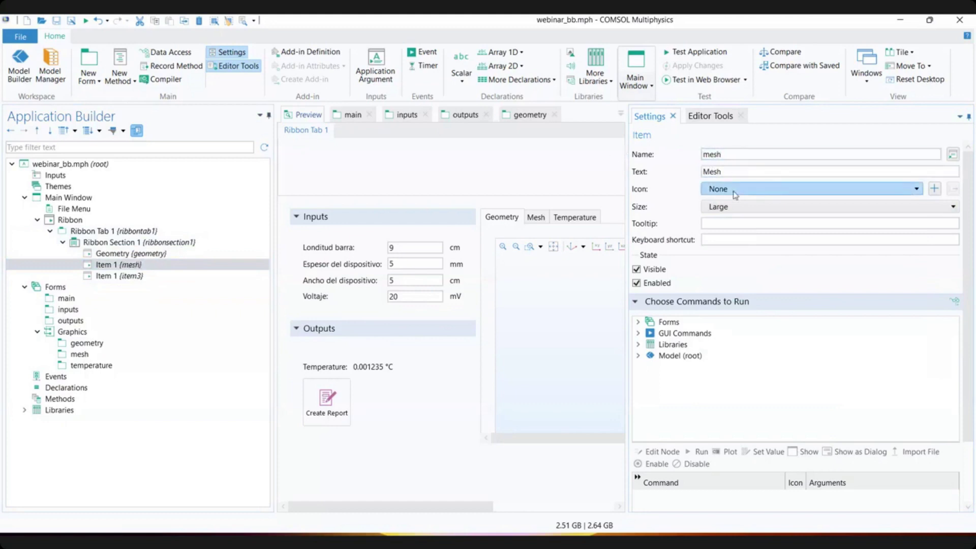
scroll(813, 315, "down", 4)
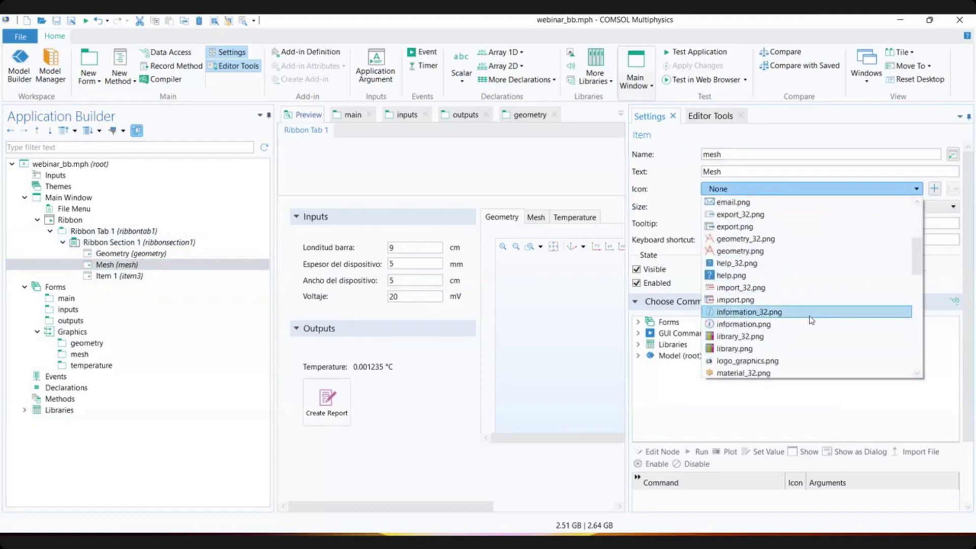
scroll(804, 323, "up", 3)
scroll(803, 324, "down", 5)
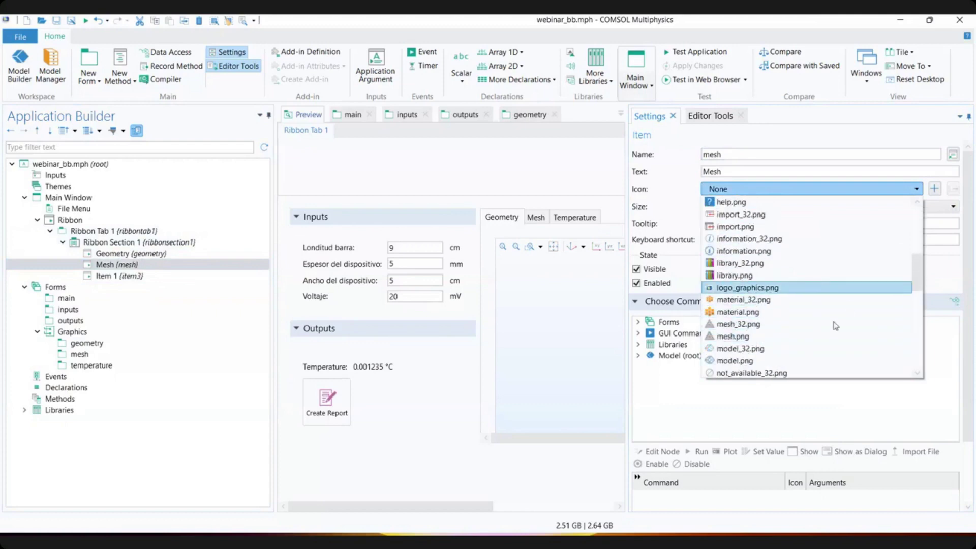
left_click(787, 324)
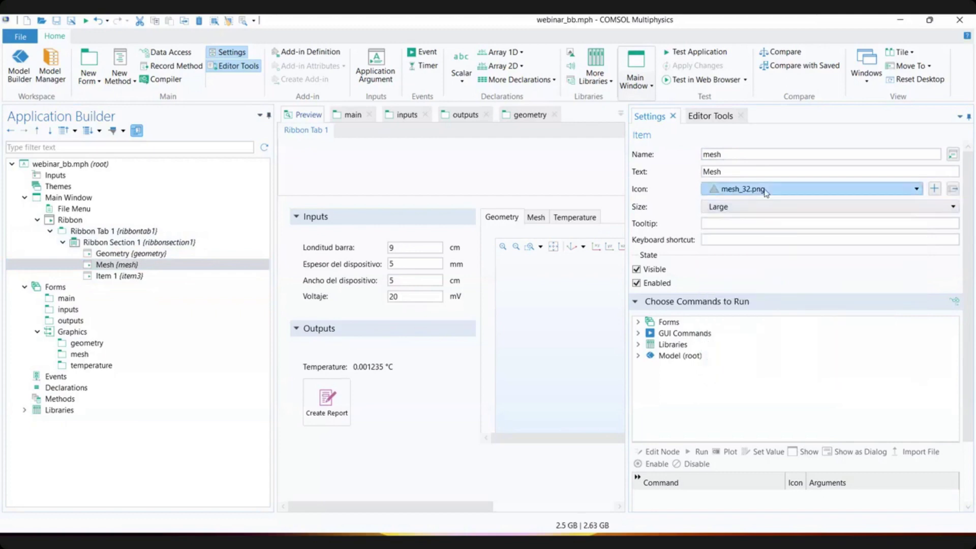
left_click(765, 190)
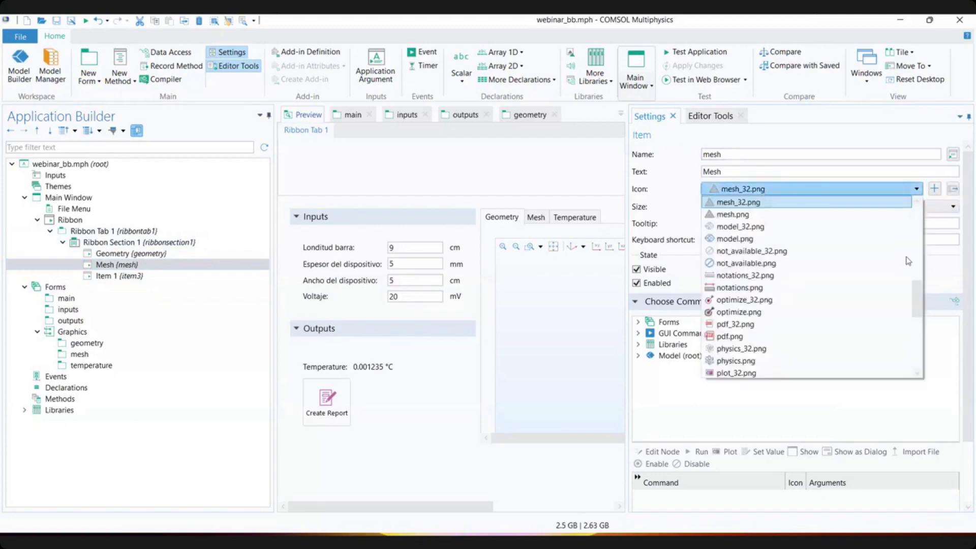
scroll(822, 252, "up", 2)
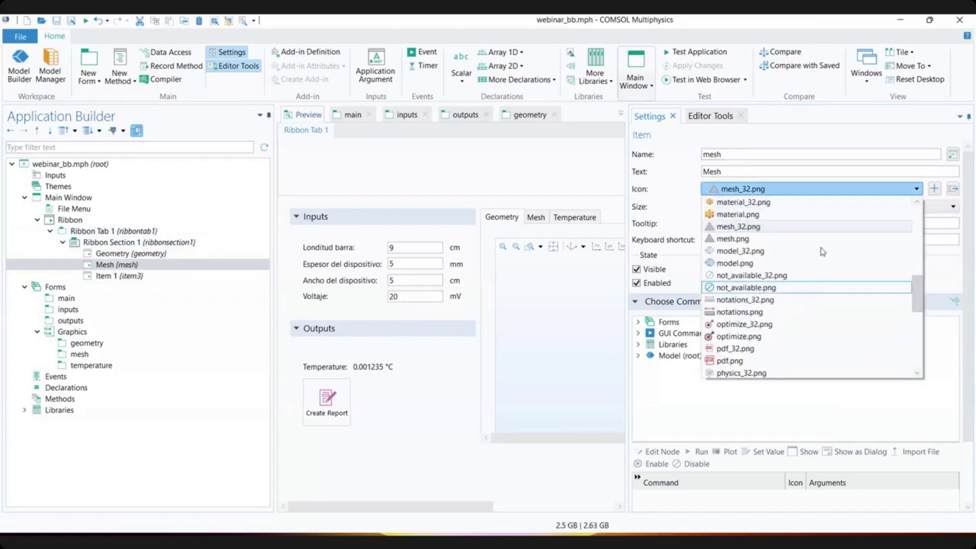
left_click(795, 226)
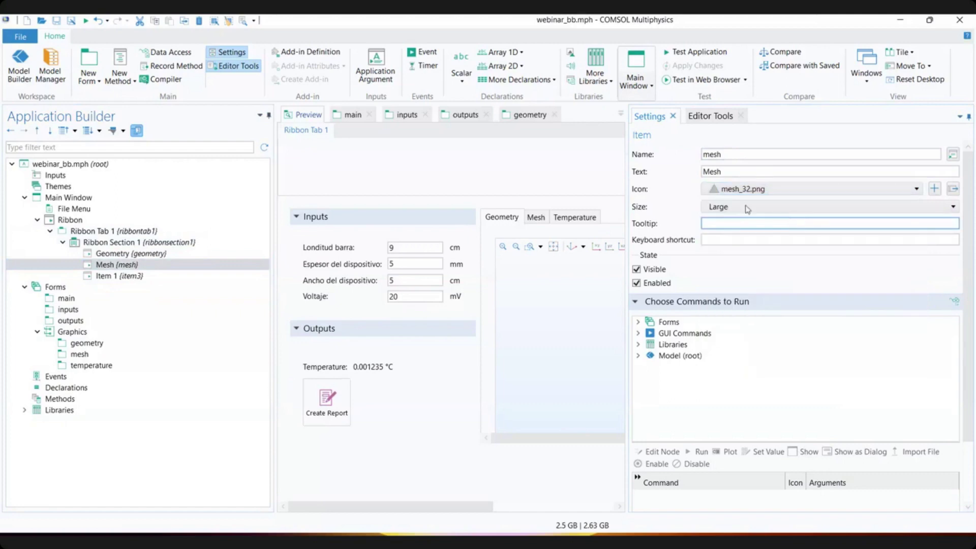
- Name the third ribbon item compute with text Compute and icon compute_32.png, and preview the ribbon tab
left_click(120, 276)
left_click(738, 154)
double_click(738, 153)
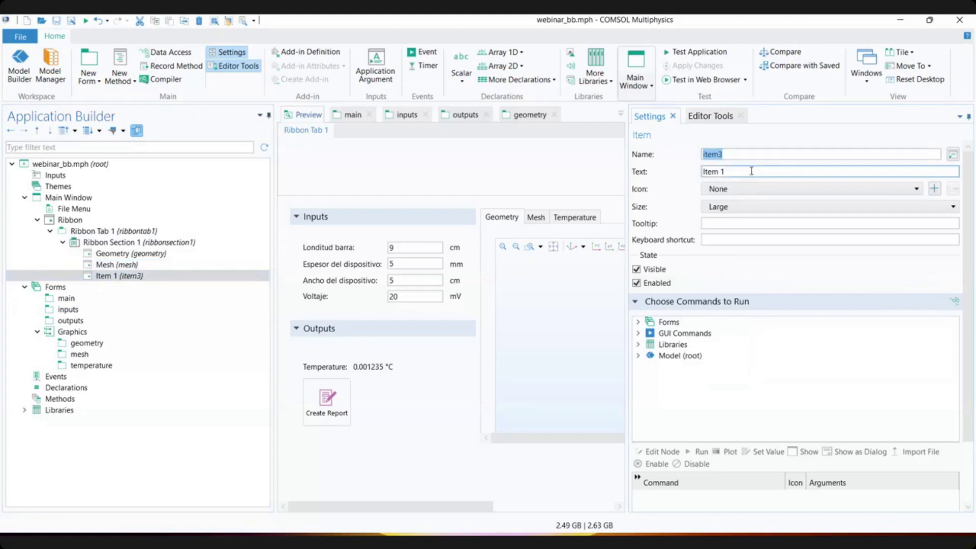
type("compute")
key("Tab")
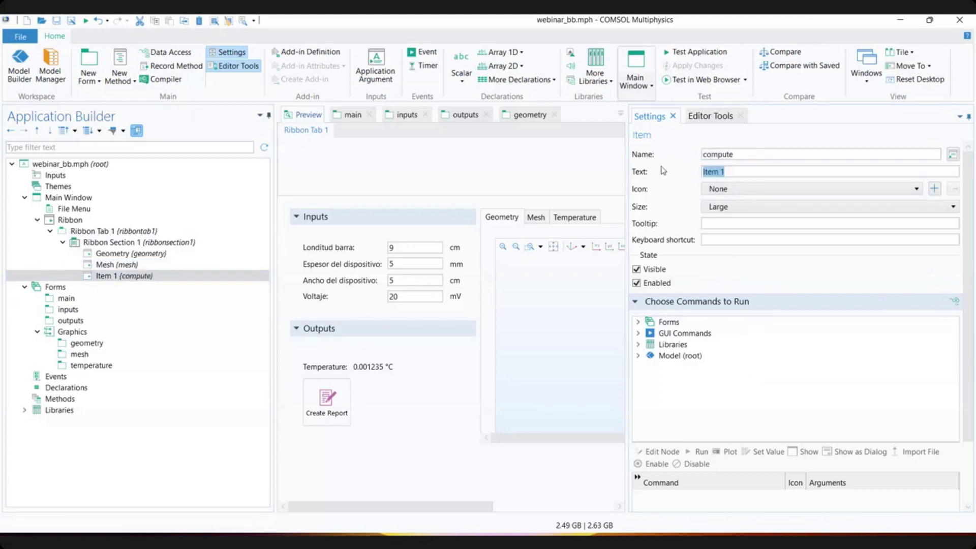
type("Compute")
left_click(733, 189)
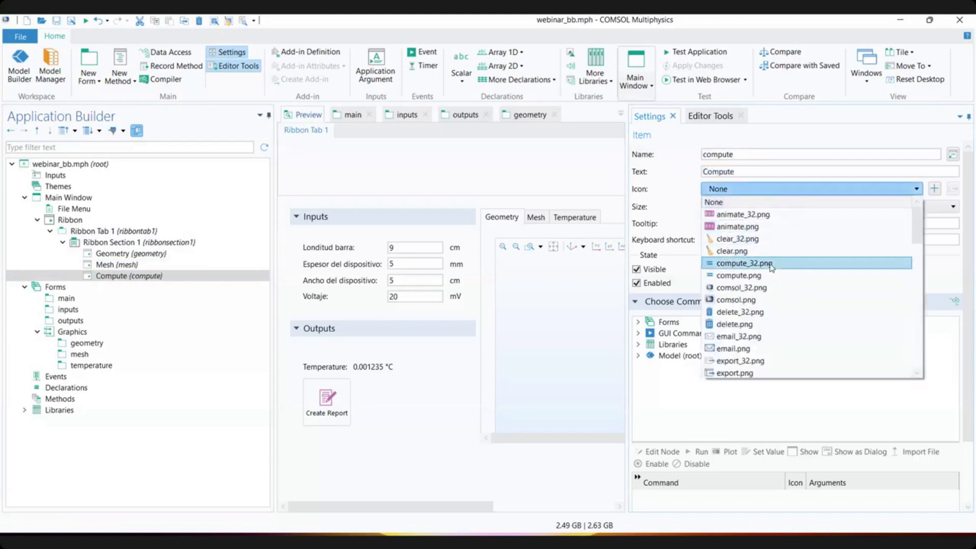
left_click(753, 263)
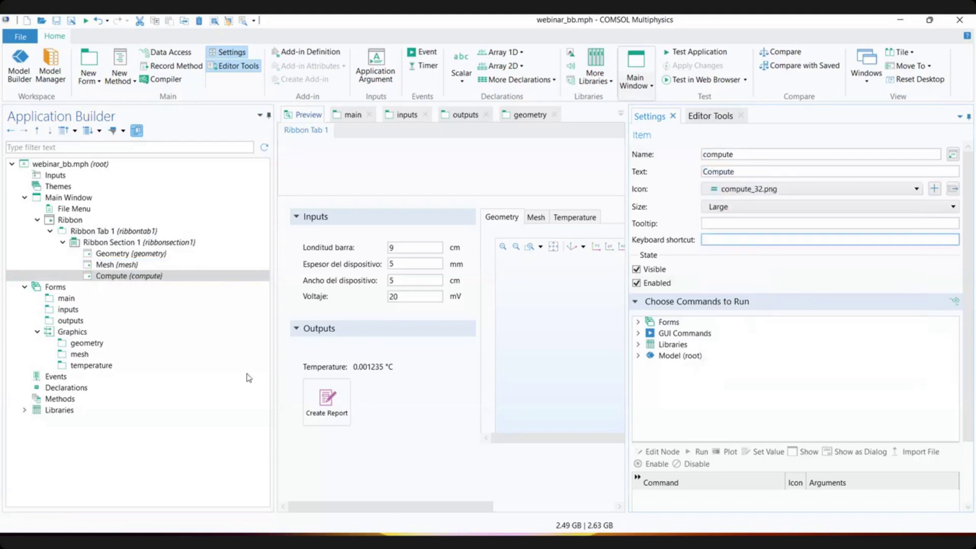
left_click(88, 366)
left_click(114, 232)
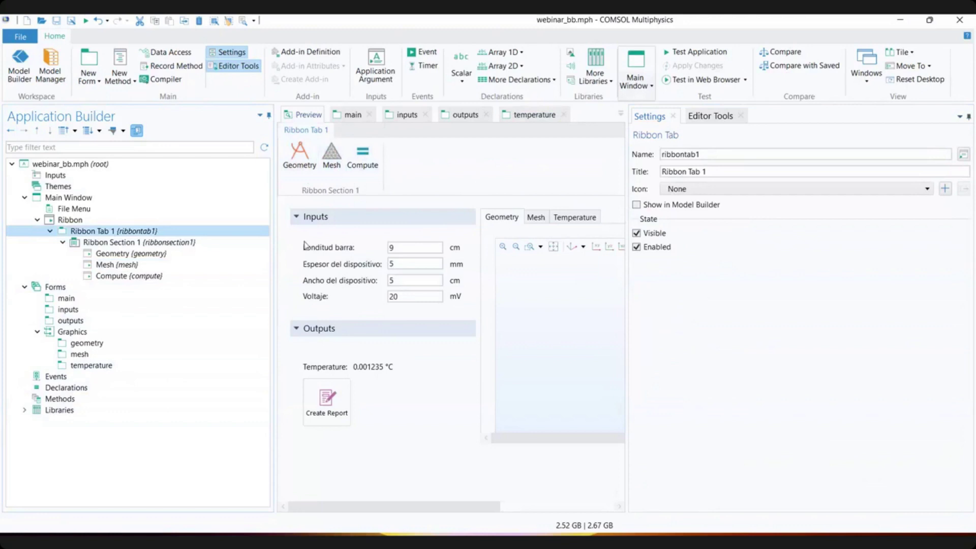
- Make the Geometry ribbon item build and plot Geometry 1 of Component 1
left_click(109, 254)
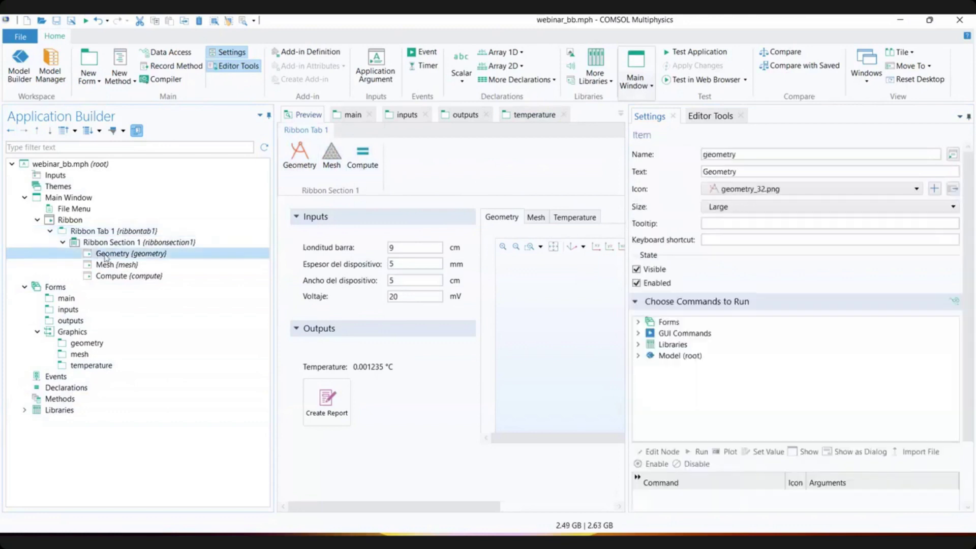
left_click(100, 255)
left_click(639, 356)
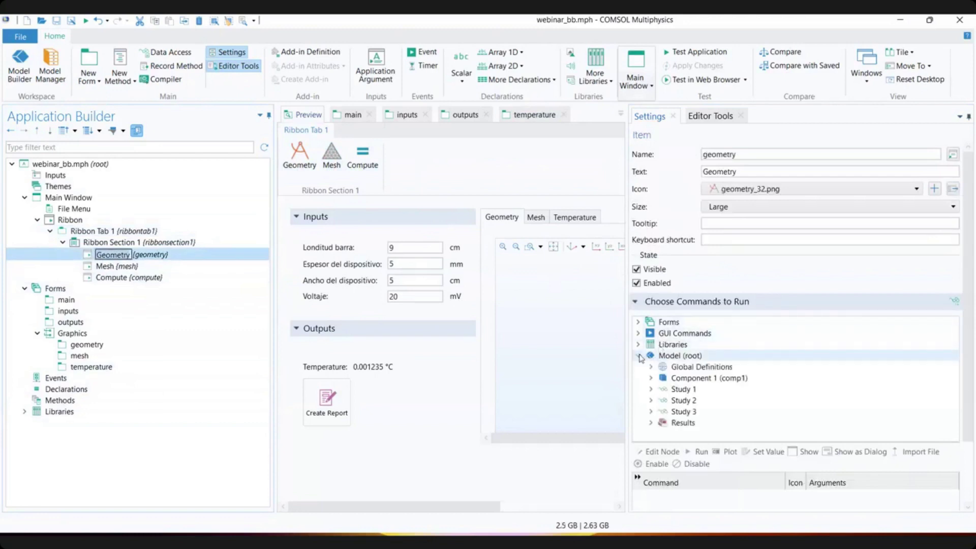
double_click(694, 378)
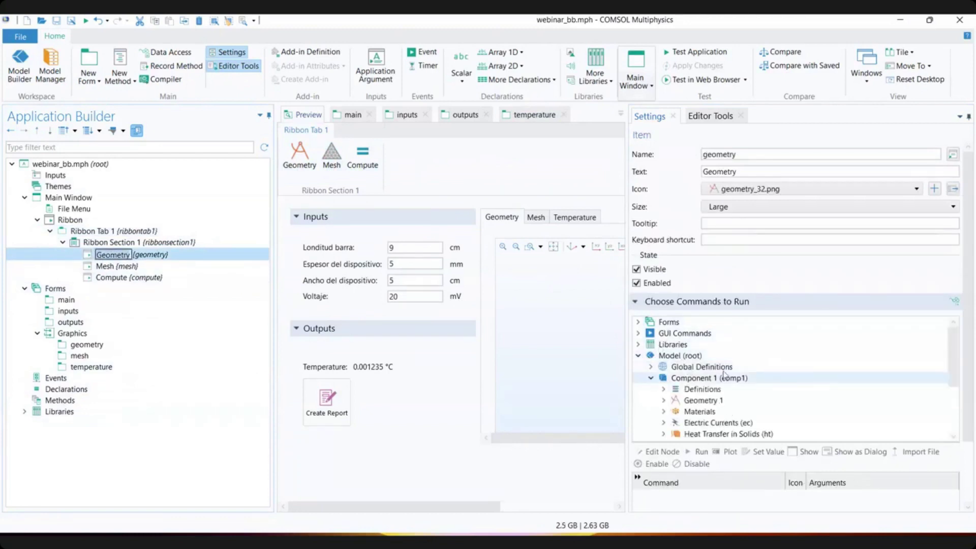
scroll(726, 377, "down", 1)
left_click(695, 370)
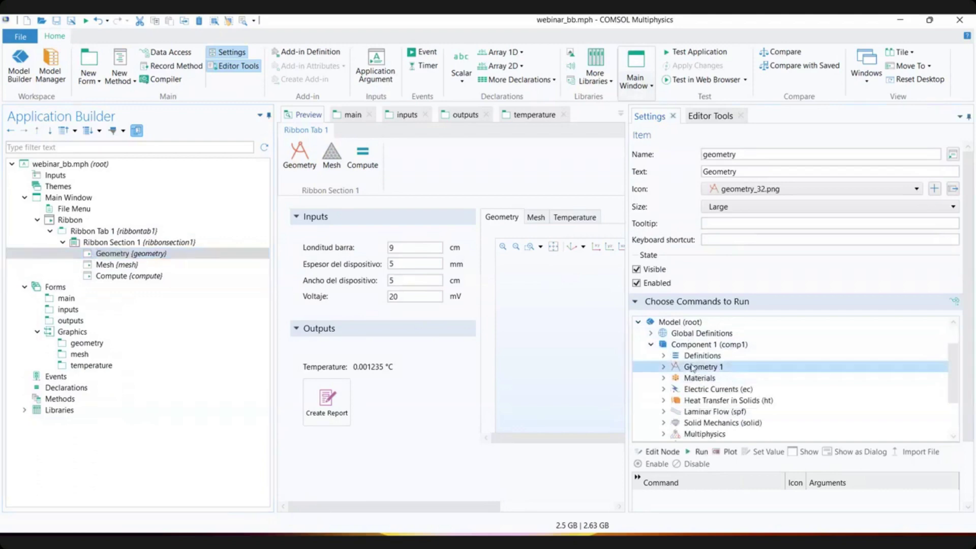
right_click(693, 367)
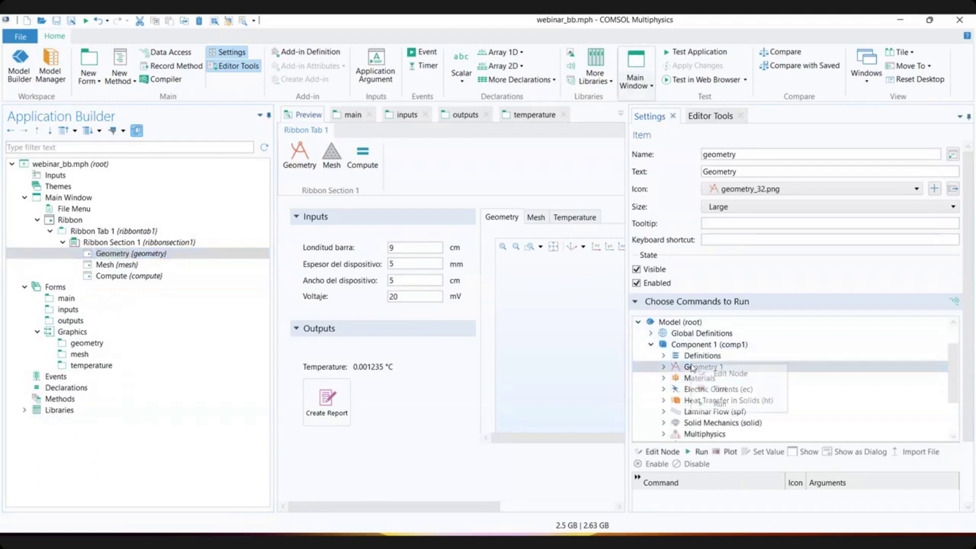
left_click(731, 404)
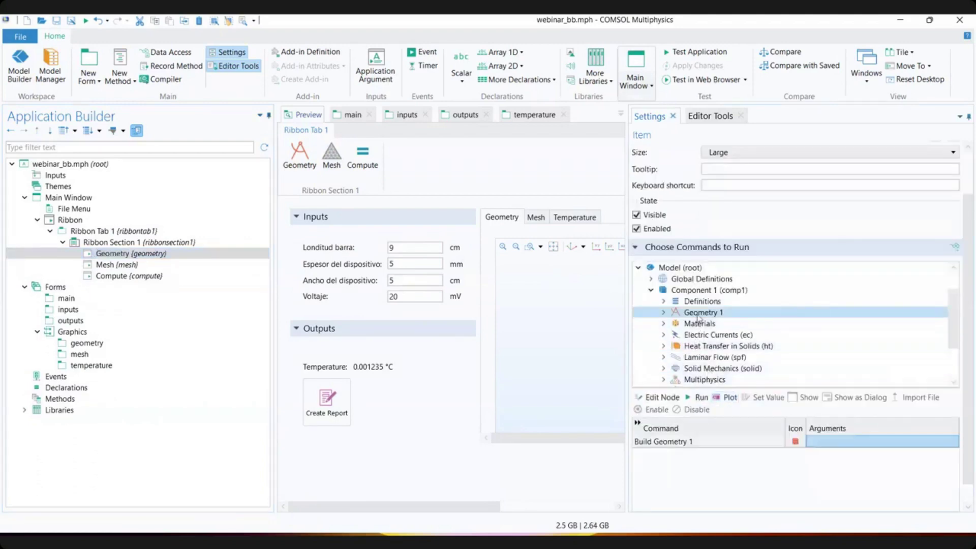
right_click(695, 316)
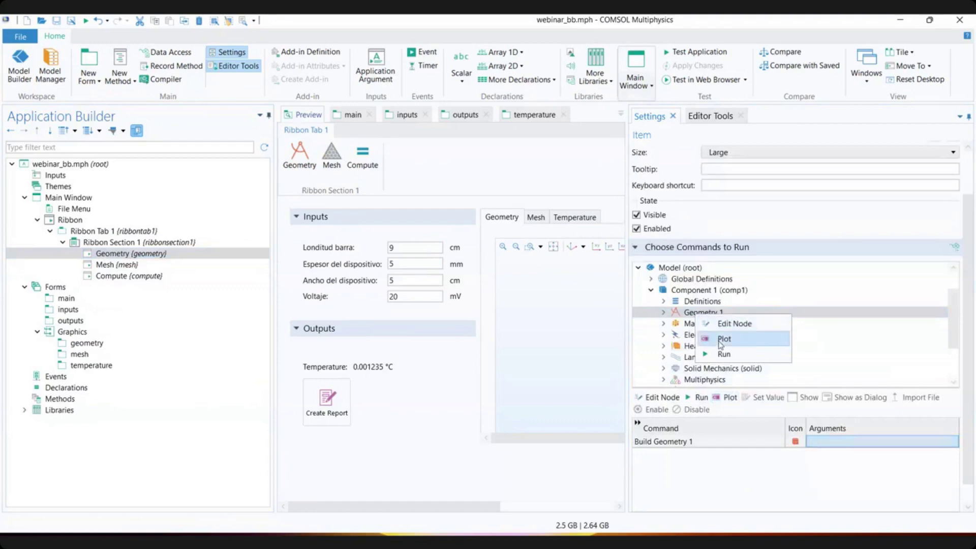
left_click(721, 340)
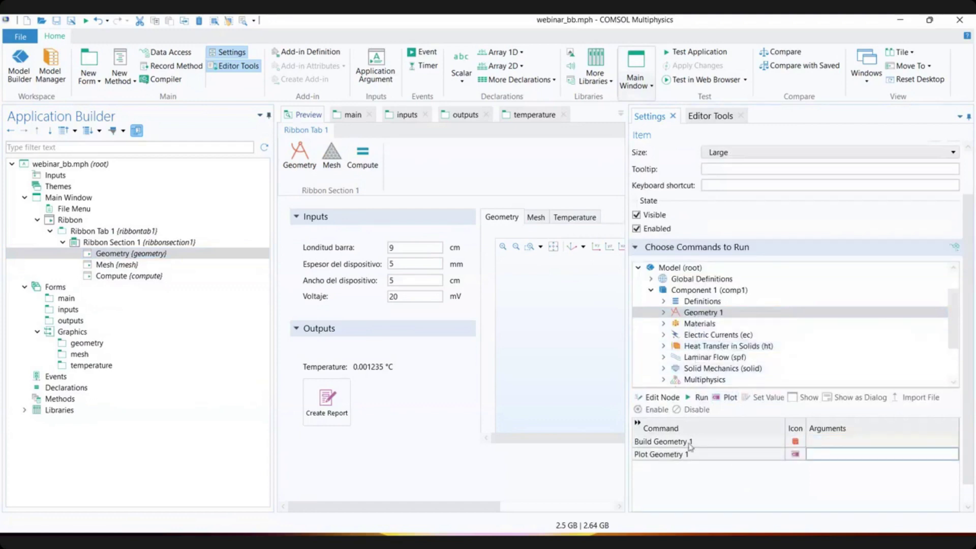
- Make the Mesh ribbon item build and plot Mesh 1 of Component 1
left_click(126, 266)
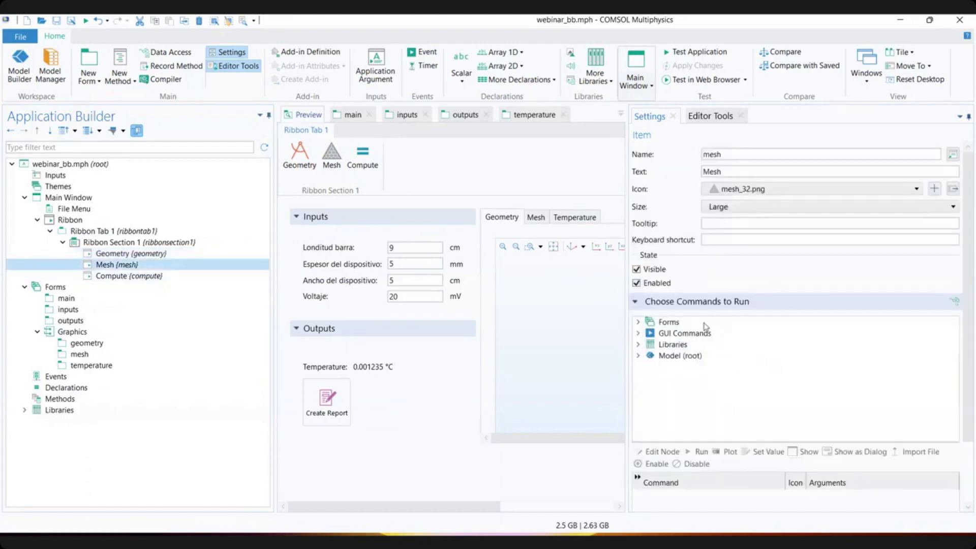
left_click(638, 355)
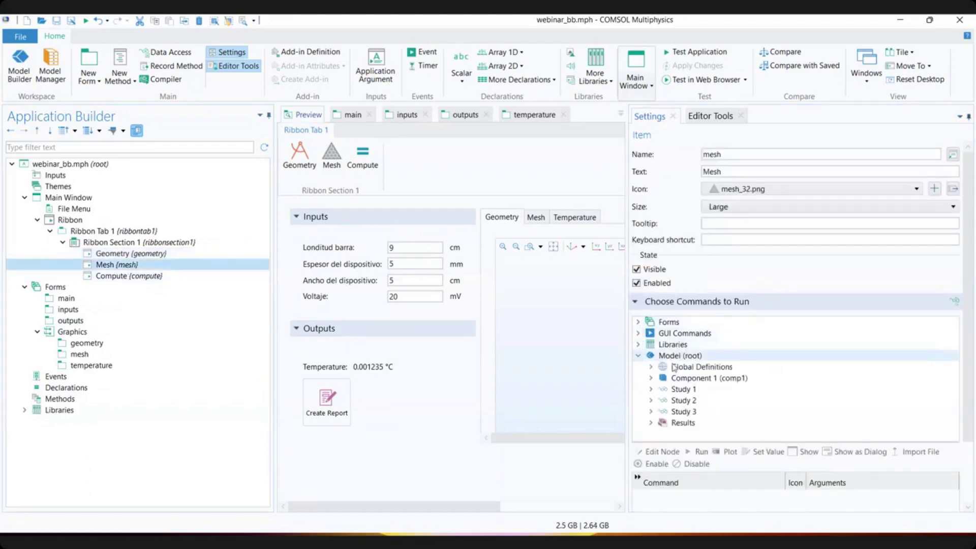
left_click(651, 378)
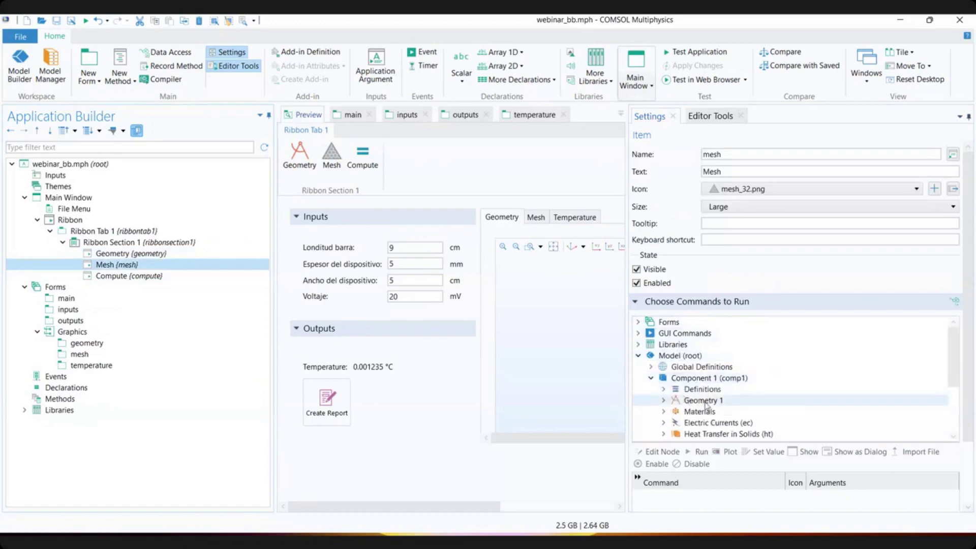
scroll(702, 411, "down", 2)
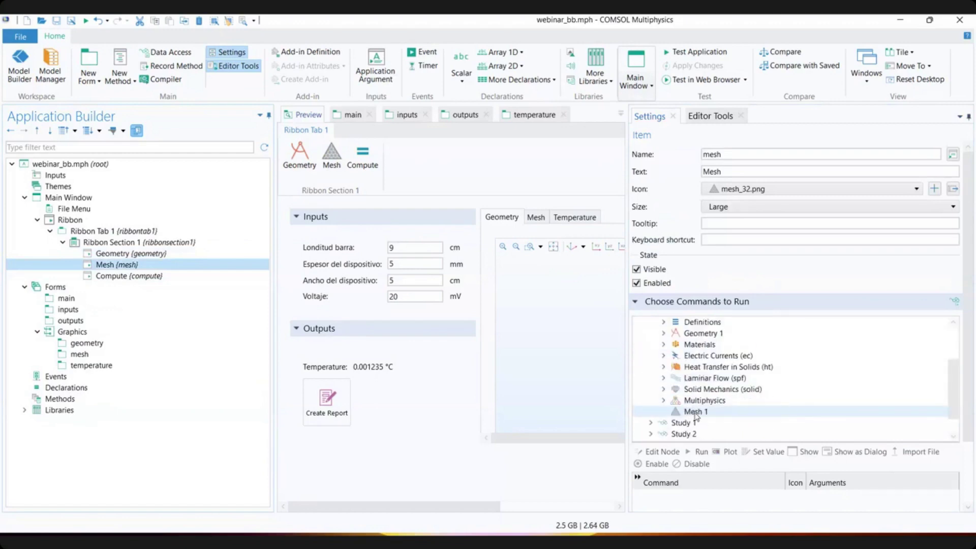
left_click(697, 414)
right_click(696, 414)
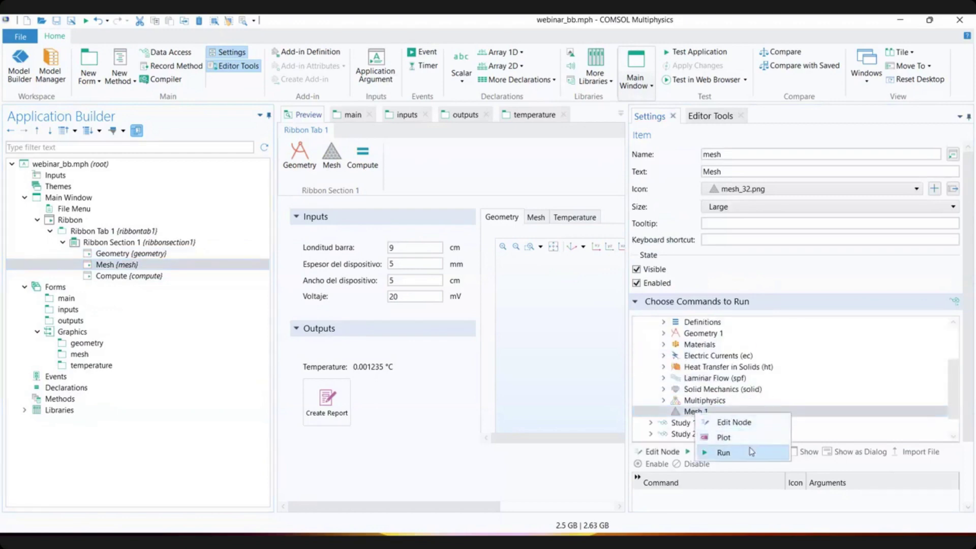
left_click(752, 452)
right_click(708, 357)
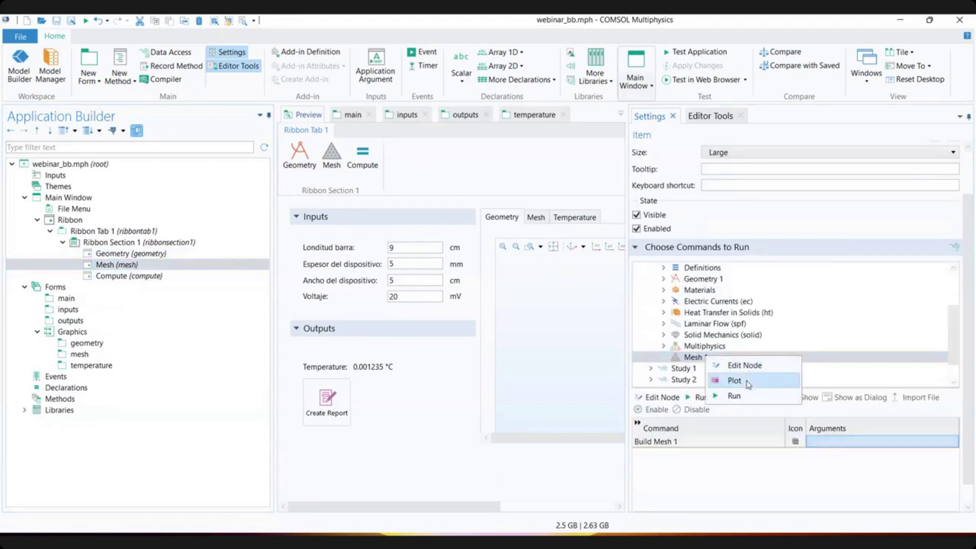
left_click(748, 385)
- Make the Compute ribbon item run Study 1
left_click(168, 275)
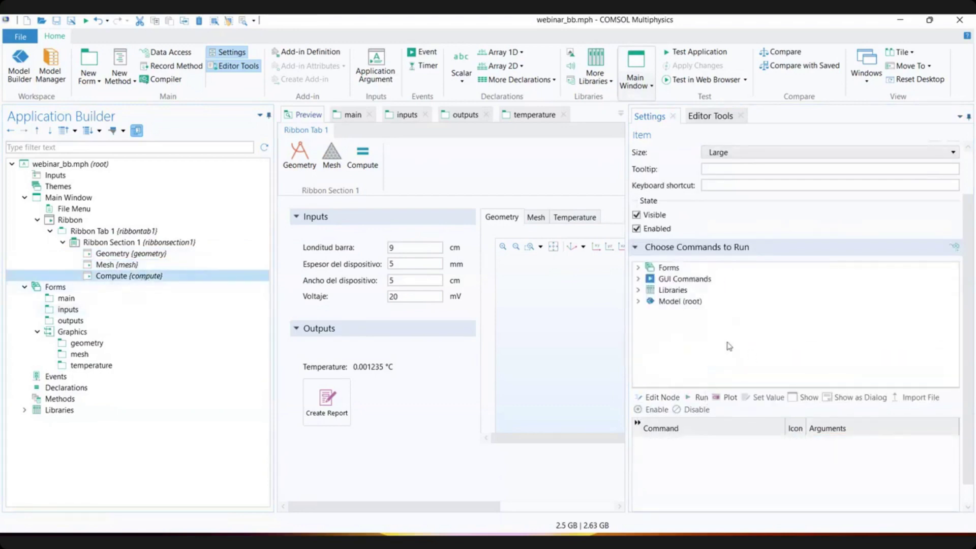
left_click(638, 301)
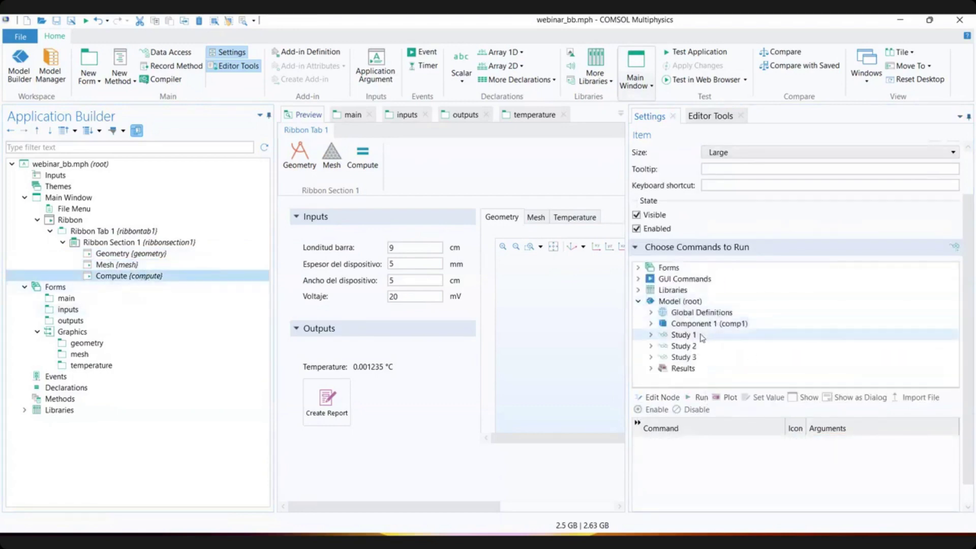
left_click(687, 337)
right_click(687, 337)
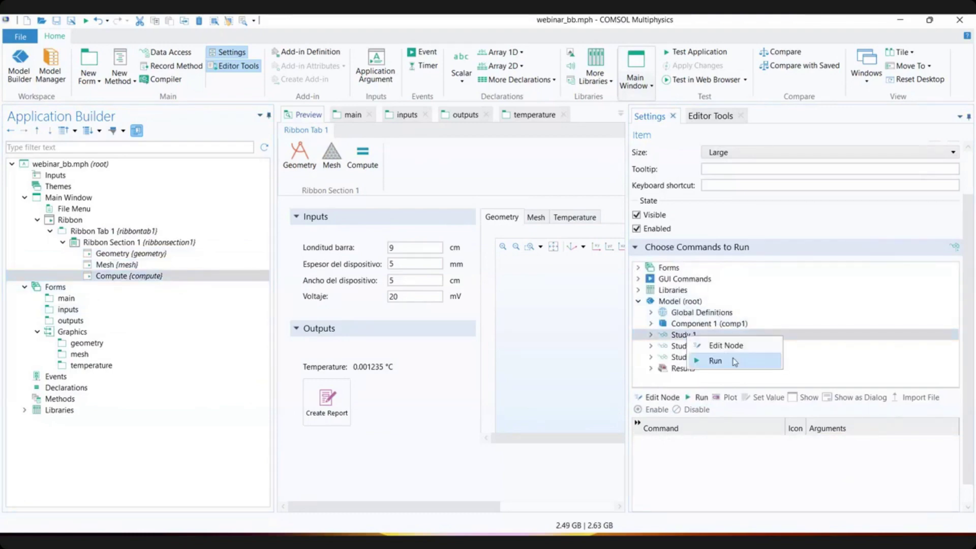
left_click(735, 361)
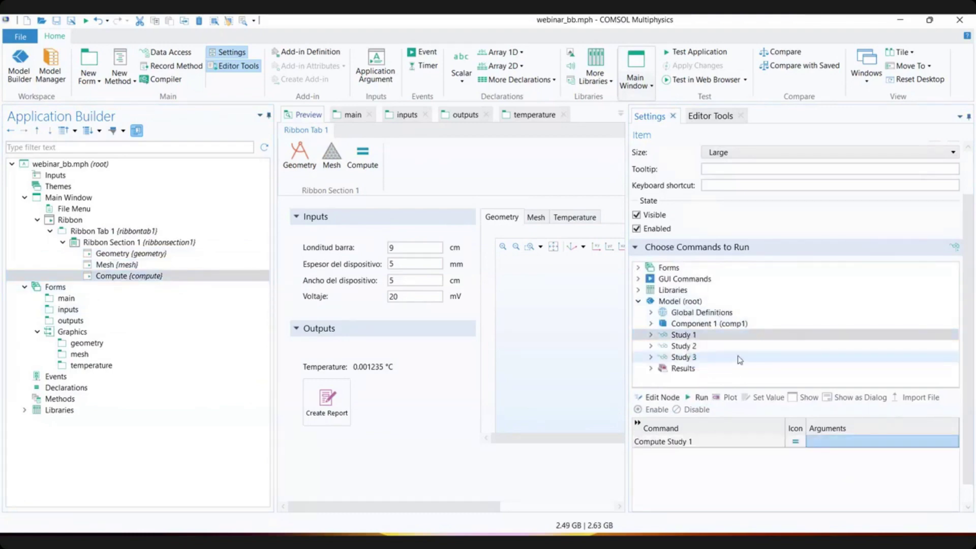
- Add a command plotting the Temperature (ht) result to the Compute ribbon item
left_click(651, 368)
scroll(681, 361, "down", 3)
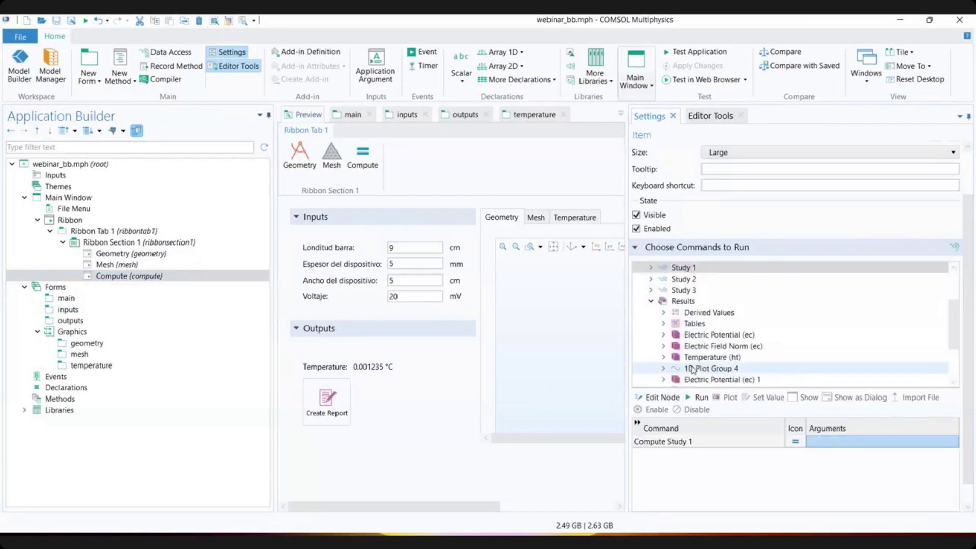
left_click(717, 324)
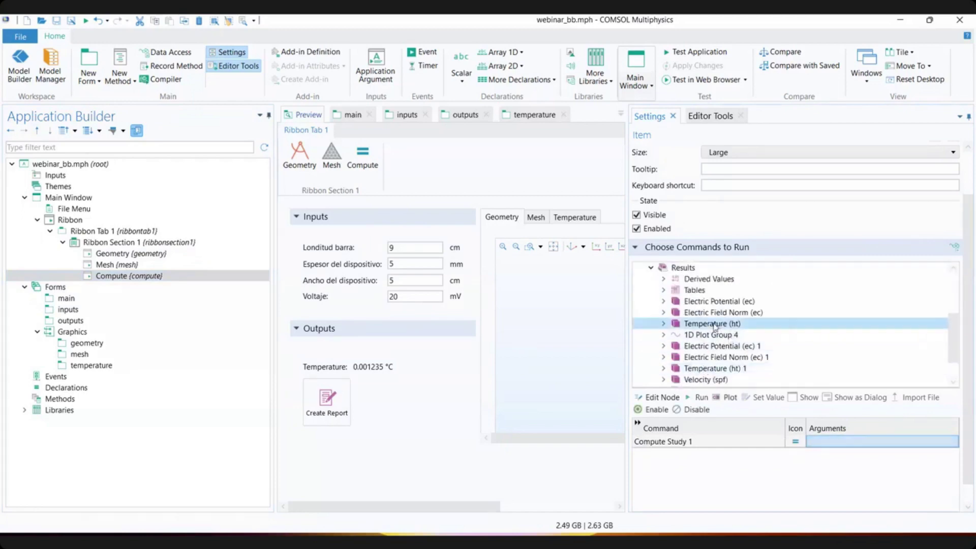
right_click(713, 324)
left_click(759, 351)
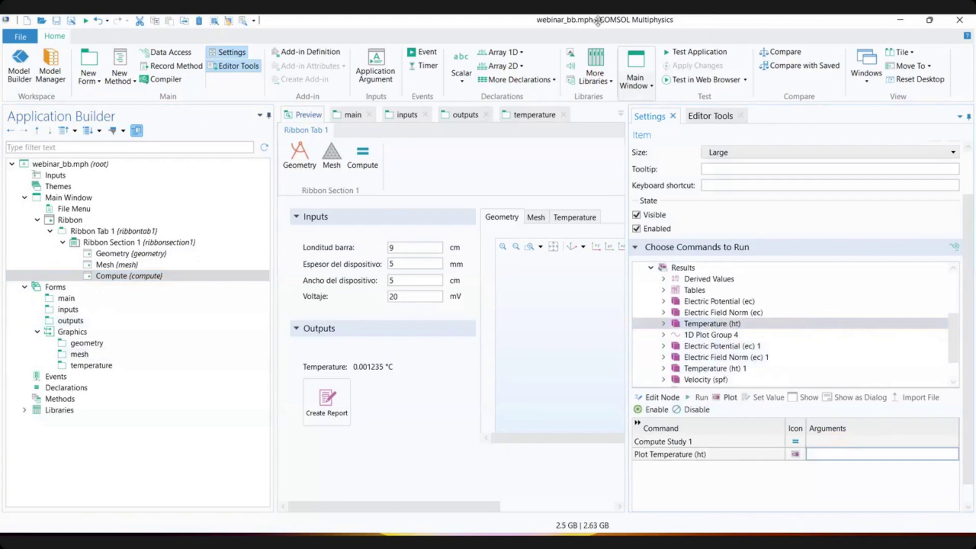
- Test the application, set Espesor del dispositivo to 10 mm and rebuild the geometry from the app's ribbon
left_click(694, 52)
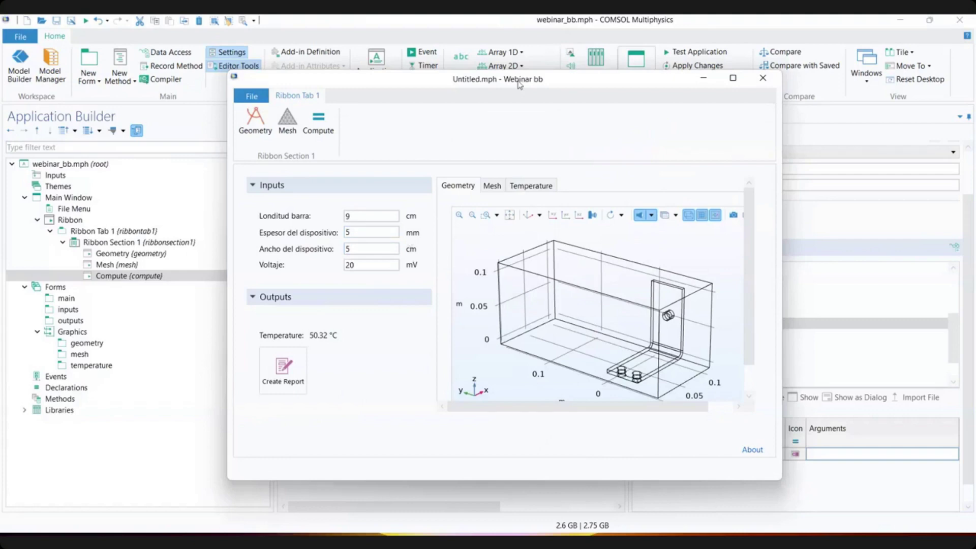
left_click_drag(518, 84, 525, 93)
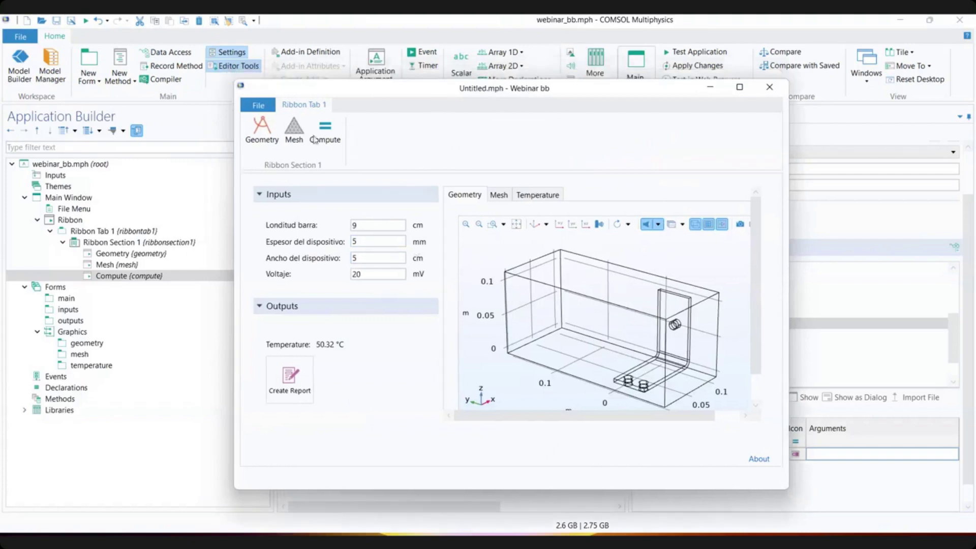
left_click(363, 239)
left_click_drag(364, 239, 328, 240)
type("10")
left_click(261, 130)
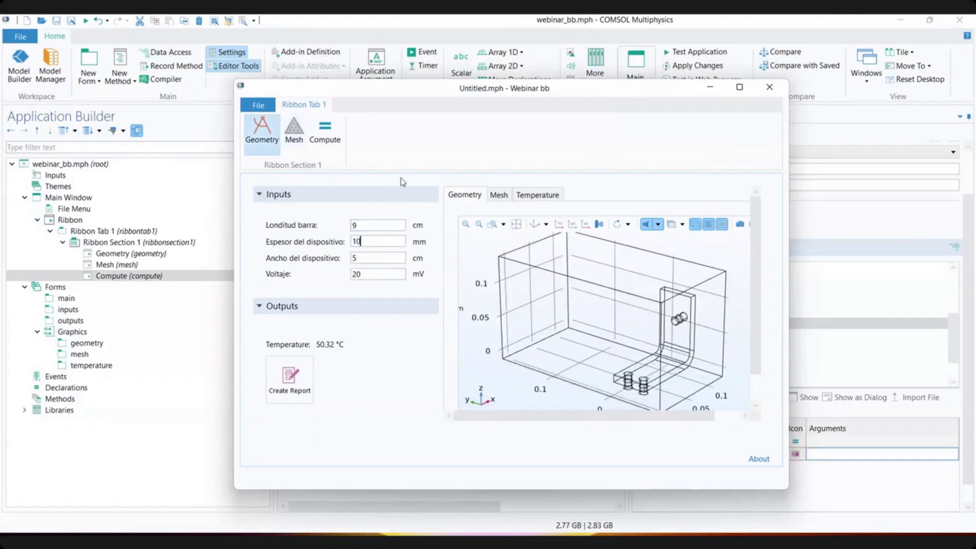
- Set Ancho del dispositivo to 9 cm in the test app and update the geometry plot
left_click_drag(365, 257, 332, 261)
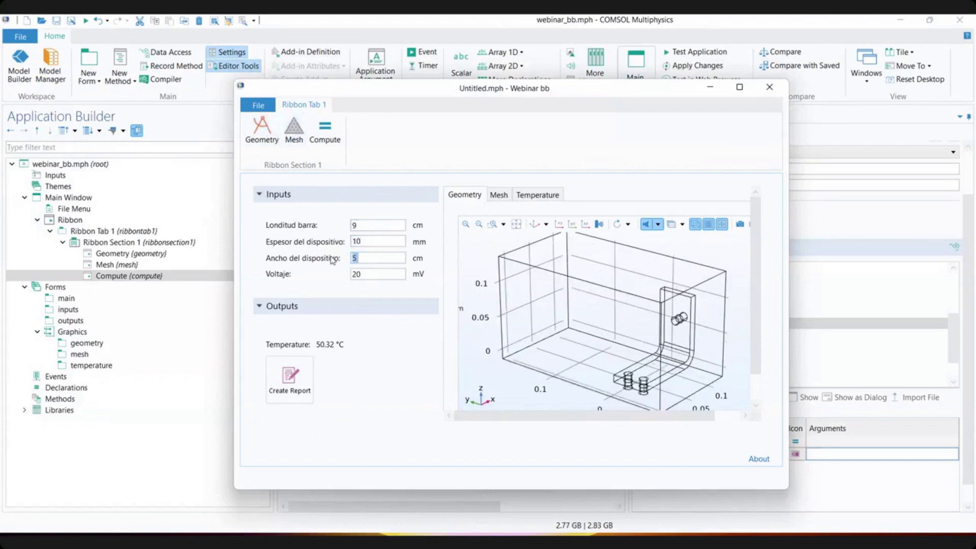
type("9")
left_click(262, 128)
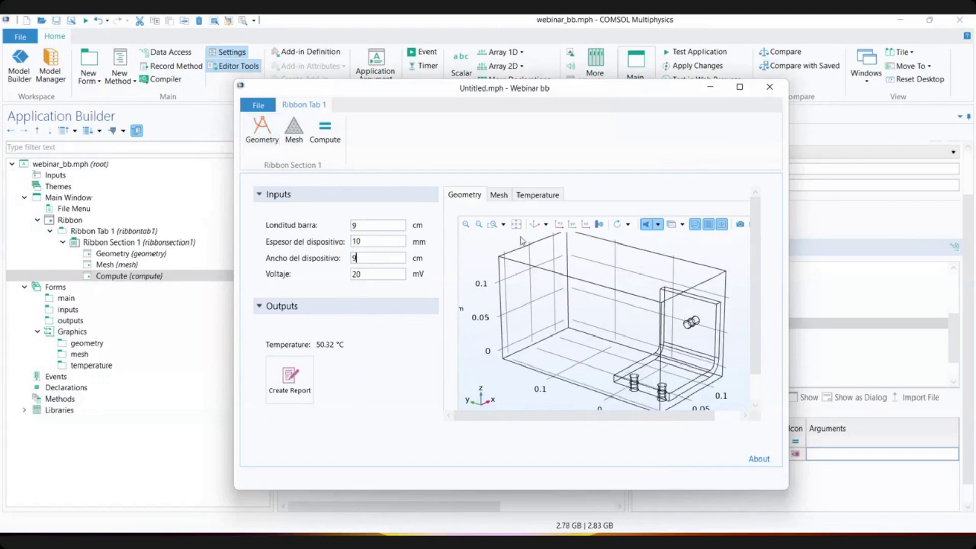
left_click_drag(603, 311, 608, 311)
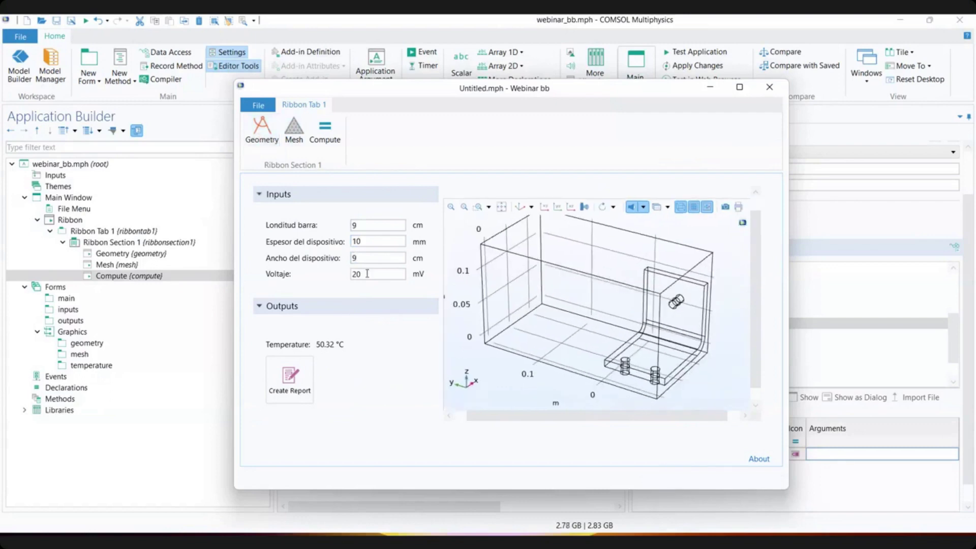
- Set Voltaje to 15 mV and the bar length to 6 cm, and rebuild the geometry in the test app
left_click(366, 273)
left_click_drag(344, 273, 344, 275)
type("15")
left_click(366, 258)
left_click_drag(362, 227, 332, 230)
type("6")
left_click(262, 127)
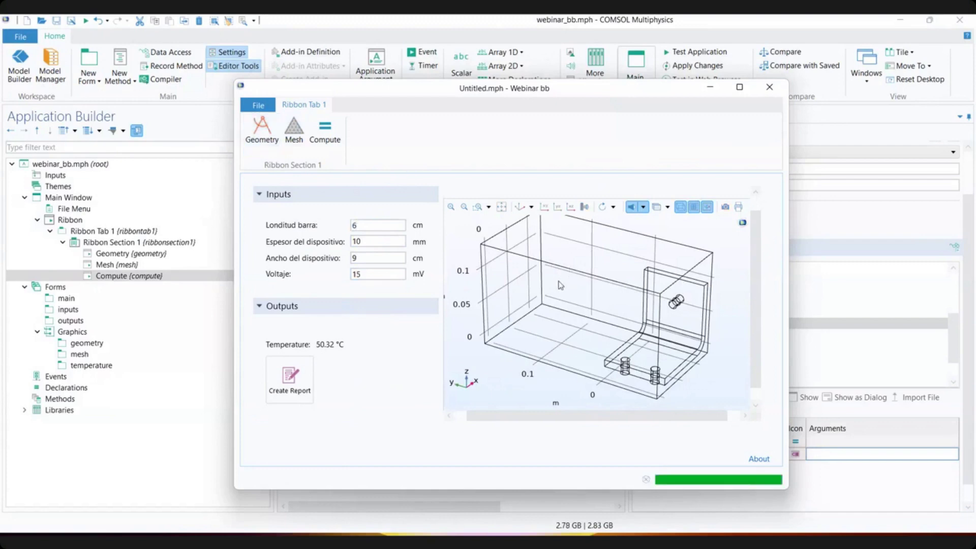
left_click_drag(544, 304, 584, 299)
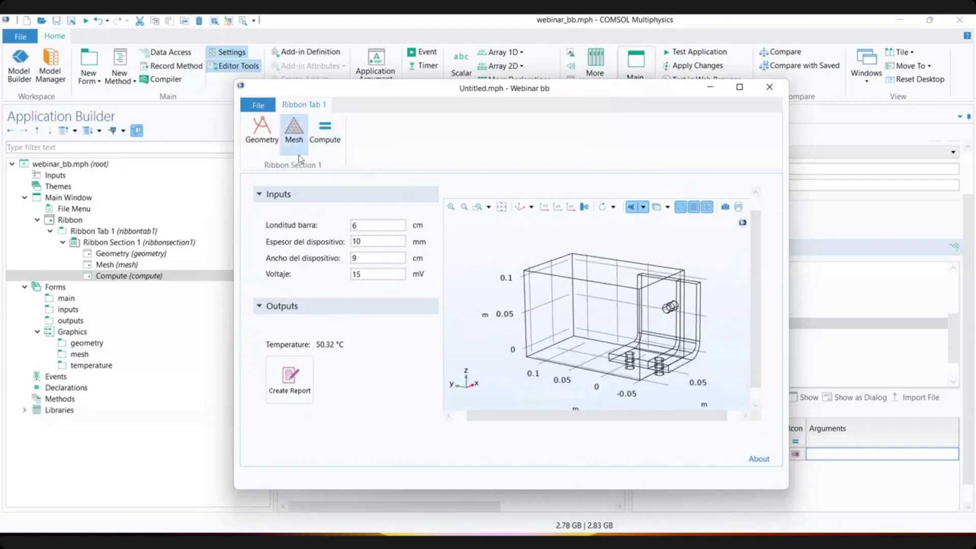
- Run the Mesh command in the test app and inspect the resulting mesh plot
left_click(294, 132)
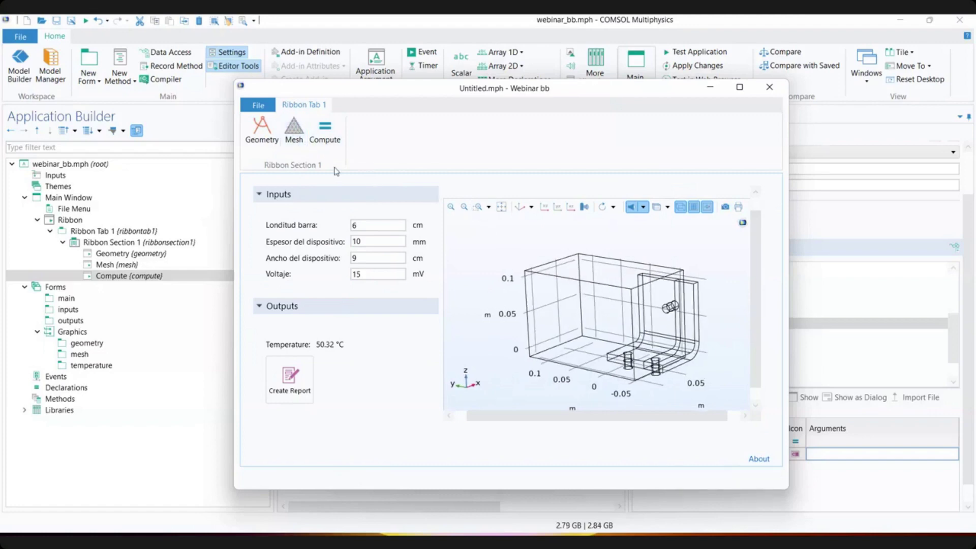
scroll(755, 285, "up", 1)
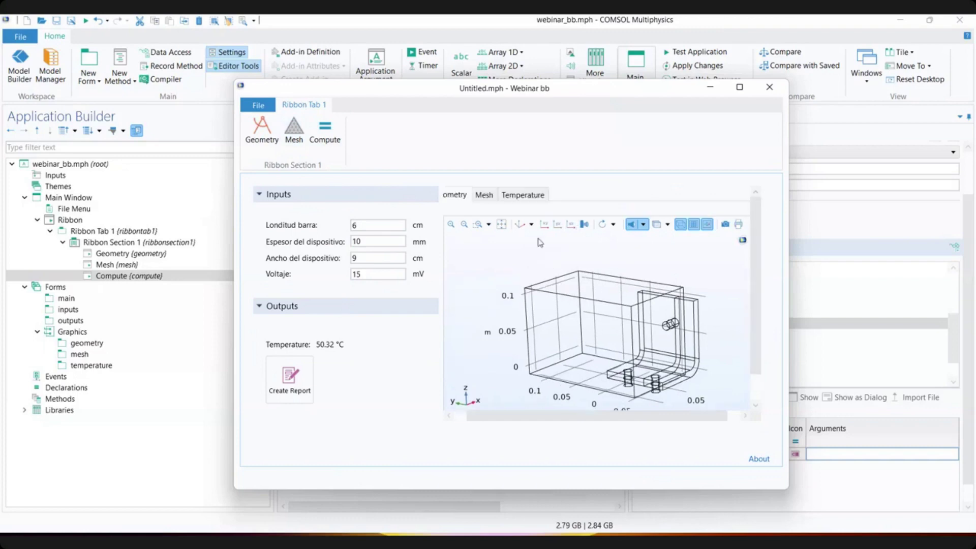
left_click(484, 196)
mouse_move(590, 284)
left_mouse_down()
mouse_move(617, 281)
mouse_move(596, 273)
left_mouse_up()
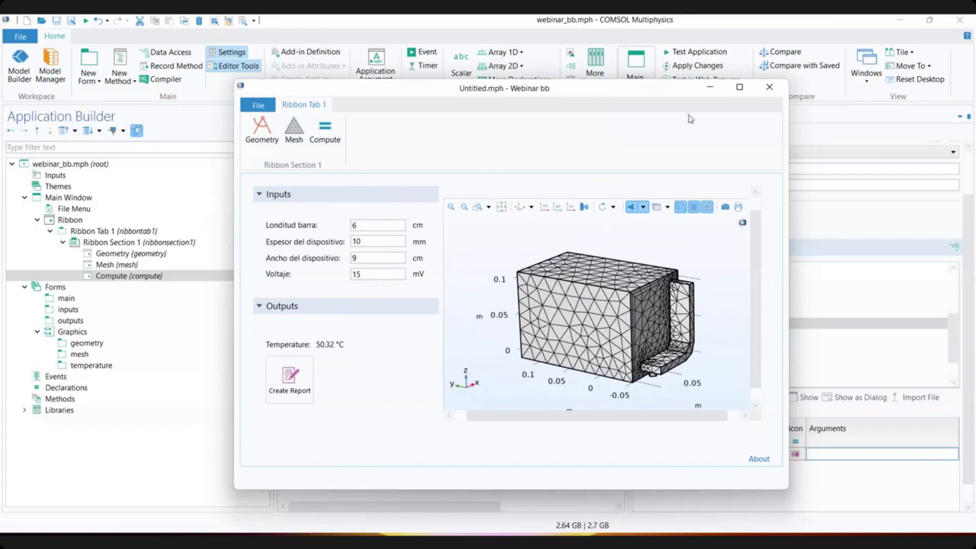
- Close the test app and return to the Model Builder's model tree
left_click(770, 87)
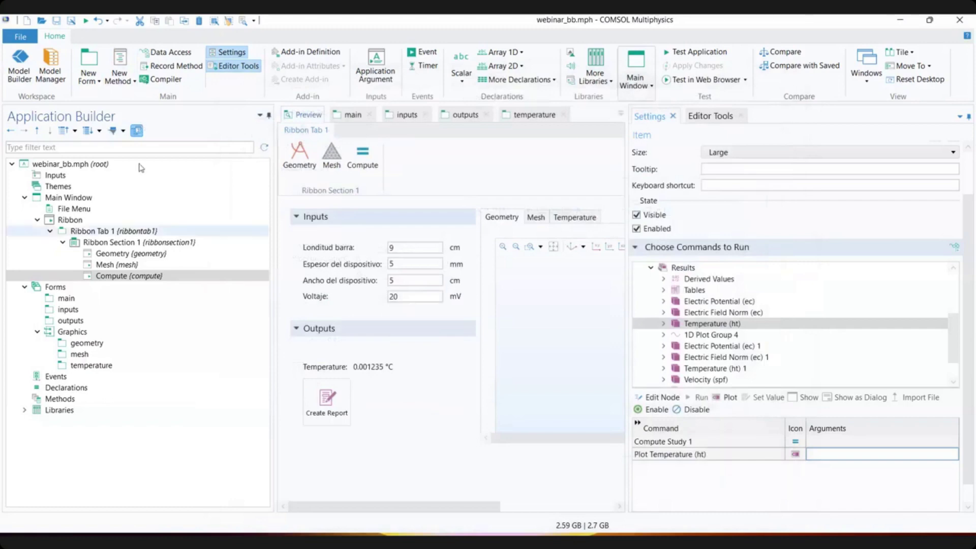
left_click(23, 64)
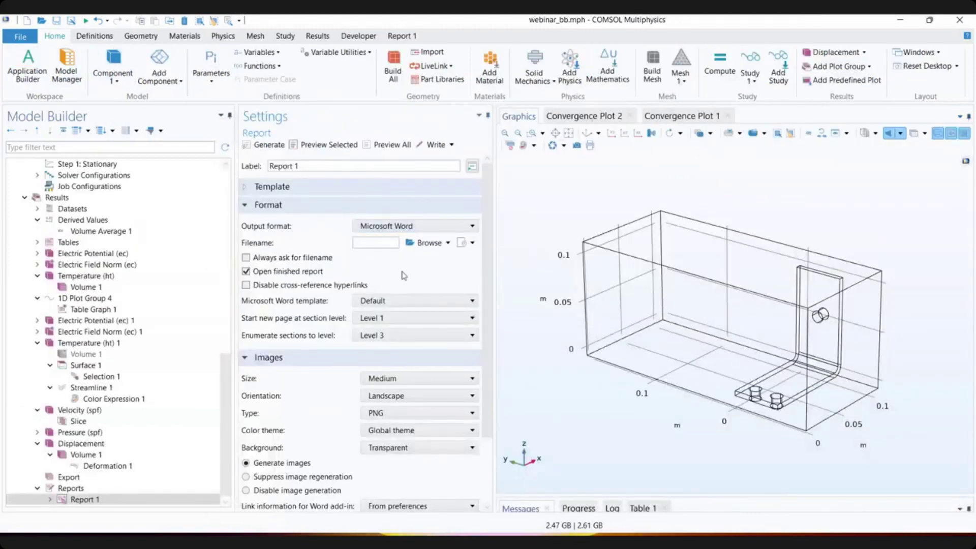
scroll(68, 291, "up", 10)
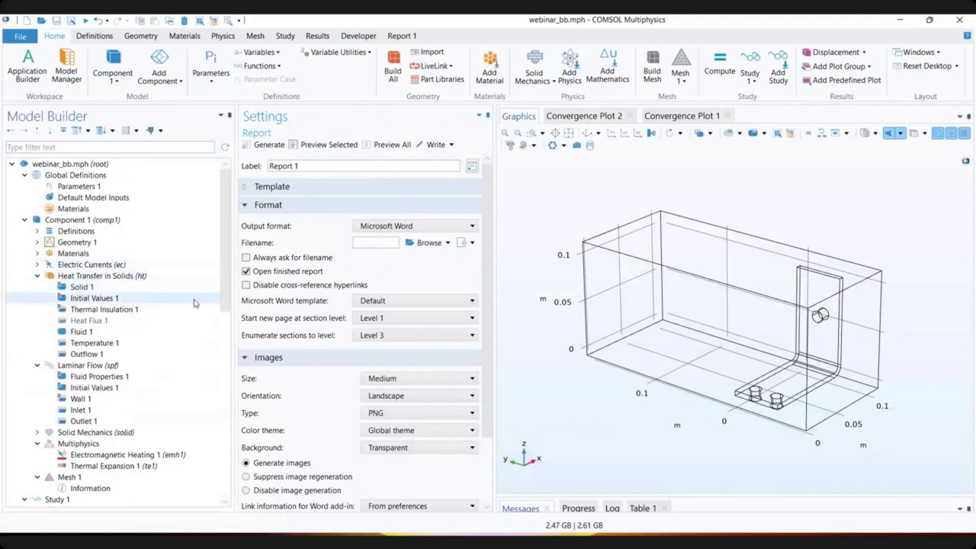
- Disable the Block 1 feature in Geometry 1 and fit the remaining busbar in the graphics view
left_click(37, 243)
scroll(77, 331, "down", 2)
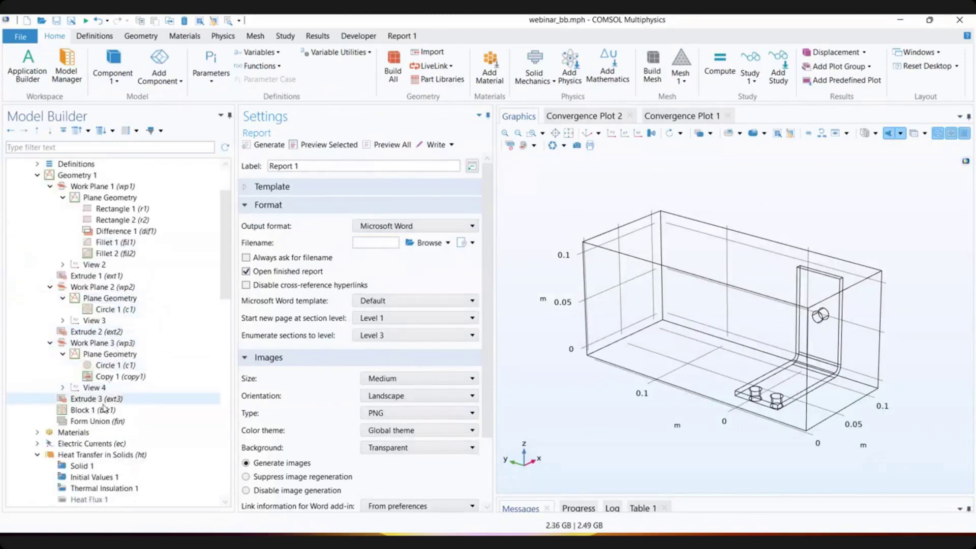
right_click(187, 410)
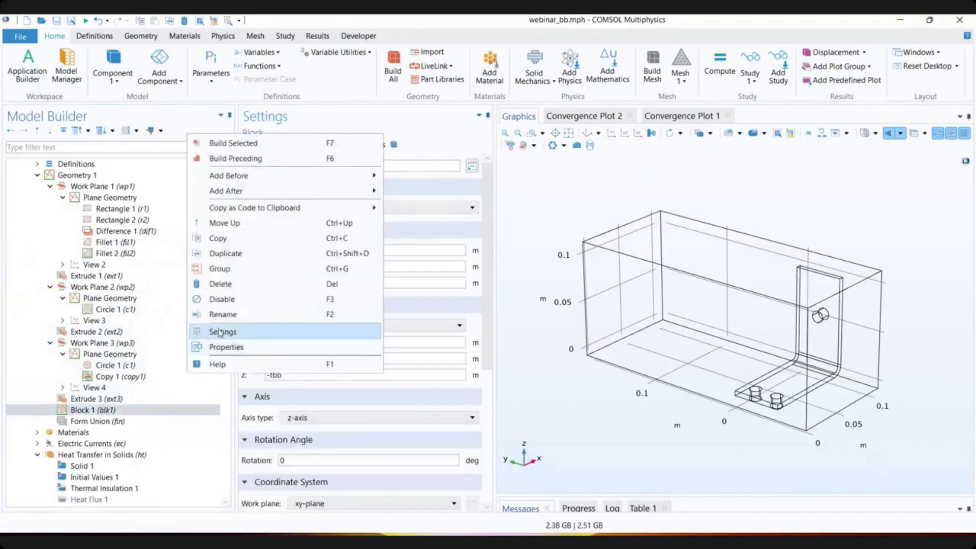
left_click(244, 301)
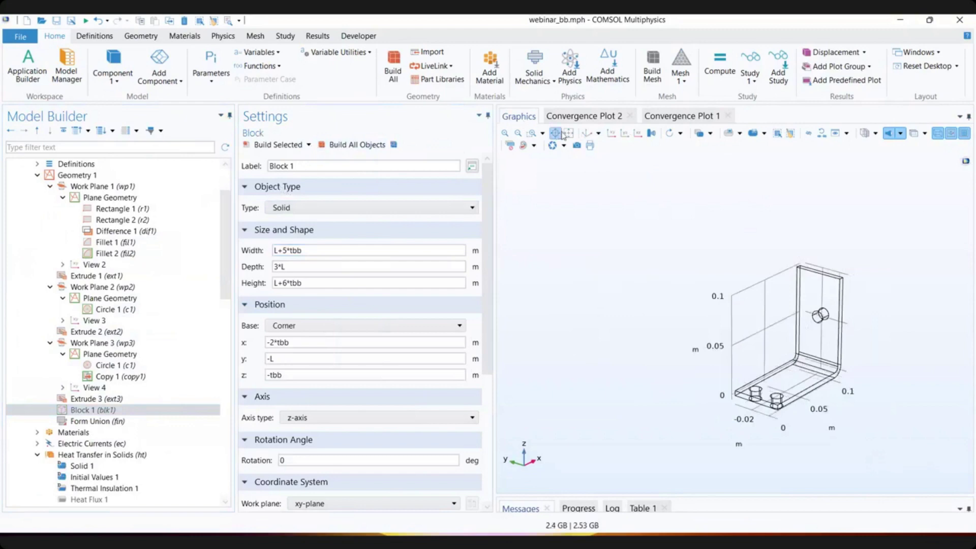
left_click(556, 133)
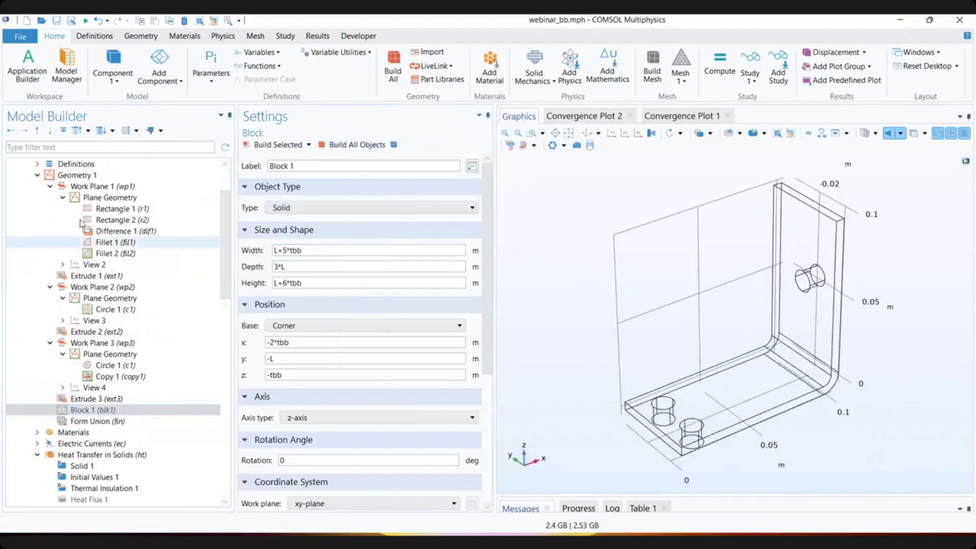
left_click(38, 175)
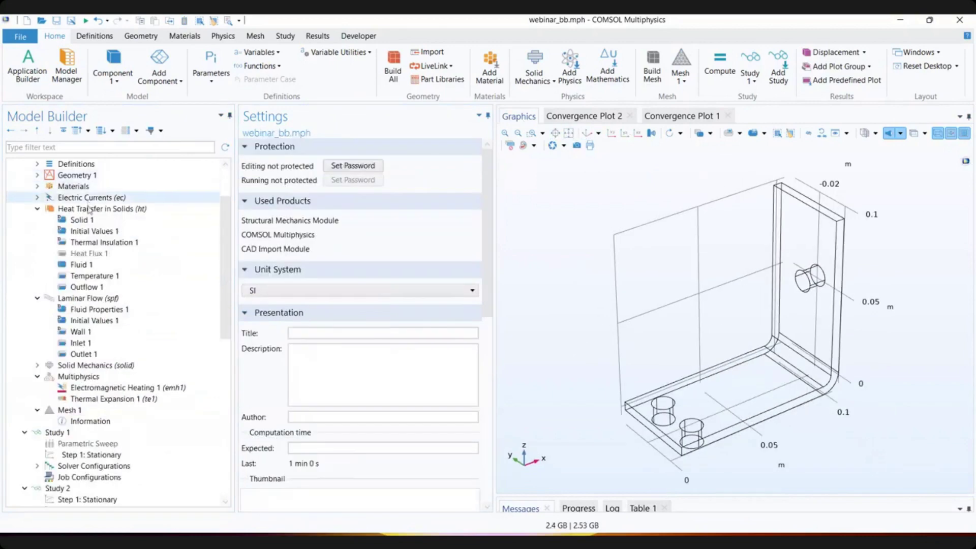
- Disable the Air material and review the domain selections of Copper and Titanium beta-21S
left_click(38, 187)
left_click(96, 198)
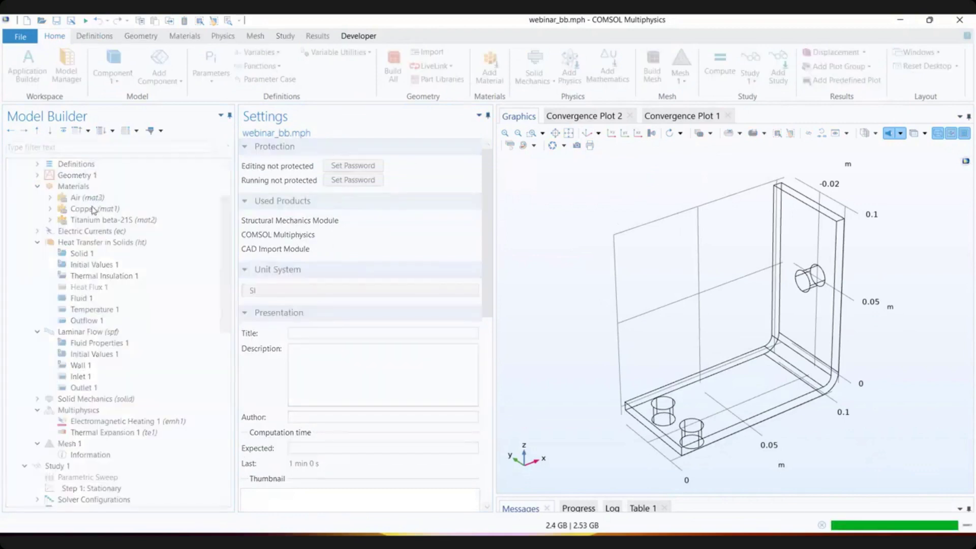
left_click(86, 200)
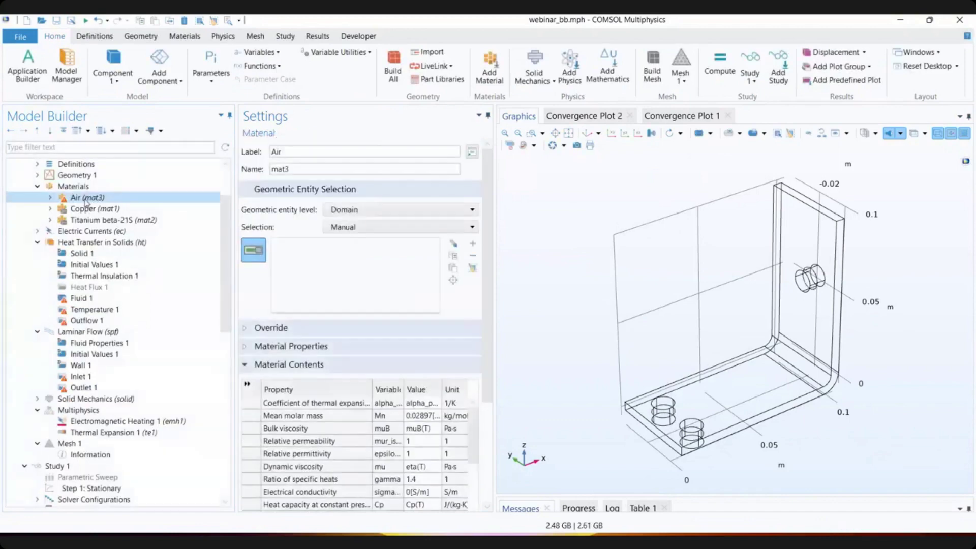
right_click(87, 201)
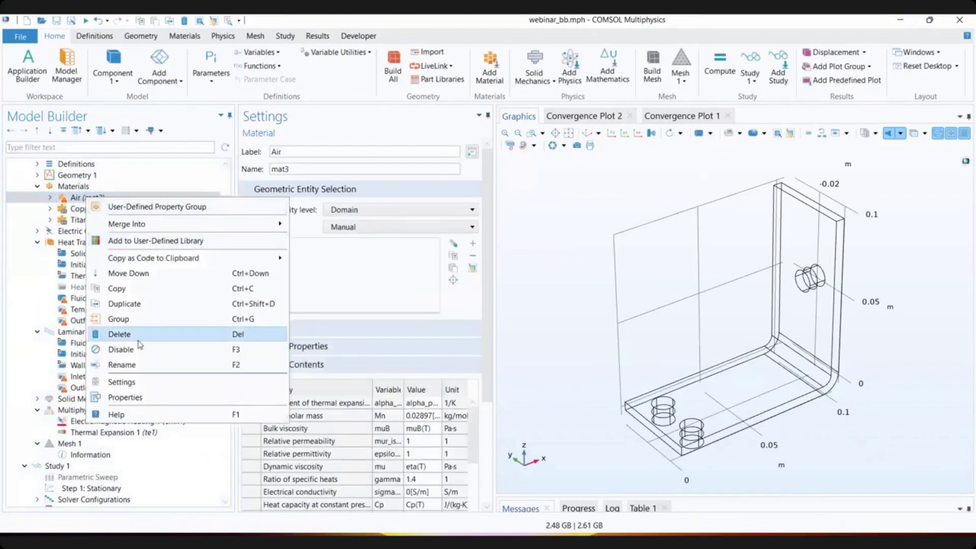
key("Escape")
left_click(96, 210)
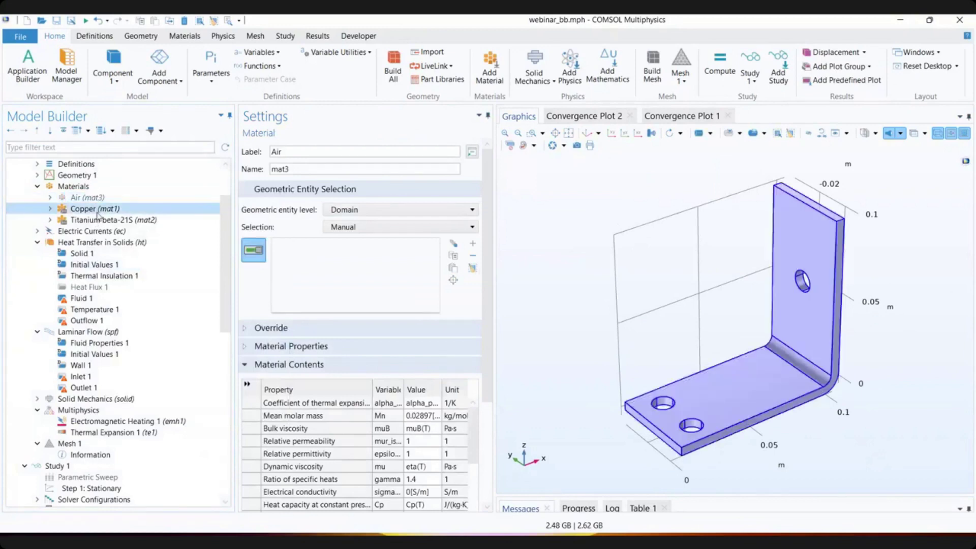
left_click(99, 221)
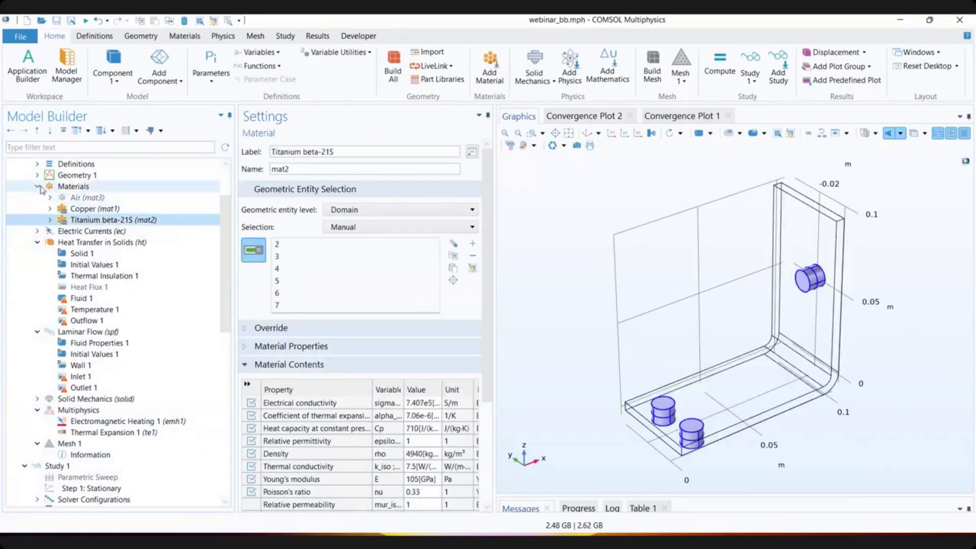
left_click(39, 186)
- Disable the Fluid 1, Temperature 1 and Outflow 1 features together under Heat Transfer in Solids
left_click(40, 197)
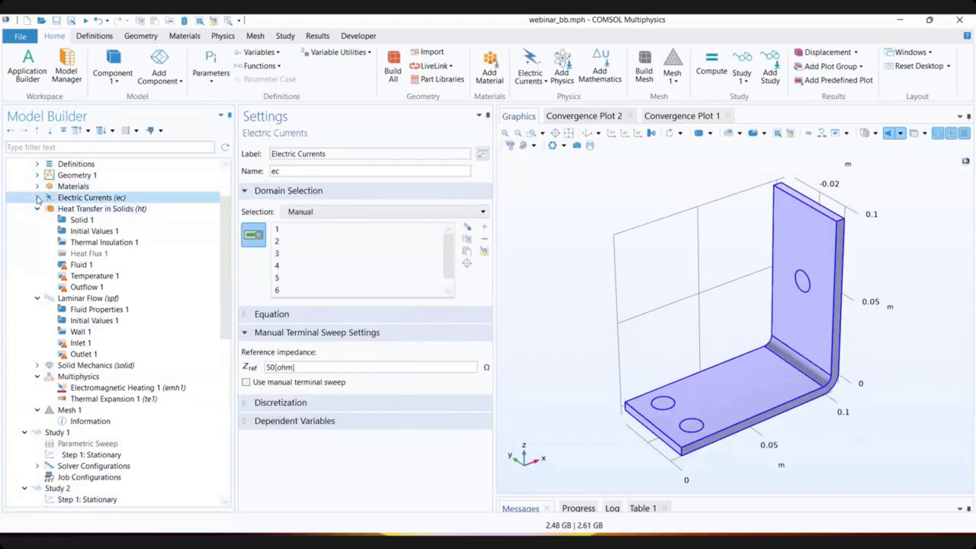
left_click(38, 198)
left_click(38, 198)
left_click(99, 266)
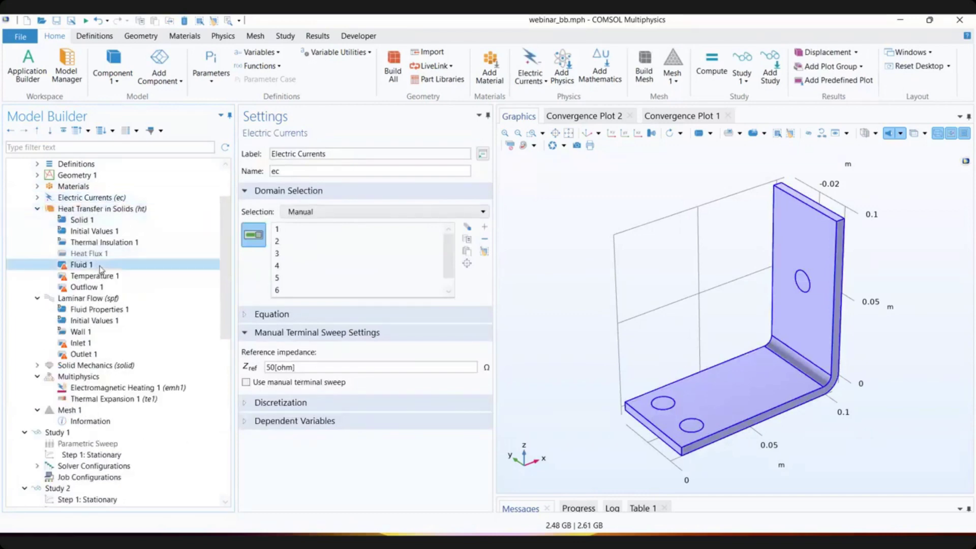
left_click(101, 288, "shift")
right_click(101, 288)
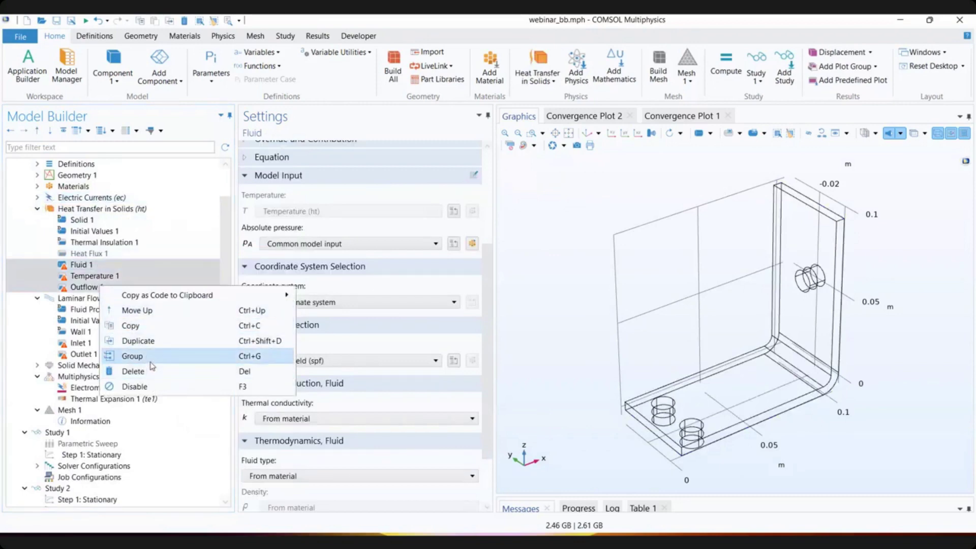
left_click(152, 387)
- Enable the Heat Flux 1 boundary condition under Heat Transfer in Solids
left_click(100, 253)
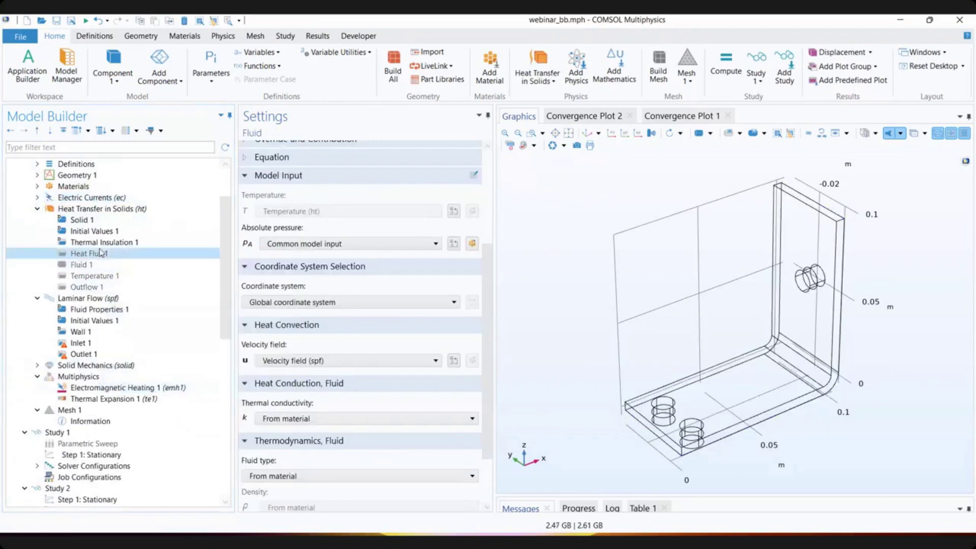
right_click(100, 253)
left_click(148, 366)
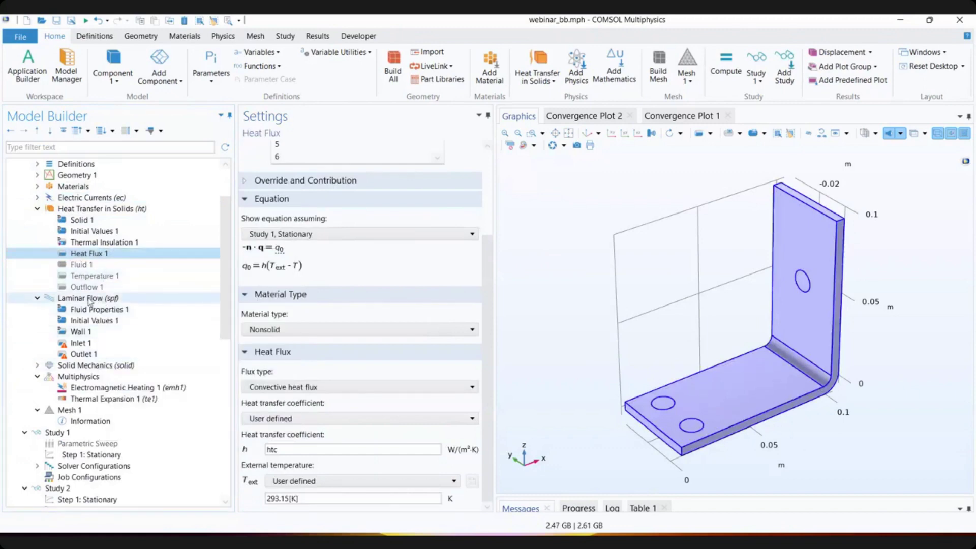
- Disable the Laminar Flow and Solid Mechanics physics interfaces in Component 1
left_click(102, 299)
right_click(102, 299)
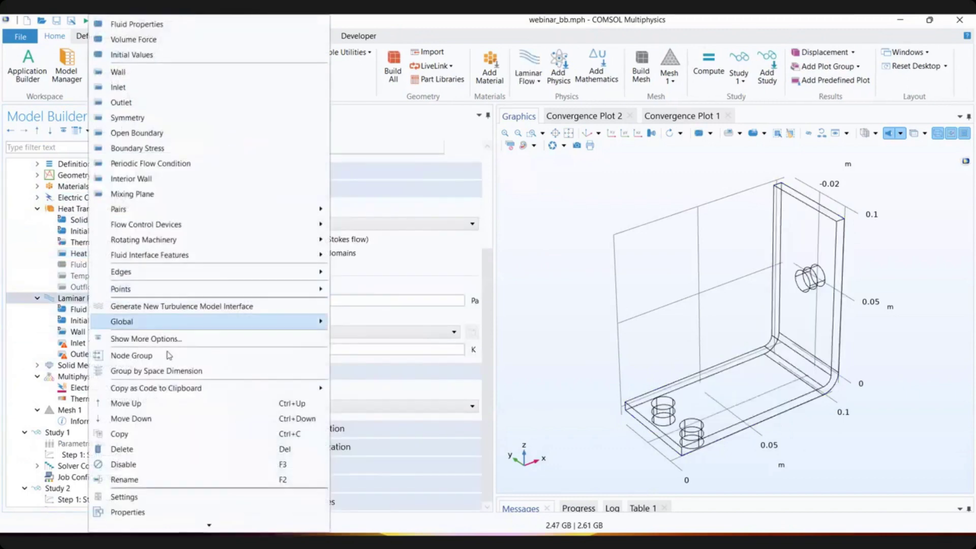
left_click(154, 468)
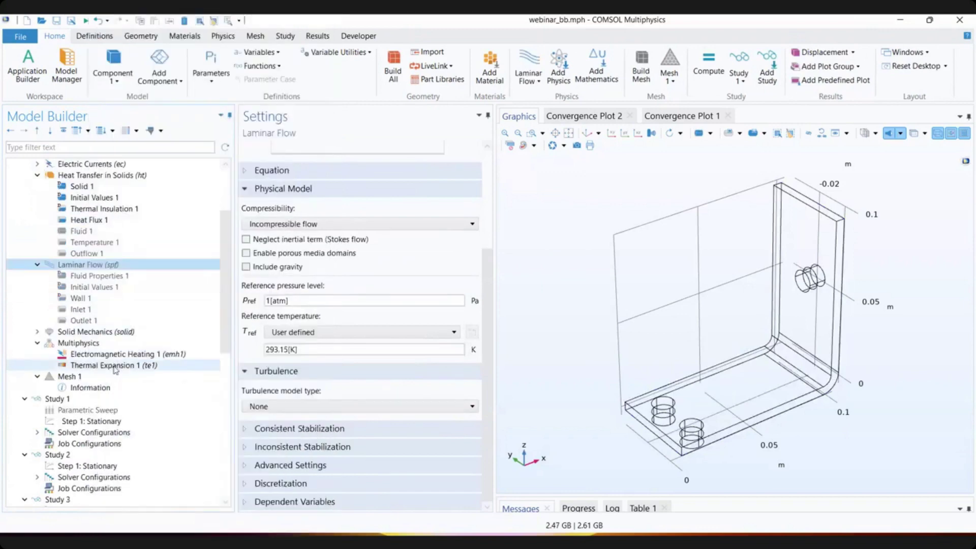
left_click(91, 331)
right_click(92, 331)
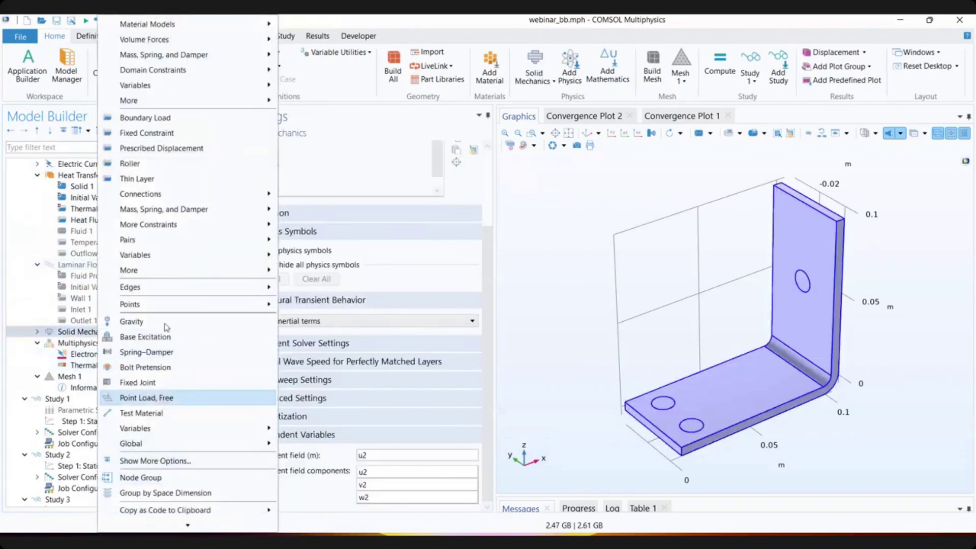
scroll(173, 463, "down", 3)
scroll(174, 463, "down", 4)
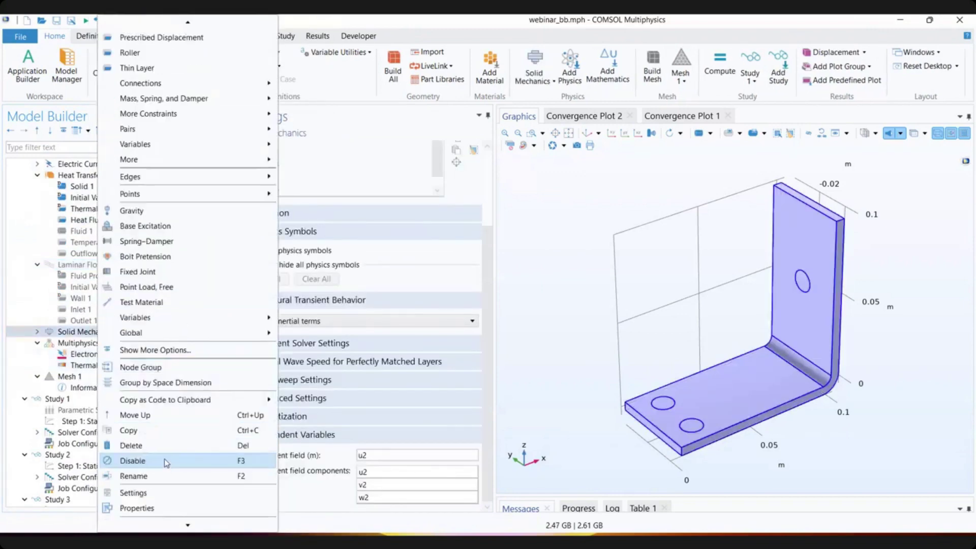
left_click(164, 461)
- Disable the Thermal Expansion 1 multiphysics coupling, check Electromagnetic Heating 1, and collapse the Laminar Flow node
left_click(116, 366)
right_click(116, 366)
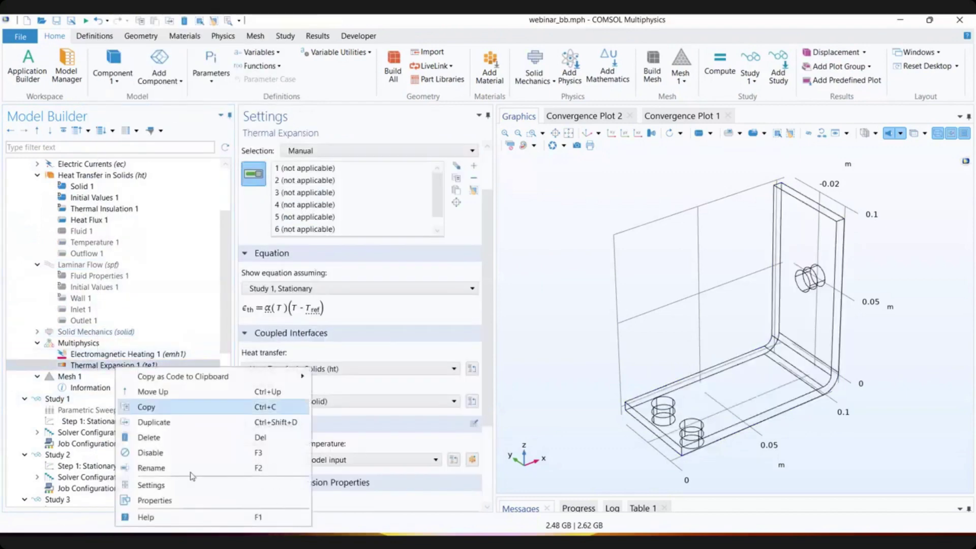
left_click(188, 453)
left_click(166, 356)
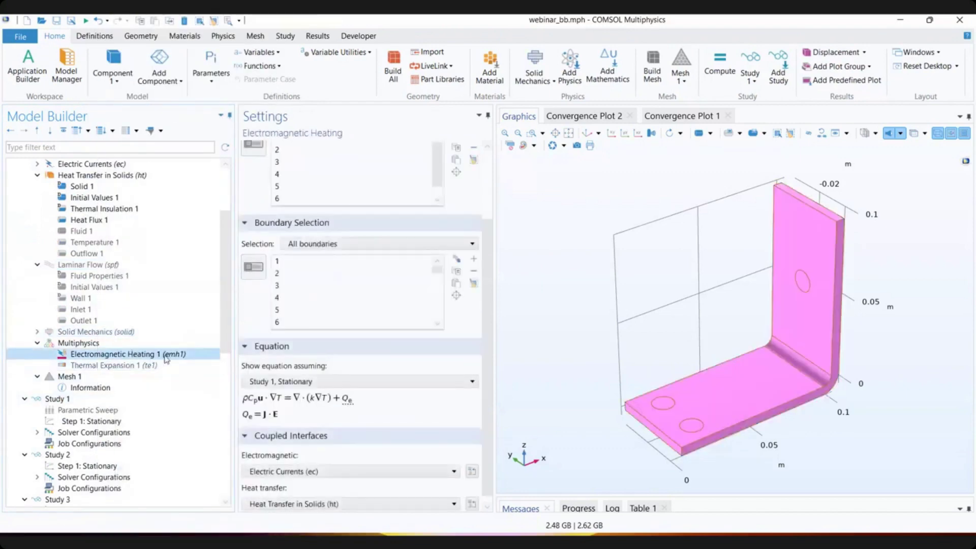
left_click_drag(228, 298, 230, 253)
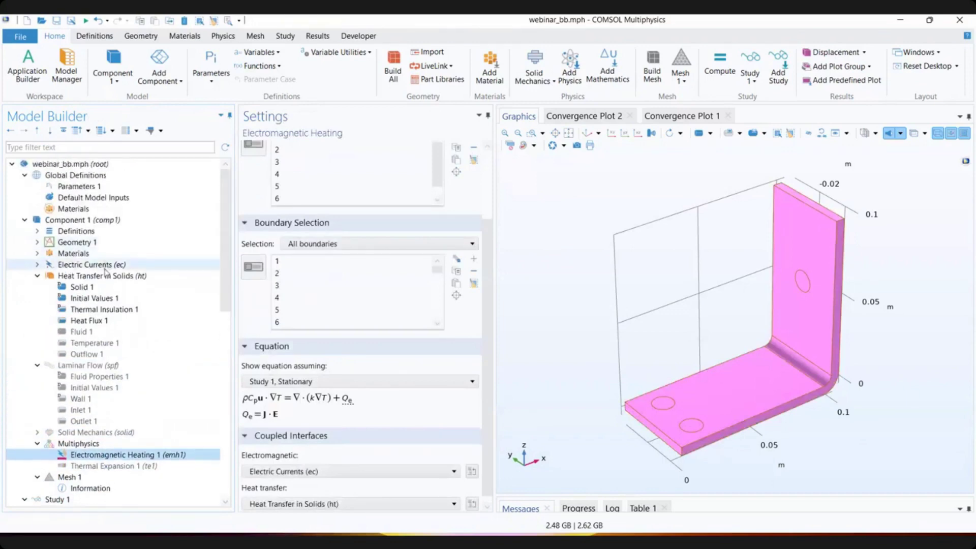
left_click(40, 366)
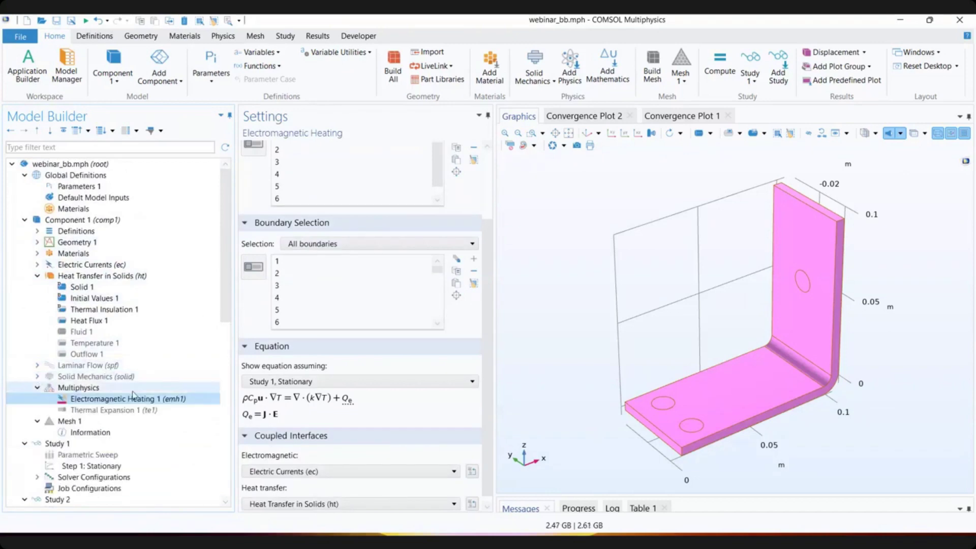
- Check which physics the Stationary step of Study 1 solves for, and compute the study
scroll(129, 397, "down", 3)
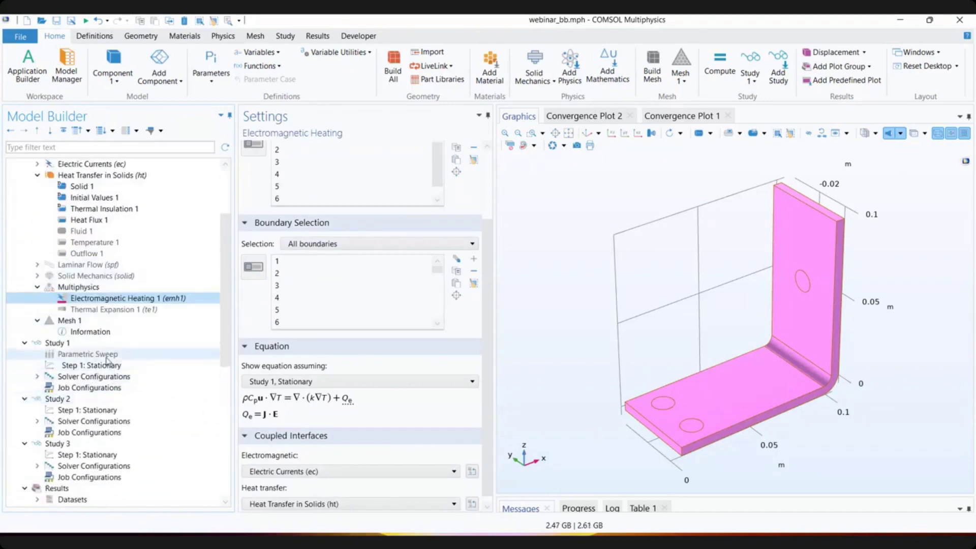
left_click(106, 355)
left_click(136, 366)
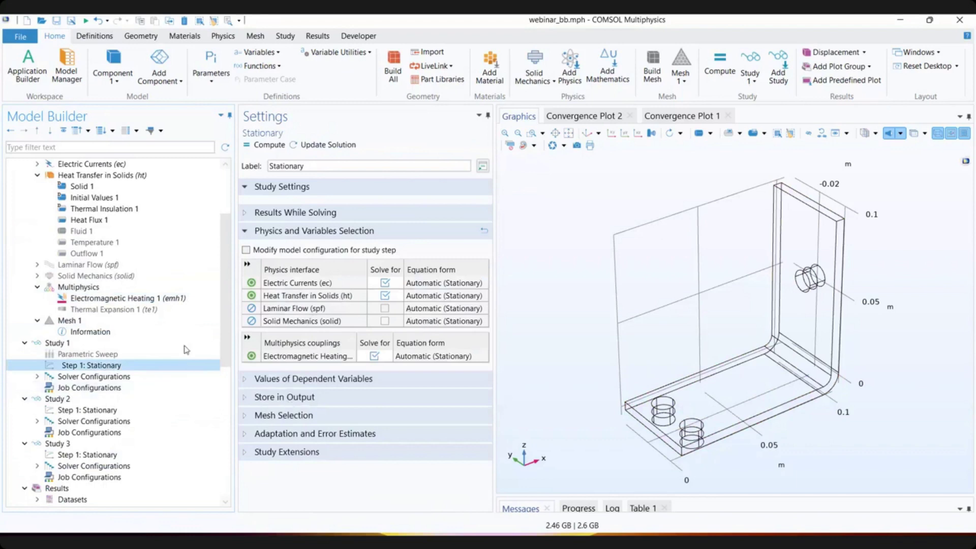
scroll(186, 351, "up", 3)
left_click(751, 77)
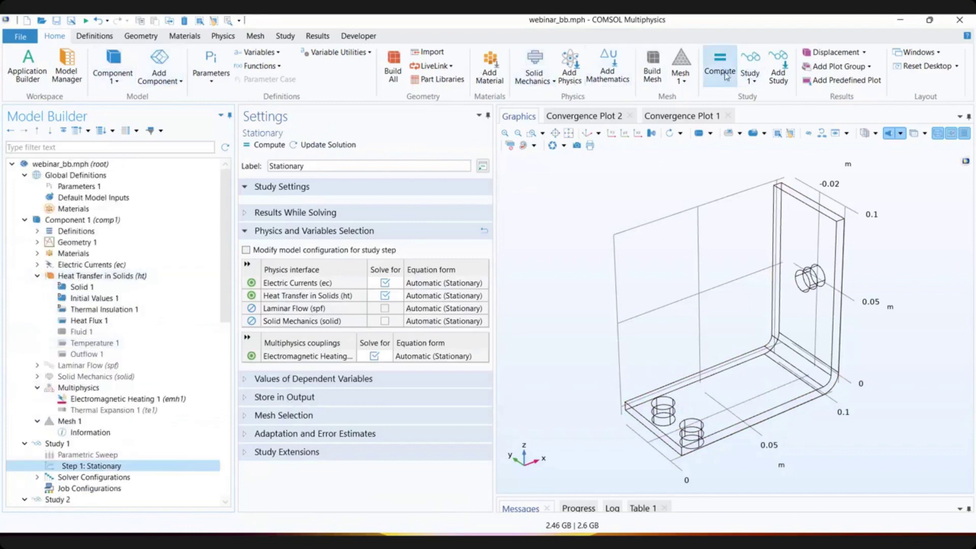
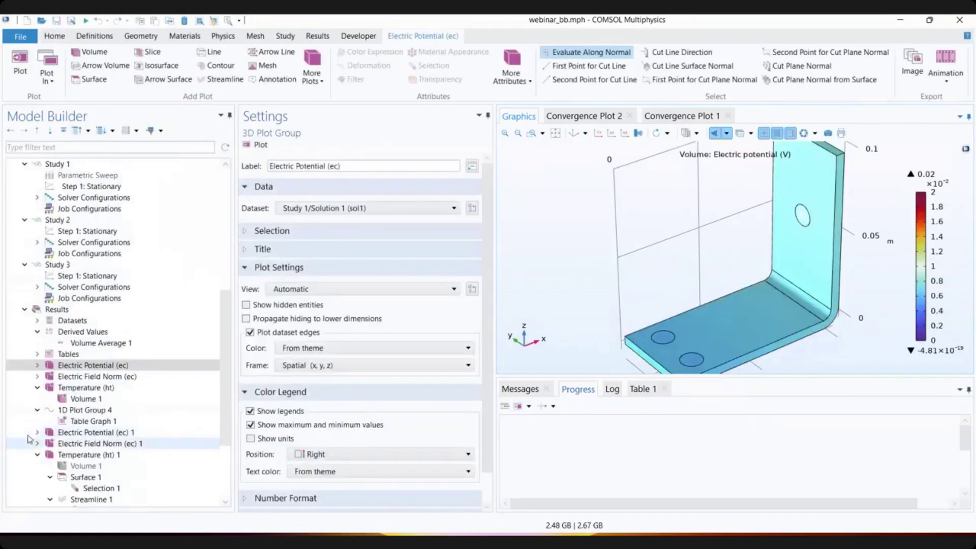
- View the Temperature (ht) volume plot, clear Table 1 and re-evaluate Volume Average 1
left_click(102, 331)
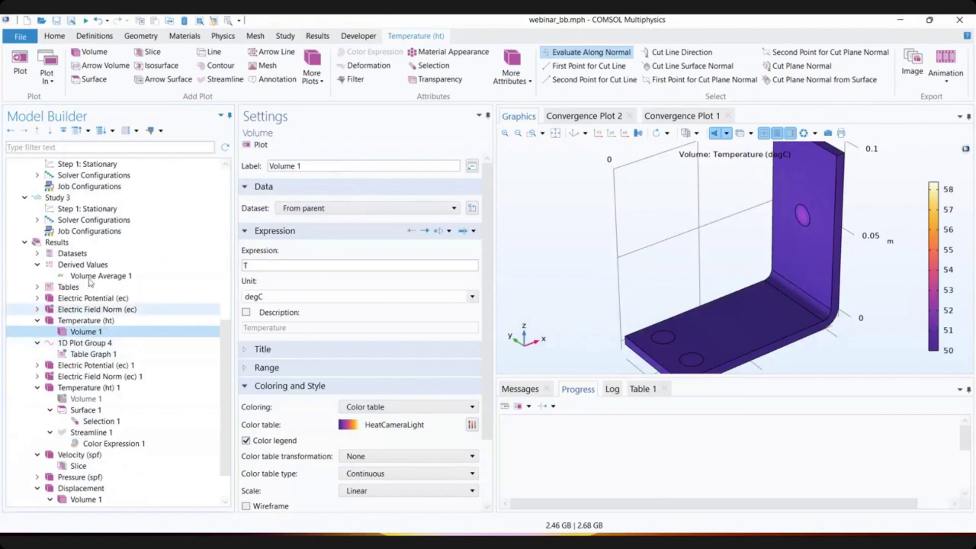
left_click(117, 277)
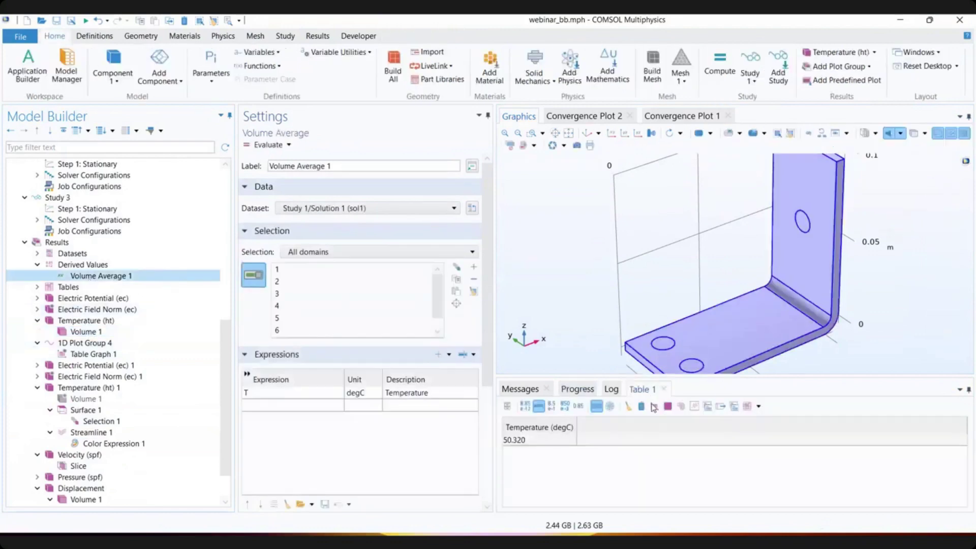
left_click(629, 407)
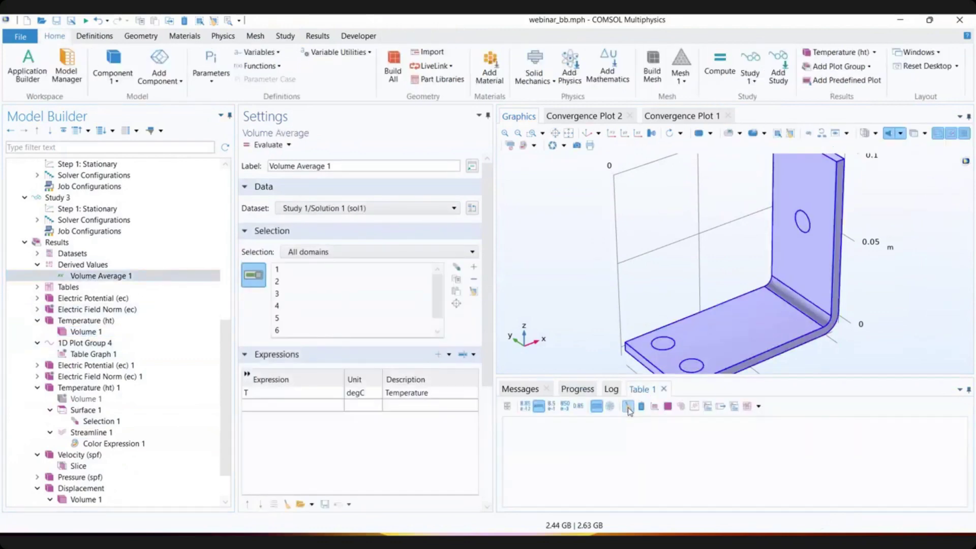
left_click(265, 146)
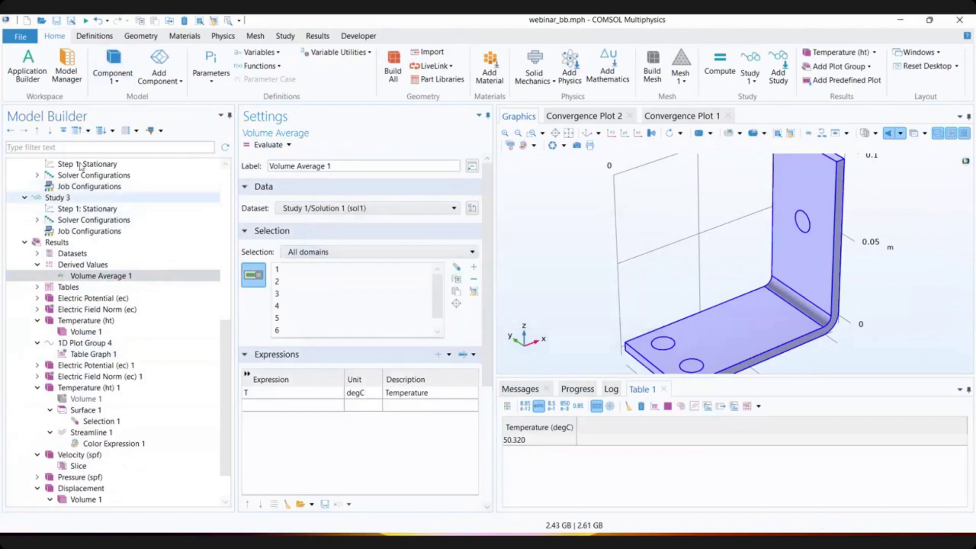
- Switch to the Application Builder, launch a test of the application and maximize its window
scroll(124, 190, "down", 1)
scroll(102, 204, "up", 2)
left_click(27, 65)
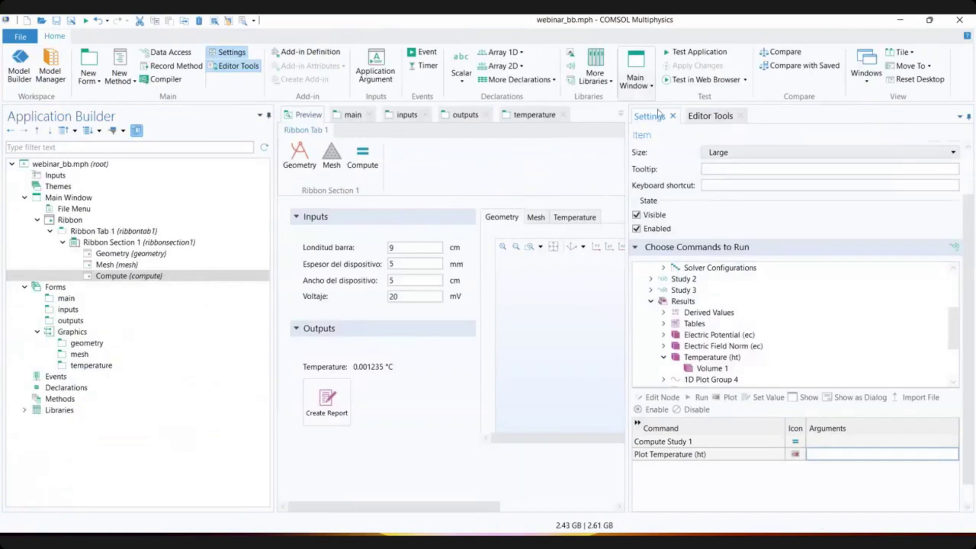
left_click(676, 52)
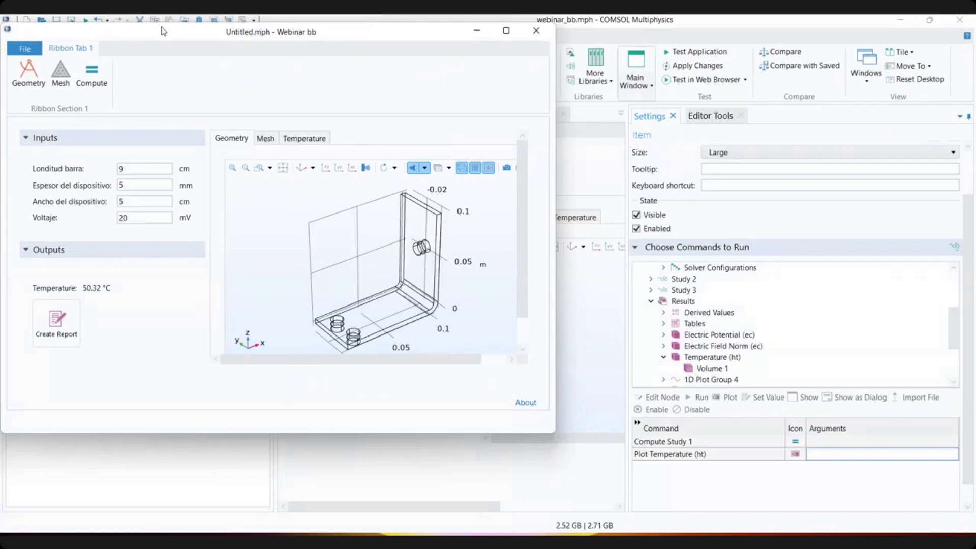
left_click_drag(162, 27, 291, 52)
left_click(638, 59)
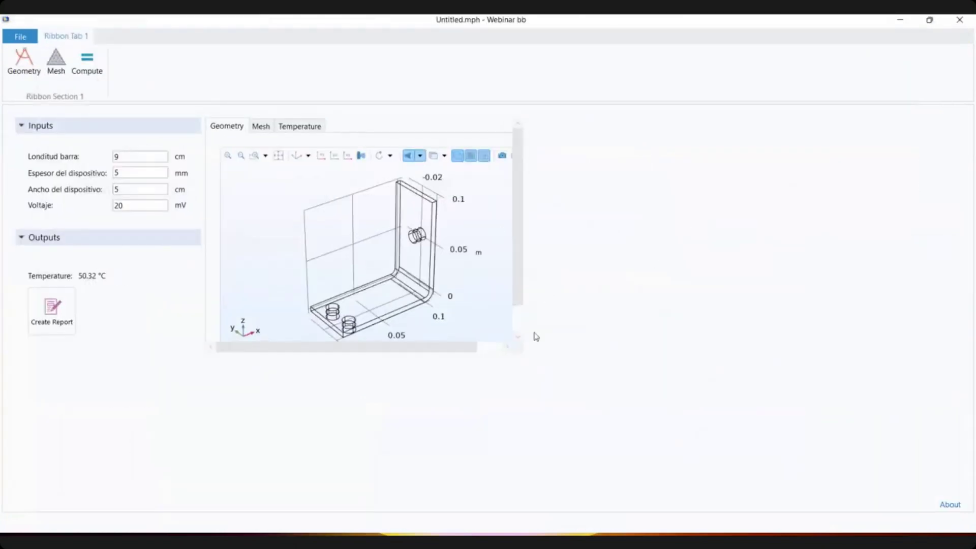
- Set Londitud barra to 12 cm in the test app and update the geometry plot
left_click_drag(460, 347, 391, 330)
left_click_drag(125, 157, 110, 158)
left_click(137, 175)
left_click(24, 60)
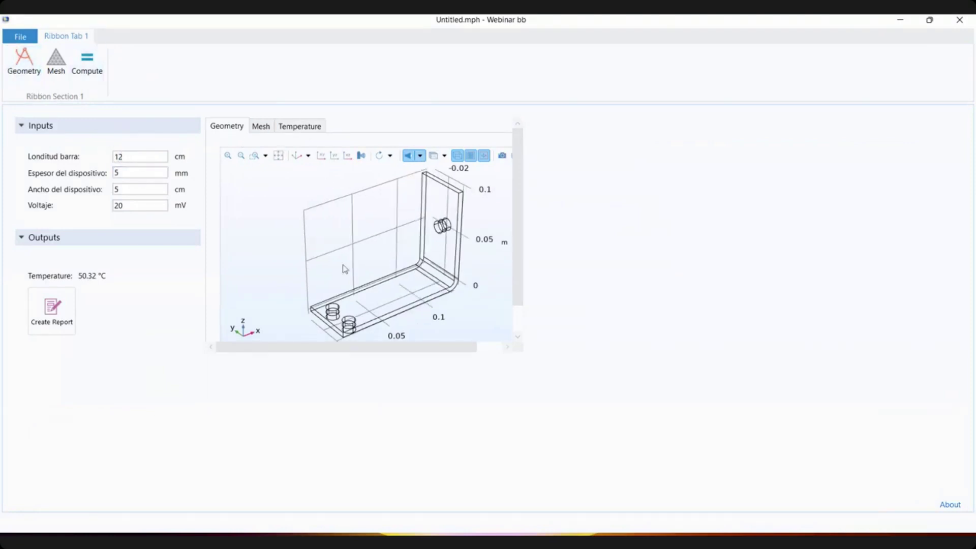
- Set Espesor del dispositivo to 8 mm and Ancho del dispositivo to 8 cm, updating the geometry plot after each change
left_click_drag(127, 173, 99, 176)
type("8")
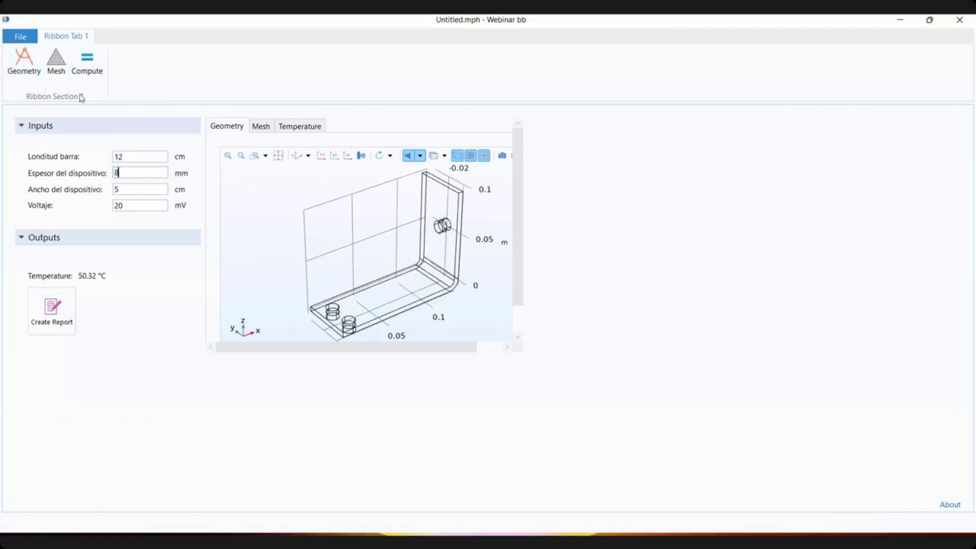
left_click(33, 67)
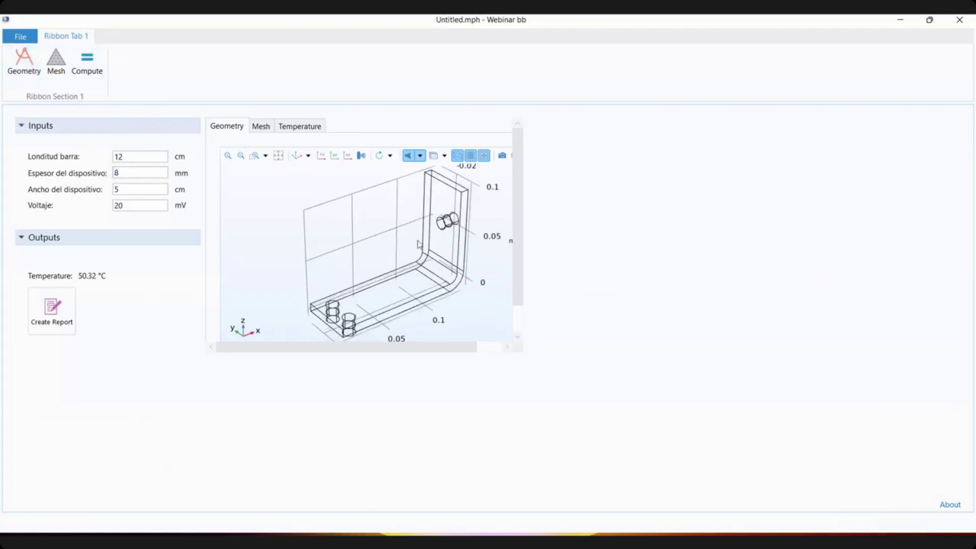
double_click(131, 191)
type("8")
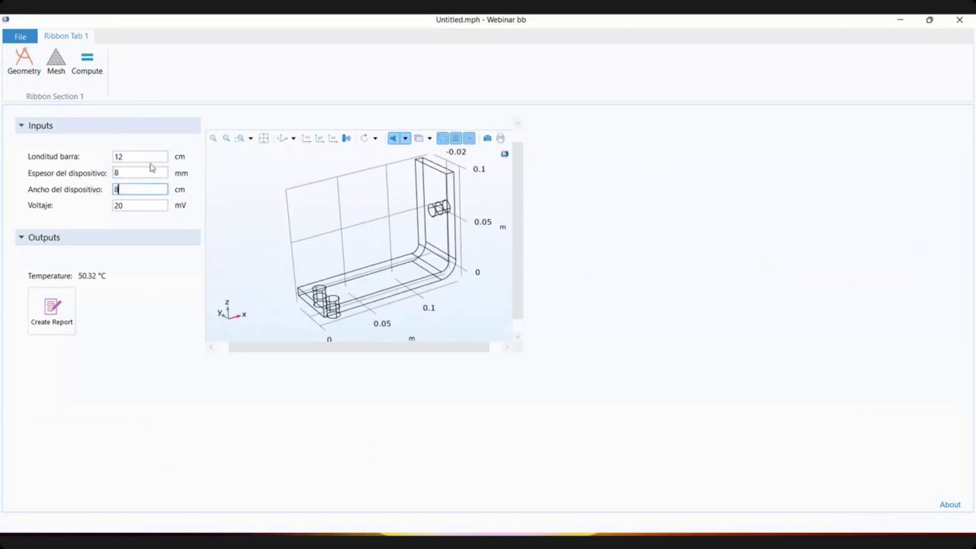
left_click(25, 64)
left_click_drag(441, 270, 244, 220)
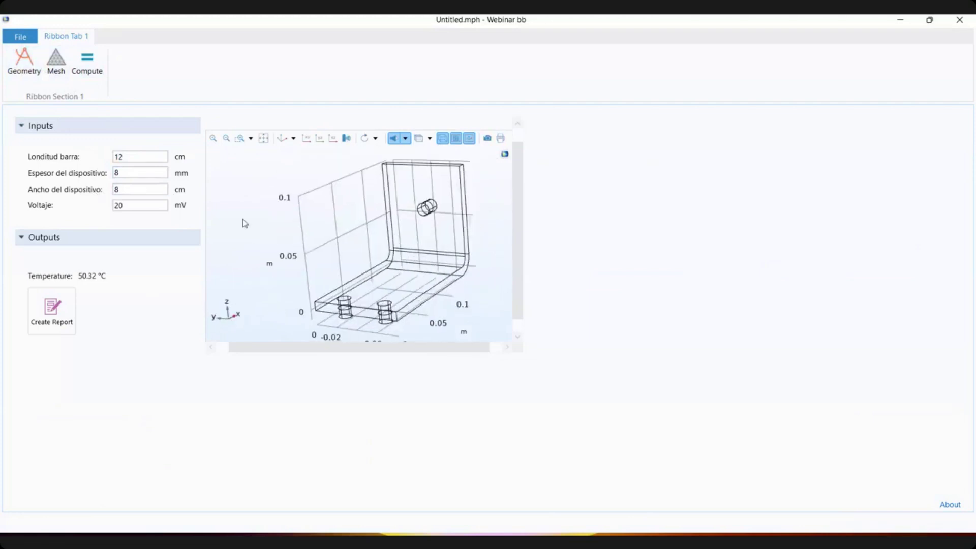
- Set Voltaje to 15 mV, mesh the updated busbar and inspect the mesh plot from another angle
double_click(121, 207)
type("15")
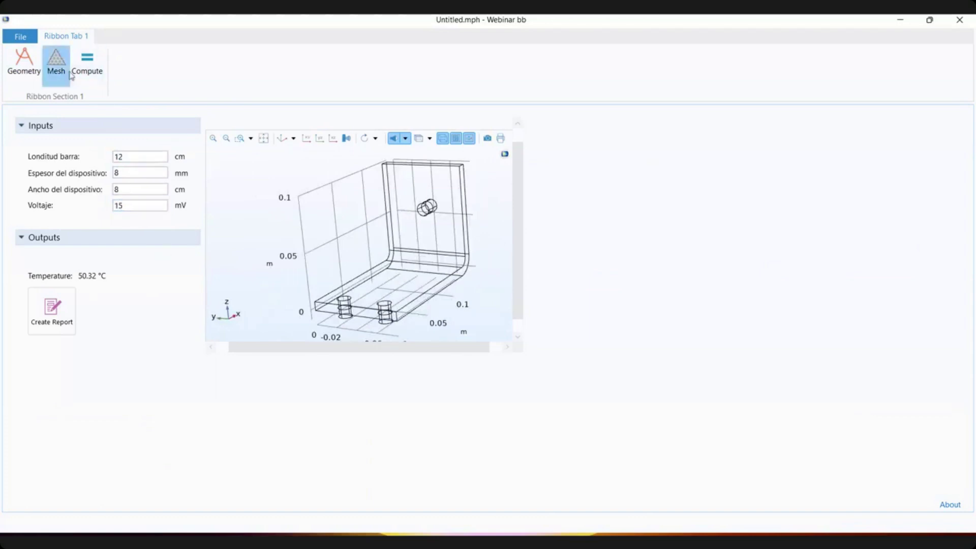
scroll(521, 198, "up", 1)
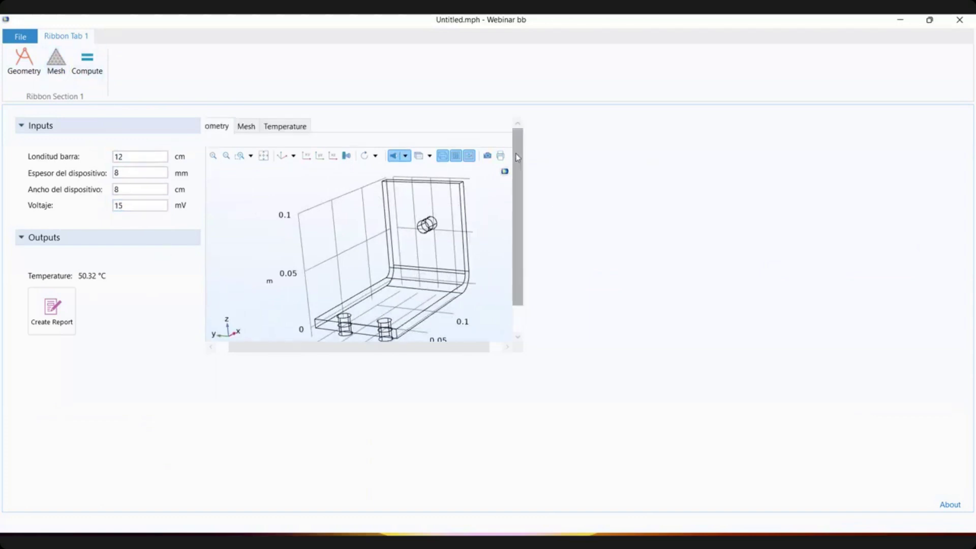
left_click(247, 126)
left_click_drag(489, 282, 375, 282)
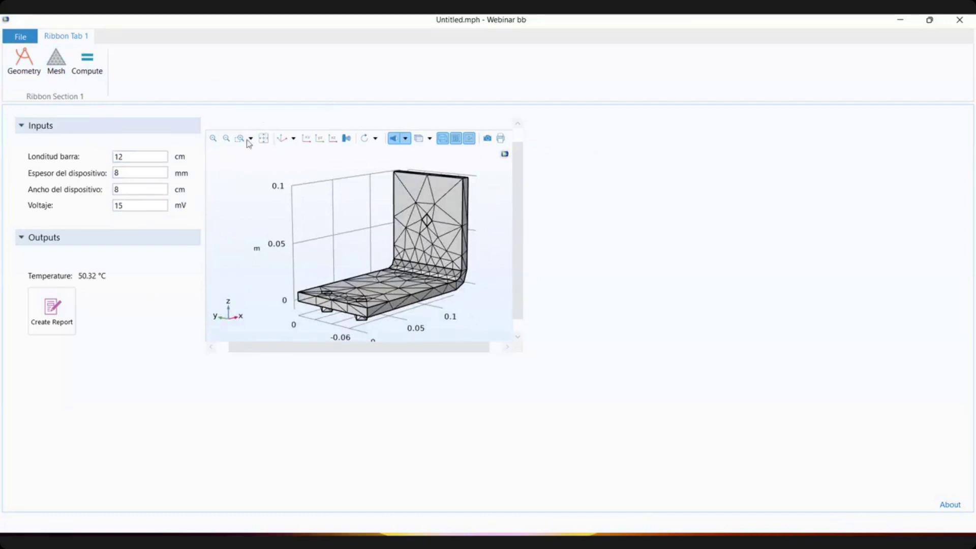
- Compute the solution in the test app and inspect the Temperature plot of the busbar
left_click(73, 81)
scroll(523, 191, "up", 1)
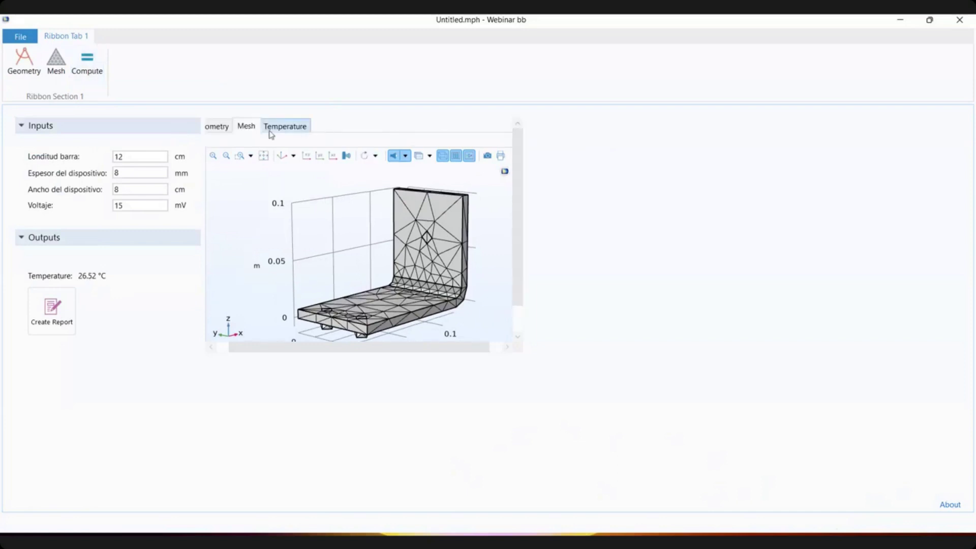
left_click(285, 126)
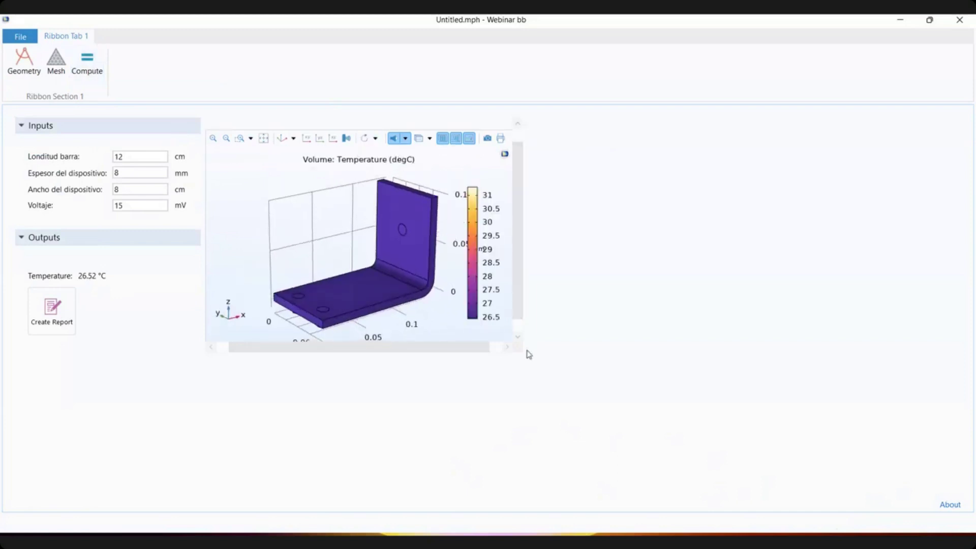
left_click_drag(366, 275, 369, 306)
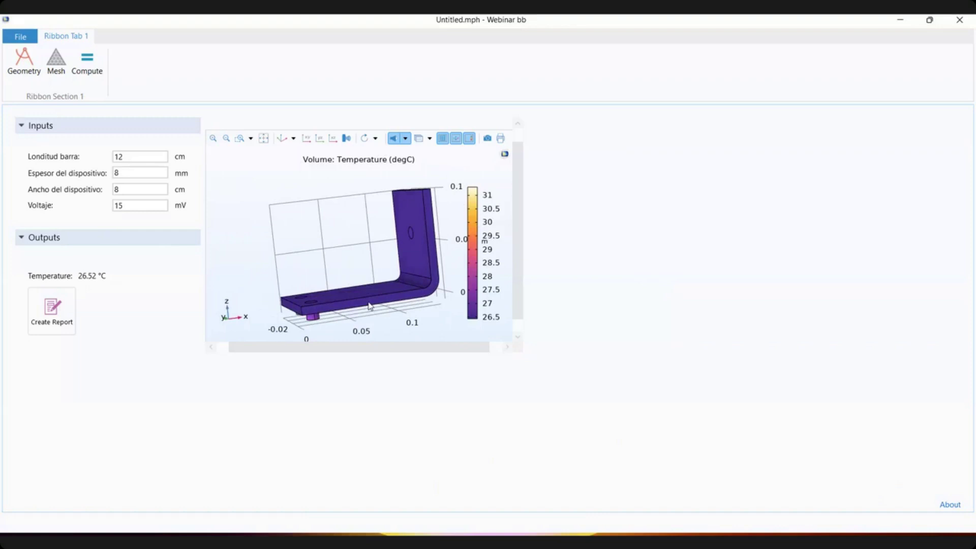
left_click_drag(387, 242, 250, 248)
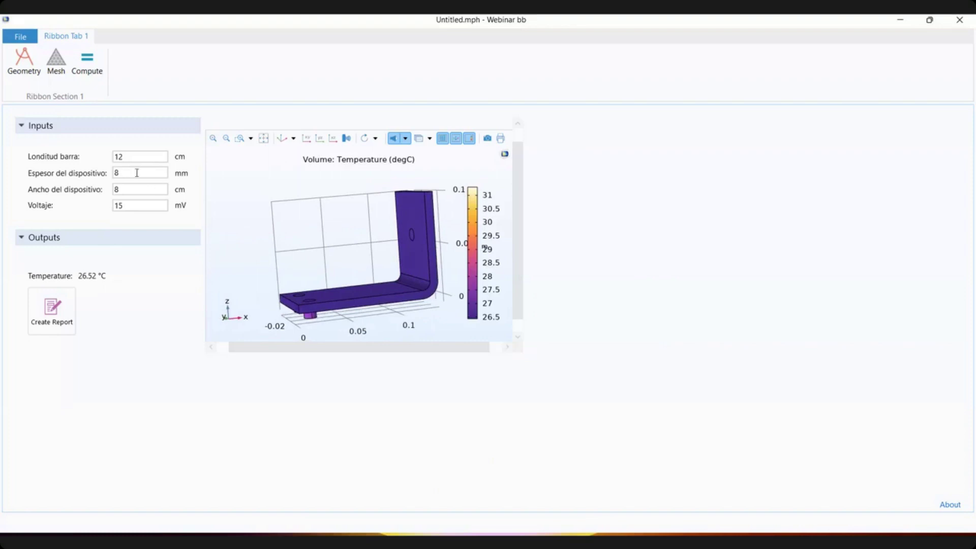
- Create the simulation report and save it as a Word document named report1 in the 1 Webinar Intro folder
left_click(139, 188)
left_click(140, 173)
left_click(143, 157)
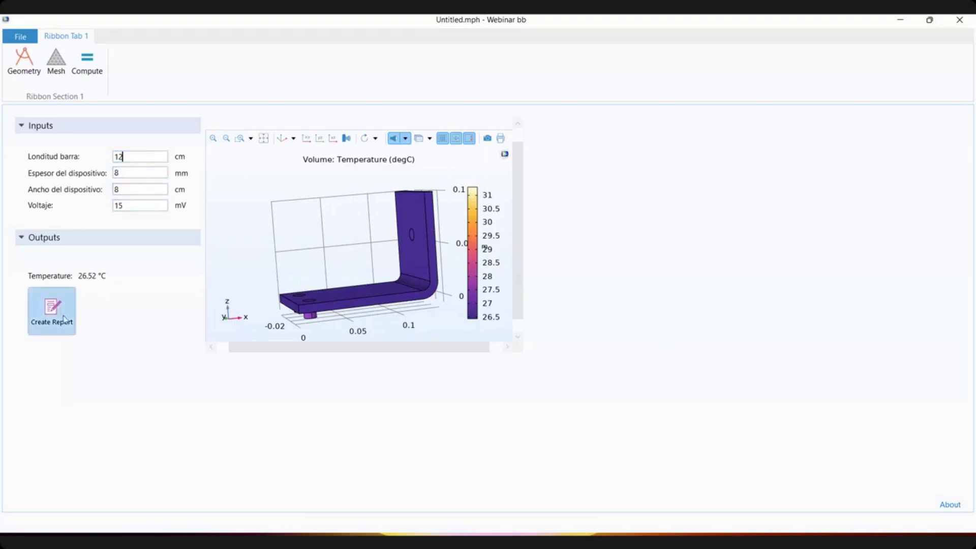
left_click(51, 311)
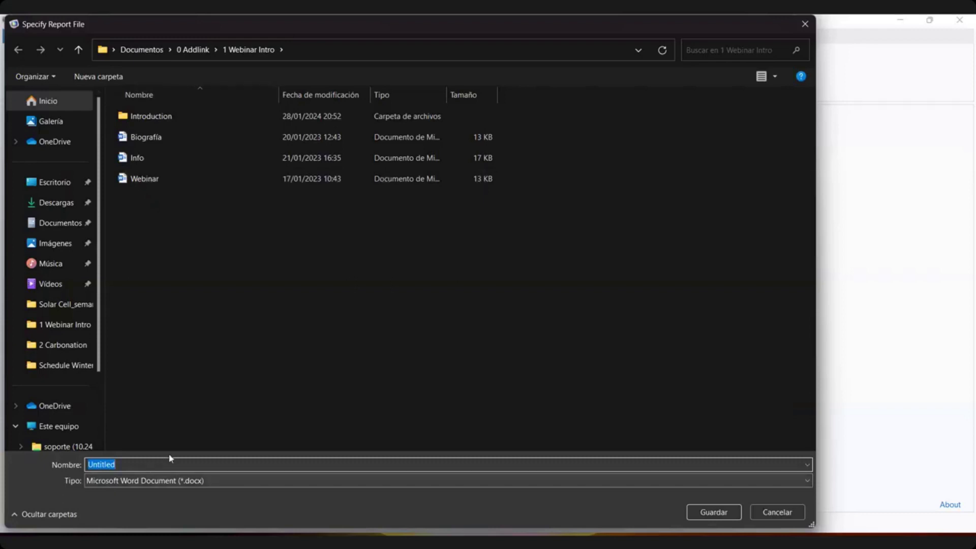
type("report1")
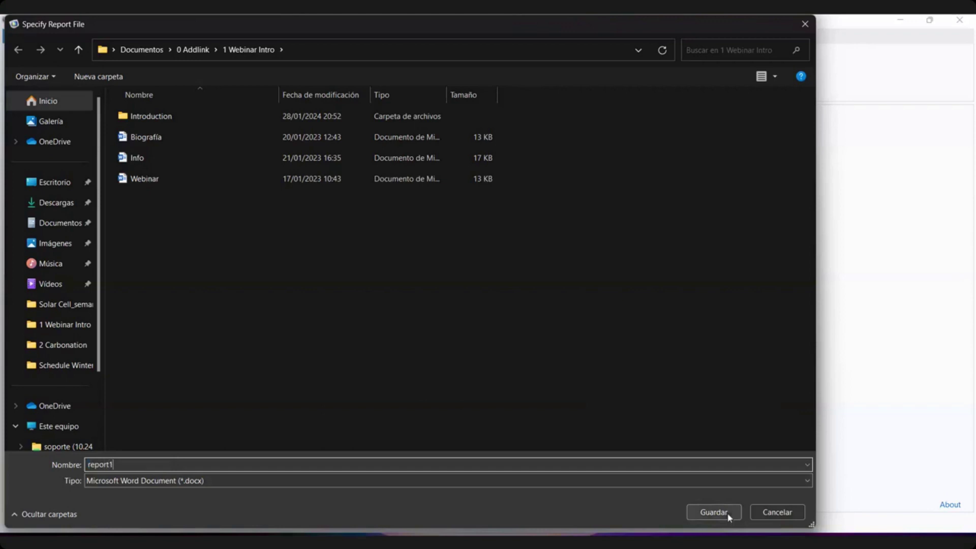
left_click(729, 515)
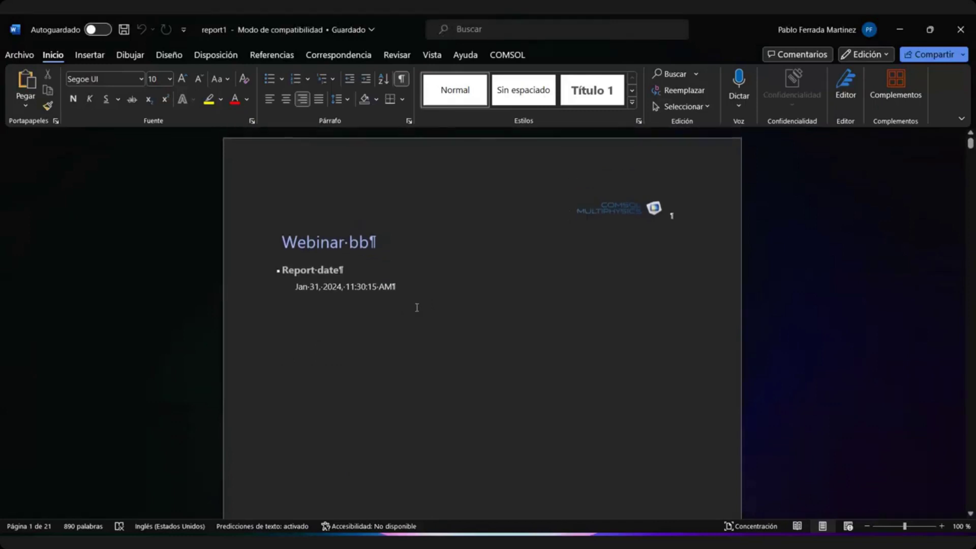
- Look over the title page of the generated report in Word, up to its table of contents
left_click(417, 308)
scroll(425, 313, "up", 6, "ctrl")
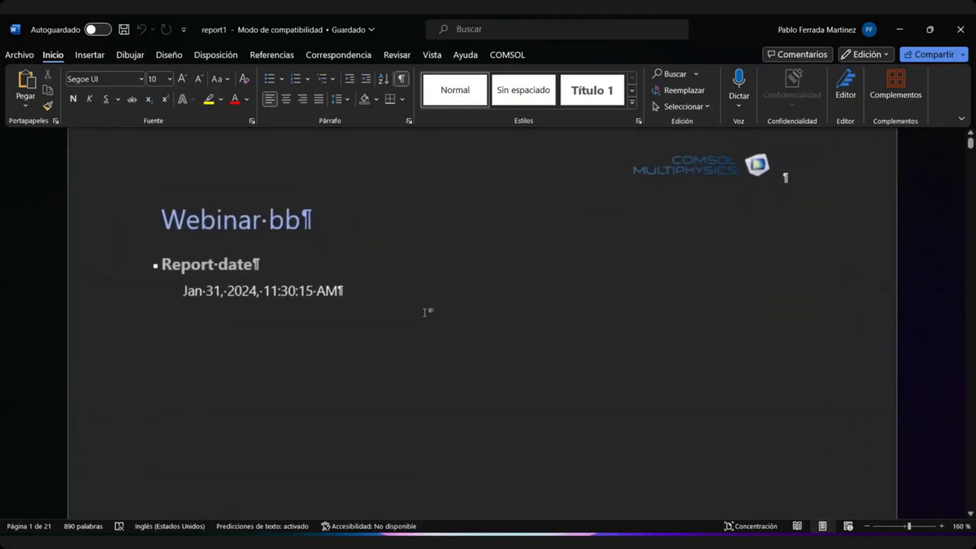
scroll(425, 312, "up", 2)
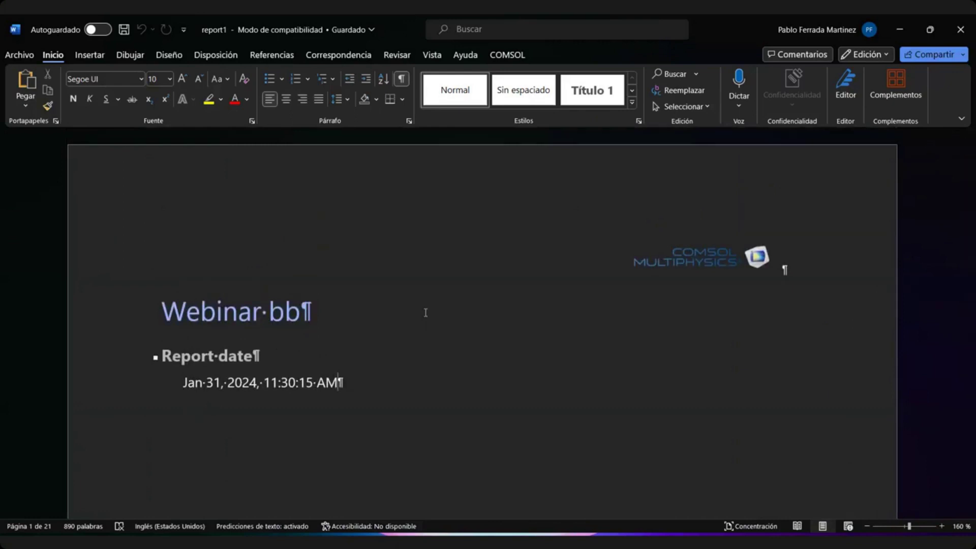
scroll(362, 322, "down", 5)
scroll(340, 318, "up", 4)
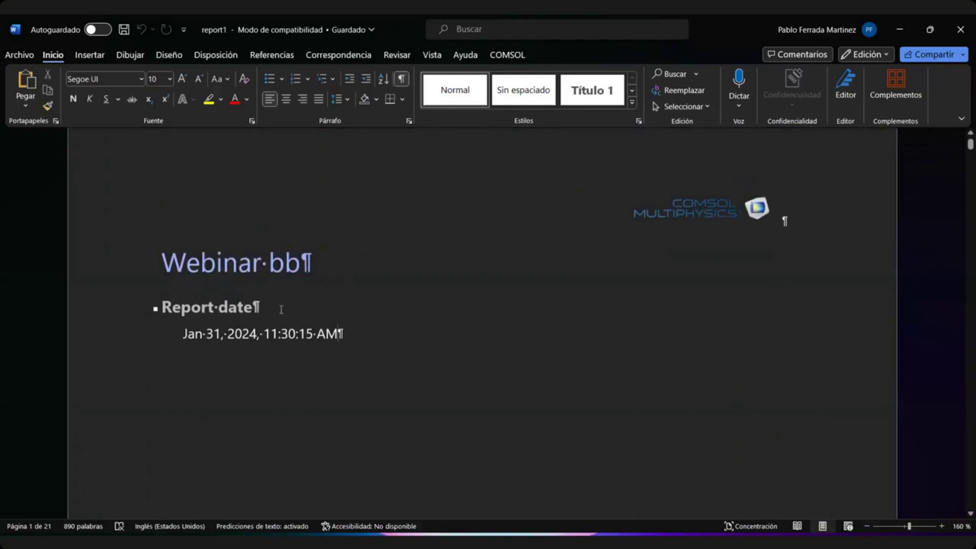
scroll(303, 321, "down", 4)
scroll(305, 322, "up", 6)
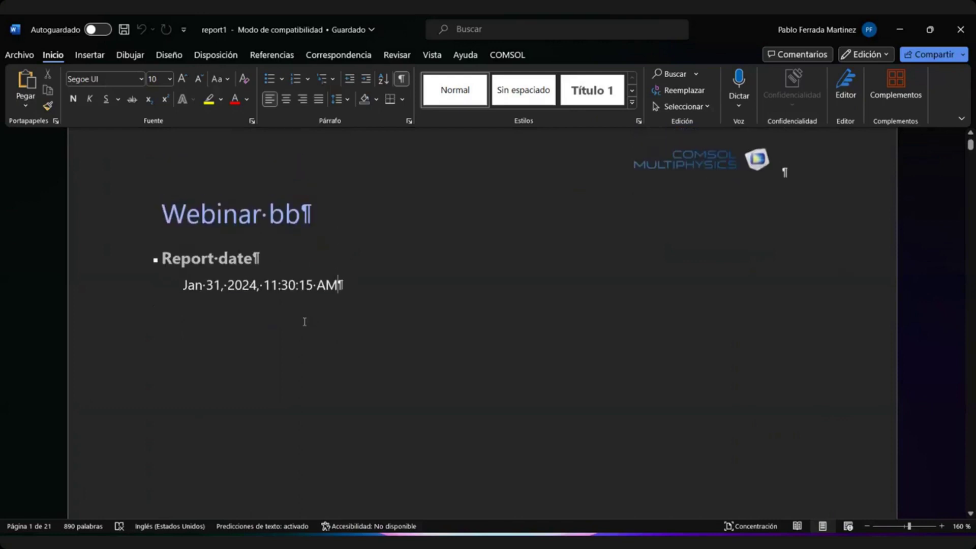
scroll(394, 321, "down", 15)
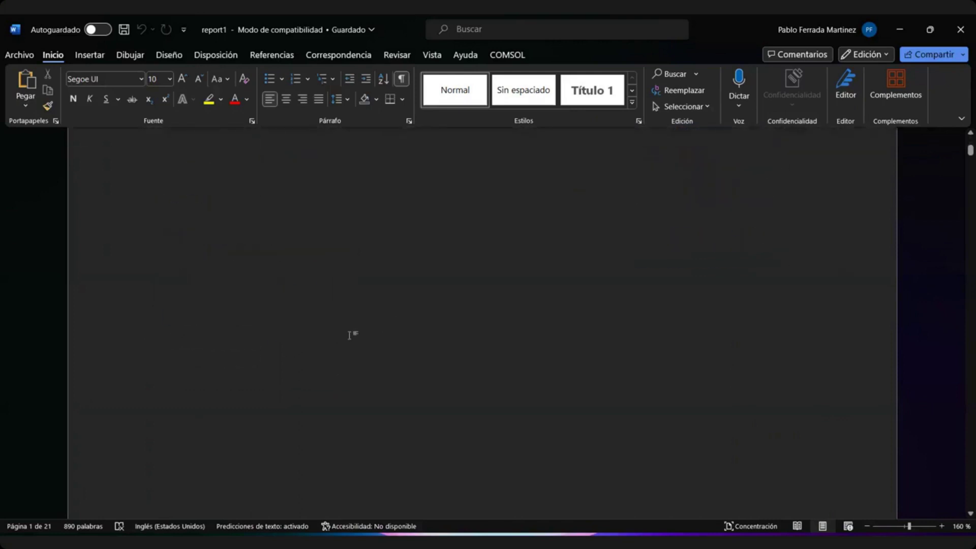
scroll(351, 335, "down", 10)
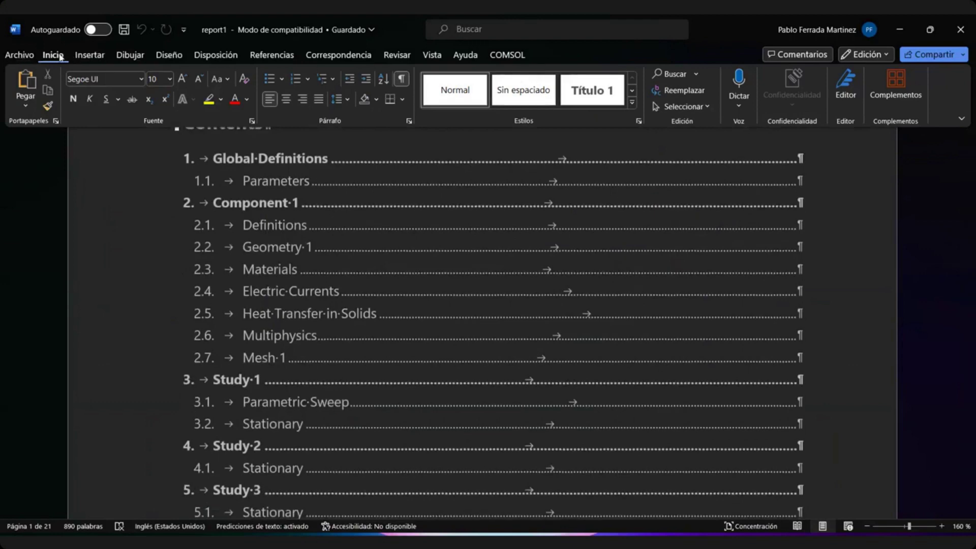
- Hide the formatting marks in the report and read through its table of contents down to Plot Groups
left_click(401, 80)
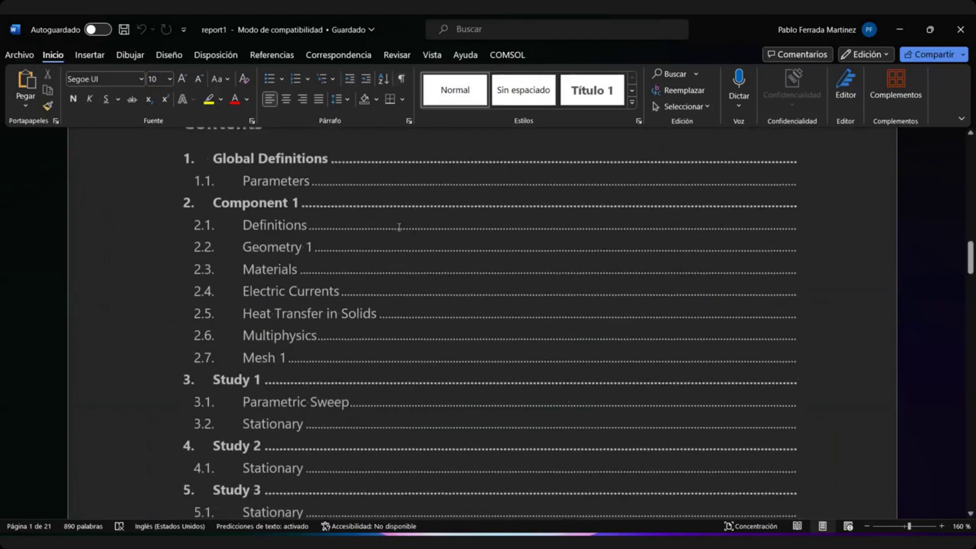
scroll(392, 234, "up", 3)
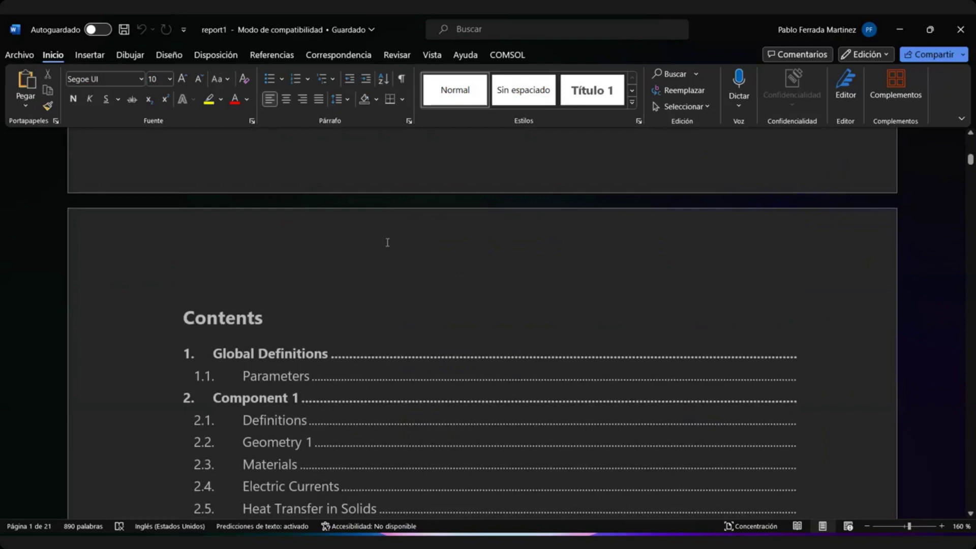
scroll(387, 242, "down", 3)
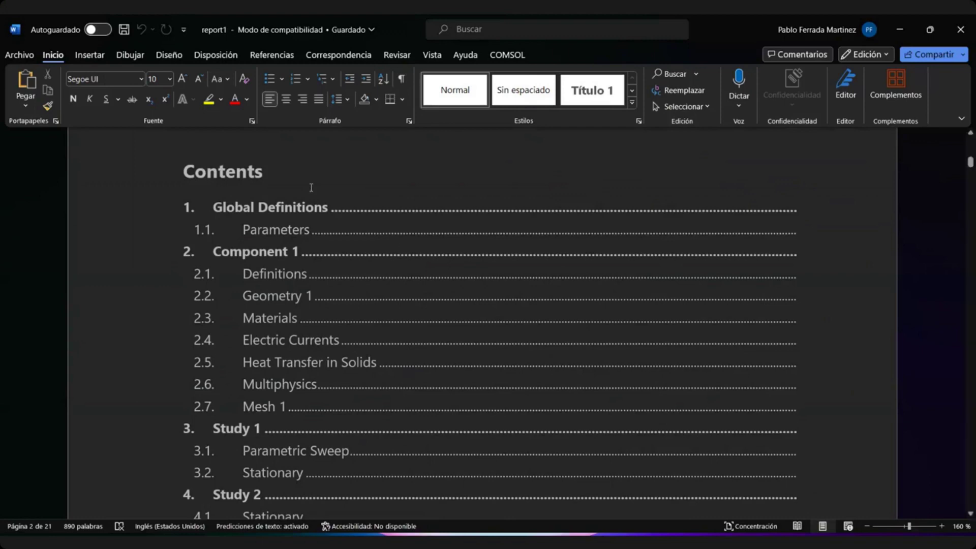
scroll(306, 201, "down", 1)
scroll(295, 208, "up", 1)
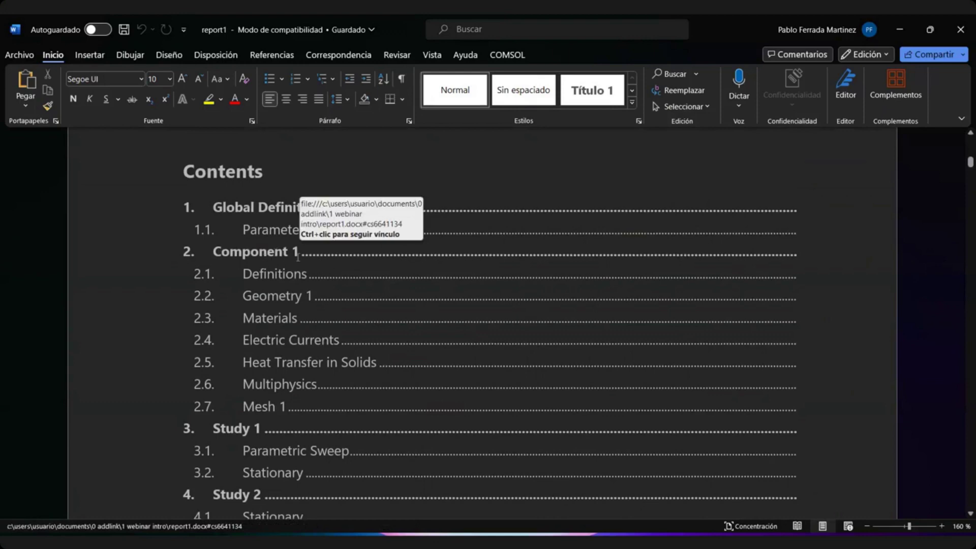
scroll(331, 264, "down", 1)
scroll(349, 271, "down", 4)
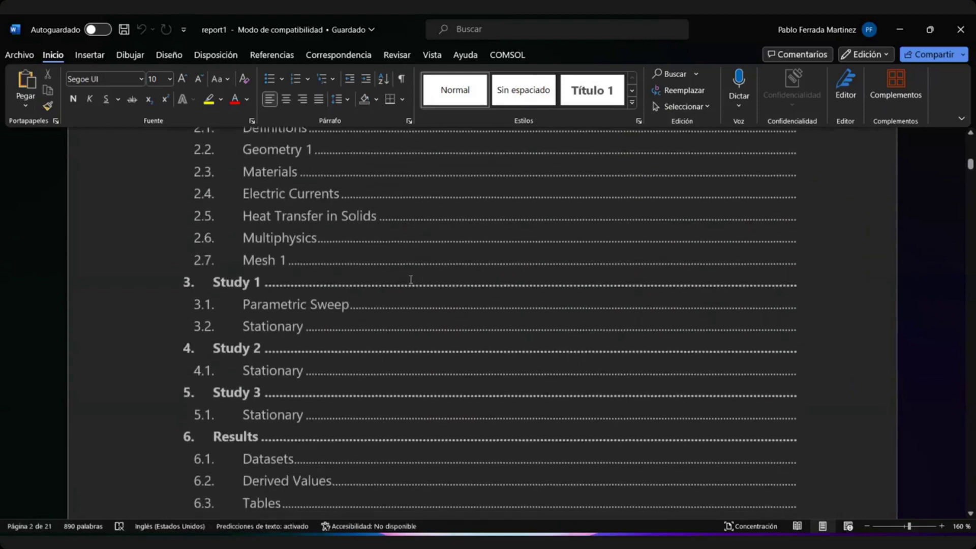
scroll(409, 278, "down", 7)
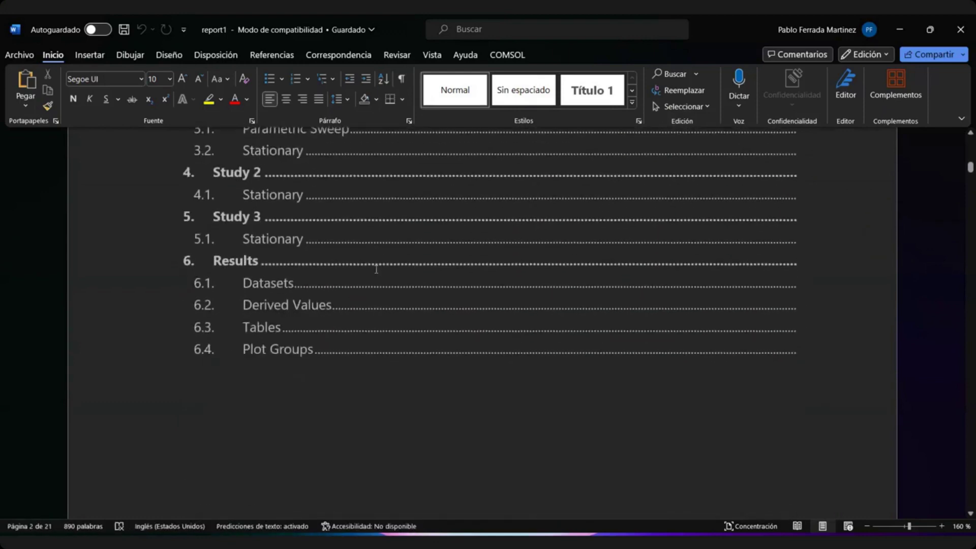
- Examine the report's global settings, computer information and Parameters 1 table
scroll(376, 292, "down", 10)
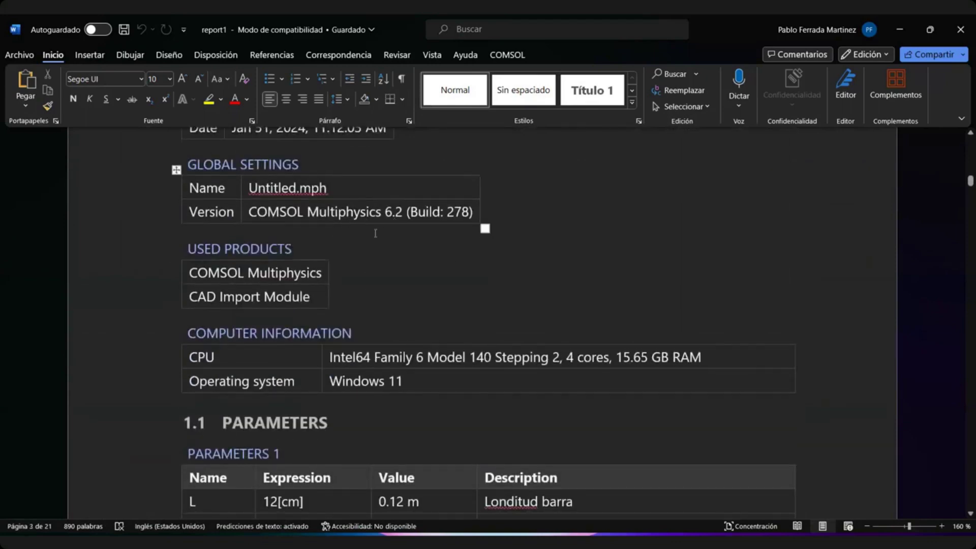
scroll(368, 277, "down", 3)
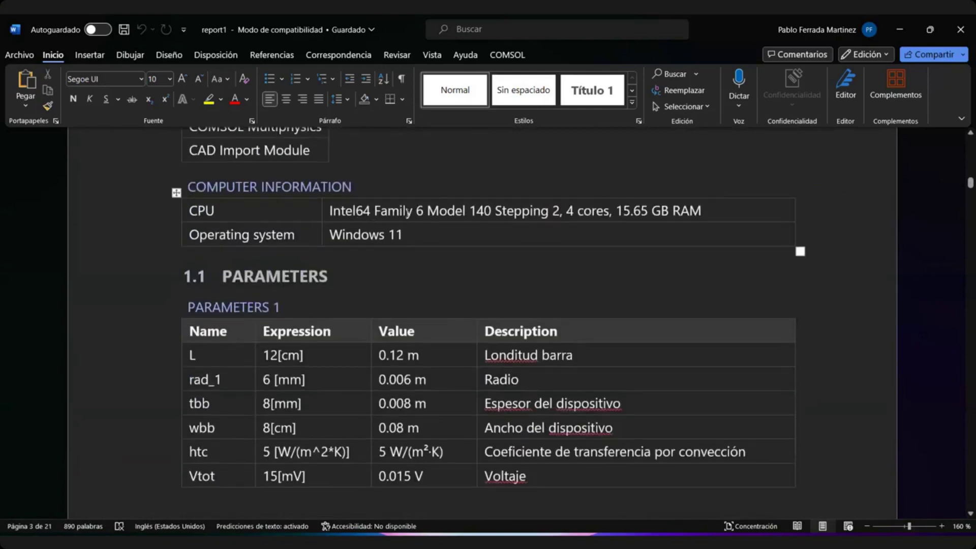
left_click_drag(375, 210, 591, 206)
left_click(592, 210)
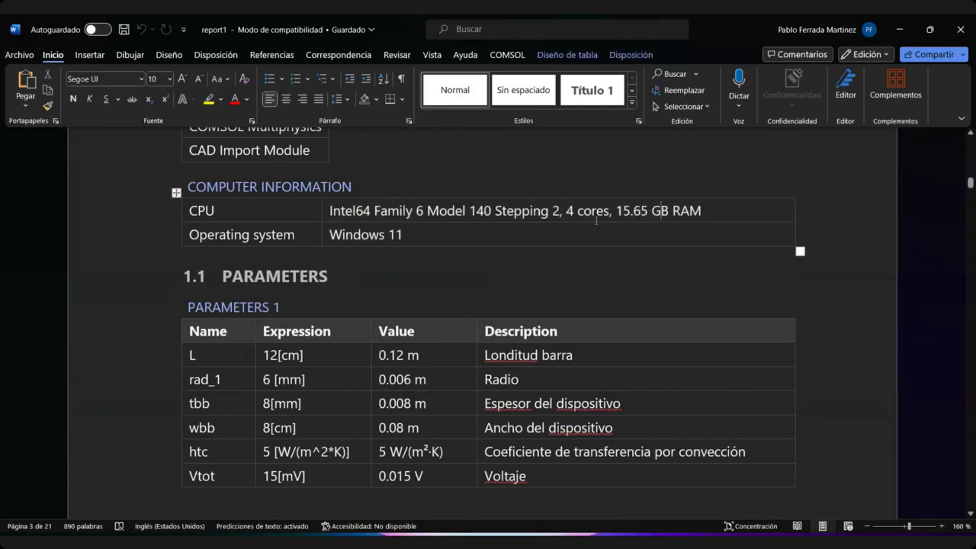
left_click_drag(700, 211, 632, 210)
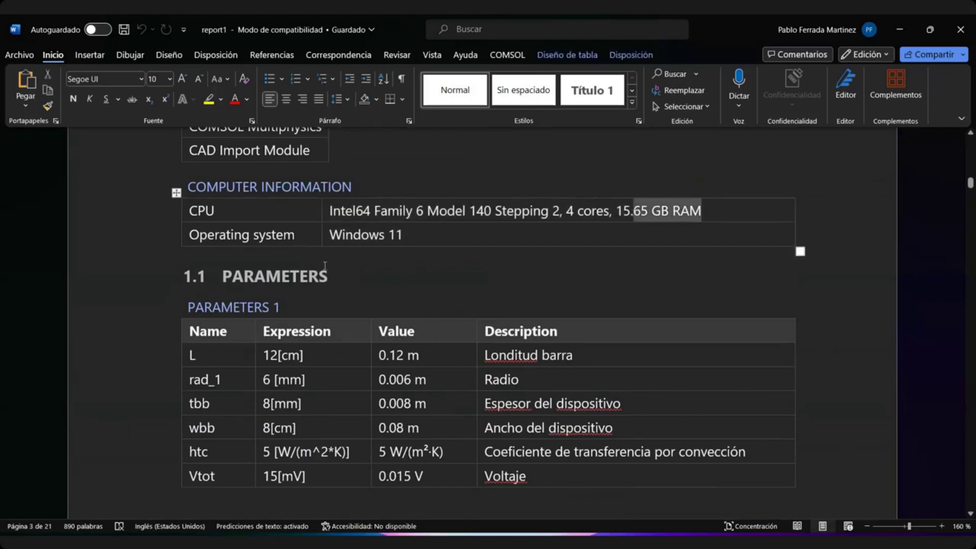
scroll(308, 286, "down", 3)
scroll(308, 287, "up", 1)
scroll(305, 290, "down", 9)
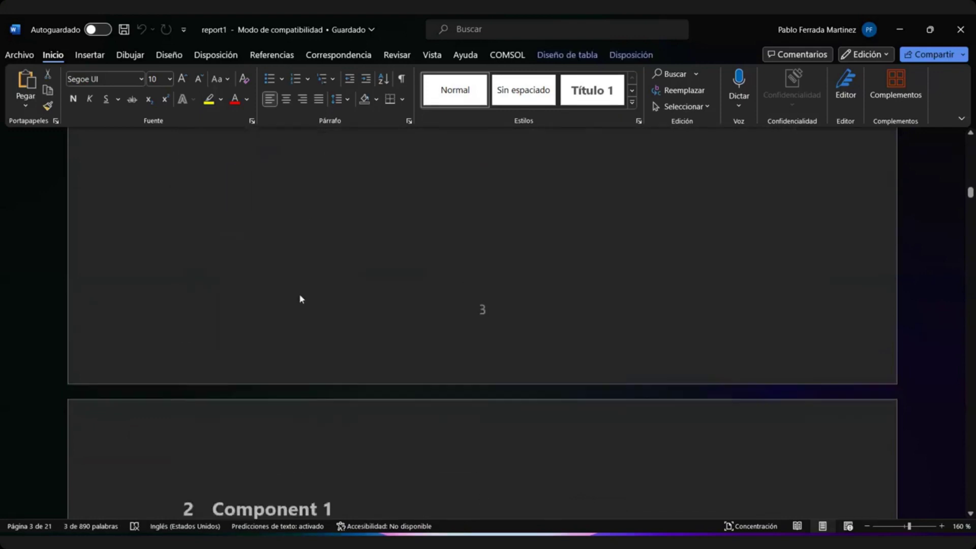
- Examine the Geometry 1 section of Component 1 in the report, including its figure and units table
scroll(299, 298, "down", 4)
scroll(283, 301, "down", 4)
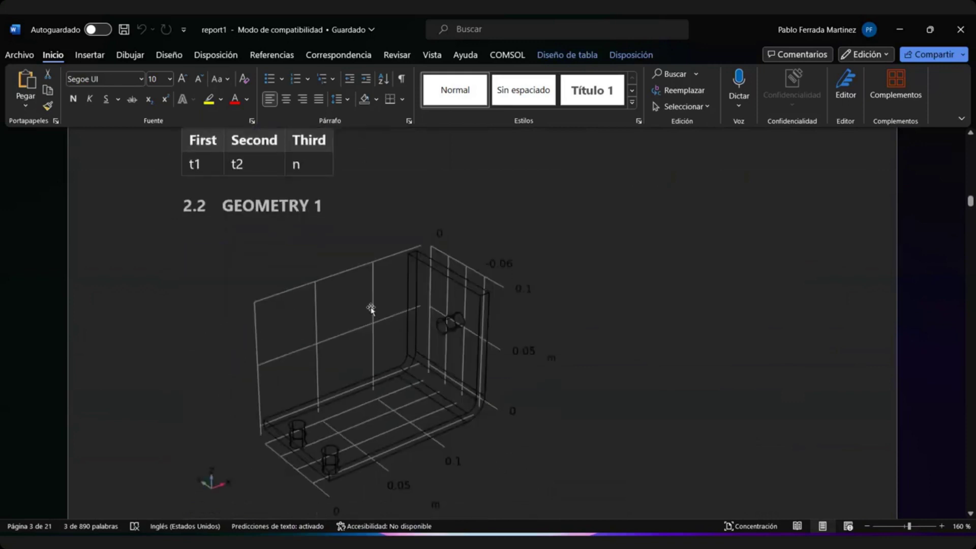
left_click(445, 325)
scroll(429, 327, "down", 2)
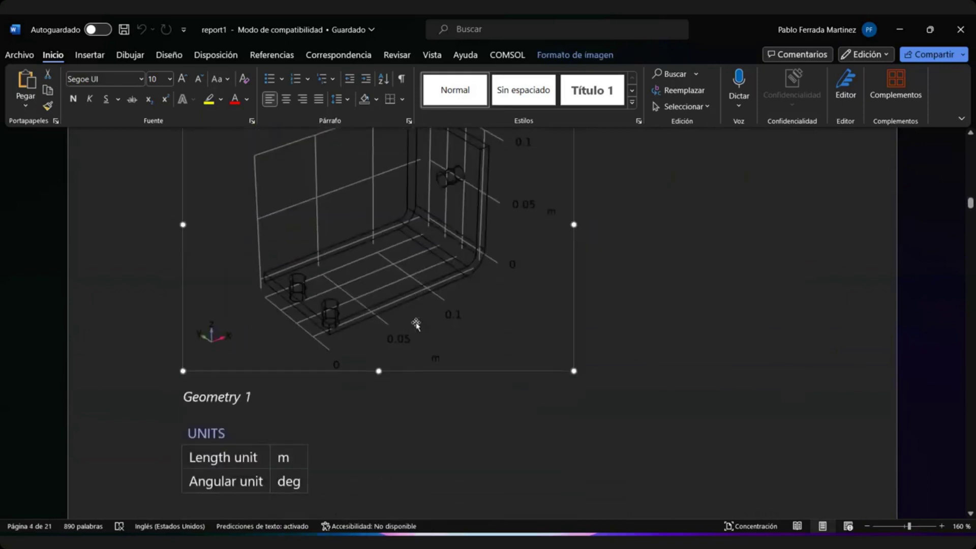
scroll(414, 325, "up", 3)
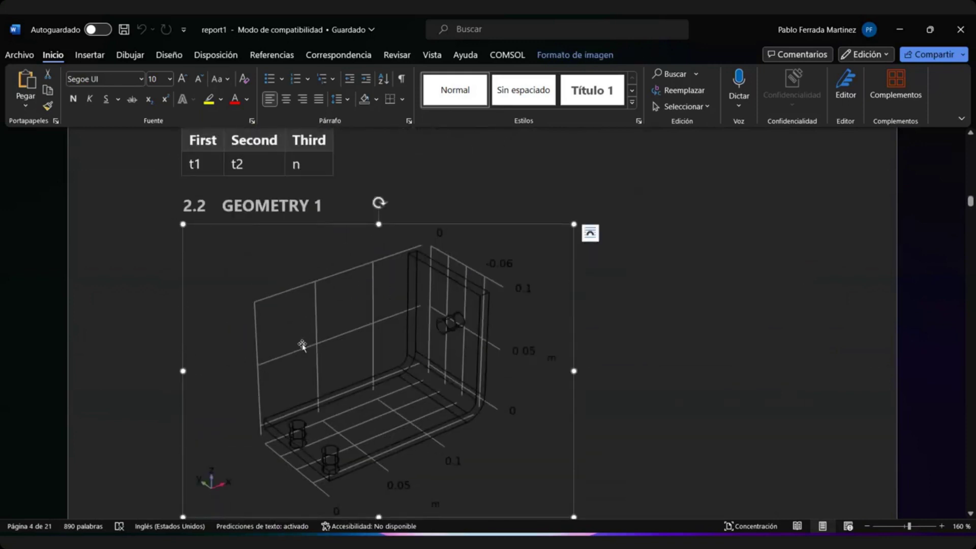
- Inspect the wireframe figure of the busbar in section 2.2 together with its length and angular units
scroll(335, 366, "down", 3)
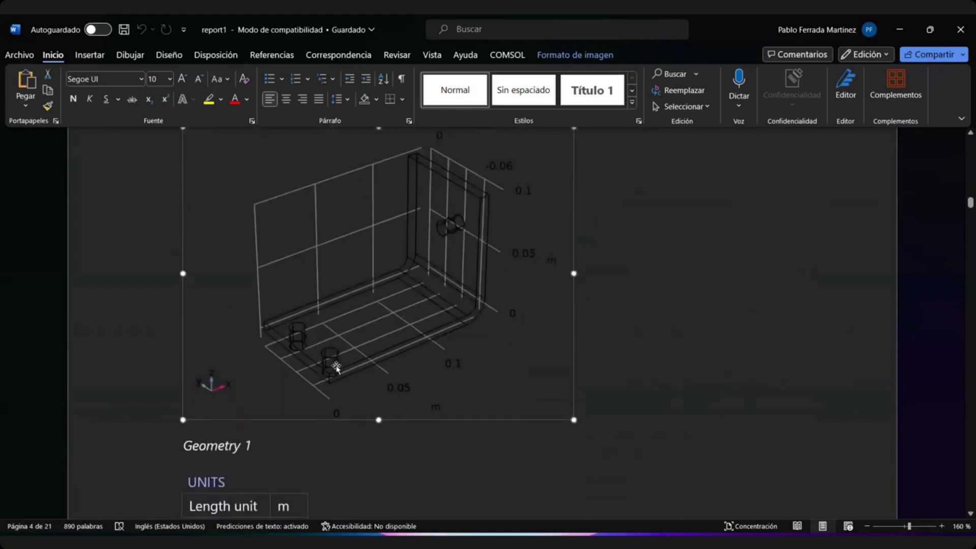
scroll(336, 368, "up", 1)
scroll(337, 367, "up", 2)
scroll(329, 371, "down", 2)
scroll(320, 375, "down", 3)
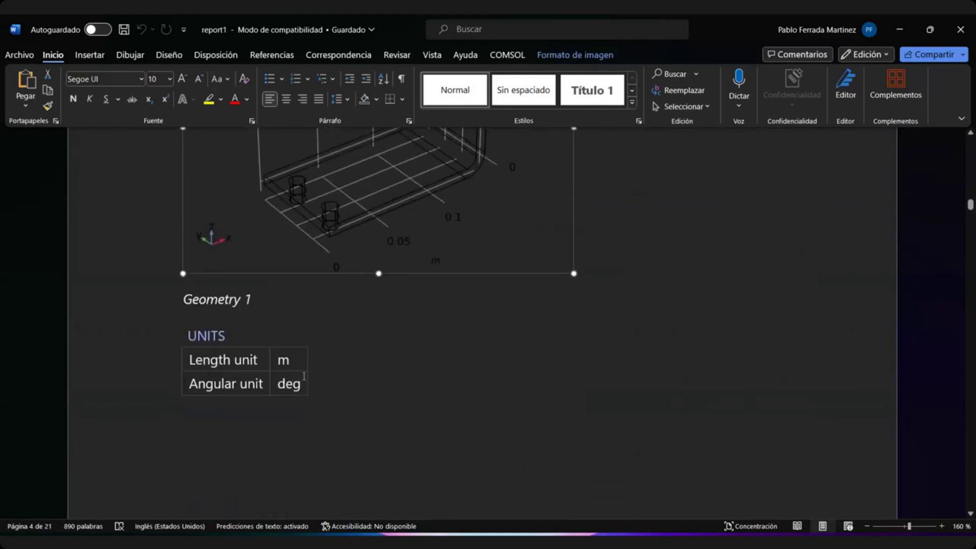
scroll(265, 360, "up", 2)
scroll(320, 349, "up", 2)
scroll(316, 349, "down", 4)
- Examine the report's Materials section, covering the Copper and Titanium beta-21S figures and their domain selections
scroll(320, 351, "down", 6)
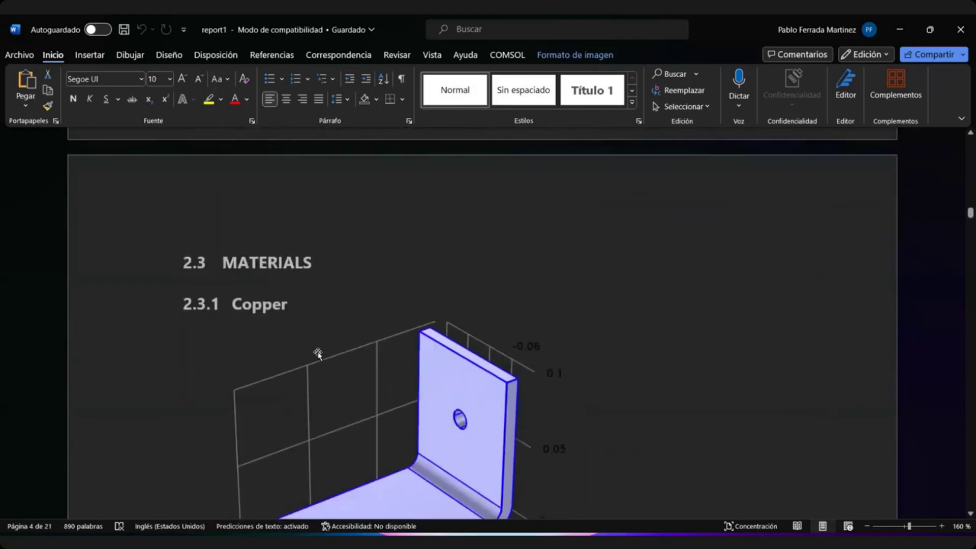
scroll(318, 354, "down", 4)
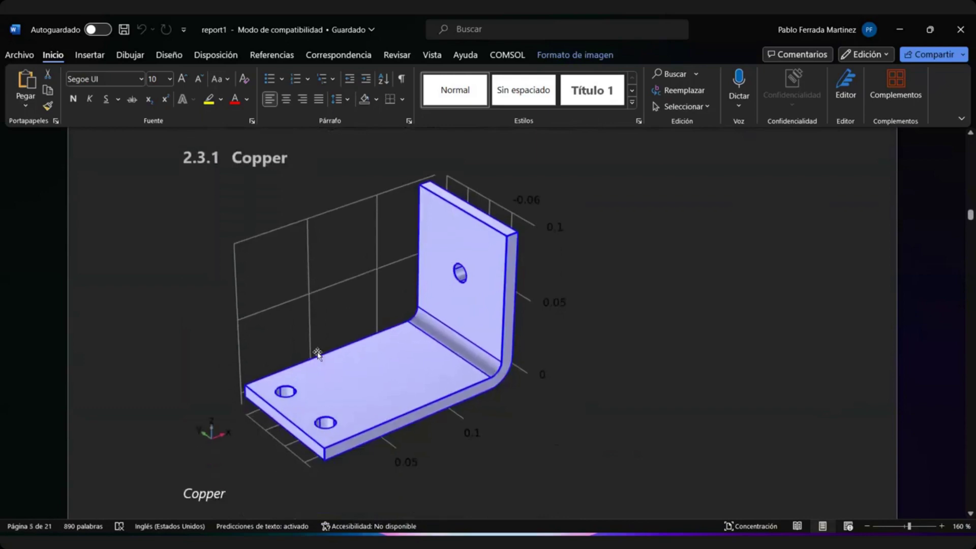
scroll(330, 354, "up", 2)
scroll(341, 354, "down", 7)
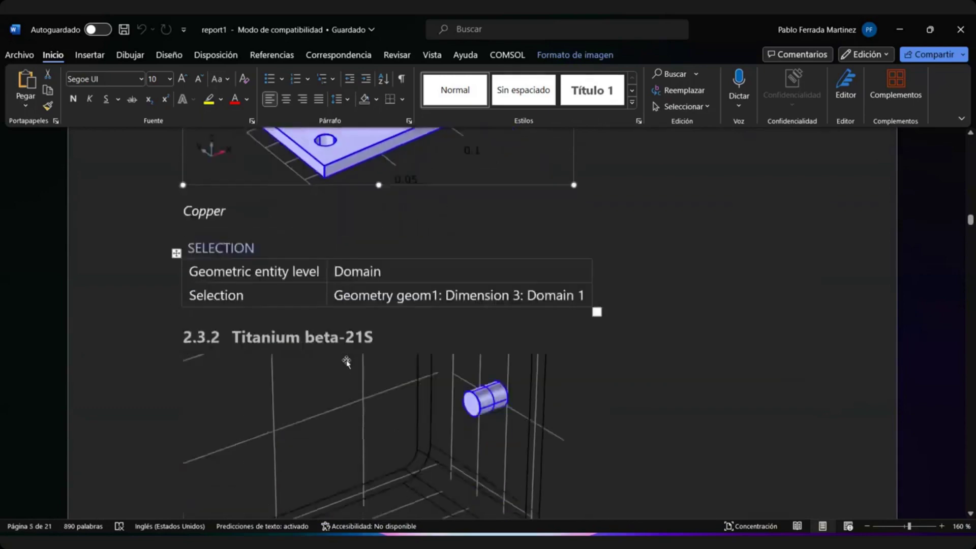
scroll(400, 349, "down", 15)
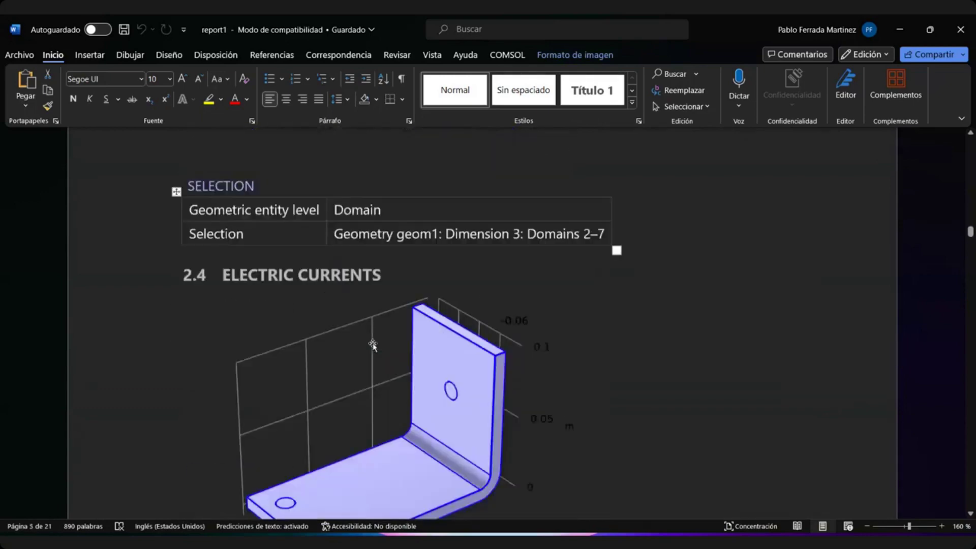
- Examine the equations and features table in the report's Electric Currents section
scroll(373, 345, "down", 10)
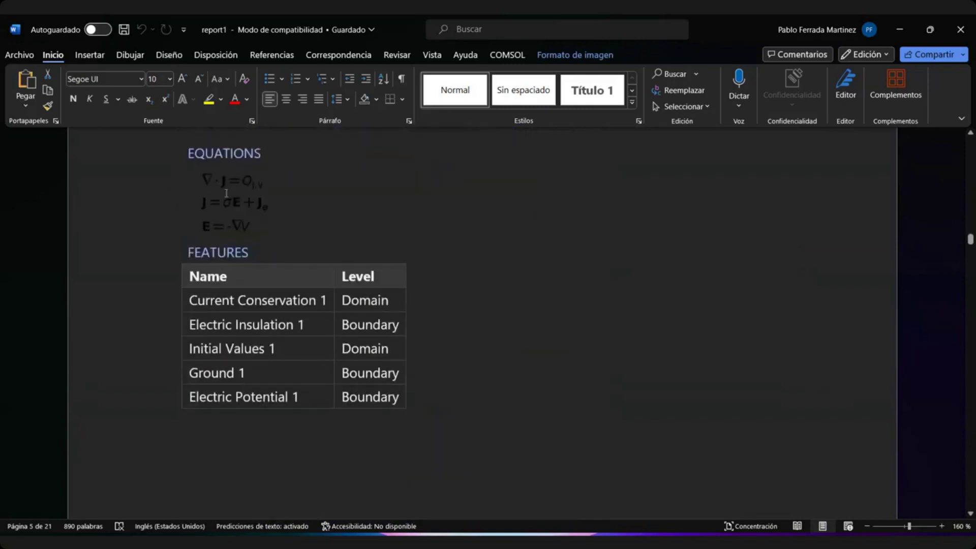
left_click(232, 181)
left_click(243, 228)
scroll(305, 277, "up", 2)
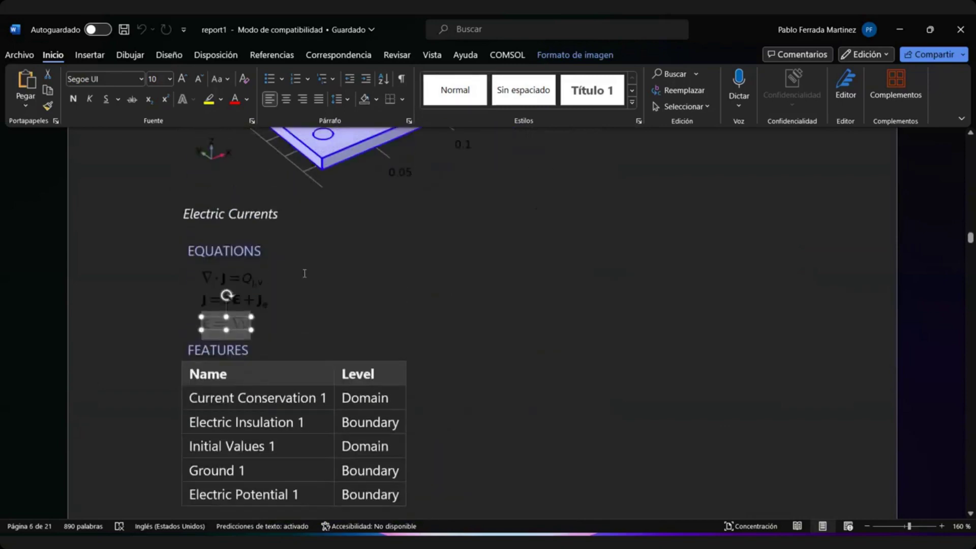
left_click(315, 287)
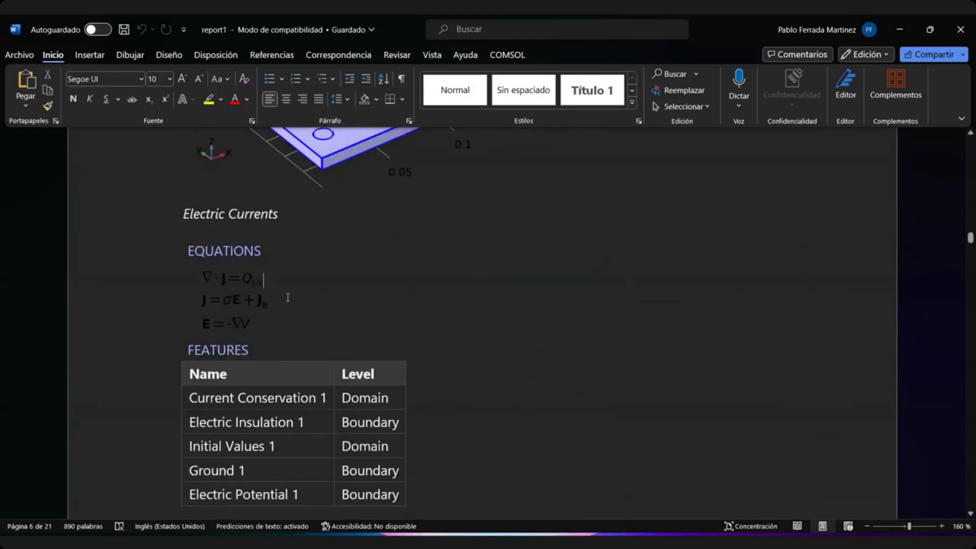
scroll(288, 297, "down", 2)
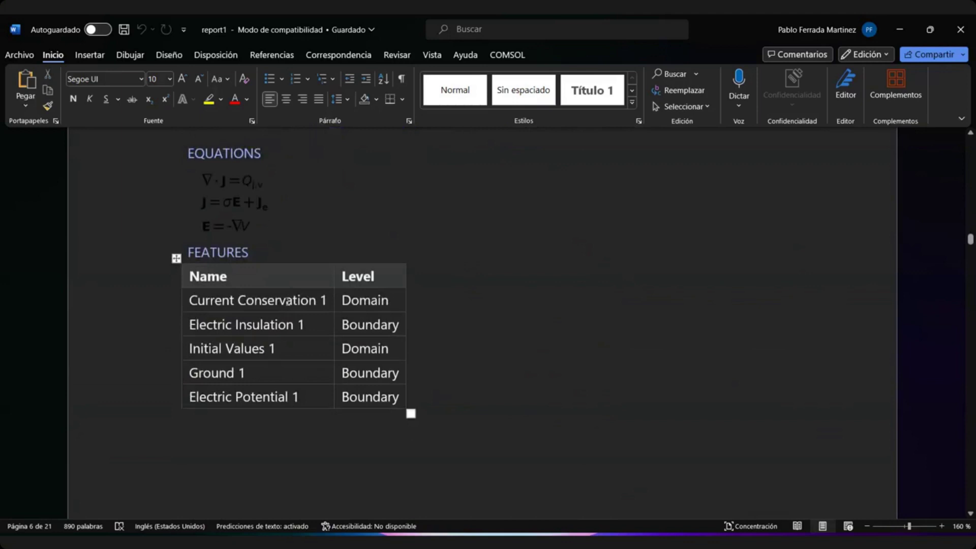
scroll(288, 303, "up", 1)
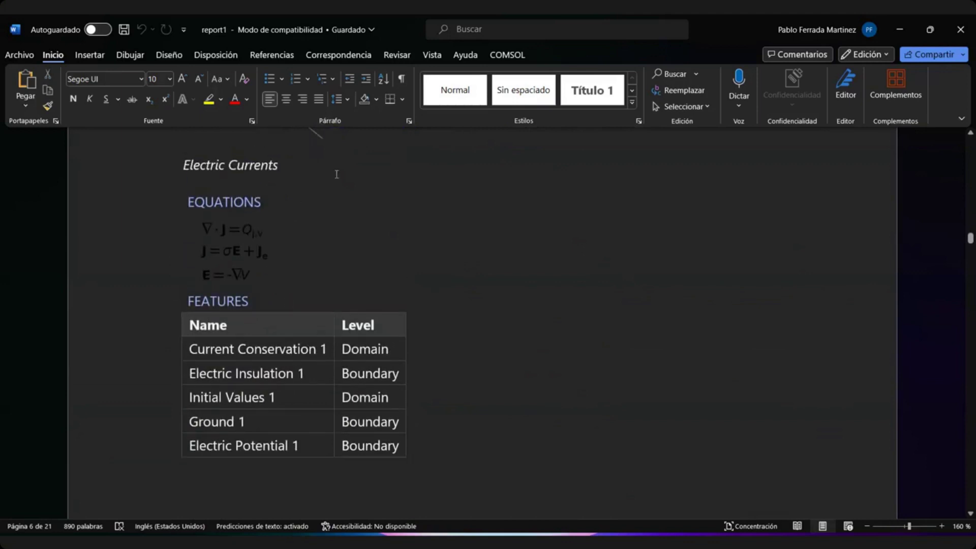
- Switch the report's page from a dark to a light background and check the legibility of the Electric Currents equations
left_click(439, 56)
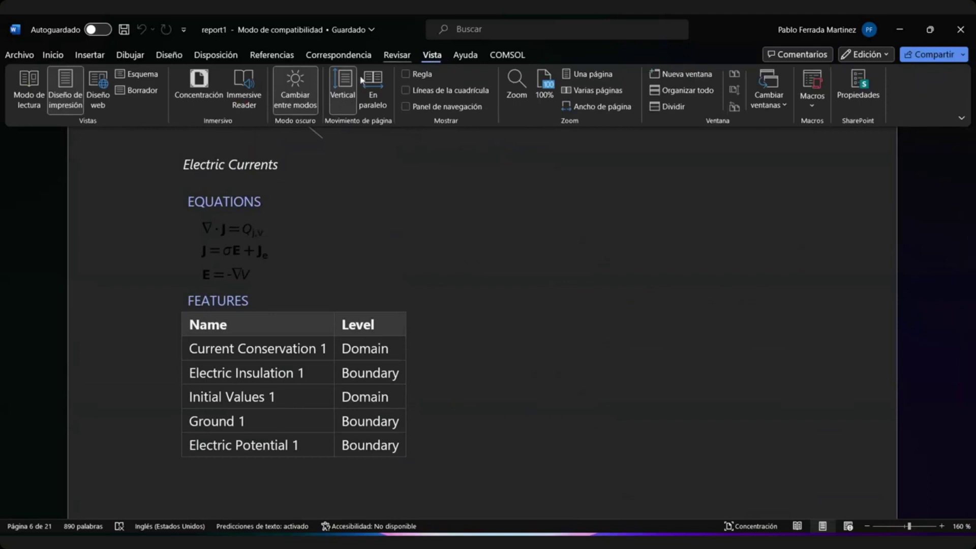
left_click(296, 109)
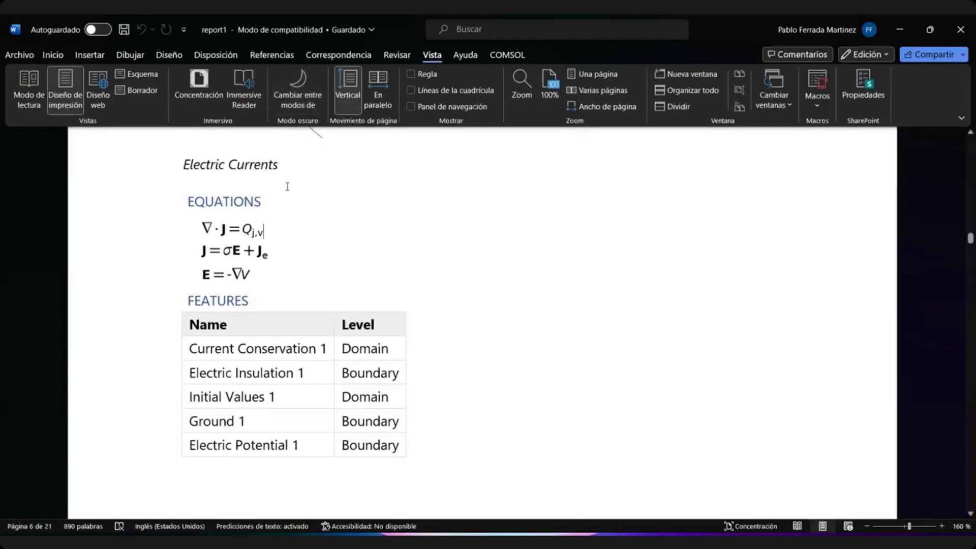
scroll(303, 192, "down", 1)
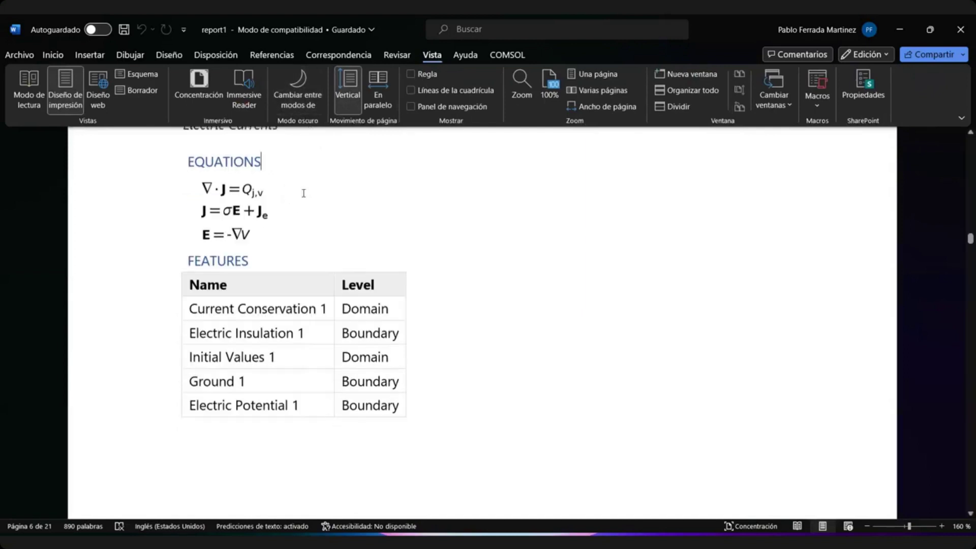
scroll(303, 192, "up", 1)
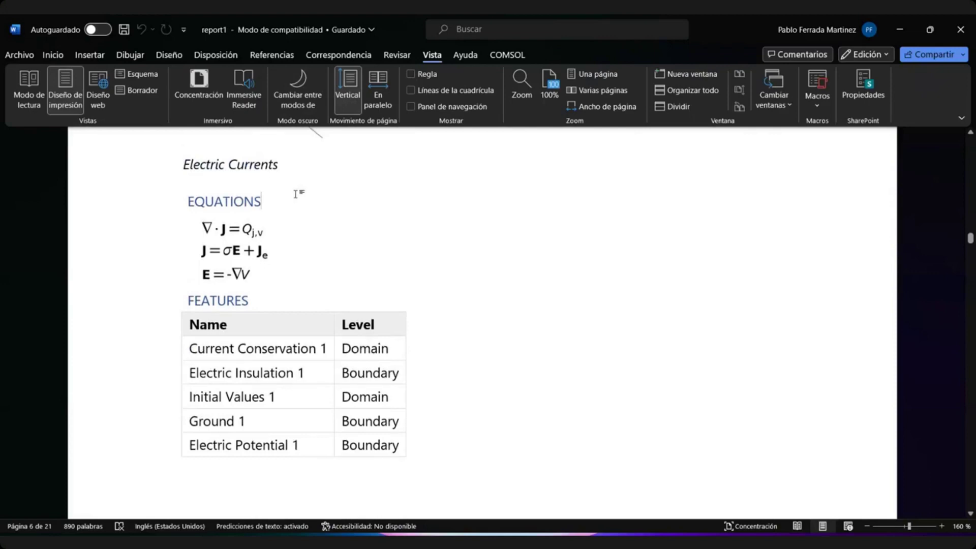
- Zoom the report out to 140% and review the Titanium beta-21S and Copper material figures again
scroll(300, 242, "up", 5)
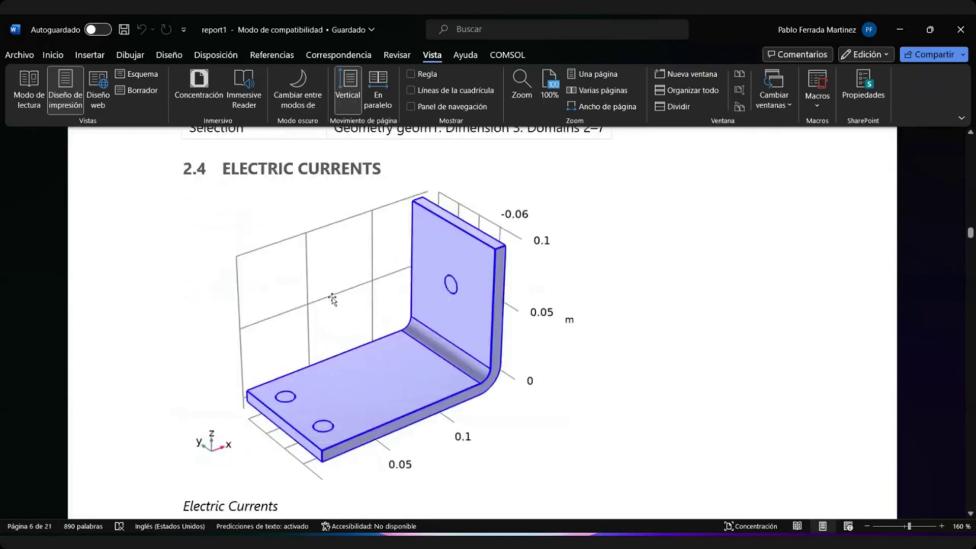
scroll(335, 305, "up", 10)
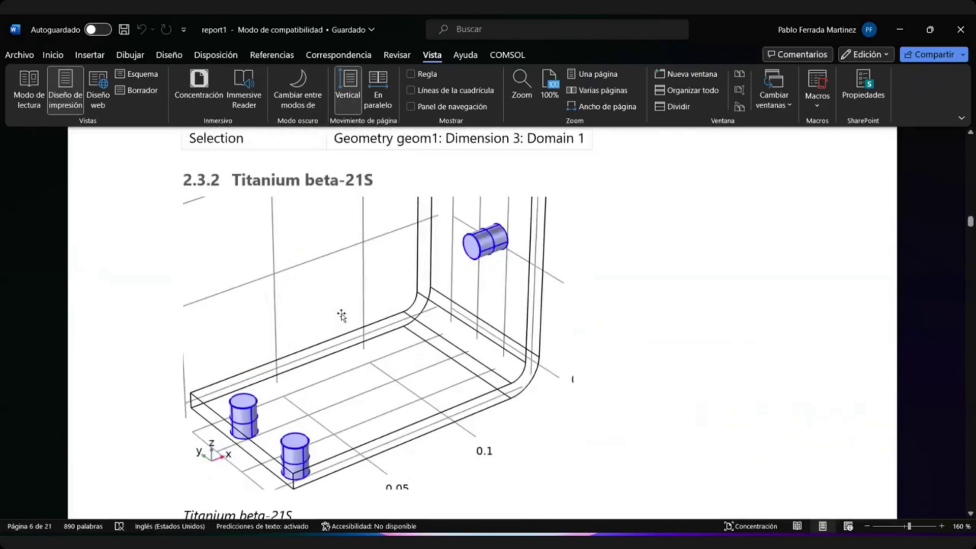
scroll(341, 316, "down", 2, "ctrl")
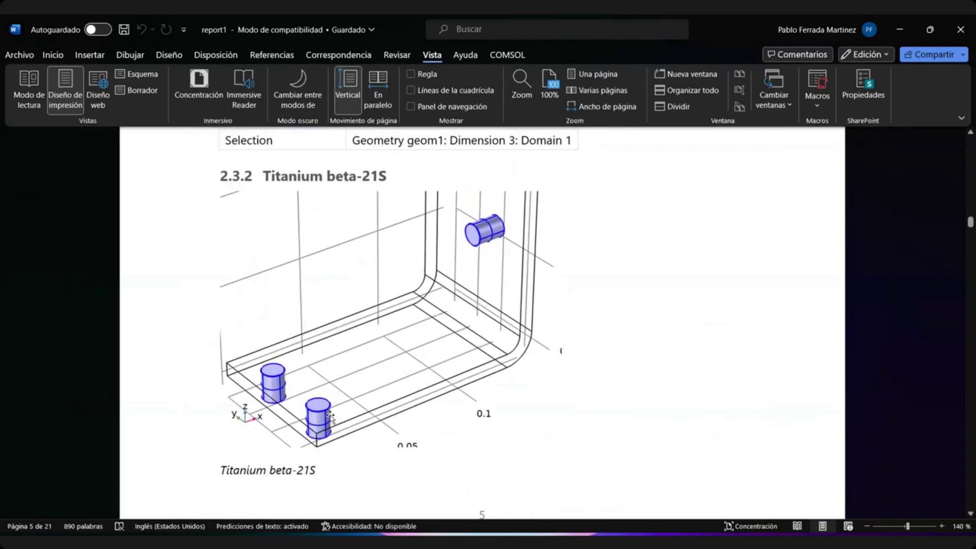
scroll(331, 409, "down", 1)
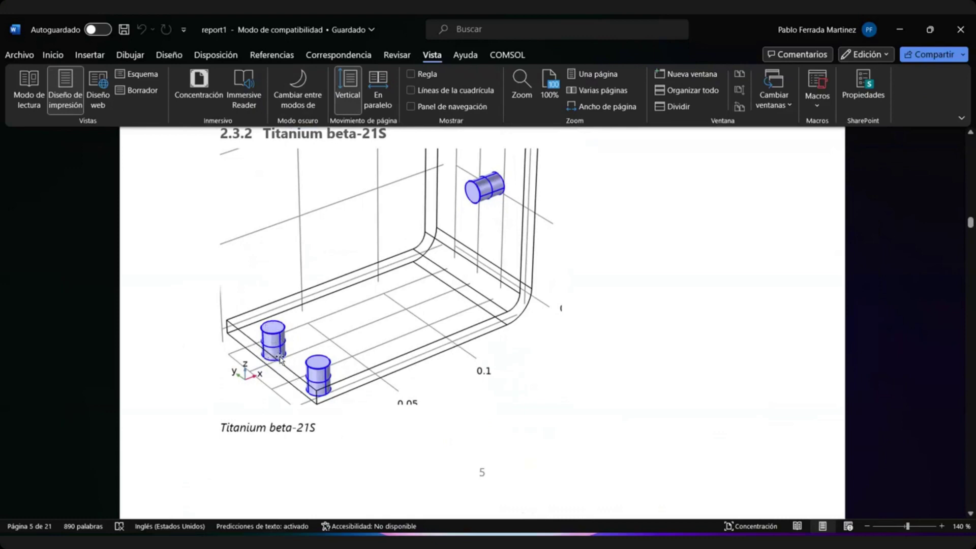
scroll(407, 353, "up", 3)
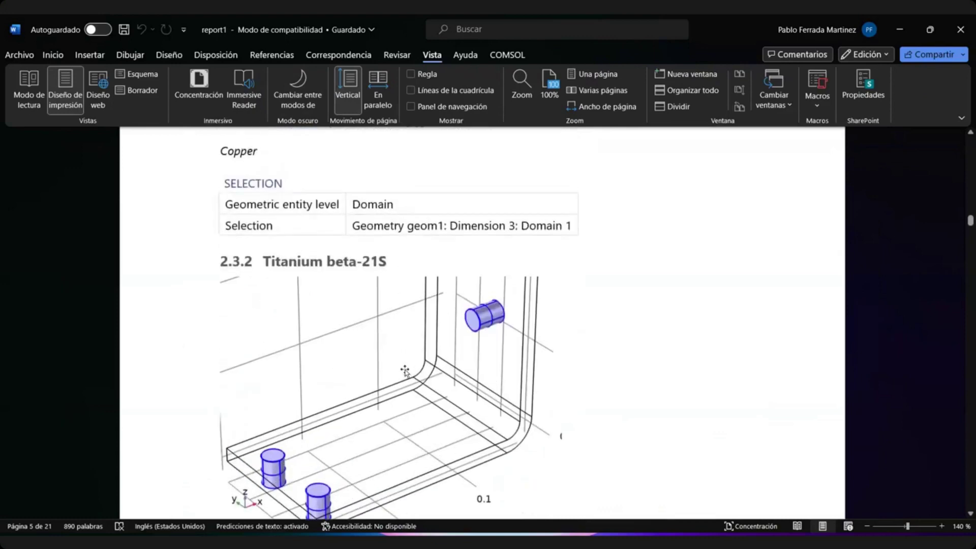
scroll(403, 372, "up", 4)
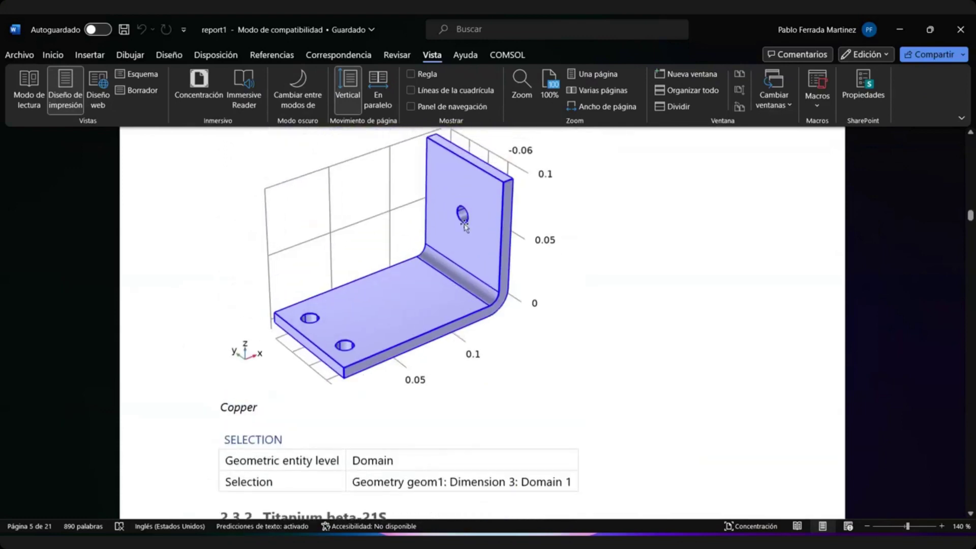
scroll(455, 260, "up", 2)
scroll(442, 305, "down", 6)
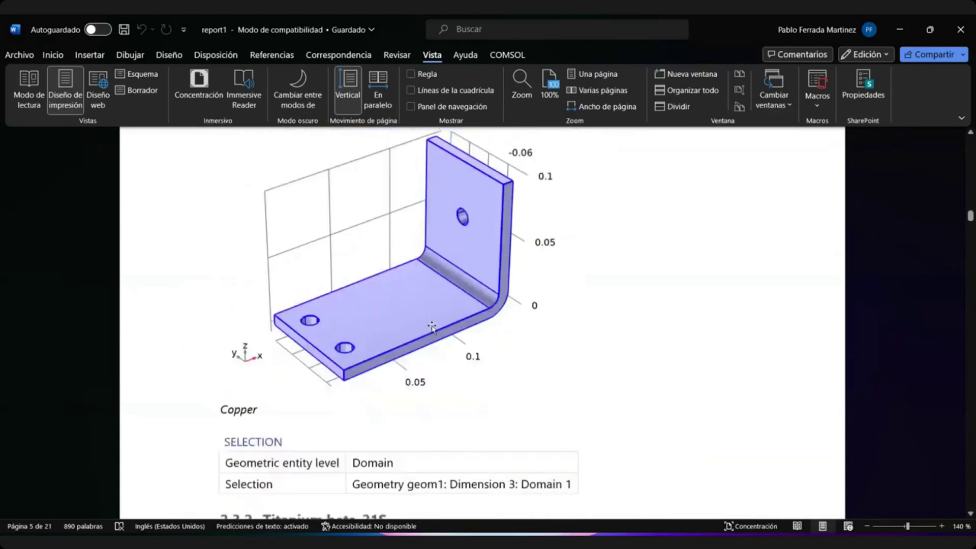
- Continue past Electric Currents and examine the Heat Transfer in Solids section, including its figure, equations and features
scroll(433, 337, "down", 18)
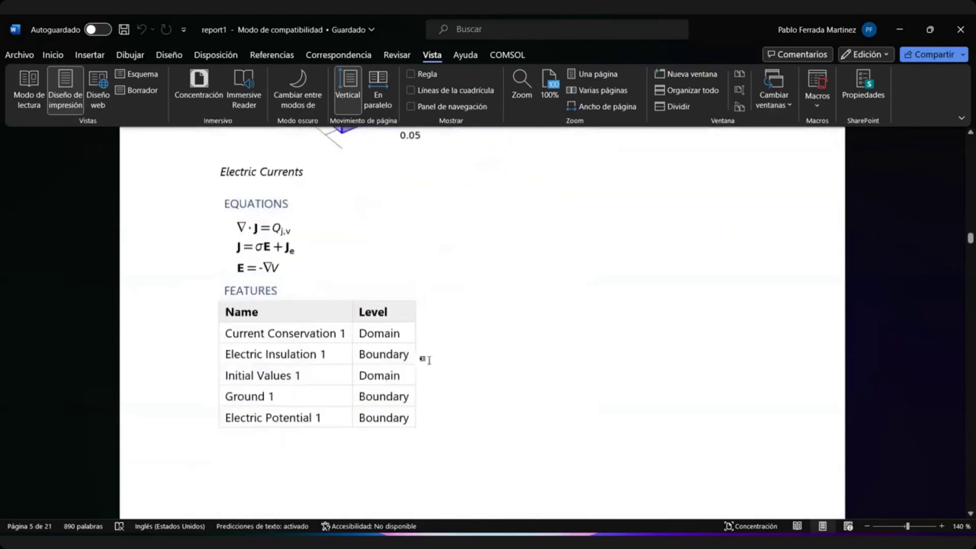
scroll(391, 347, "up", 2)
scroll(386, 346, "down", 10)
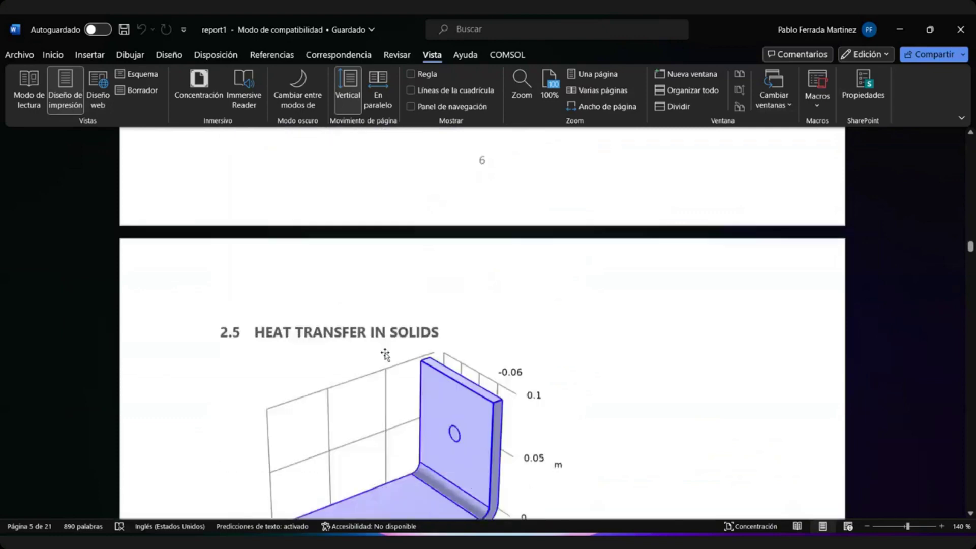
scroll(396, 335, "down", 3)
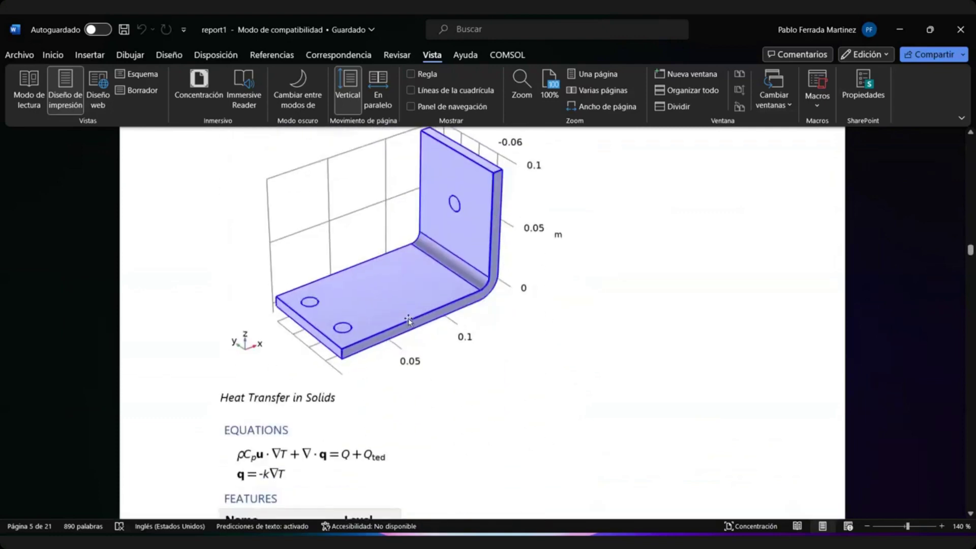
scroll(413, 320, "up", 1)
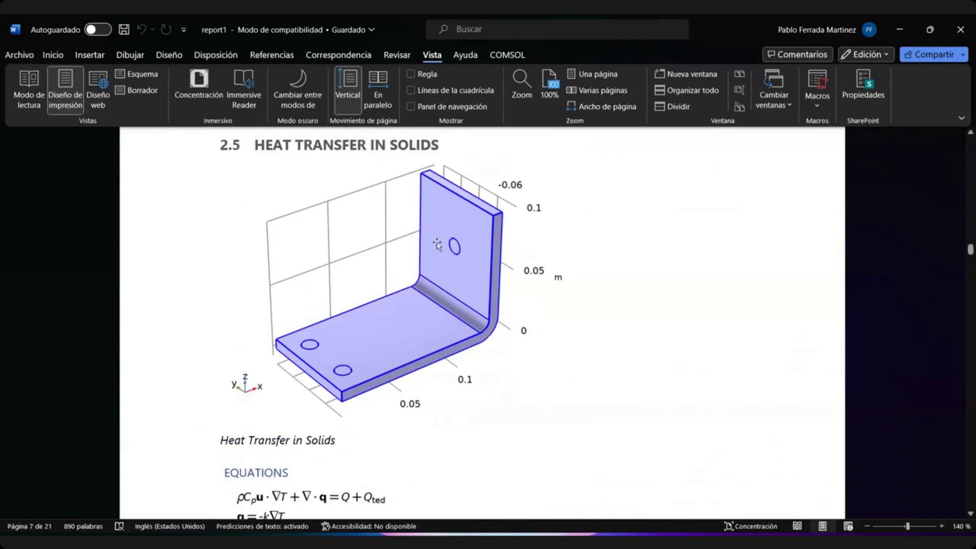
scroll(394, 319, "down", 15)
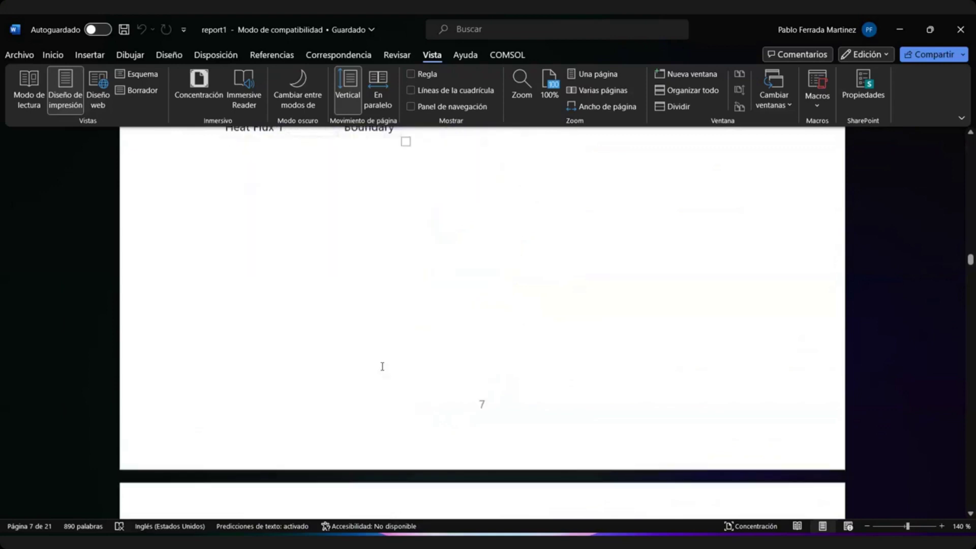
- Examine the Multiphysics section's Electromagnetic Heating 1 figure, boundary selection figure and equations
scroll(400, 342, "up", 1)
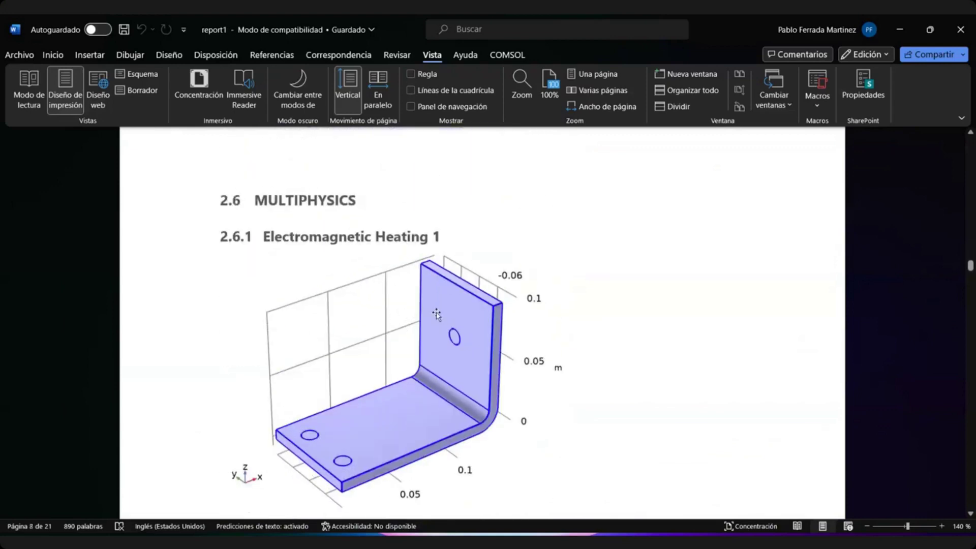
scroll(450, 340, "down", 6)
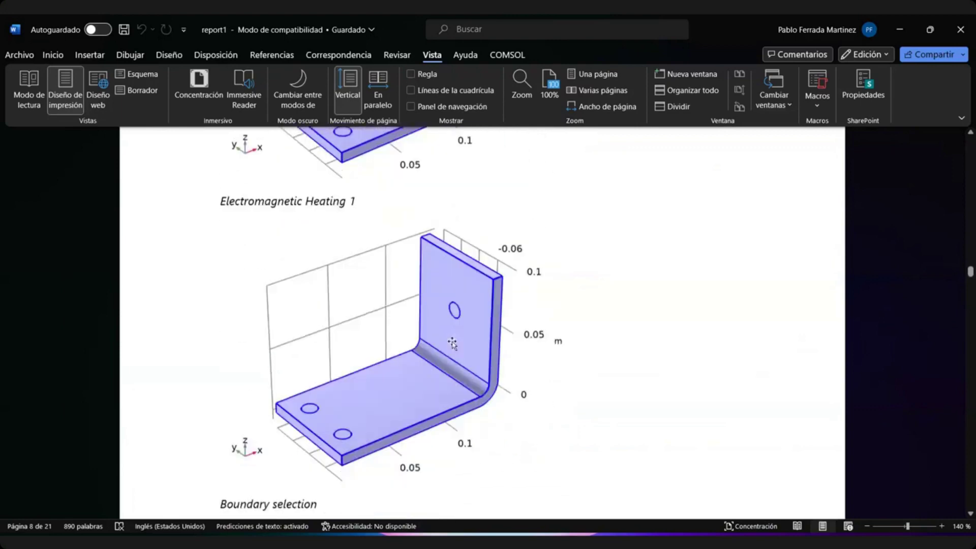
scroll(452, 344, "down", 2)
scroll(453, 344, "up", 3)
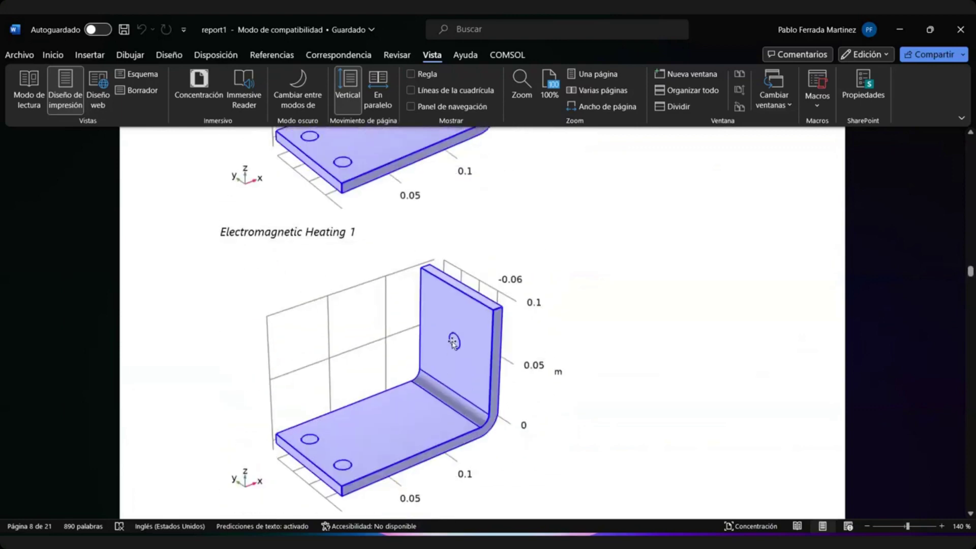
scroll(447, 340, "down", 2)
scroll(419, 333, "down", 2)
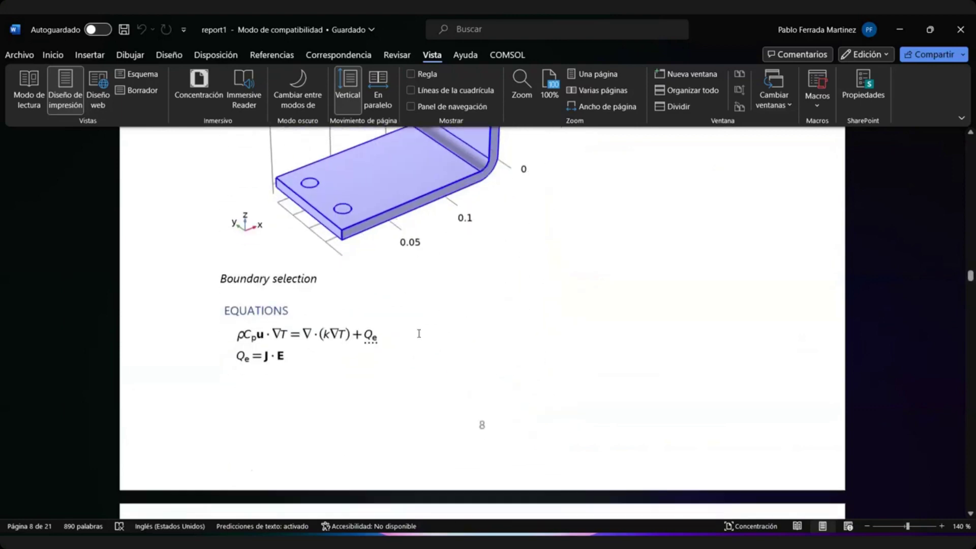
- Examine the Mesh 1 section and its figure of the meshed busbar
scroll(419, 334, "down", 7)
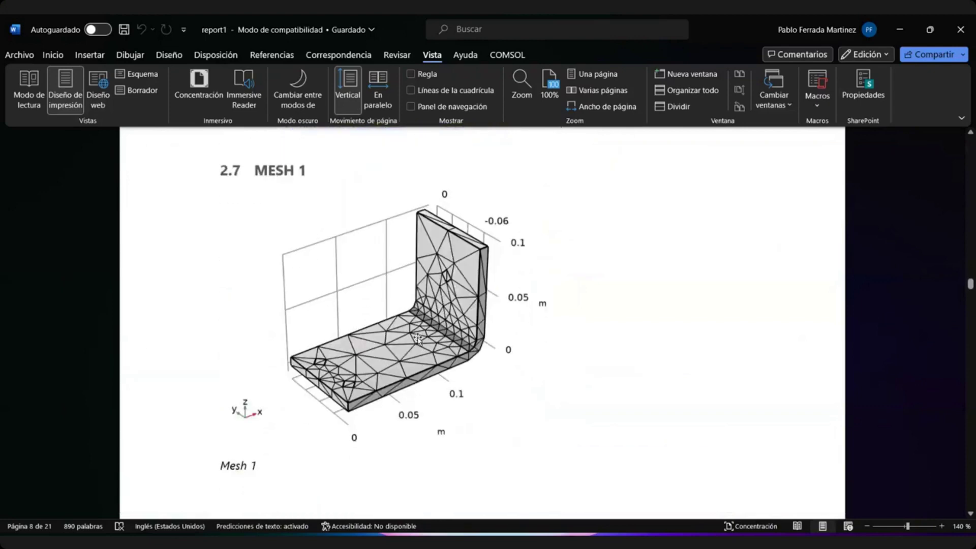
scroll(417, 338, "down", 6)
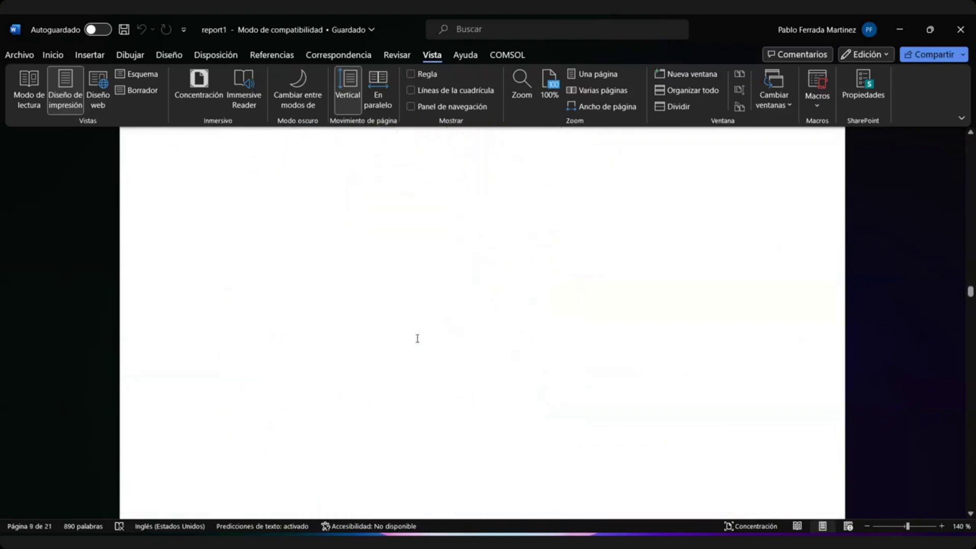
scroll(417, 342, "up", 3)
scroll(417, 342, "up", 3)
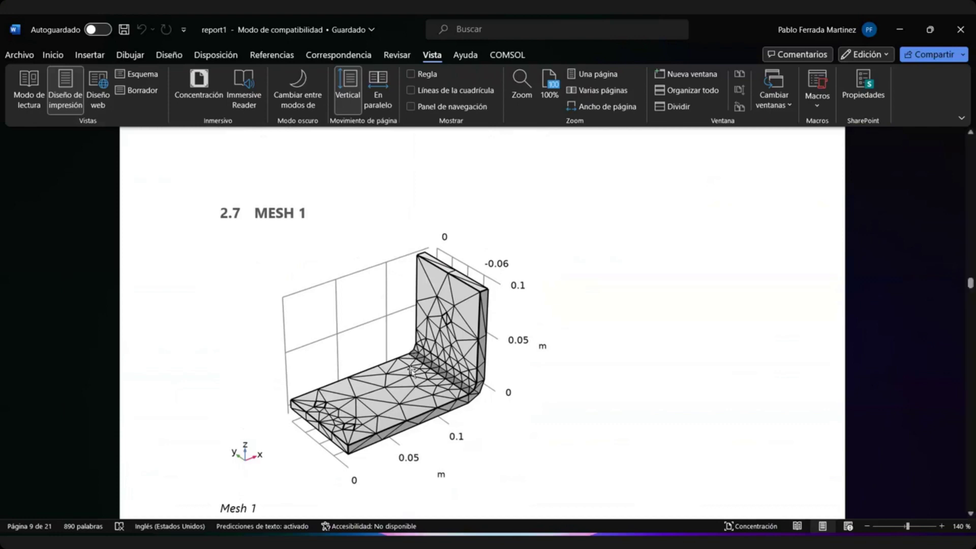
scroll(436, 358, "down", 10)
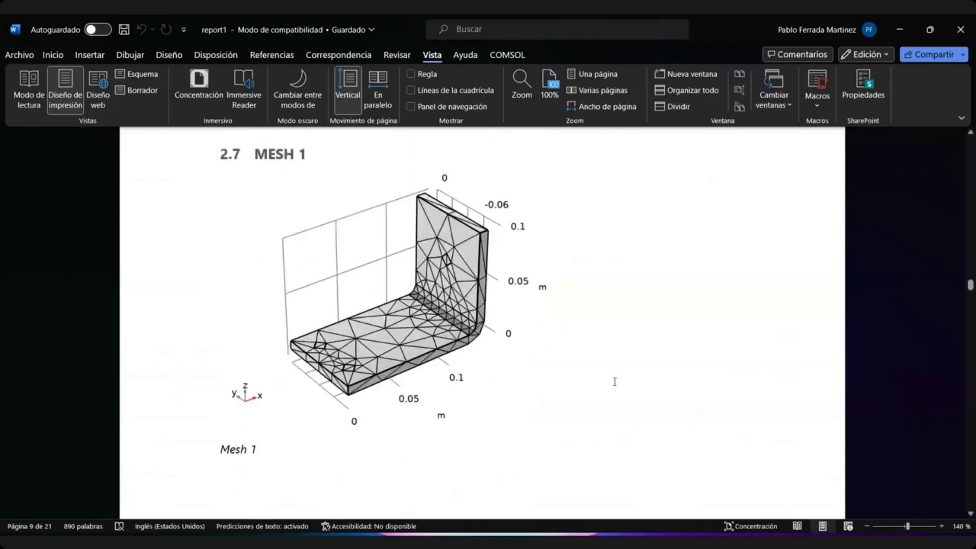
- Examine the Study 1 section, including its parametric sweep, stationary study settings, physics and variables selection, and output tables
scroll(436, 357, "down", 8)
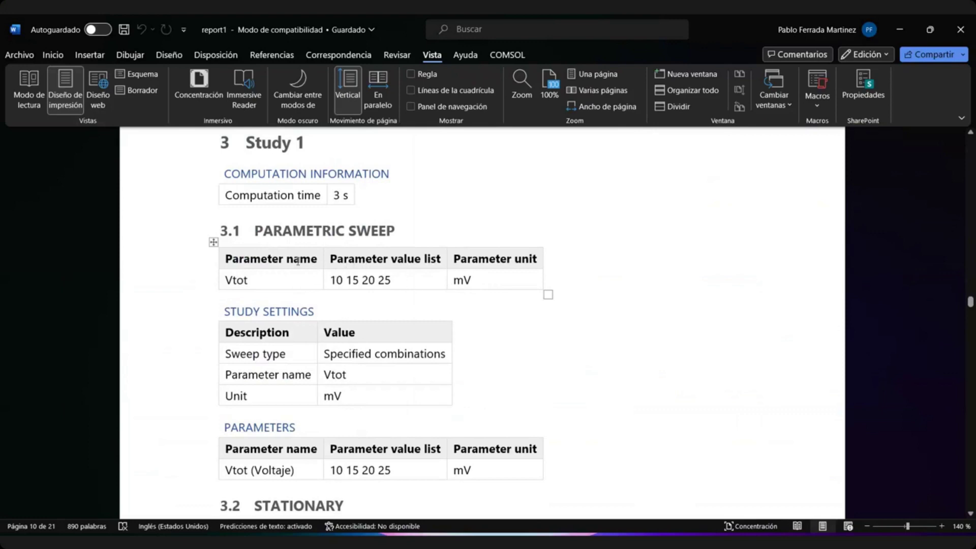
scroll(343, 285, "down", 6)
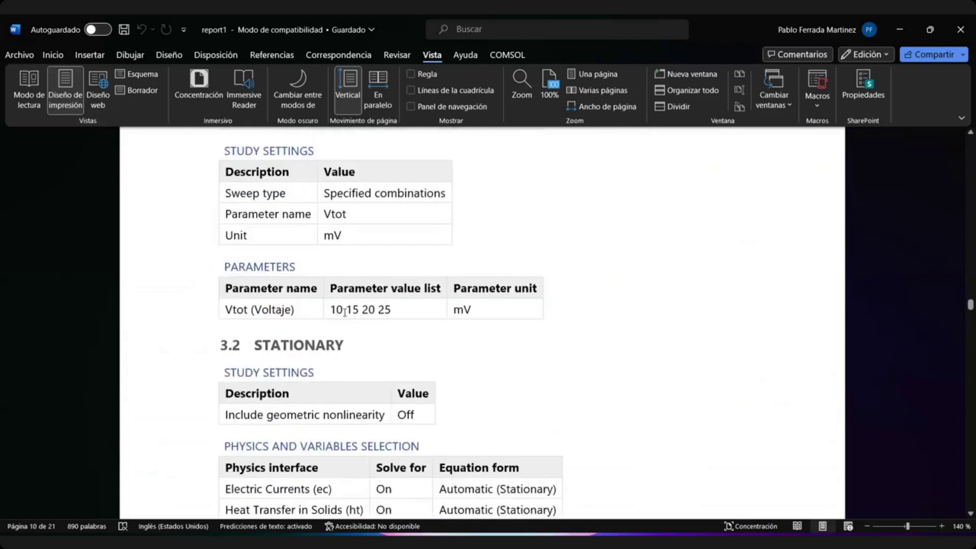
scroll(344, 312, "down", 4)
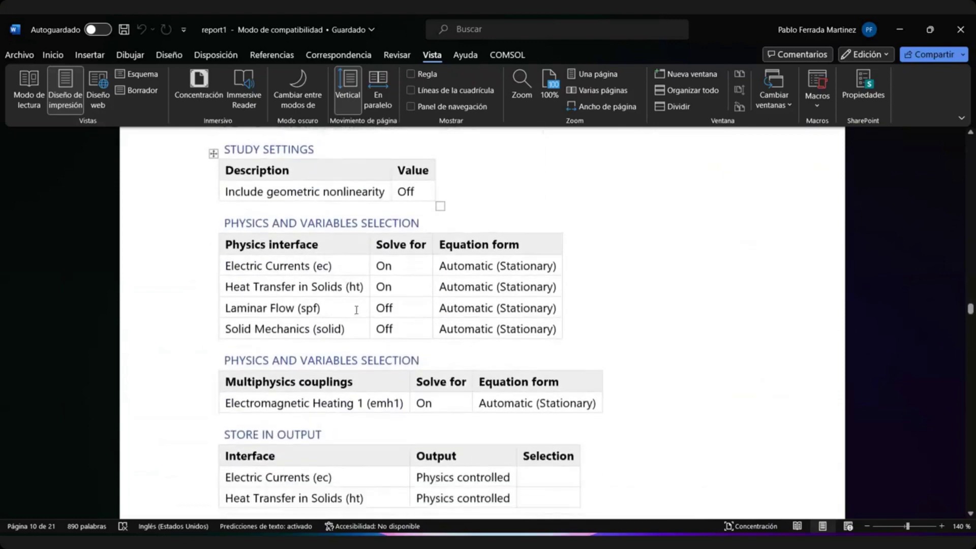
scroll(305, 304, "down", 4)
scroll(336, 297, "up", 4)
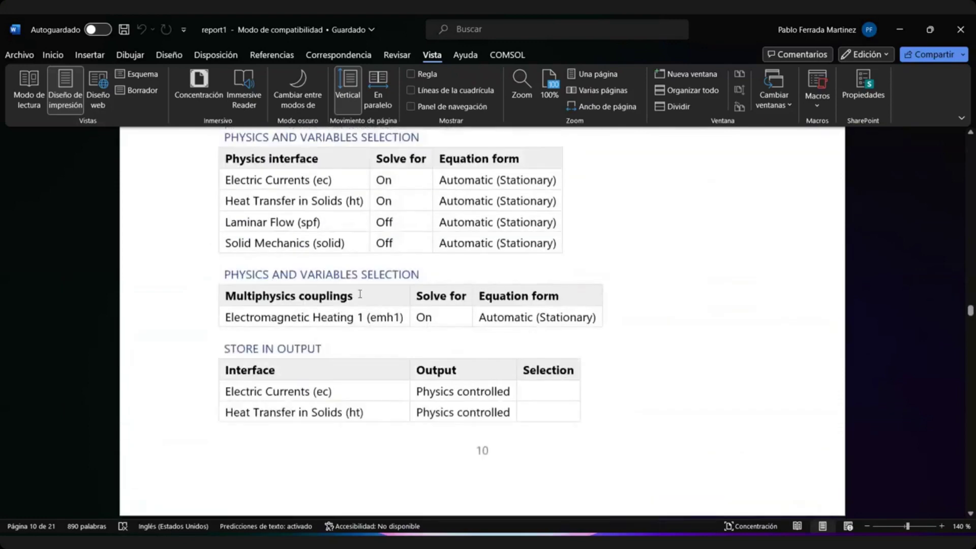
scroll(278, 246, "up", 2)
scroll(356, 311, "down", 8)
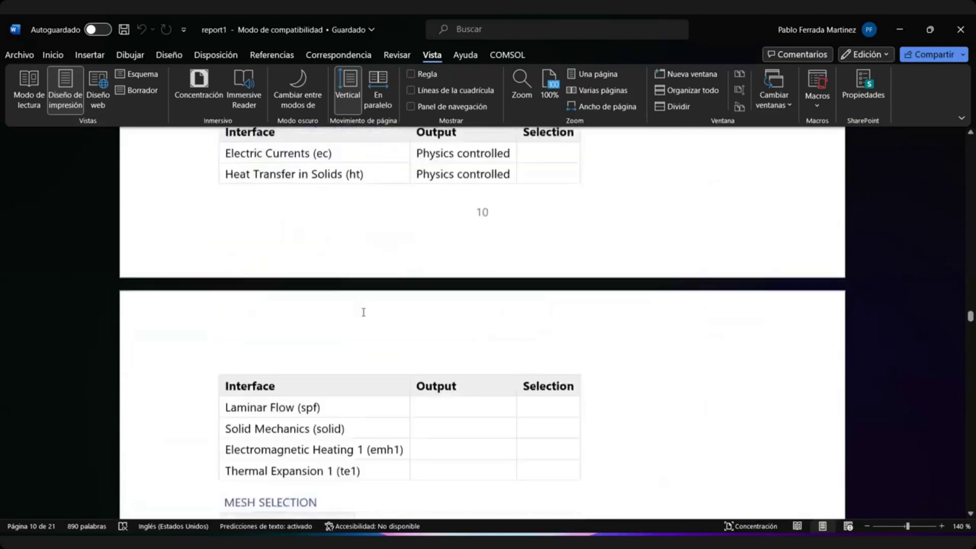
- Continue to the Study 2 section and review its computation information, stationary study settings and physics selection
scroll(345, 315, "down", 15)
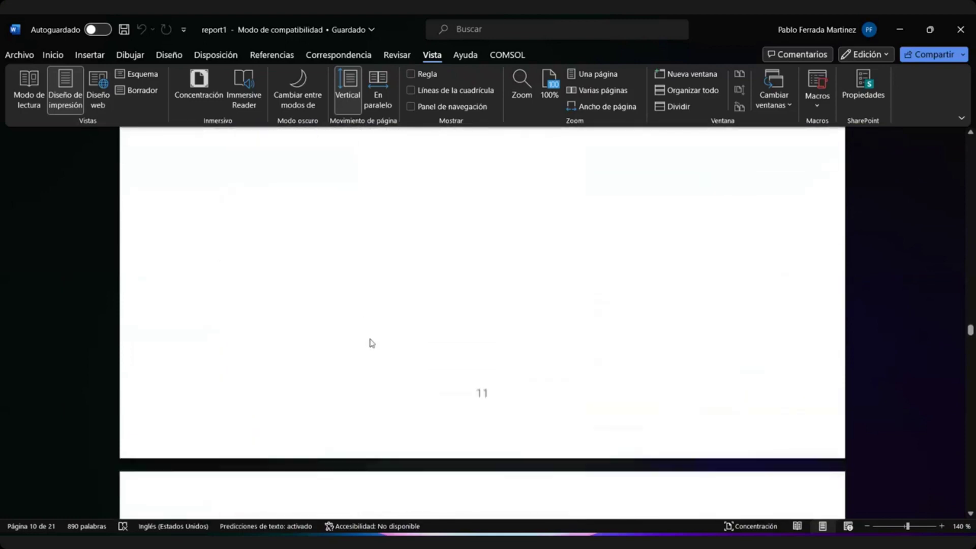
scroll(381, 342, "down", 4)
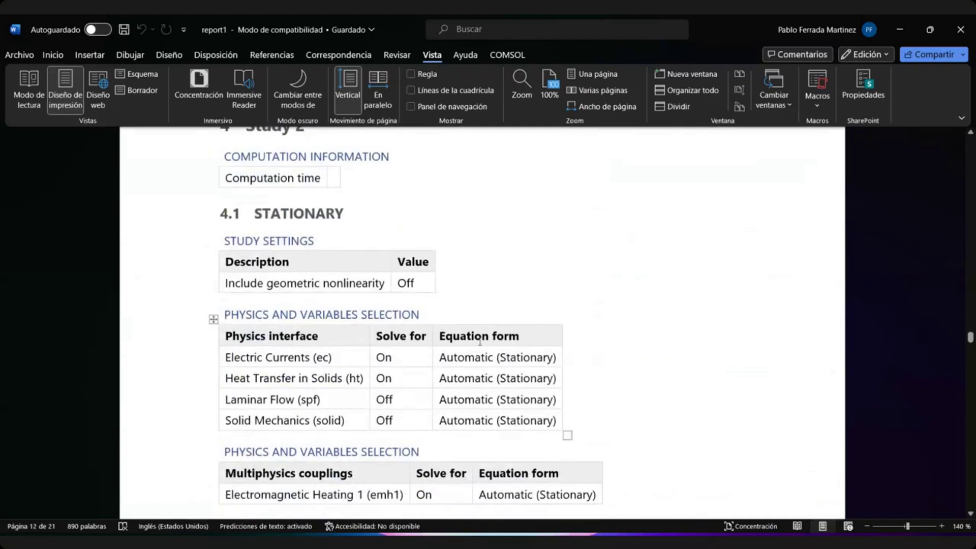
scroll(286, 314, "up", 4)
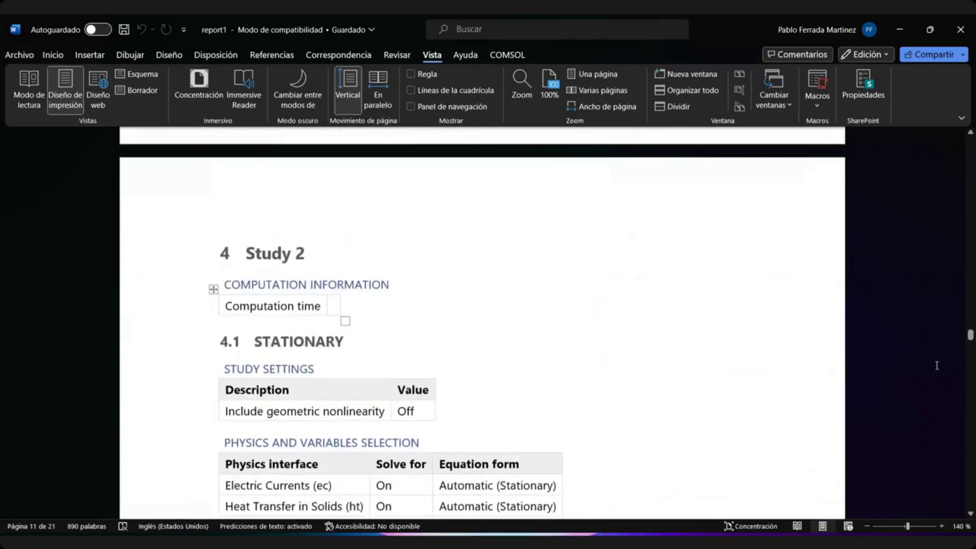
- Examine the surface temperature and velocity field streamline figure just before section 6.4.8 at 220% zoom
left_click_drag(966, 340, 971, 476)
scroll(358, 386, "down", 2)
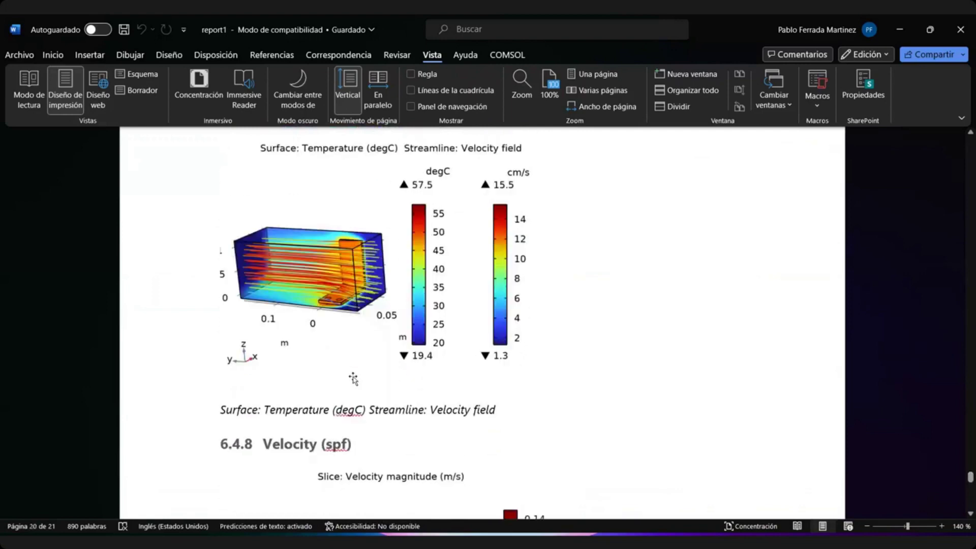
scroll(353, 378, "up", 8, "ctrl")
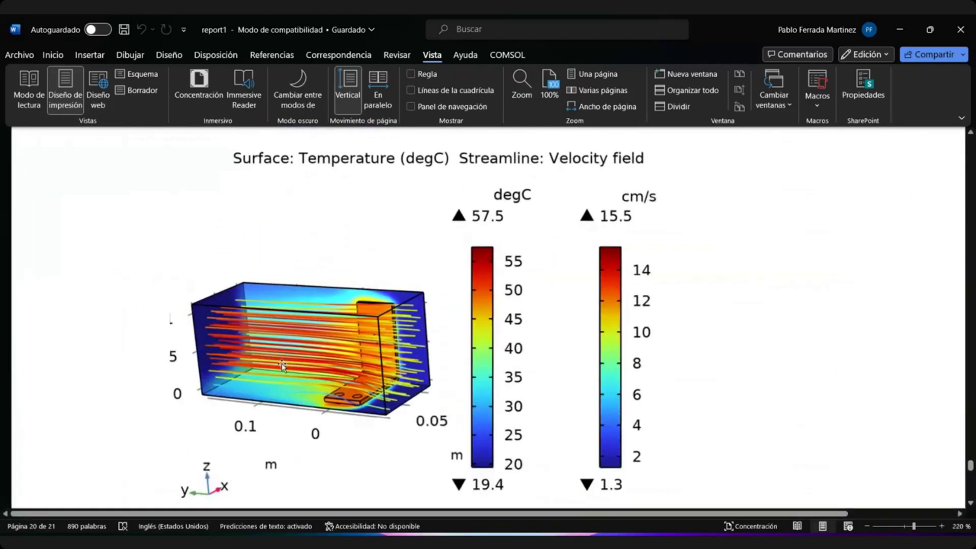
scroll(282, 365, "down", 1)
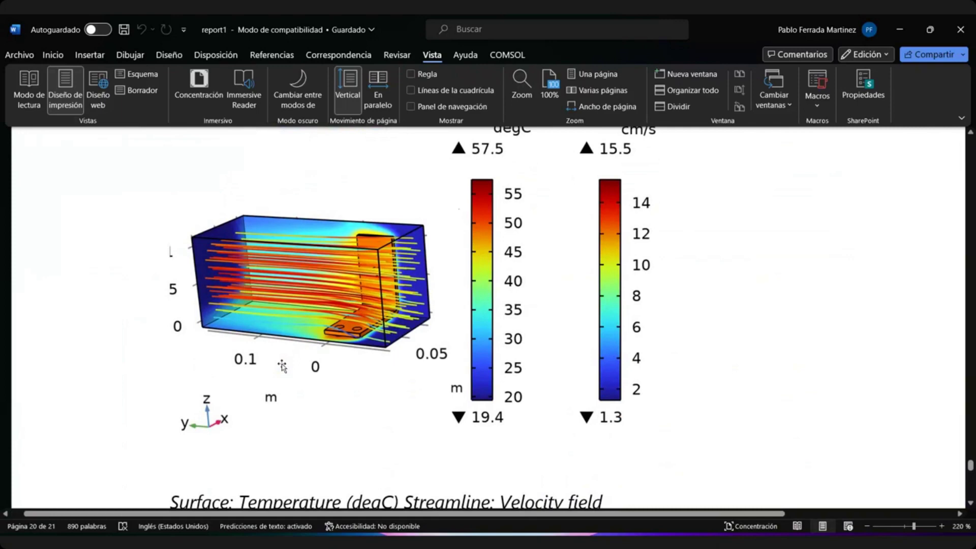